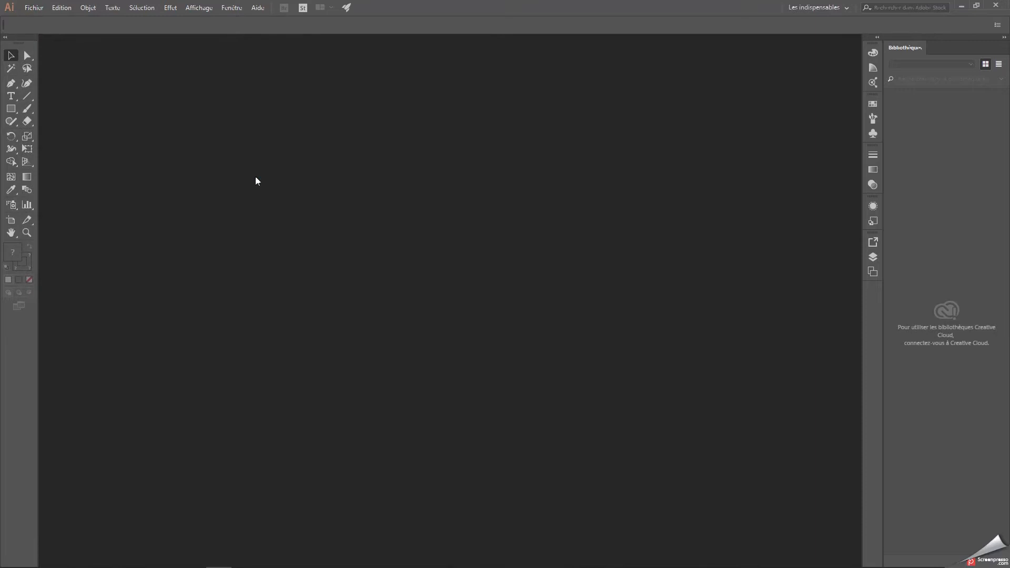
Create a new landscape RGB document measuring 1920 × 1080 pt with one artboard.
key(ctrl+n)
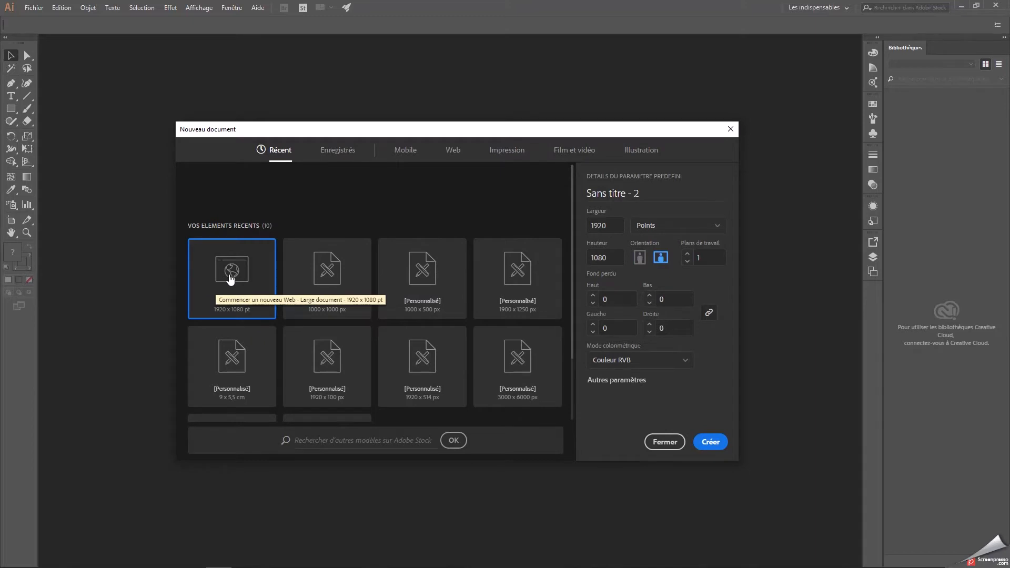
drag(611, 226, 523, 228)
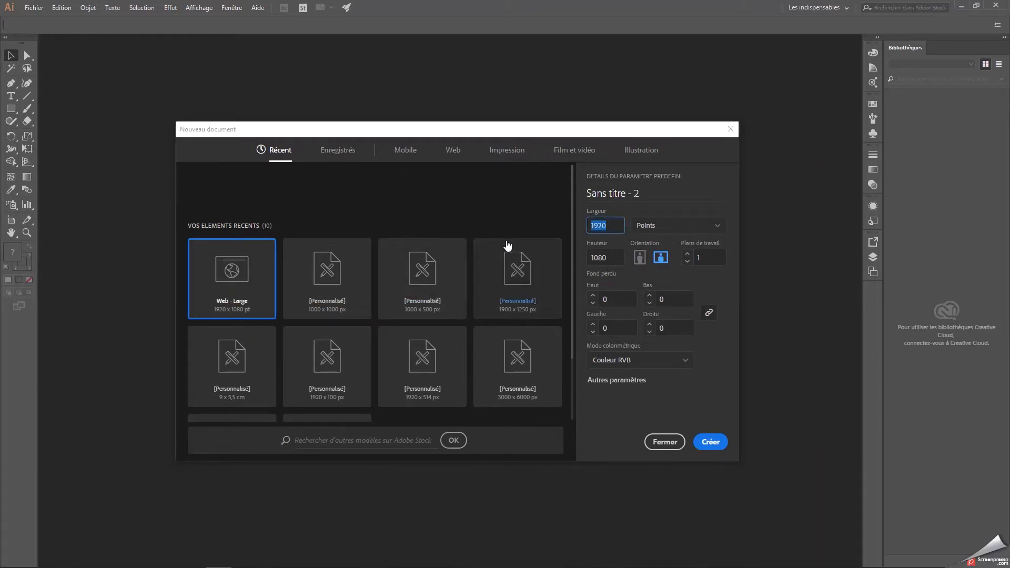
click(624, 258)
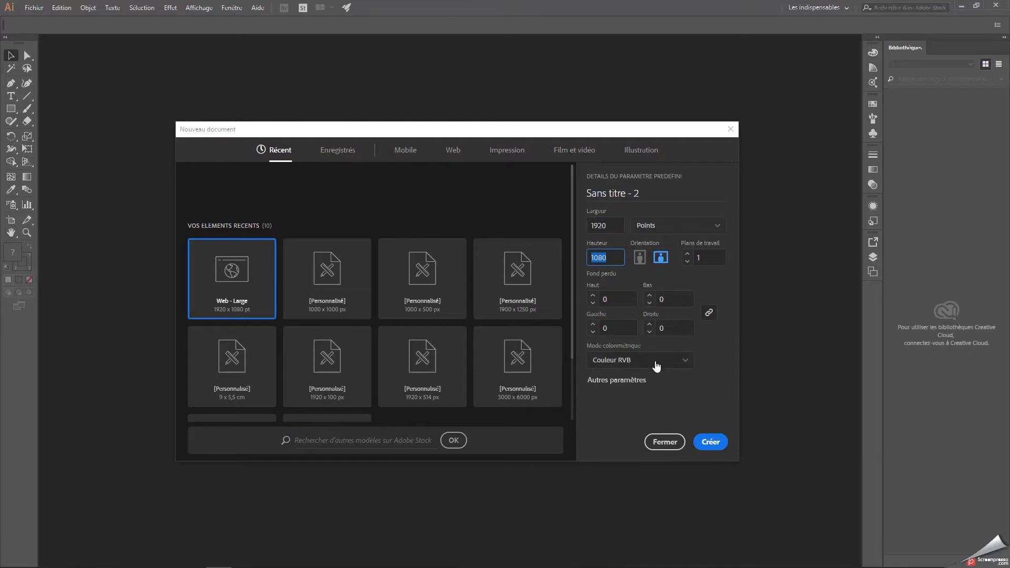
click(710, 443)
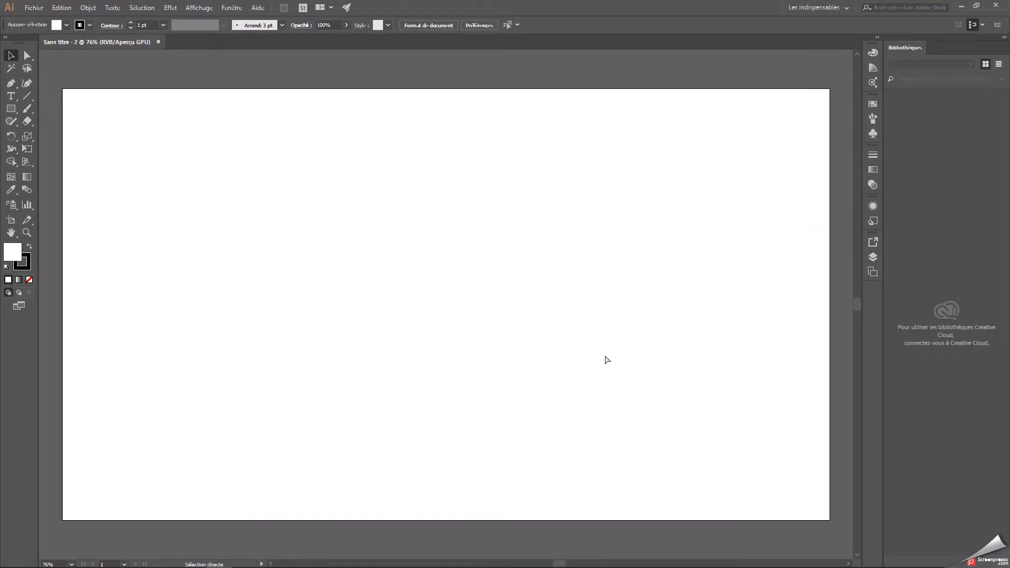
Draw a circle about 584 pt in diameter with the Ellipse tool, using a grey #a3a3a3 fill and no stroke.
key(ctrl+minus)
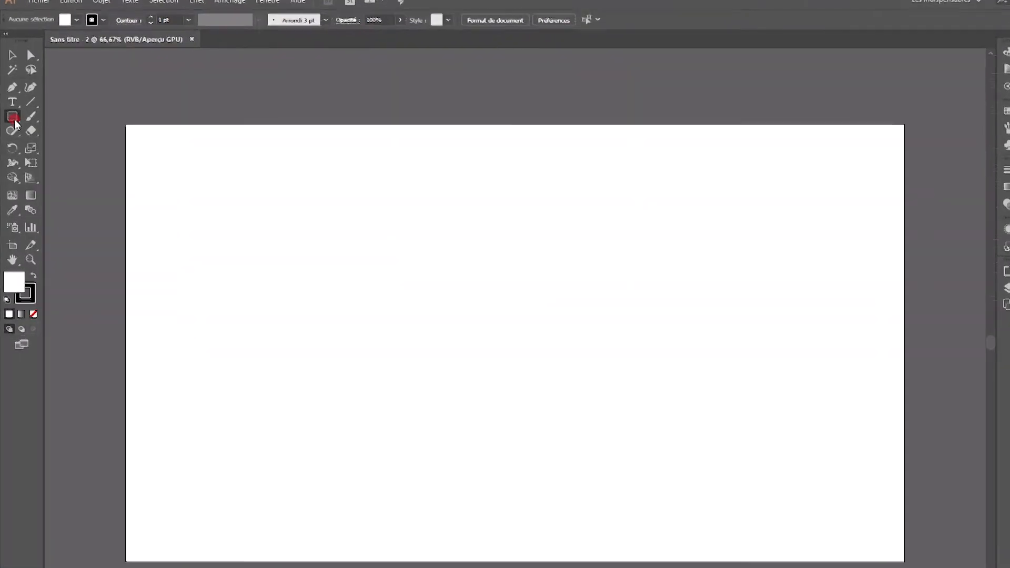
drag(11, 110, 70, 138)
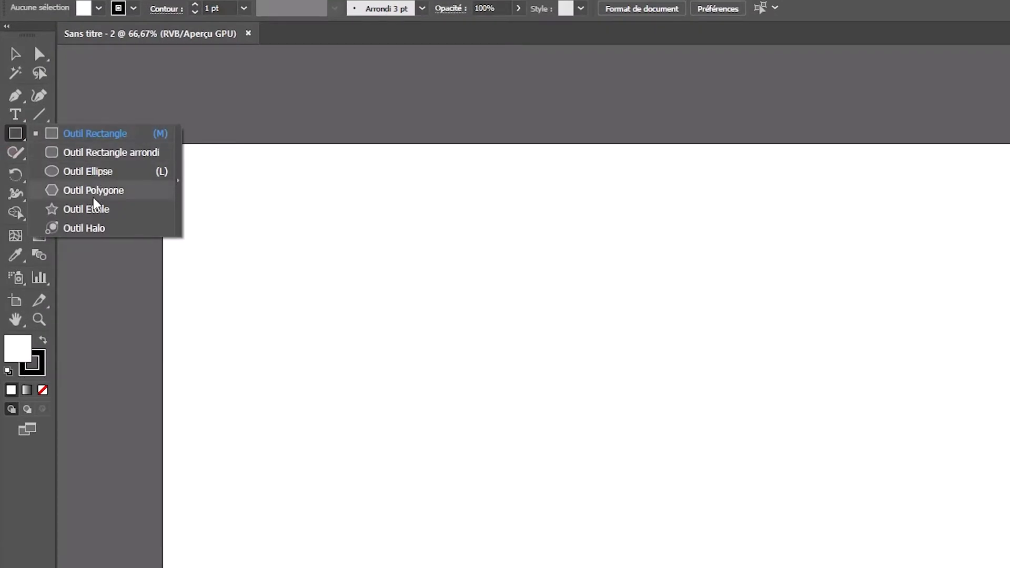
click(97, 179)
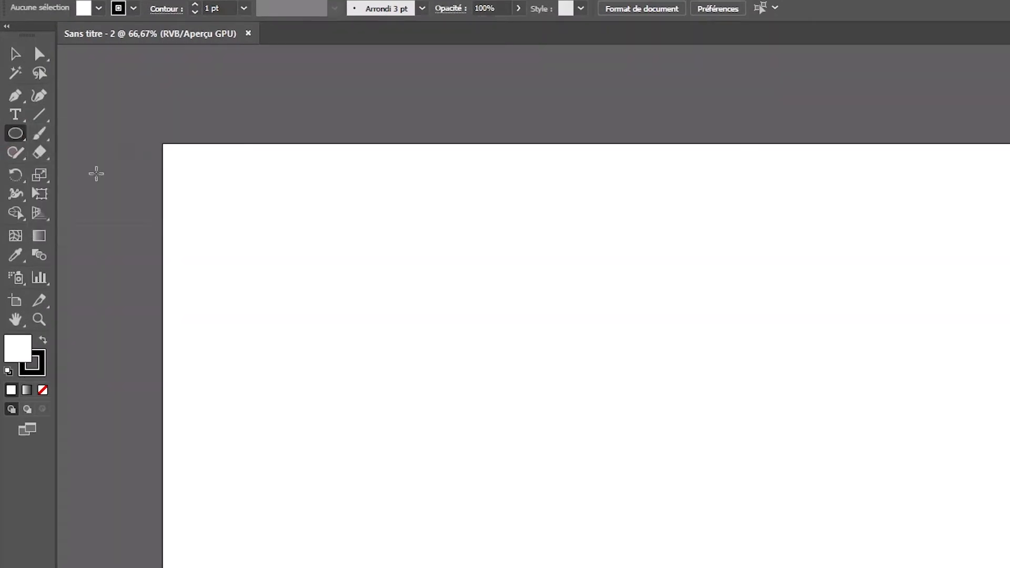
click(43, 360)
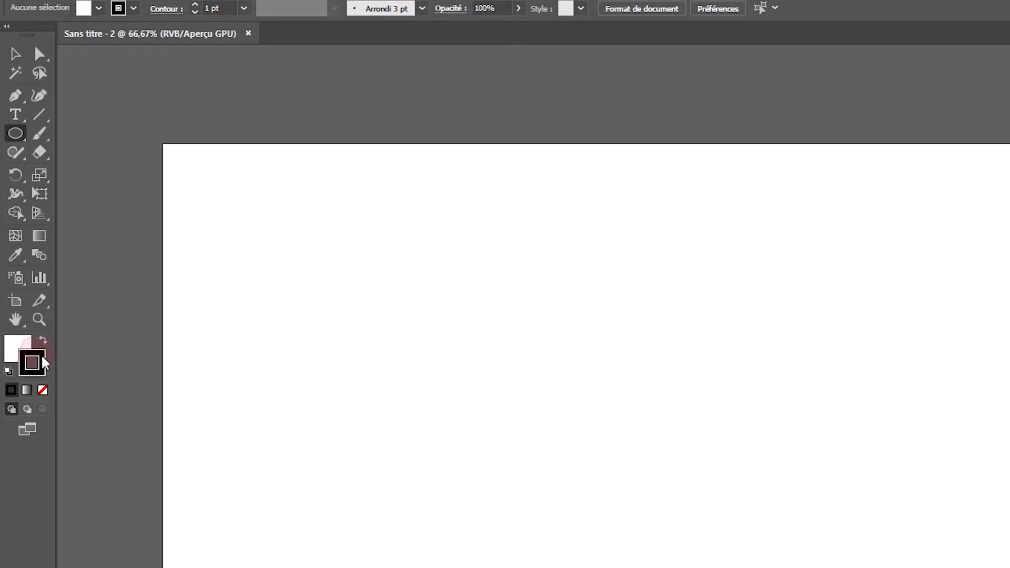
click(43, 390)
click(18, 347)
double_click(16, 343)
drag(553, 367, 554, 368)
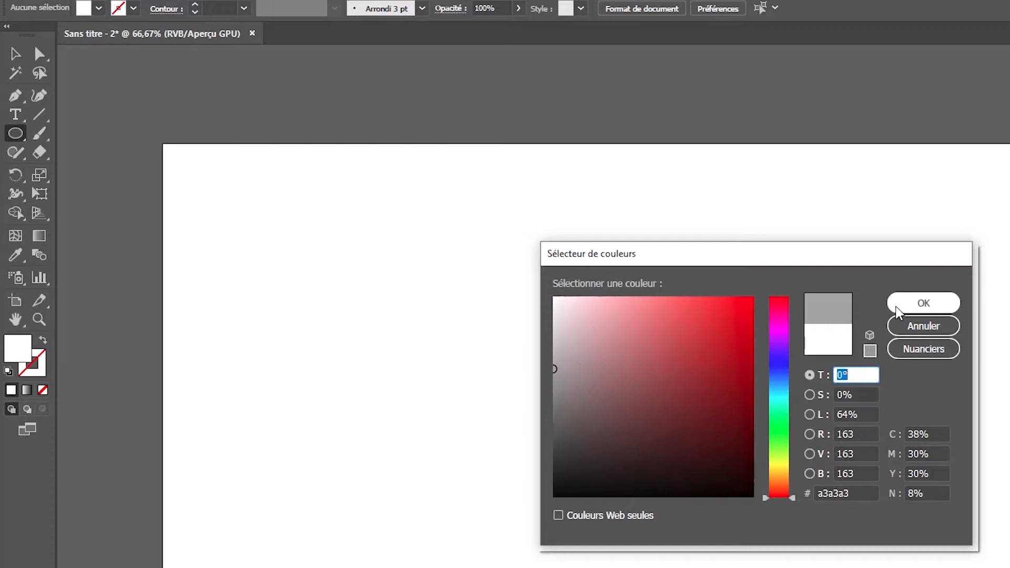
click(858, 493)
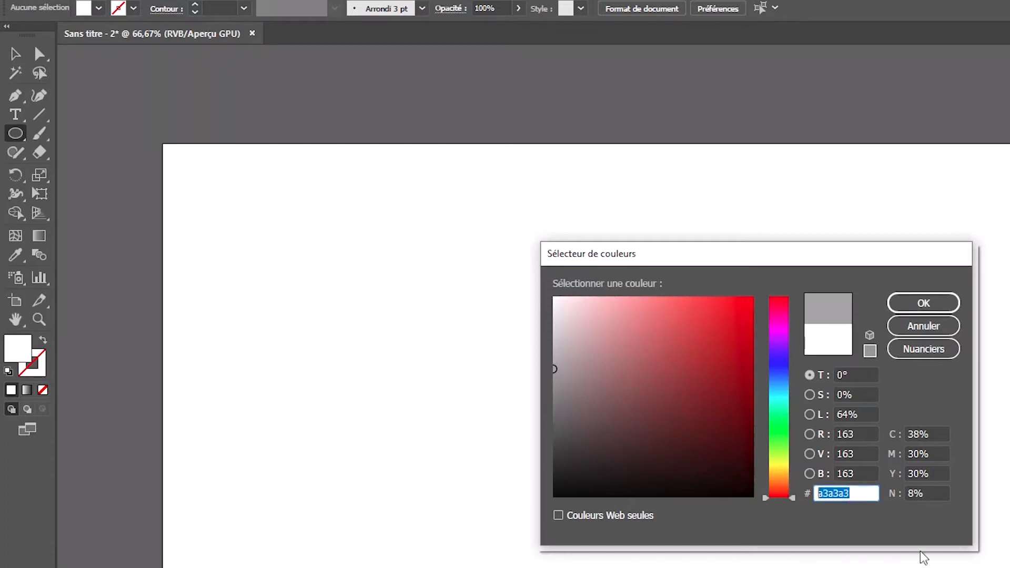
click(924, 300)
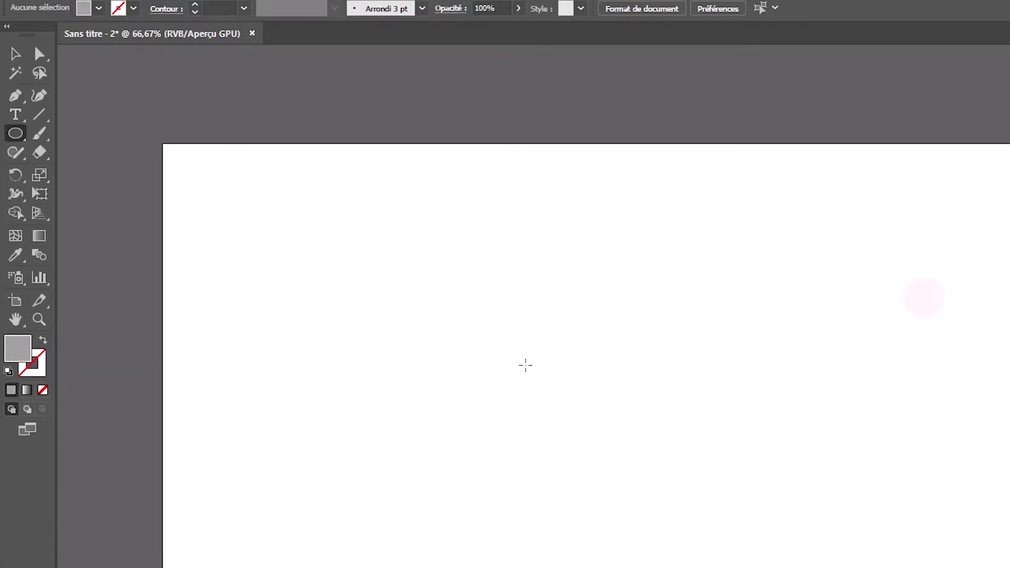
drag(504, 242, 812, 549)
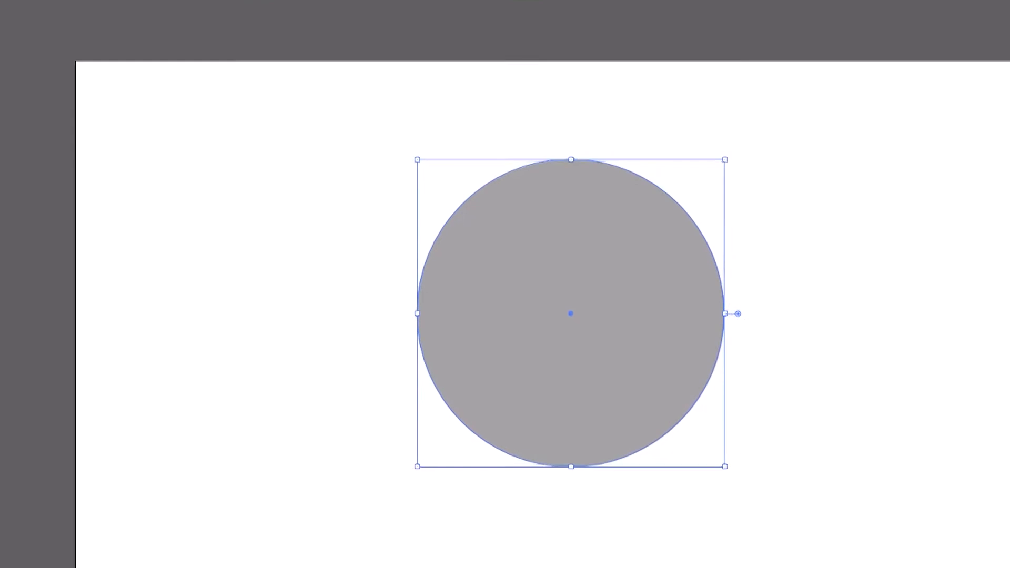
With smart guides enabled, draw a rectangle about 1051 × 377 pt over the circle's lower half, its upper edge running through the circle's centre.
click(11, 80)
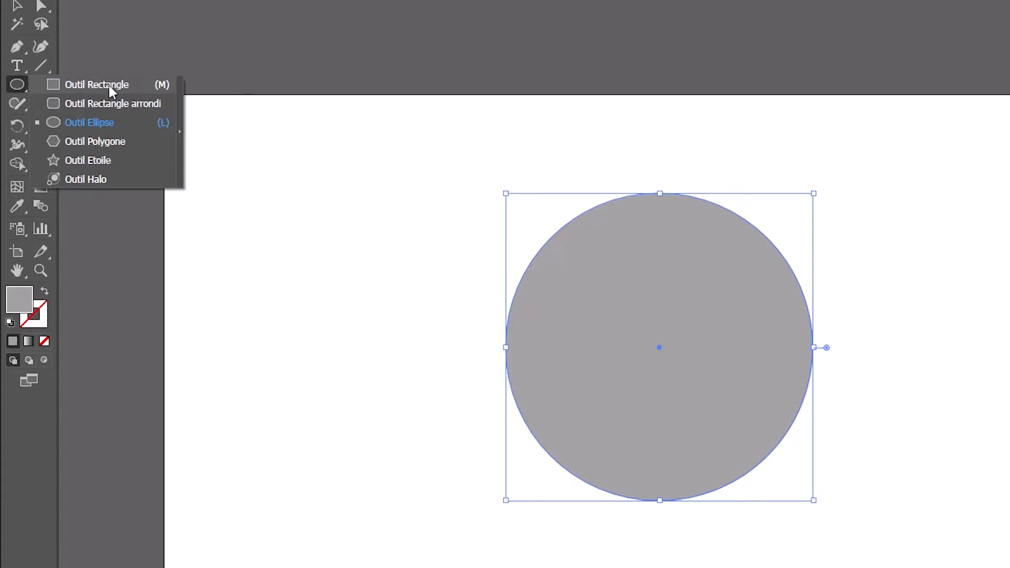
click(100, 86)
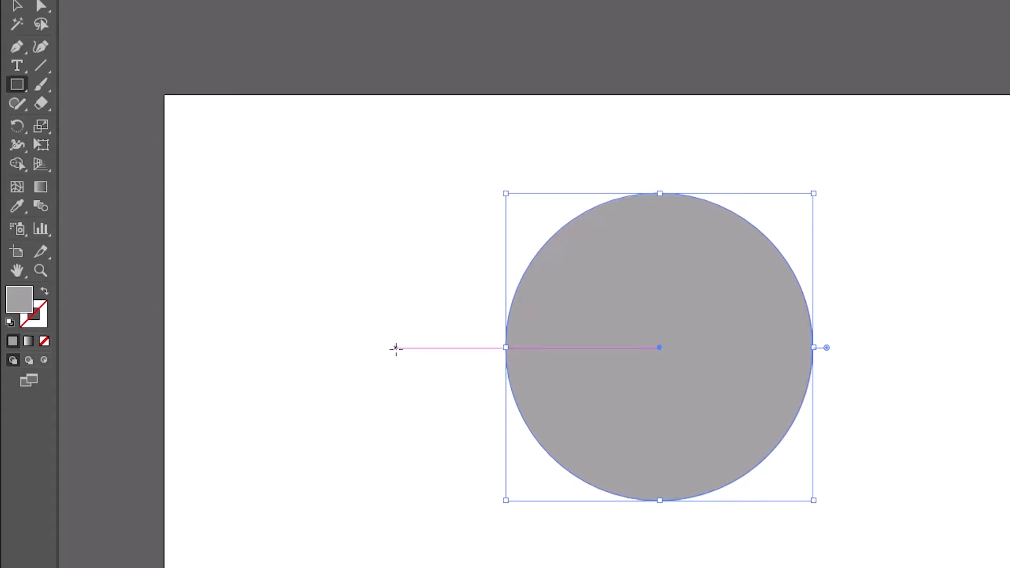
click(299, 13)
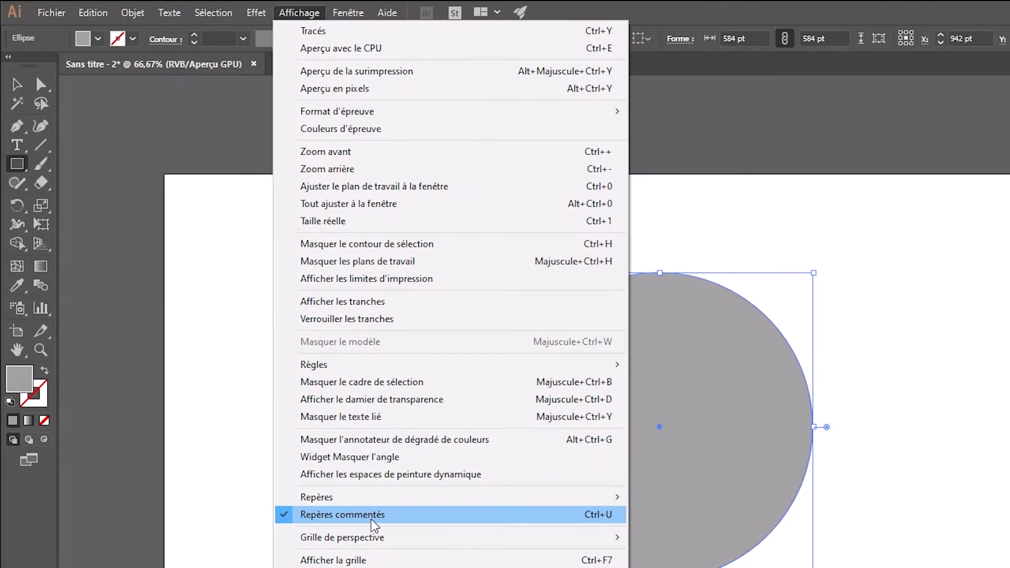
click(375, 527)
click(751, 425)
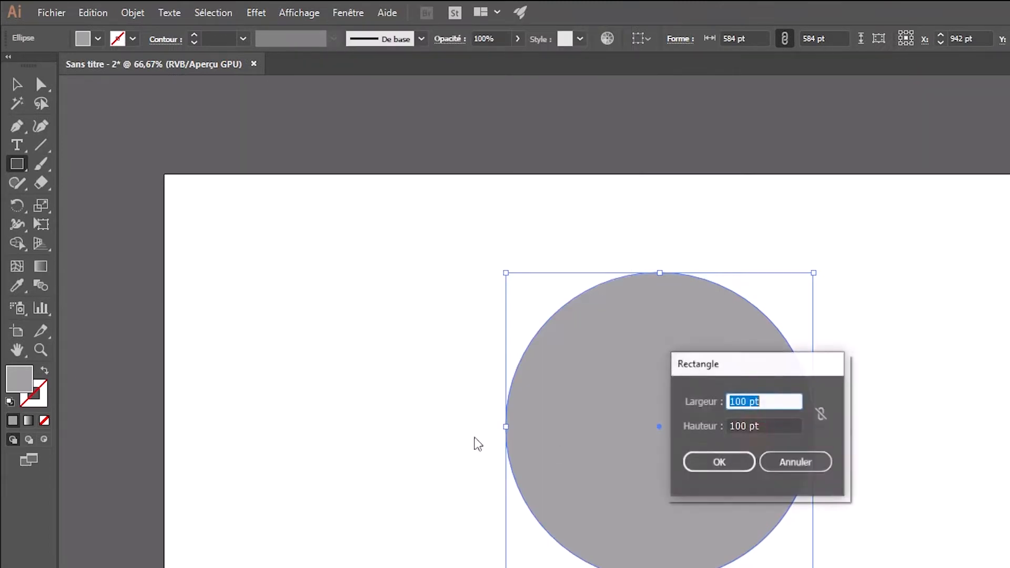
click(822, 463)
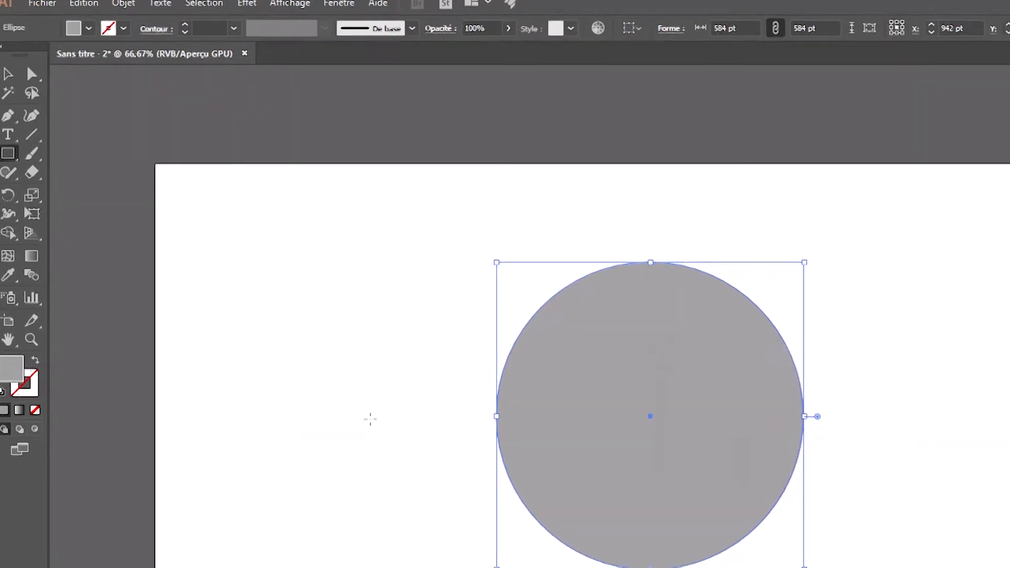
drag(315, 349, 876, 548)
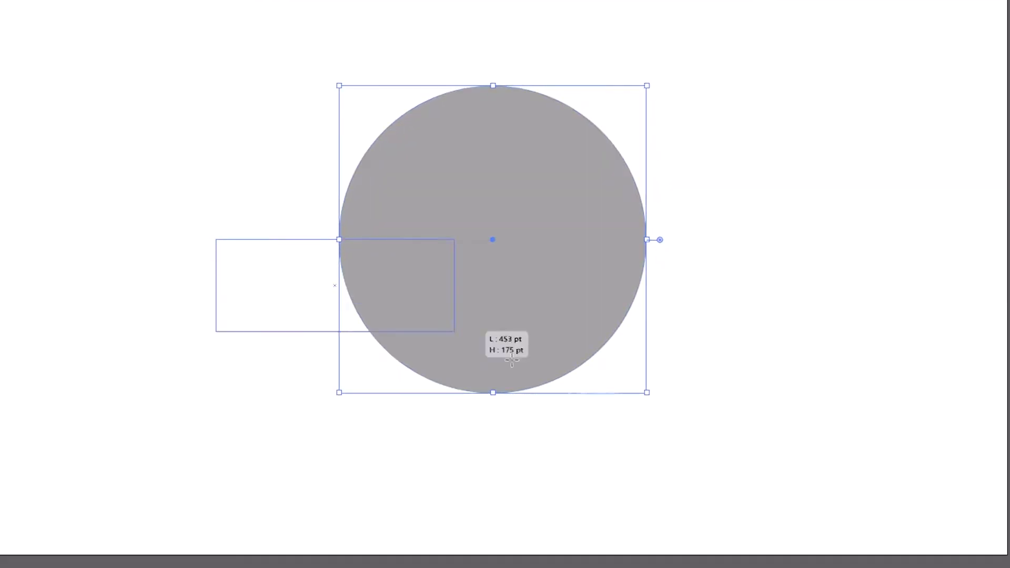
drag(779, 438, 769, 437)
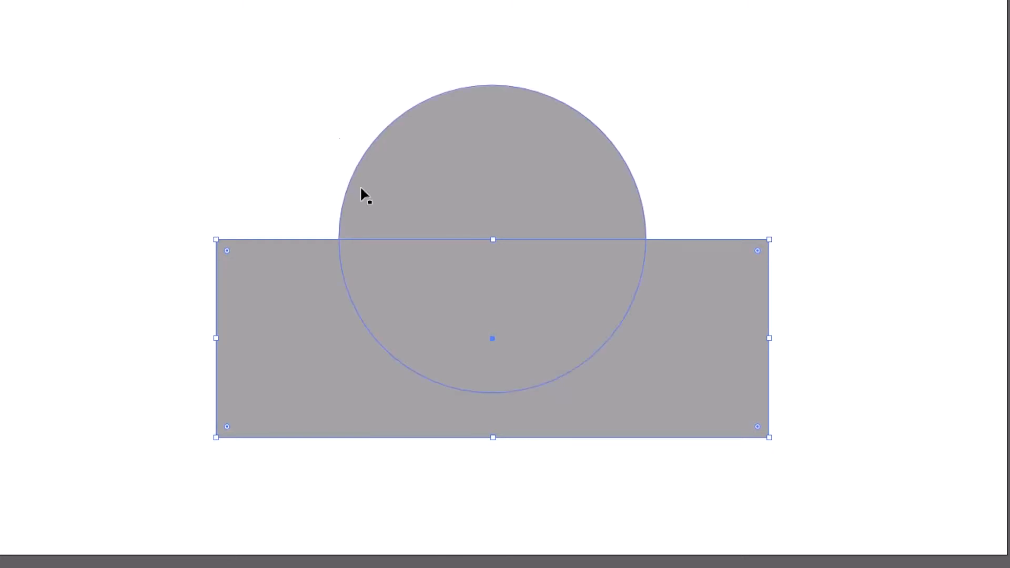
Show the Pathfinder options and place them over the empty upper-left area of the artboard.
click(232, 8)
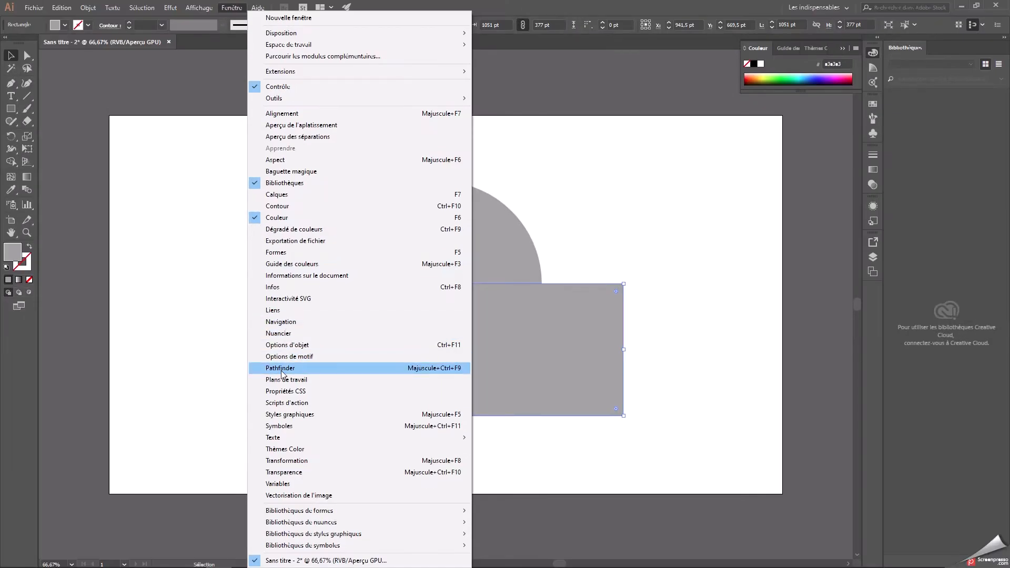
click(281, 369)
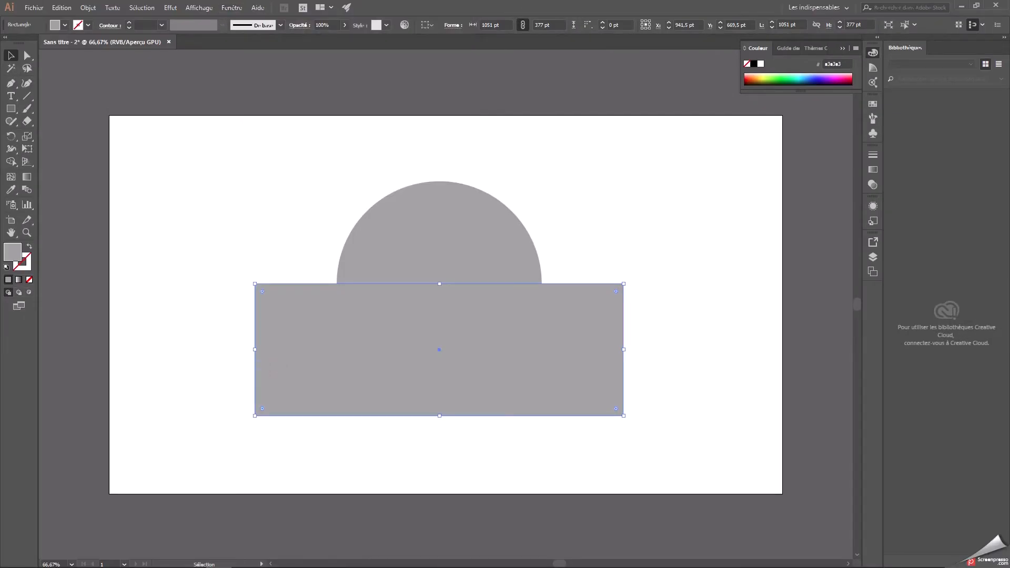
drag(26, 168, 222, 145)
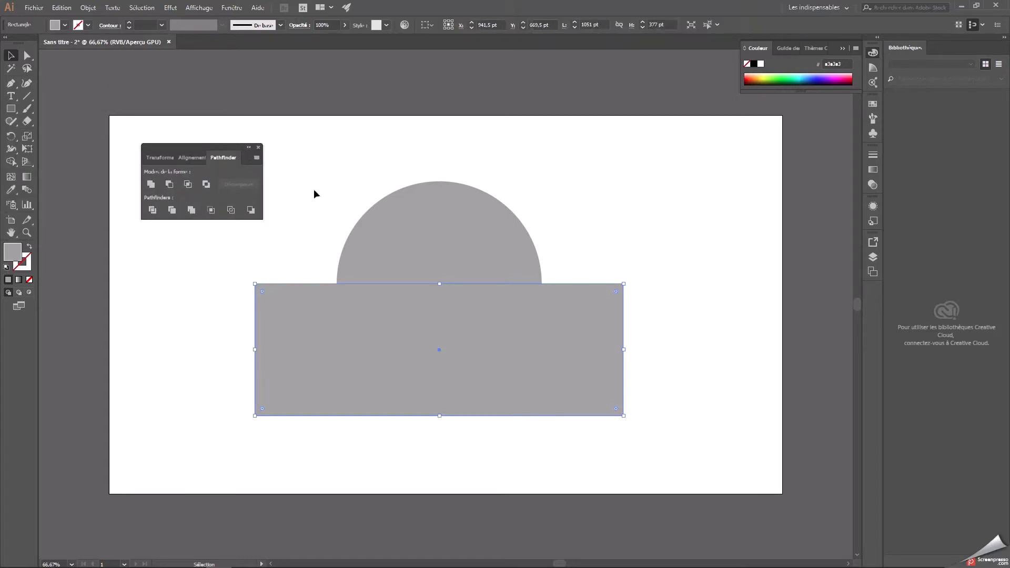
Subtract the rectangle from the circle with Pathfinder's Minus Front, leaving only the upper half-circle.
drag(293, 145, 542, 371)
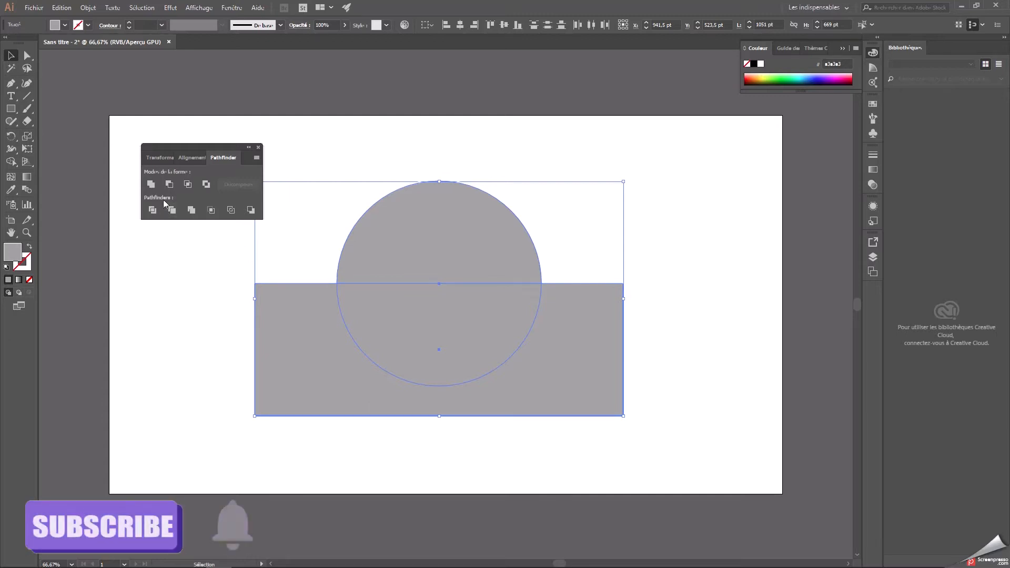
drag(288, 148, 585, 388)
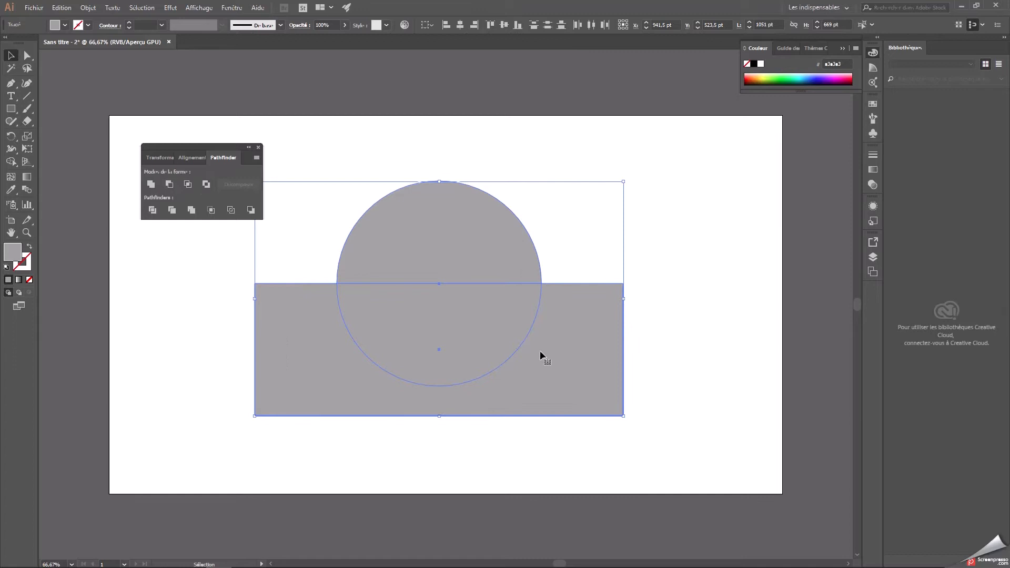
click(169, 183)
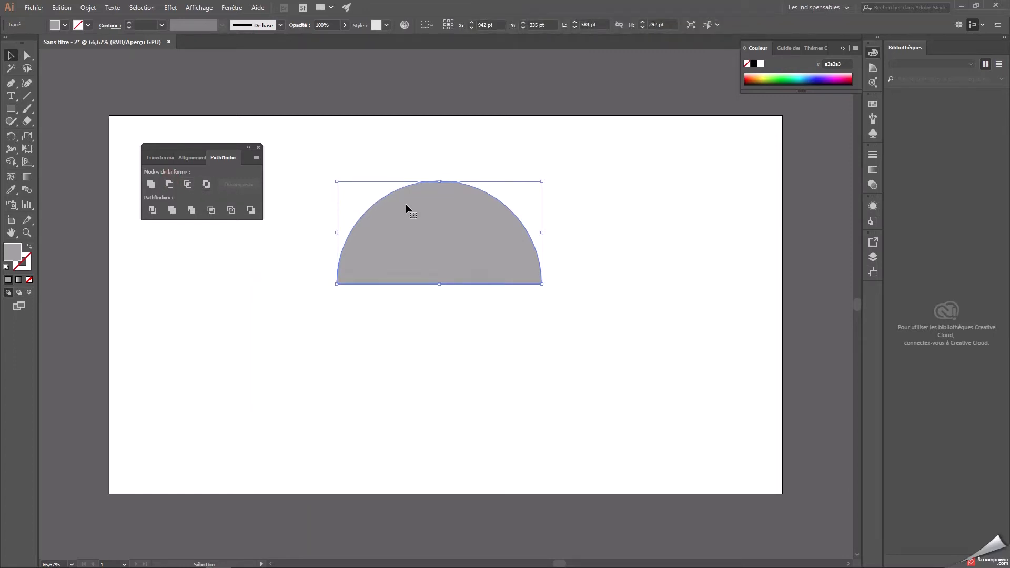
click(604, 203)
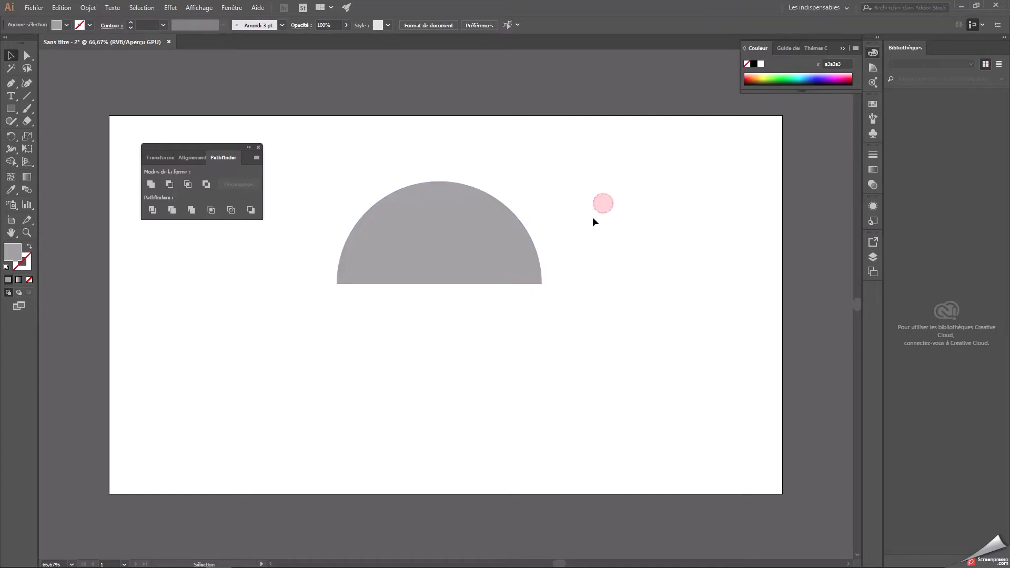
Narrow the half-circle from its right side to slightly less than half its width, keeping its height, to form a tall dome.
click(434, 224)
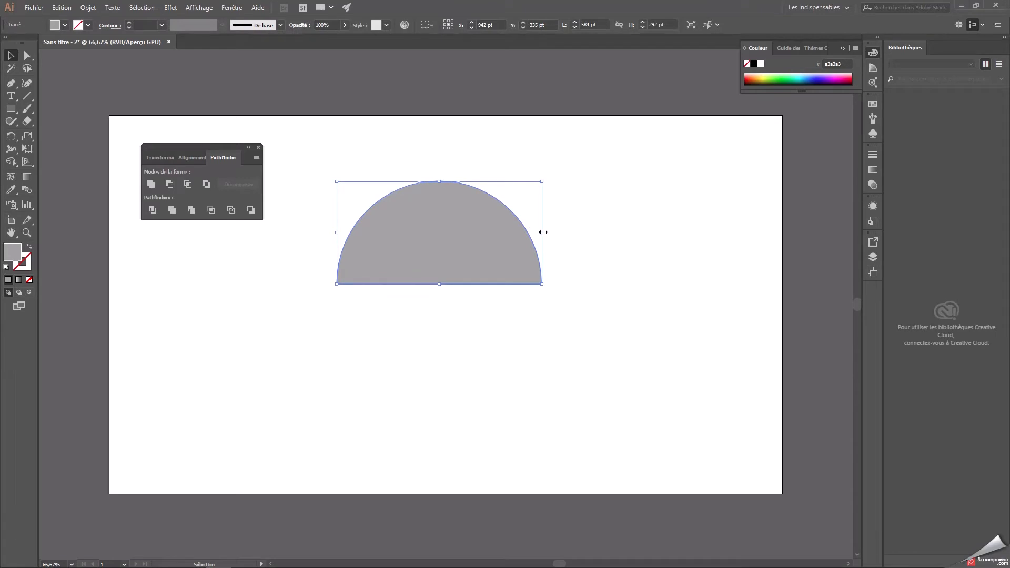
drag(545, 232, 443, 238)
click(546, 228)
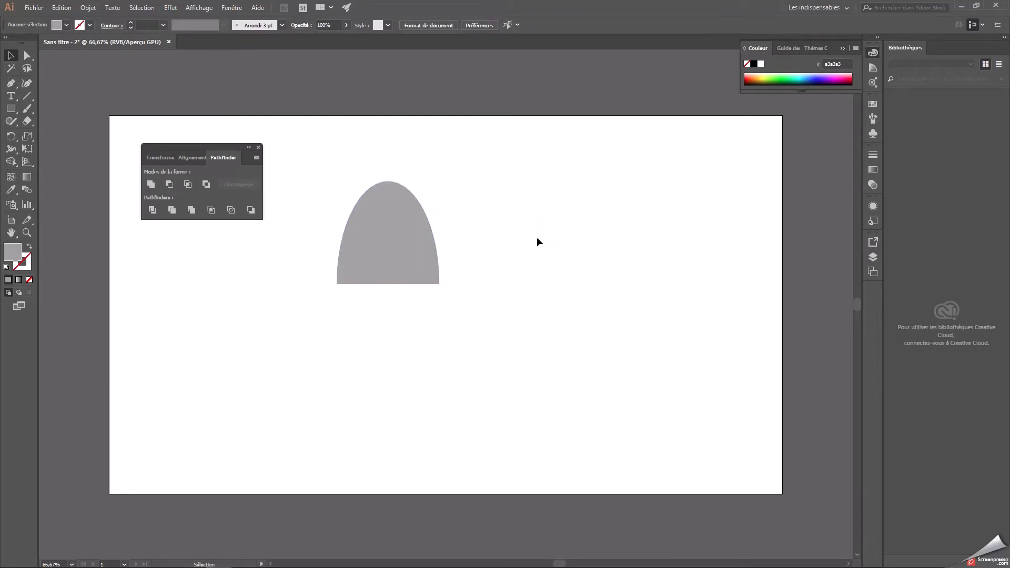
click(415, 248)
drag(440, 235, 426, 235)
click(487, 237)
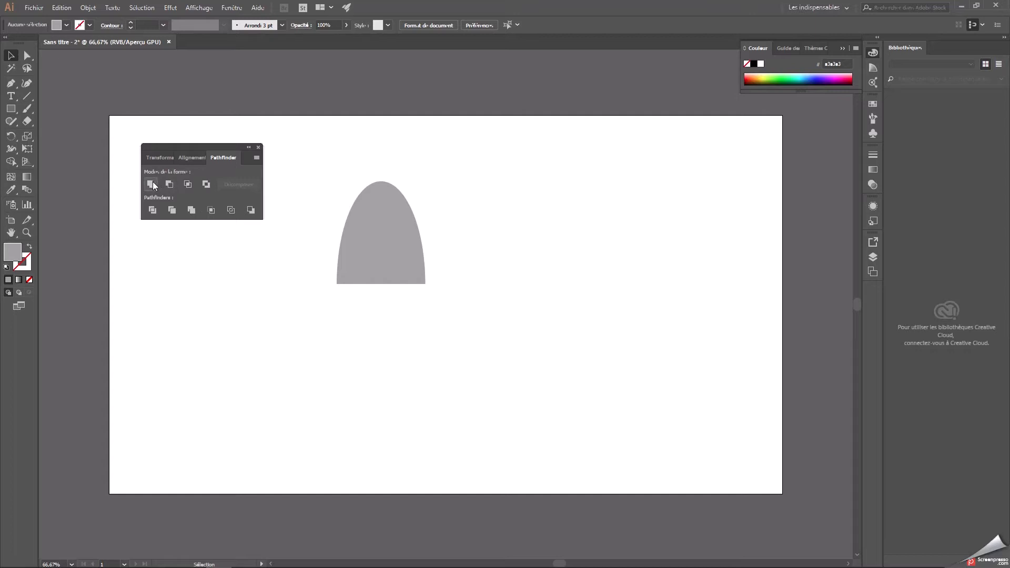
Draw a rectangle about 207 × 456 pt over the dome's right half, its left edge on the dome's vertical centre line.
click(10, 109)
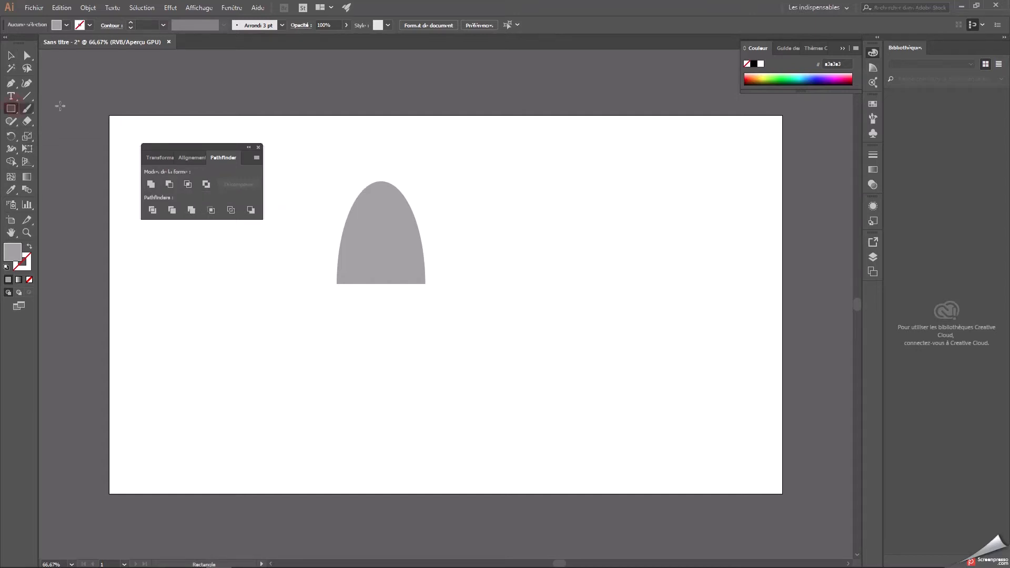
drag(381, 160, 454, 319)
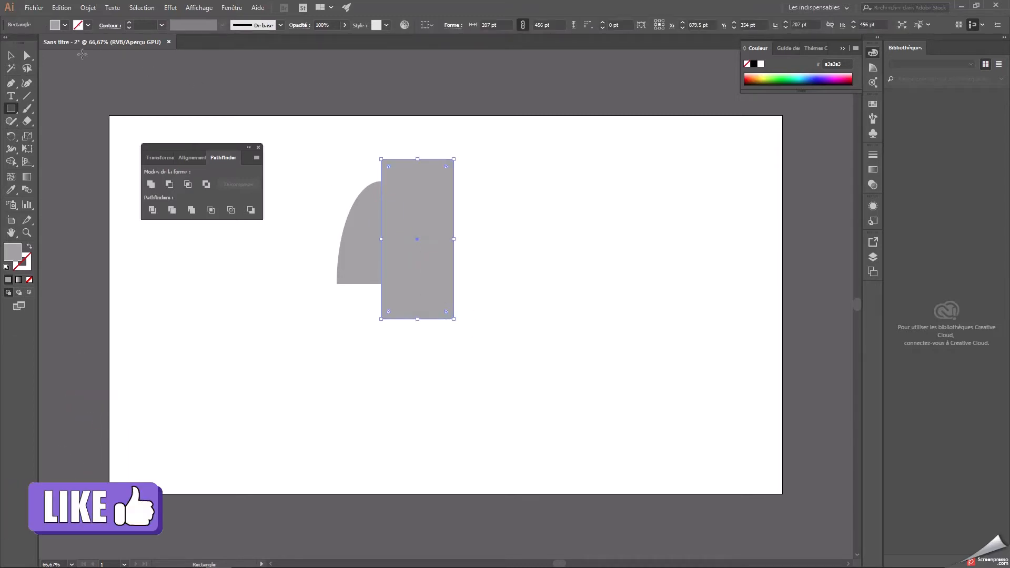
click(12, 55)
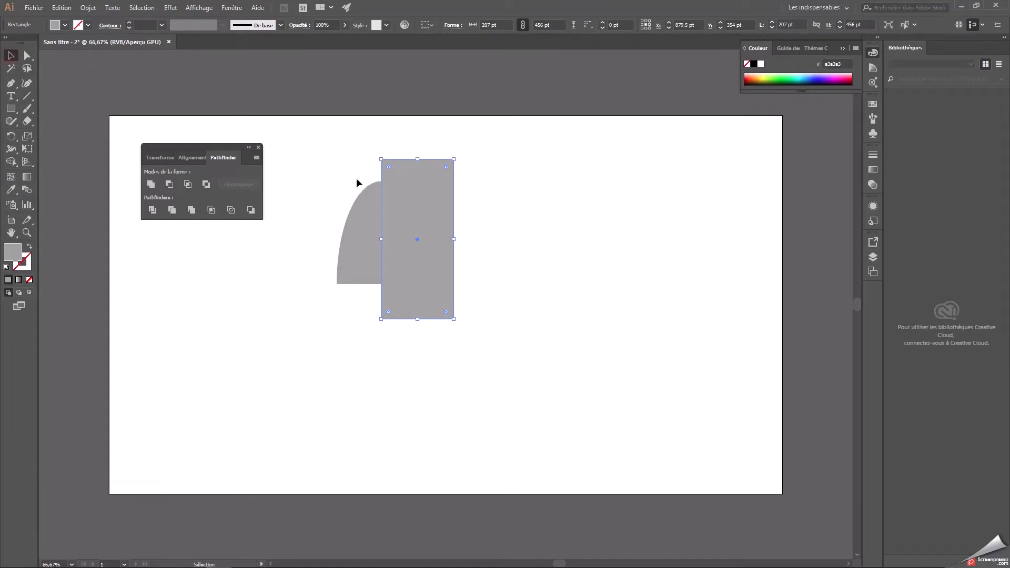
Subtract the rectangle from the dome with Minus Front to keep its left half, and dock the Pathfinder group beside the workspace.
drag(333, 136, 463, 320)
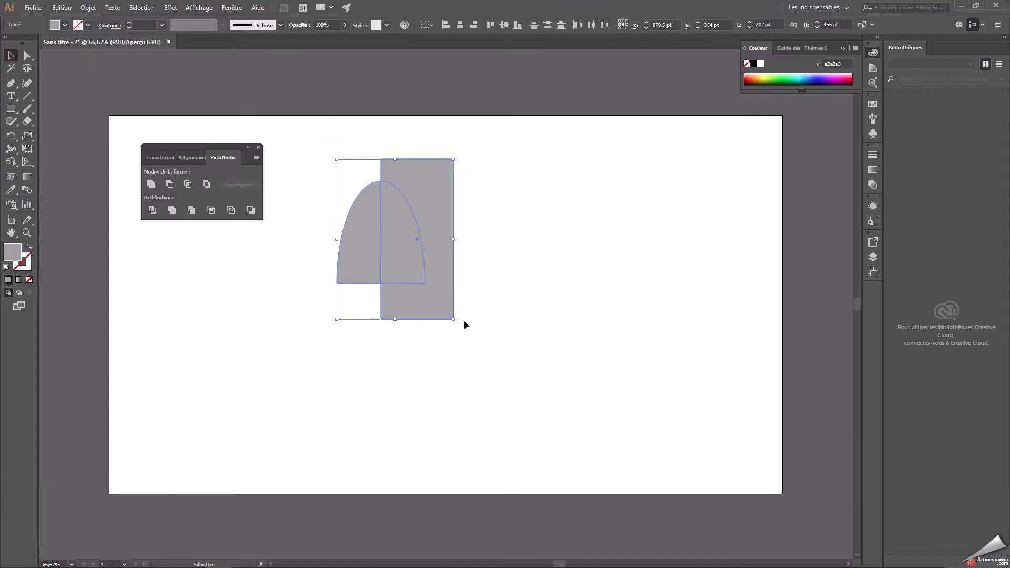
click(169, 185)
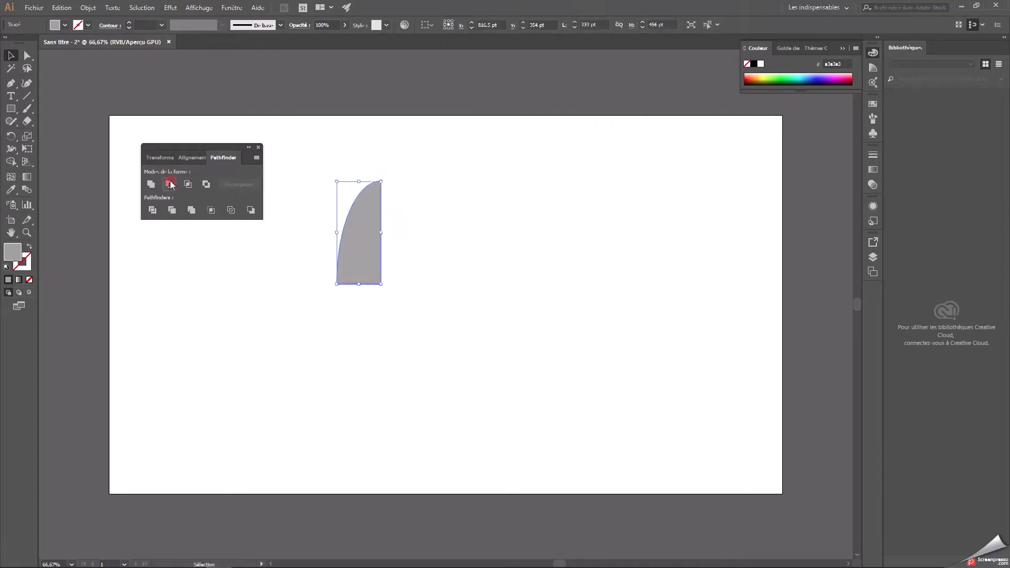
click(416, 209)
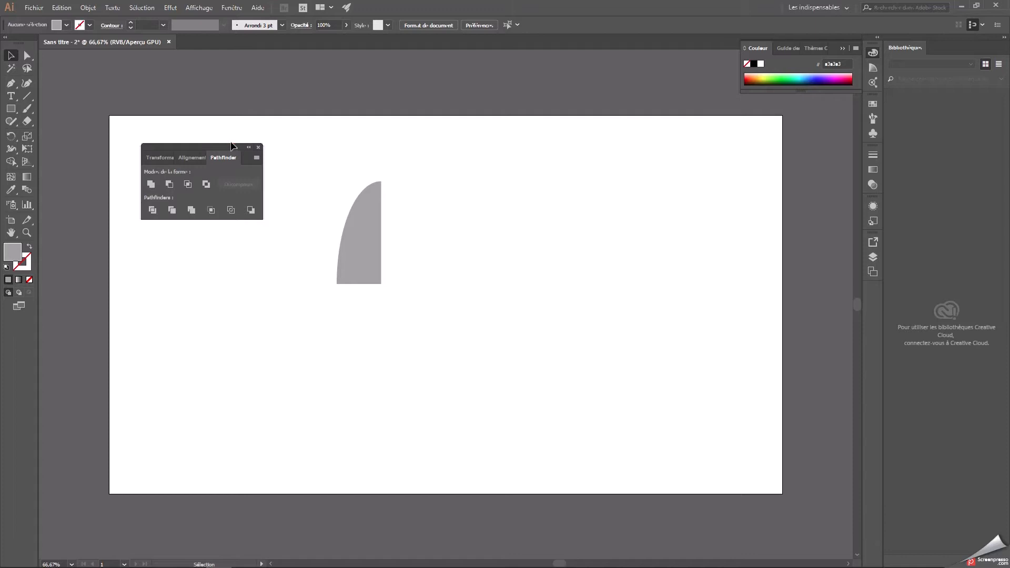
drag(226, 147, 874, 284)
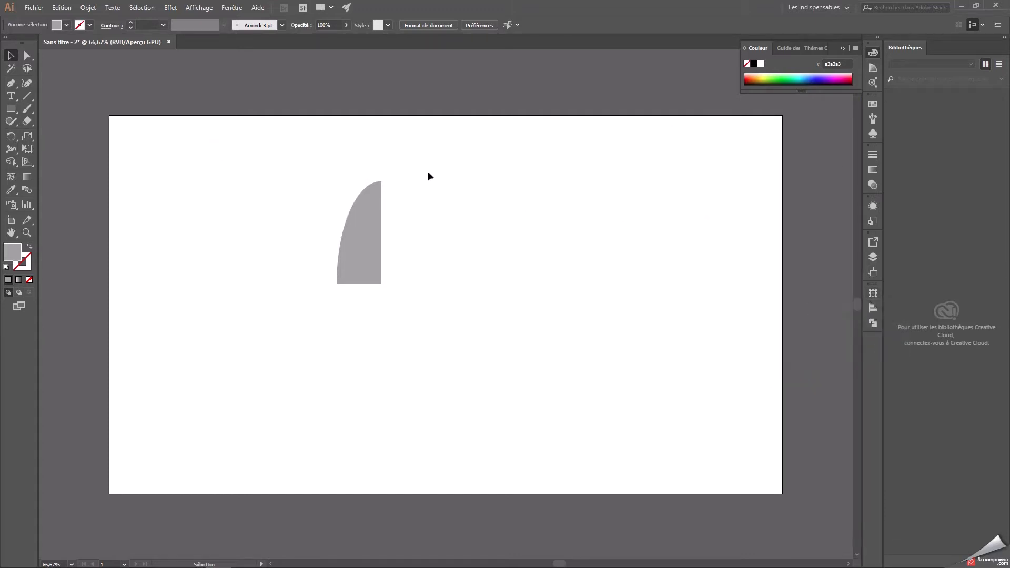
Try to sharpen the half-dome's tip by pulling its top anchor's curve handle steeply downward with Direct Selection.
click(287, 189)
key(ctrl+1)
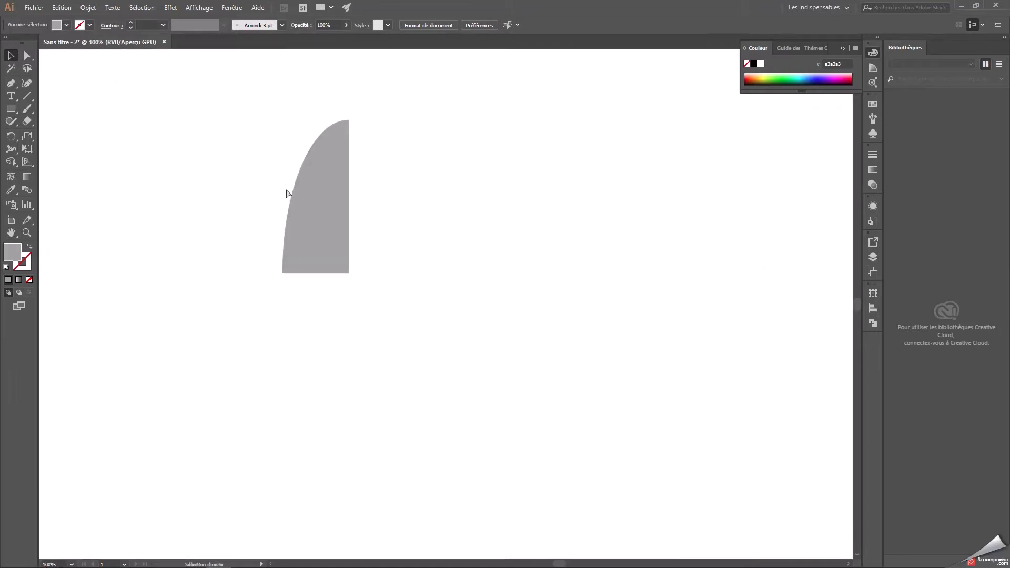
drag(287, 189, 323, 246)
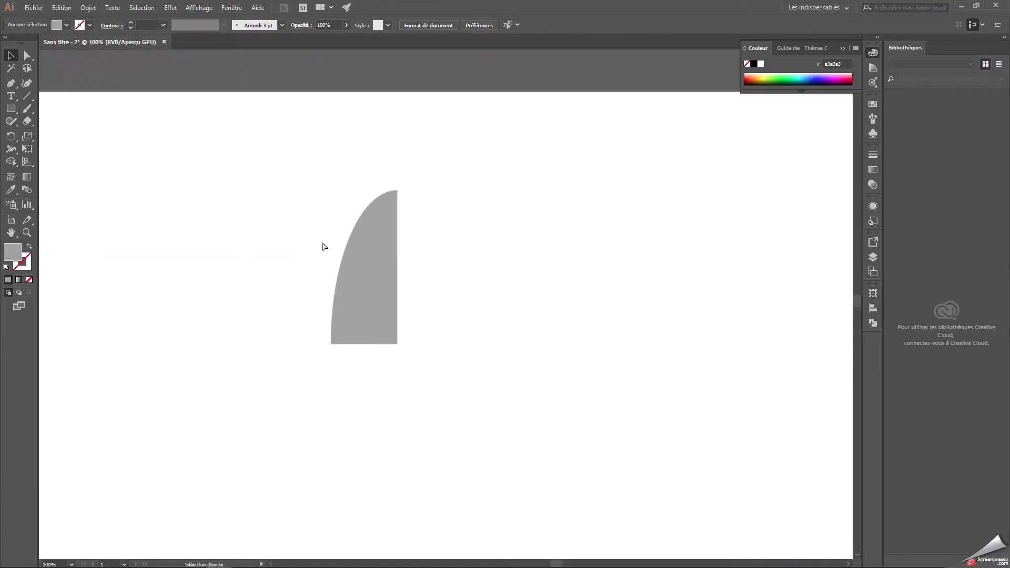
key(ctrl+plus)
key(v)
drag(272, 210, 285, 245)
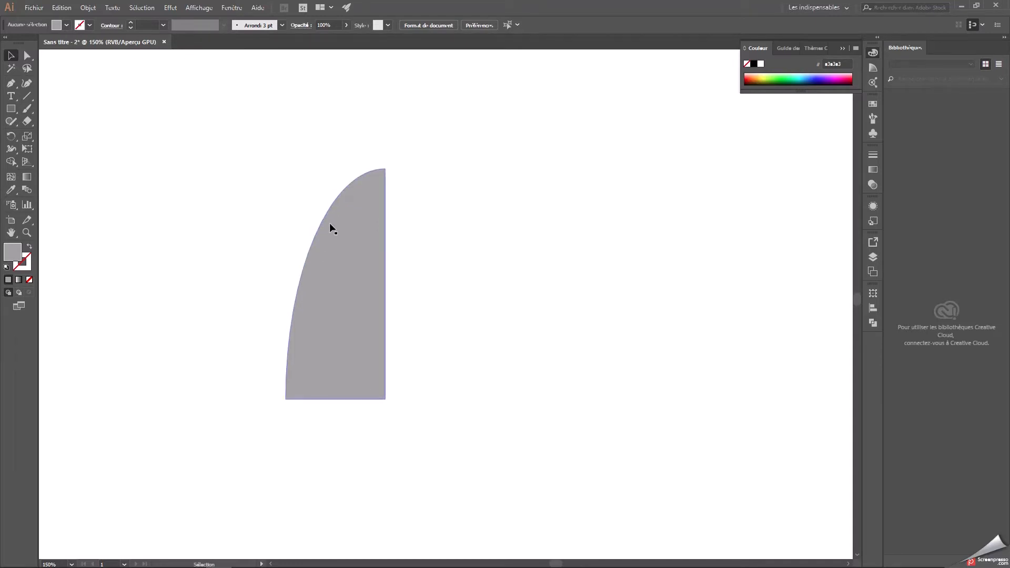
key(space)
drag(264, 251, 287, 295)
click(379, 217)
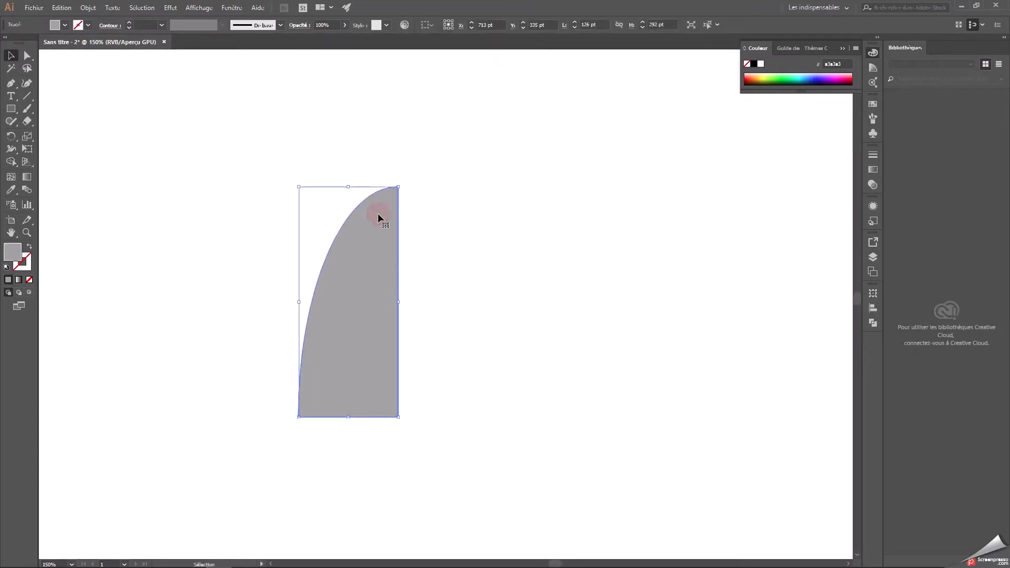
click(27, 55)
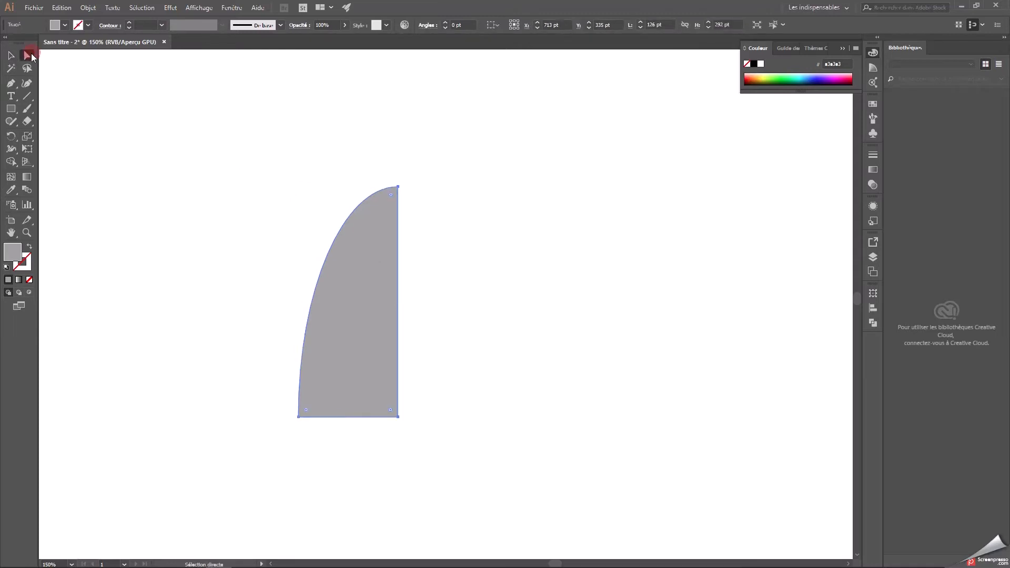
click(398, 187)
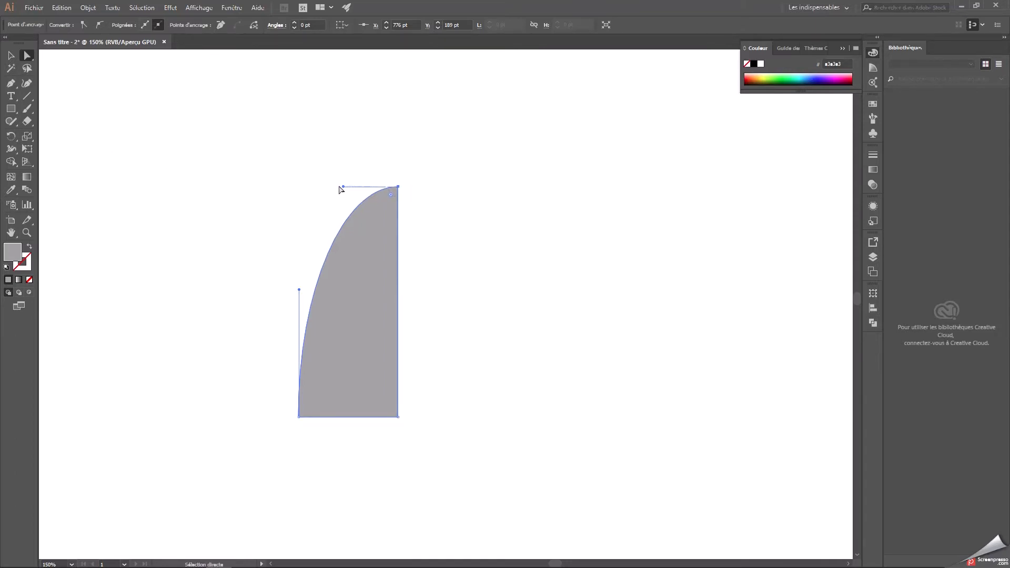
drag(342, 186, 345, 237)
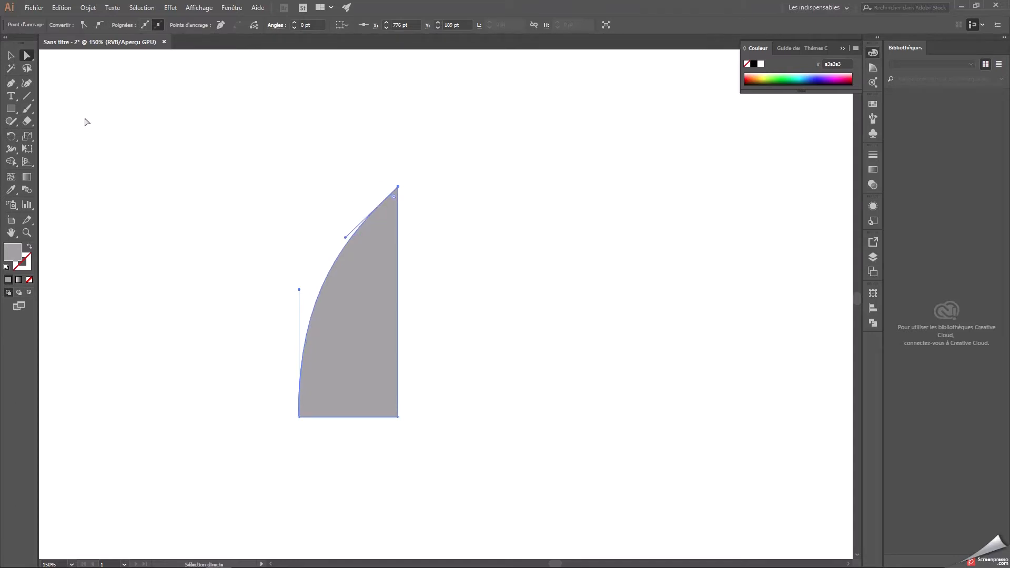
click(14, 59)
click(12, 57)
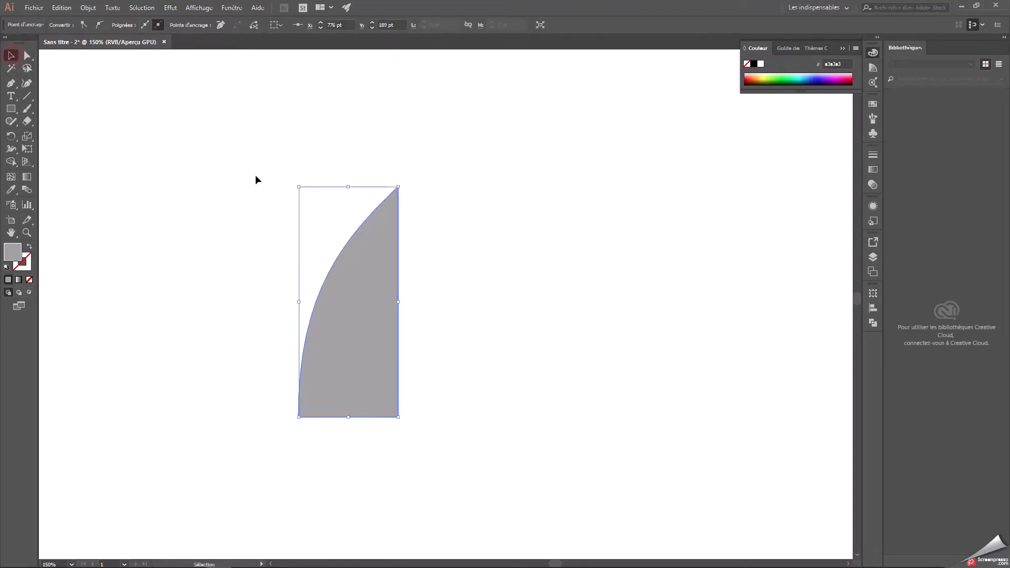
click(255, 176)
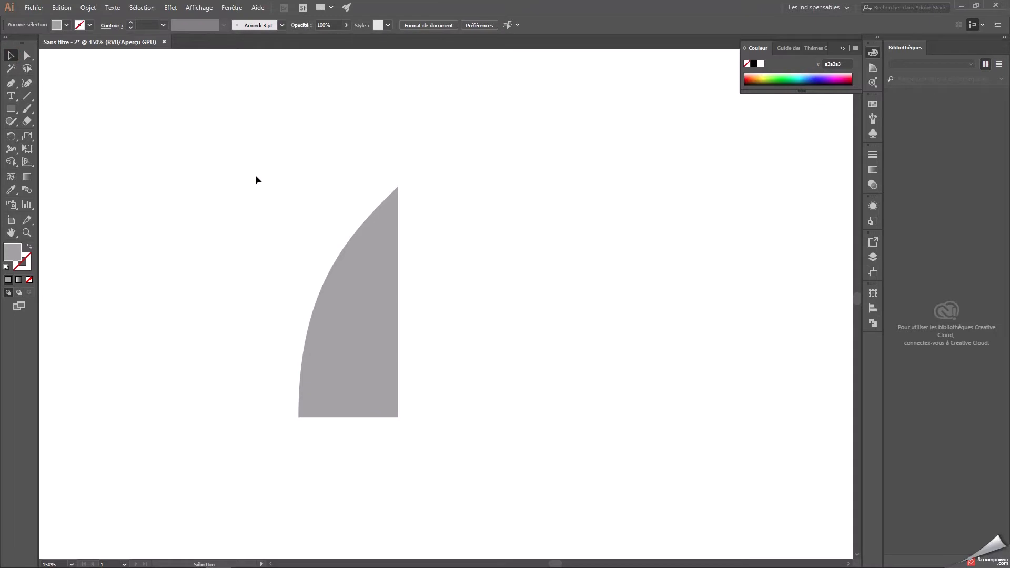
key(ctrl+z)
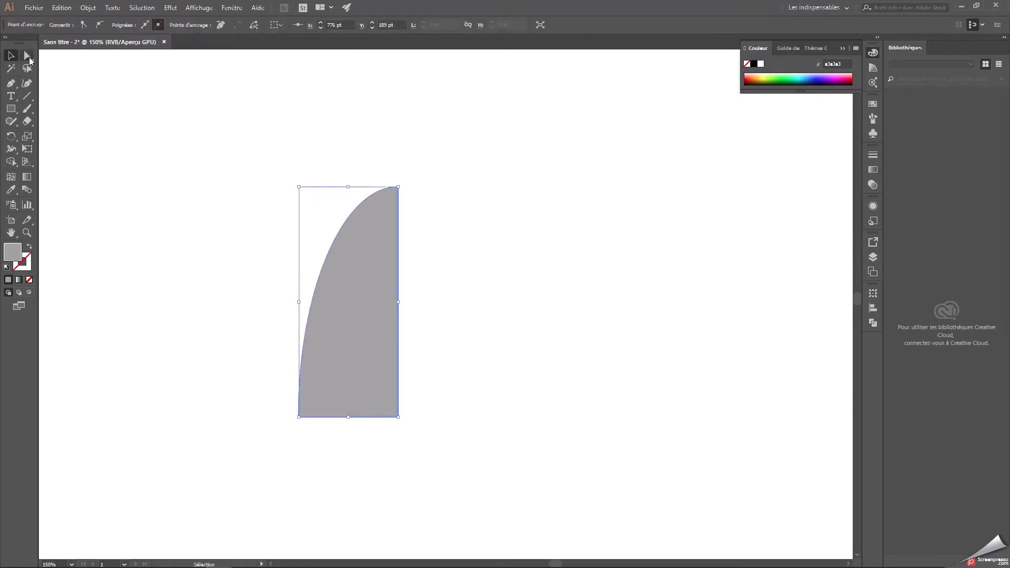
Lower the curve handle of the half-dome's top anchor slightly with Direct Selection to give the dome a soft point.
click(28, 55)
click(398, 187)
drag(344, 187, 342, 201)
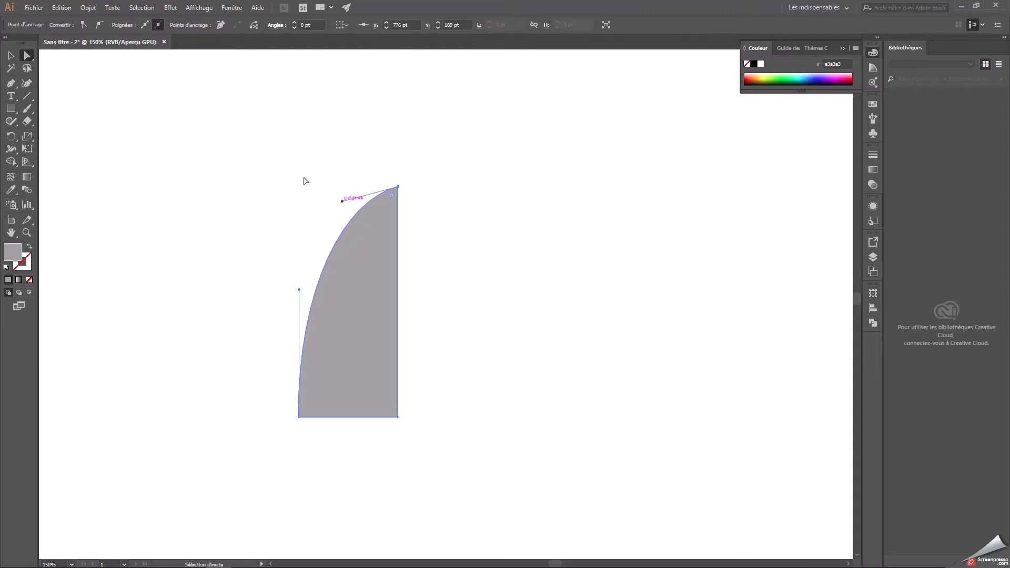
click(11, 56)
click(223, 126)
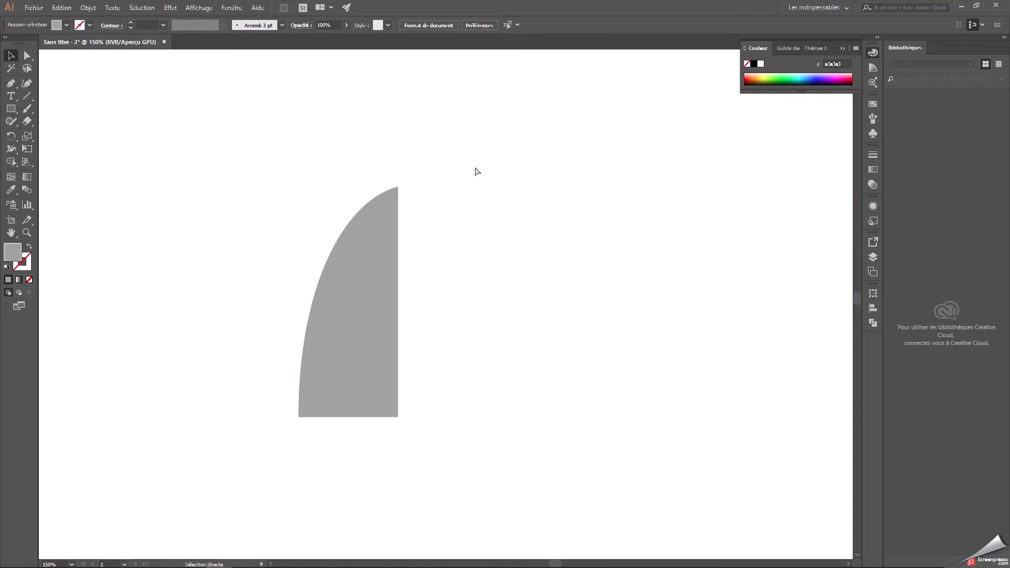
Duplicate the half-dome and place the copy just to the right of the original, level with it.
key(ctrl+minus)
key(ctrl+minus)
drag(513, 324, 456, 235)
click(363, 207)
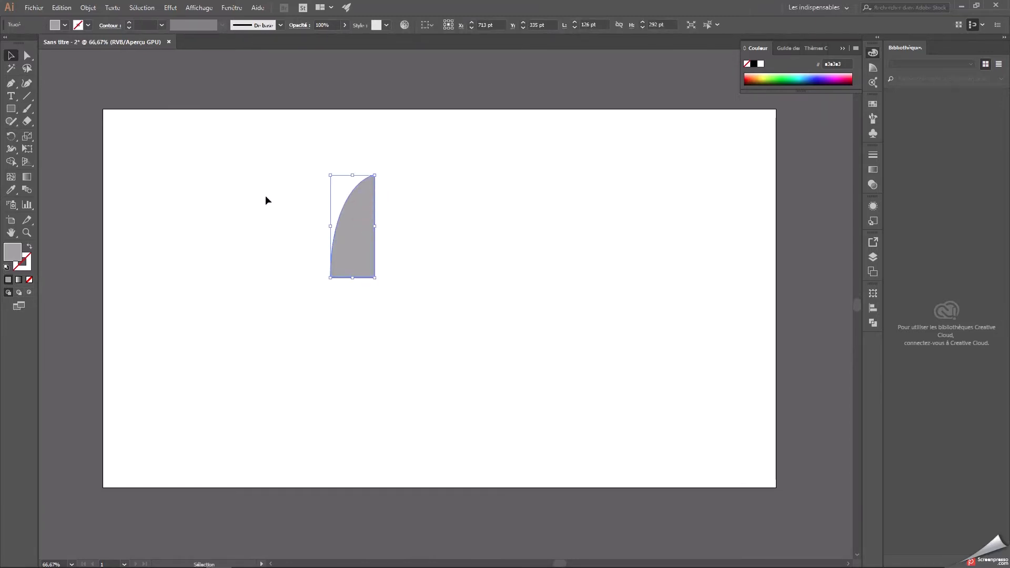
key(a)
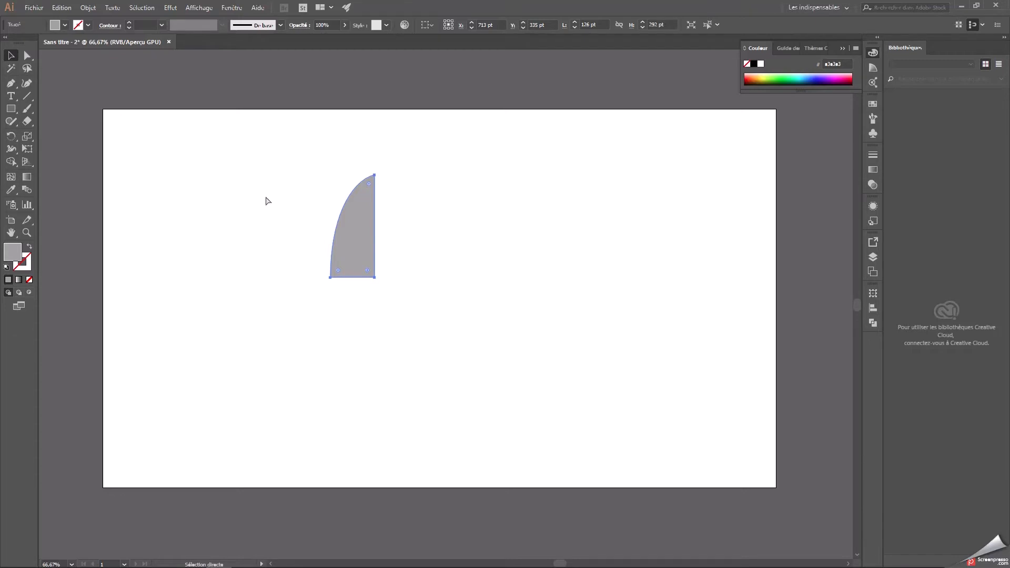
key(ctrl+v)
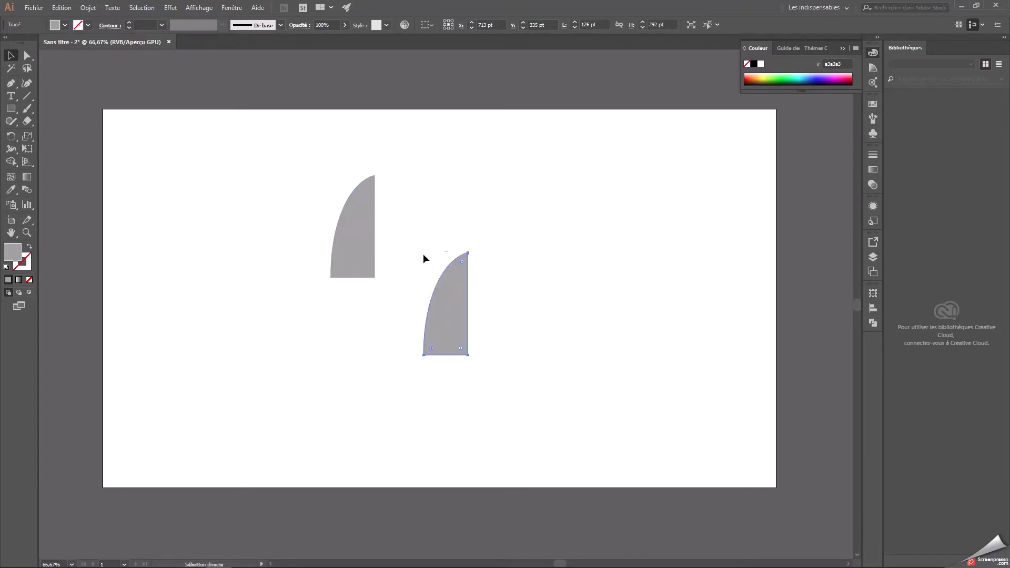
right_click(453, 310)
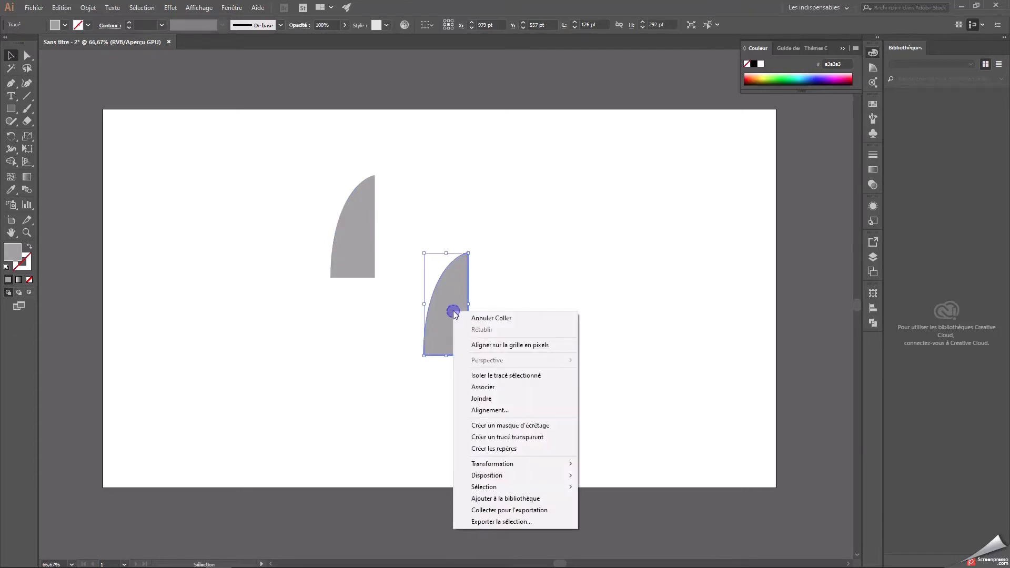
click(451, 280)
drag(422, 255, 527, 377)
drag(454, 317, 436, 241)
click(508, 254)
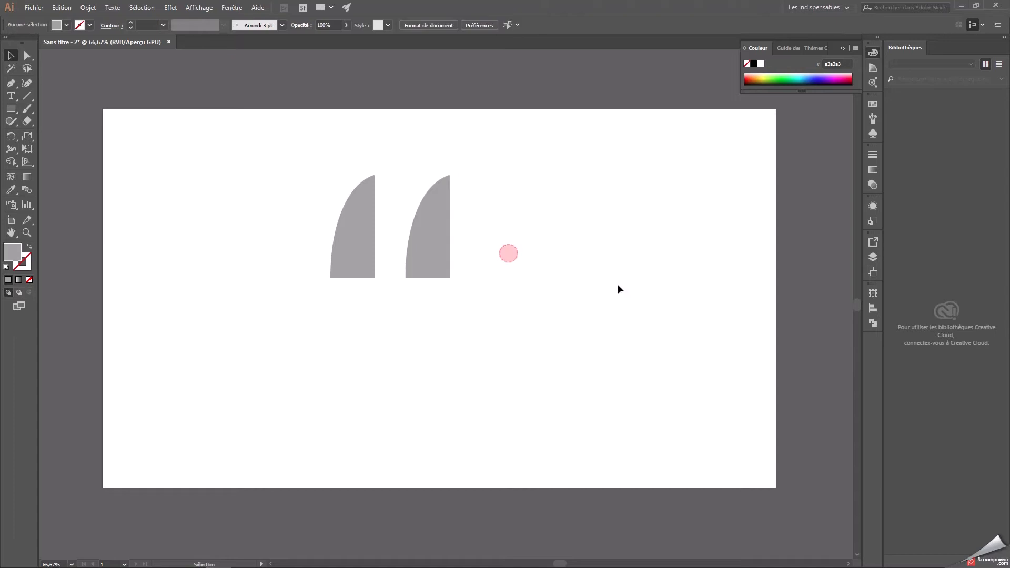
Reflect the copied half-dome about the vertical axis, checking the preview before applying.
drag(413, 191, 484, 277)
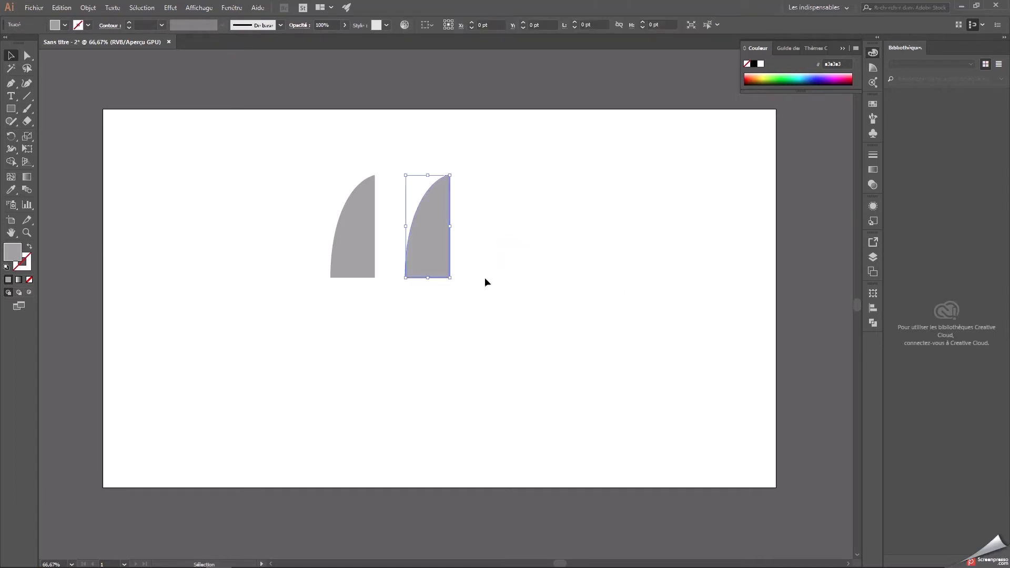
right_click(435, 226)
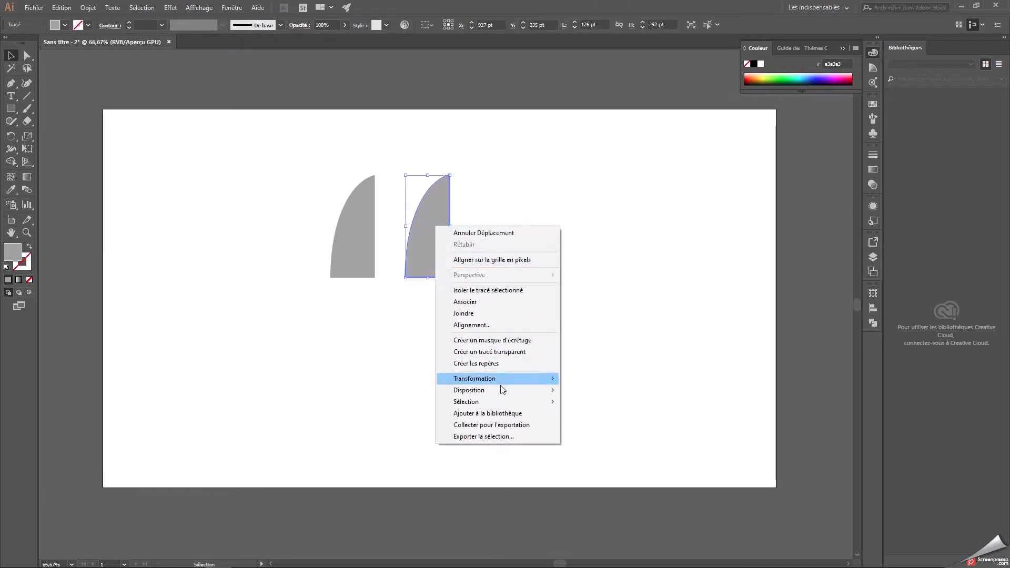
mouse_move(497, 379)
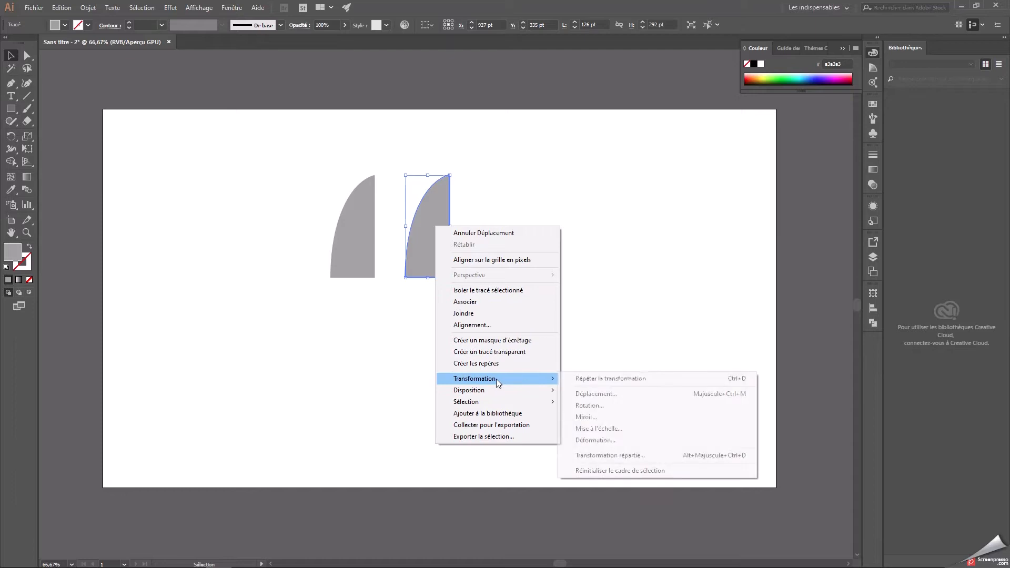
click(595, 417)
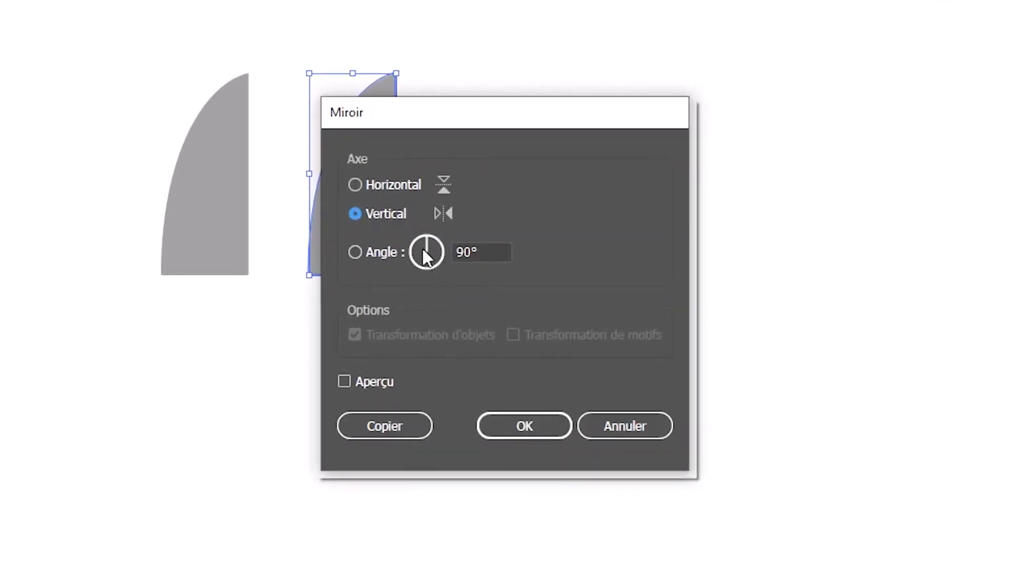
click(344, 382)
drag(414, 125, 592, 102)
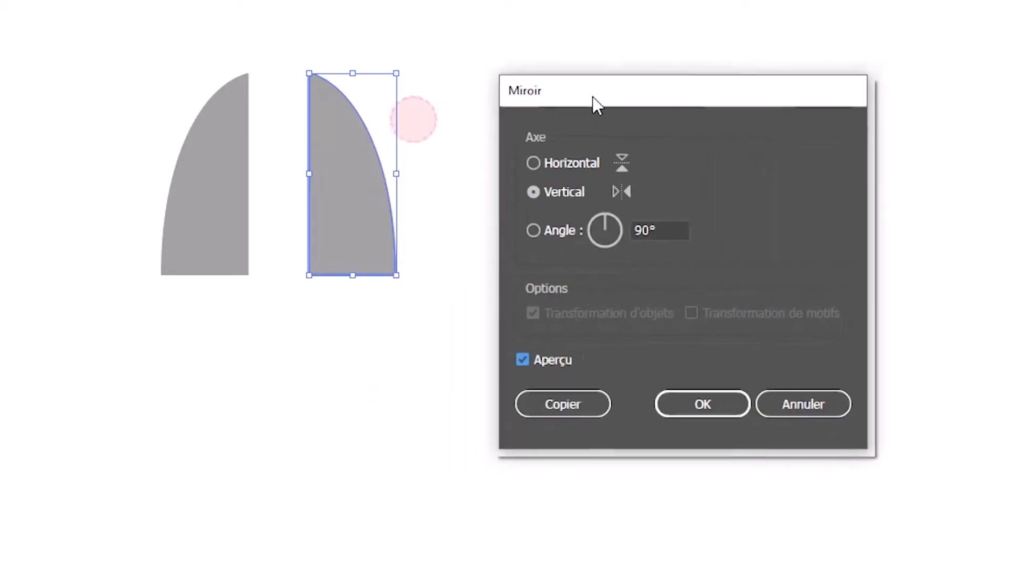
click(524, 358)
click(525, 358)
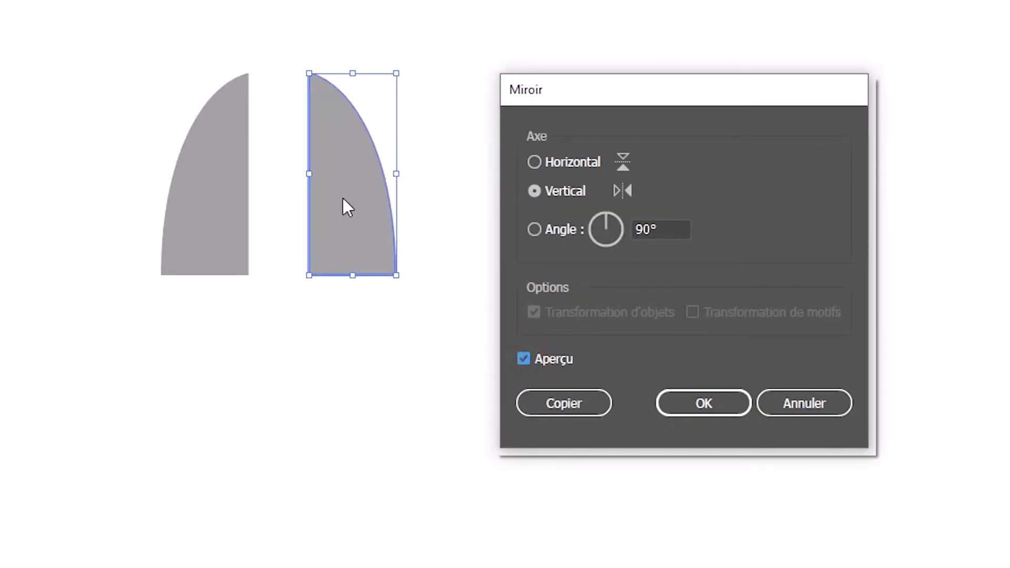
click(706, 409)
Move the mirrored half against the original's straight edge so the two halves form one symmetrical pointed dome.
click(355, 204)
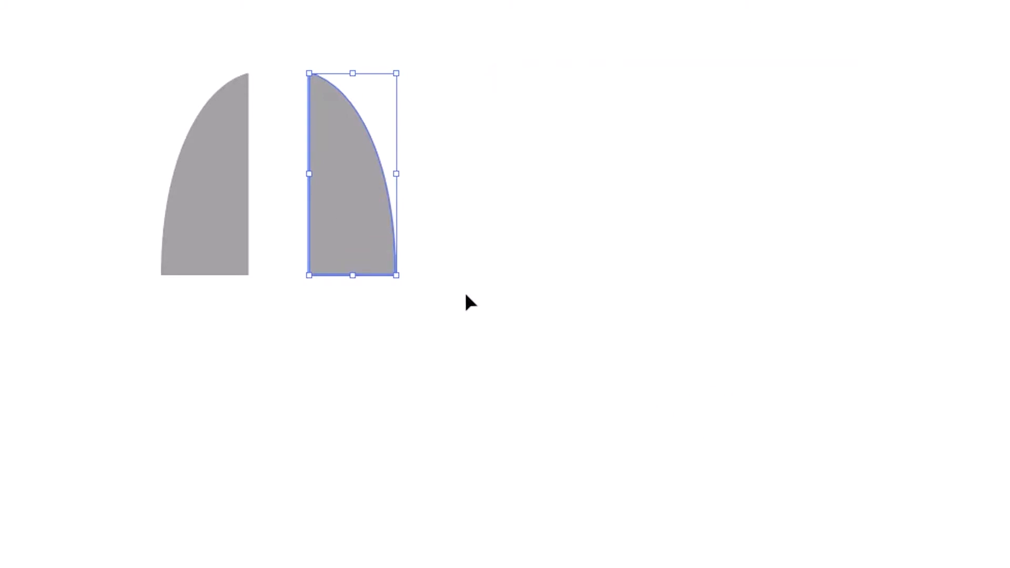
drag(370, 242, 348, 235)
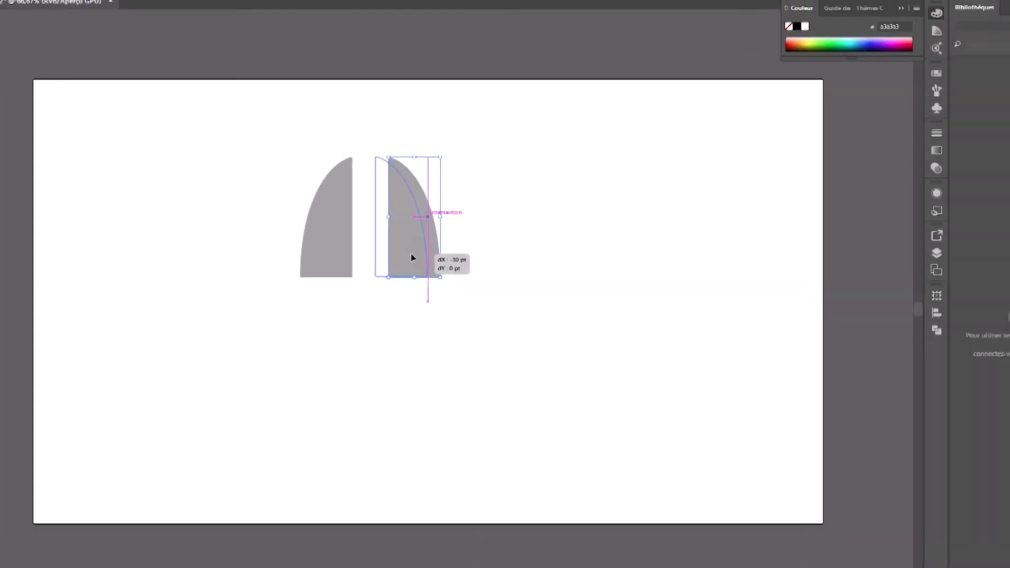
drag(413, 258, 385, 250)
key(Right)
key(Right)
key(Right)
key(Right)
key(Right)
key(Right)
key(Right)
key(Left)
key(Left)
key(Left)
key(Left)
key(Left)
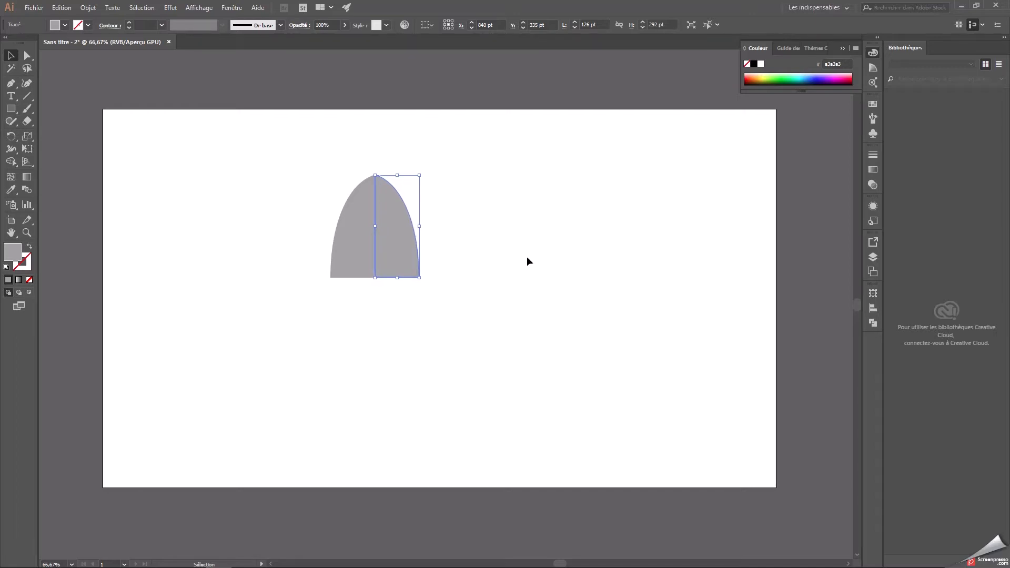
click(478, 248)
click(382, 230)
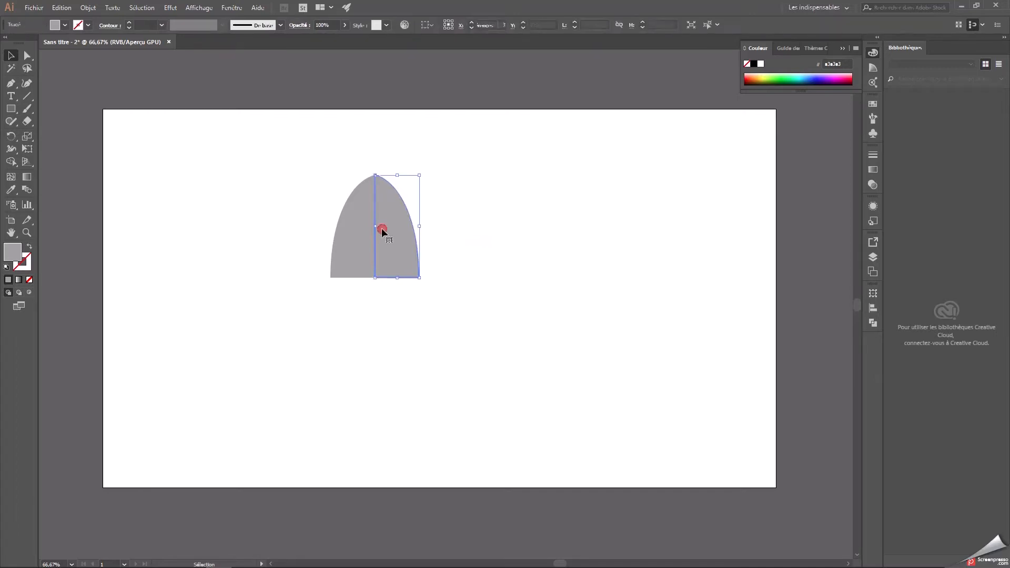
click(526, 249)
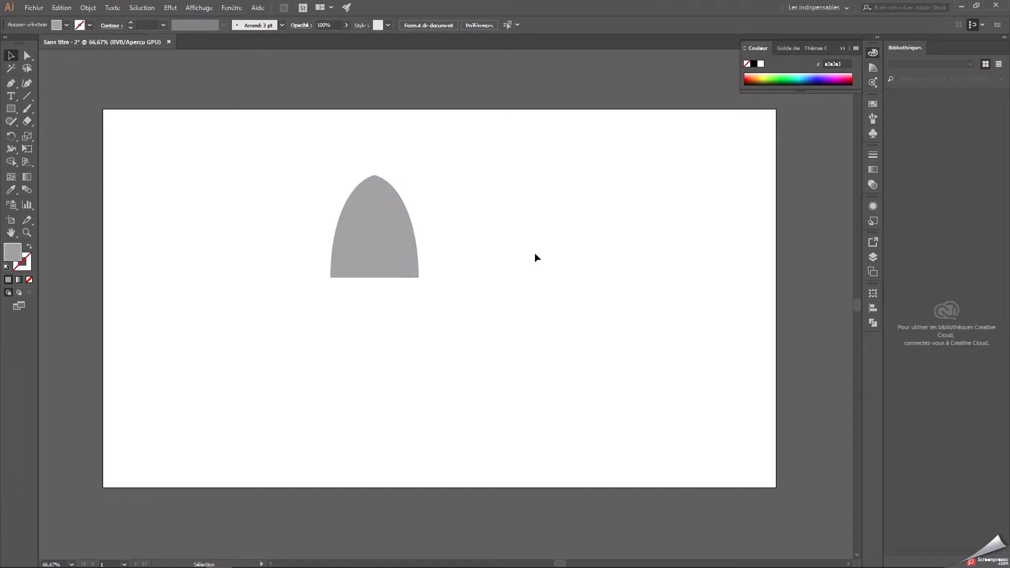
Merge the two dome halves into a single shape with Pathfinder's Unite.
drag(320, 177, 398, 243)
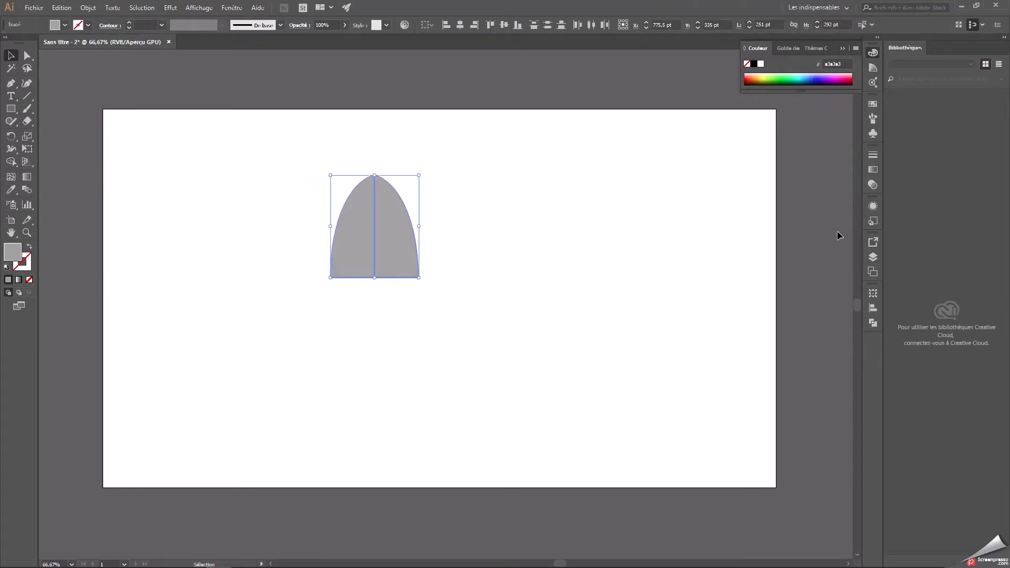
click(873, 323)
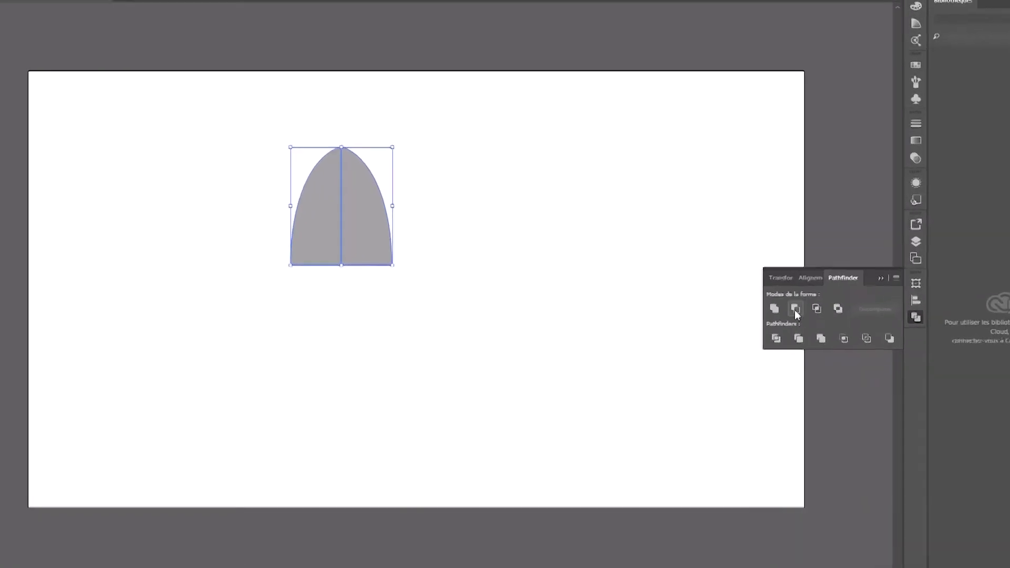
click(774, 308)
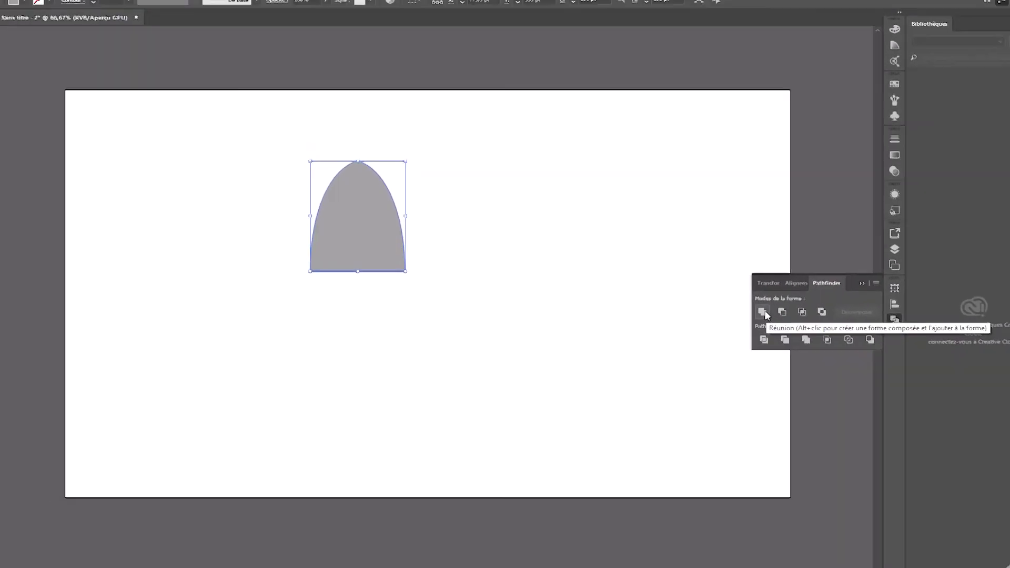
click(860, 282)
click(705, 244)
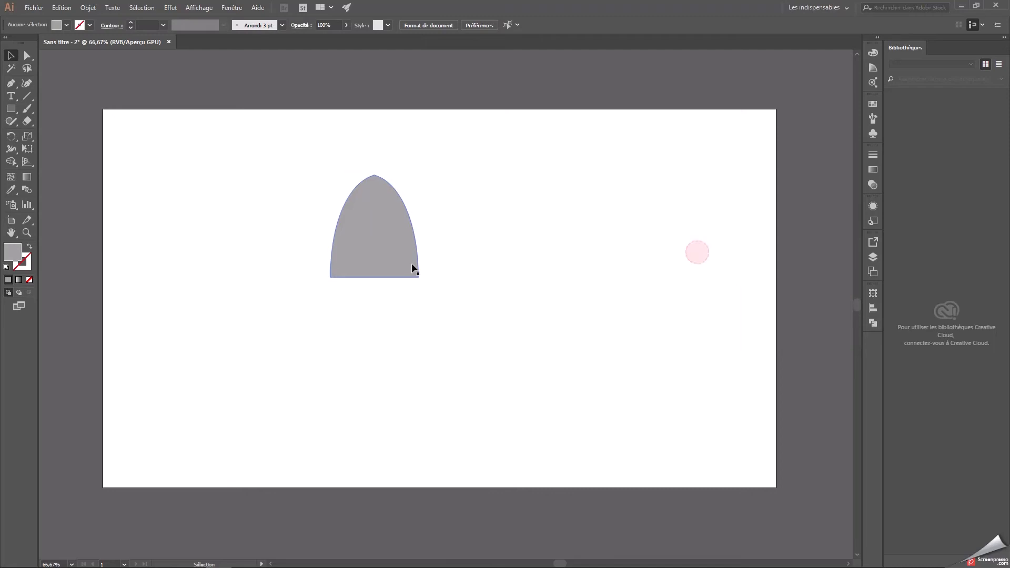
Duplicate the pointed dome, moving the original to the artboard's upper-left corner and the copy near the artboard's centre.
click(368, 219)
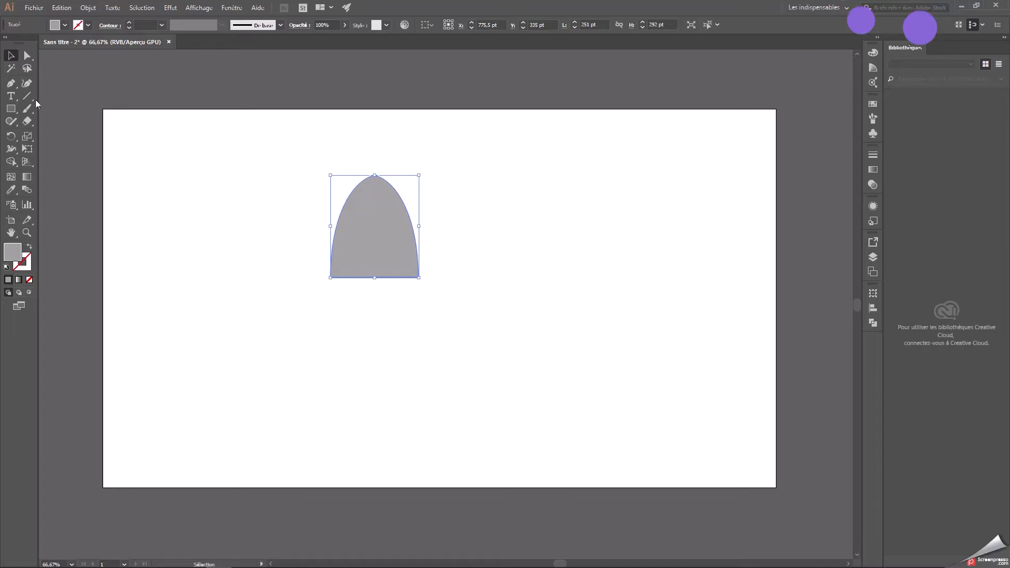
key(a)
key(ctrl+c)
key(ctrl+v)
key(v)
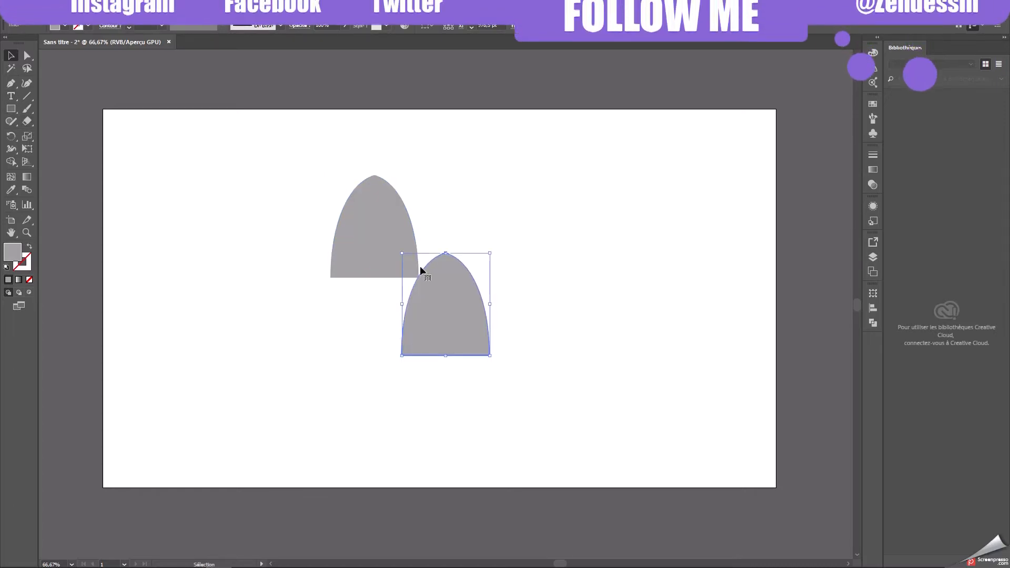
drag(450, 299, 656, 219)
drag(385, 238, 177, 180)
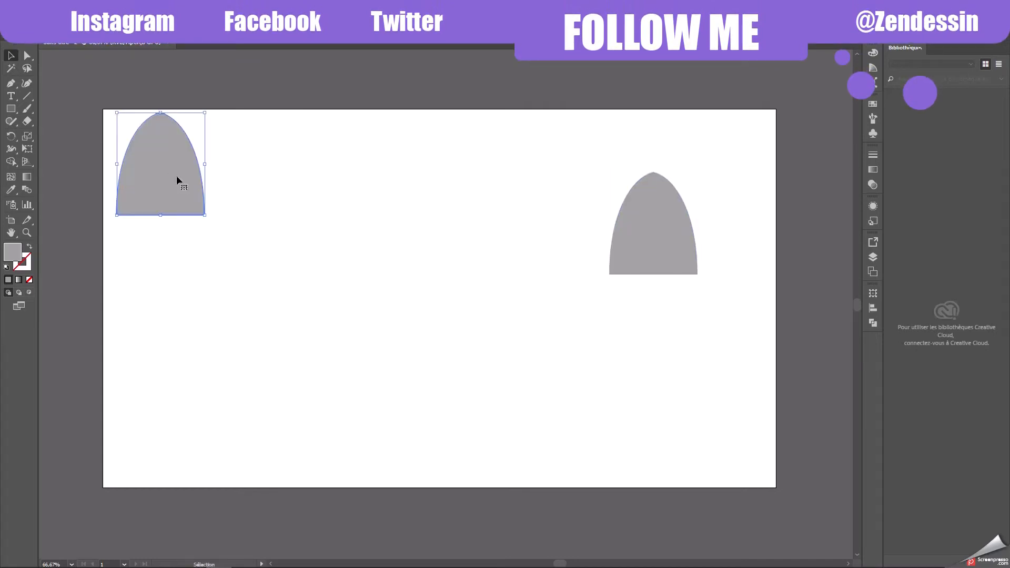
drag(639, 238, 416, 291)
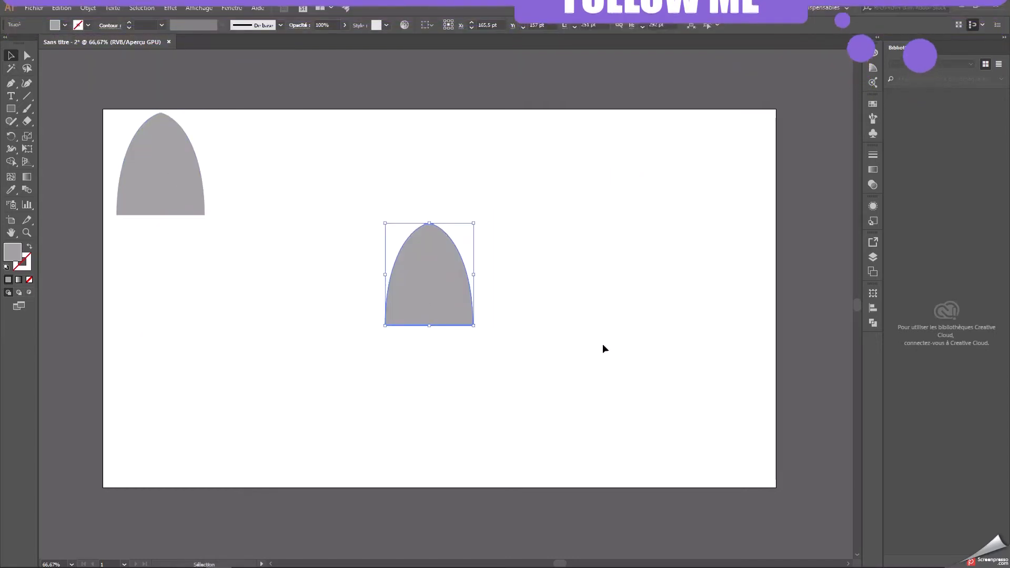
click(614, 342)
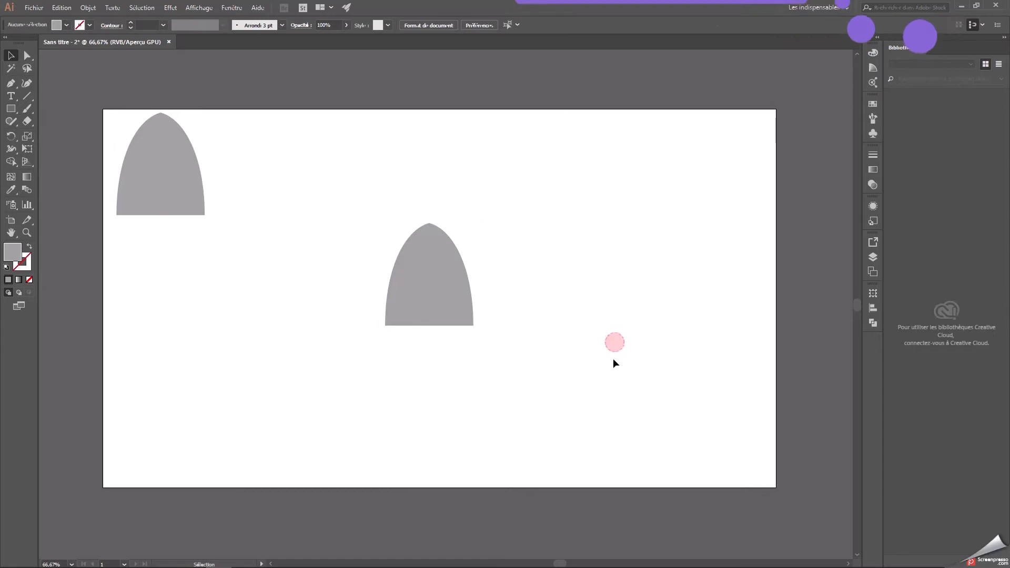
Draw a 335 pt circle centred on the tip of the pointed dome near the artboard's centre.
click(12, 109)
click(53, 135)
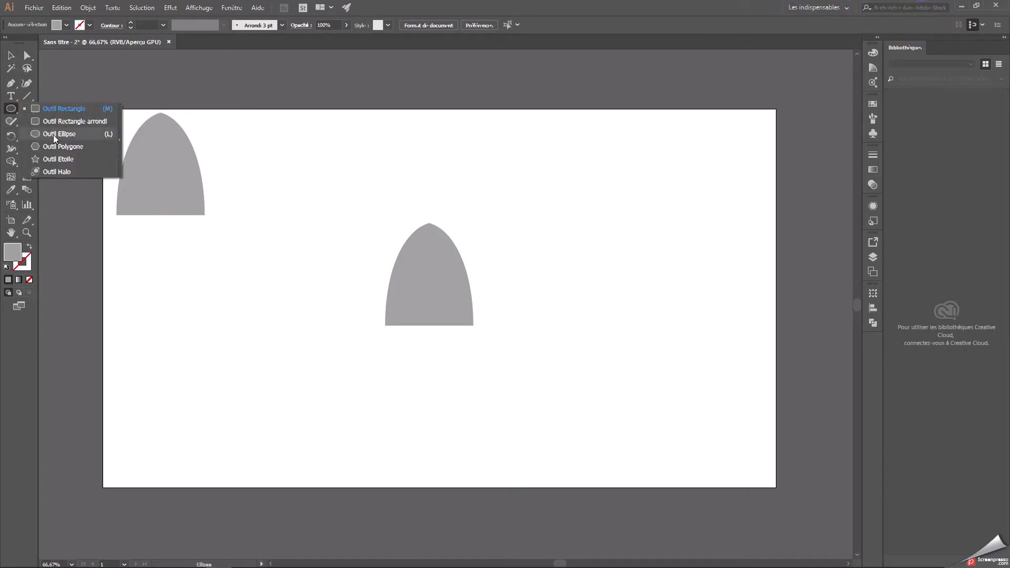
drag(321, 164, 487, 250)
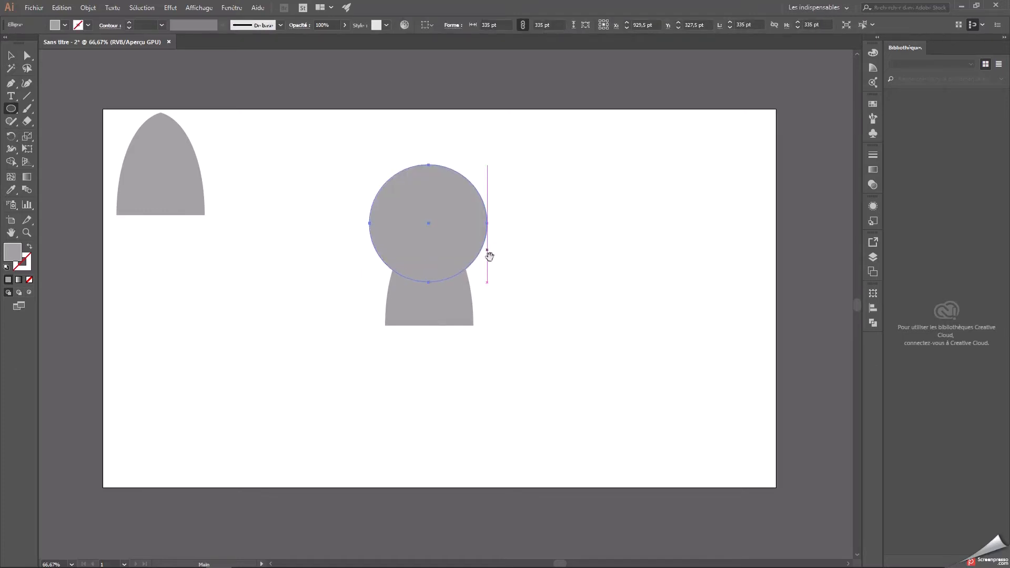
click(10, 55)
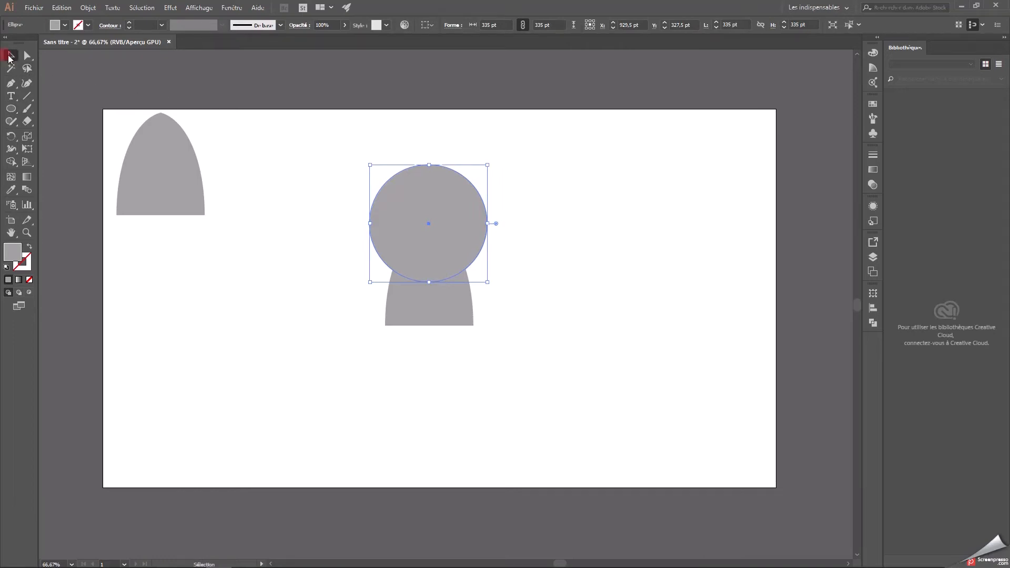
click(286, 252)
Intersect the circle and the central dome with Pathfinder to keep only their overlapping cap shape.
drag(317, 144, 507, 353)
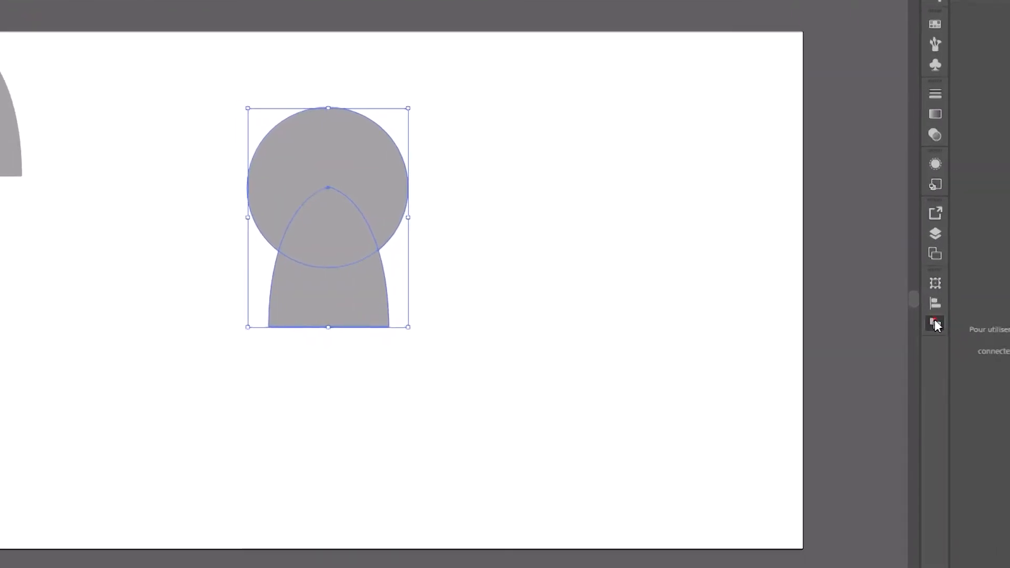
click(936, 325)
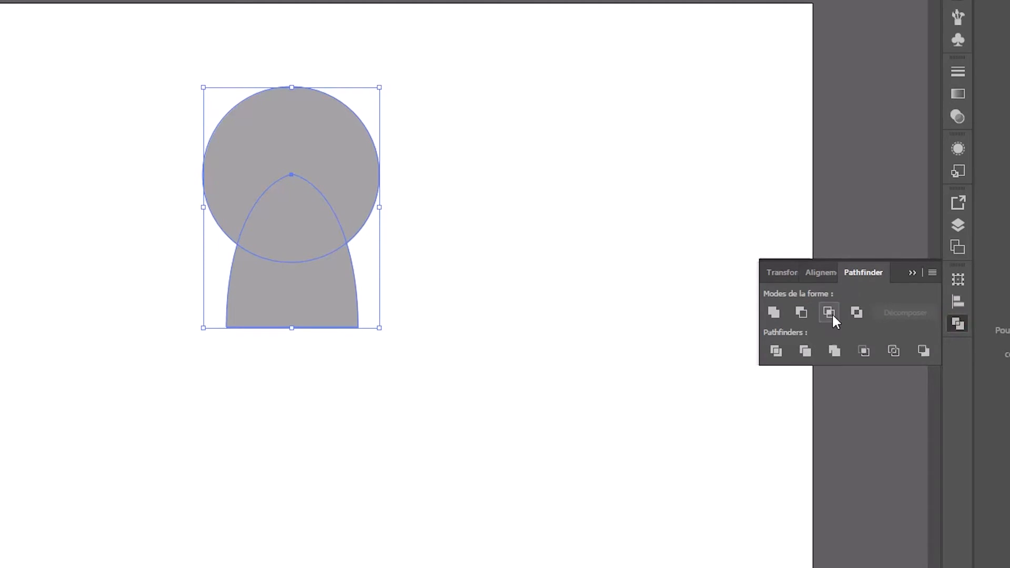
click(832, 314)
click(497, 232)
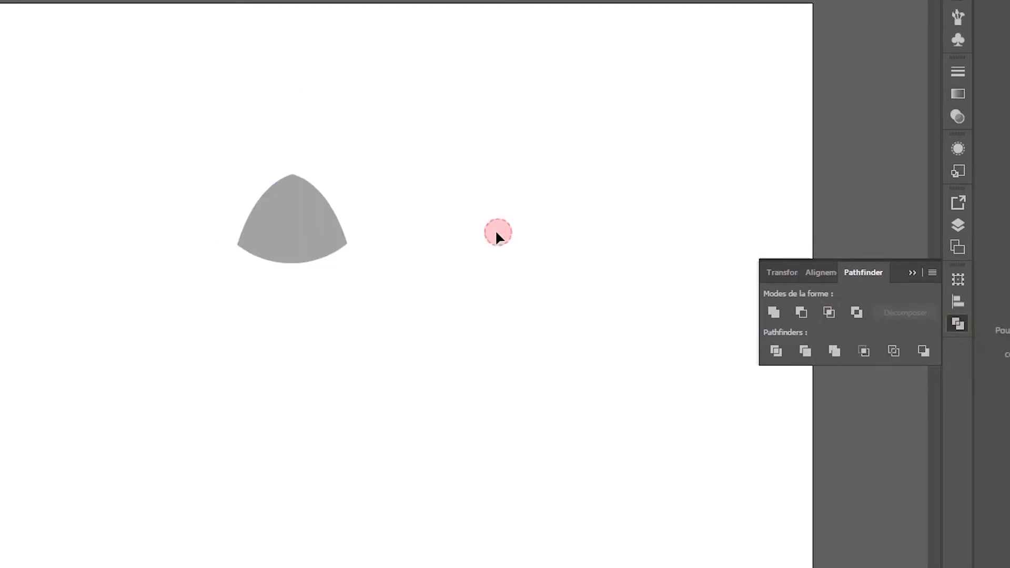
click(913, 273)
Move the intact pointed dome from the artboard's upper-left corner to beside the cap shape.
click(292, 224)
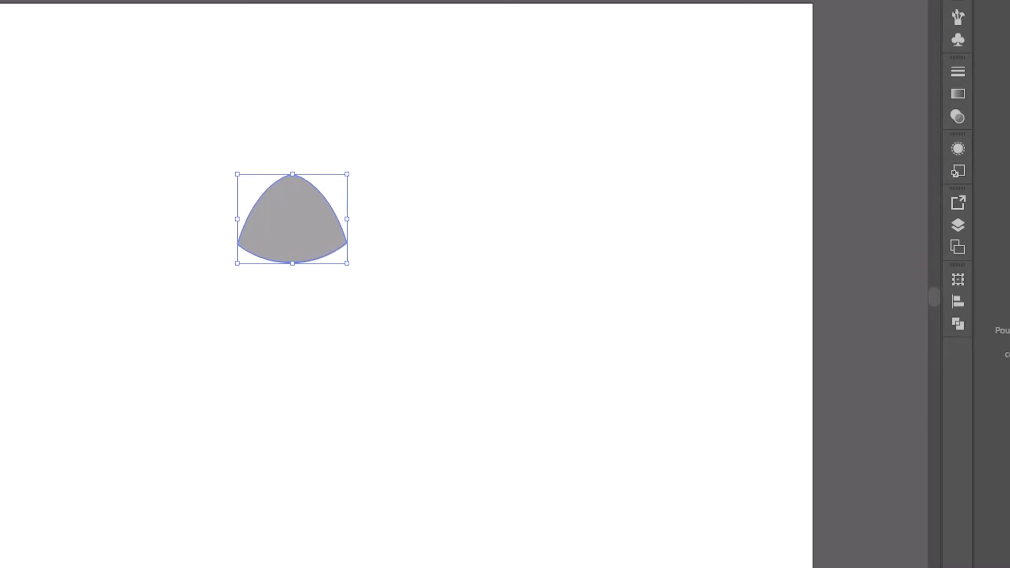
drag(0, 218, 157, 238)
click(399, 274)
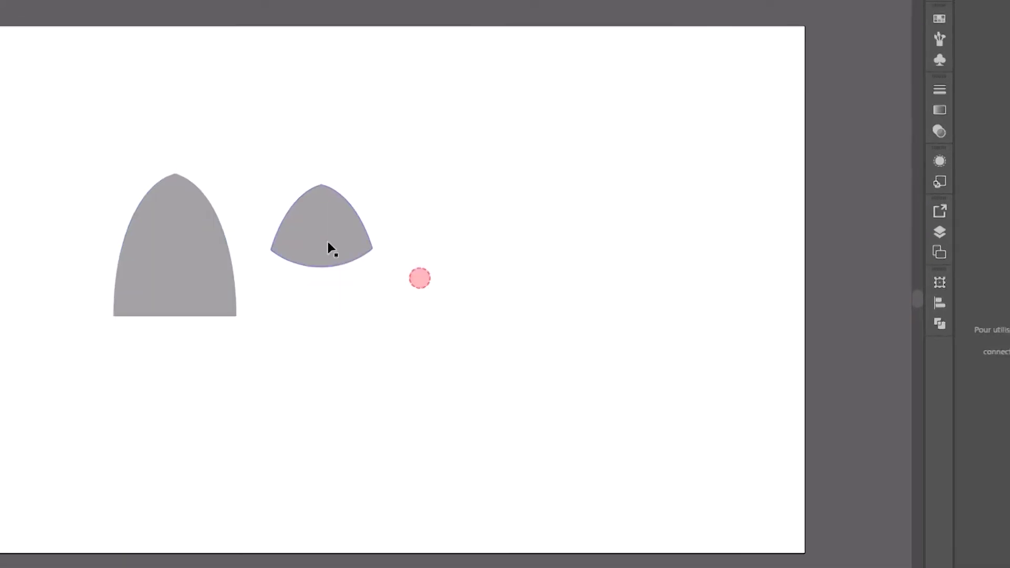
Fill the intact dome with light grey #d3d3d3 and shift it slightly closer to the cap.
click(163, 217)
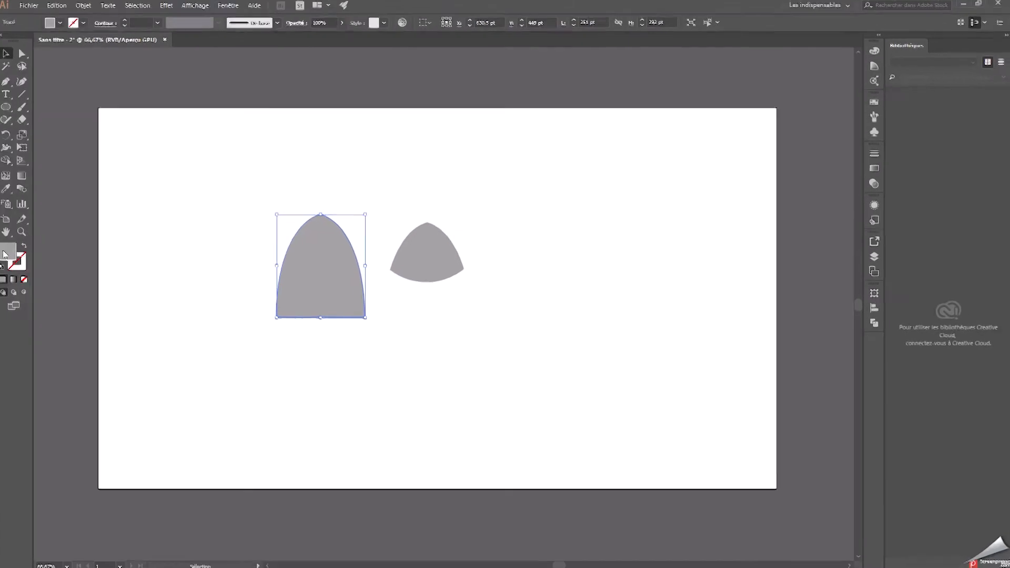
double_click(4, 254)
drag(395, 237, 353, 242)
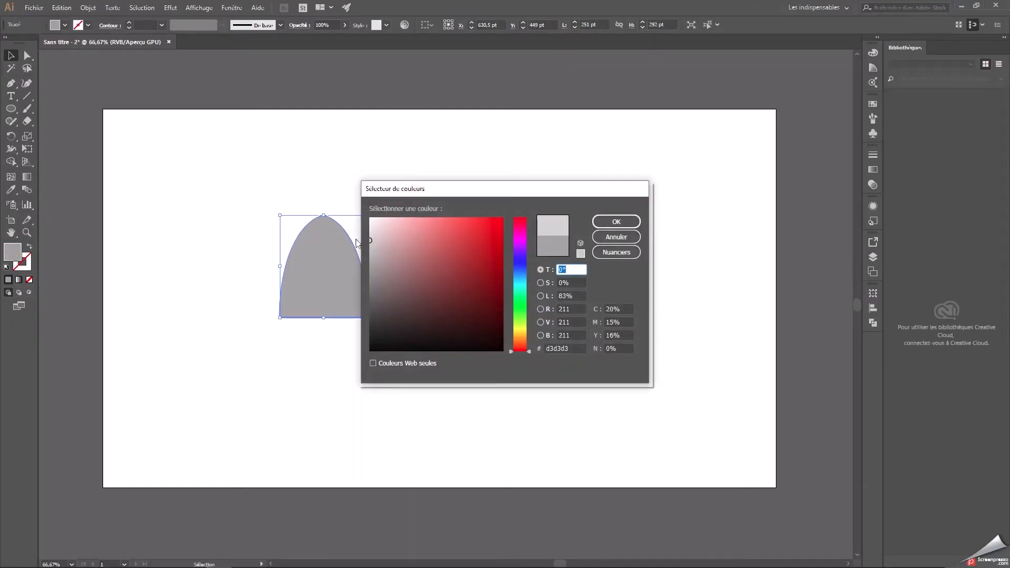
click(545, 348)
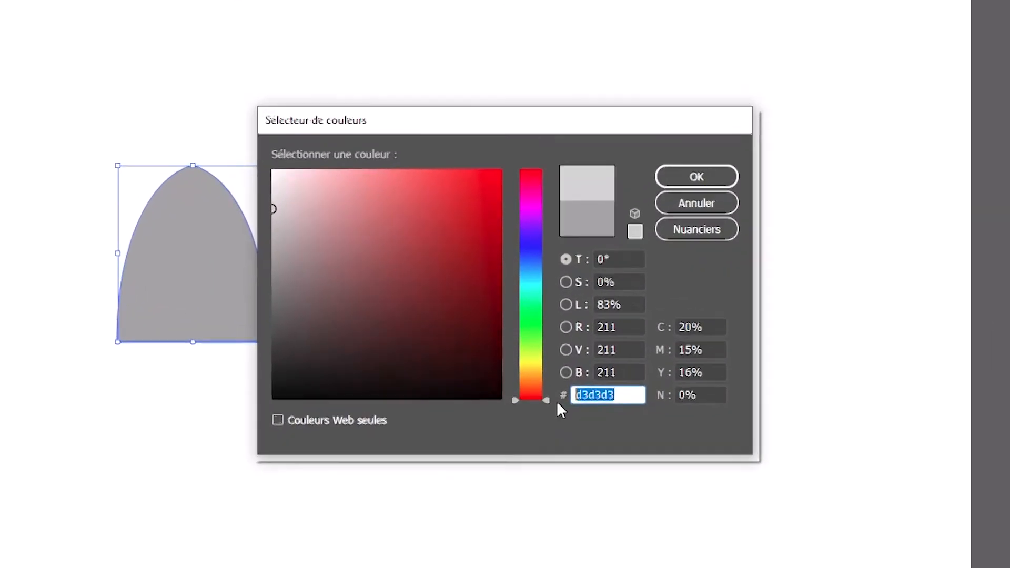
click(705, 177)
click(516, 184)
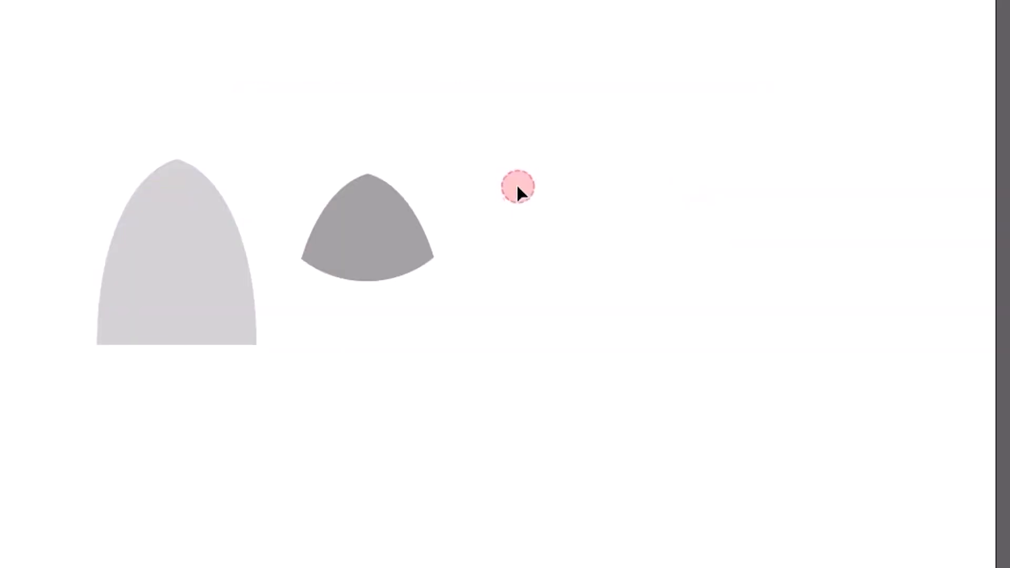
drag(149, 261, 190, 251)
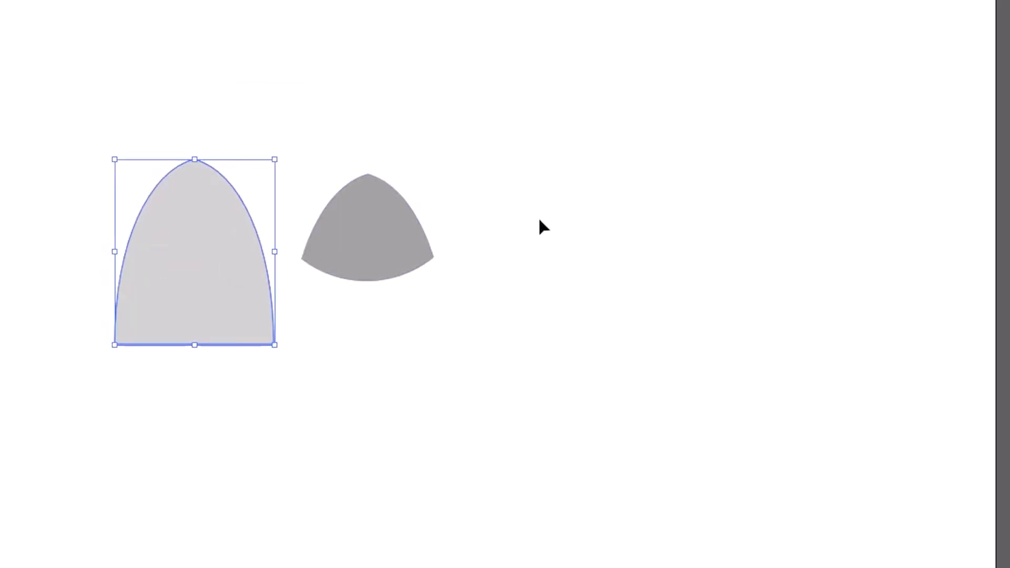
Fill the cap with red #f42222 and place it over the tip of the grey dome.
click(398, 226)
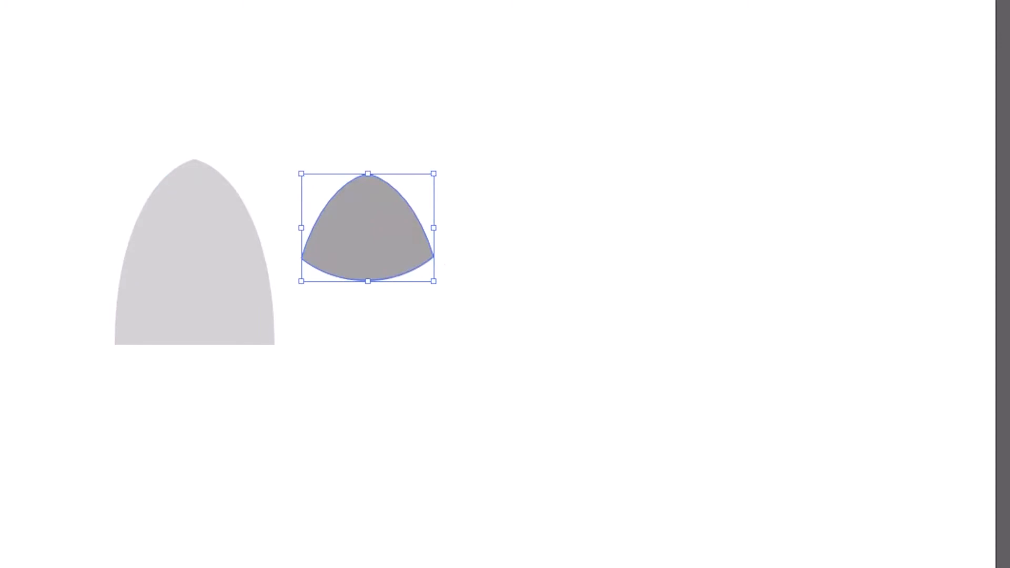
double_click(2, 294)
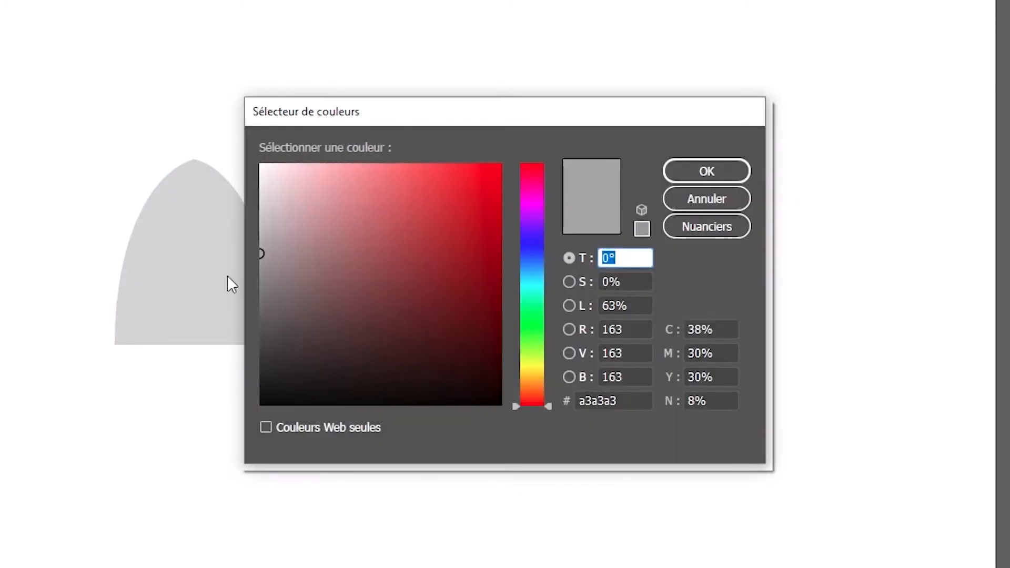
drag(430, 202, 467, 173)
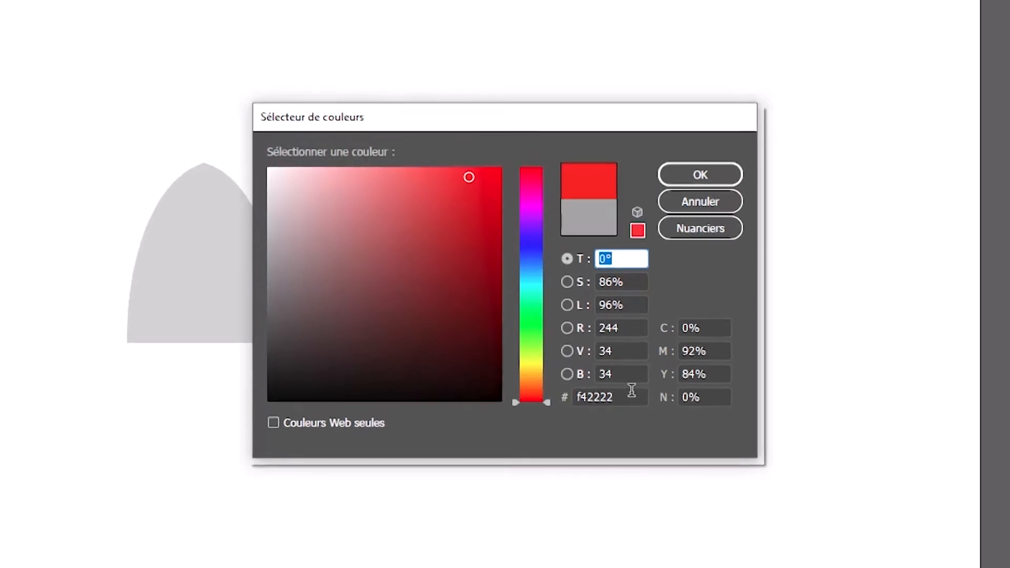
double_click(632, 391)
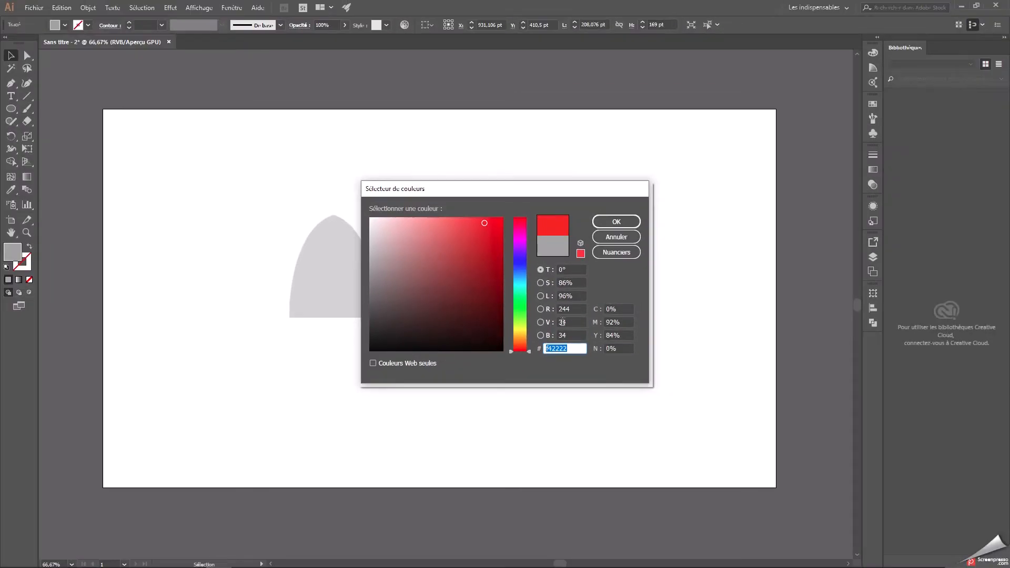
click(615, 220)
drag(433, 263, 337, 252)
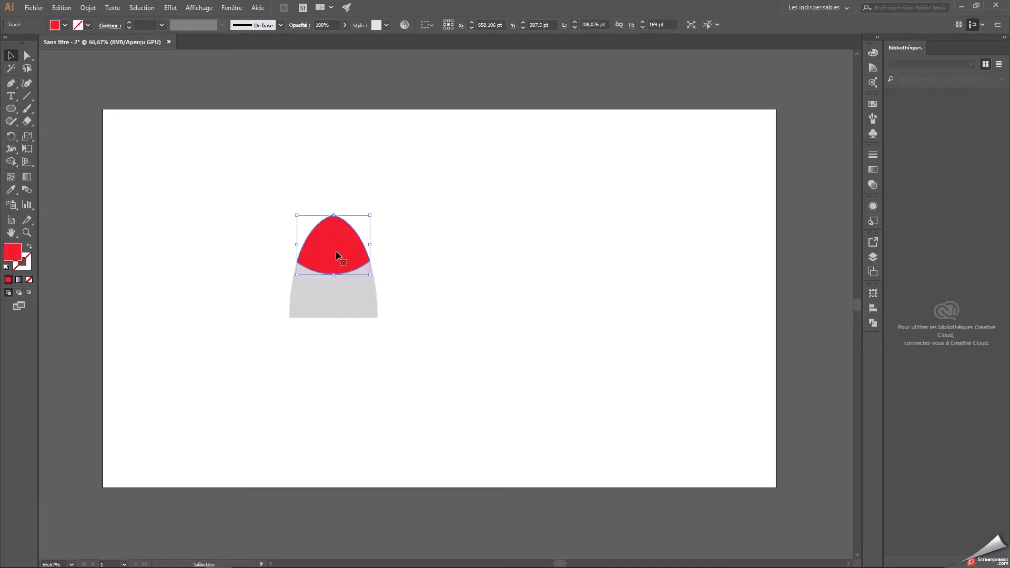
click(490, 230)
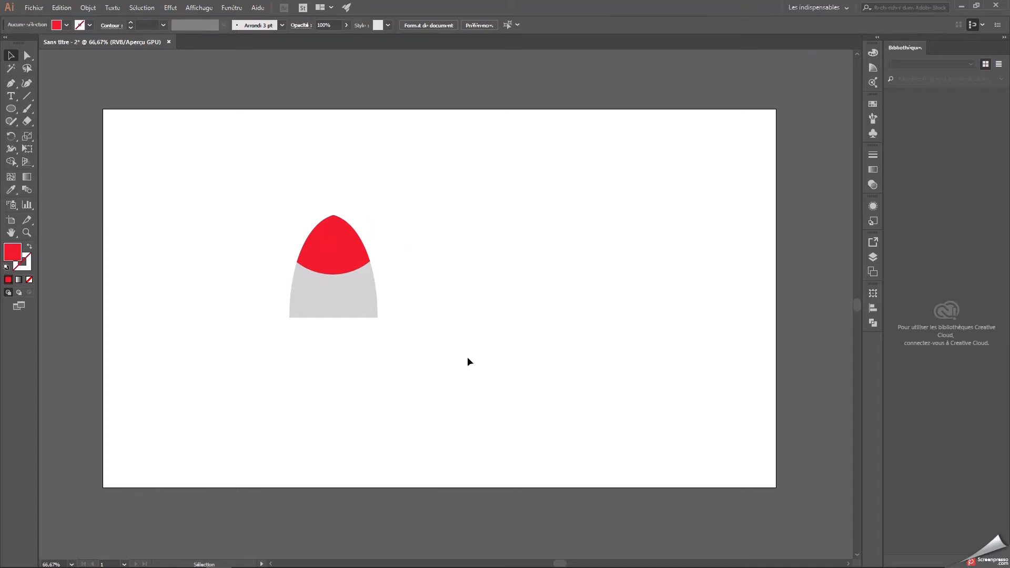
Group the red cap with the grey dome and move the group to the artboard's horizontal centre.
drag(275, 215, 404, 324)
right_click(339, 274)
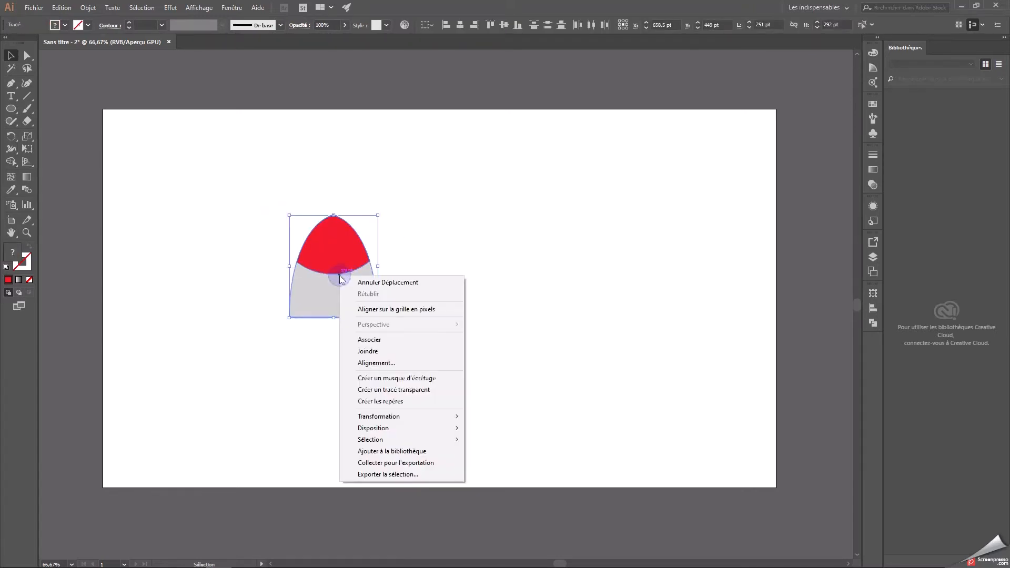
click(383, 339)
drag(335, 279, 449, 279)
click(593, 292)
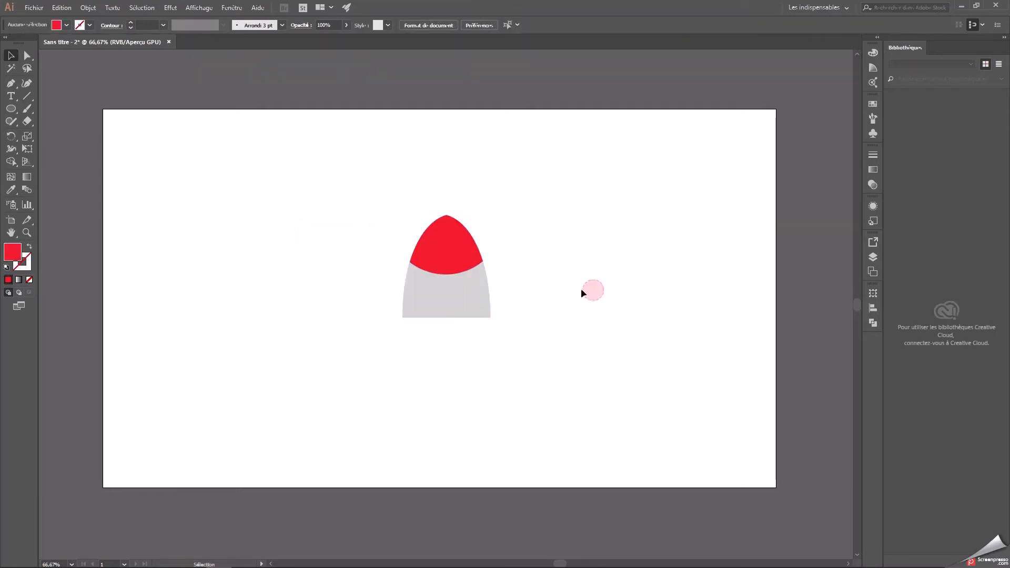
Ungroup the red cap and grey dome and select the dome on its own.
click(475, 290)
right_click(453, 293)
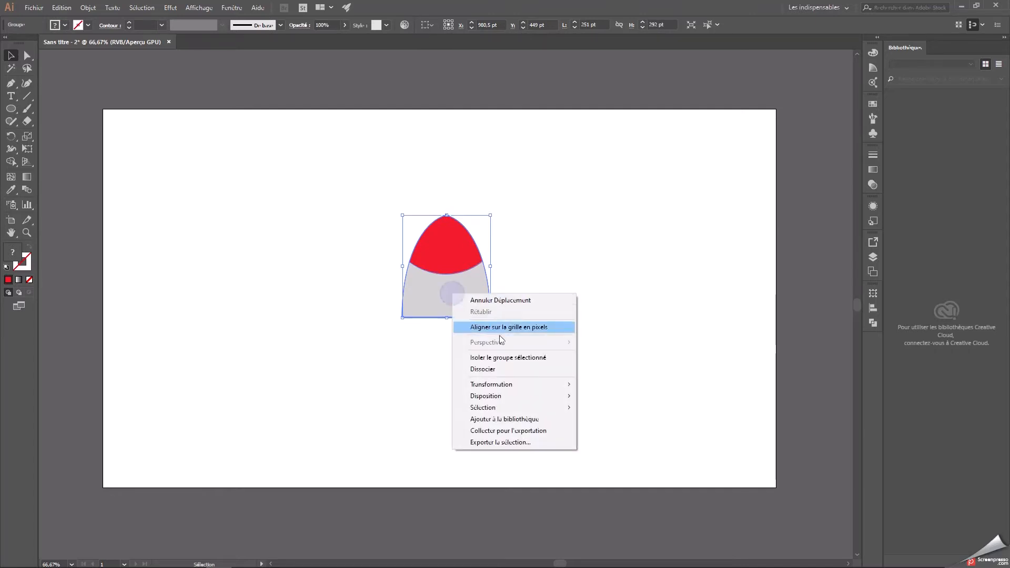
click(487, 370)
click(545, 342)
click(467, 292)
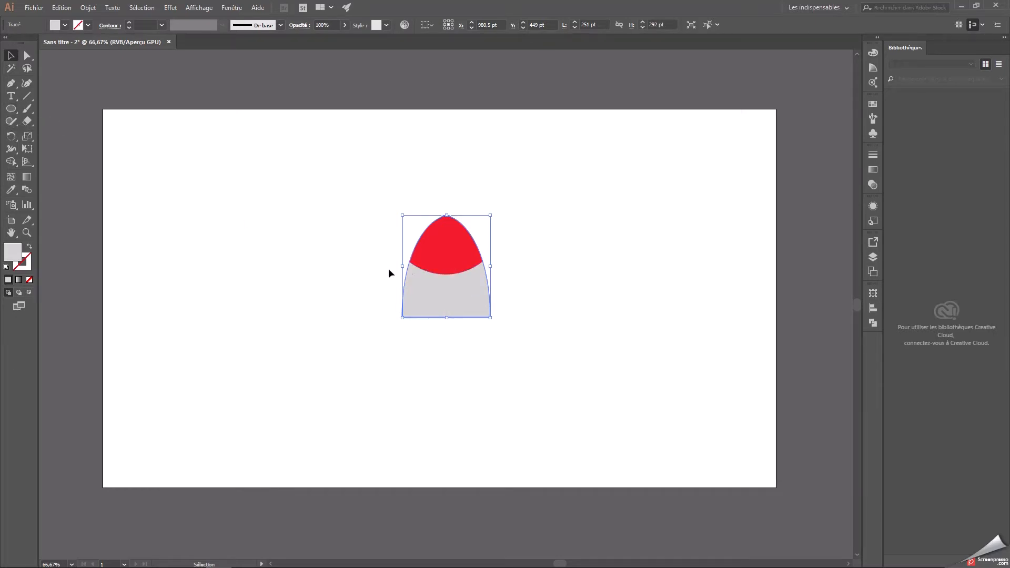
Select the red cap and grey dome together and group them again.
drag(392, 221, 444, 255)
right_click(443, 249)
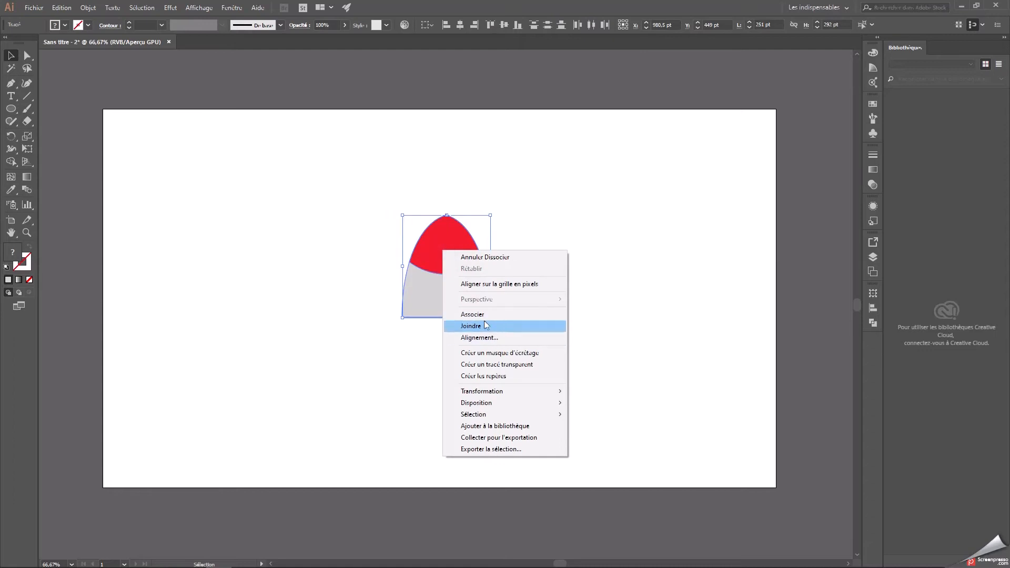
click(481, 314)
click(555, 305)
Draw a grey rectangle directly beneath the dome, matching the width of the dome's base.
click(10, 109)
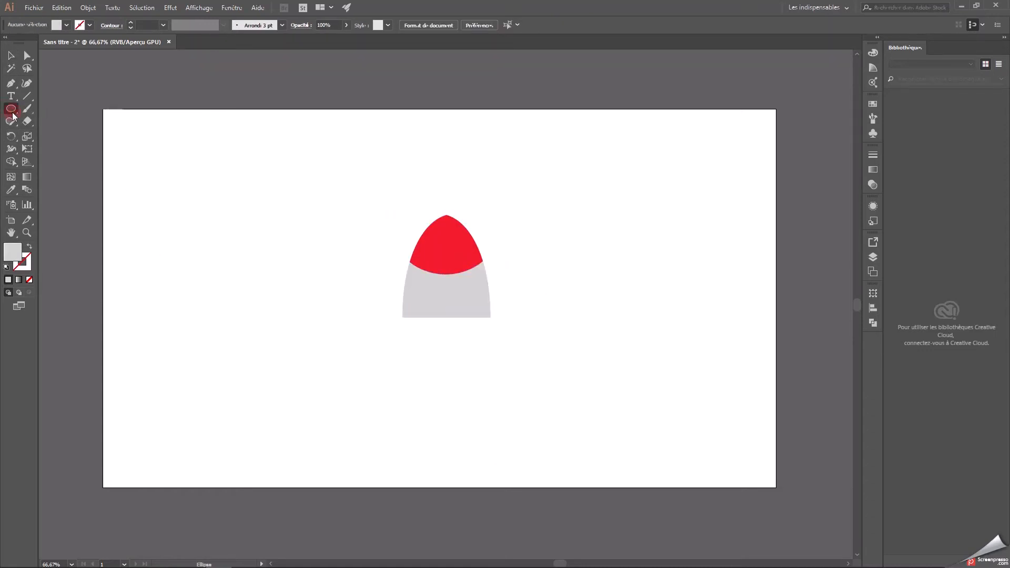
click(10, 108)
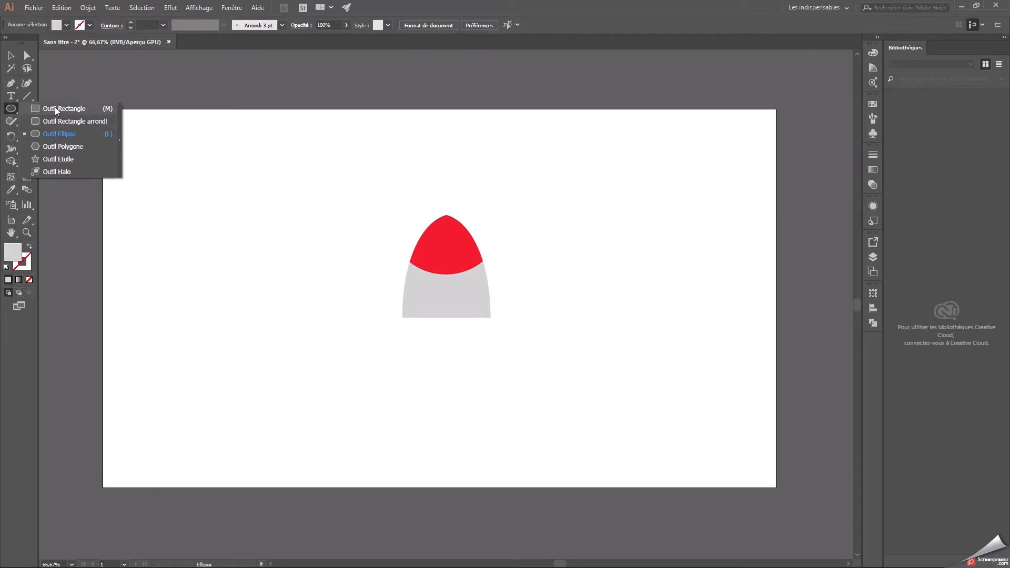
click(54, 108)
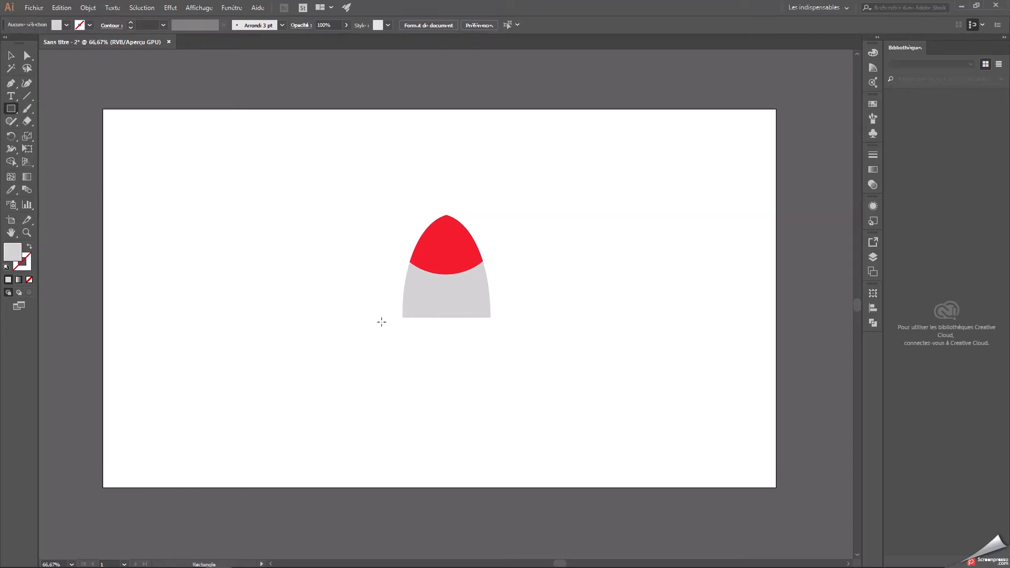
drag(403, 317, 491, 399)
Round the rectangle's two lower corners to a radius of about 34 pt.
click(11, 55)
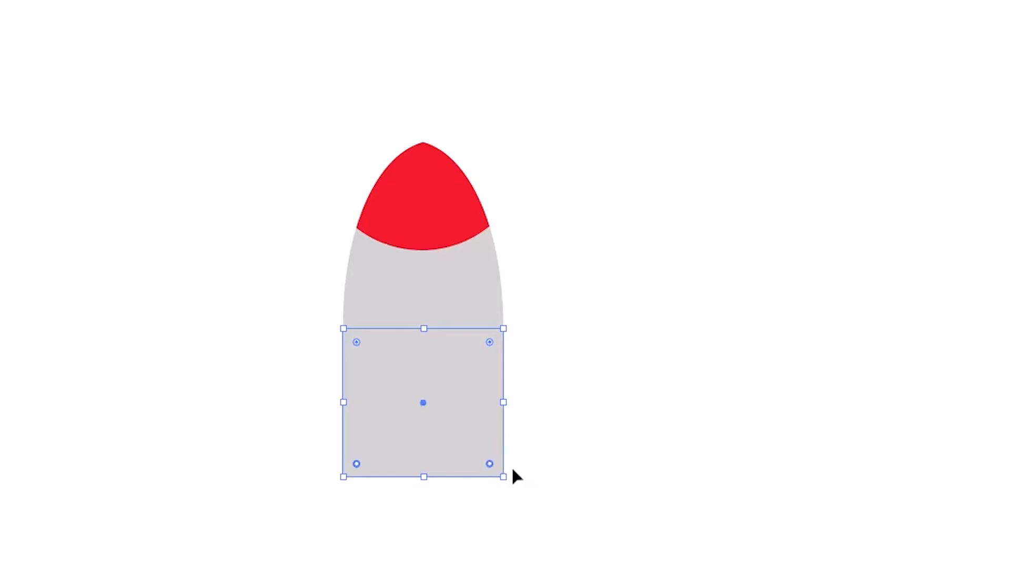
drag(490, 462, 487, 447)
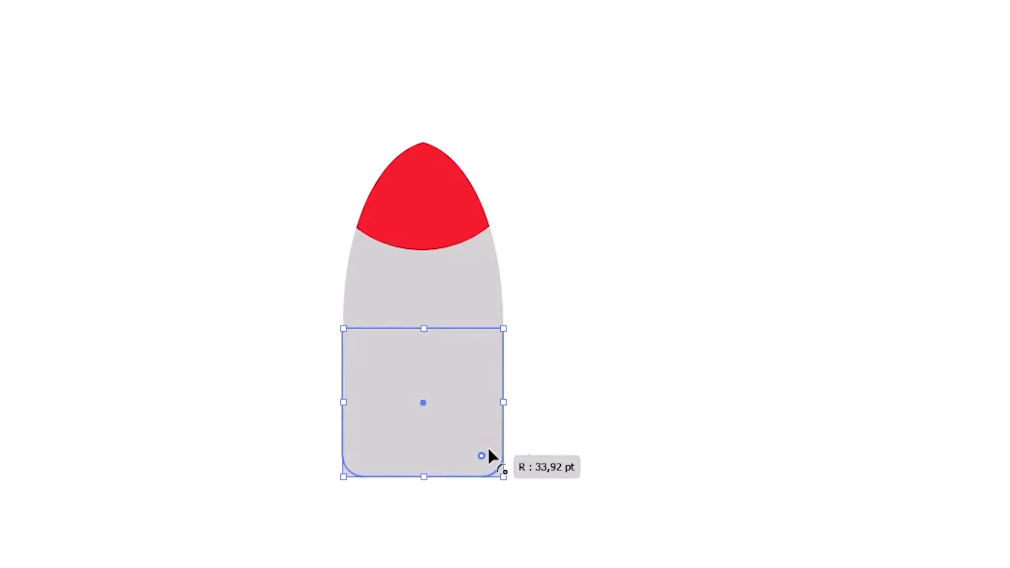
click(636, 429)
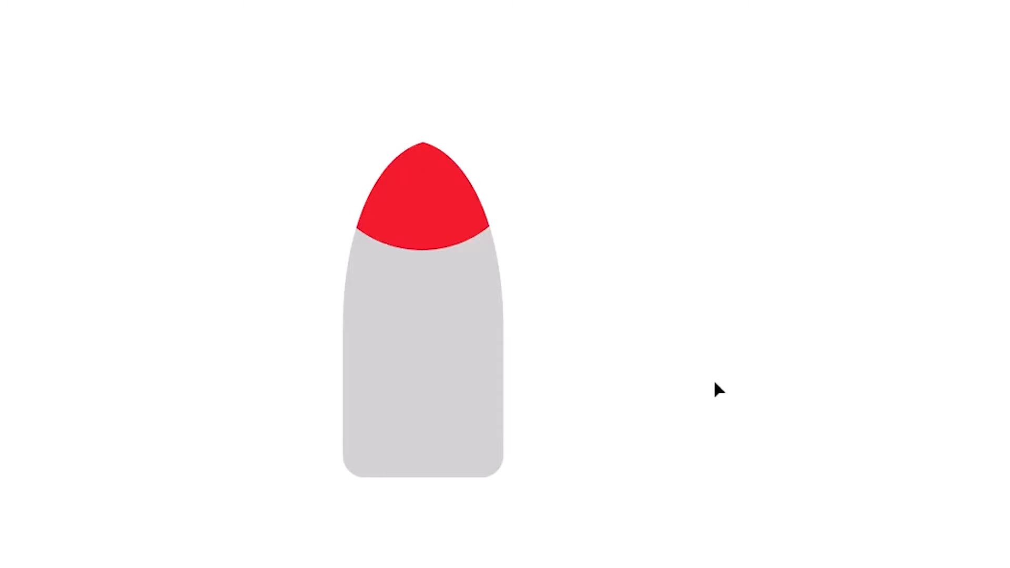
drag(652, 492, 285, 332)
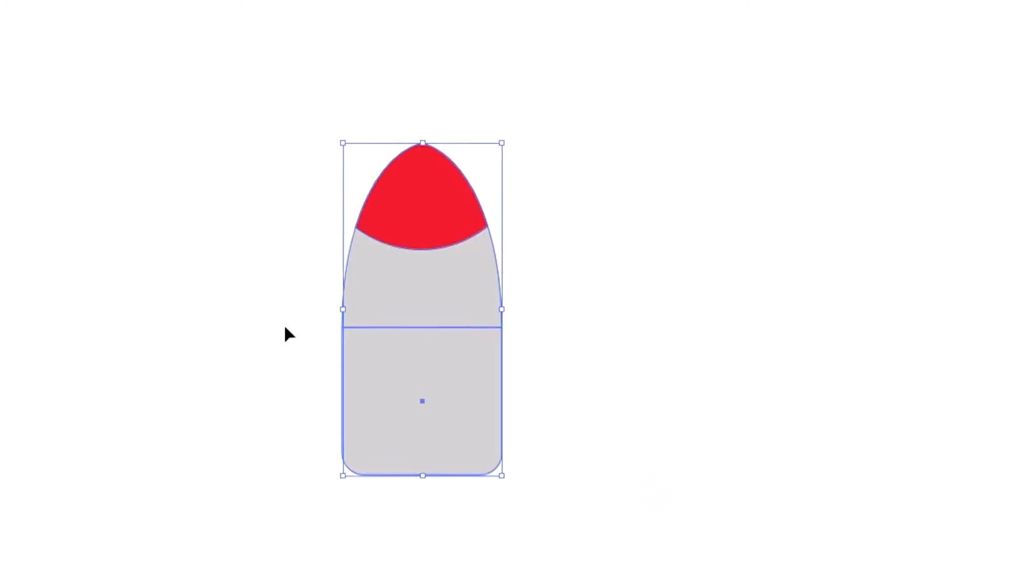
right_click(397, 265)
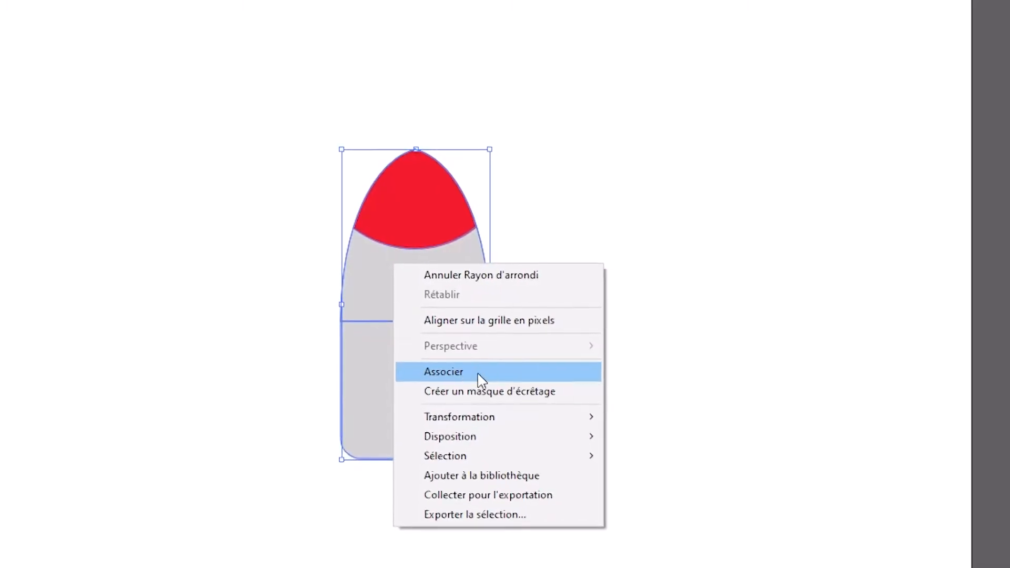
click(482, 380)
click(647, 264)
Ungroup the red cap and the grey dome so each can be selected separately.
right_click(429, 221)
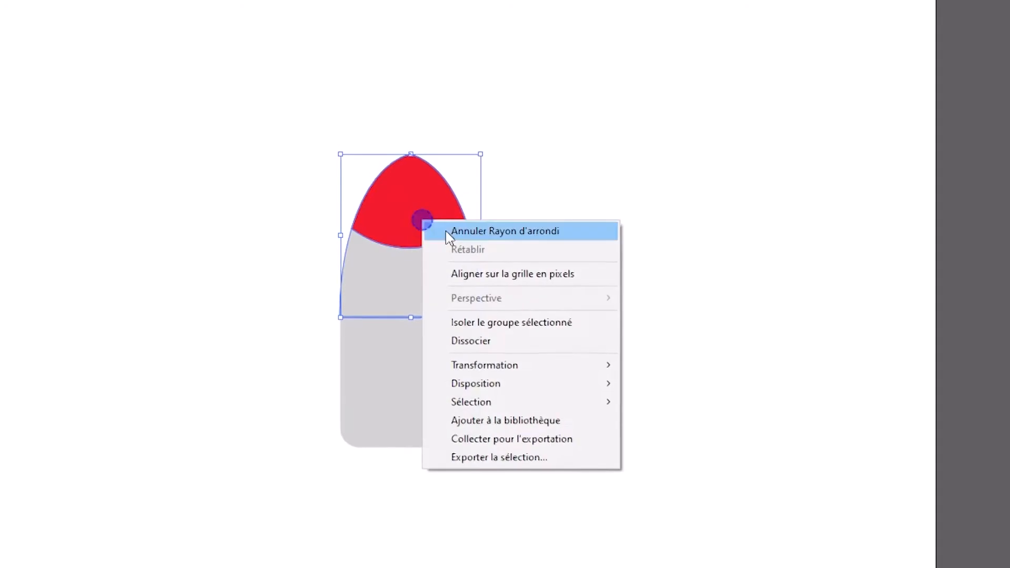
click(470, 340)
click(614, 316)
Merge the grey dome and the rounded rectangle into one body shape with Pathfinder's Unite.
click(433, 281)
shift+click(430, 382)
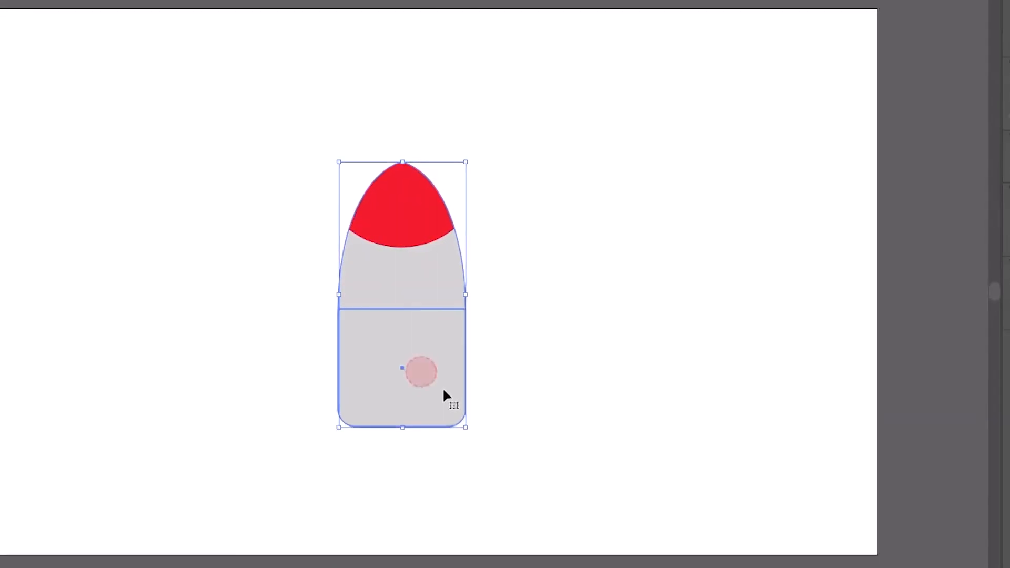
drag(977, 311, 969, 315)
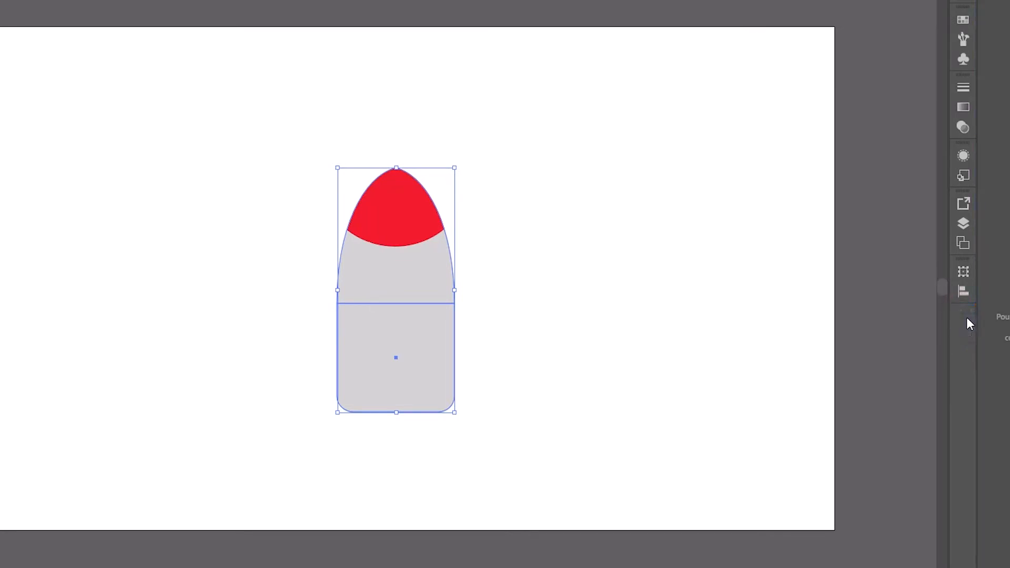
click(965, 318)
click(800, 349)
click(586, 286)
click(349, 302)
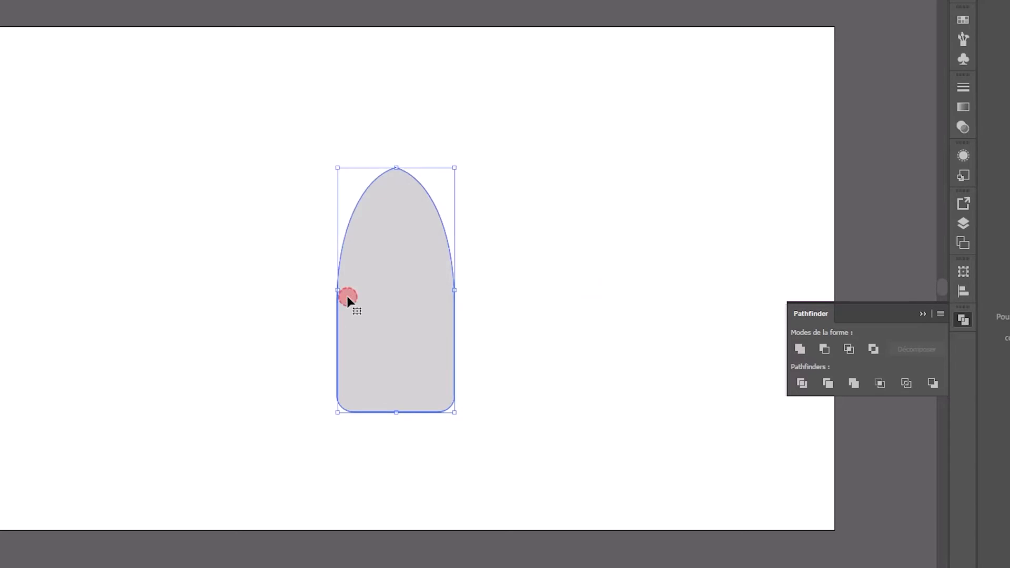
Send the merged grey body to the back so the red nose cap sits in front of it.
drag(422, 305, 304, 307)
key(ctrl+z)
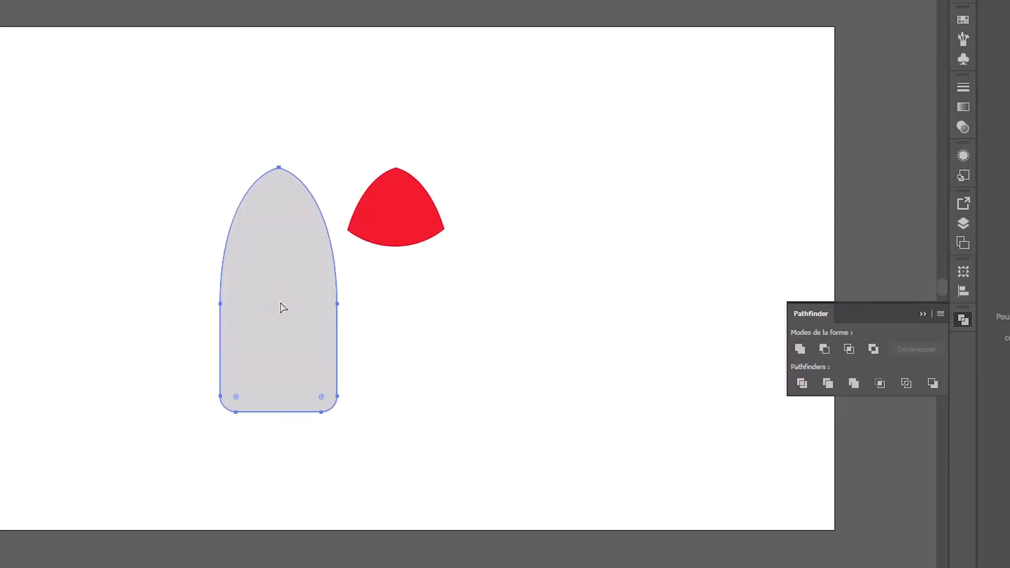
click(402, 262)
right_click(401, 261)
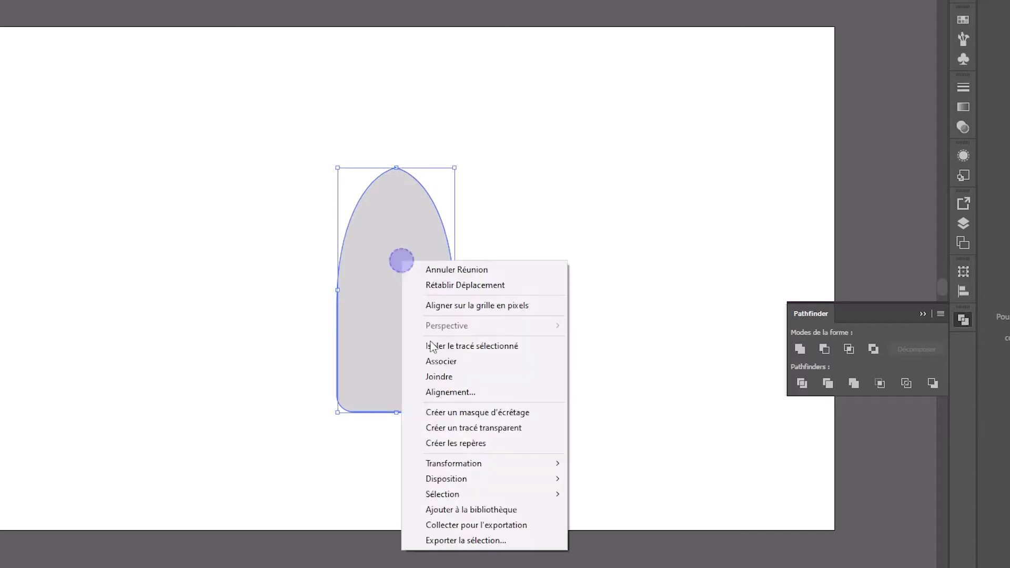
mouse_move(463, 482)
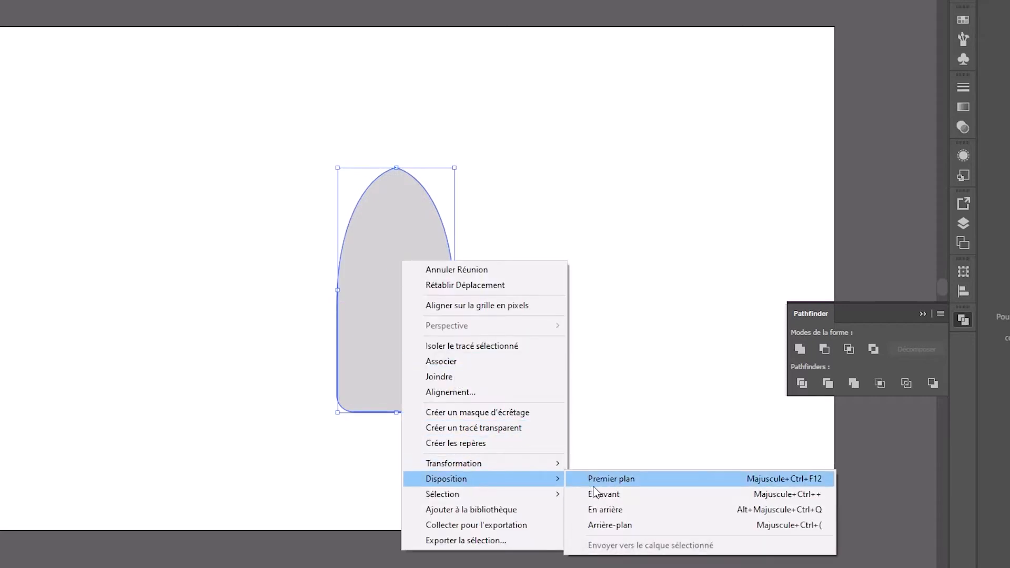
click(626, 525)
click(542, 387)
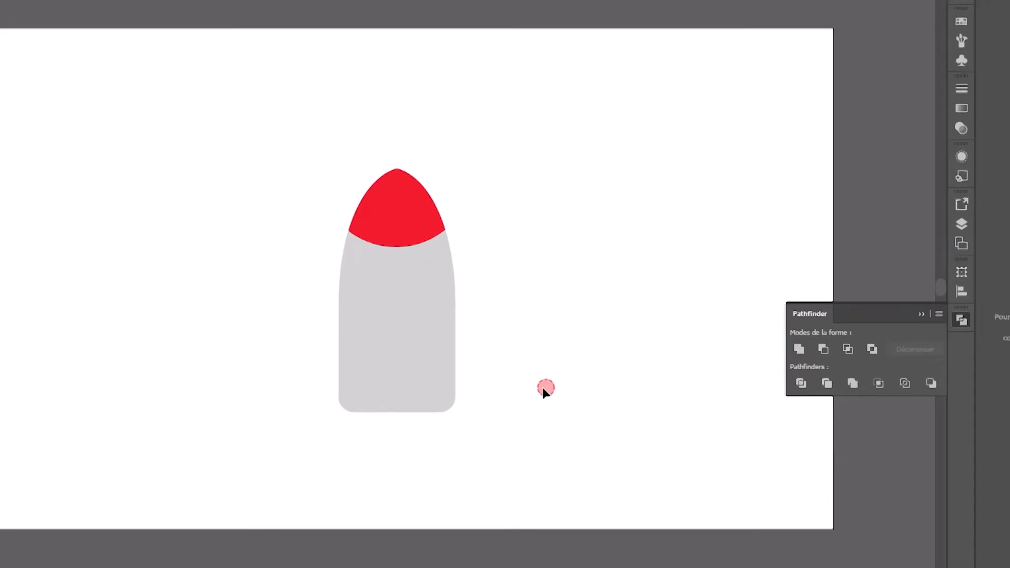
Select the whole rocket and move it higher on the artboard.
drag(297, 177, 474, 370)
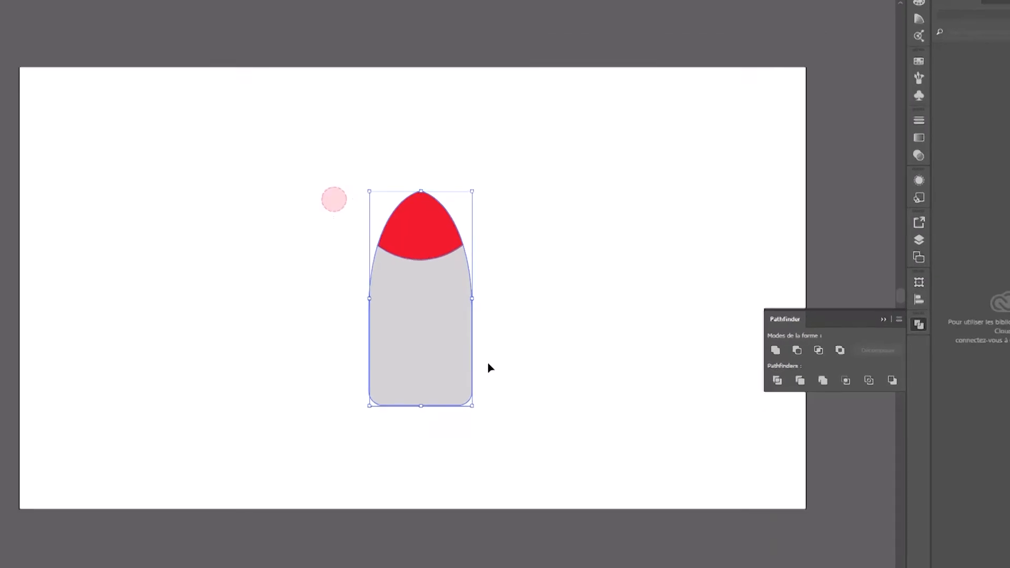
drag(445, 322, 431, 257)
click(550, 323)
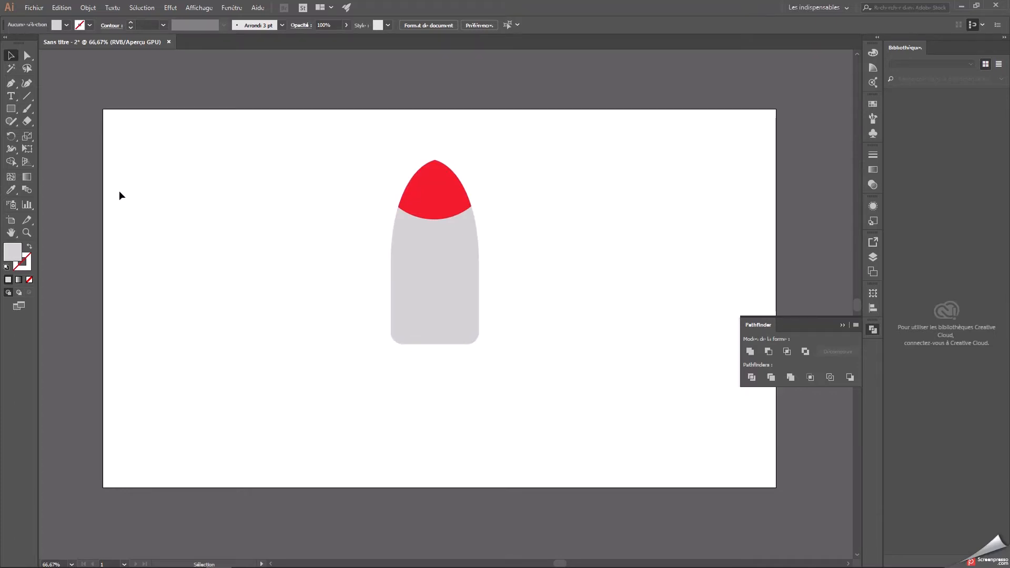
Lock the rocket's layer, Calque 1, and add a new layer placed beneath it.
click(13, 83)
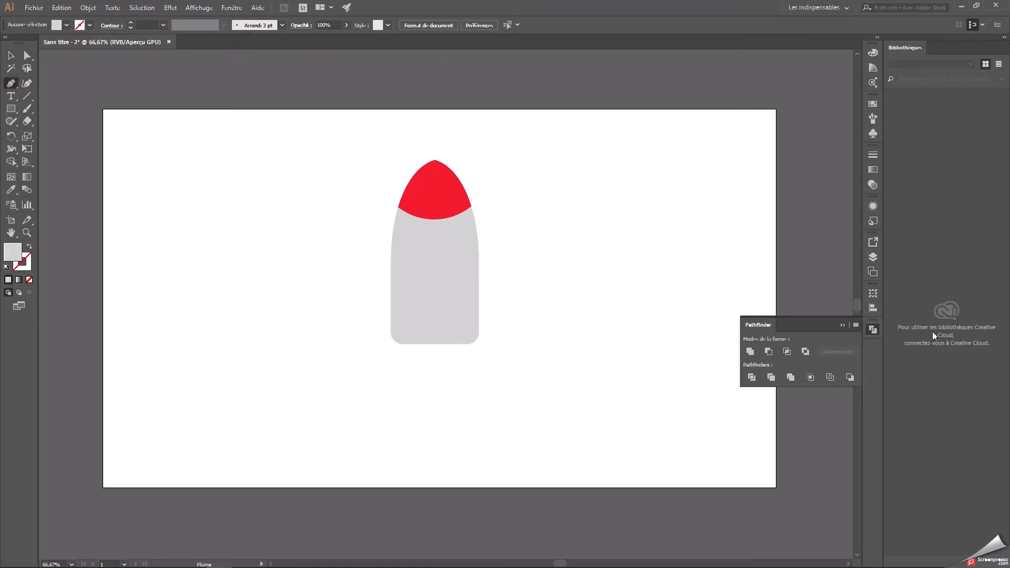
click(842, 325)
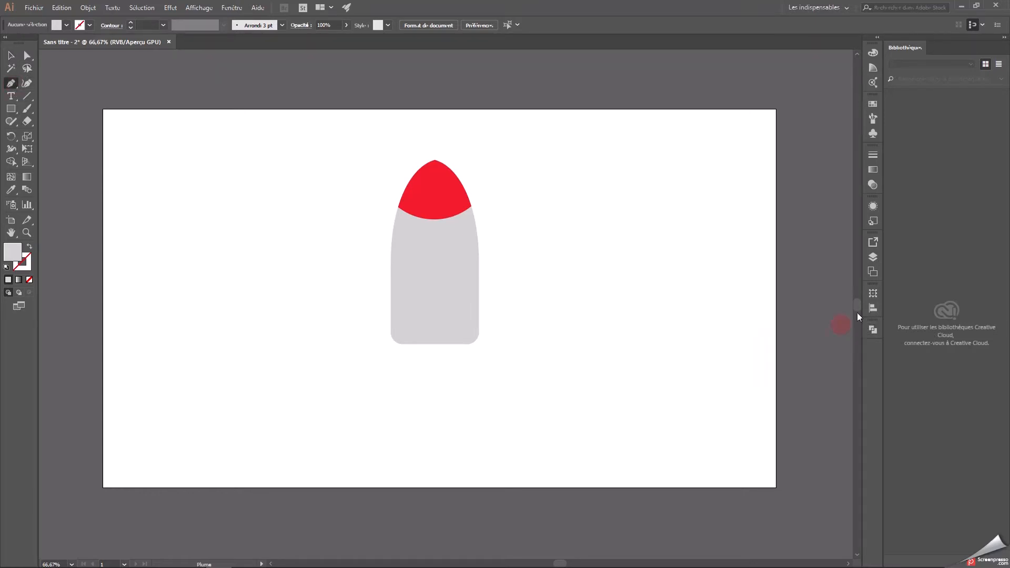
click(873, 257)
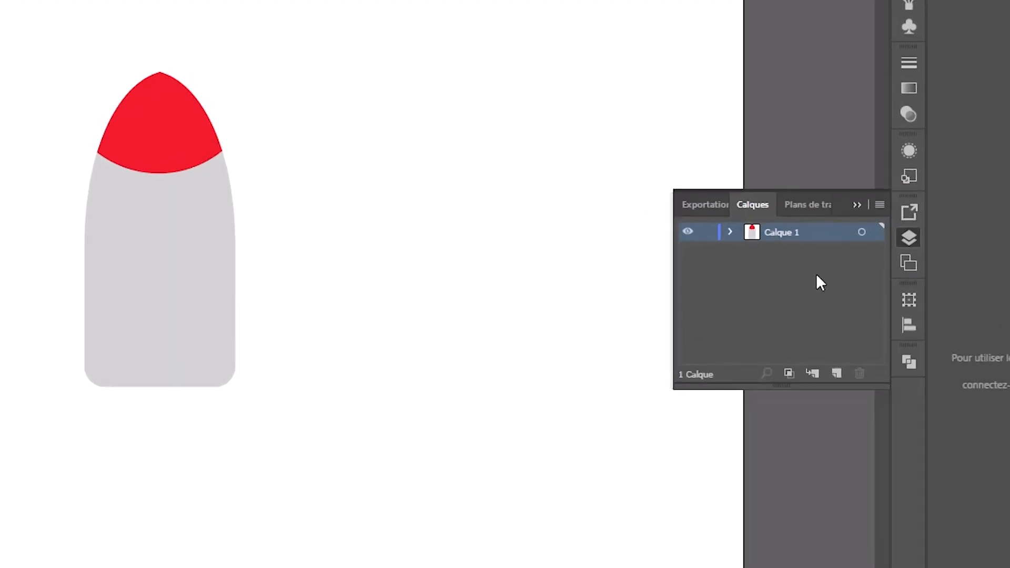
click(705, 232)
click(837, 373)
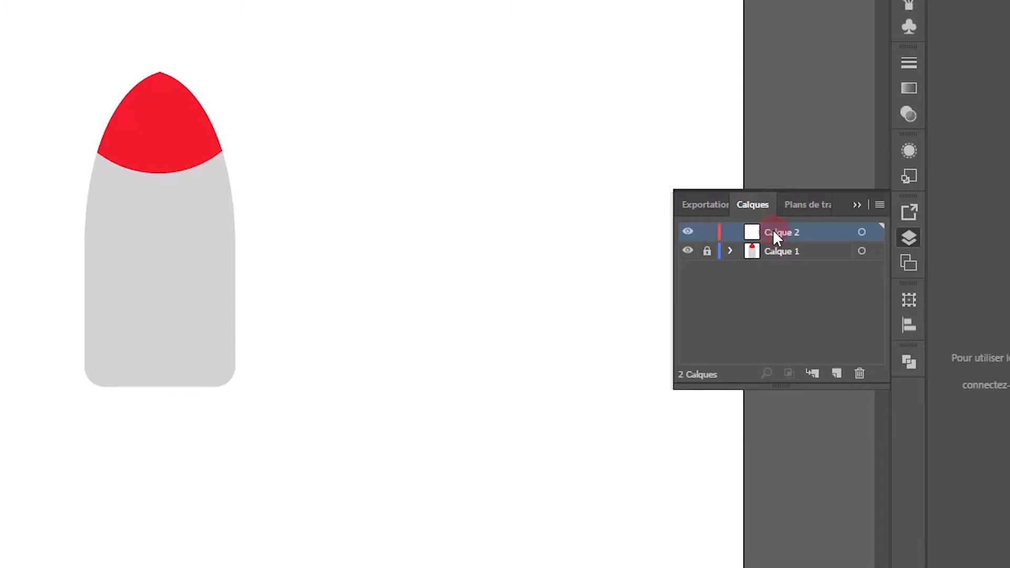
drag(774, 231, 782, 272)
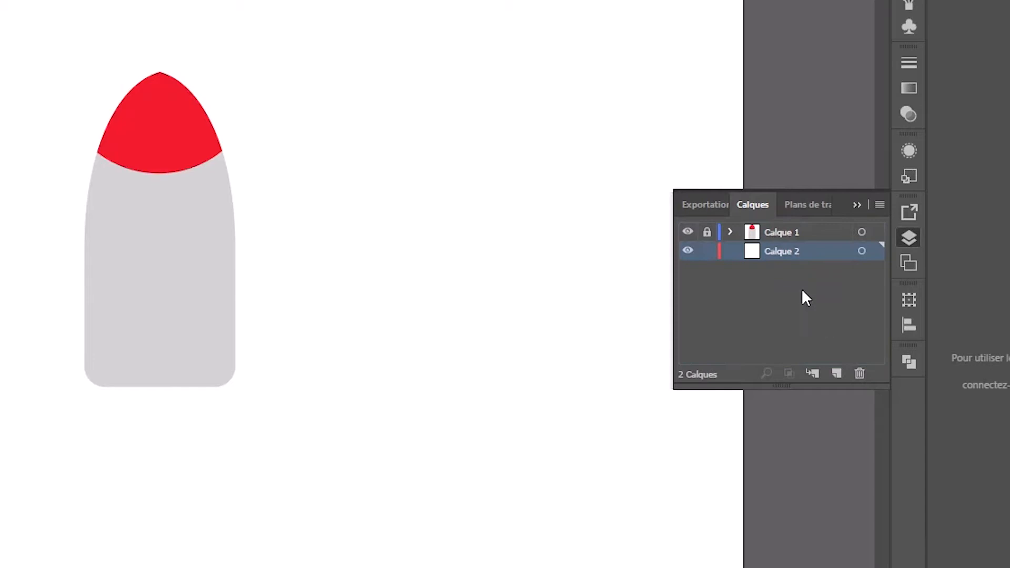
click(856, 205)
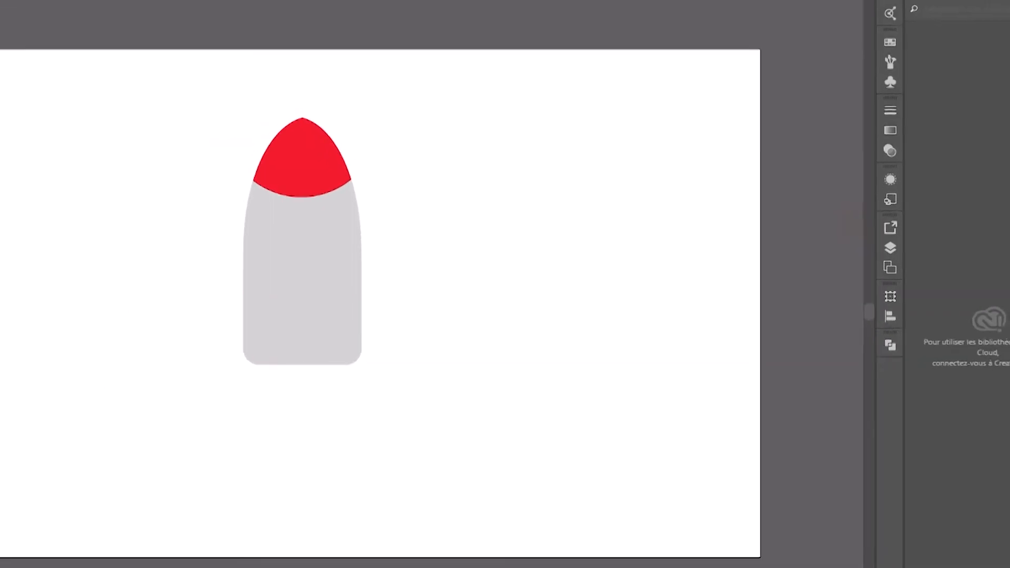
Sample the nose cap's red as the fill colour with the Eyedropper.
click(9, 83)
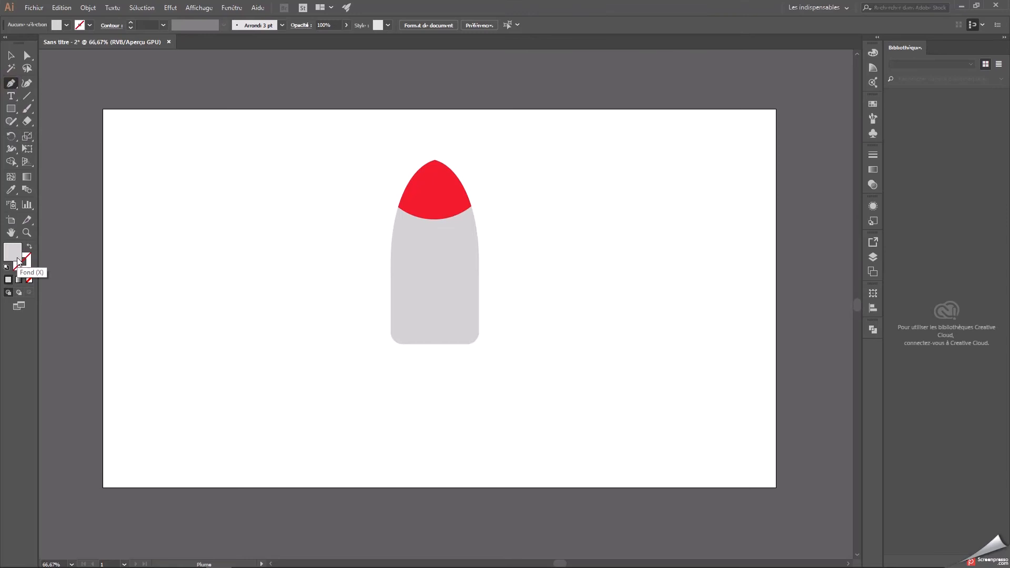
click(11, 190)
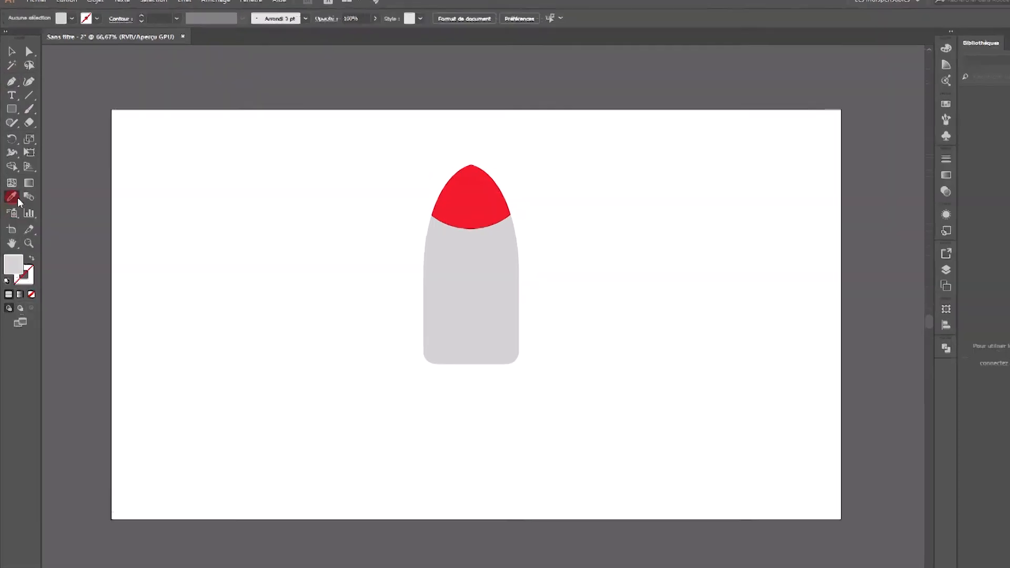
click(659, 242)
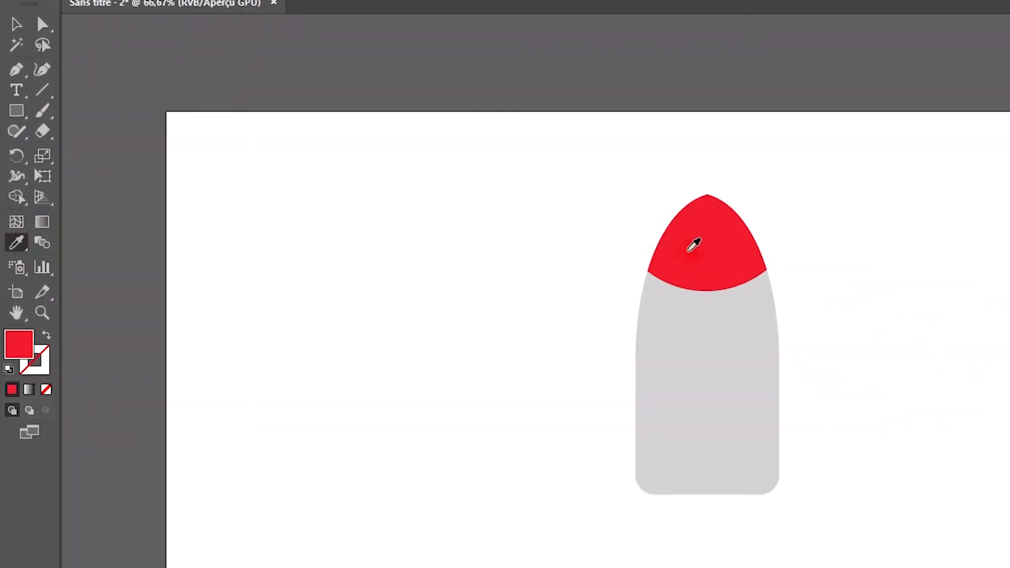
Draw the left fin's outward-curving outer edge with the Pen tool, from the body's left side to a tip below the body's base.
click(16, 68)
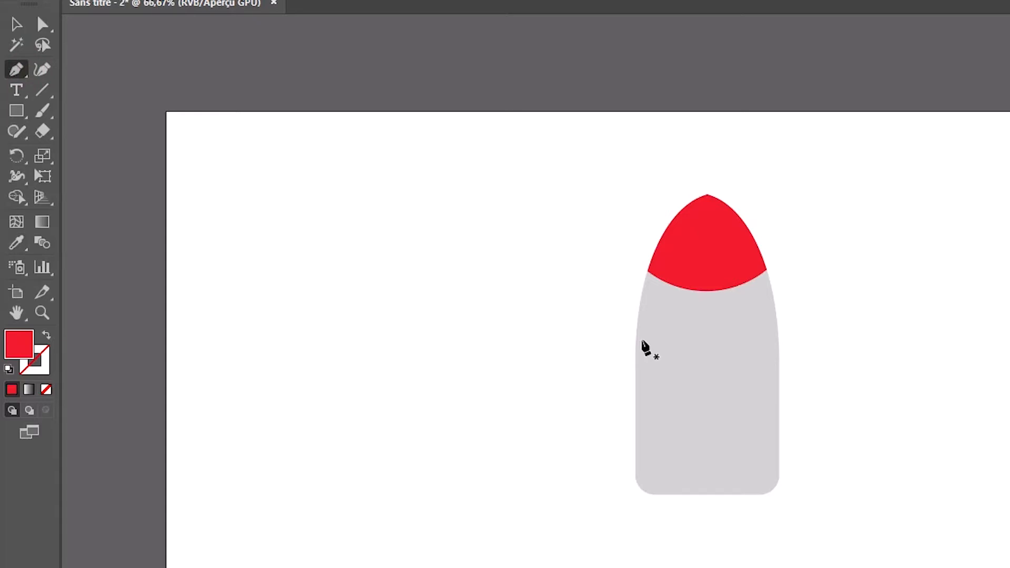
click(635, 341)
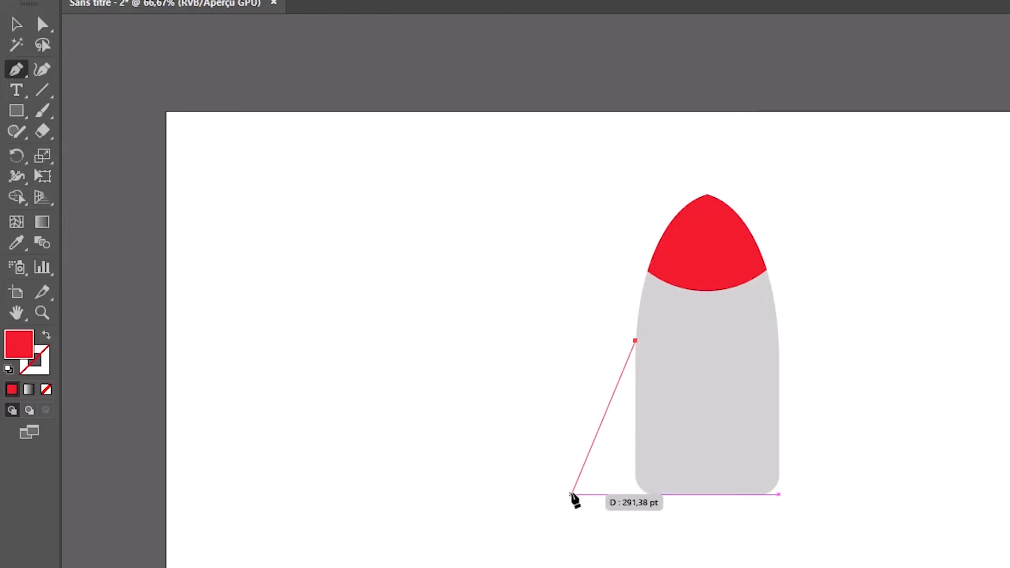
click(572, 494)
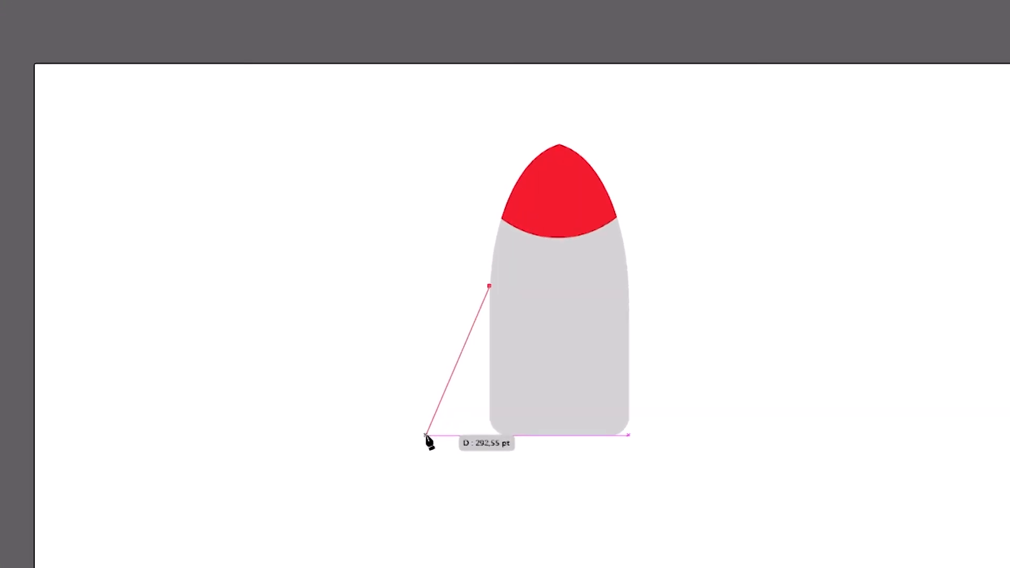
click(437, 487)
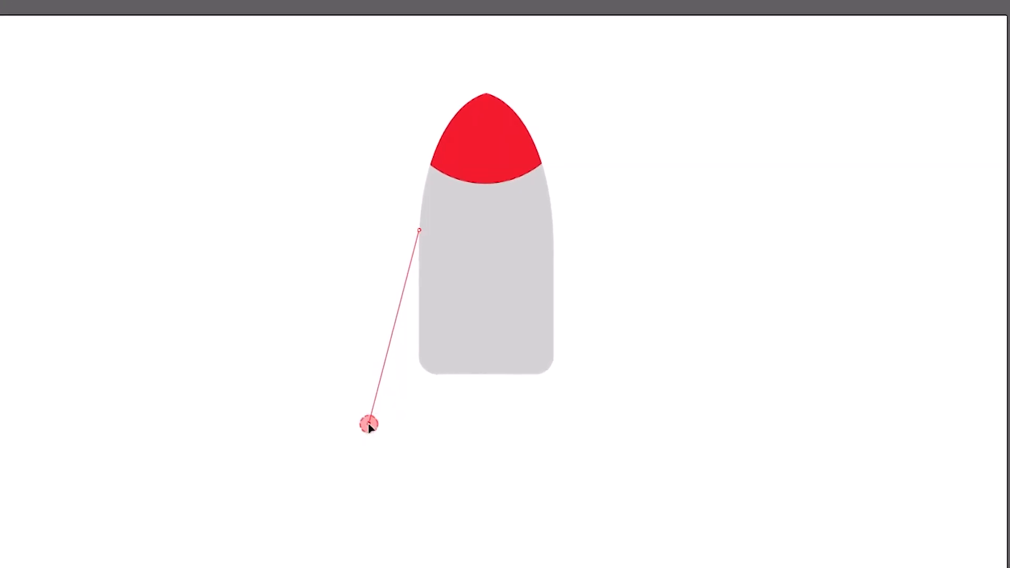
drag(369, 425, 425, 529)
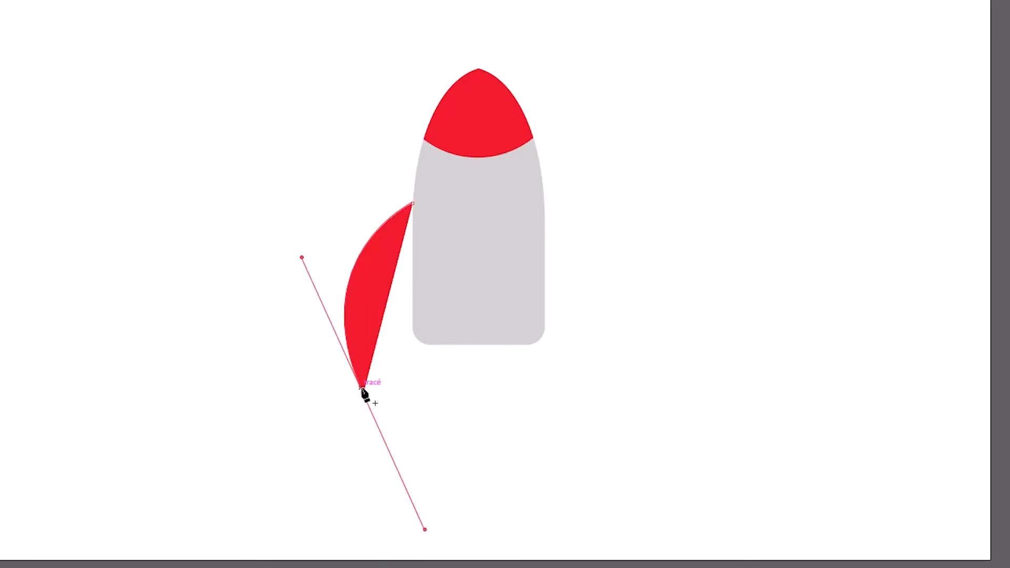
Remove the outgoing handle at the fin's tip and close the fin with straight edges along the body's left side.
drag(363, 395, 426, 397)
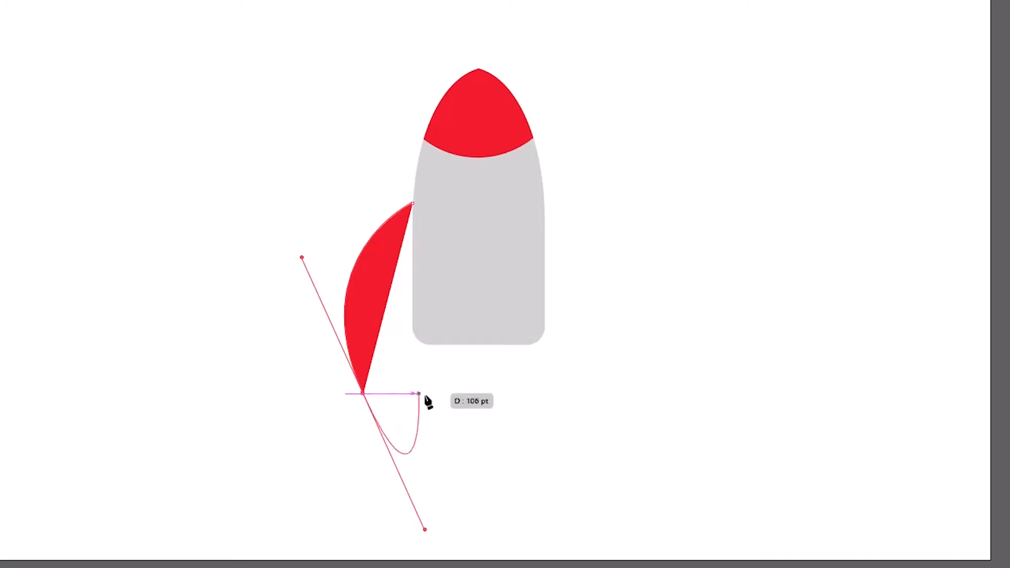
click(362, 393)
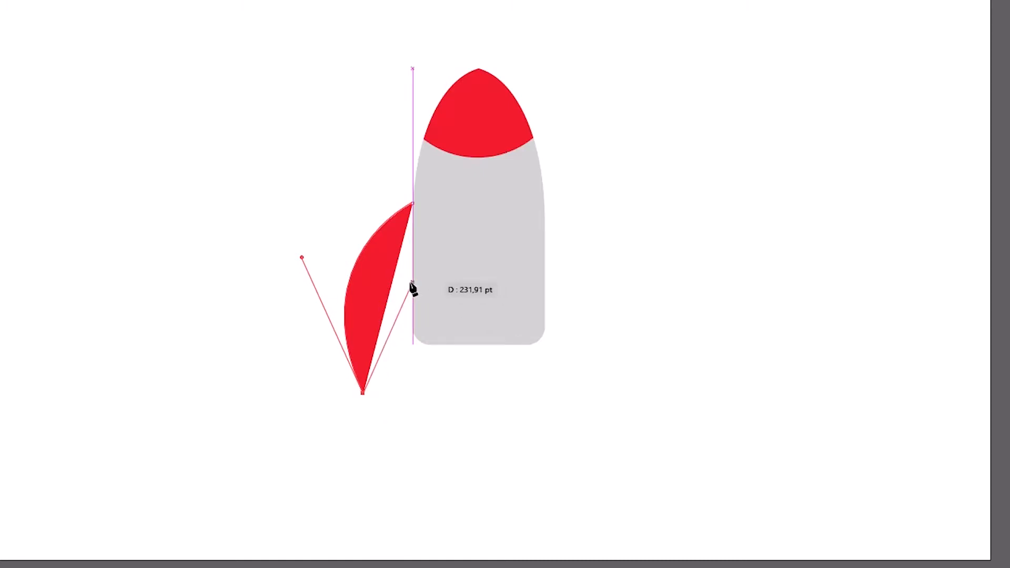
click(414, 335)
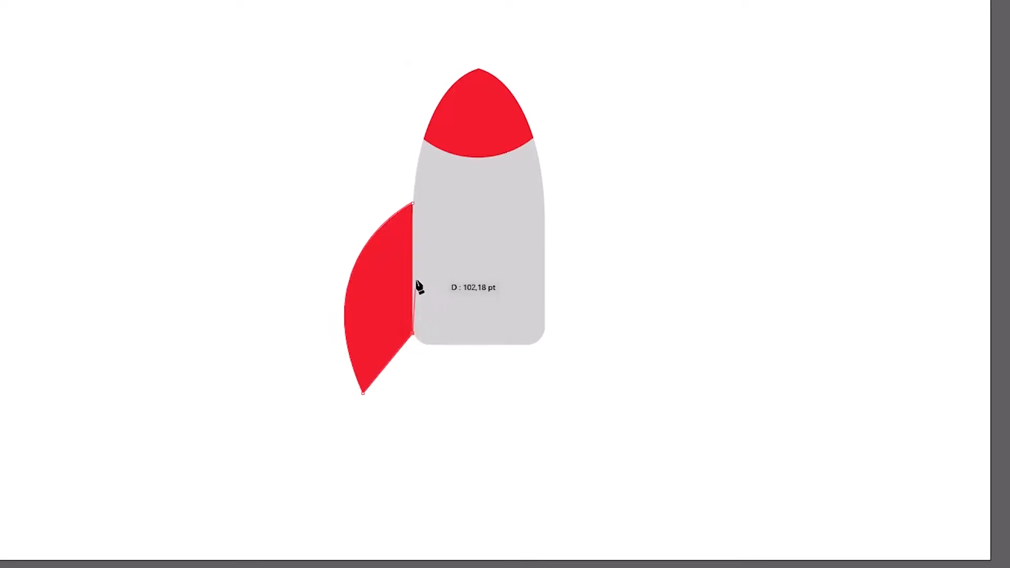
click(413, 206)
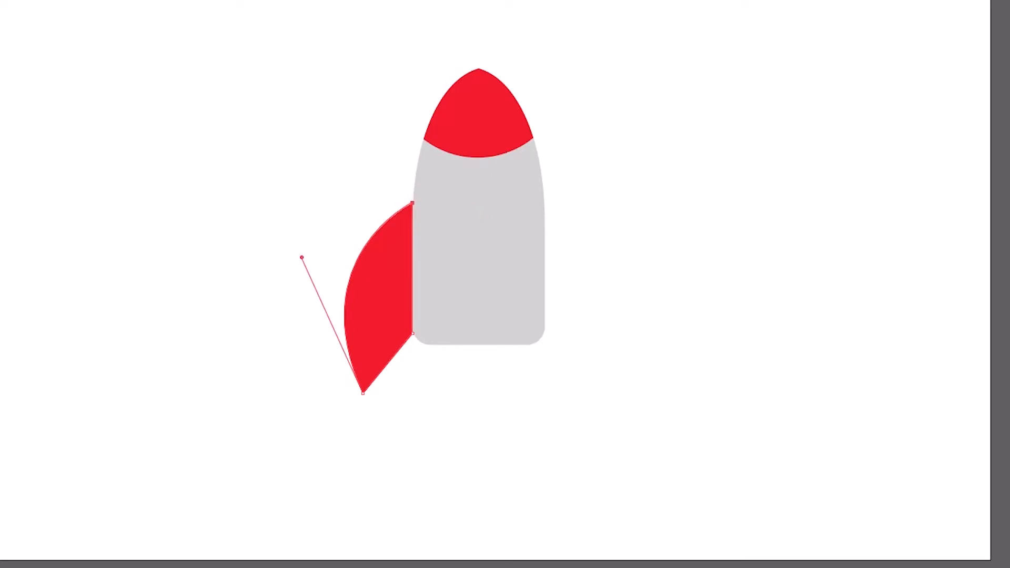
key(v)
click(215, 172)
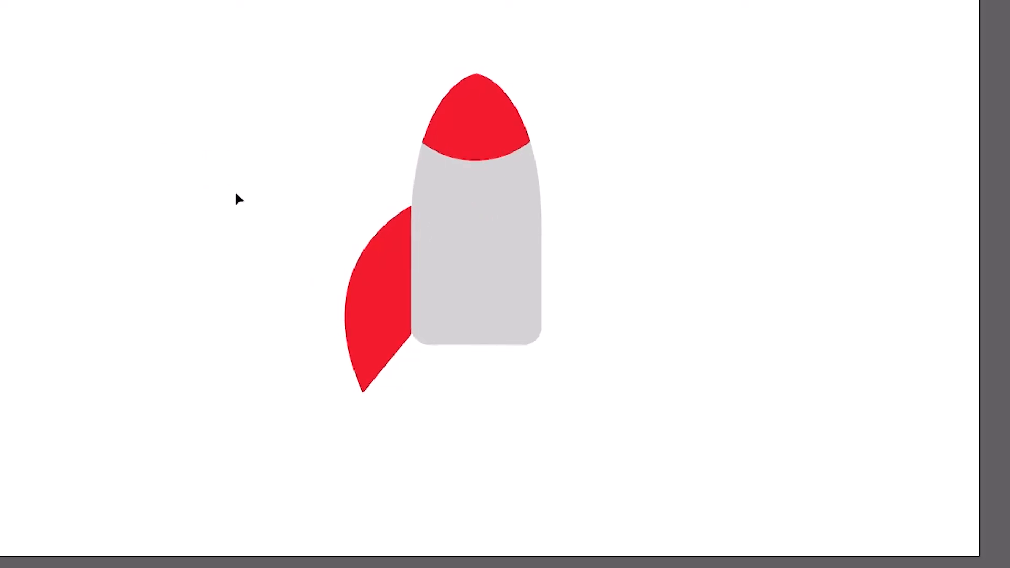
Duplicate the left fin and move the copy to the right of the body, at about X 1191 pt, Y 583 pt.
click(375, 279)
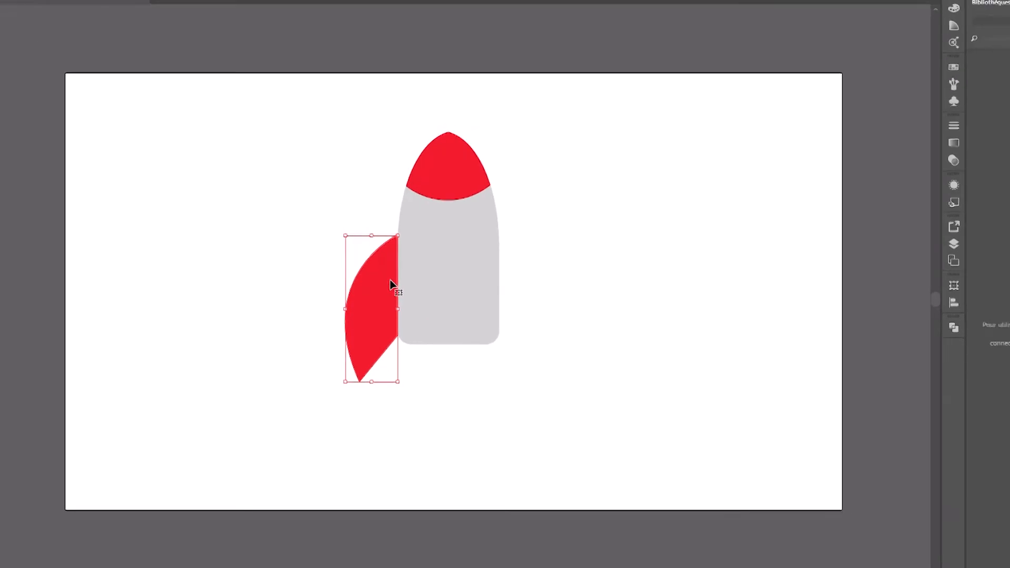
key(ctrl+c)
key(ctrl+v)
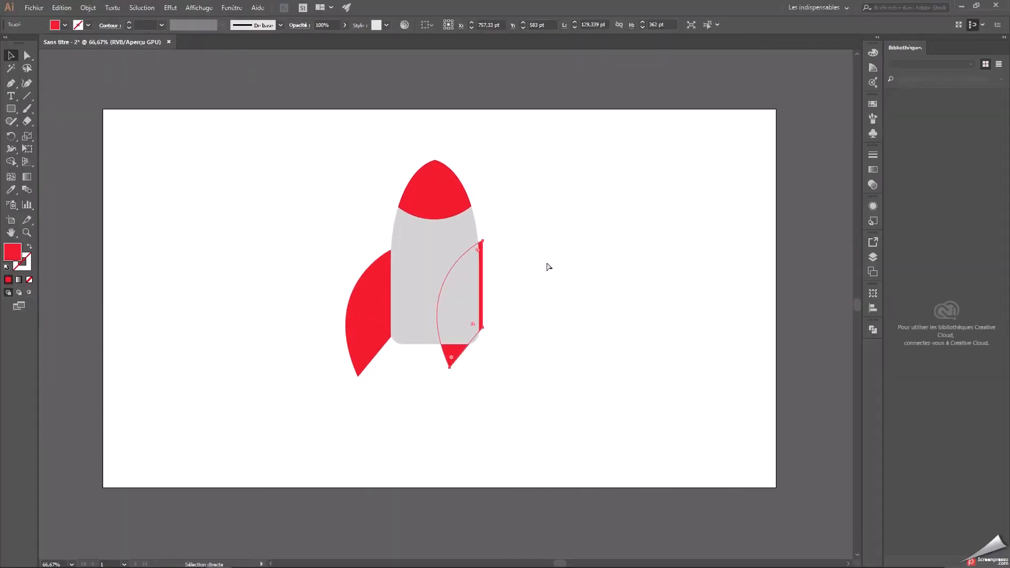
drag(483, 275, 550, 284)
Reflect the copied fin across the vertical axis.
right_click(537, 286)
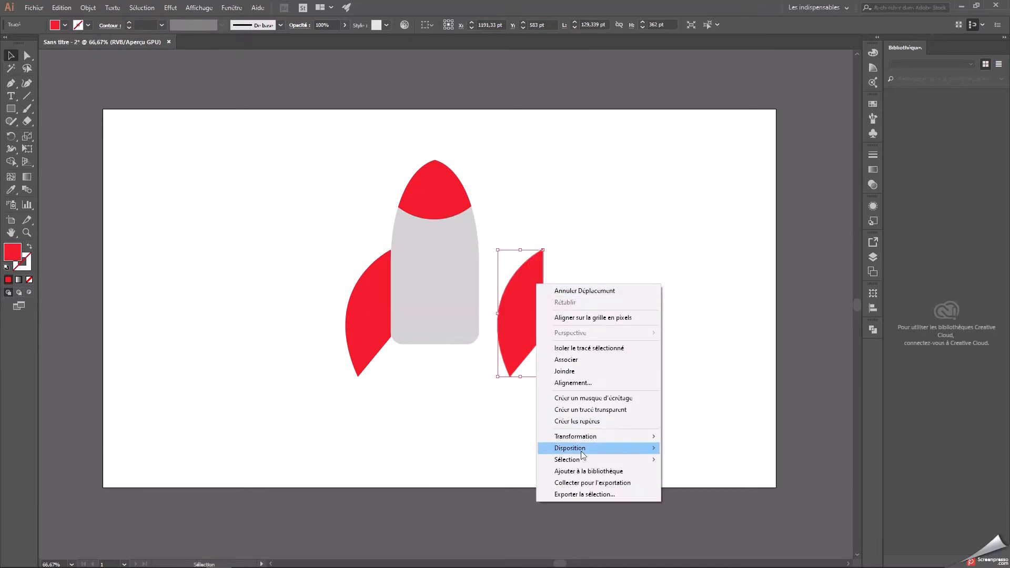
mouse_move(581, 452)
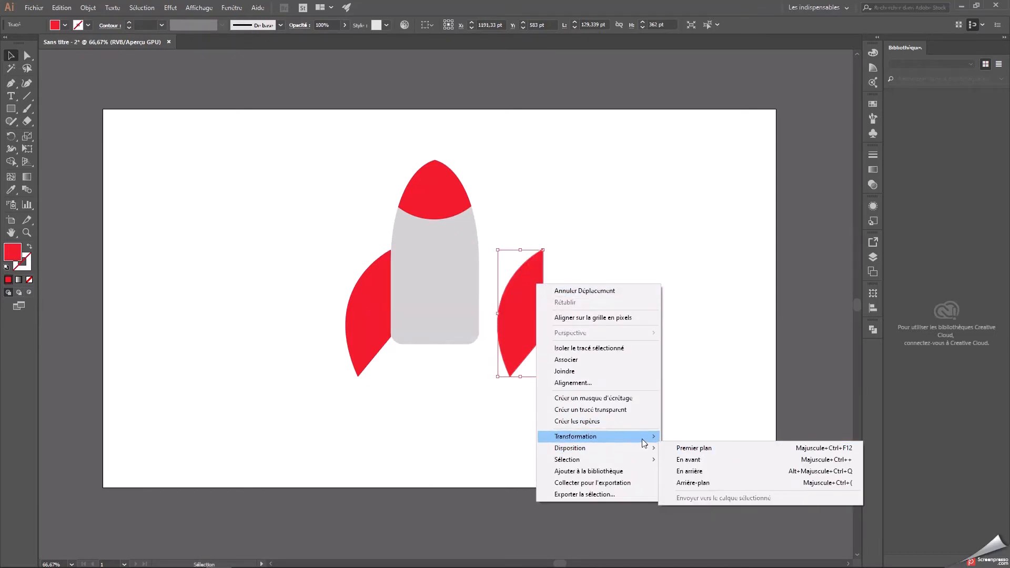
mouse_move(647, 437)
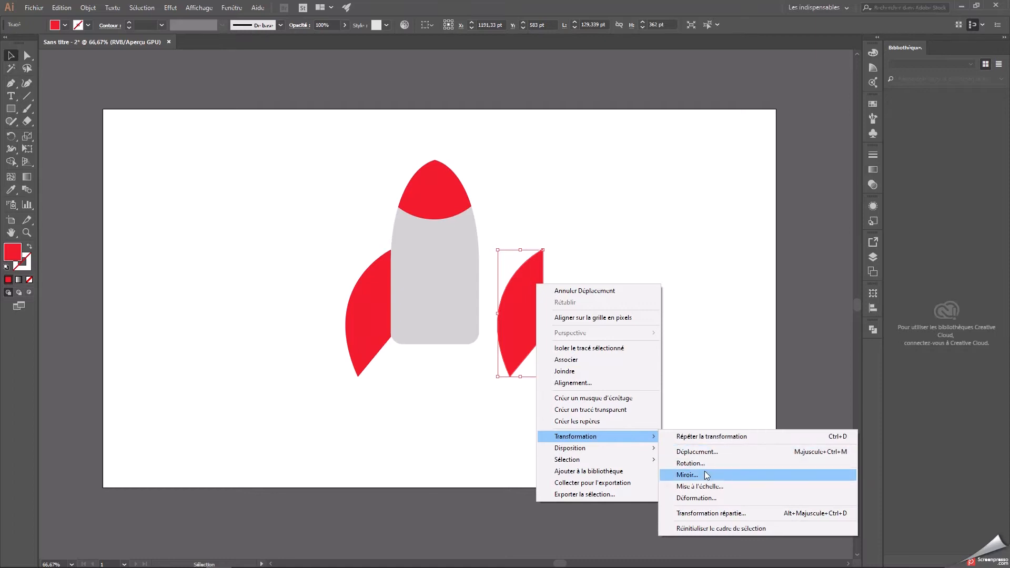
click(687, 476)
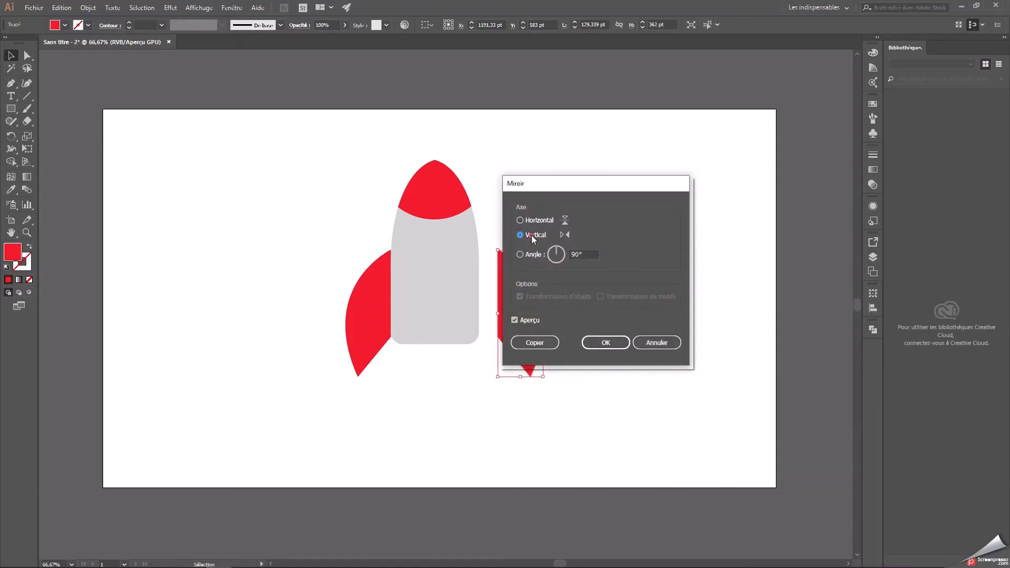
click(585, 256)
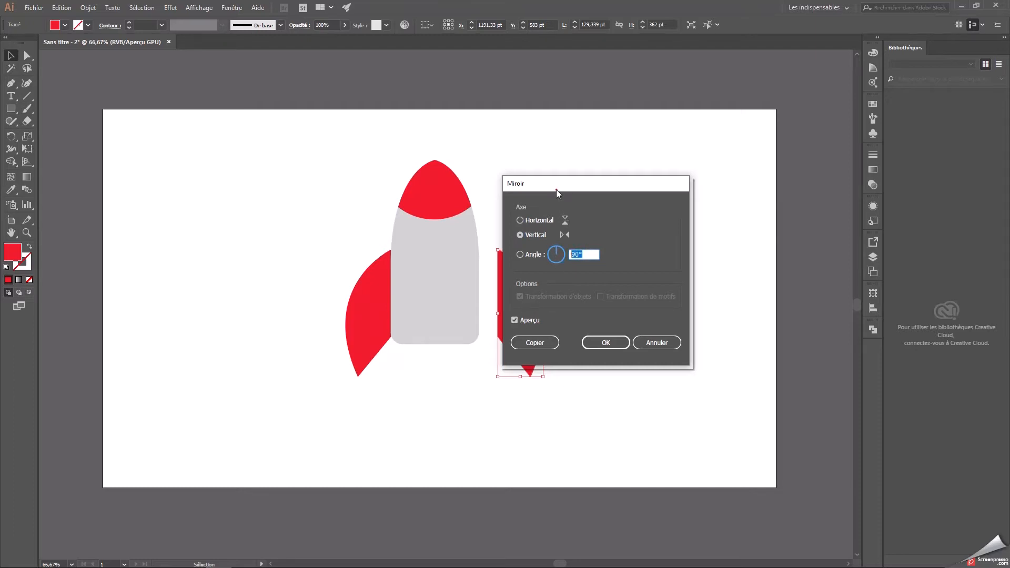
drag(558, 193, 643, 199)
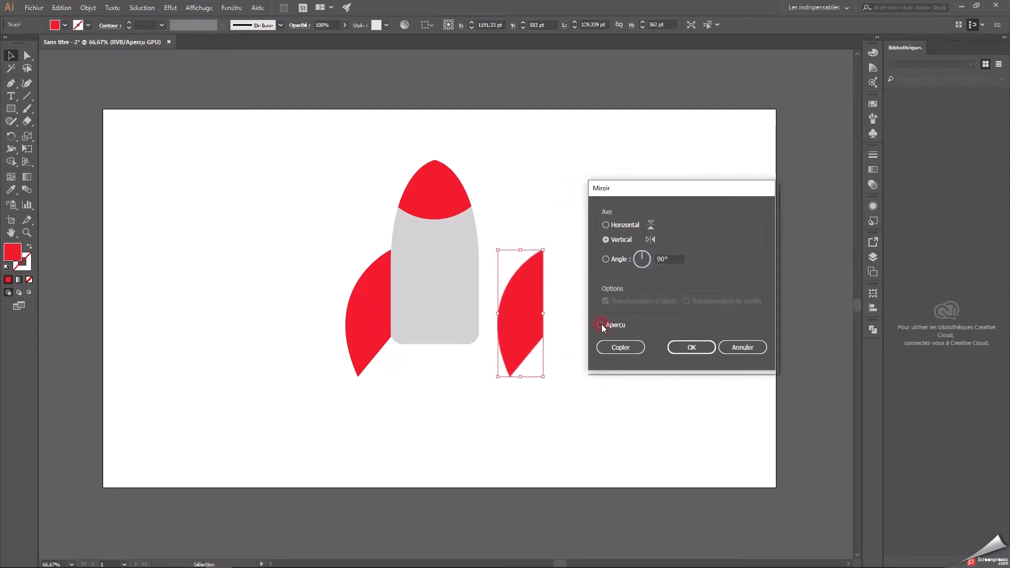
click(703, 347)
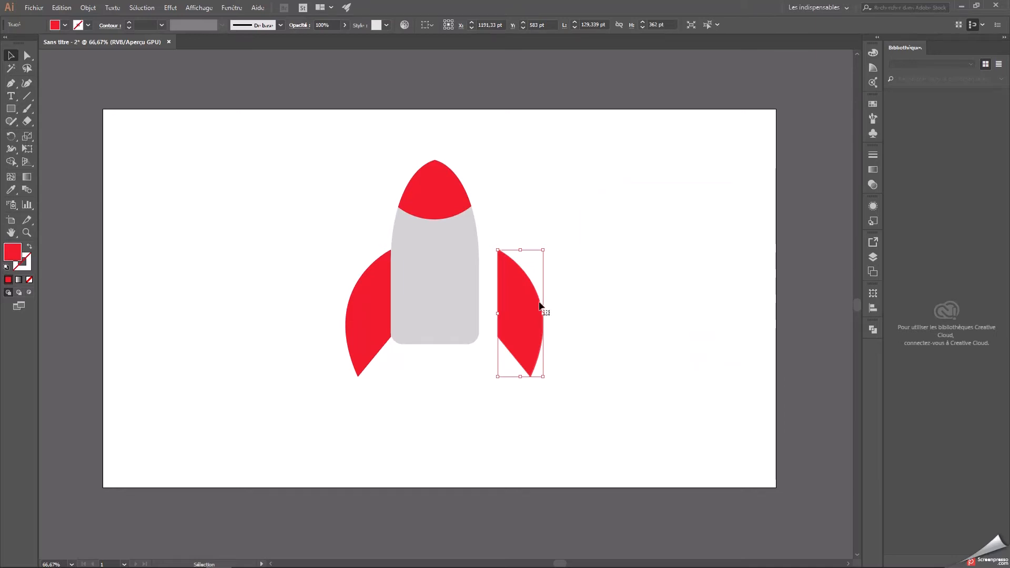
Place the mirrored fin against the body's right side, level with the left fin, at X 1137,67 pt and Y 583 pt.
drag(530, 308, 513, 303)
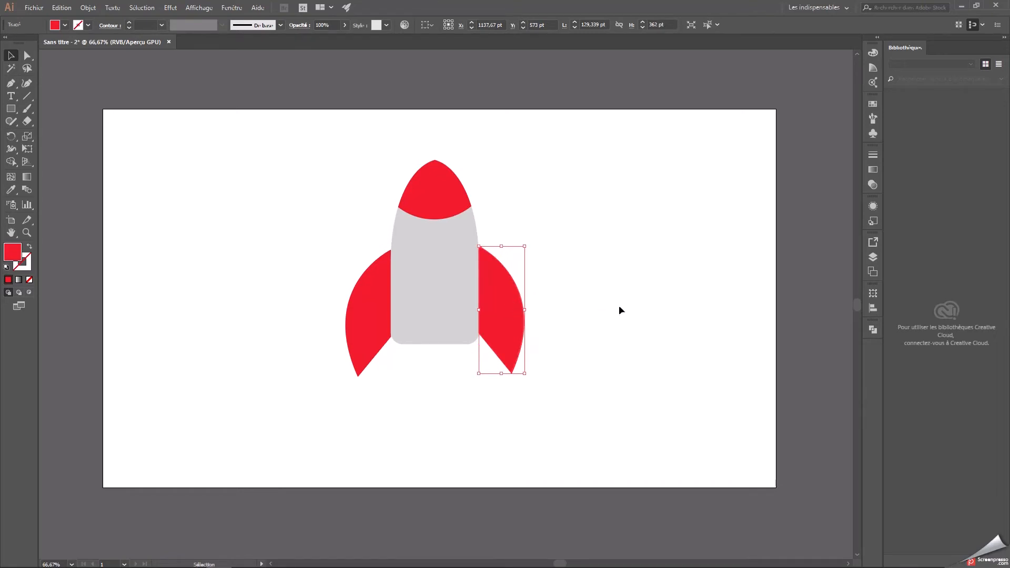
click(619, 307)
mouse_move(614, 450)
mouse_down()
mouse_move(318, 377)
mouse_move(387, 389)
mouse_move(495, 370)
mouse_move(342, 371)
mouse_move(344, 394)
mouse_up()
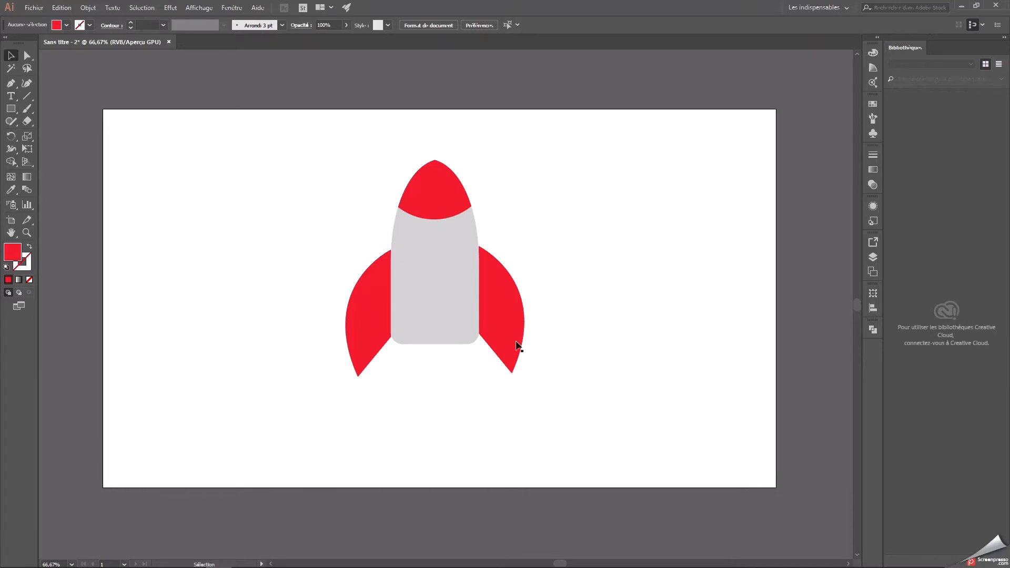
drag(509, 317, 509, 321)
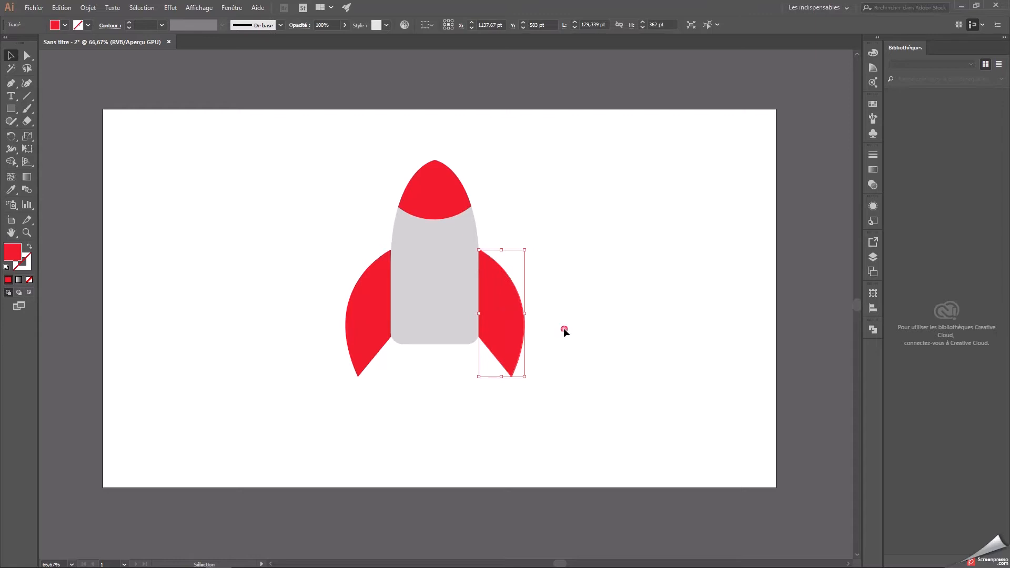
click(584, 437)
drag(583, 435, 350, 399)
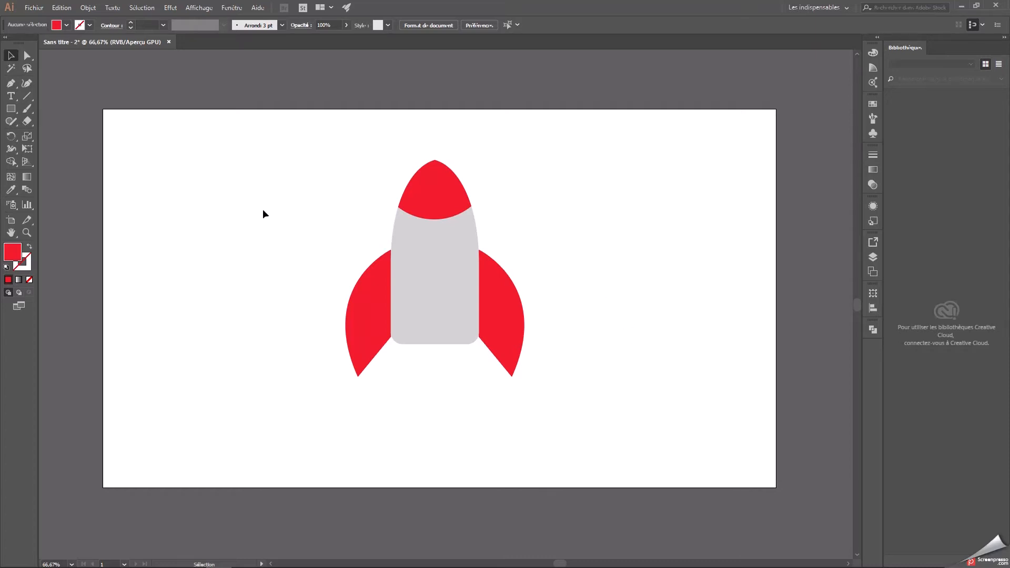
Draw a red circle about 327 pt in diameter on the empty artboard area left of the rocket.
click(15, 111)
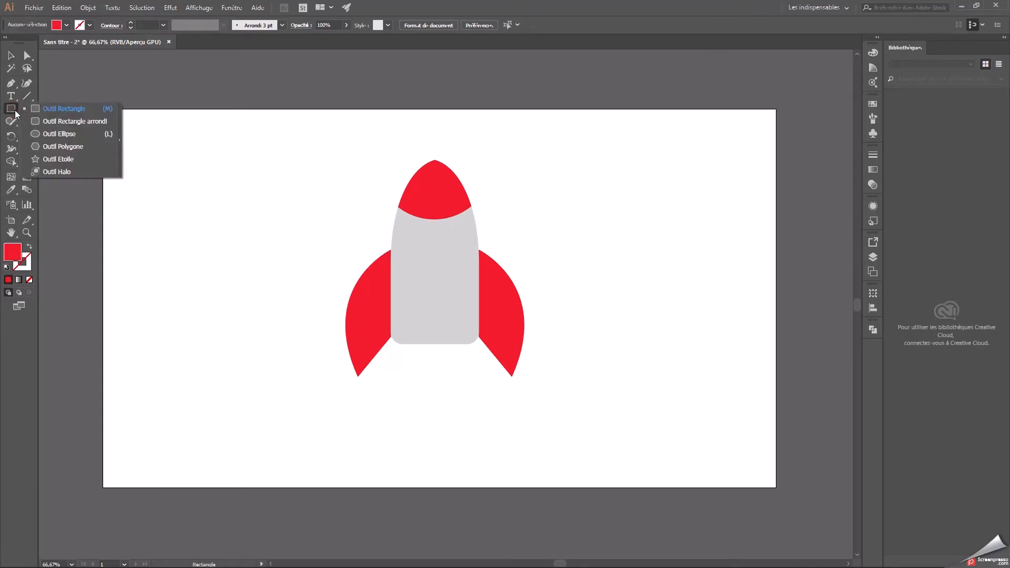
drag(15, 113, 54, 135)
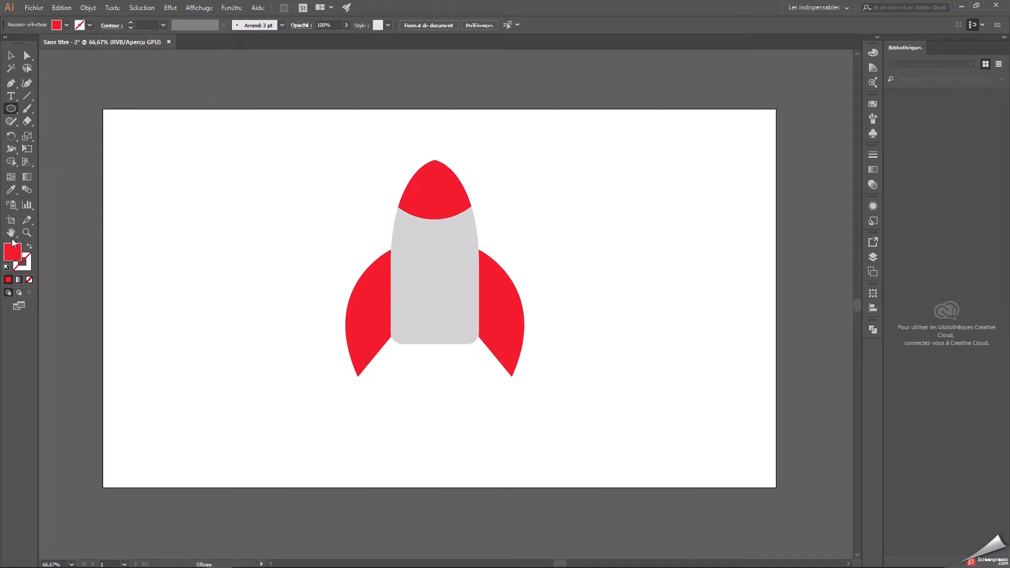
drag(152, 171, 251, 284)
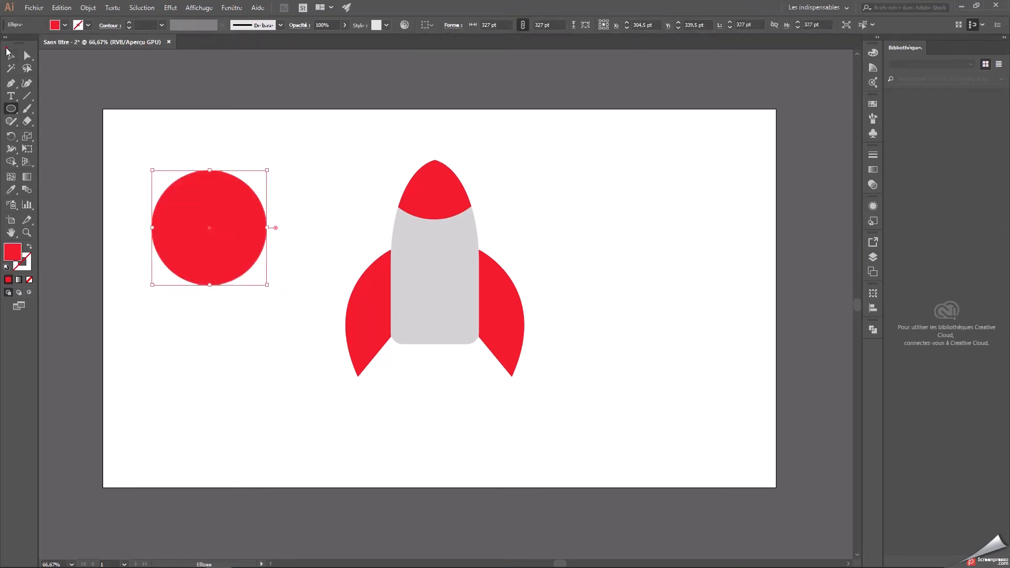
Duplicate the red circle horizontally so that the copy partly overlaps the original.
click(9, 52)
key(ctrl)
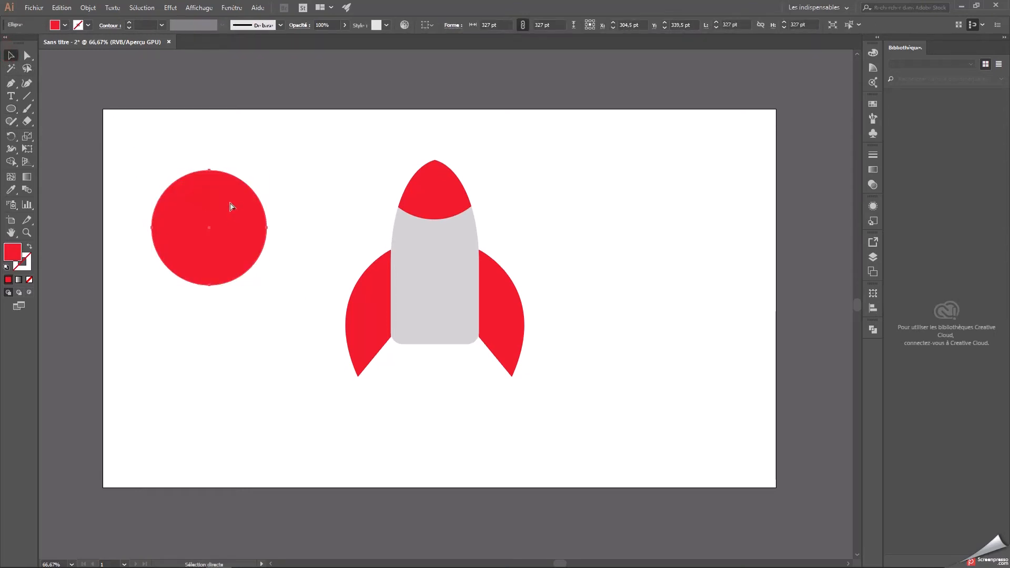
alt+drag(230, 206, 338, 217)
Intersect the two overlapping circles with Pathfinder to keep only their shared lens shape.
drag(120, 156, 312, 301)
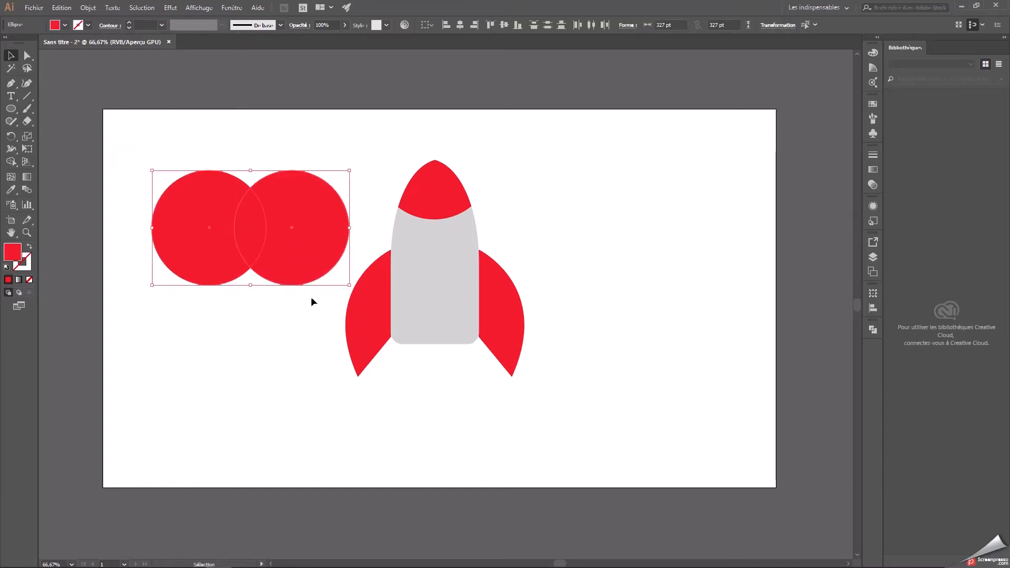
click(873, 330)
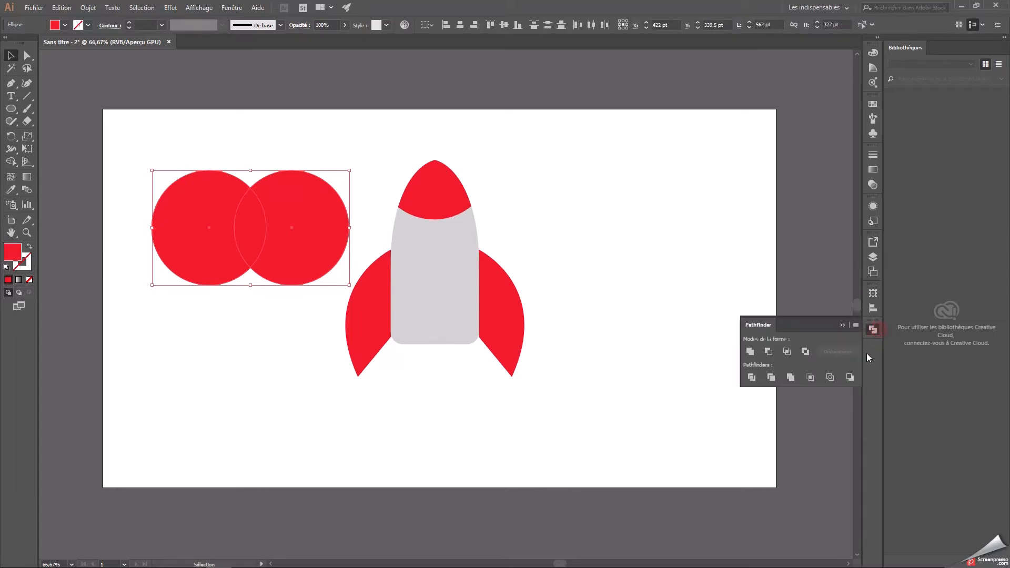
click(788, 352)
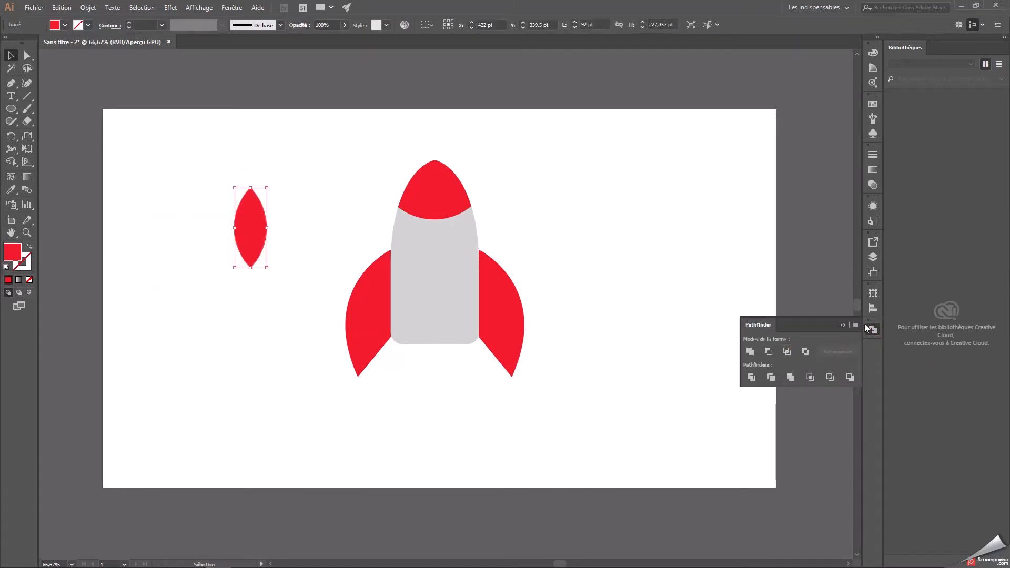
click(843, 326)
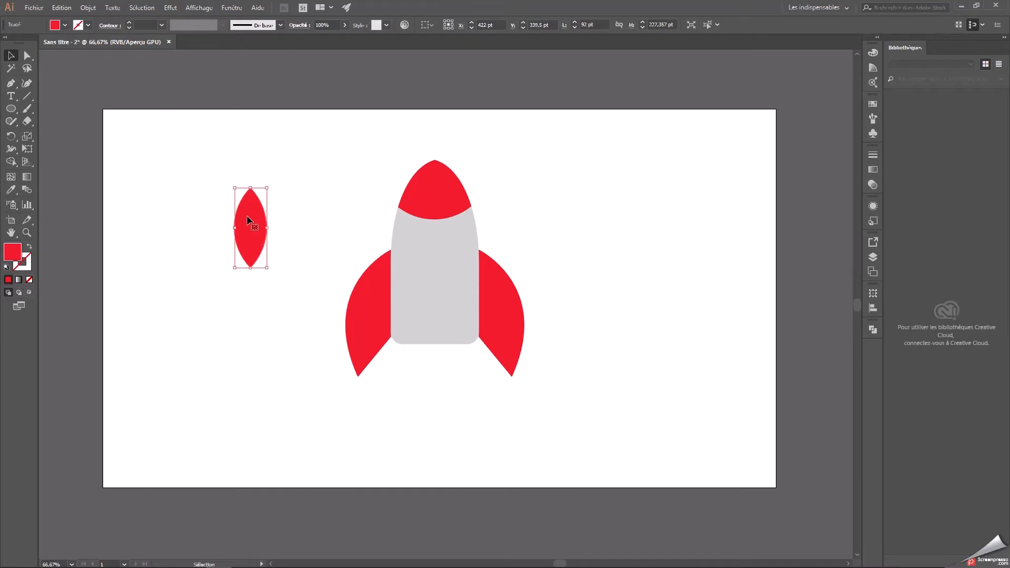
Center the lens shape on the rocket's lower body and resize it to about 62 × 367 pt, extending below the body's base.
drag(267, 227, 434, 293)
drag(437, 331, 438, 382)
Try to bring the central fin in front of the rocket body with the Premier plan arrangement.
right_click(441, 357)
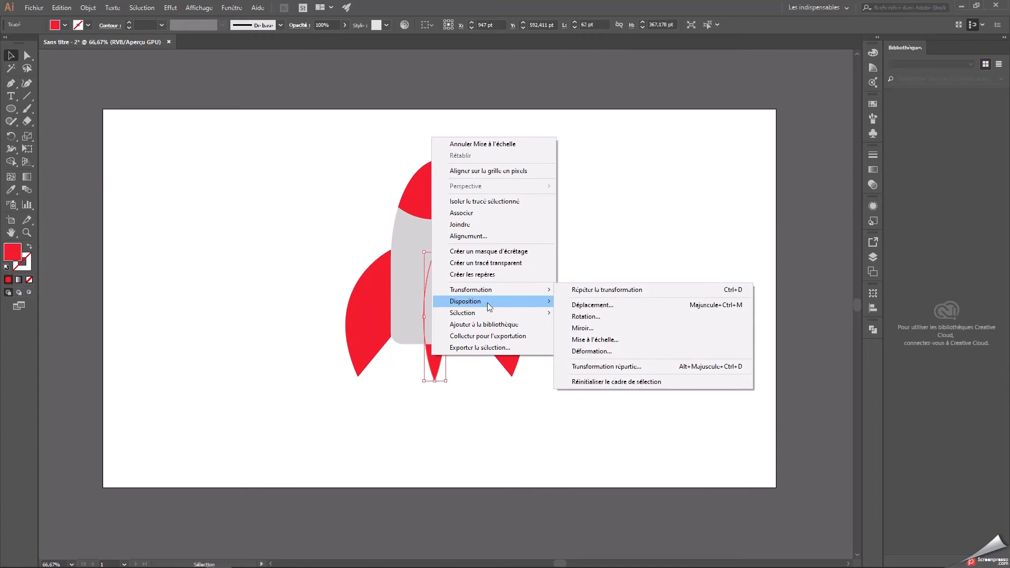
mouse_move(489, 307)
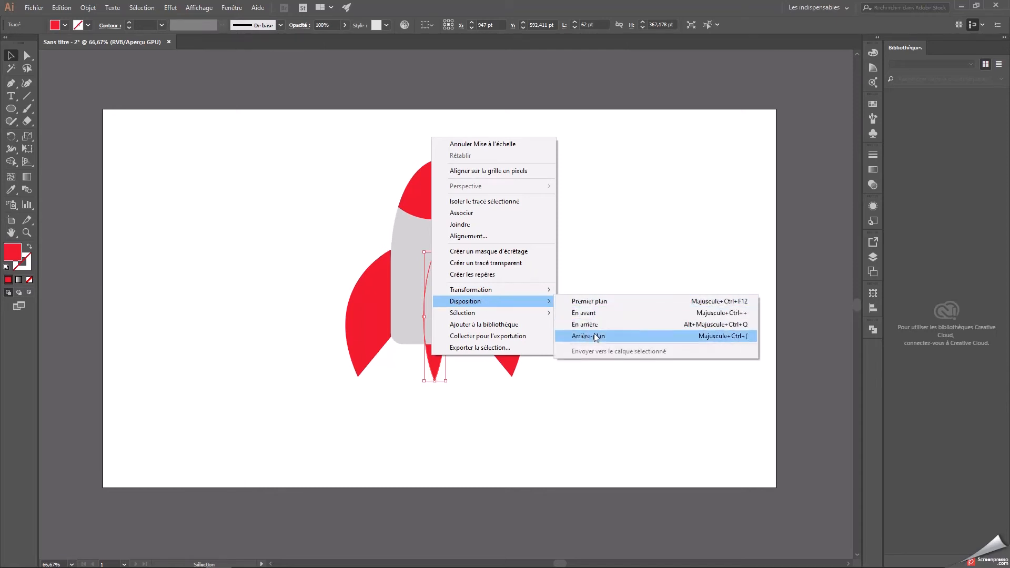
click(587, 302)
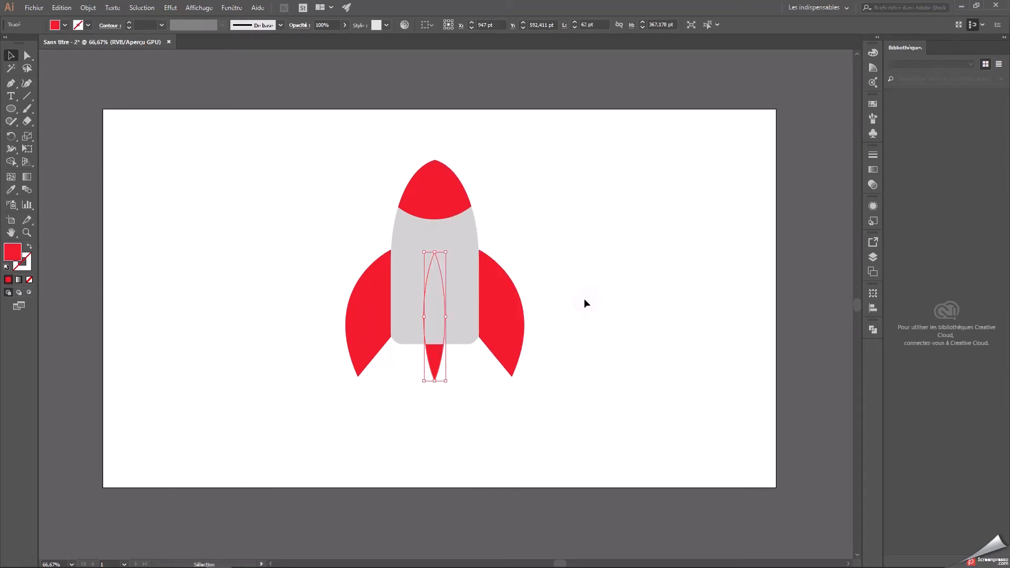
Move layer Calque 2 above Calque 1, lock Calque 2 and make Calque 1 the active layer.
click(873, 257)
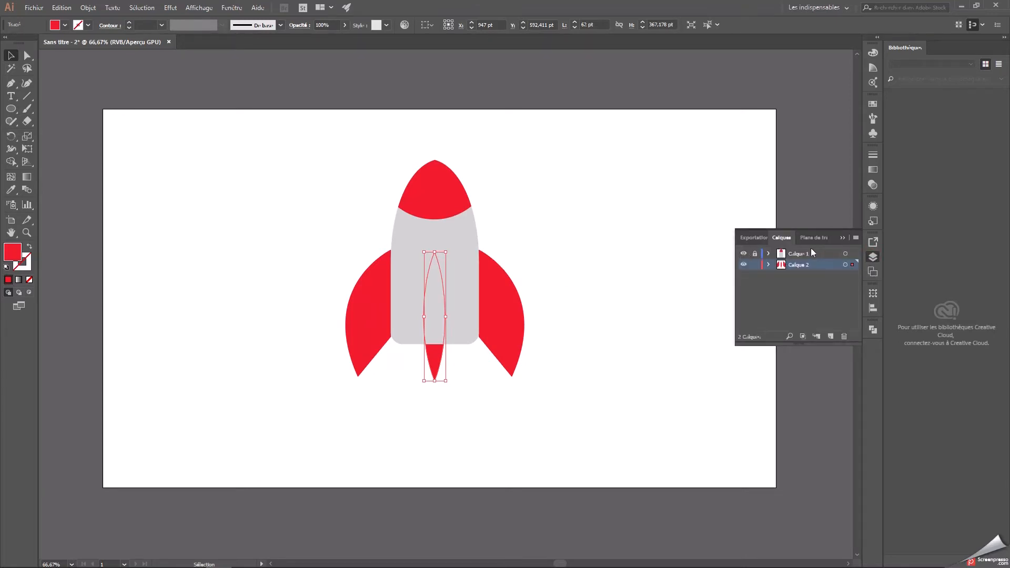
drag(801, 270, 804, 249)
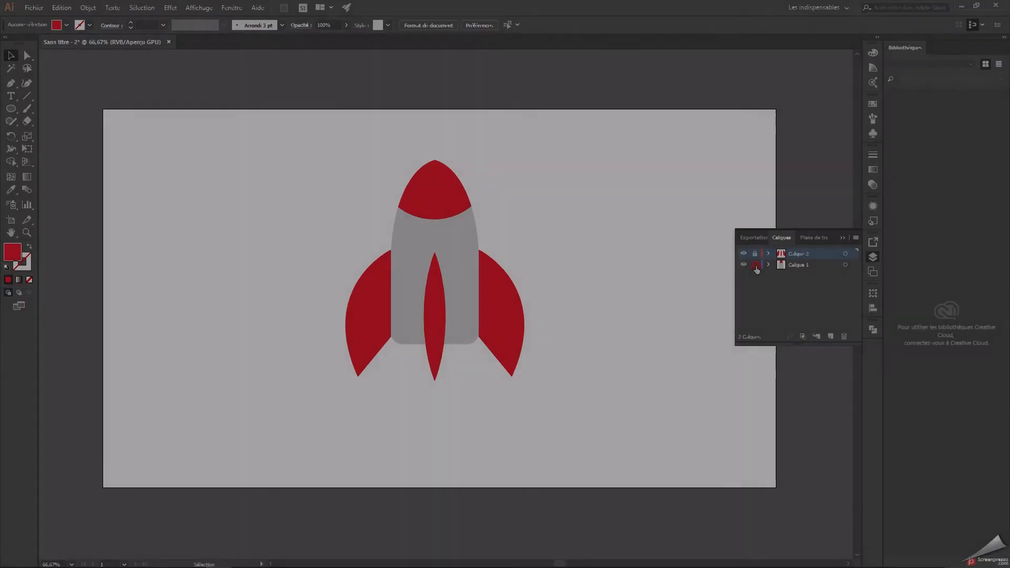
click(797, 266)
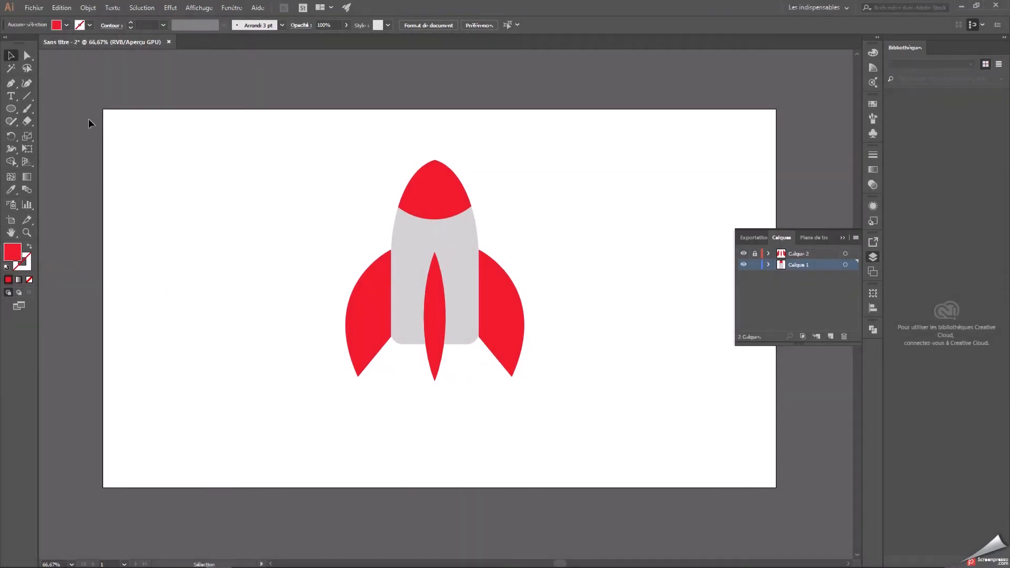
Set the fill color for a new ellipse to medium grey #757575.
click(14, 110)
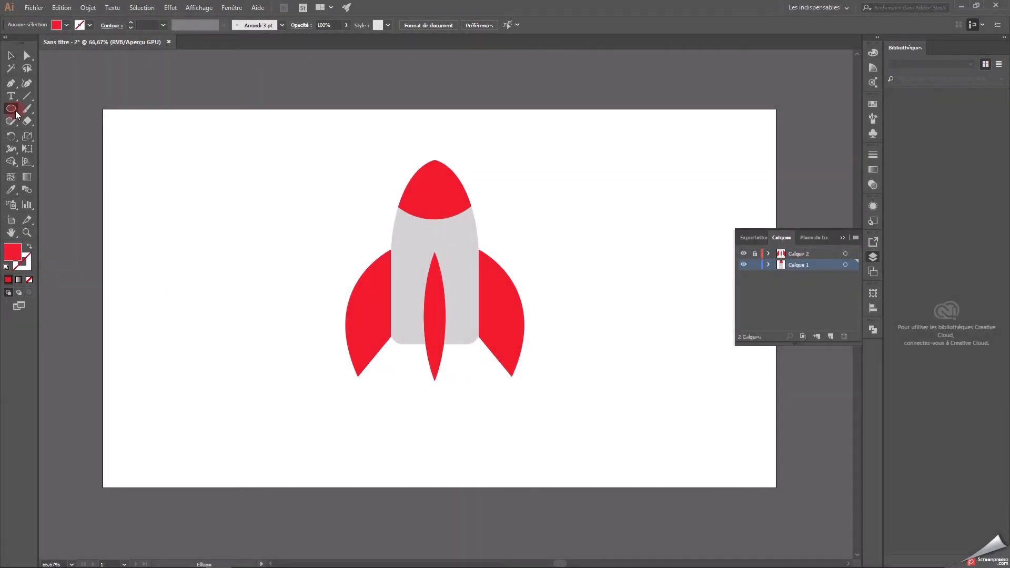
double_click(12, 256)
click(383, 286)
drag(383, 286, 362, 289)
drag(577, 348, 532, 351)
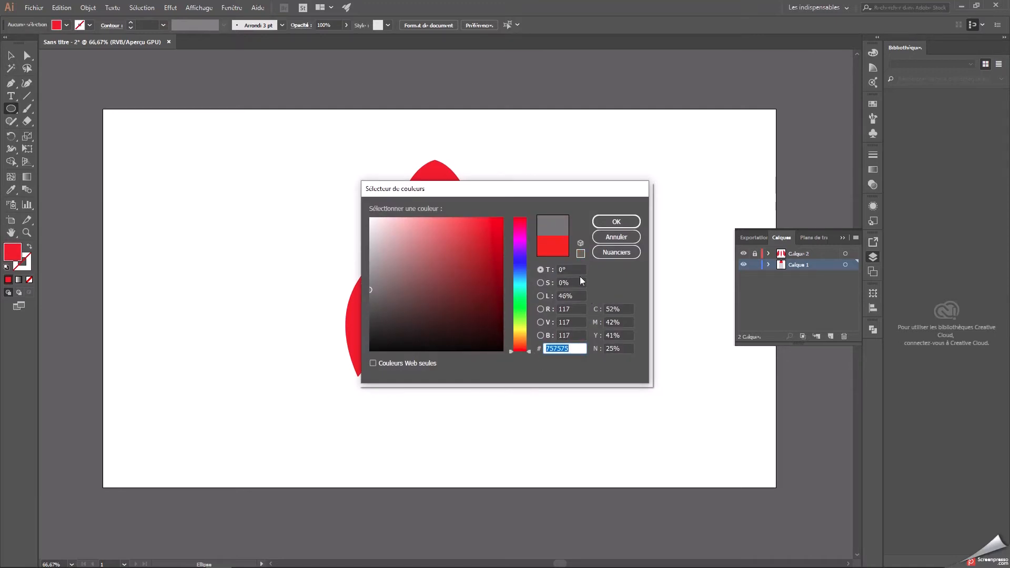
click(616, 222)
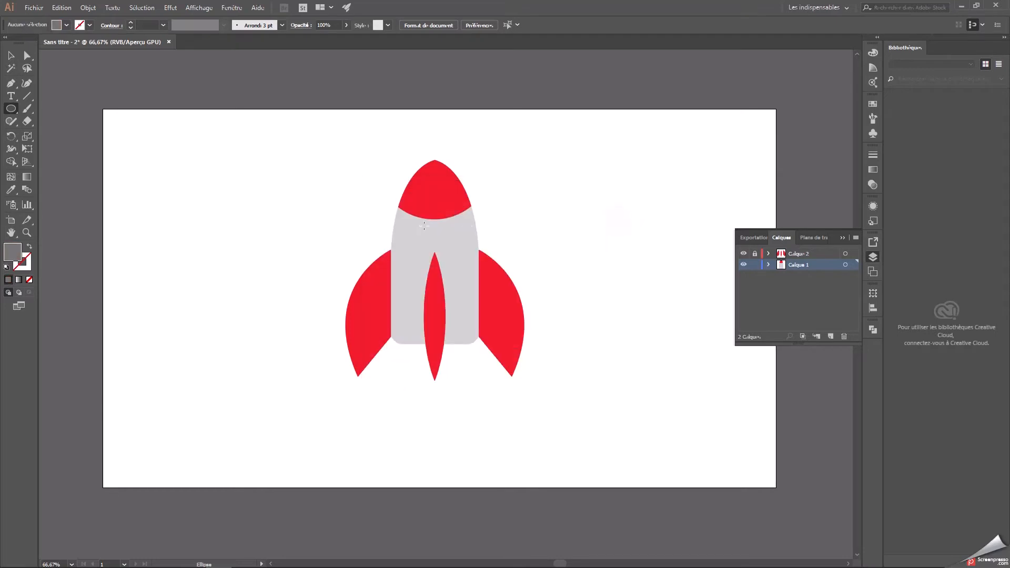
Draw a grey circle about 105 pt in diameter and center it over the lower edge of the nose cap as the porthole frame.
drag(257, 176, 293, 212)
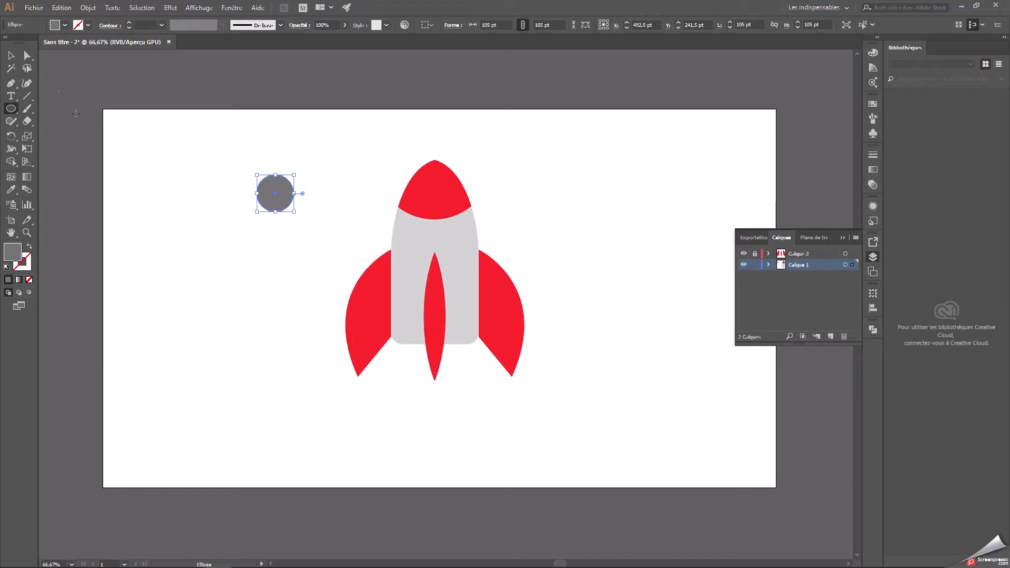
key(v)
drag(274, 192, 434, 216)
click(552, 202)
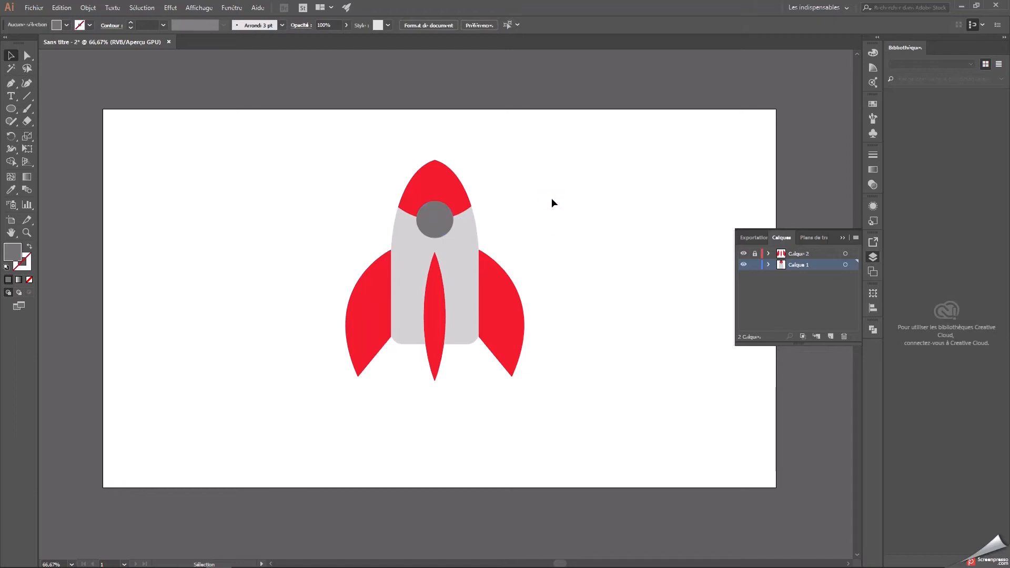
Copy the grey porthole circle and place the duplicate left of the rocket, at about X 531,5 pt, Y 331,5 pt.
click(435, 229)
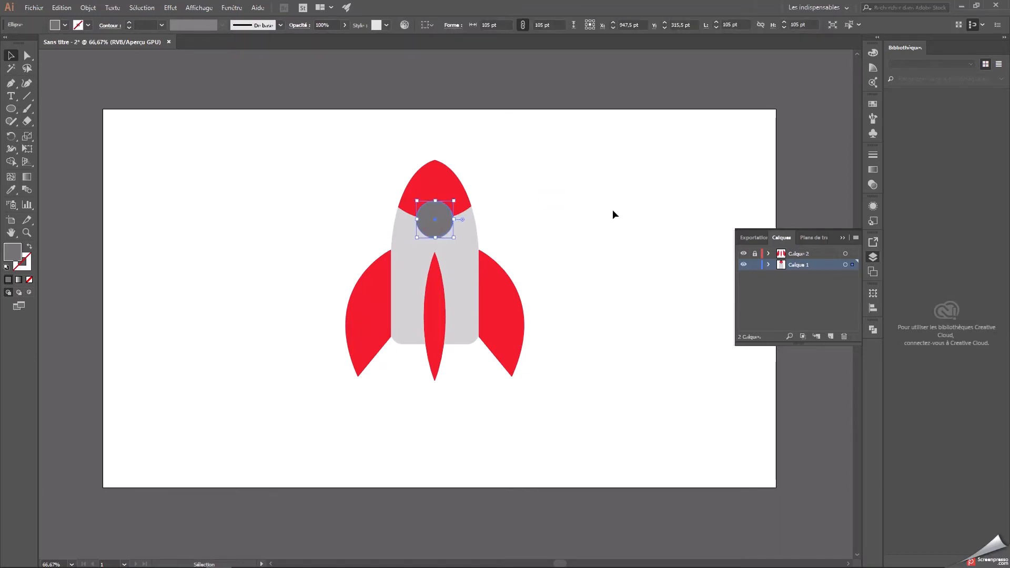
key(a)
key(ctrl+c)
key(ctrl+v)
drag(456, 301, 300, 222)
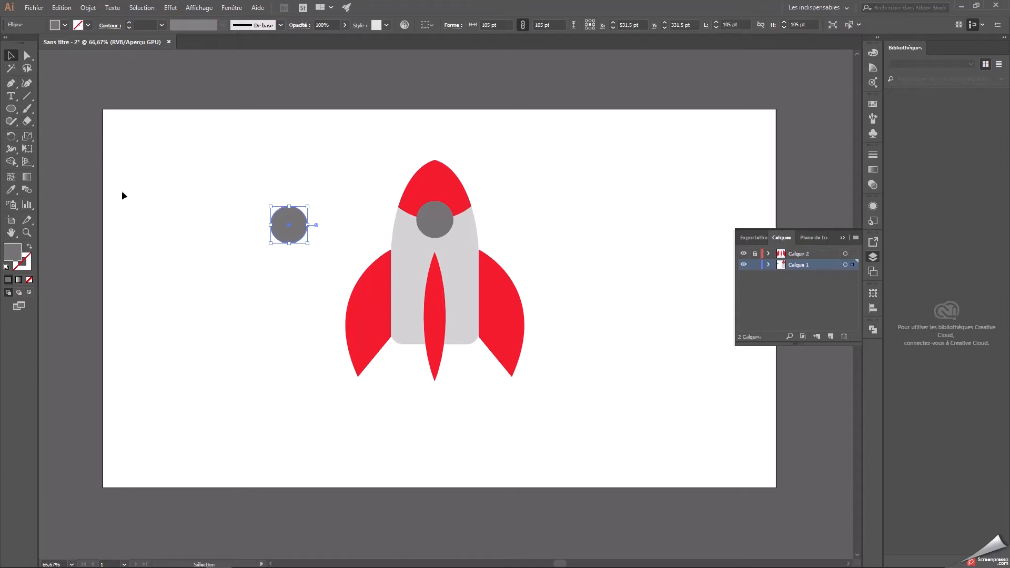
Fill the duplicated circle with blue #377dbc.
double_click(13, 251)
mouse_move(525, 287)
mouse_down()
mouse_move(523, 270)
mouse_move(469, 272)
mouse_move(434, 229)
mouse_up()
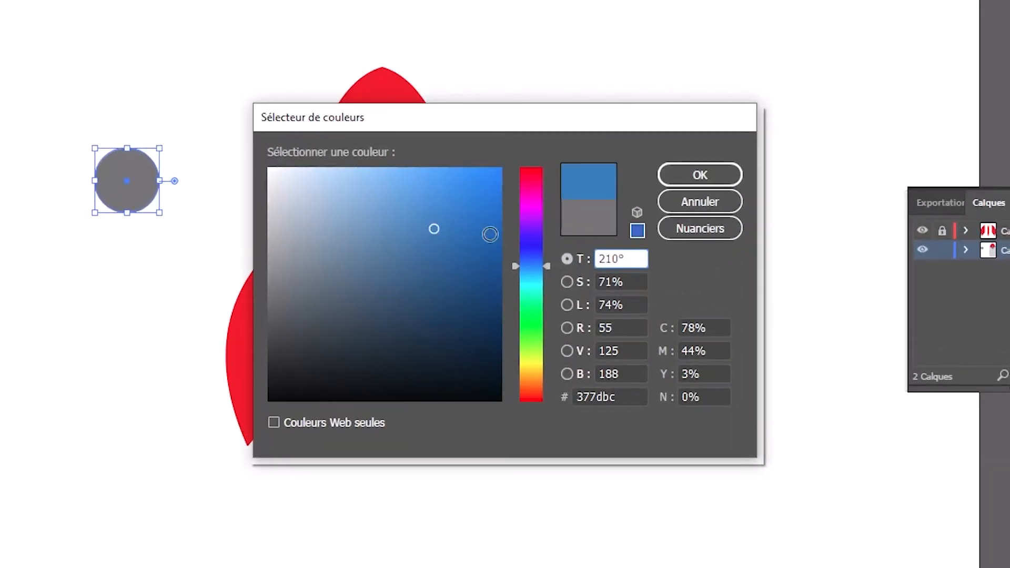
drag(618, 397, 573, 401)
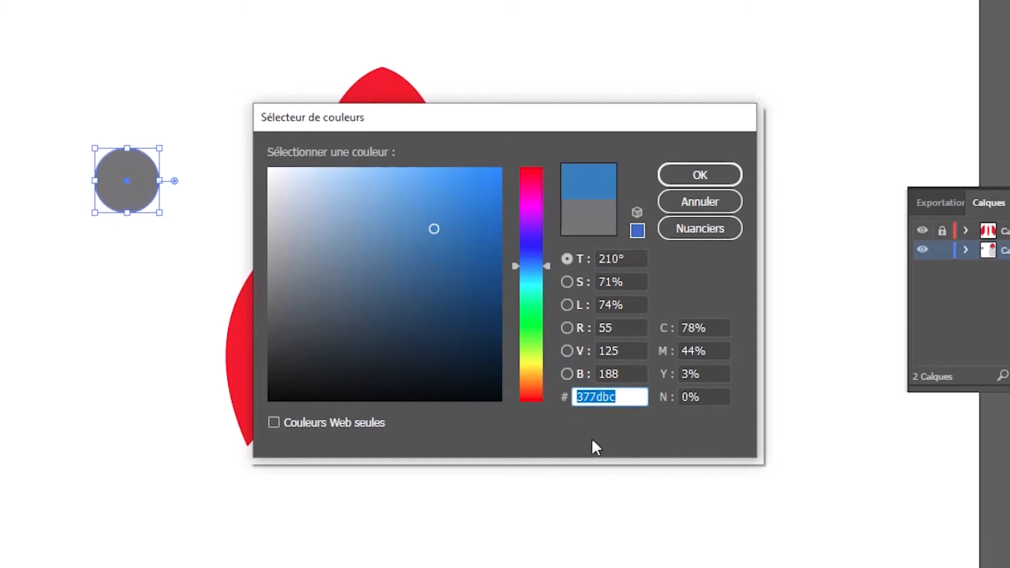
click(699, 176)
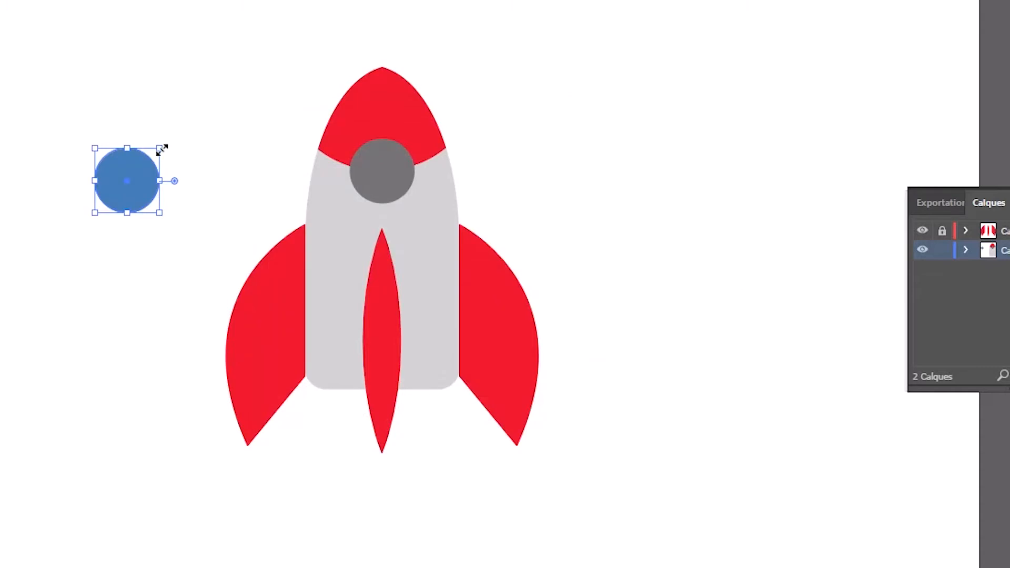
Shrink the blue circle to about 83 pt and center it inside the grey porthole frame at X 947,5 pt, Y 315,5 pt.
drag(162, 150, 146, 164)
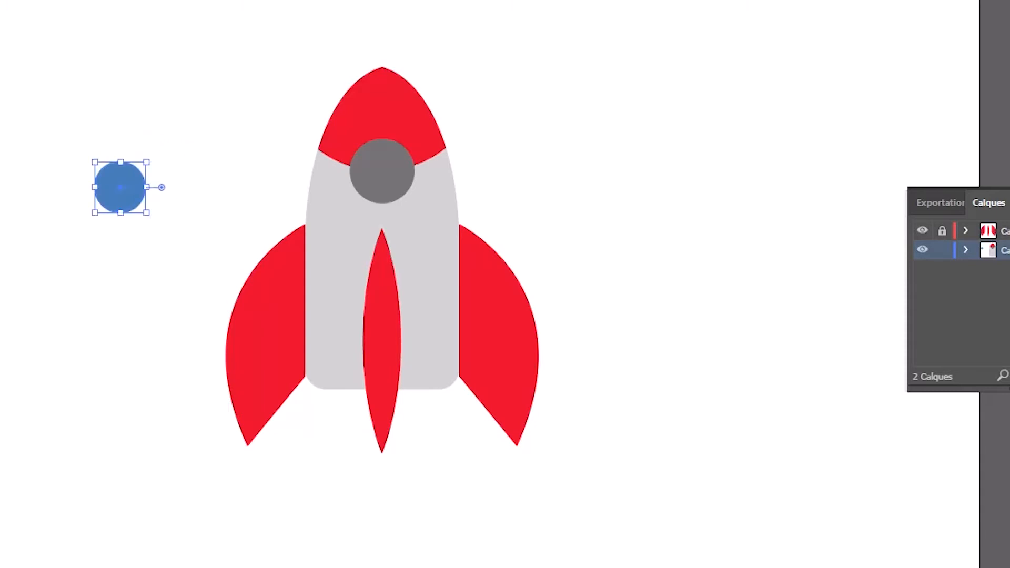
drag(123, 184, 388, 170)
click(578, 125)
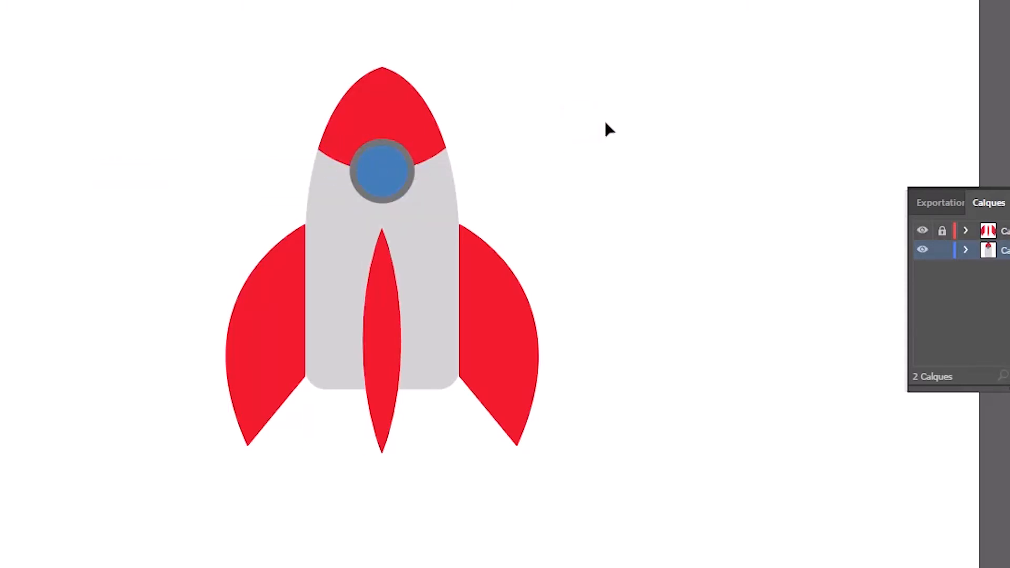
Change the porthole glass fill to the lighter blue #5da9e2.
key(ctrl+plus)
key(ctrl+plus)
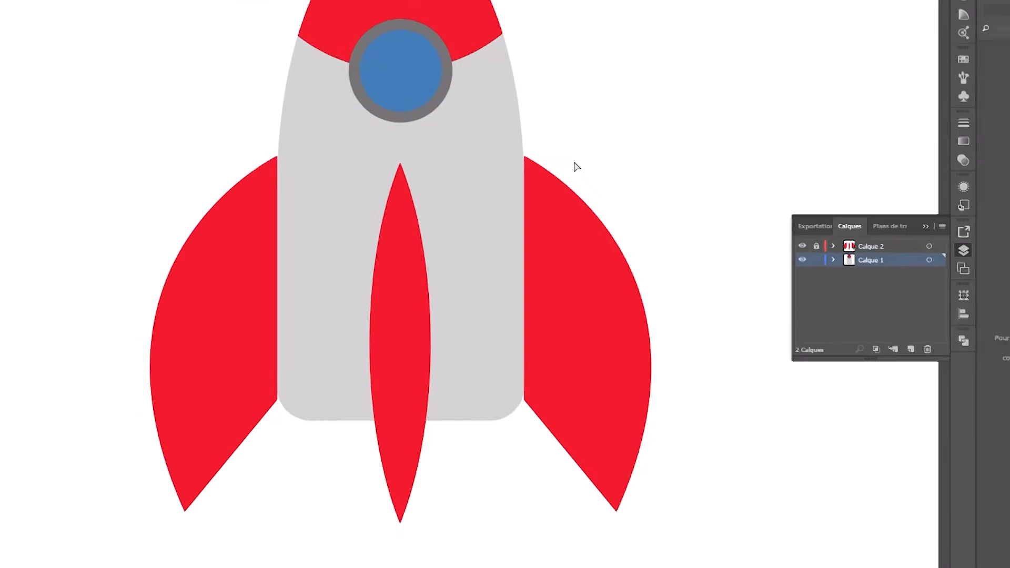
drag(591, 36, 591, 193)
drag(561, 224, 559, 246)
click(417, 233)
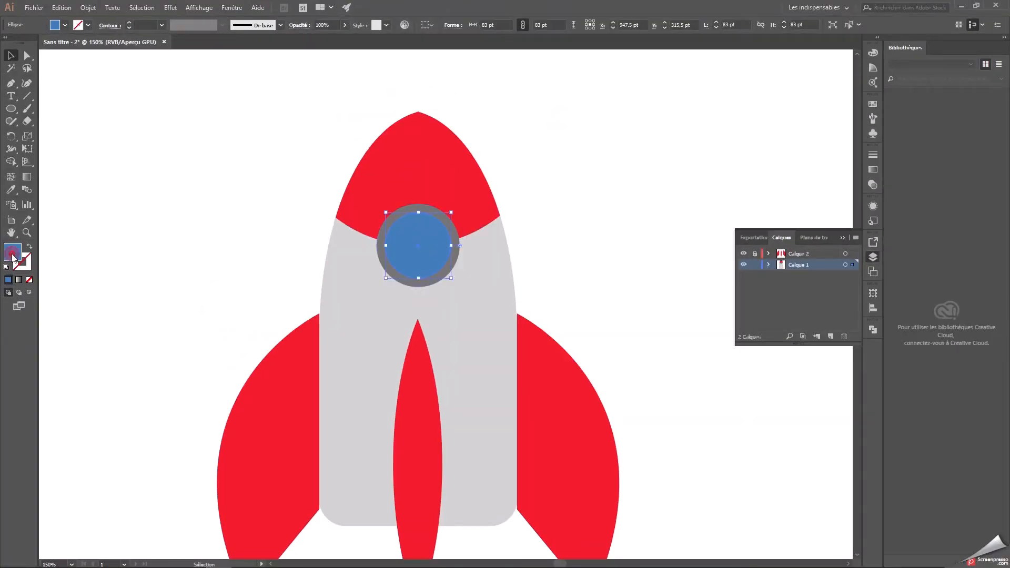
double_click(13, 254)
click(448, 232)
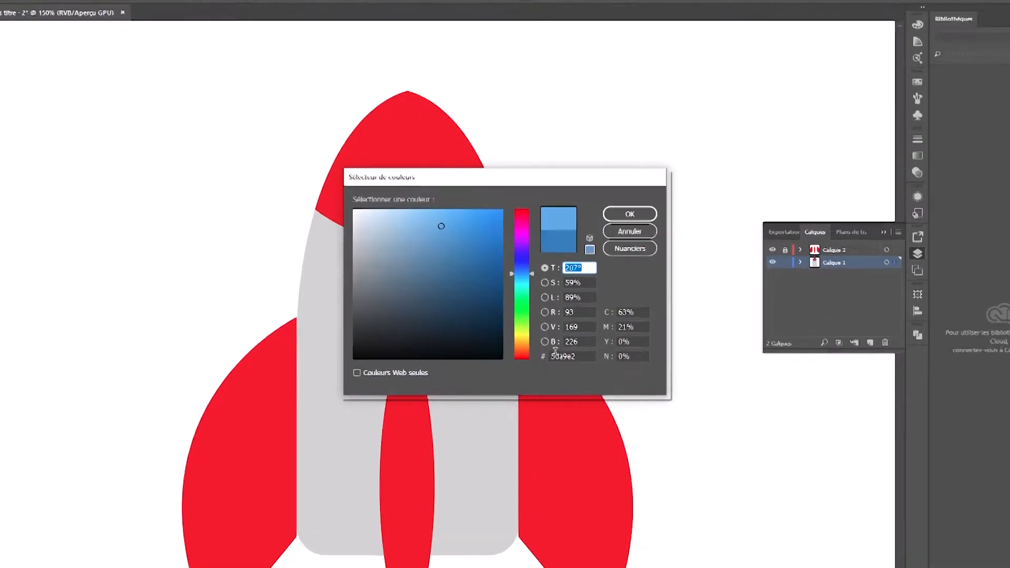
double_click(607, 389)
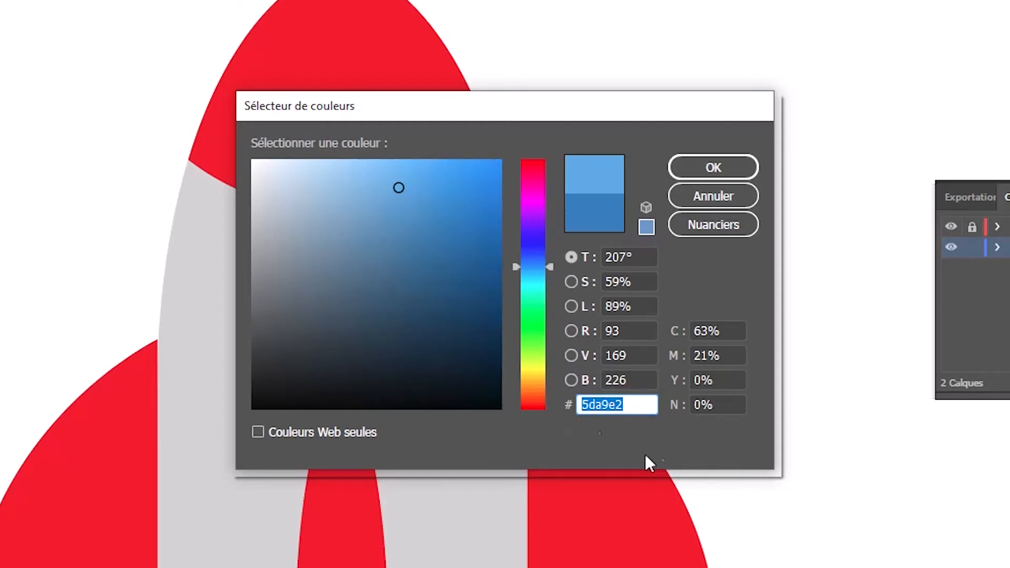
click(718, 160)
click(658, 179)
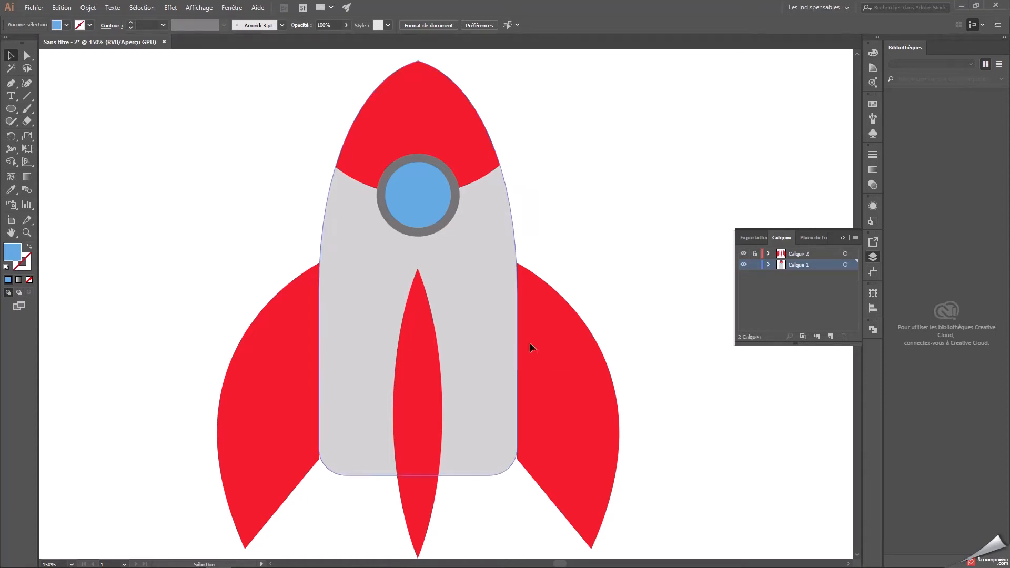
Make Calque 2 the active, unlocked layer and lock Calque 1.
scroll(599, 338, down, 3)
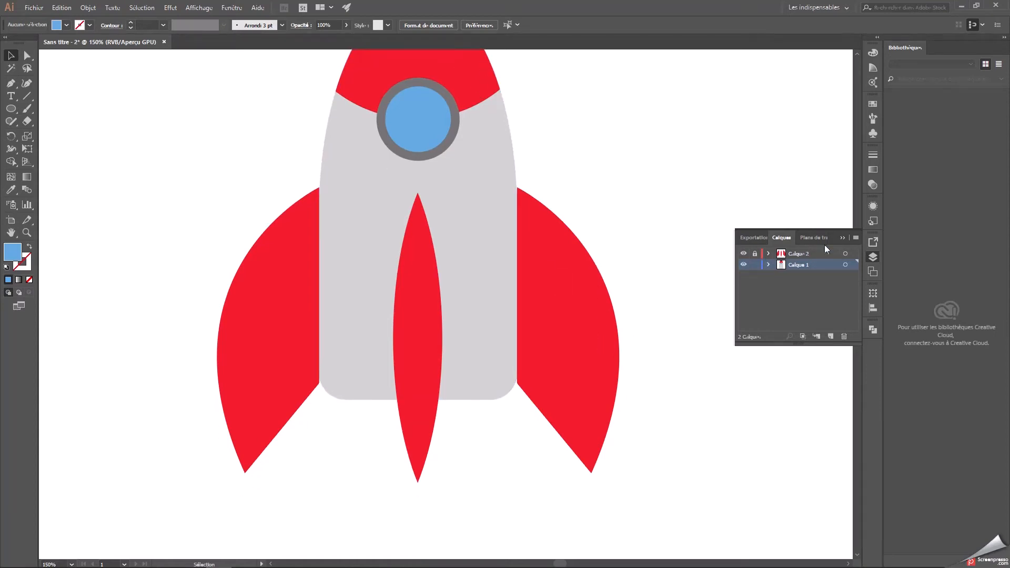
click(802, 255)
click(755, 264)
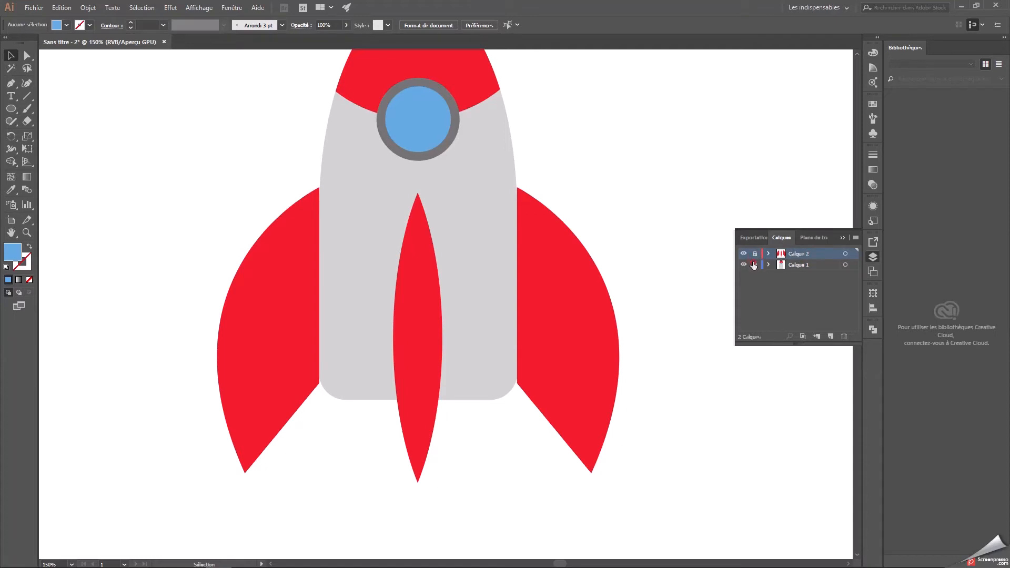
Shorten the central fin to about 355 pt high so its lower tip aligns with the side fins, and lock Calque 2 again.
click(437, 406)
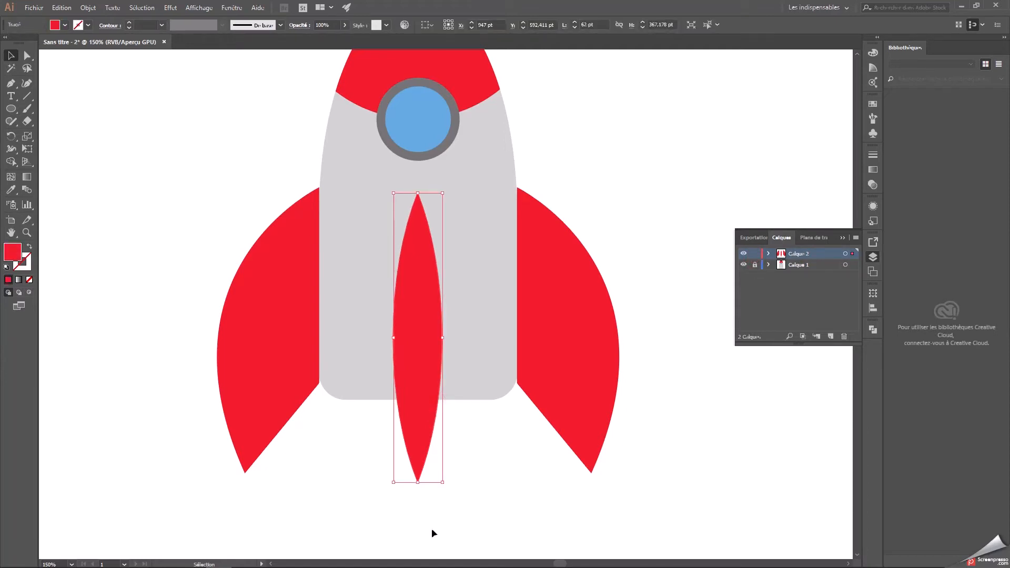
drag(418, 483, 418, 472)
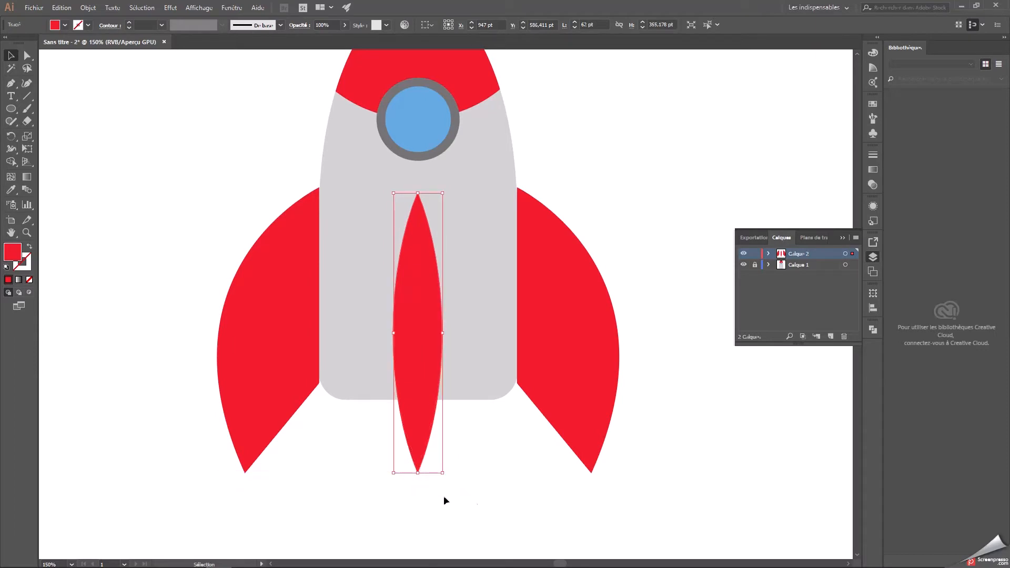
click(480, 503)
click(755, 253)
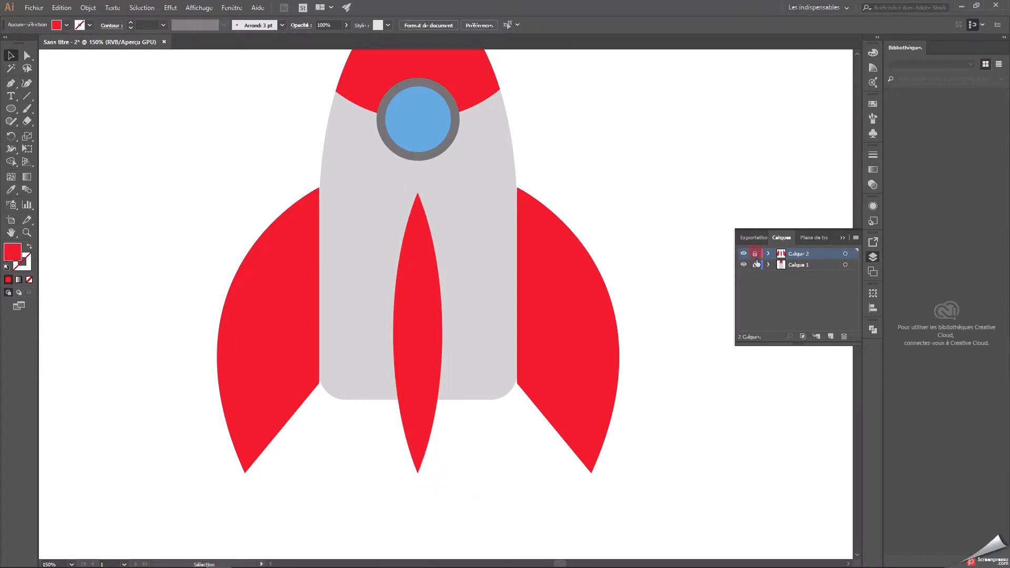
Unlock Calque 1 and make it the active layer.
scroll(586, 322, up, 3)
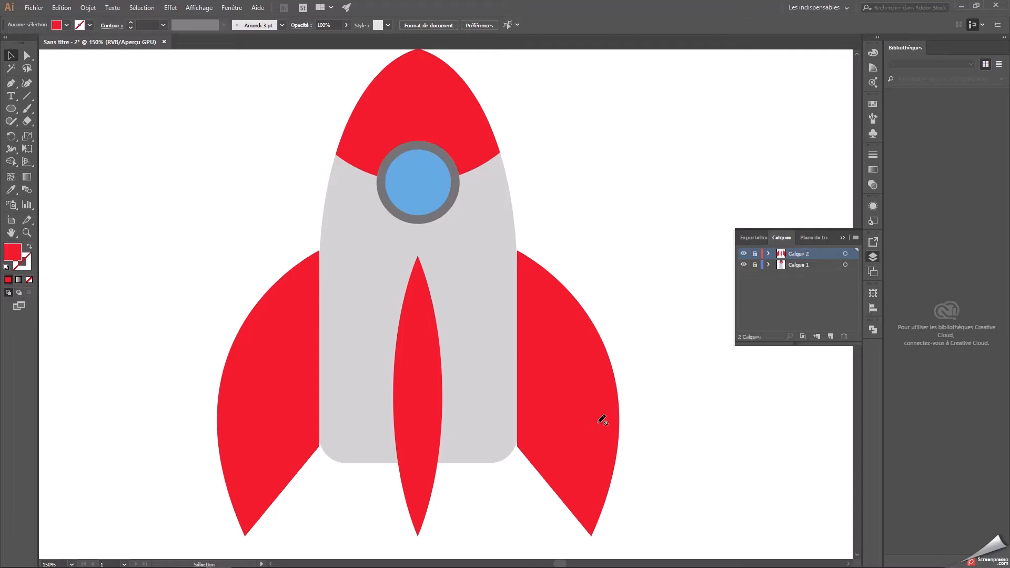
scroll(601, 418, up, 1)
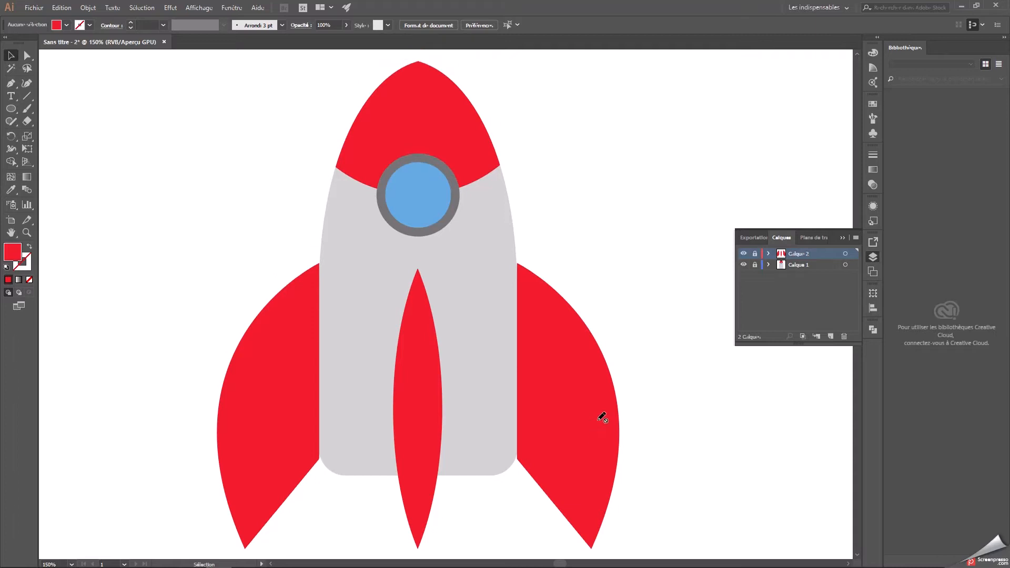
click(755, 265)
click(798, 266)
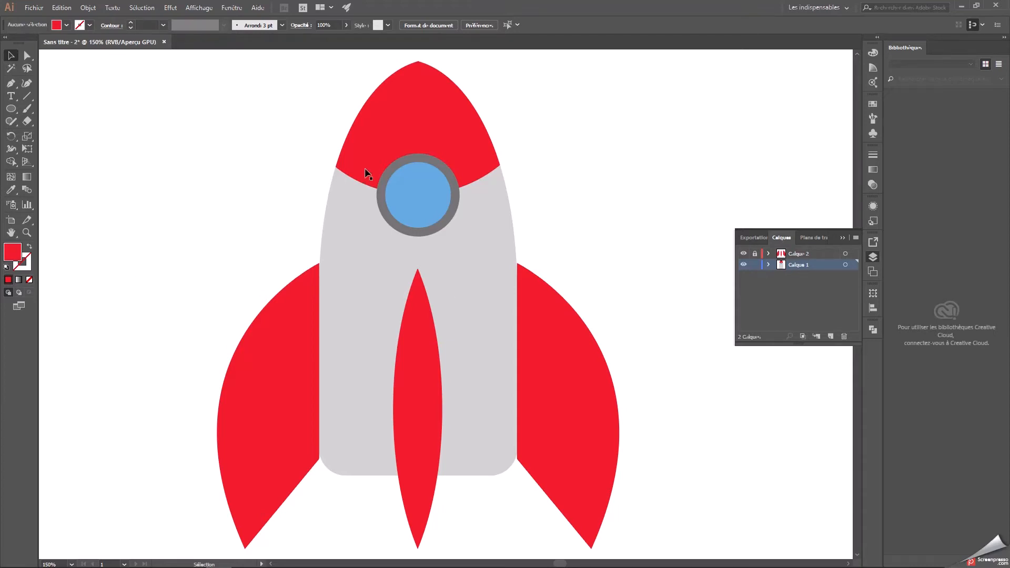
Paste two overlapping copies of the blue porthole circle beside the rocket, the front one offset about 8 pt right and 7 pt down.
click(409, 182)
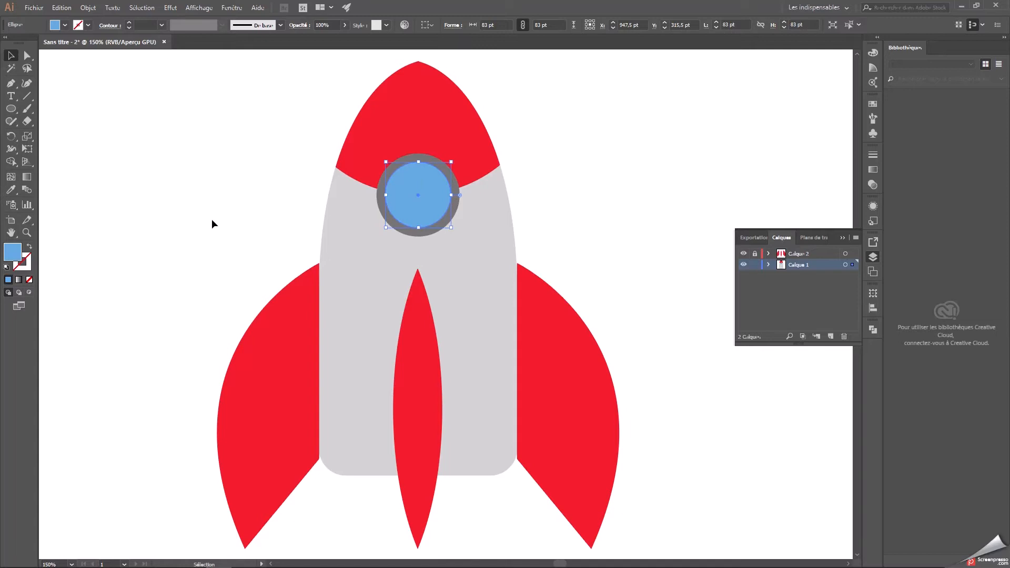
key(a)
key(ctrl+c)
key(ctrl+v)
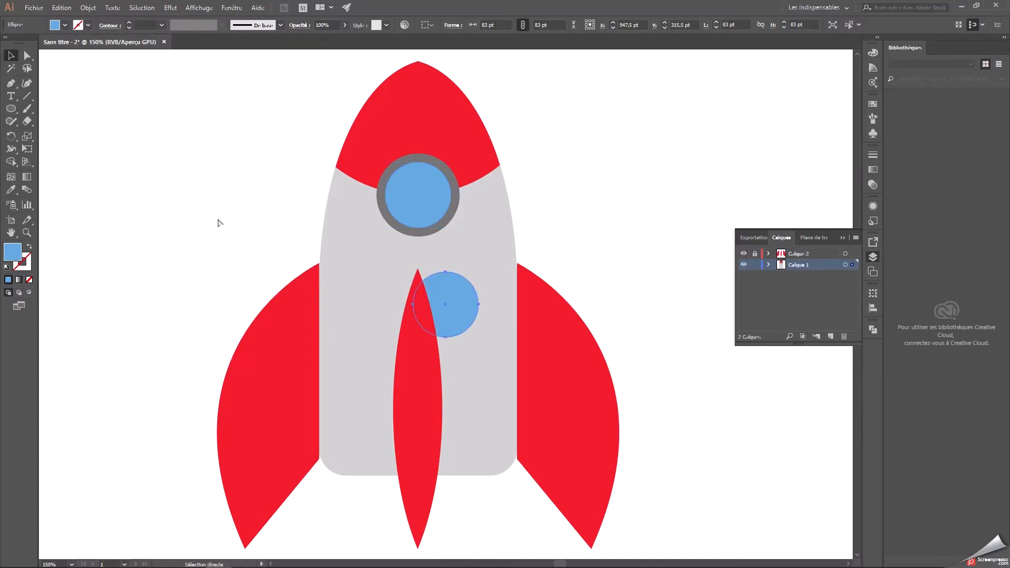
drag(459, 308, 193, 203)
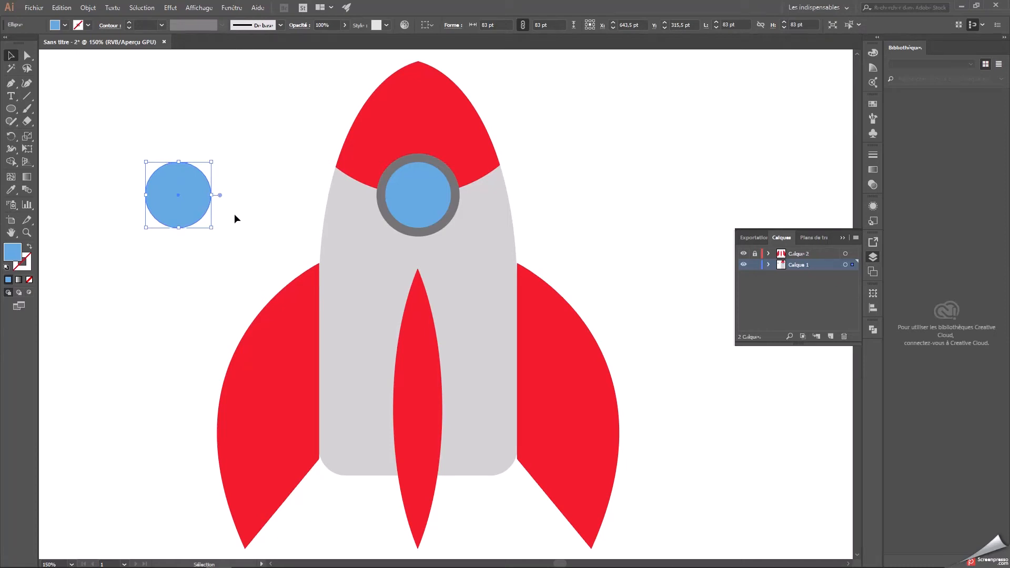
key(ctrl+v)
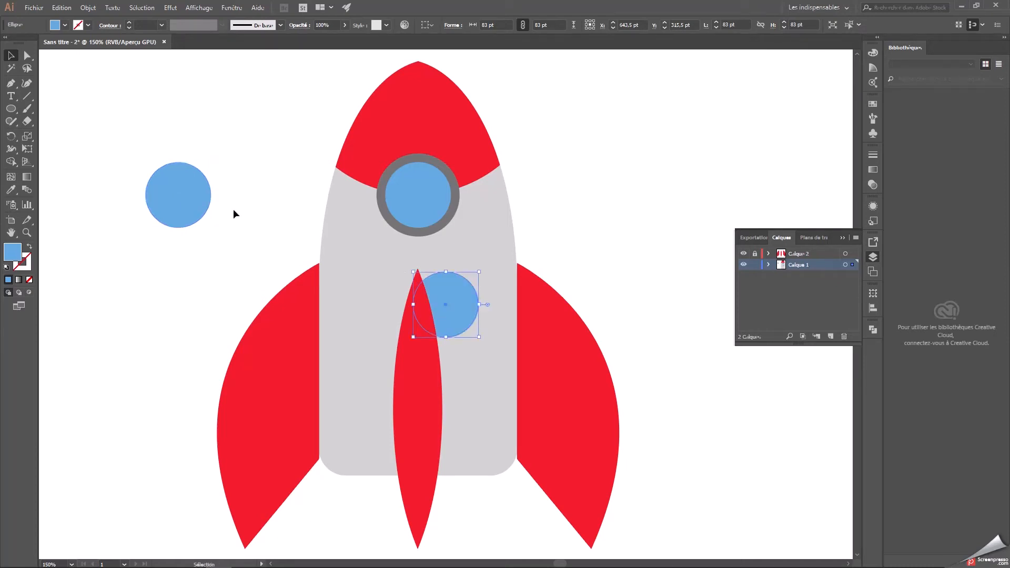
drag(449, 289, 187, 186)
Subtract the front blue circle from the one behind with Pathfinder to leave a crescent.
drag(237, 255, 138, 151)
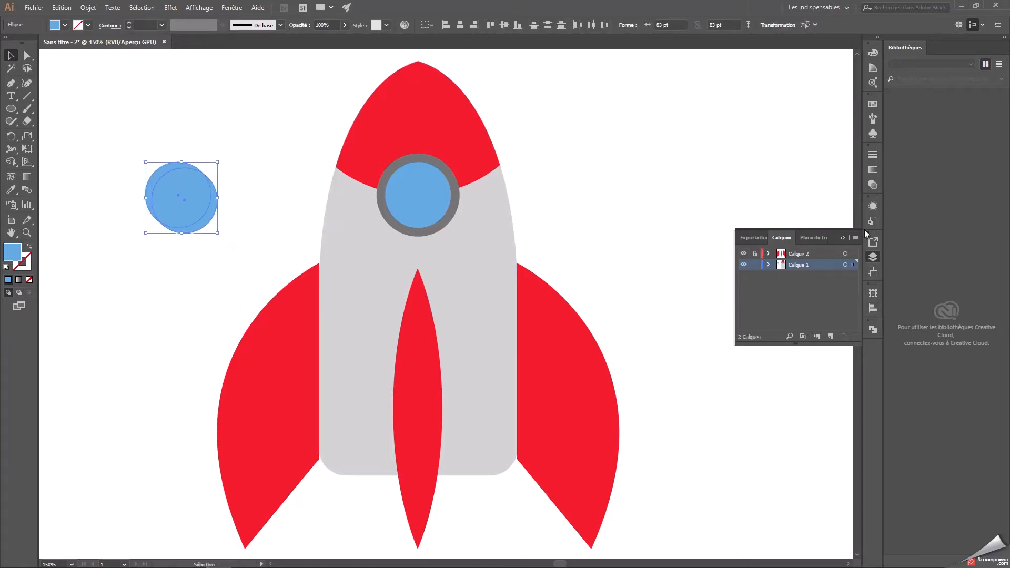
click(841, 237)
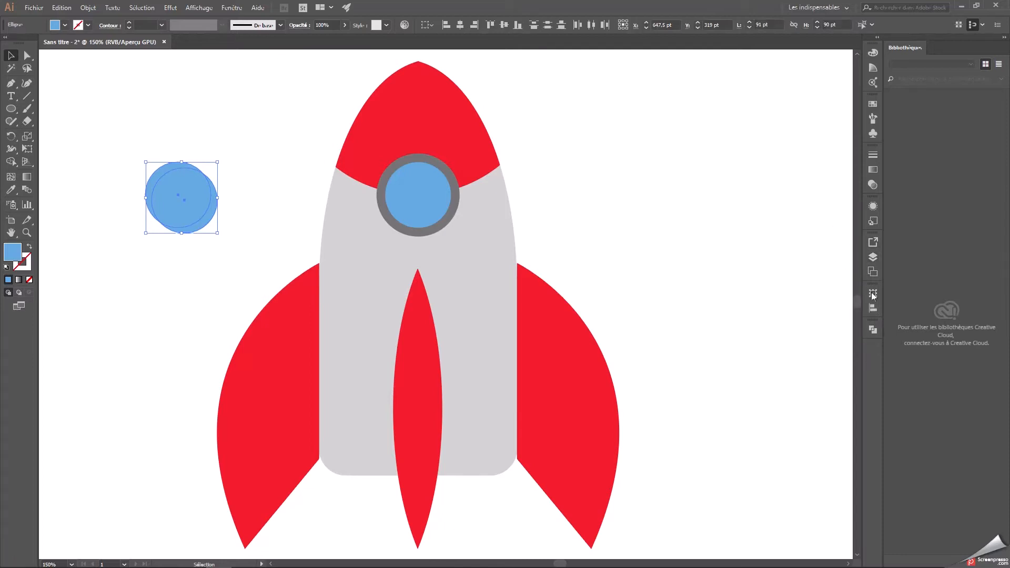
click(873, 330)
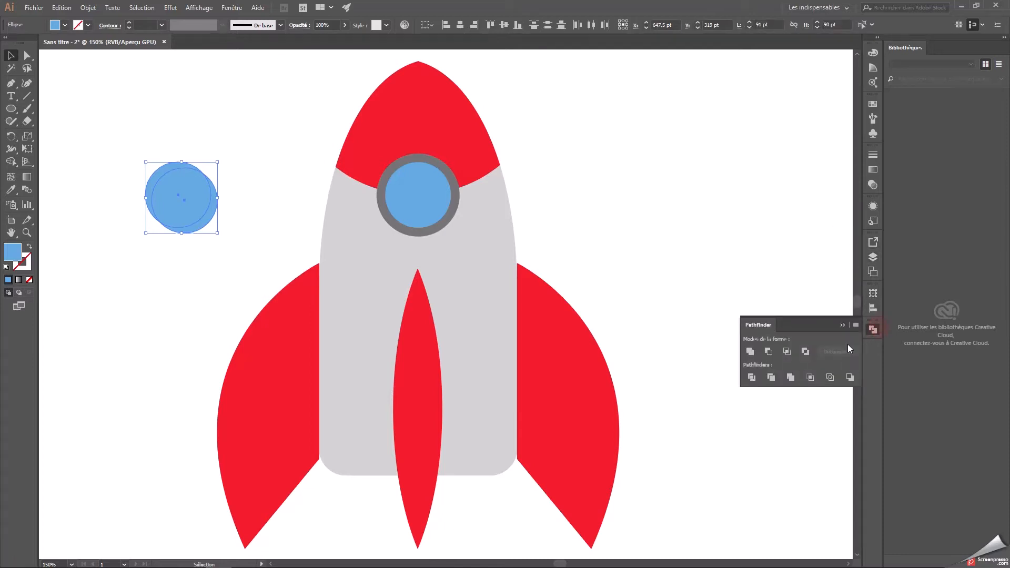
click(769, 352)
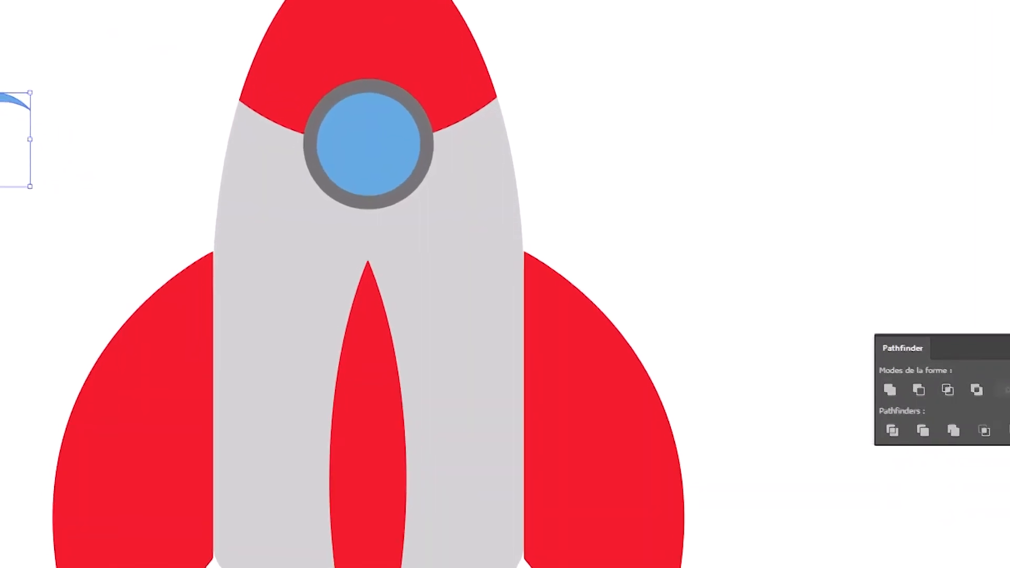
Fill the crescent with the very light blue #cbe7f7.
double_click(1, 325)
click(309, 174)
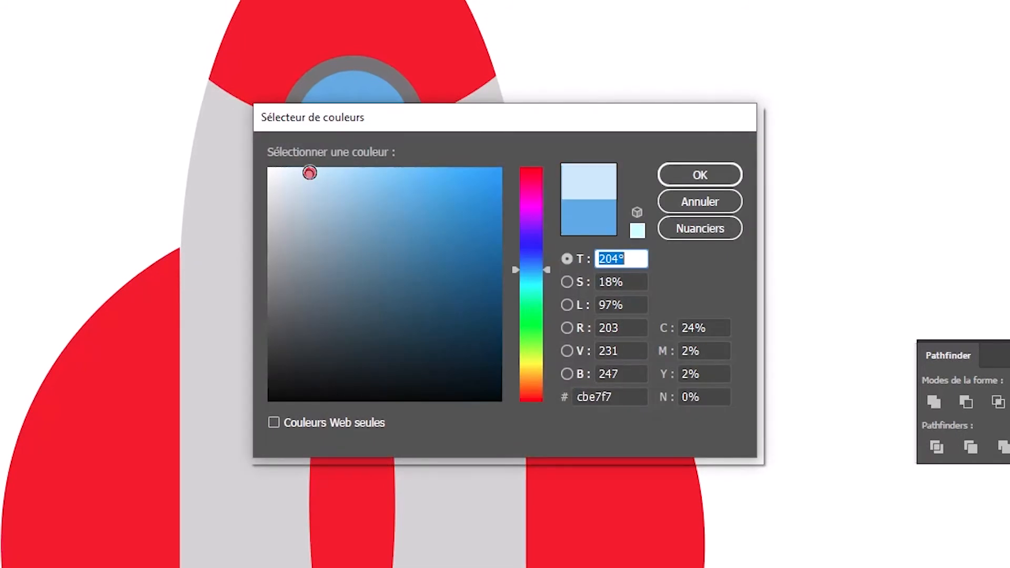
double_click(642, 390)
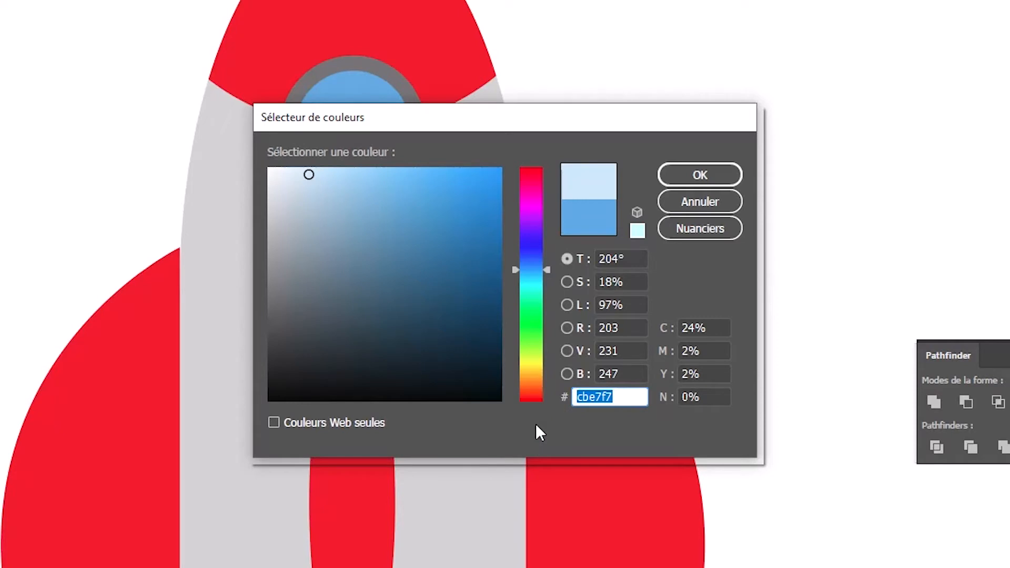
click(694, 178)
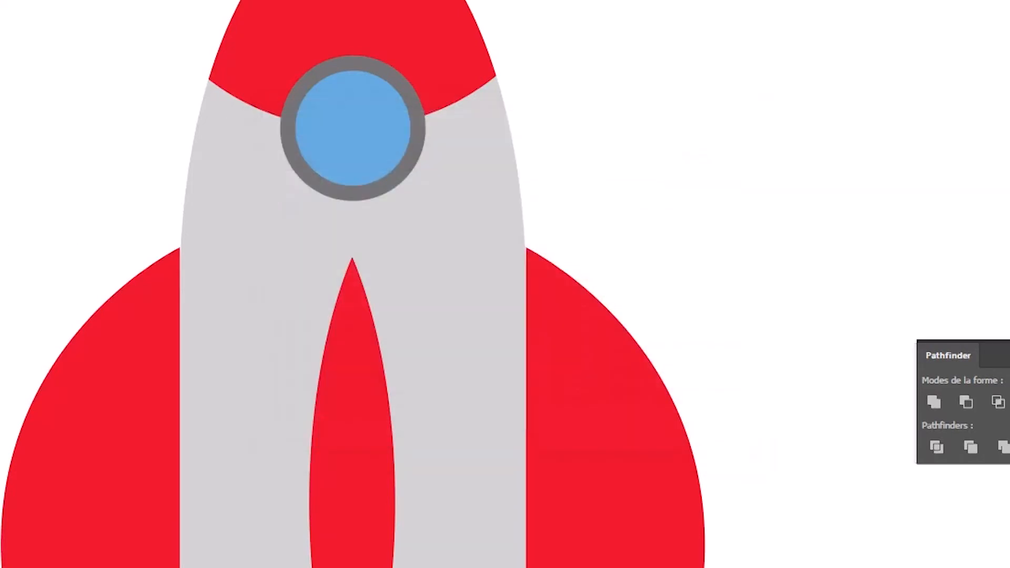
Place the light crescent on the porthole glass, fitted against the upper-left inner edge of the grey frame.
drag(1, 114, 328, 115)
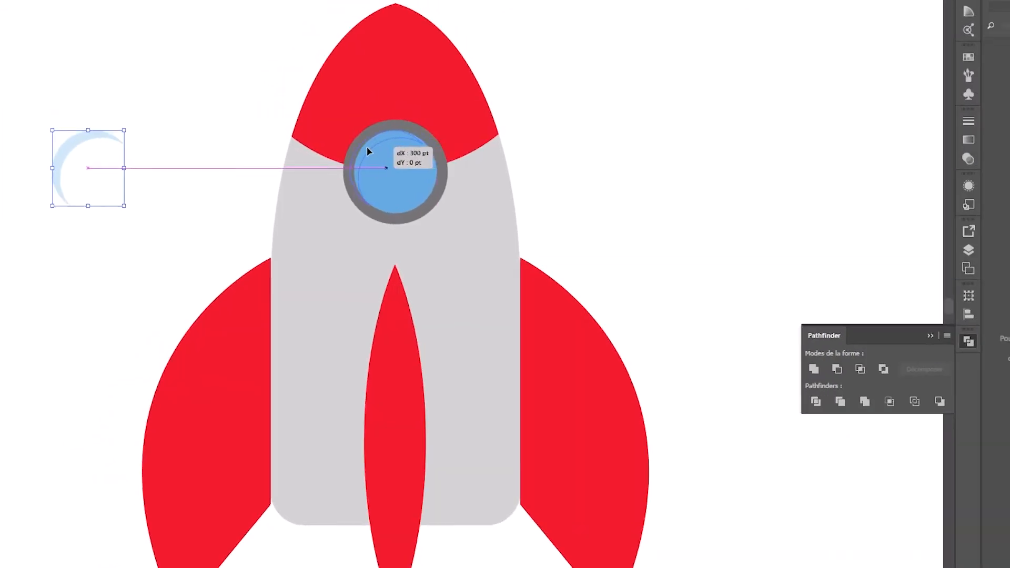
drag(367, 152, 371, 149)
click(589, 176)
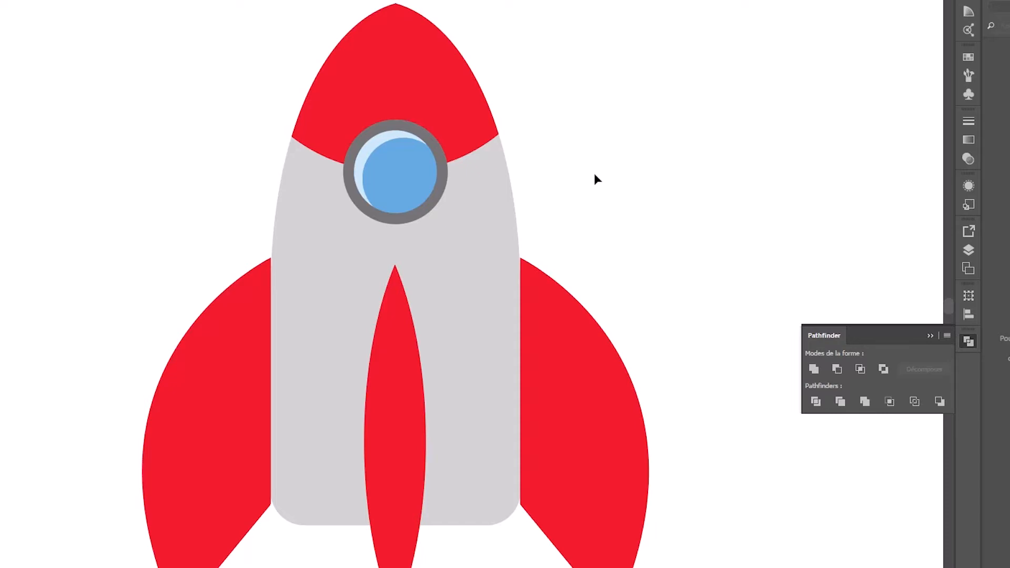
click(376, 142)
mouse_move(376, 148)
mouse_down()
mouse_move(267, 153)
mouse_move(373, 150)
mouse_up()
click(600, 159)
Examine up close how the light crescent fits against the edge of the porthole glass.
key(ctrl+plus)
key(ctrl+plus)
key(ctrl+plus)
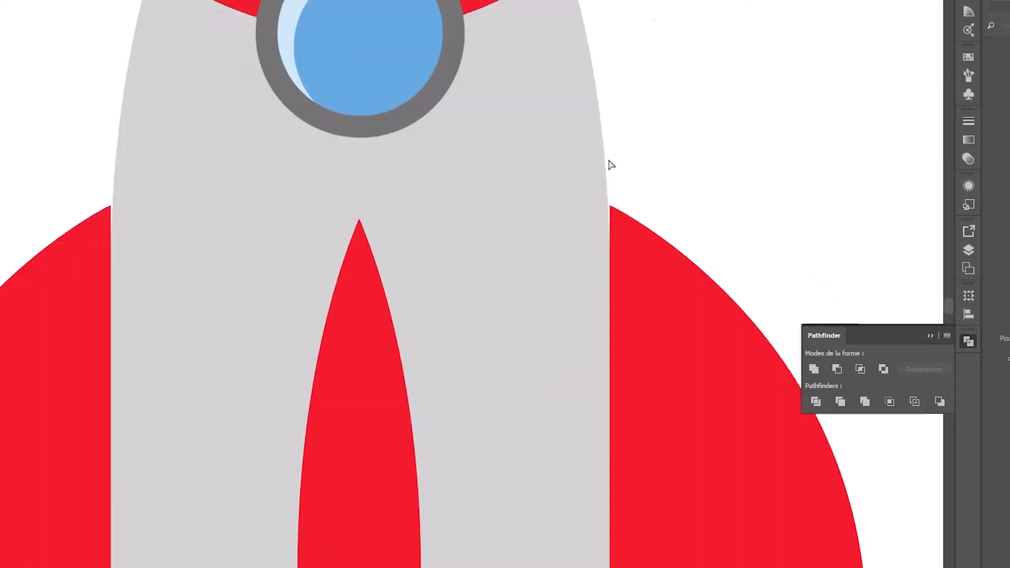
drag(561, 99, 611, 368)
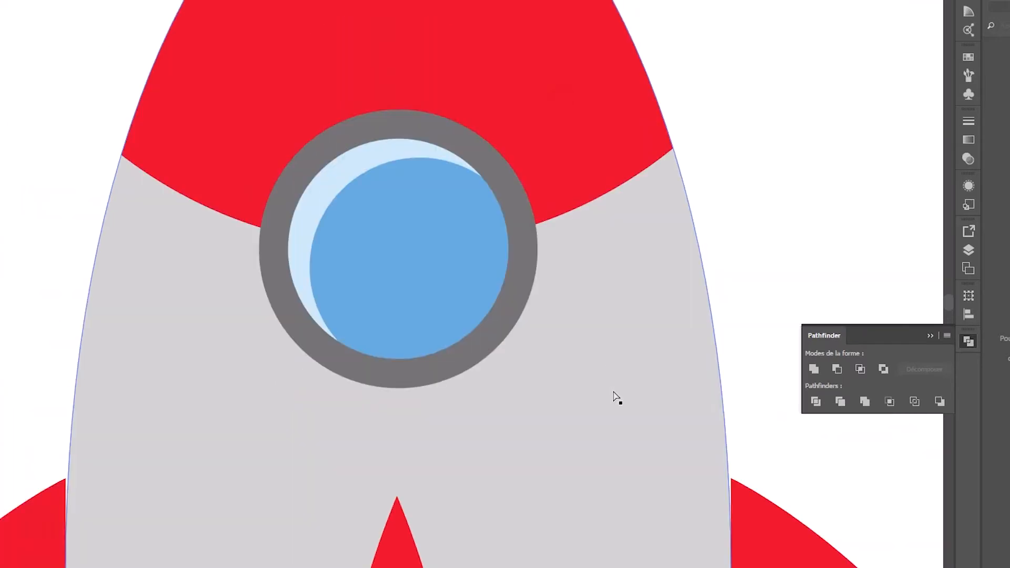
key(ctrl+plus)
key(ctrl+plus)
drag(607, 349, 614, 435)
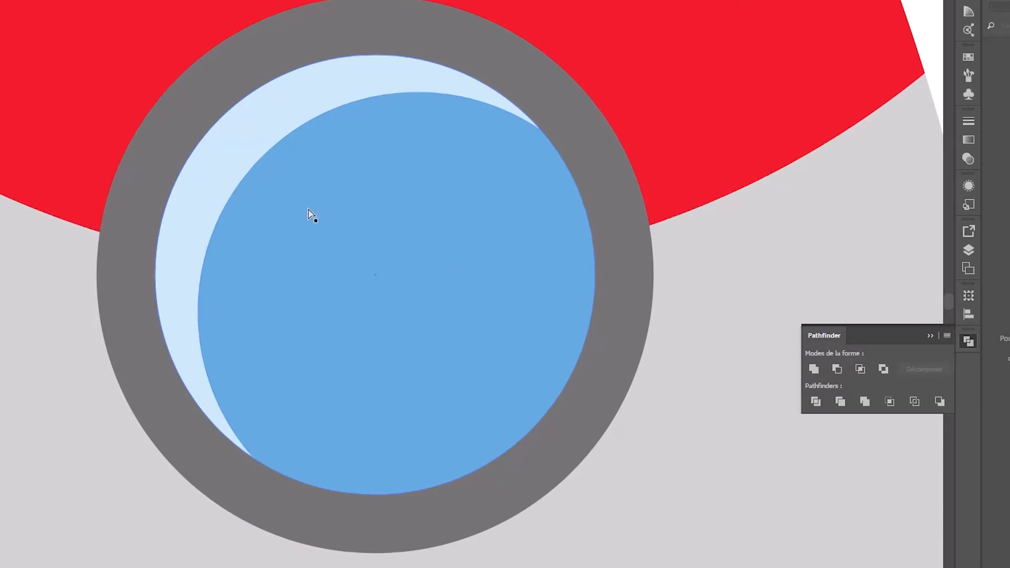
key(ctrl+minus)
key(ctrl+minus)
click(381, 264)
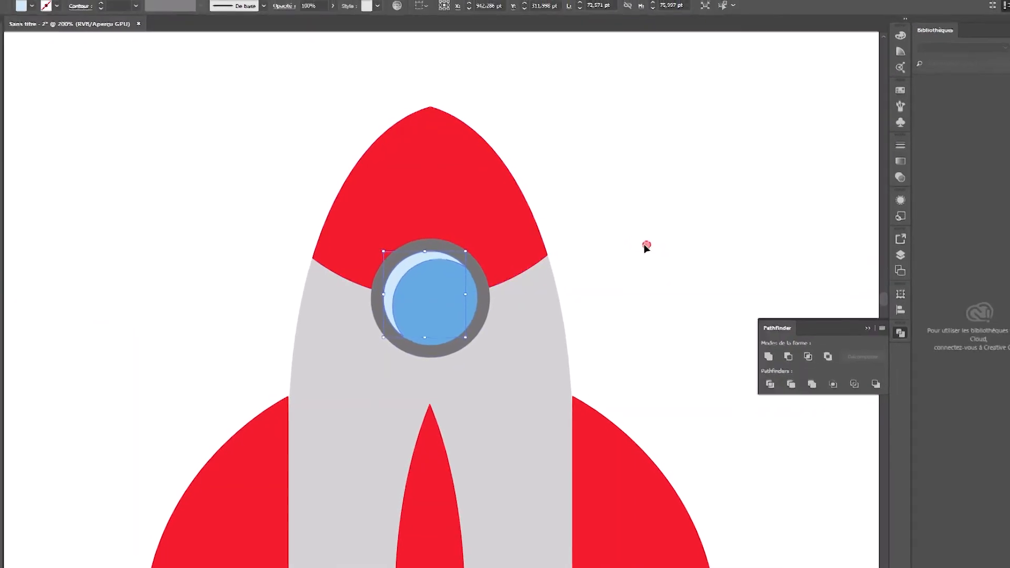
Paste two more copies of the blue circle beside the nose, the front one shifted slightly up and left at X 727,5 pt, Y 244,5 pt.
key(a)
key(v)
alt+drag(465, 305, 248, 241)
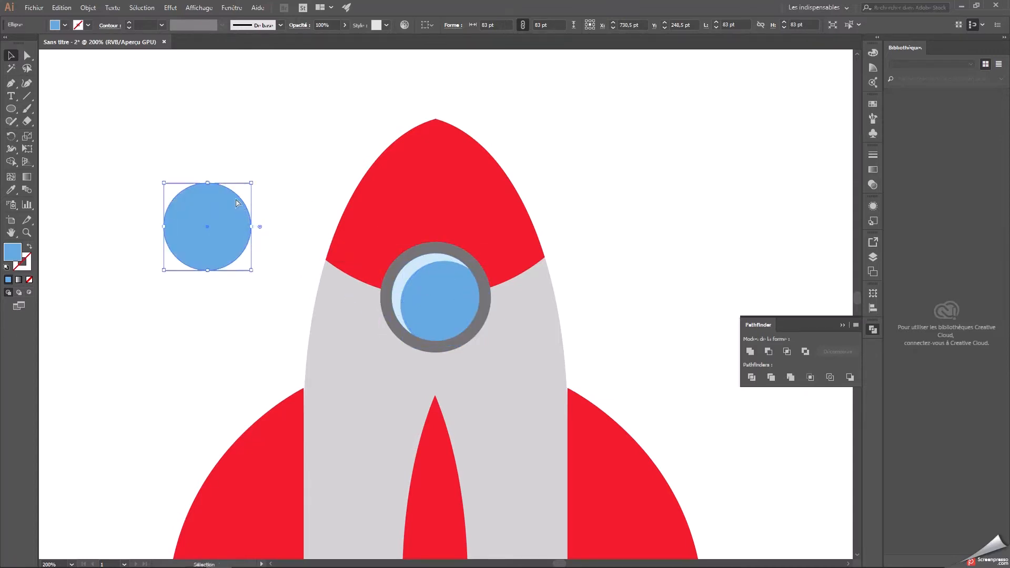
key(ctrl+v)
drag(415, 275, 199, 209)
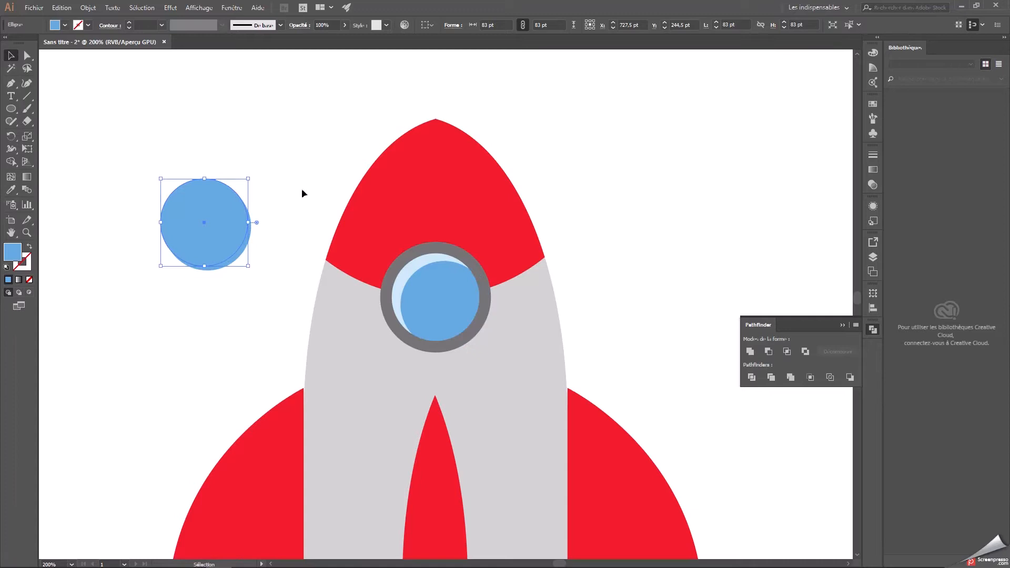
Subtract the front circle from the back one with Pathfinder and fill the remaining crescent with the darker blue #3987b7.
shift+click(199, 198)
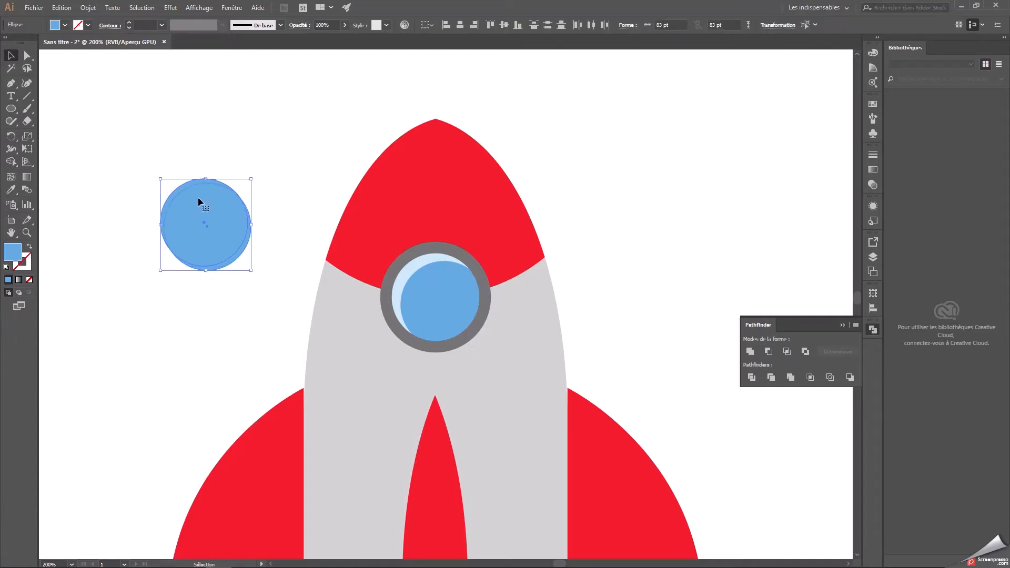
click(769, 351)
double_click(11, 252)
click(463, 255)
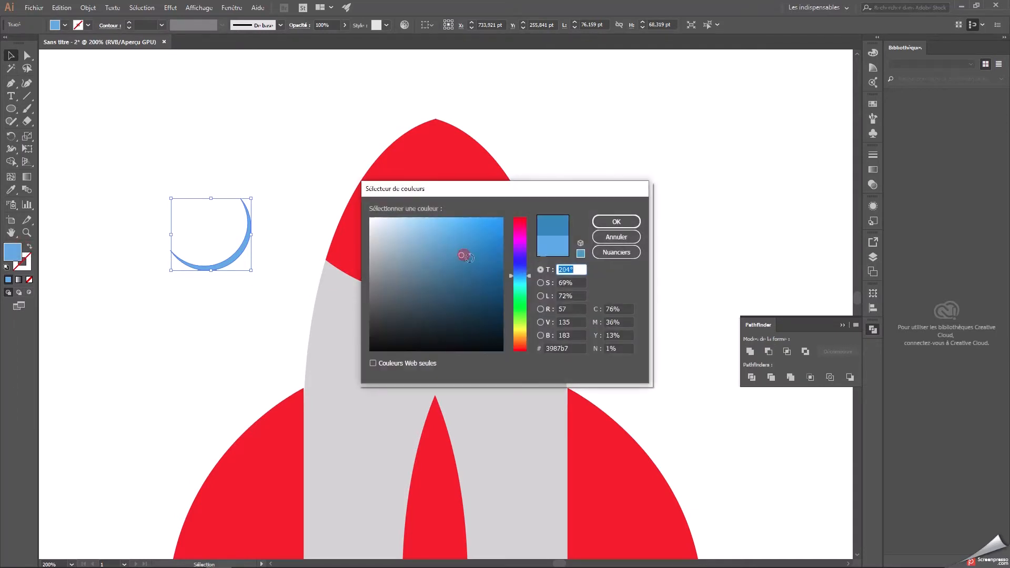
click(612, 223)
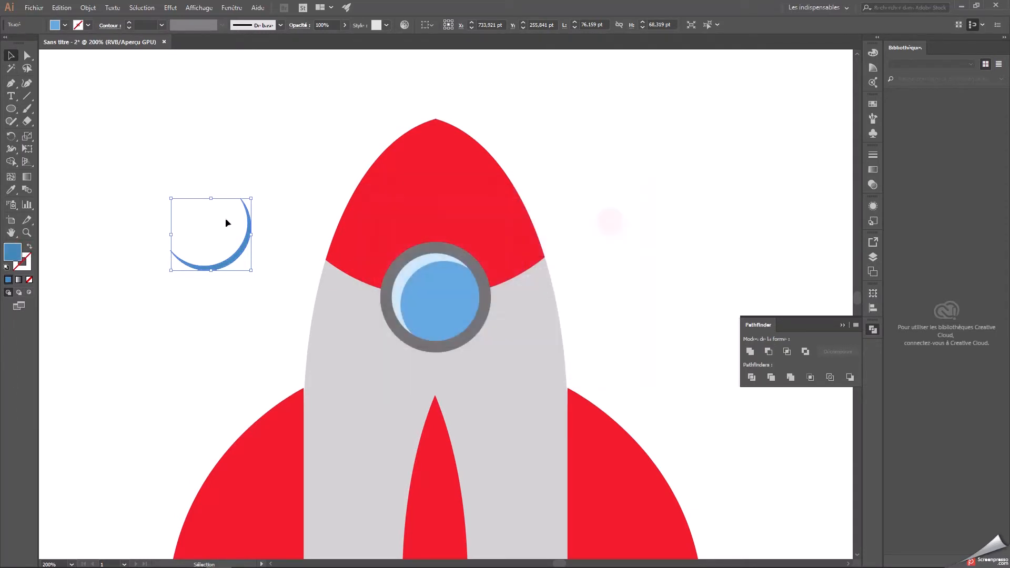
Place the dark crescent along the lower-right inner edge of the porthole glass and fine-tune its position.
drag(244, 248, 470, 316)
click(679, 269)
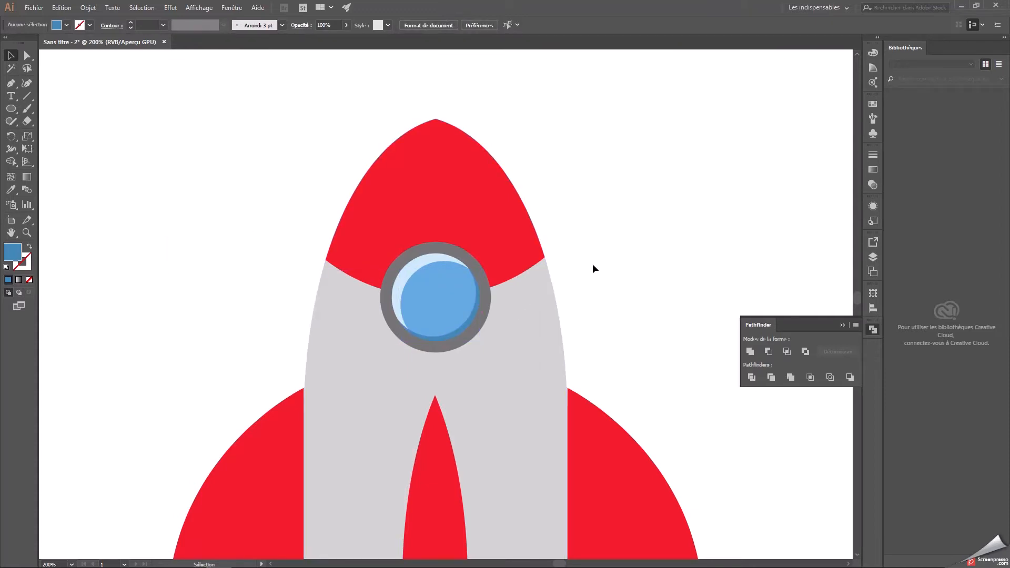
key(ctrl+plus)
key(ctrl+plus)
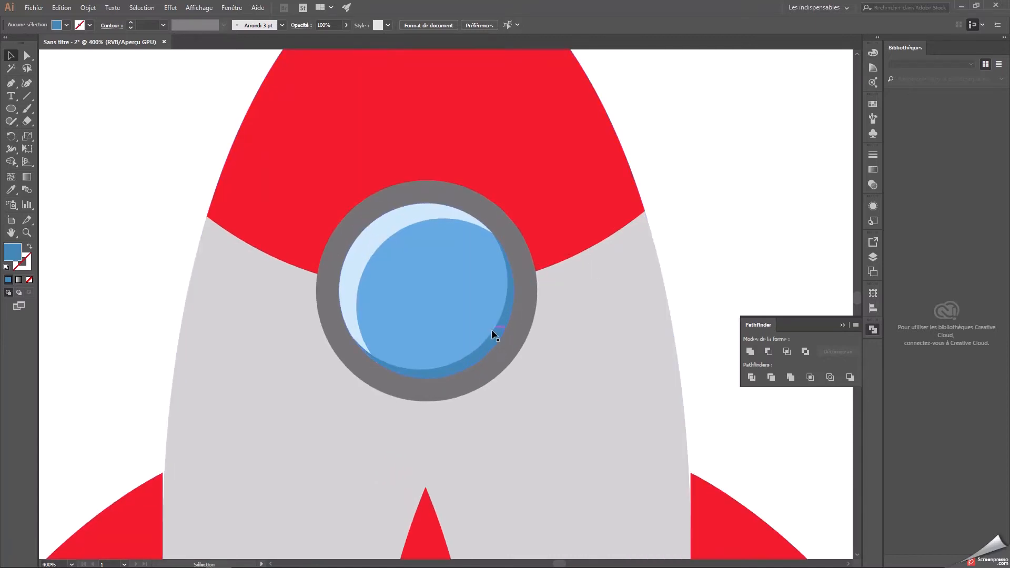
key(ctrl+plus)
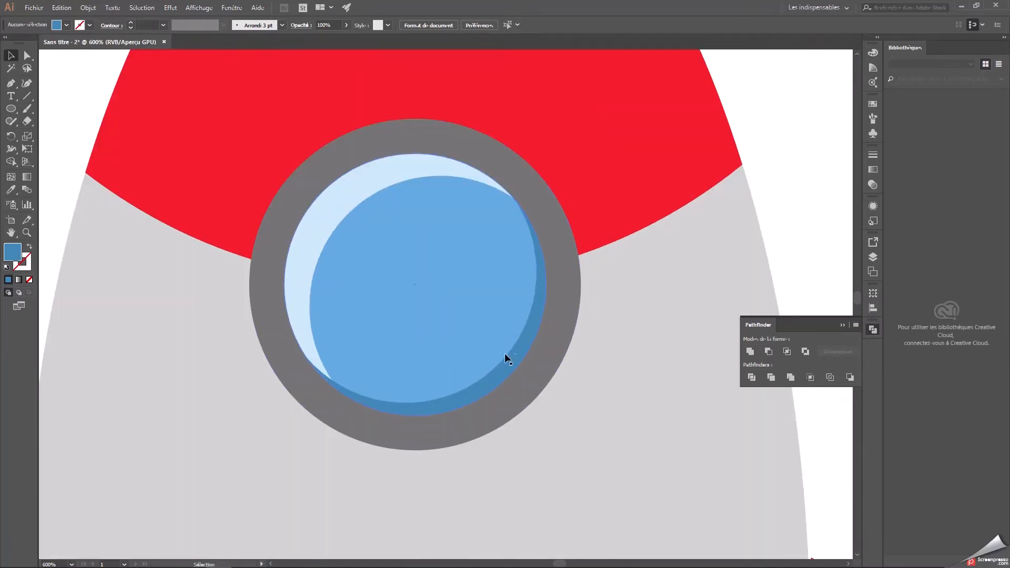
click(519, 374)
click(516, 351)
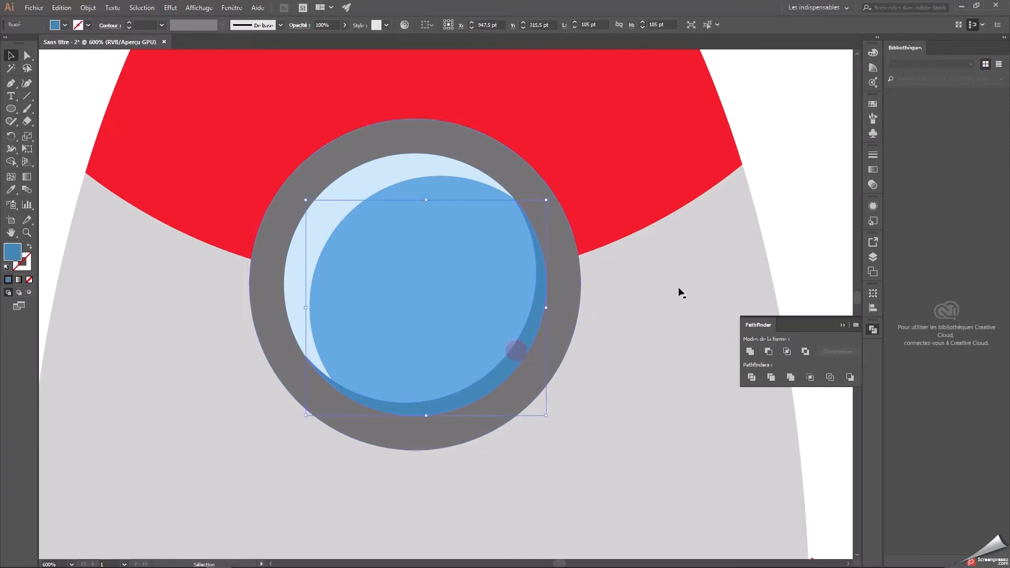
key(Right)
key(Up)
key(Left)
key(Down)
Bring the light crescent to the front so it overlaps the tips of the dark crescent.
click(658, 267)
click(311, 250)
right_click(312, 251)
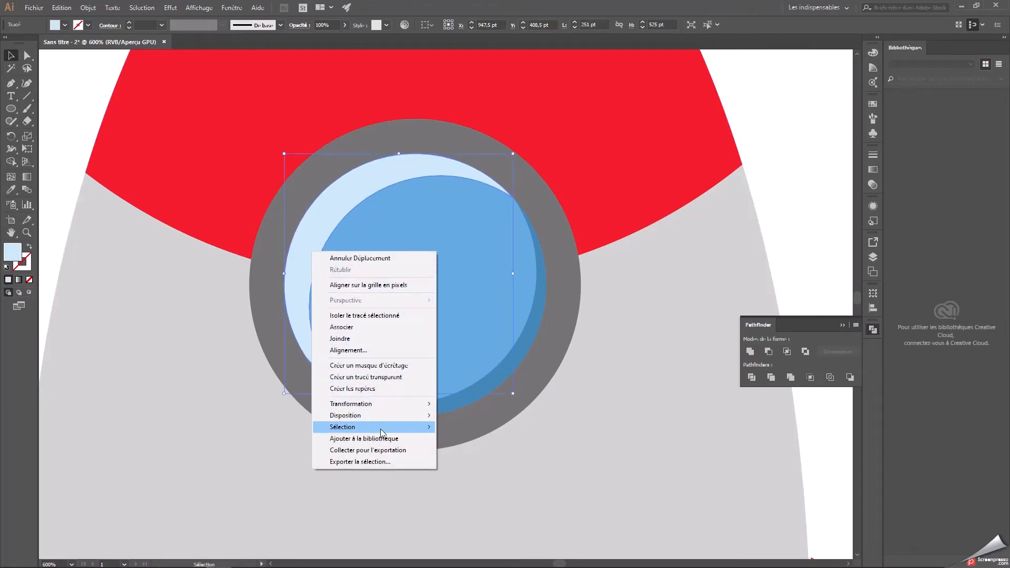
mouse_move(393, 415)
click(464, 415)
click(588, 350)
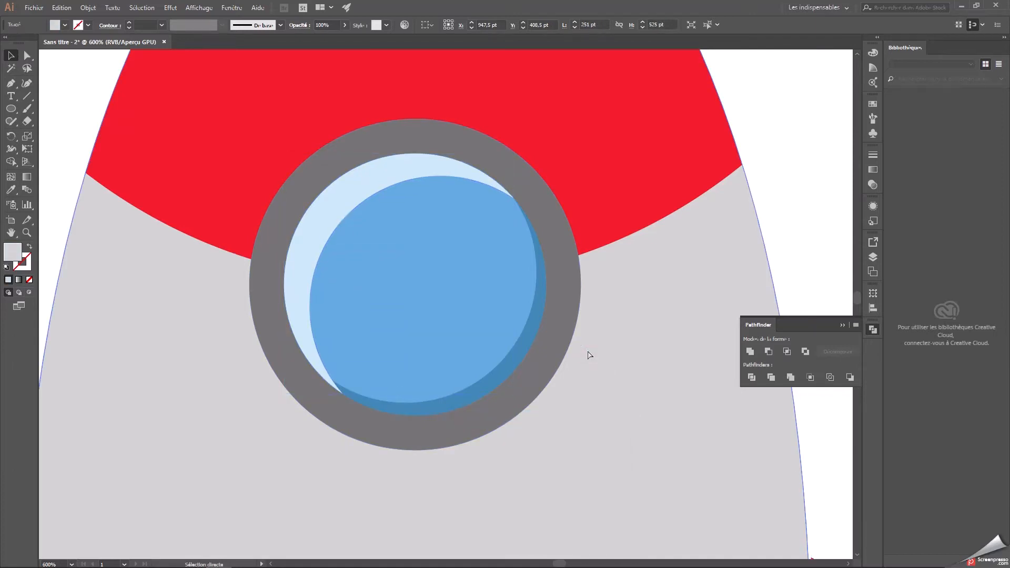
Paste two overlapping copies of the red nose cap beside the rocket, the front one shifted up and left at X 483,106 pt, Y 334,5 pt.
key(ctrl+minus)
key(ctrl+minus)
key(ctrl+minus)
key(ctrl+minus)
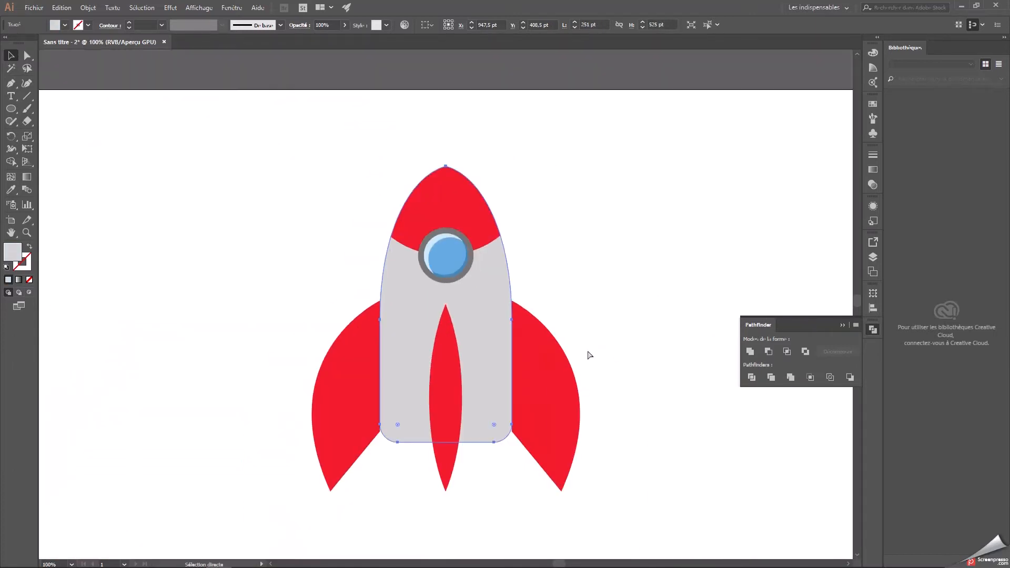
click(600, 295)
drag(630, 364, 625, 327)
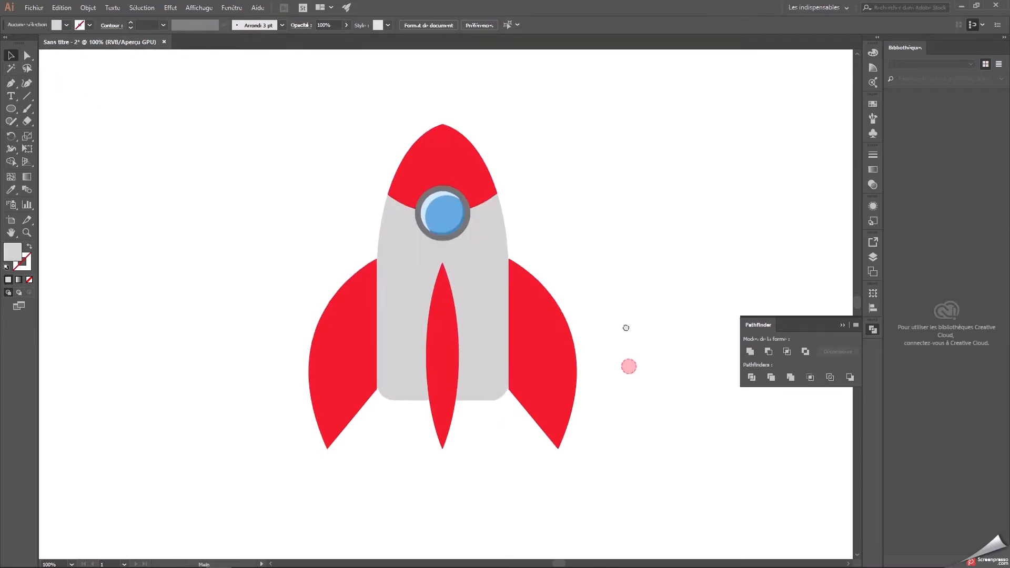
click(475, 174)
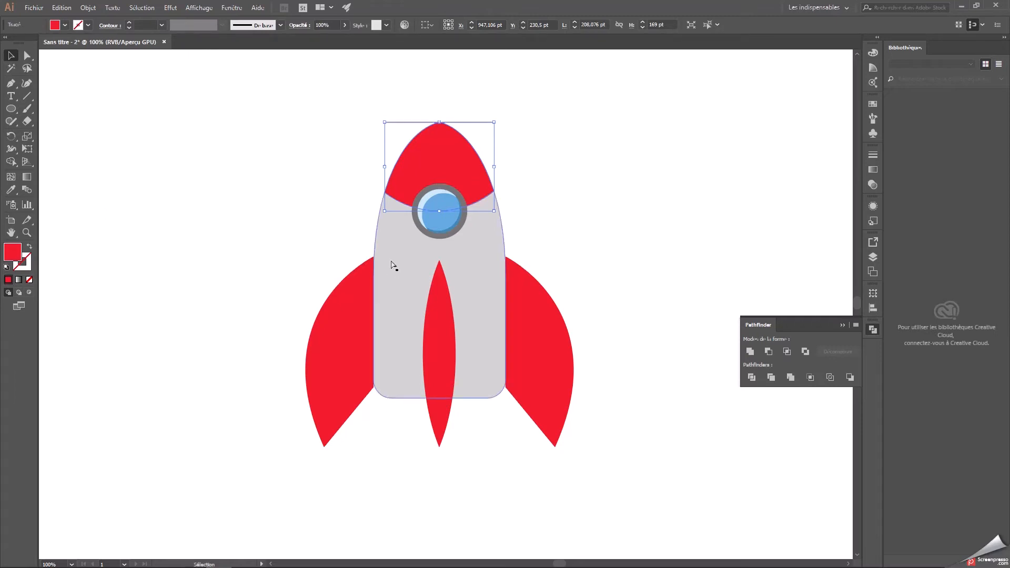
key(ctrl+v)
drag(470, 303, 226, 223)
key(a)
key(ctrl+v)
drag(434, 308, 181, 221)
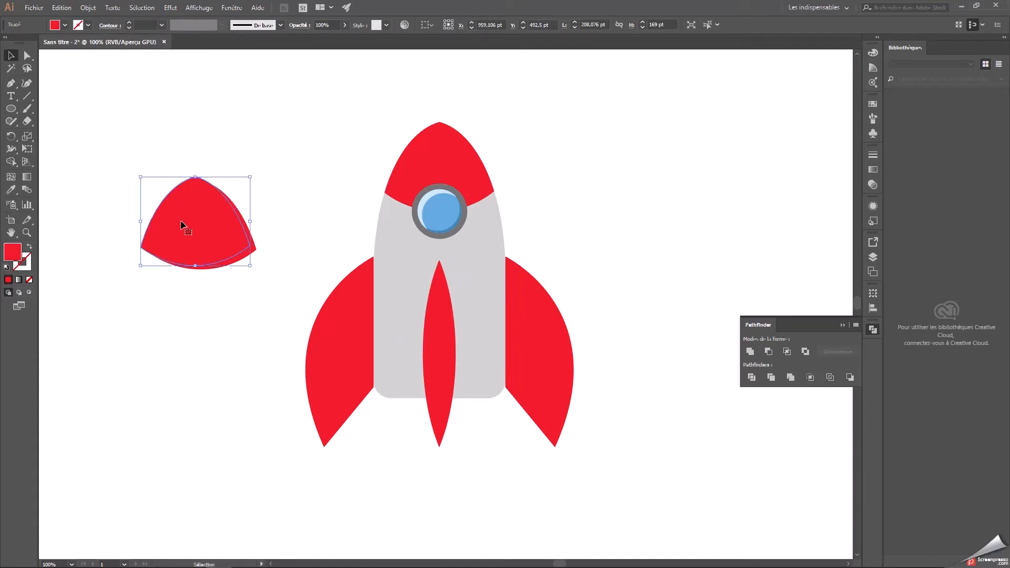
Subtract the front nose cap copy from the back one with Pathfinder to leave a thin shadow sliver.
click(267, 295)
click(260, 254)
click(219, 223)
drag(269, 281, 187, 220)
click(767, 355)
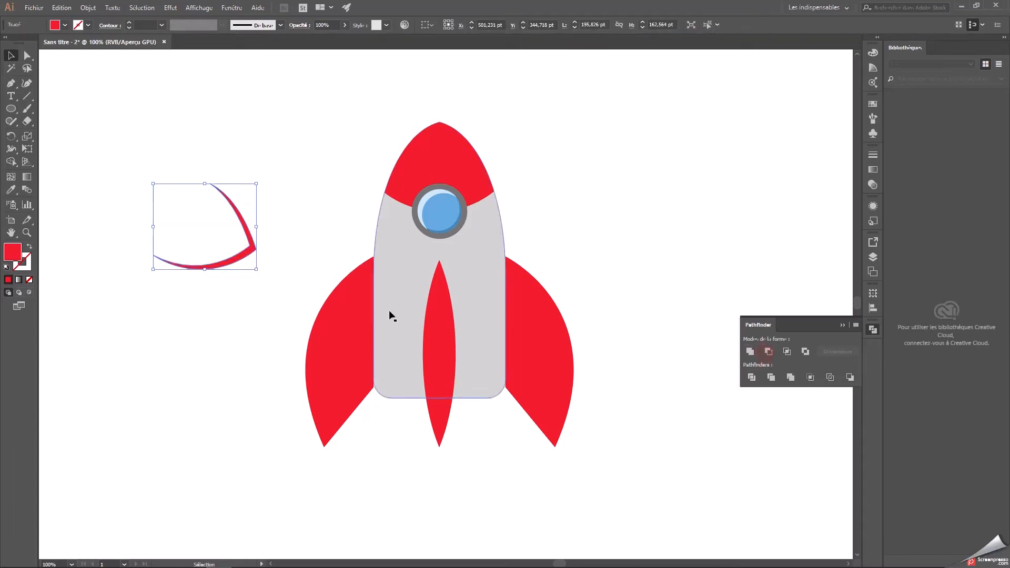
Fill the nose cap shadow sliver with dark red 9b1616 and place it along the nose cap's right and lower edges.
right_click(371, 314)
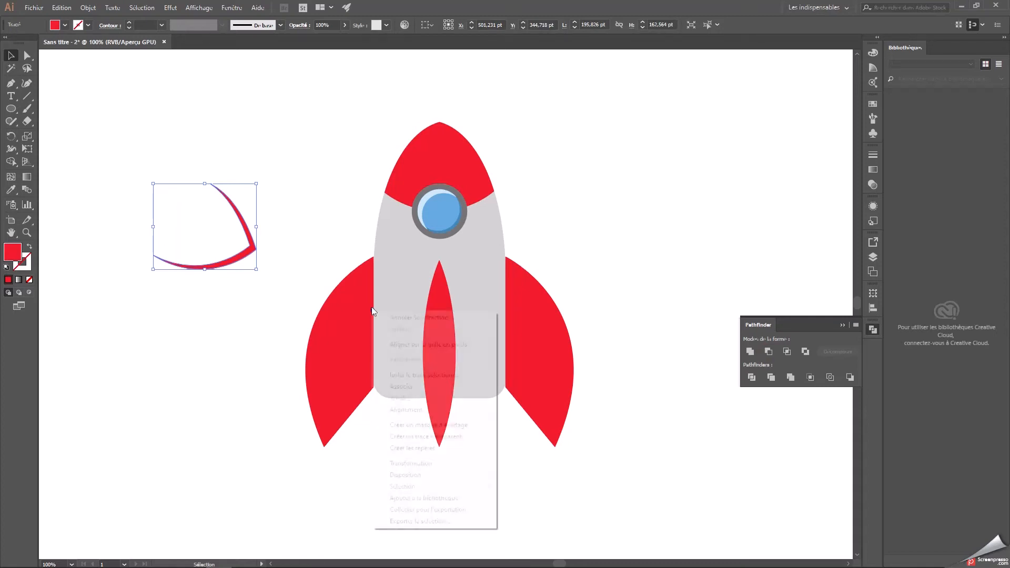
click(212, 305)
click(207, 263)
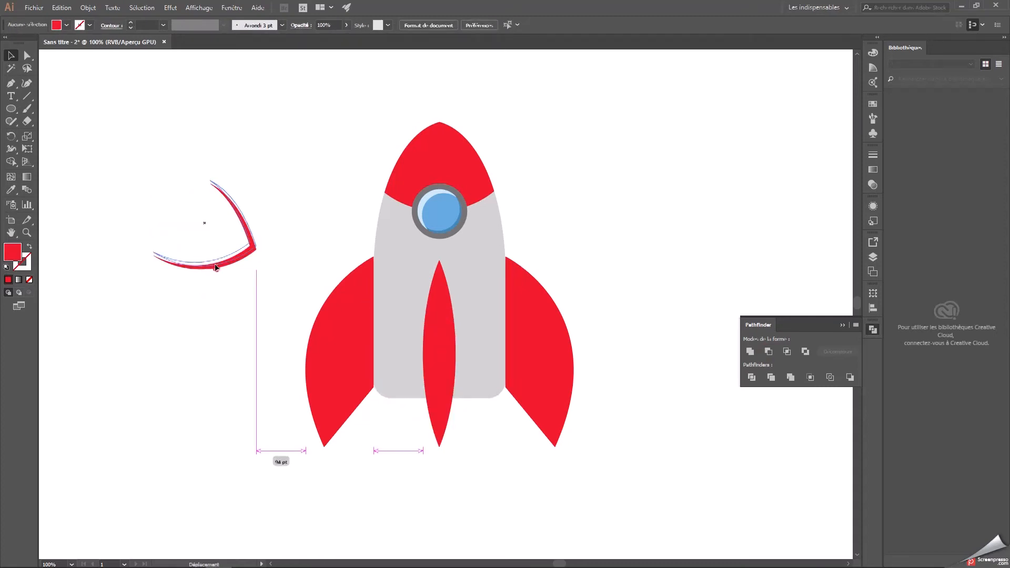
double_click(19, 256)
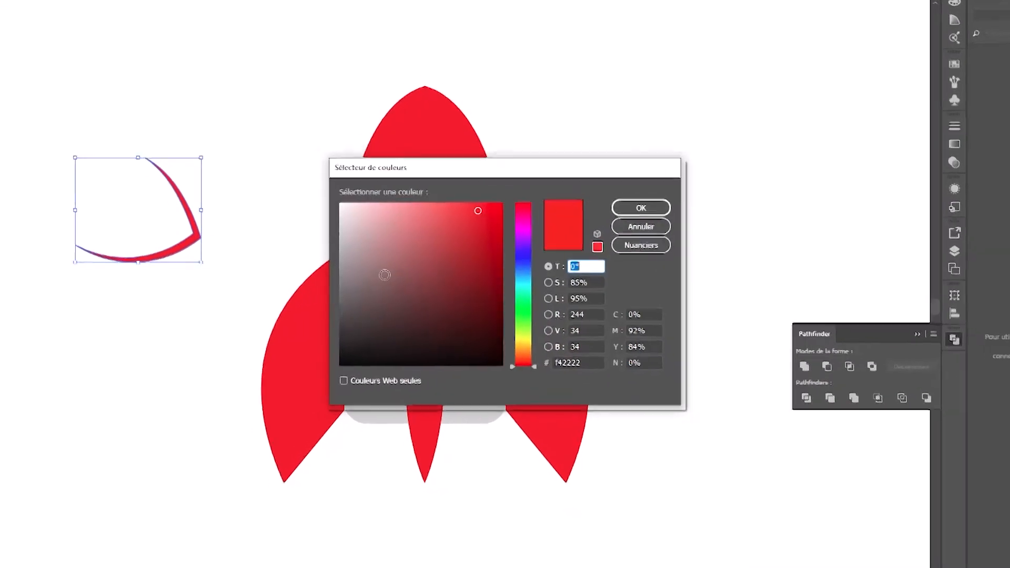
click(472, 260)
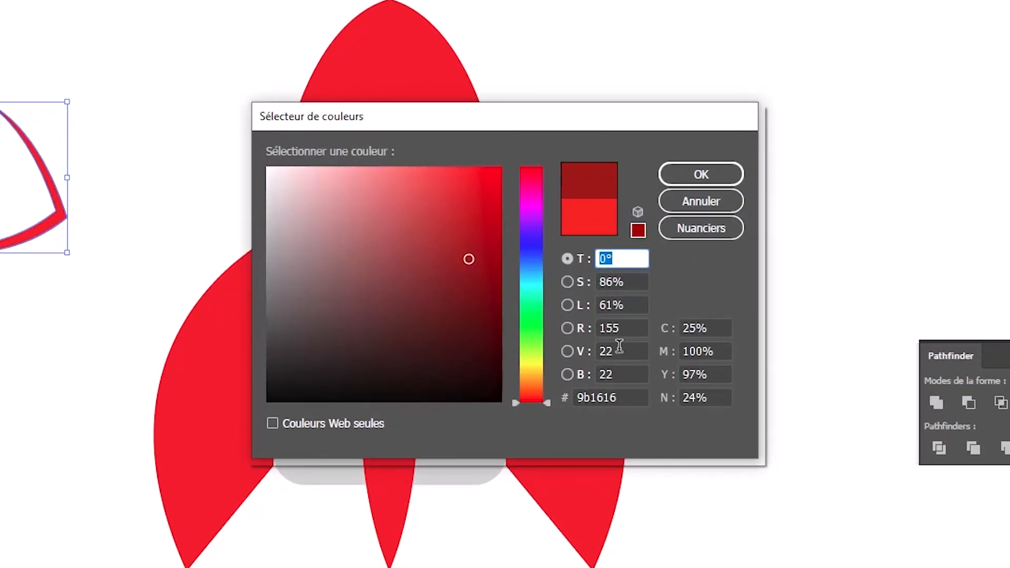
double_click(625, 397)
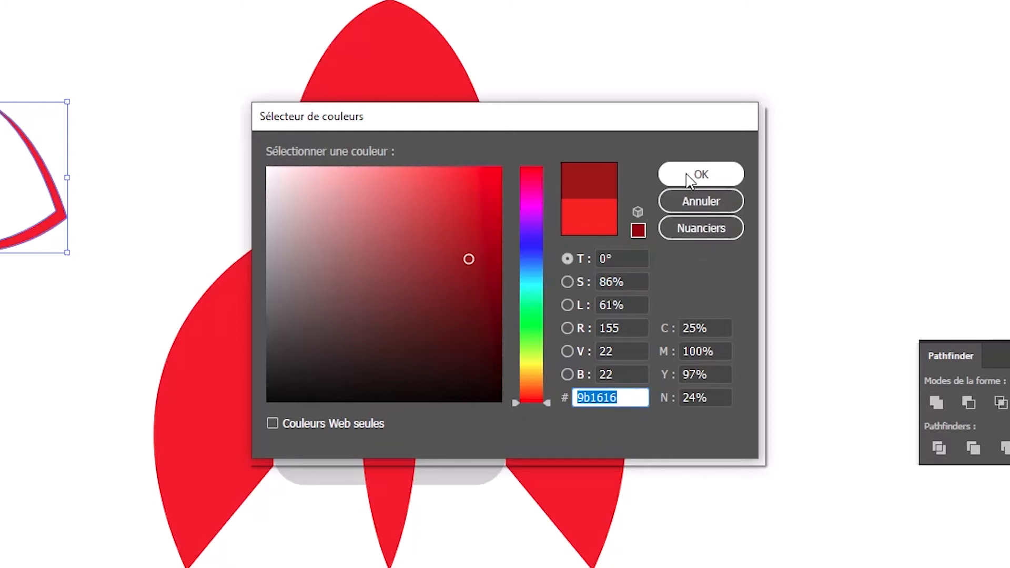
click(690, 179)
drag(62, 213, 475, 115)
click(627, 126)
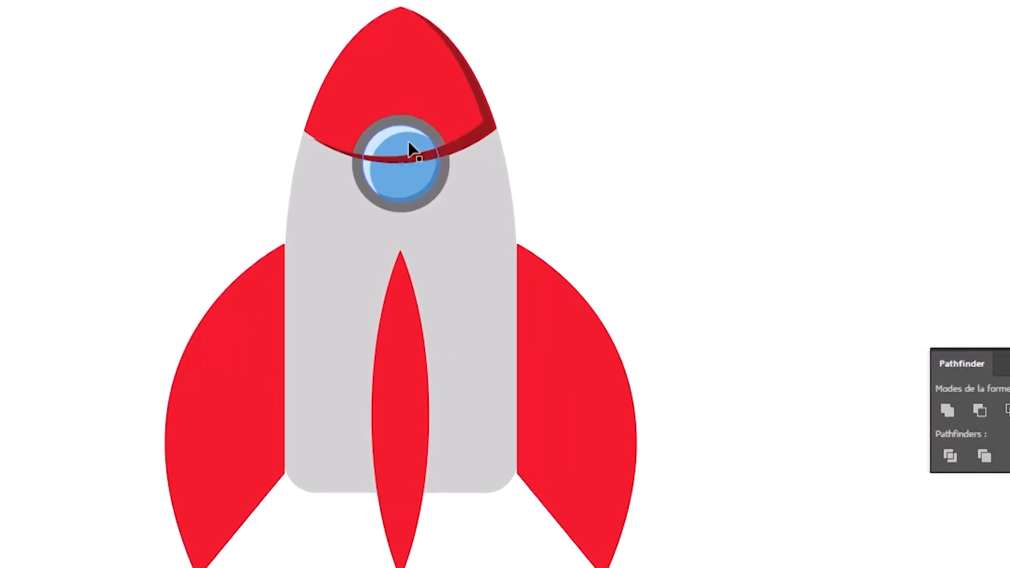
Arrange all the porthole shapes in front of the dark red nose cap shadow.
click(378, 139)
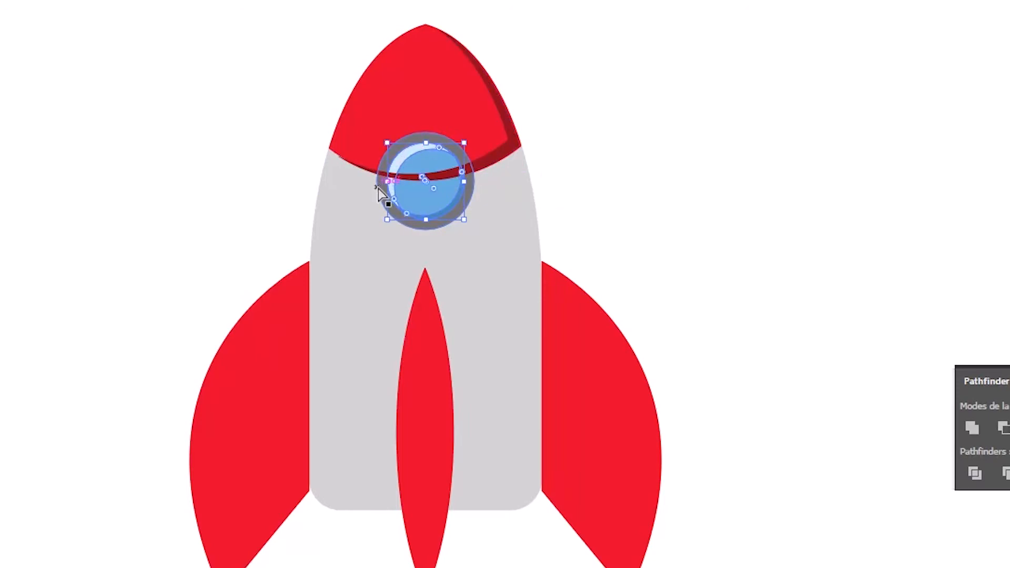
key(ctrl+plus)
click(528, 349)
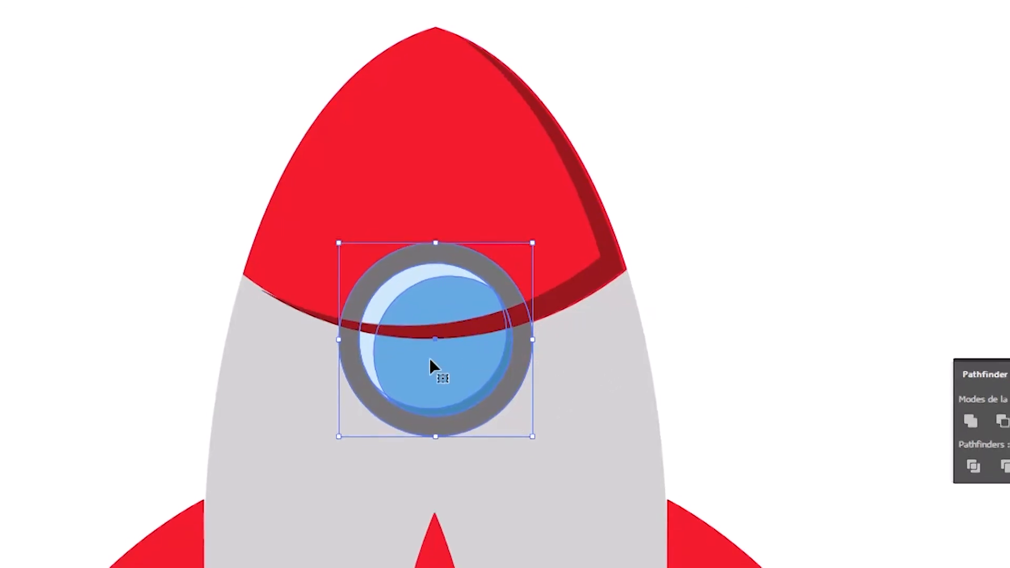
right_click(434, 322)
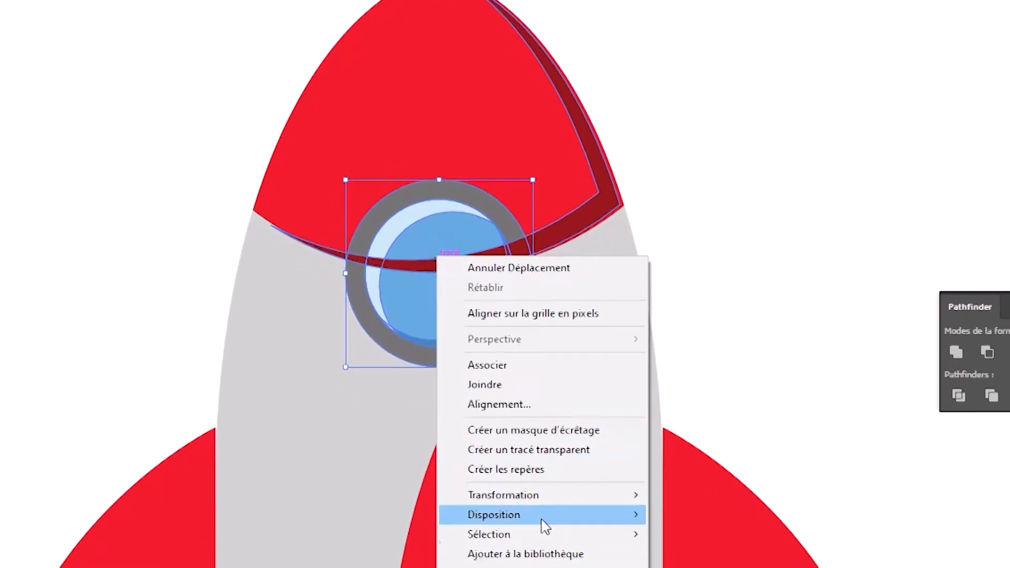
mouse_move(539, 515)
click(699, 515)
click(750, 234)
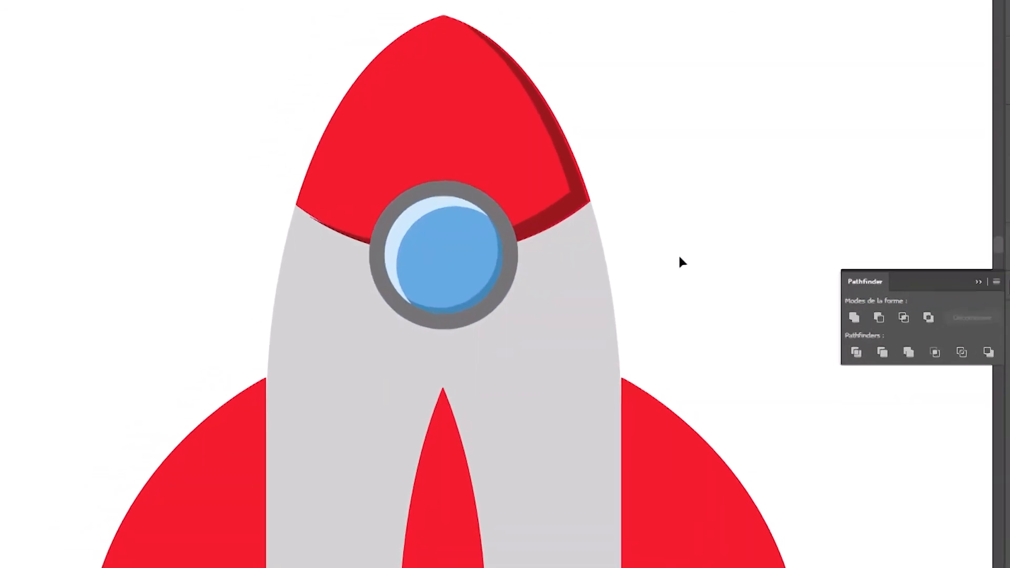
Nudge the dark red shadow slightly right and down to line up with the nose cap's outer edge.
click(576, 195)
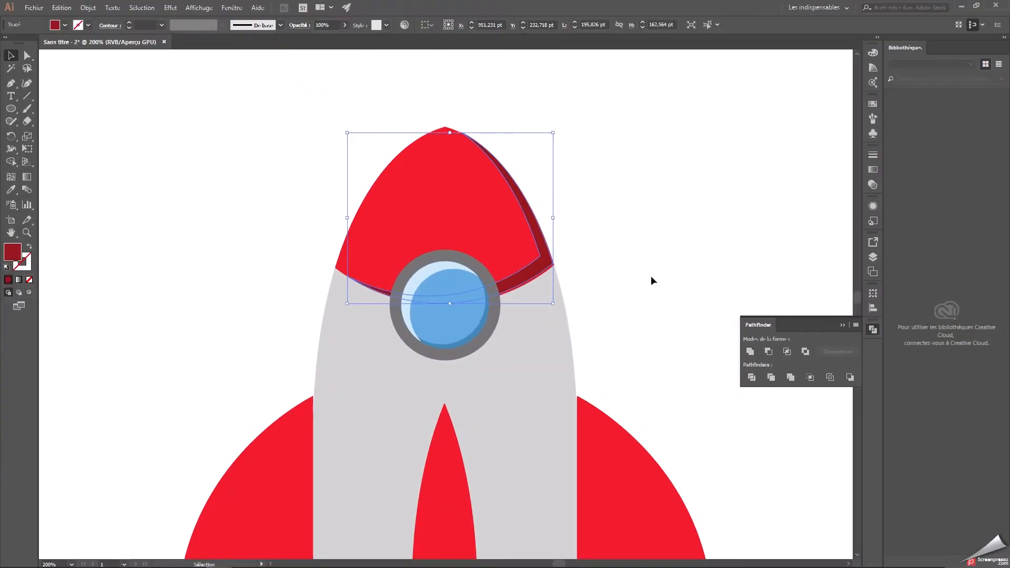
key(Right)
key(Down)
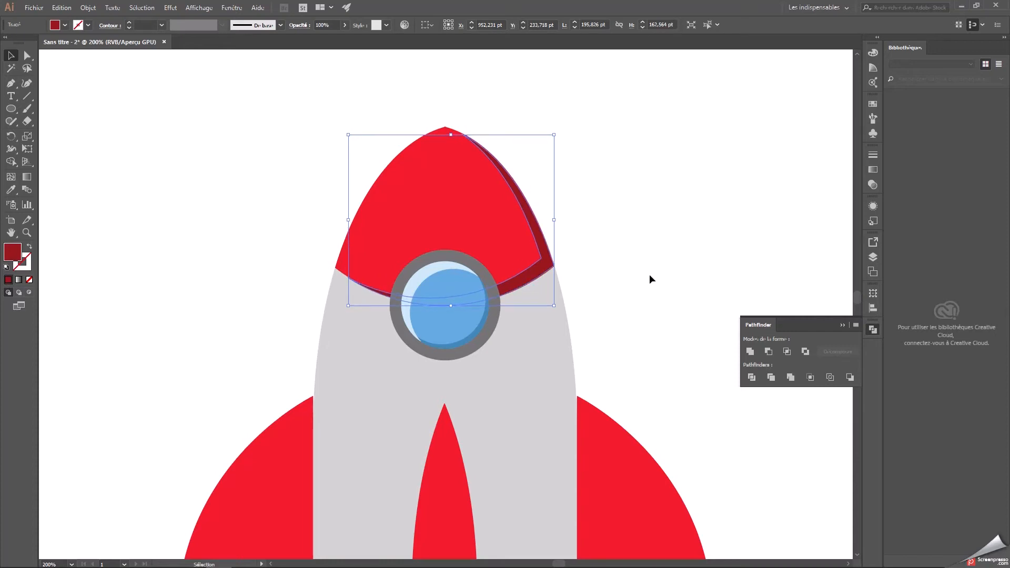
click(675, 273)
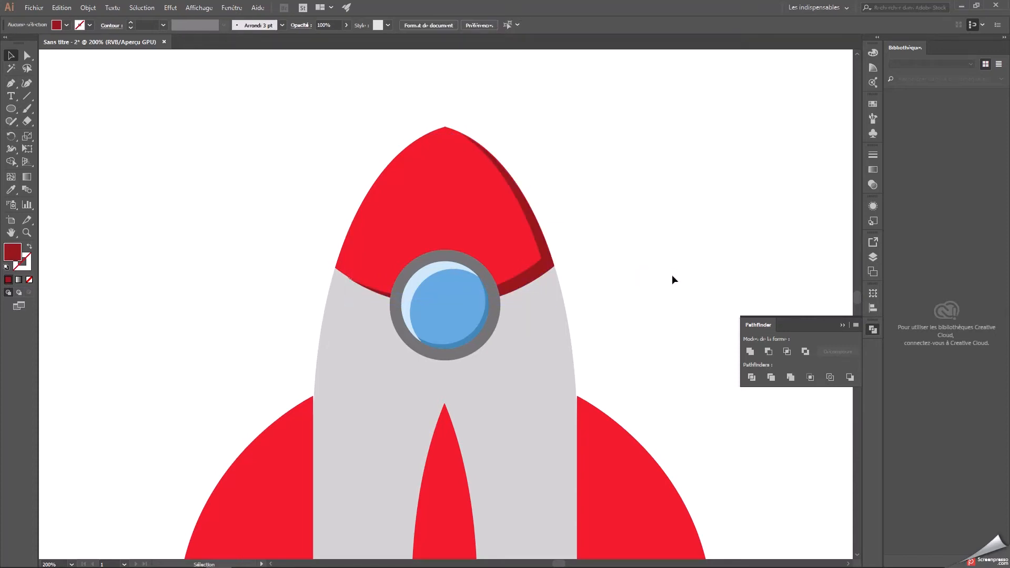
click(526, 285)
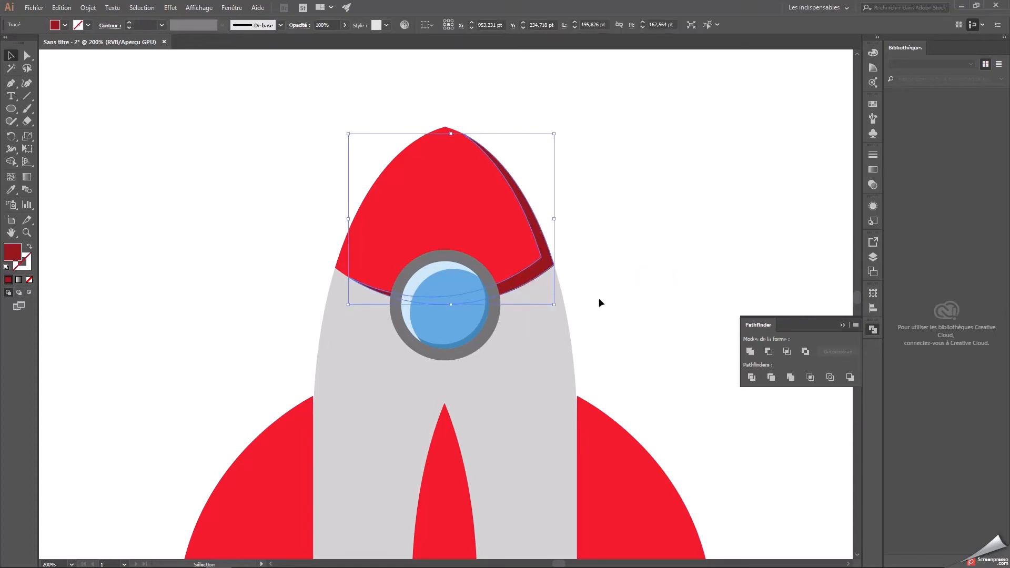
click(628, 289)
key(ctrl+minus)
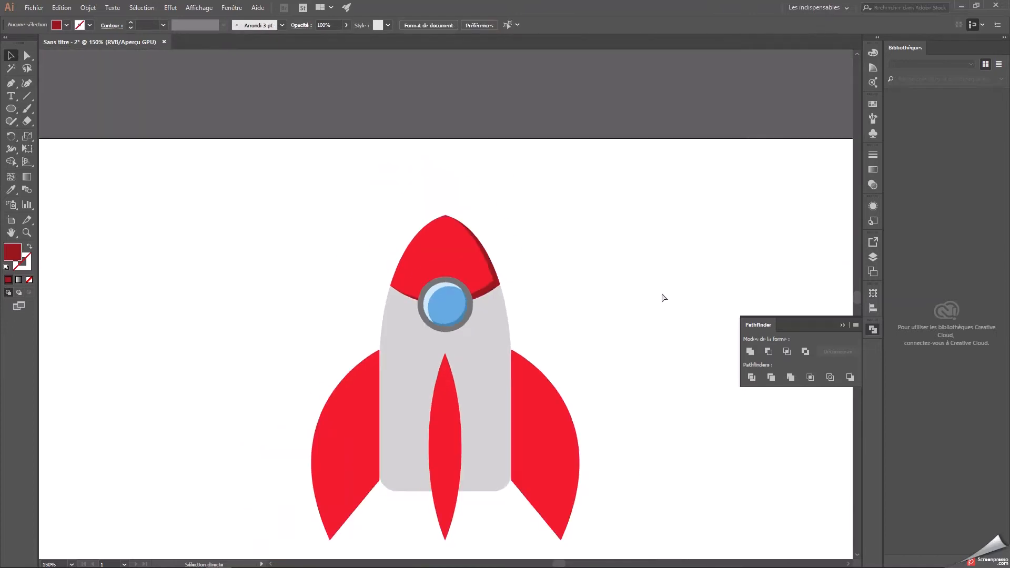
scroll(660, 299, down, 5)
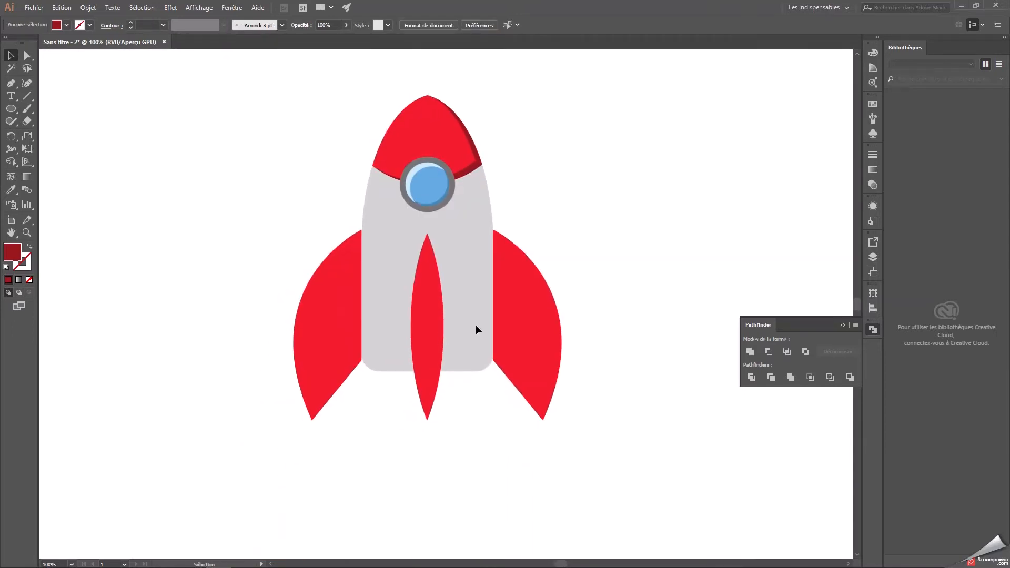
Paste two overlapping copies of the grey body beside the rocket, the front one shifted slightly up from the back one.
click(479, 354)
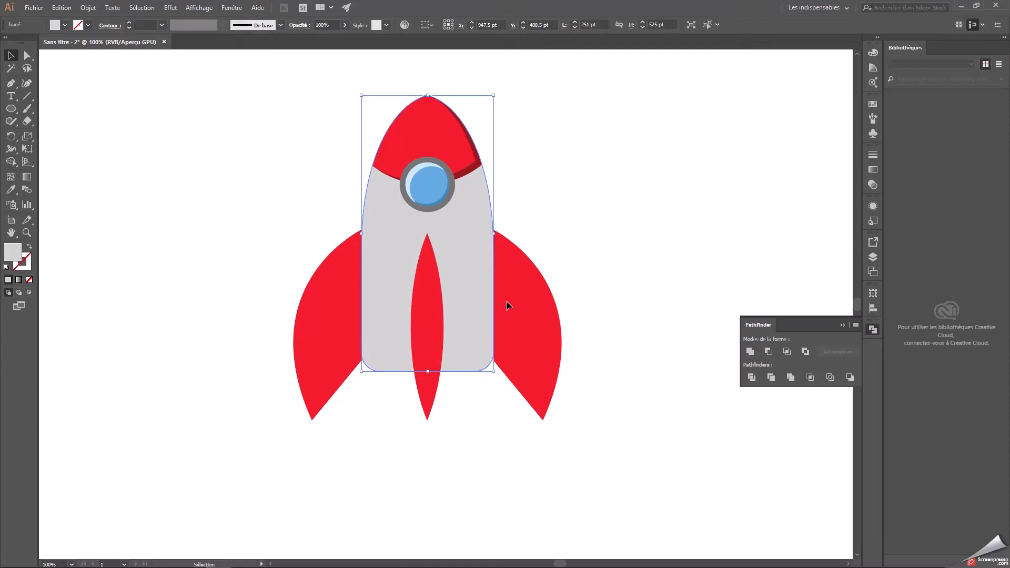
right_click(478, 279)
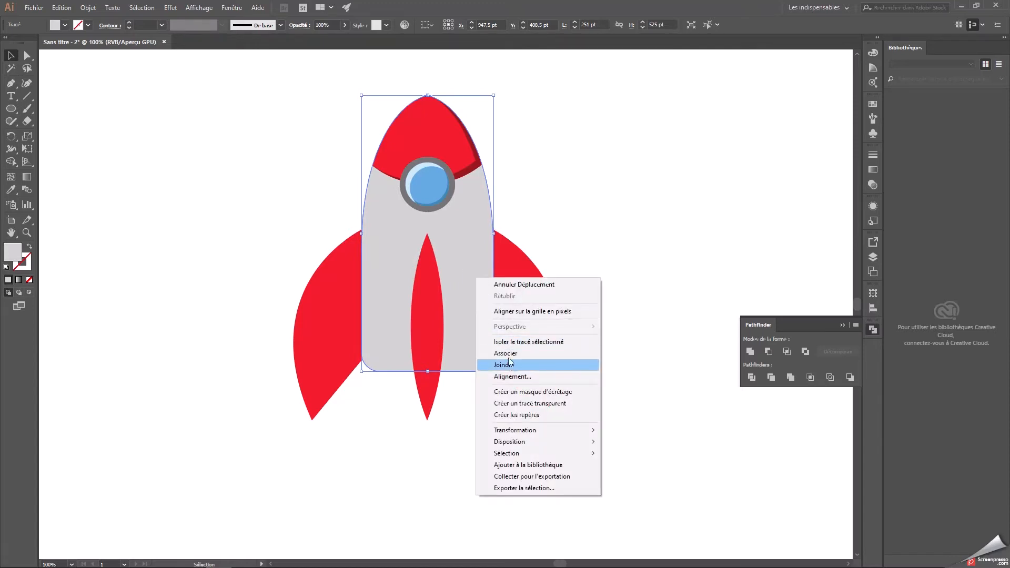
click(457, 279)
drag(453, 239, 640, 273)
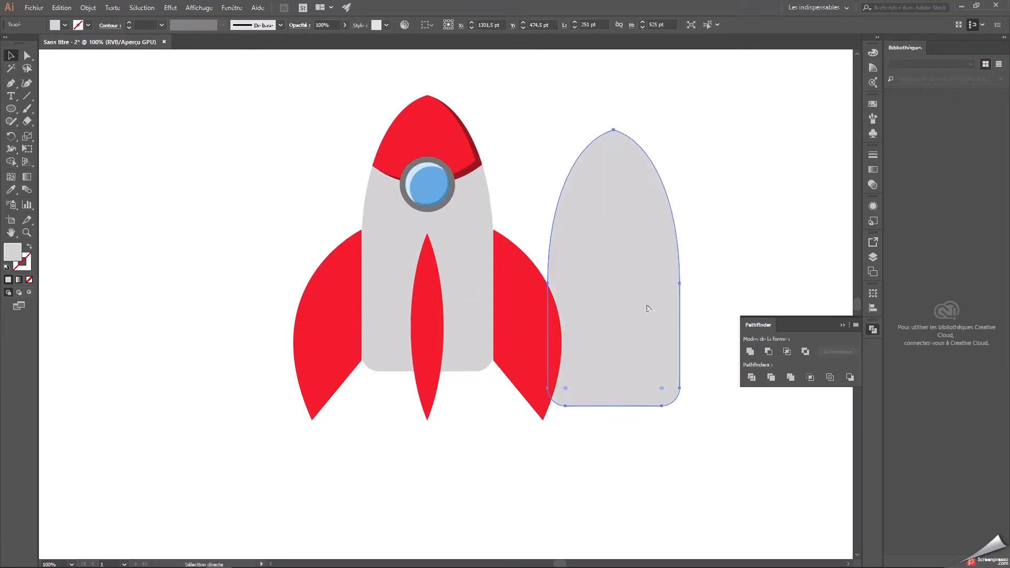
key(ctrl+v)
drag(470, 286, 632, 242)
click(736, 279)
Subtract the front body copy from the back one with Pathfinder to leave a thin shadow sliver.
drag(714, 423, 663, 295)
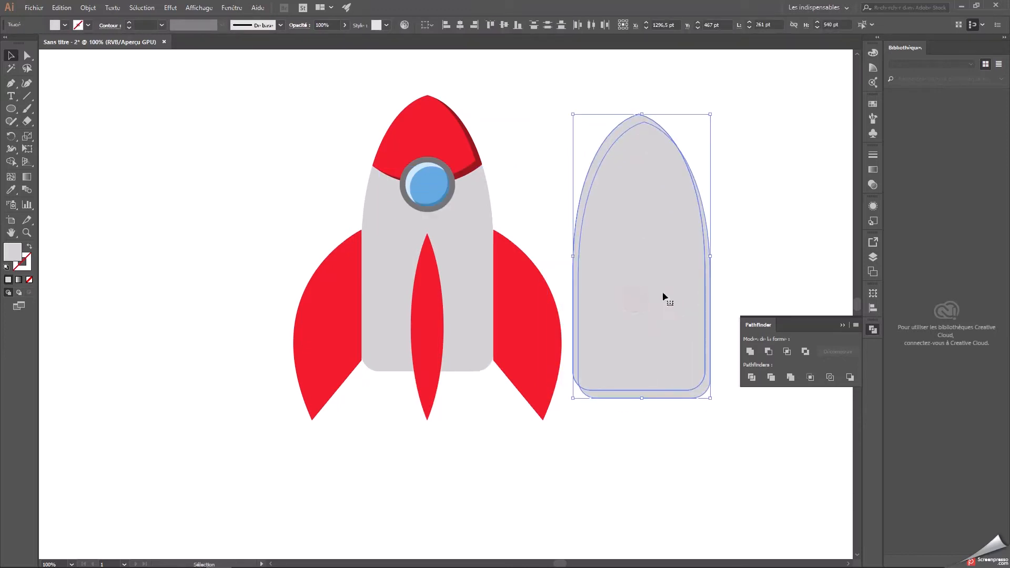
click(766, 352)
click(759, 265)
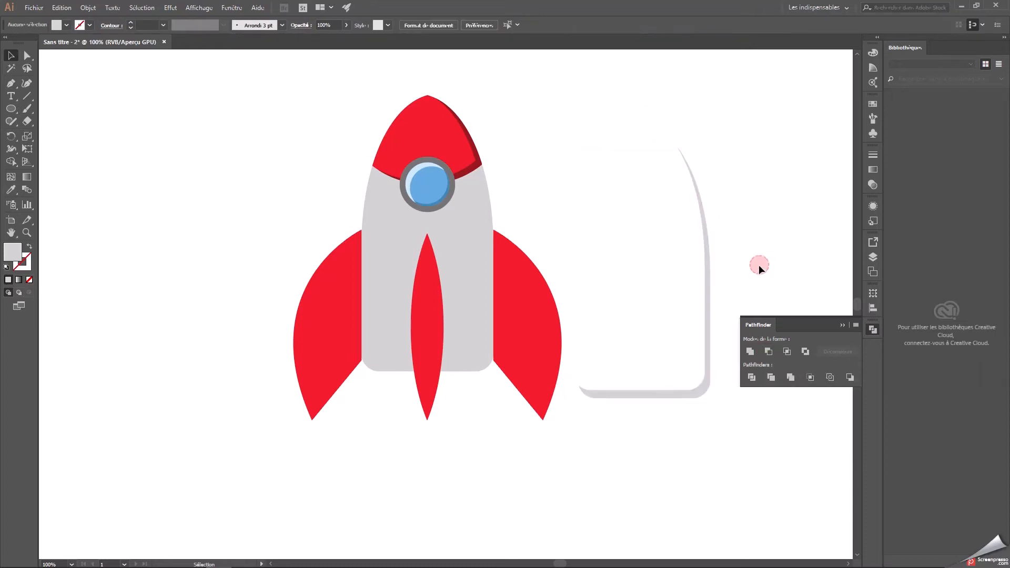
Fill the body shadow sliver with the darker grey afafaf.
click(708, 275)
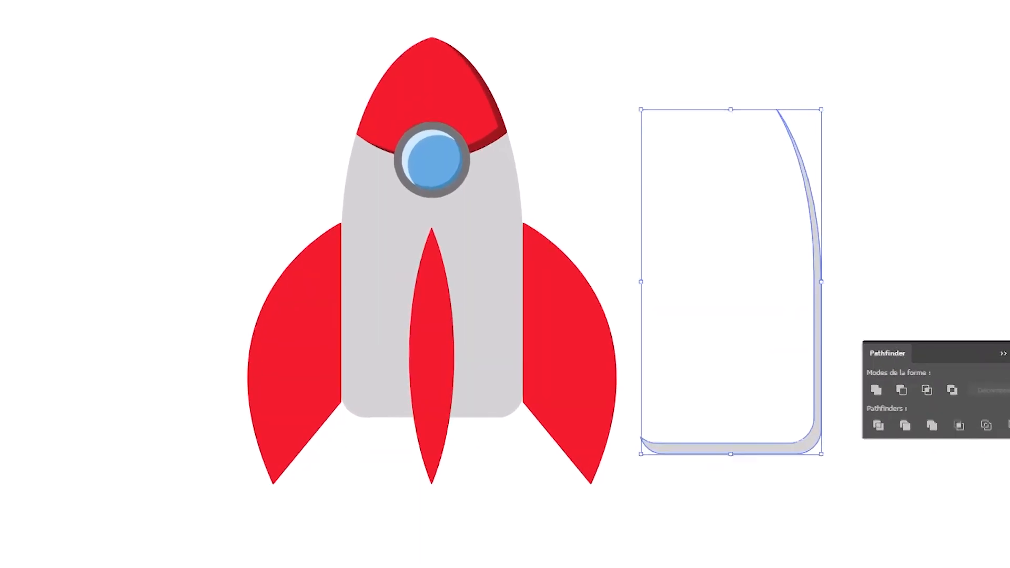
click(359, 263)
drag(360, 262, 347, 270)
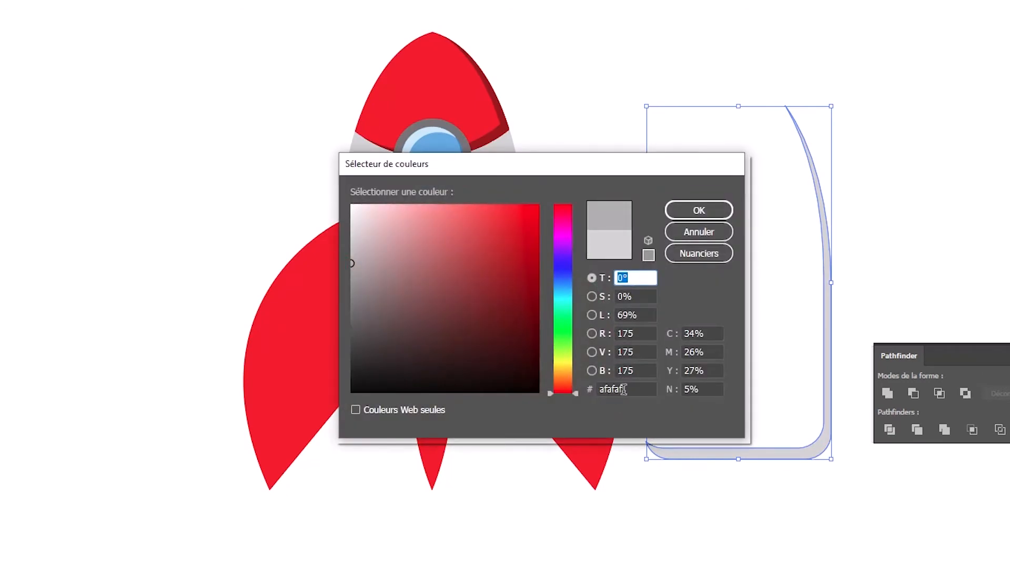
click(724, 211)
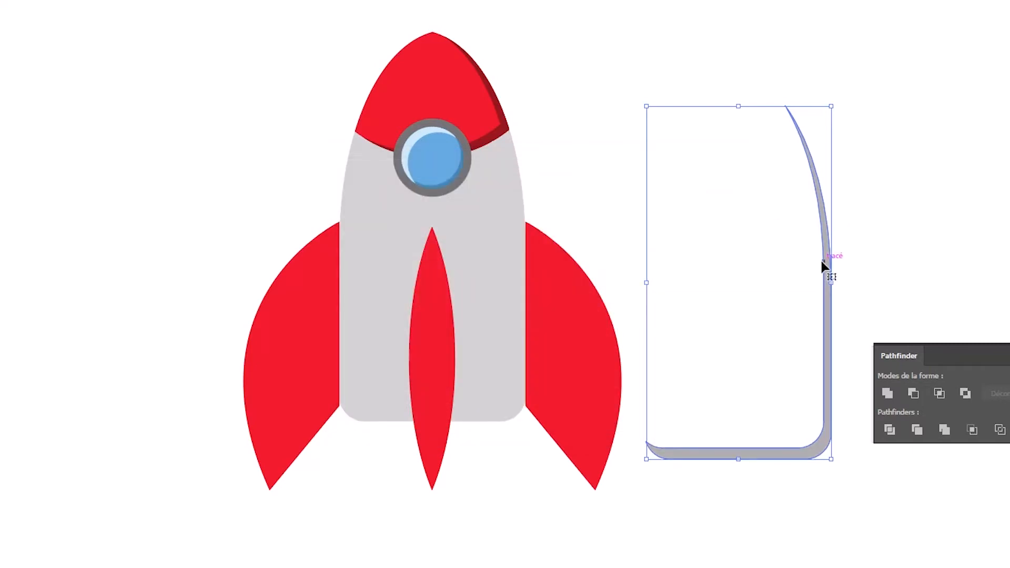
Place the grey shadow along the body's right and bottom edges and undo the extra shift to the right.
drag(824, 262, 519, 226)
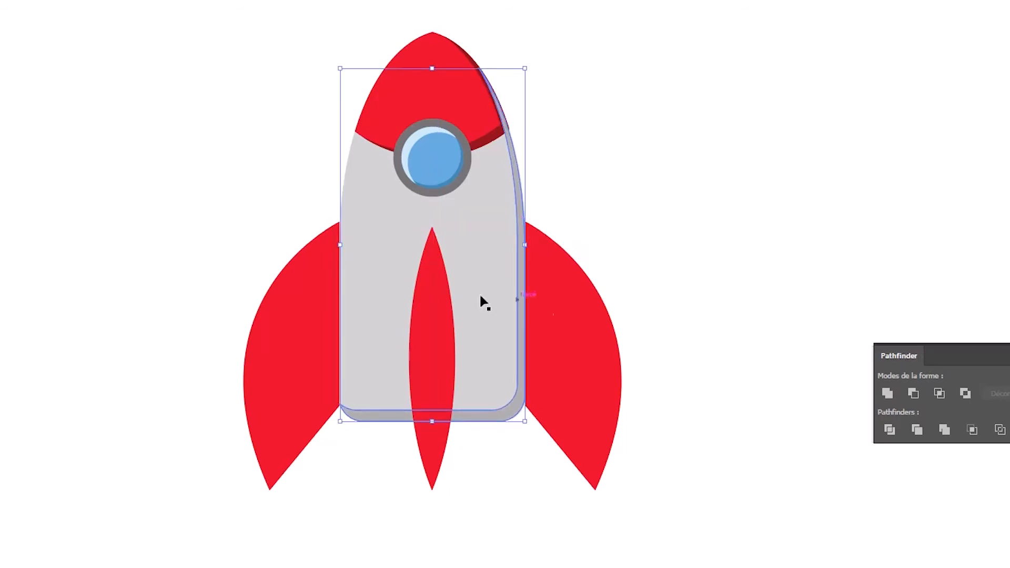
click(519, 238)
key(a)
key(ctrl+plus)
click(586, 226)
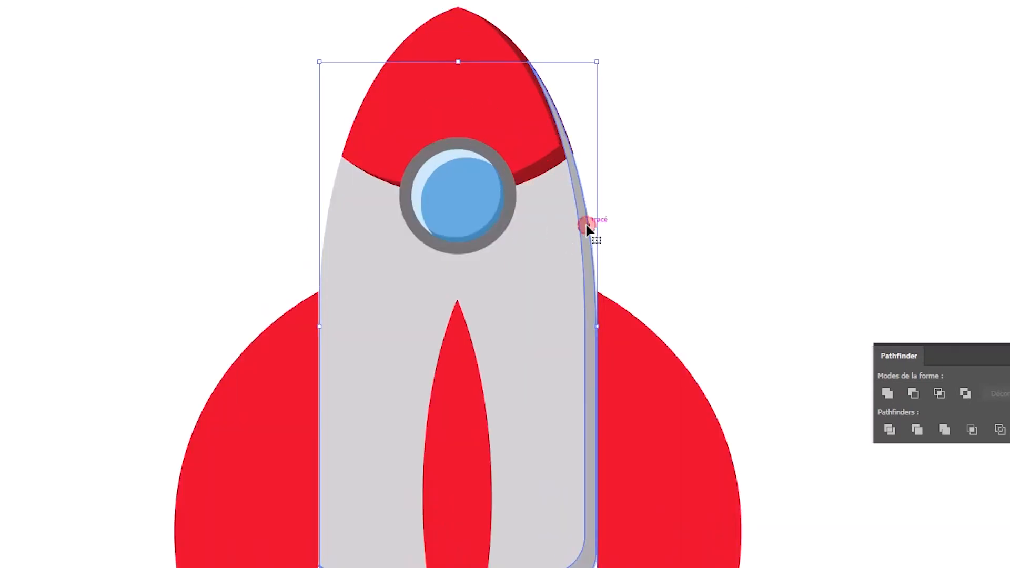
drag(579, 229, 585, 228)
key(ctrl+z)
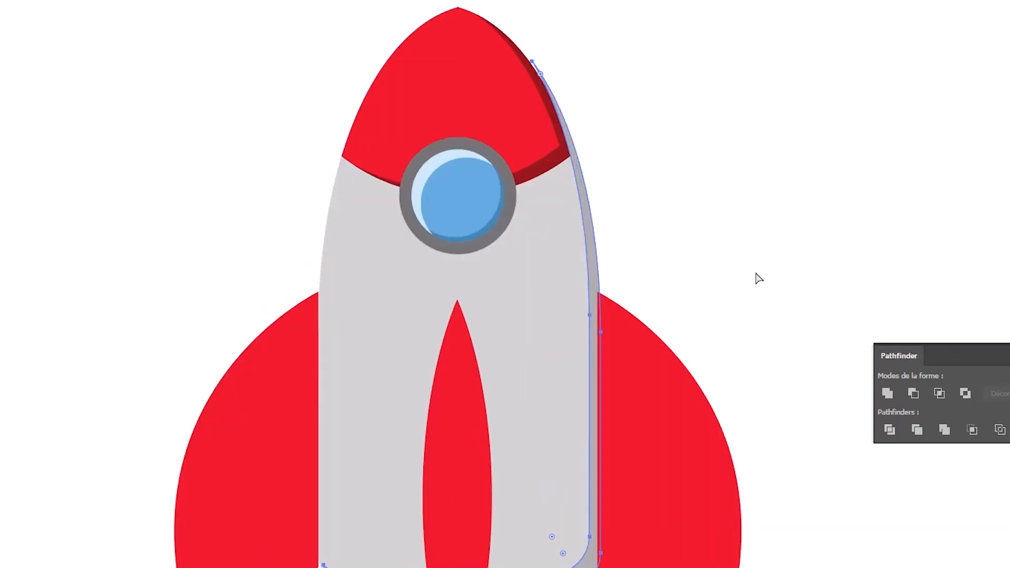
Send the grey body and its shadow backward so they sit behind the nose cap and the central fin.
shift+click(523, 318)
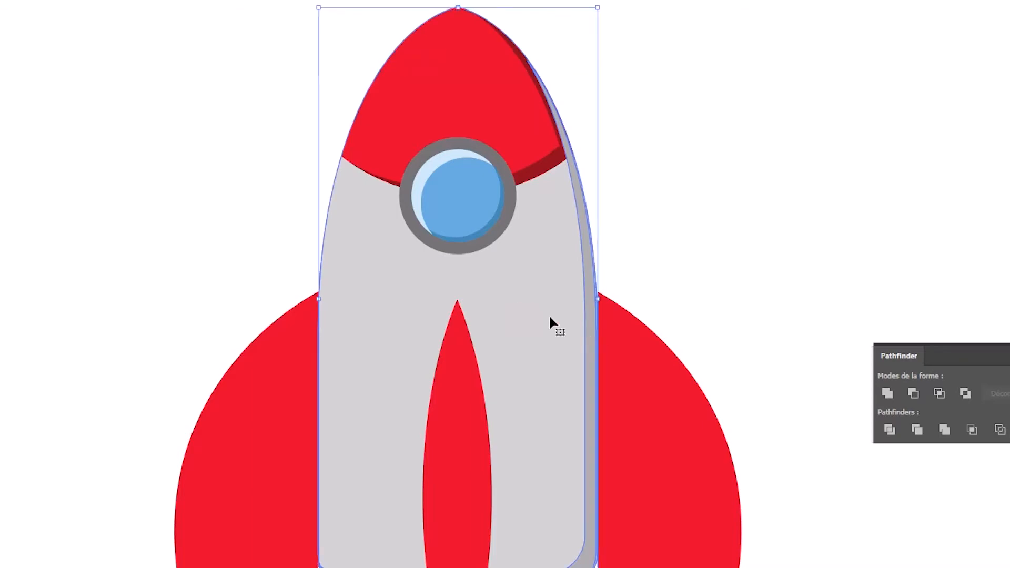
right_click(508, 317)
mouse_move(582, 540)
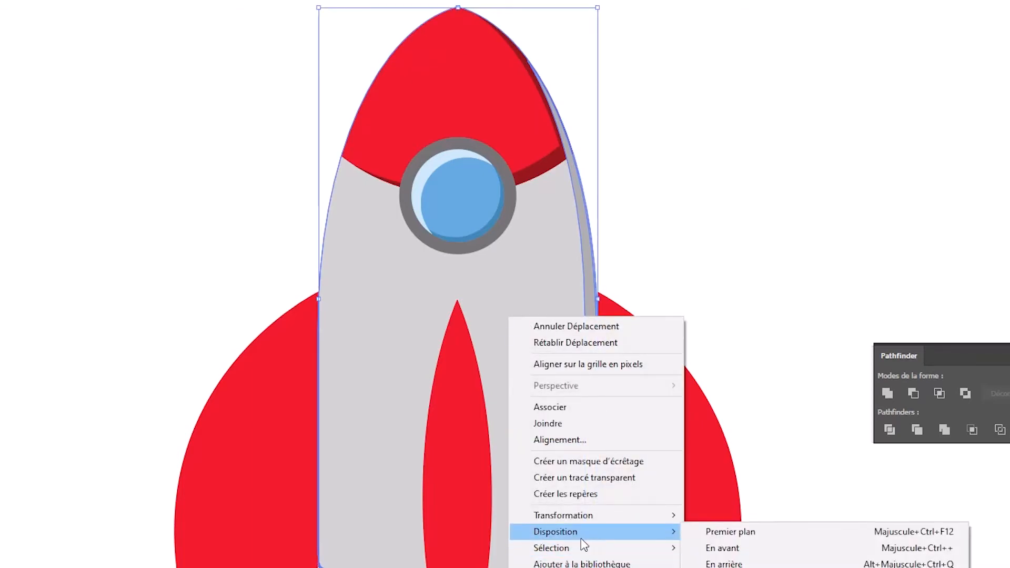
click(724, 564)
click(748, 333)
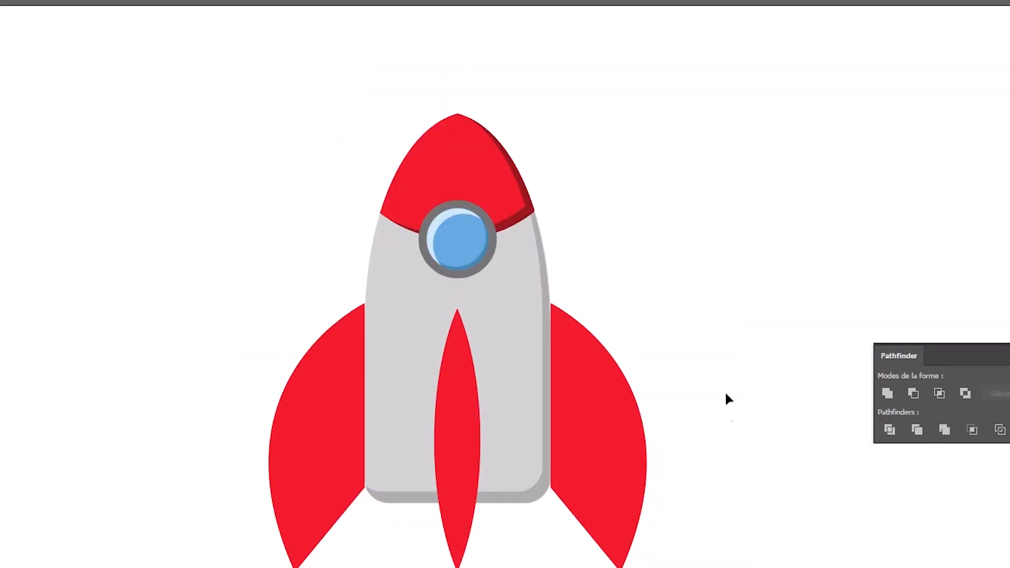
Paste two overlapping nose cap copies beside the rocket, the second shifted right and down at X 639,106 pt, Y 265,5 pt, and select both.
click(492, 188)
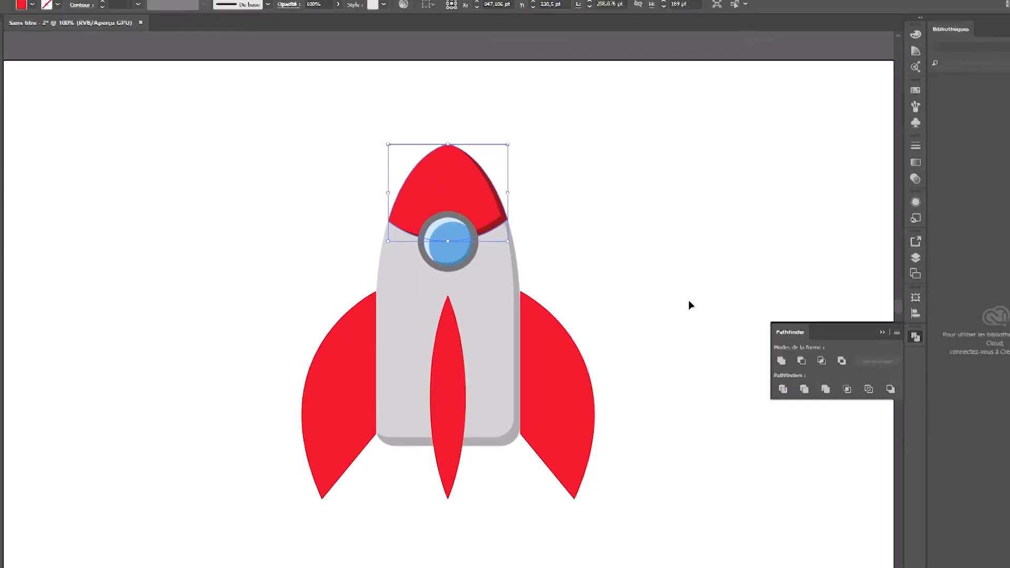
key(ctrl+v)
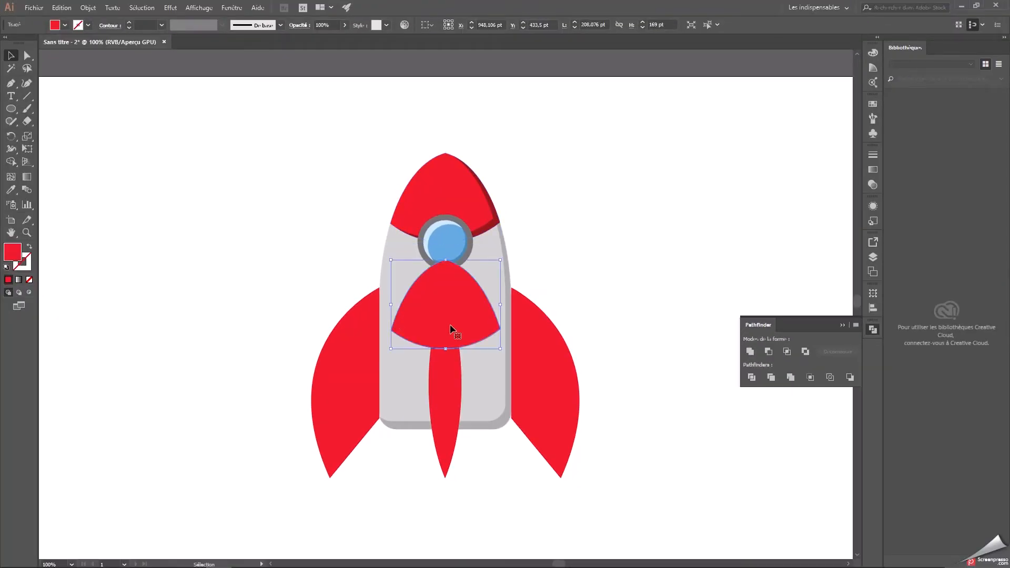
drag(450, 330, 319, 289)
drag(444, 310, 279, 220)
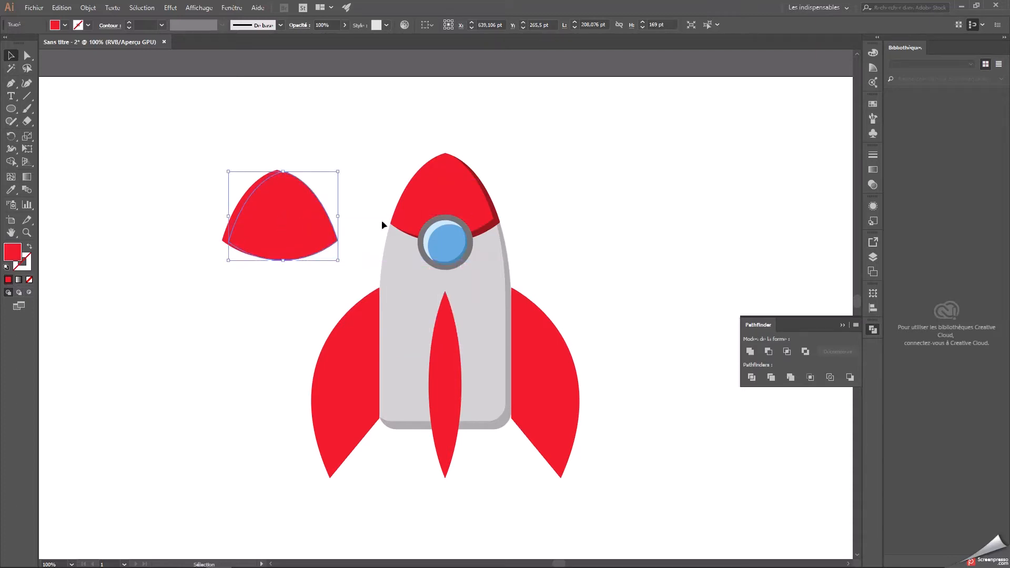
click(342, 153)
drag(213, 146, 298, 289)
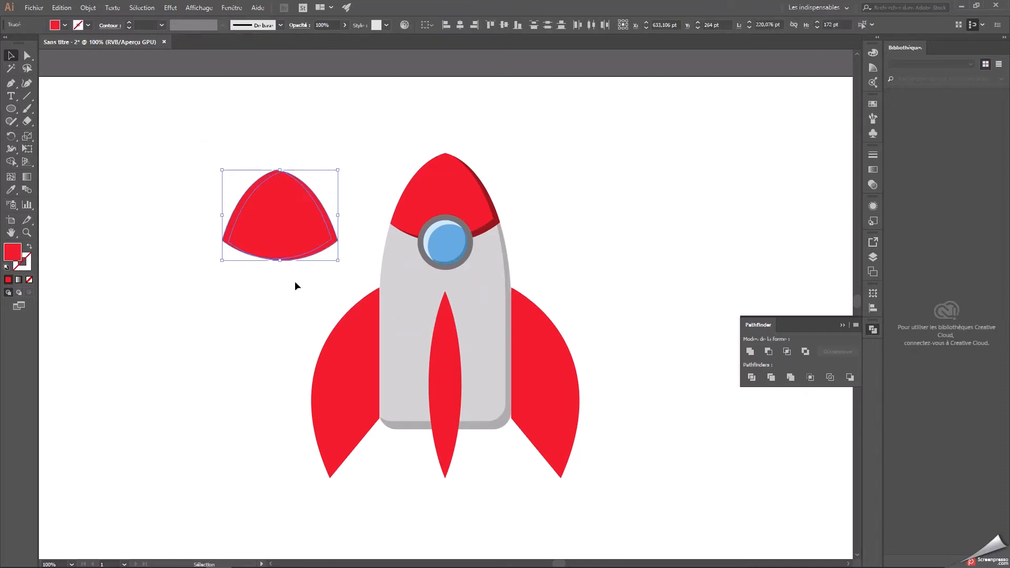
click(219, 192)
click(263, 198)
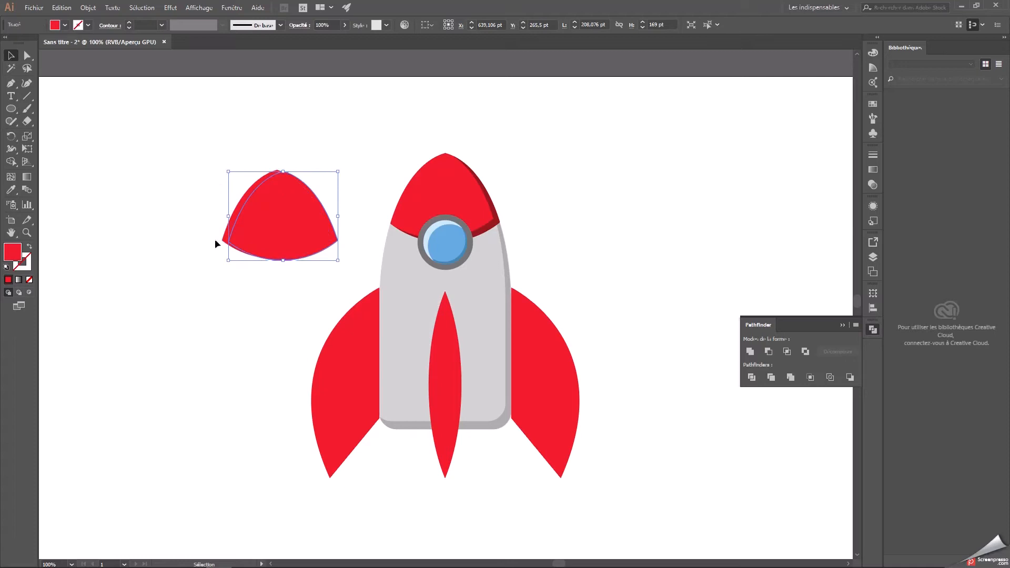
shift+click(235, 212)
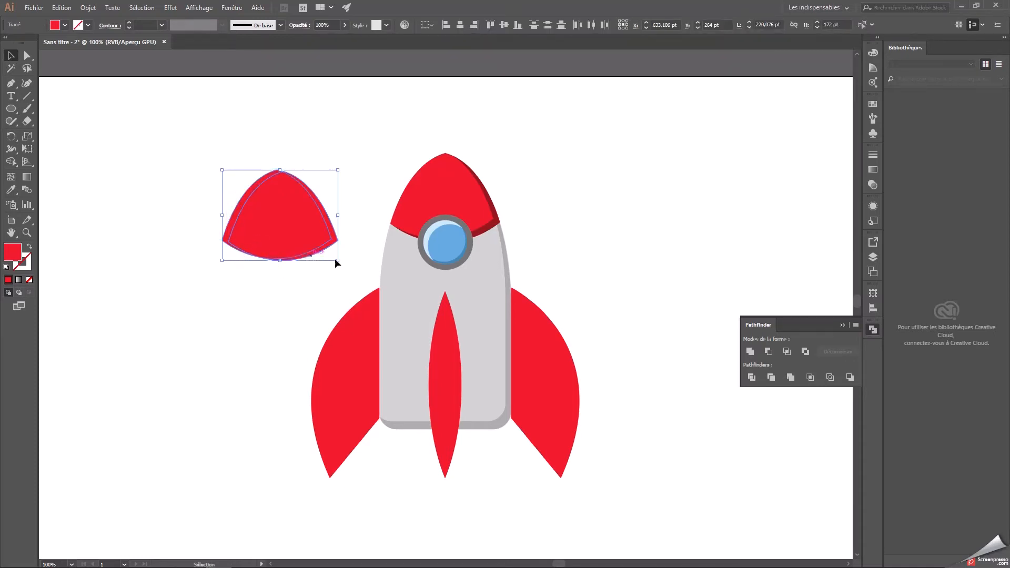
Subtract the shifted front nose cap copy from the one behind it to form a left-edge highlight sliver.
click(772, 356)
click(568, 228)
click(248, 199)
key(ctrl+plus)
key(ctrl+plus)
key(ctrl+plus)
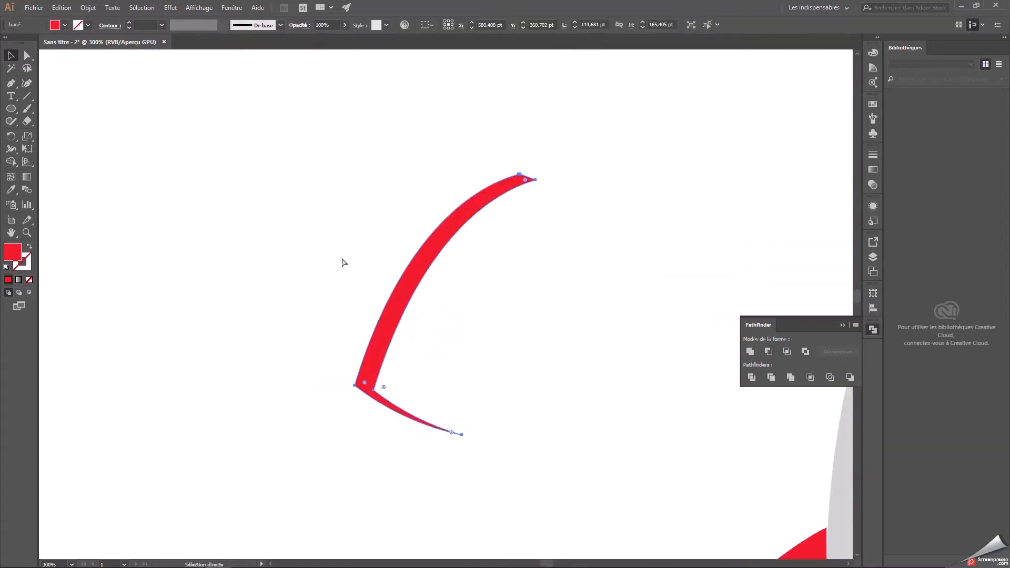
Erase the thin tail running along the bottom of the red sliver with the Eraser.
key(shift+e)
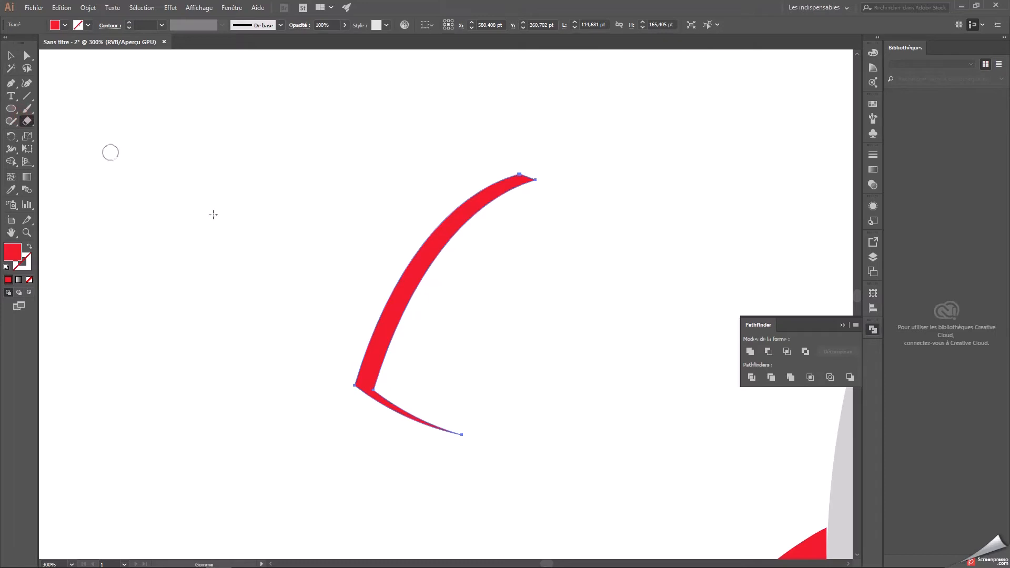
click(27, 123)
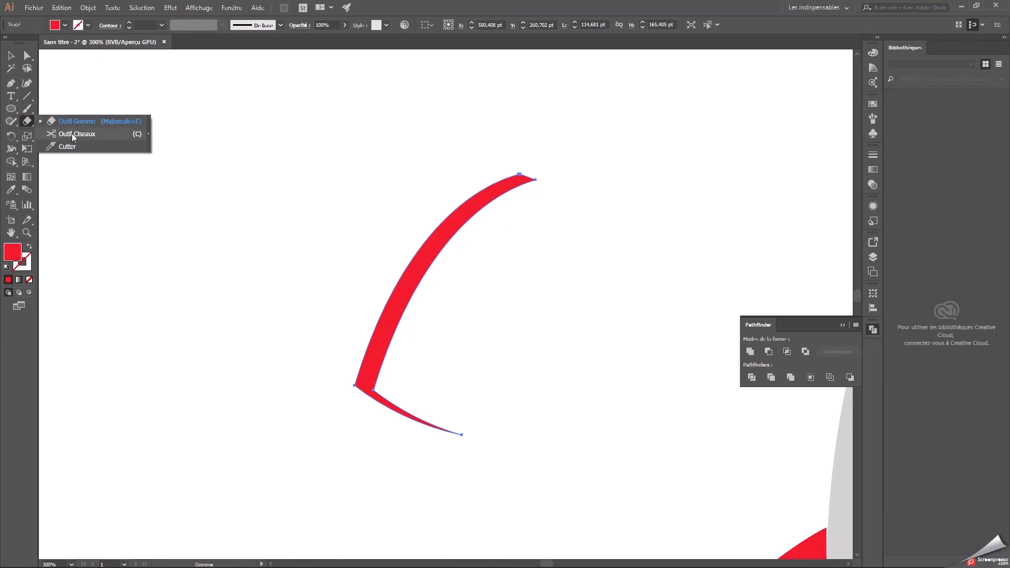
click(74, 121)
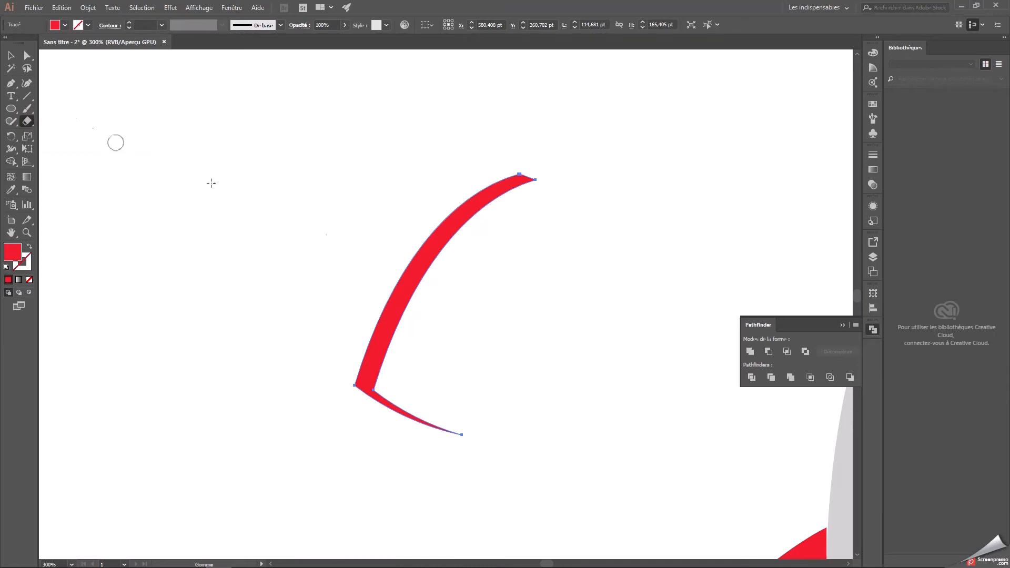
click(382, 395)
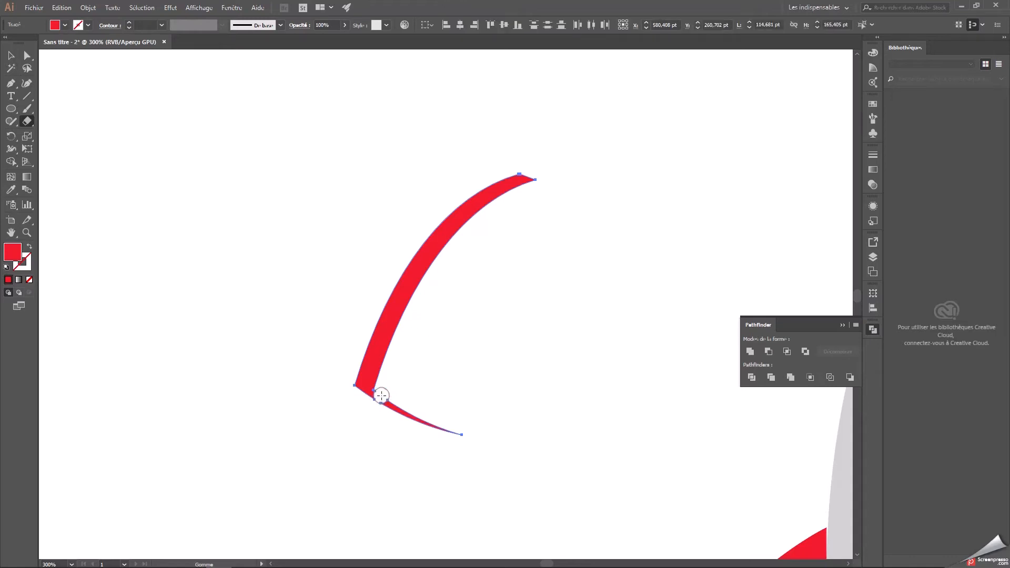
drag(379, 406, 444, 428)
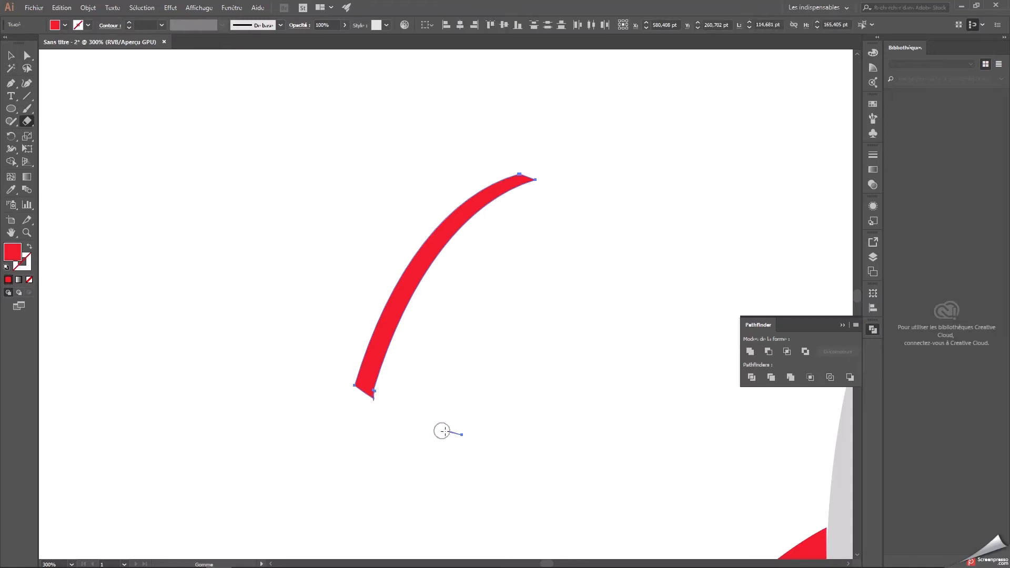
click(11, 55)
click(166, 180)
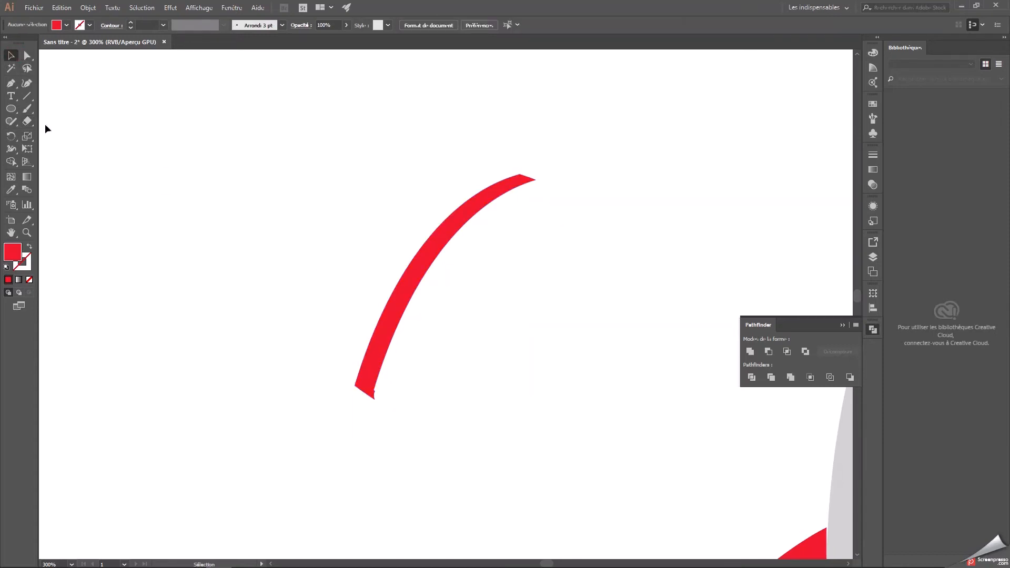
Clean up the notch at the red sliver's lower inner corner with the Eraser.
click(27, 120)
drag(381, 393, 380, 401)
scroll(470, 409, up, 5)
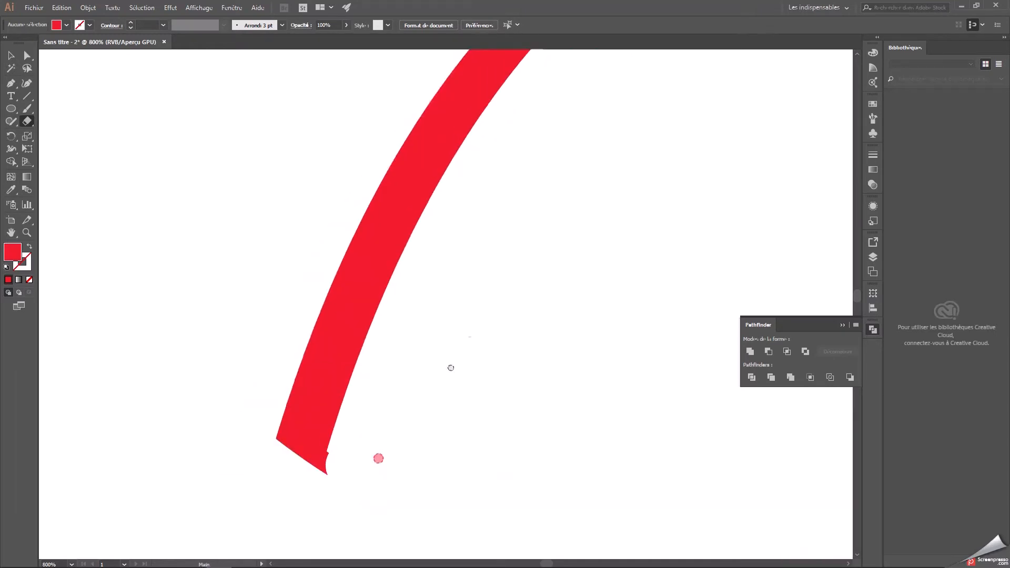
drag(390, 411, 389, 420)
click(390, 420)
click(391, 409)
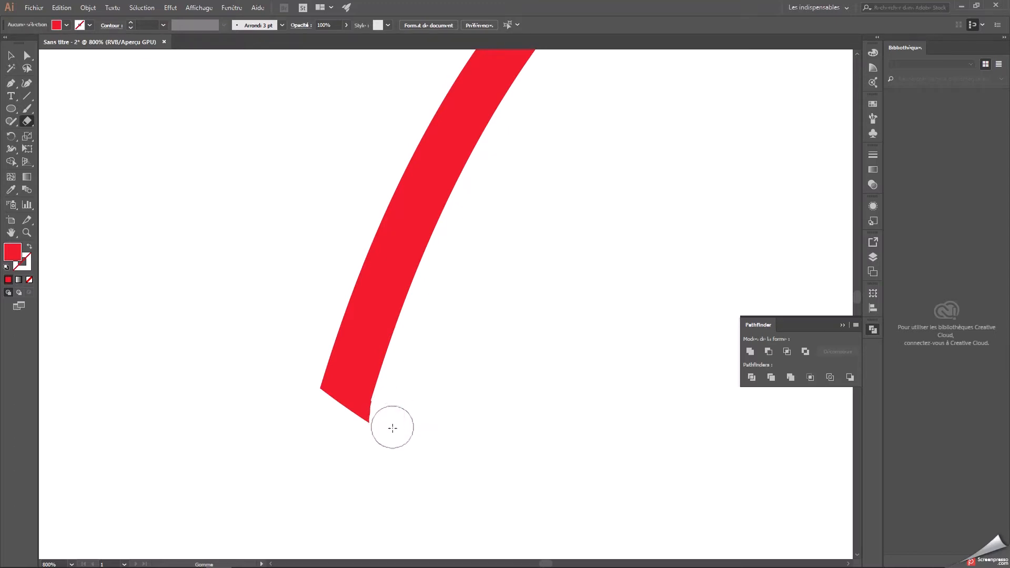
click(390, 413)
click(389, 420)
Fill the trimmed nose cap sliver with the light pink f4baba.
key(ctrl+minus)
key(ctrl+minus)
key(ctrl+minus)
drag(582, 390, 420, 377)
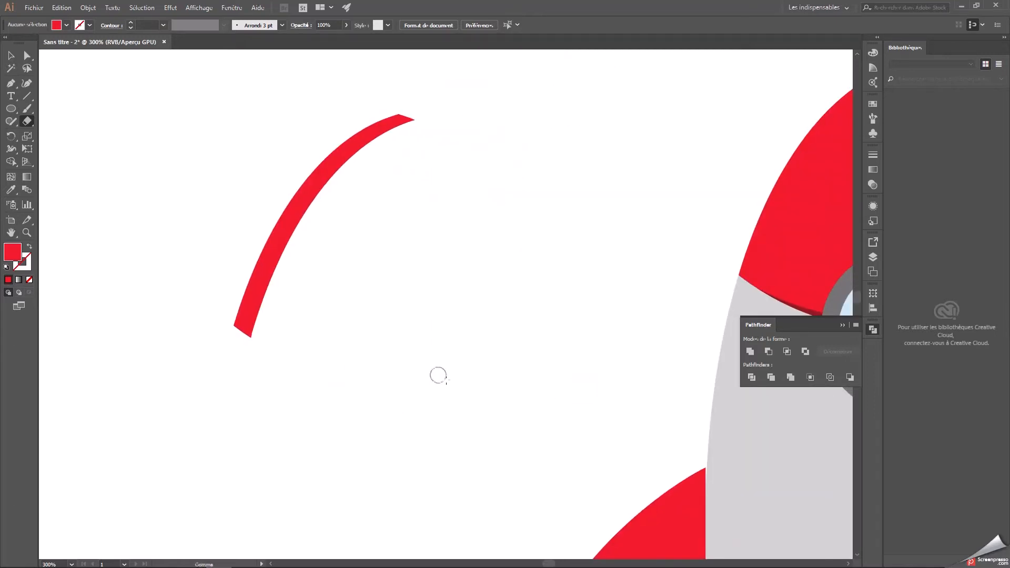
key(ctrl+minus)
drag(490, 384, 436, 376)
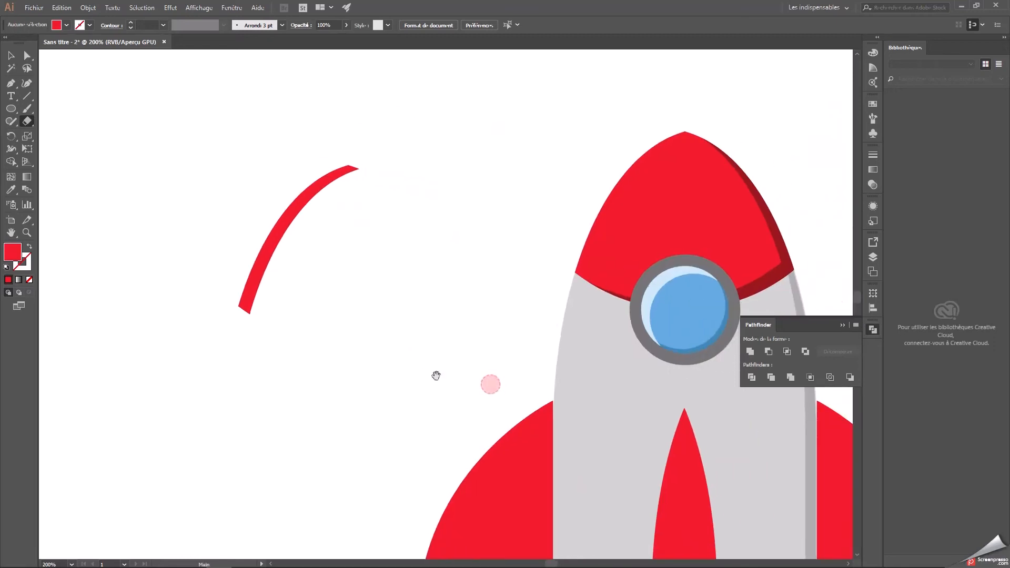
key(ctrl+minus)
key(ctrl+minus)
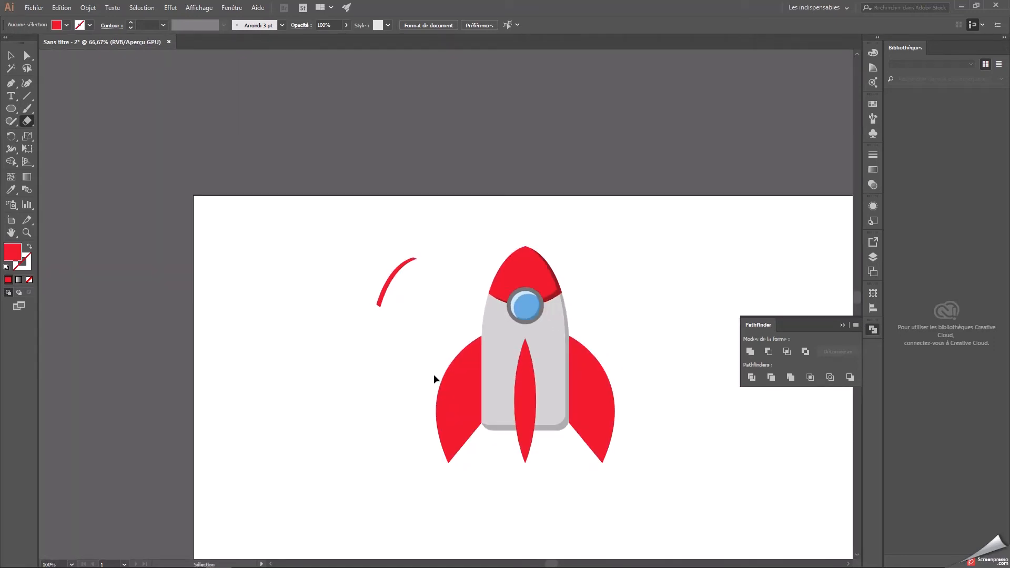
key(ctrl+minus)
drag(437, 366, 446, 379)
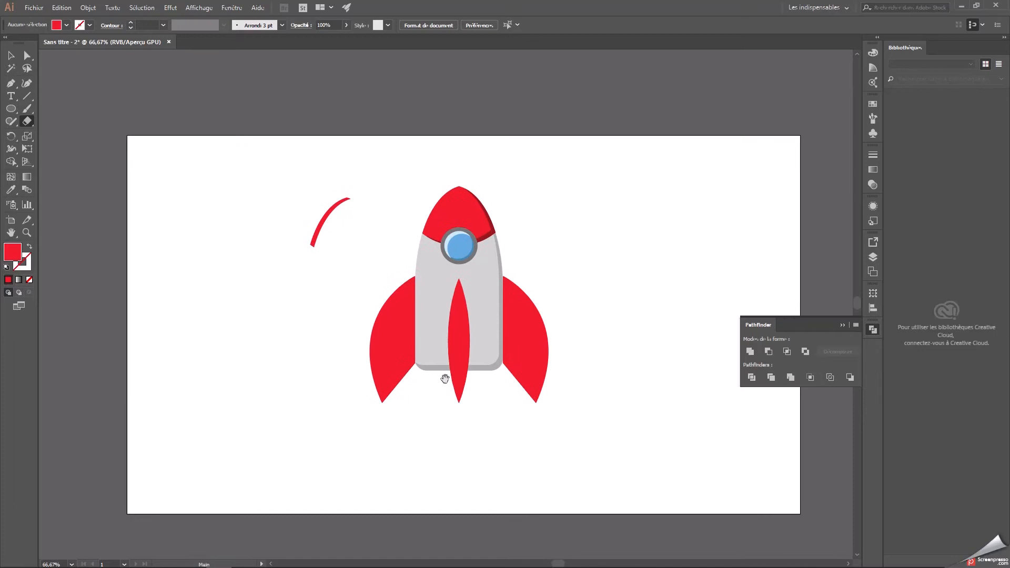
key(ctrl+plus)
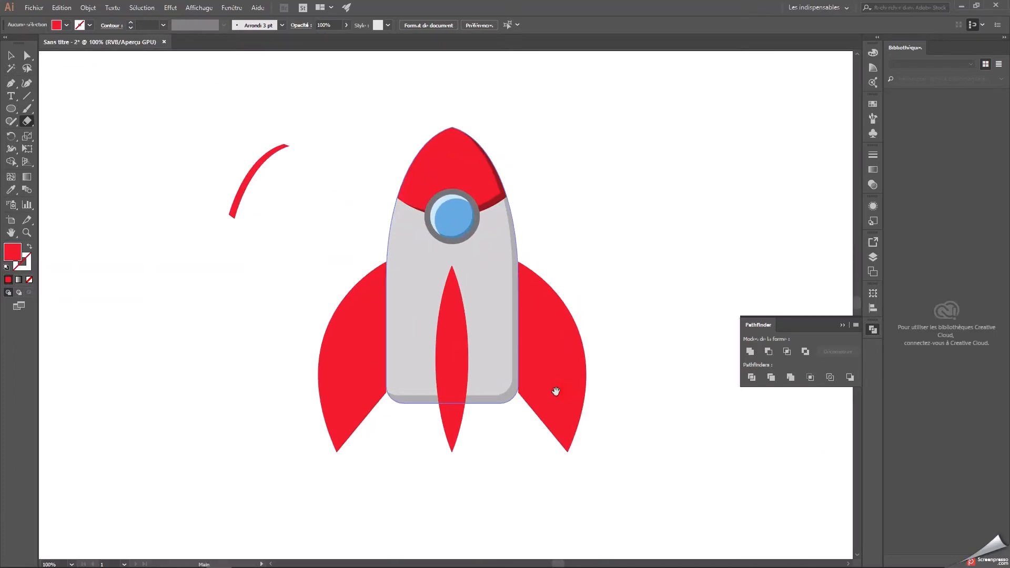
click(10, 54)
click(250, 175)
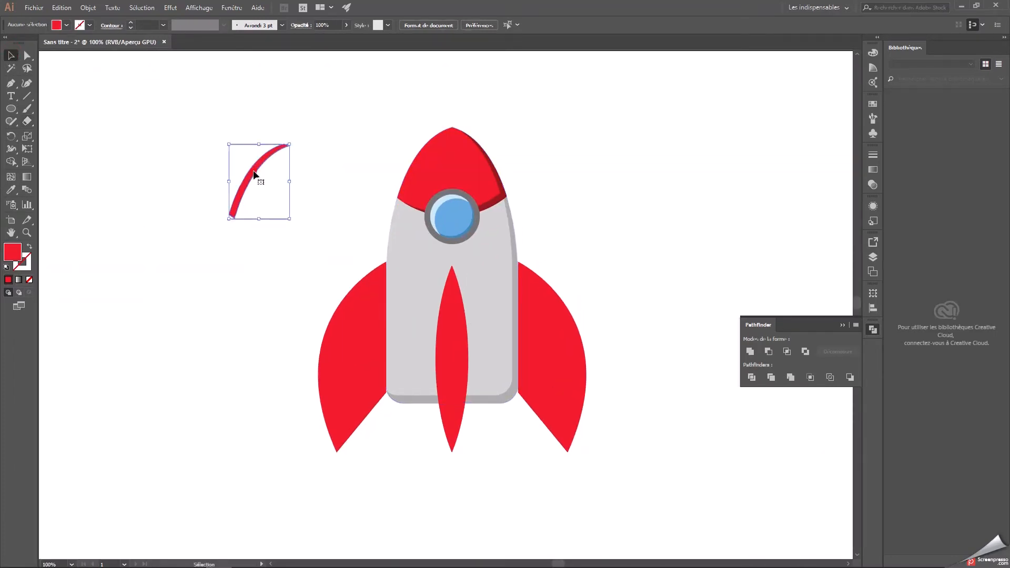
double_click(12, 252)
click(403, 223)
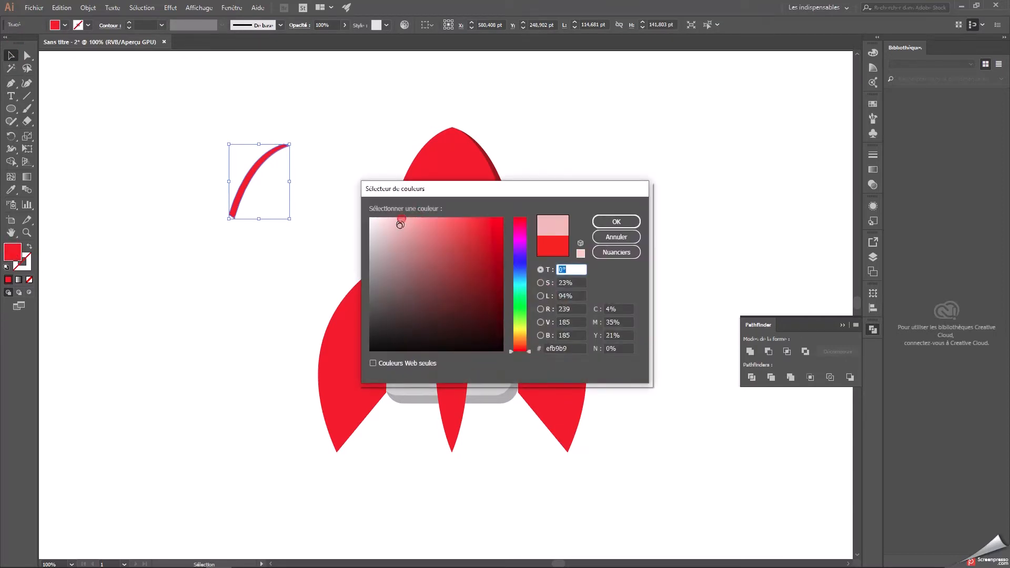
click(578, 348)
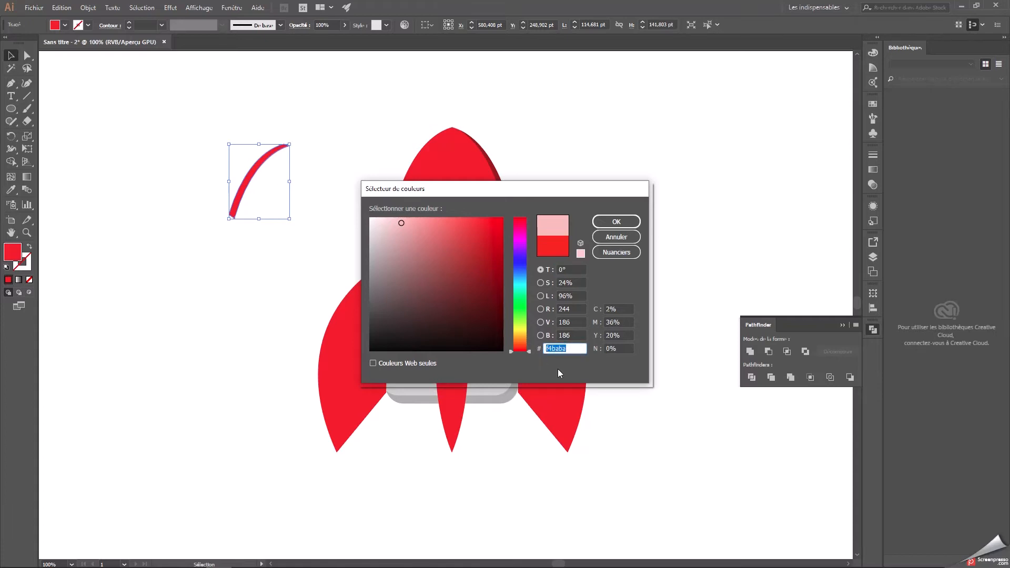
click(620, 227)
Place the pink highlight along the left edge of the rocket's nose cap and keep it selected.
drag(253, 178, 415, 160)
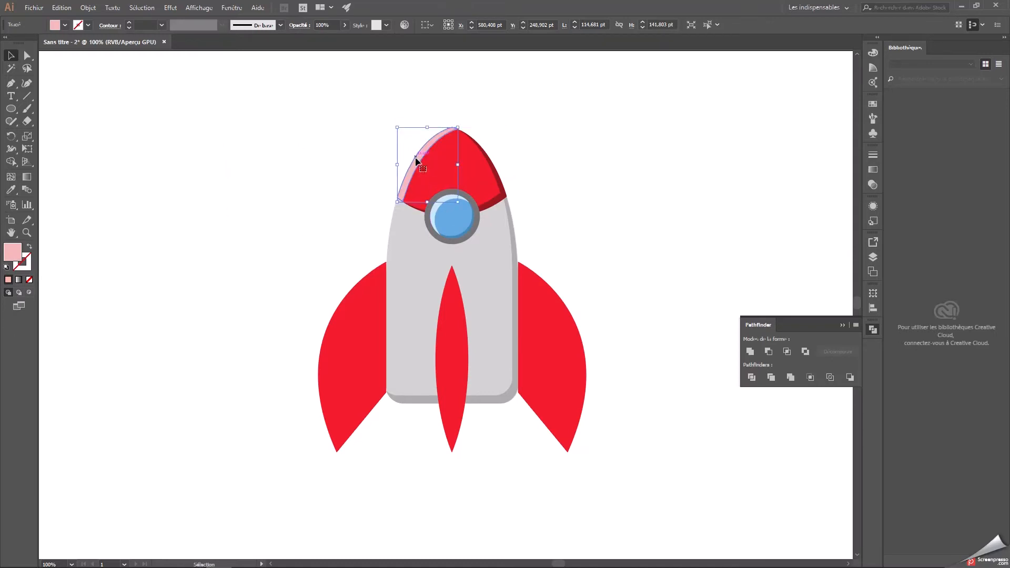
click(587, 156)
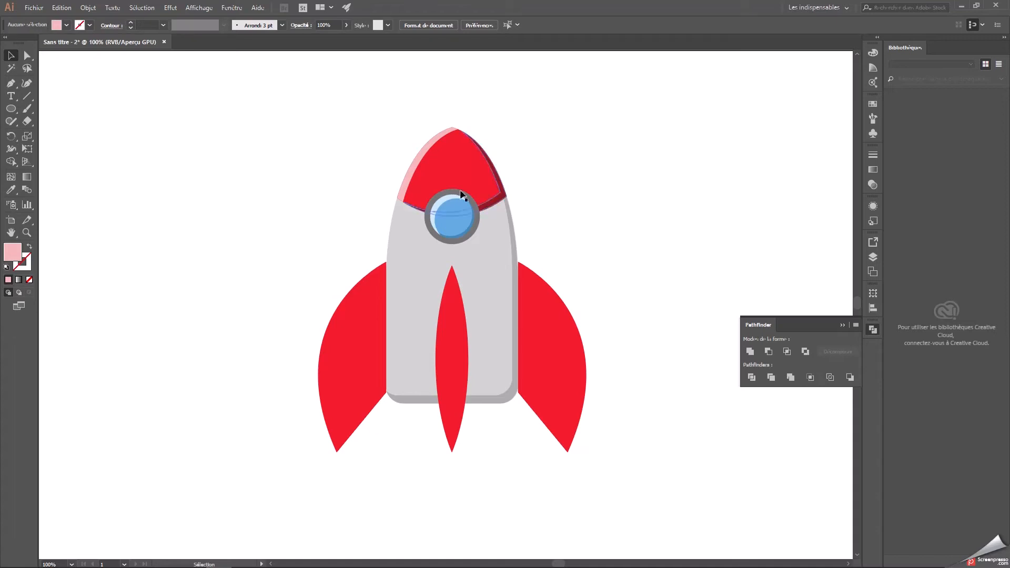
click(411, 170)
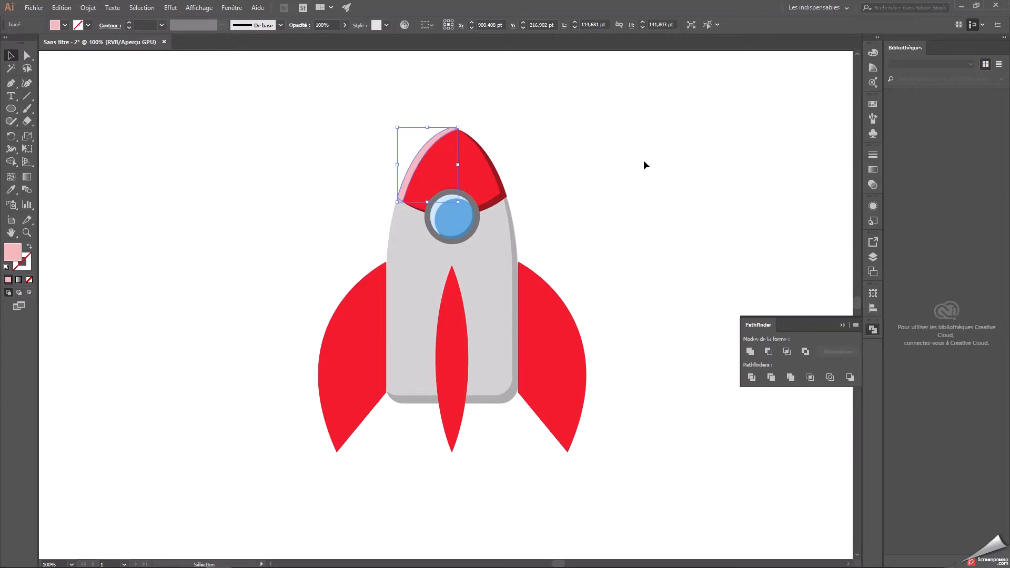
Place two slightly offset copies of the grey body shape beside the rocket and select both.
click(649, 169)
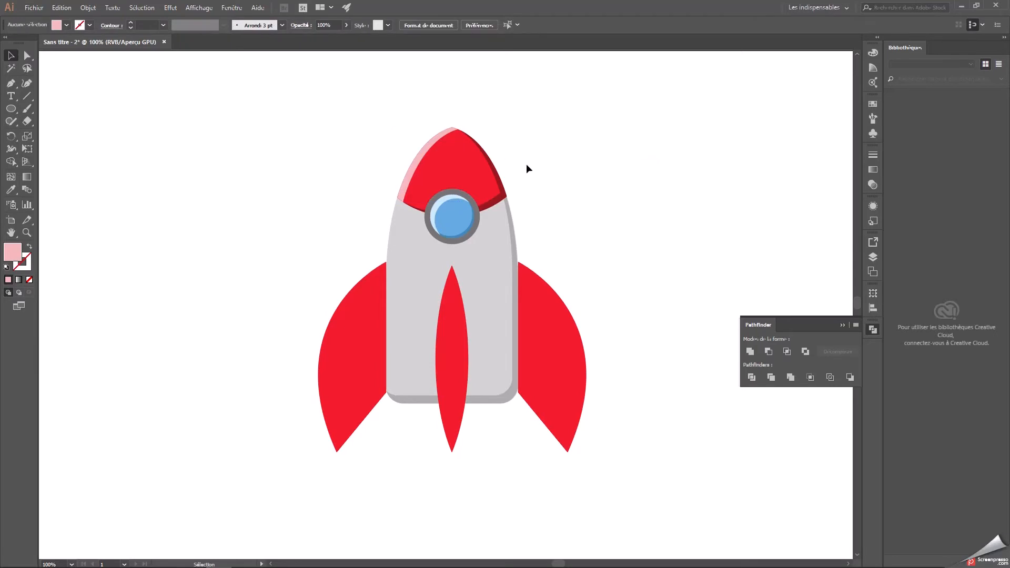
click(410, 234)
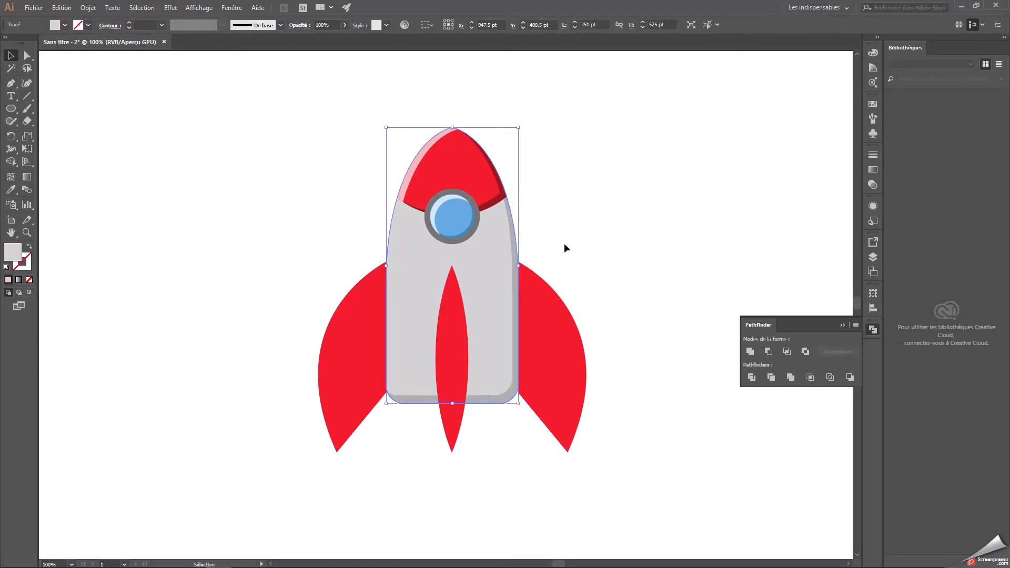
key(ctrl+x)
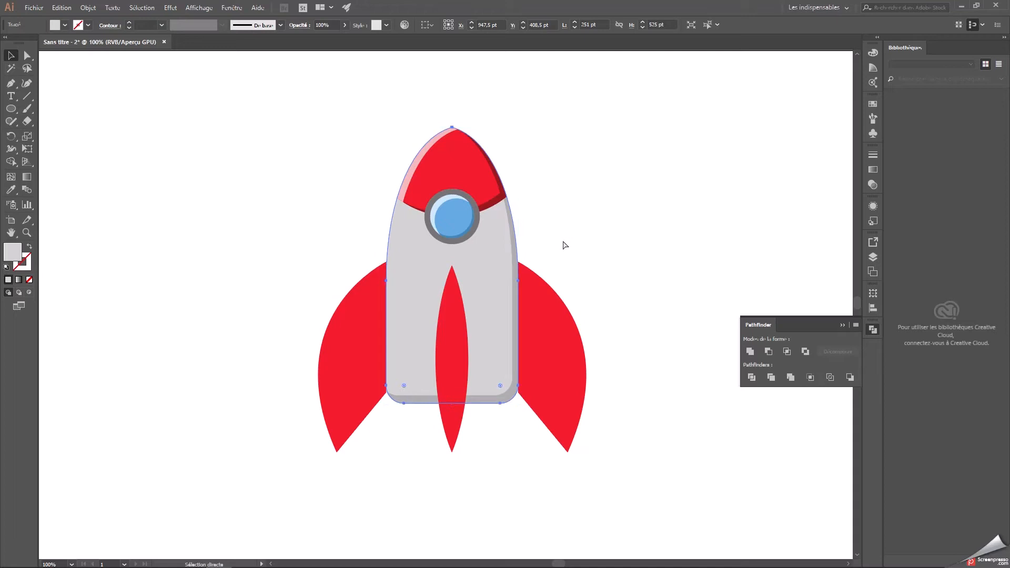
key(ctrl+v)
drag(467, 275, 606, 198)
key(ctrl+v)
drag(445, 252, 593, 180)
drag(548, 88, 747, 129)
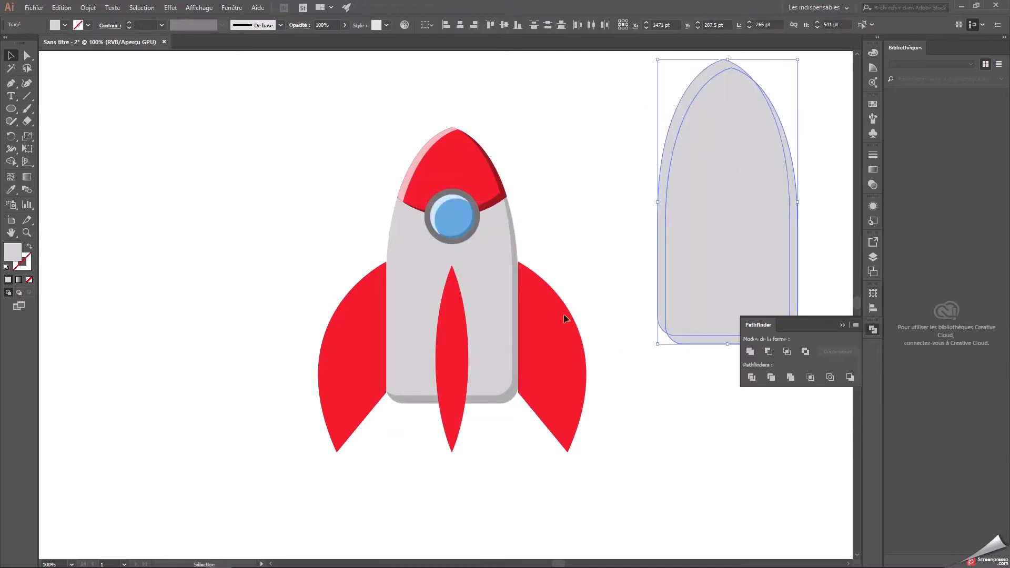
Tighten the offset between the two body copies and subtract the front one, leaving a thin sliver along the left edge.
drag(657, 216, 455, 257)
click(547, 210)
click(621, 209)
drag(512, 211, 511, 206)
drag(634, 331, 437, 207)
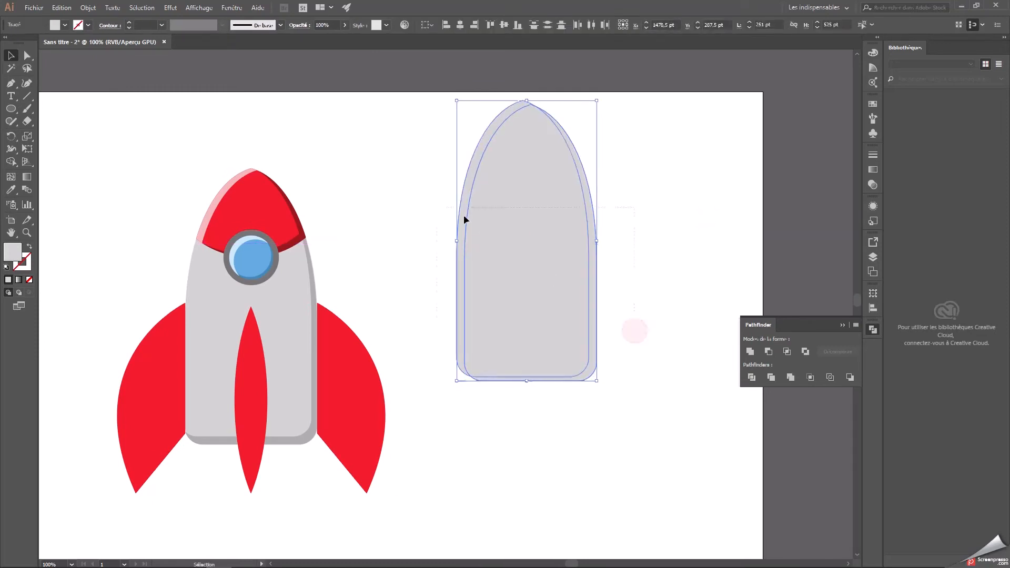
click(769, 352)
Fill the body sliver with light grey efefef and place it along the left edge of the rocket's body.
double_click(15, 257)
click(563, 348)
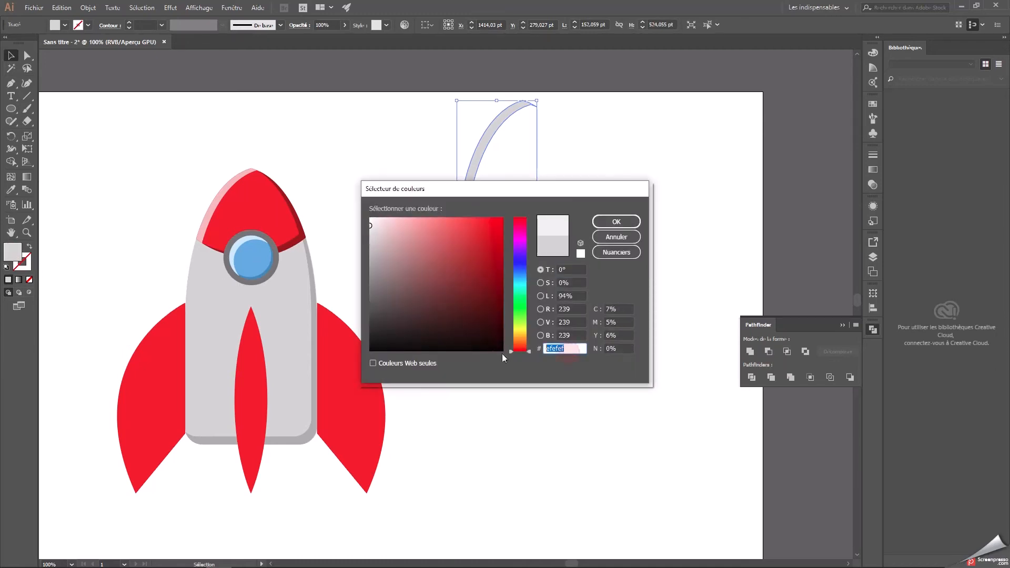
click(617, 222)
drag(469, 138, 217, 210)
drag(385, 246, 550, 268)
click(544, 277)
click(380, 232)
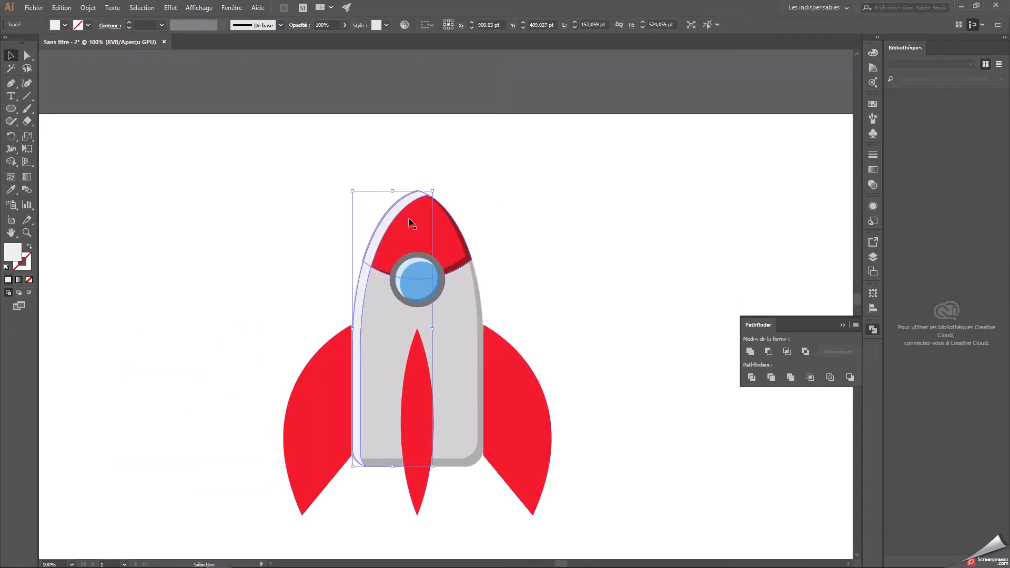
Send the grey body and its light highlight to the back, behind the nose cap shapes.
shift+click(435, 342)
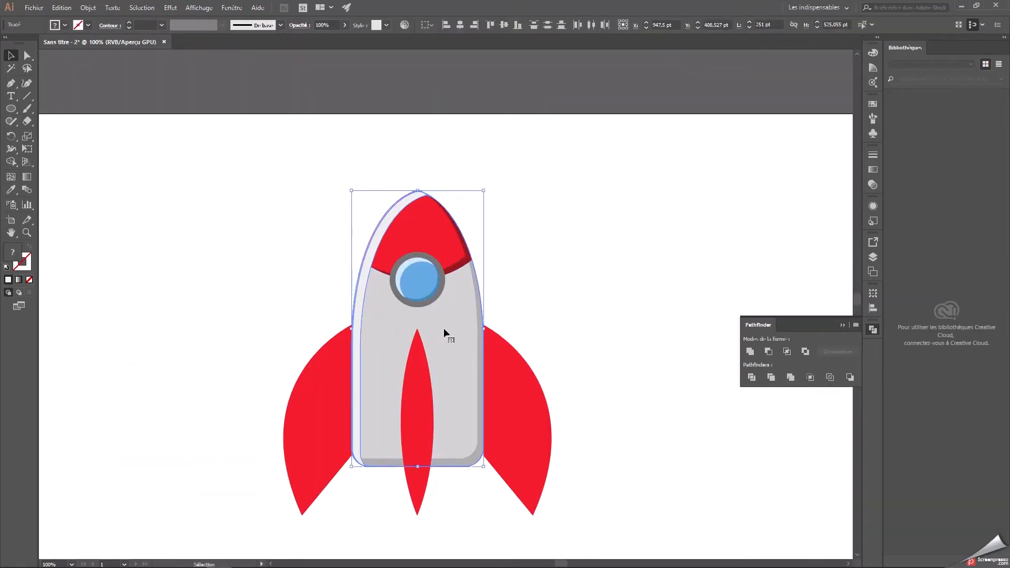
right_click(444, 328)
mouse_move(513, 485)
click(594, 516)
click(570, 362)
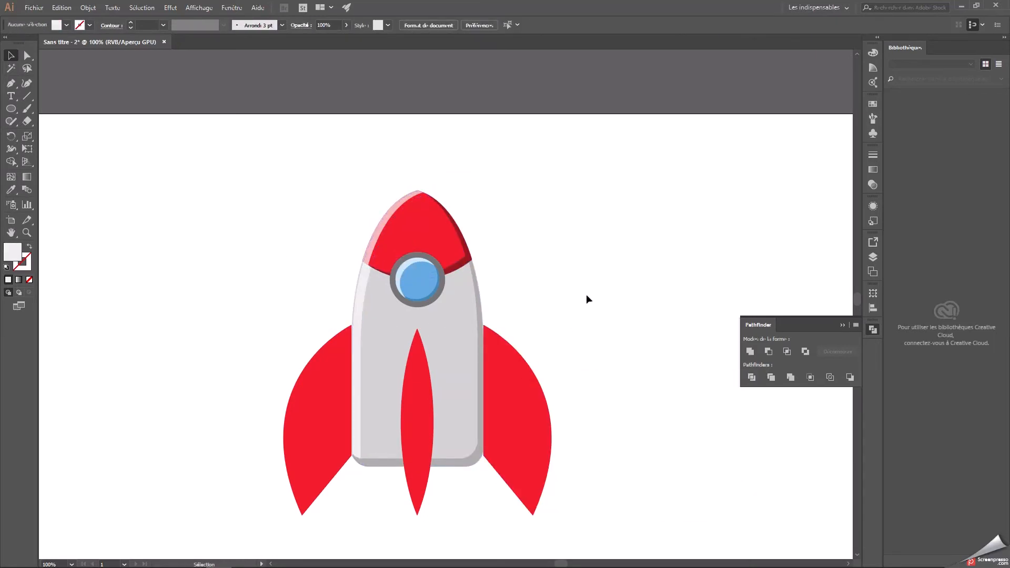
scroll(585, 296, down, 1)
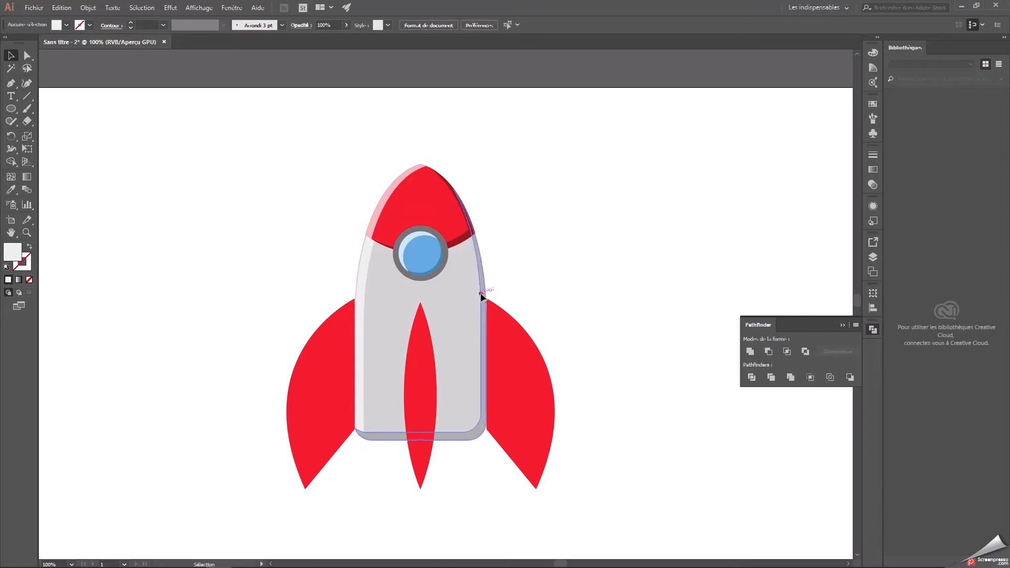
click(360, 423)
click(378, 437)
click(449, 348)
click(600, 277)
Lock layer Calque 1 and make the unlocked layer Calque 2 active.
click(844, 325)
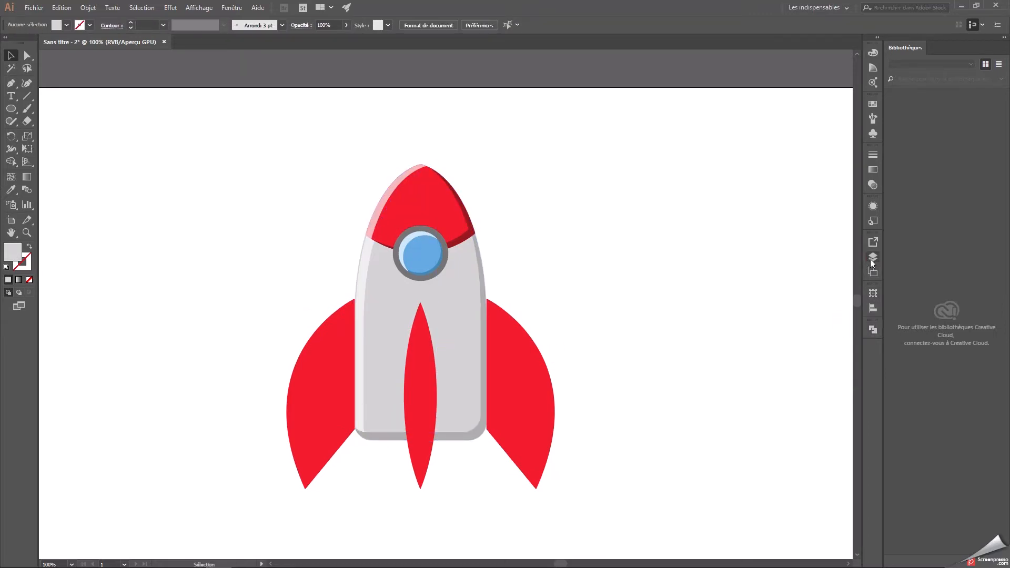
click(873, 258)
click(755, 254)
click(799, 257)
alt+drag(342, 388, 488, 298)
drag(488, 298, 648, 243)
drag(587, 169, 655, 323)
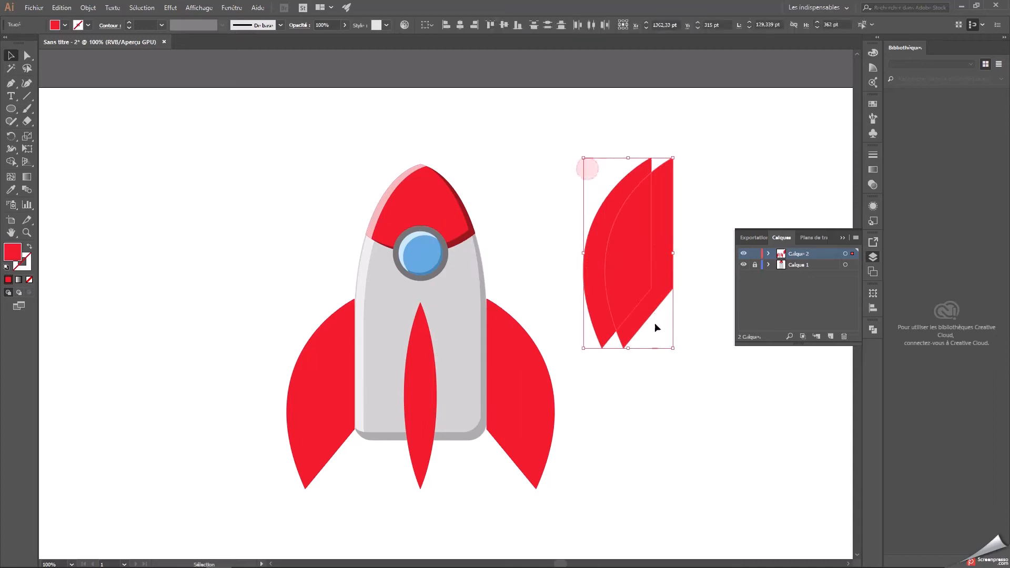
key(Delete)
click(506, 386)
click(584, 325)
Place two slightly offset copies of the centre fin beside the rocket and subtract the front one to leave a thin crescent.
click(421, 368)
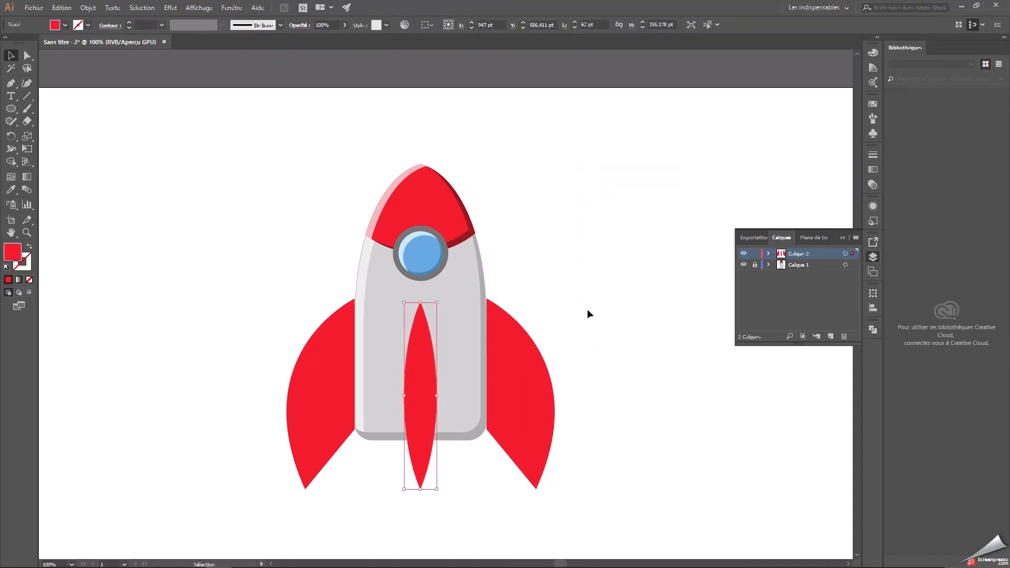
alt+drag(418, 426, 595, 280)
drag(683, 320, 599, 211)
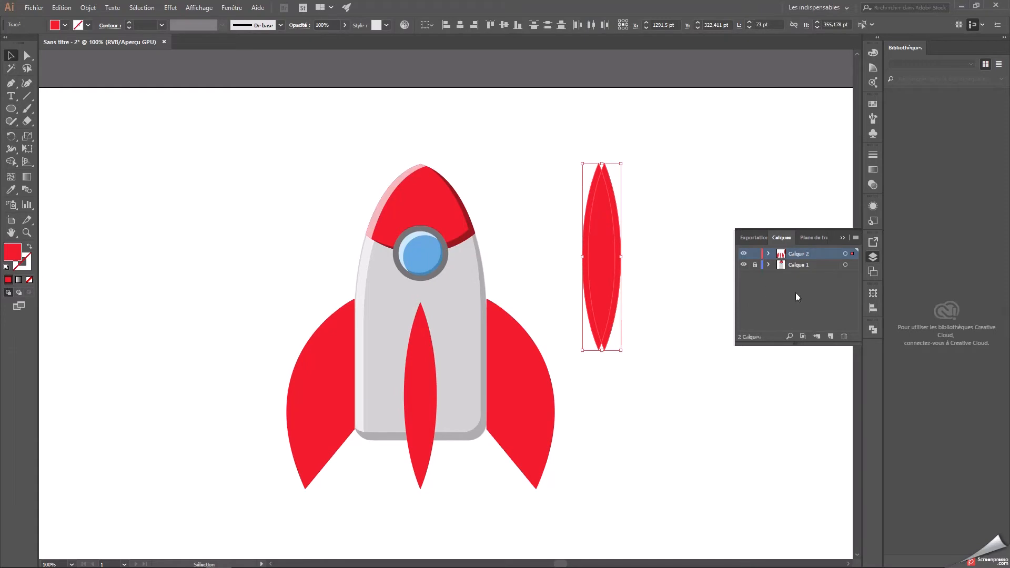
click(874, 256)
click(873, 330)
click(769, 352)
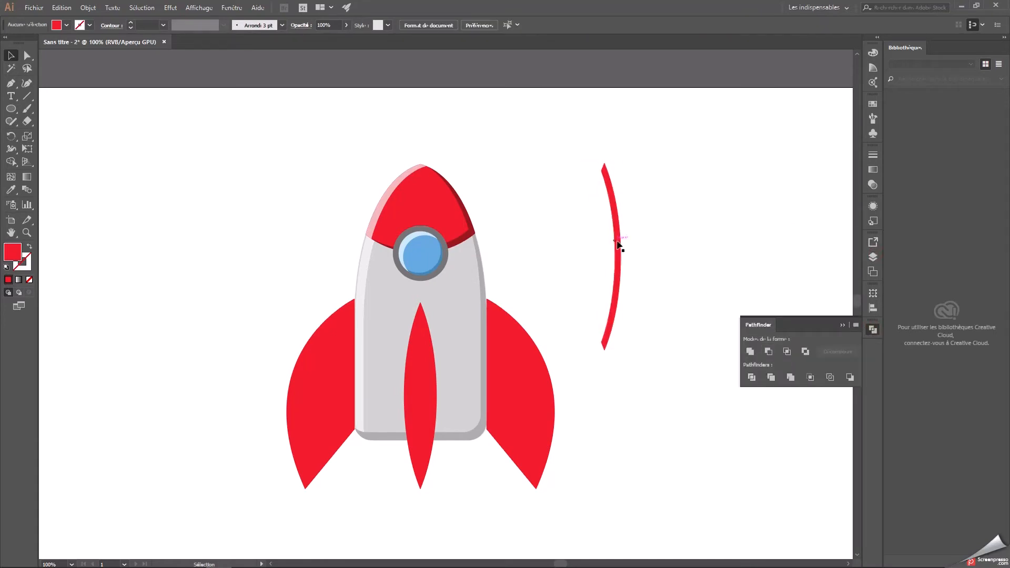
Fill the crescent with dark red b71313 and place it along the right edge of the centre fin.
double_click(19, 252)
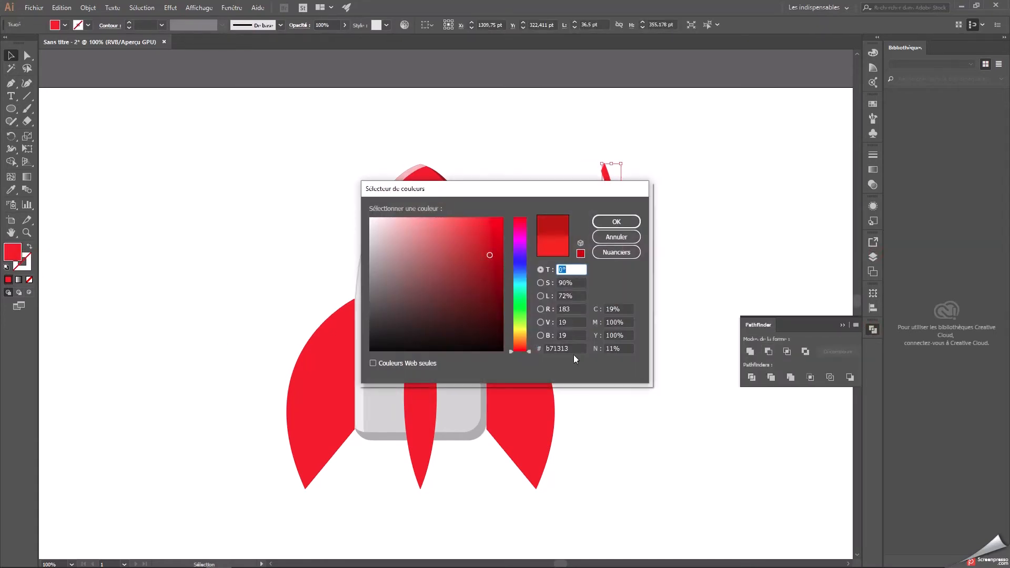
click(616, 222)
drag(610, 210, 429, 349)
click(636, 226)
key(ctrl+minus)
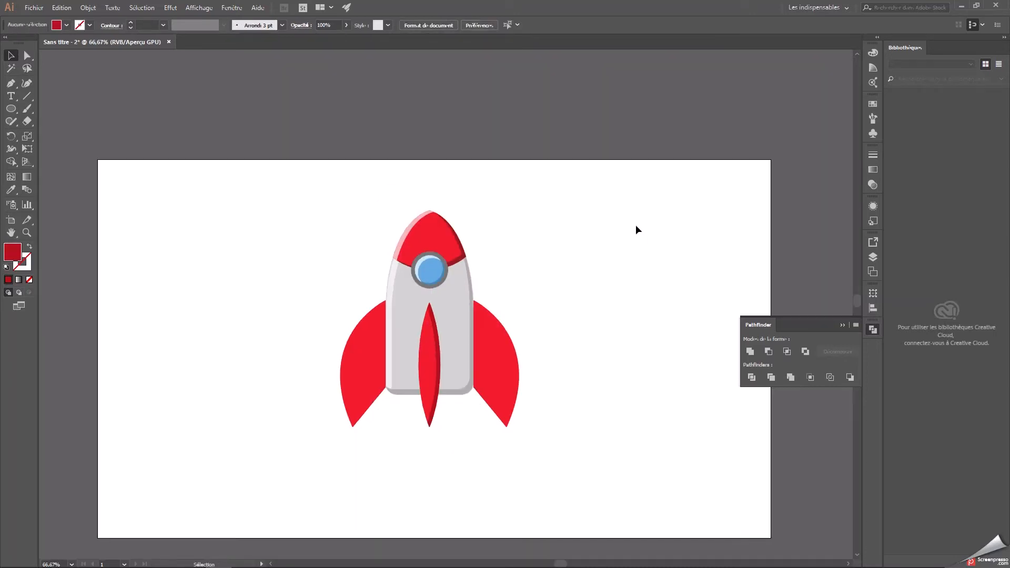
Recolour the rocket's right fin with the dark red sampled from the centre fin's shadow.
click(476, 338)
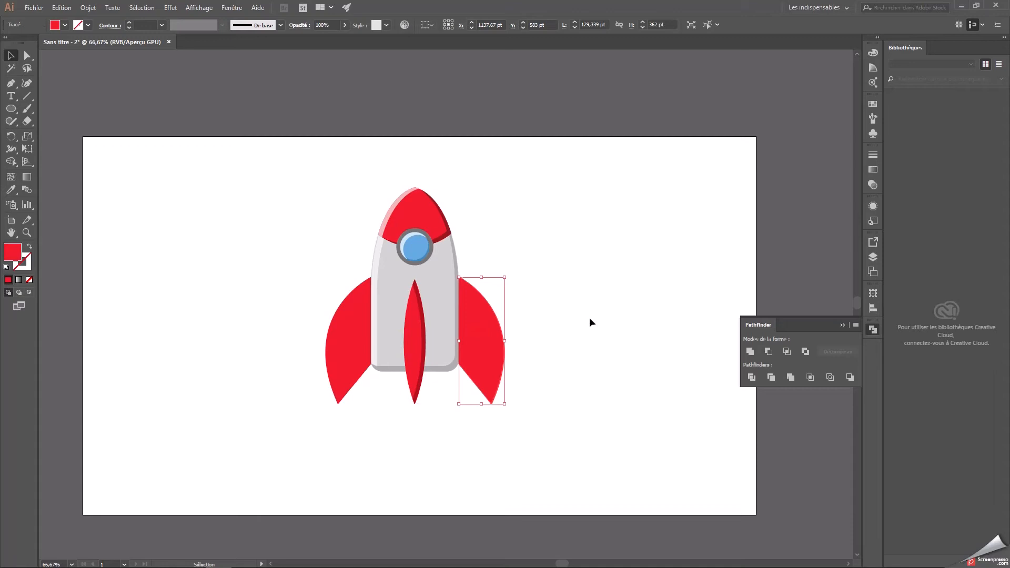
key(ctrl+plus)
drag(568, 305, 637, 376)
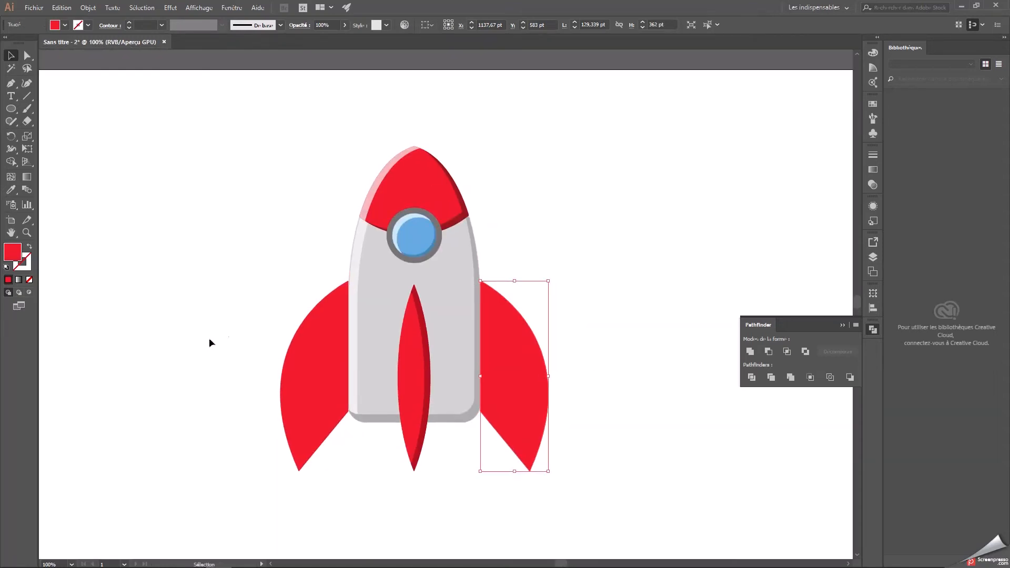
drag(10, 190, 62, 190)
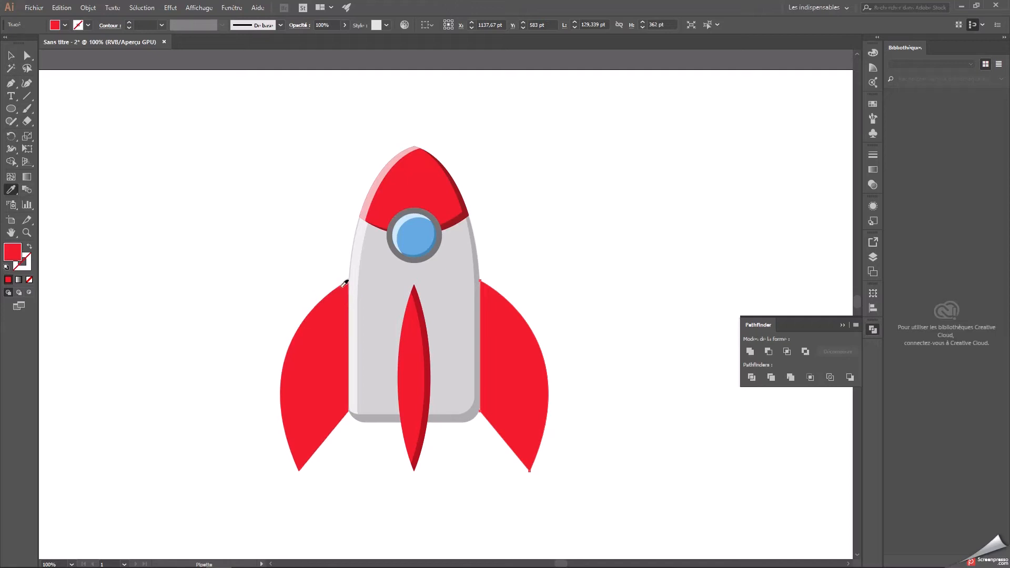
click(420, 313)
key(v)
click(12, 190)
click(423, 318)
key(v)
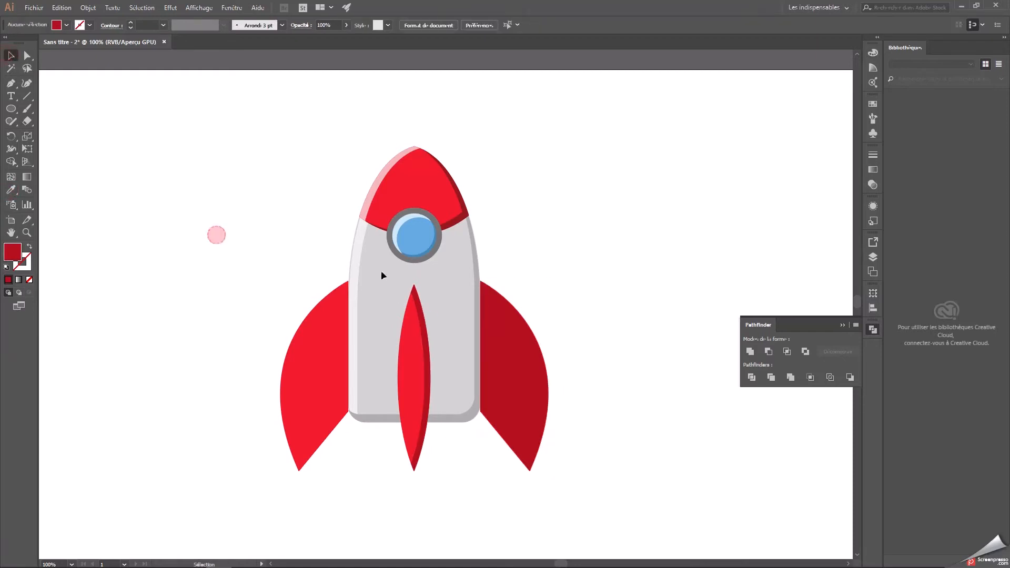
click(842, 325)
key(ctrl+minus)
drag(559, 285, 618, 321)
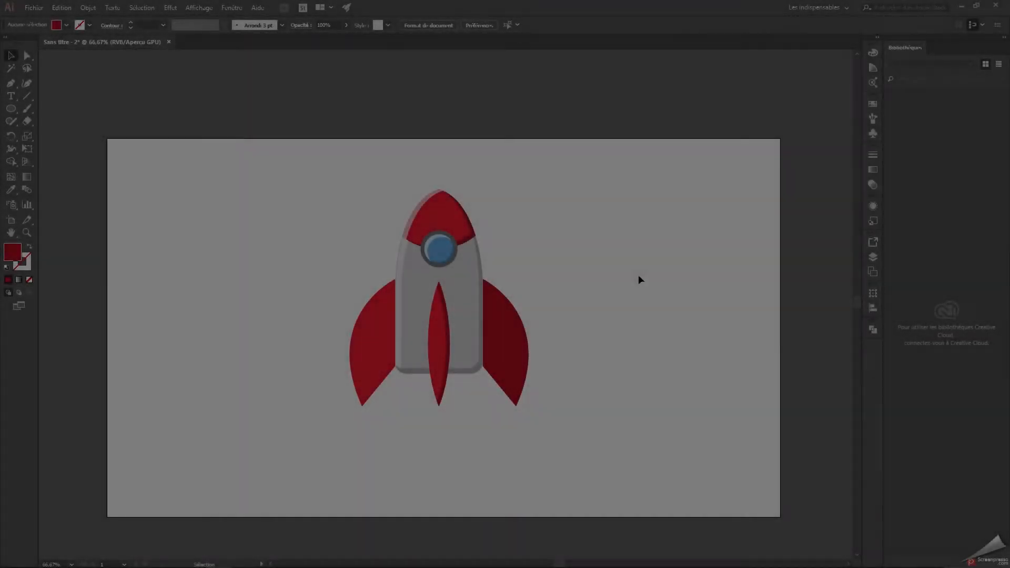
drag(339, 135, 561, 413)
click(665, 332)
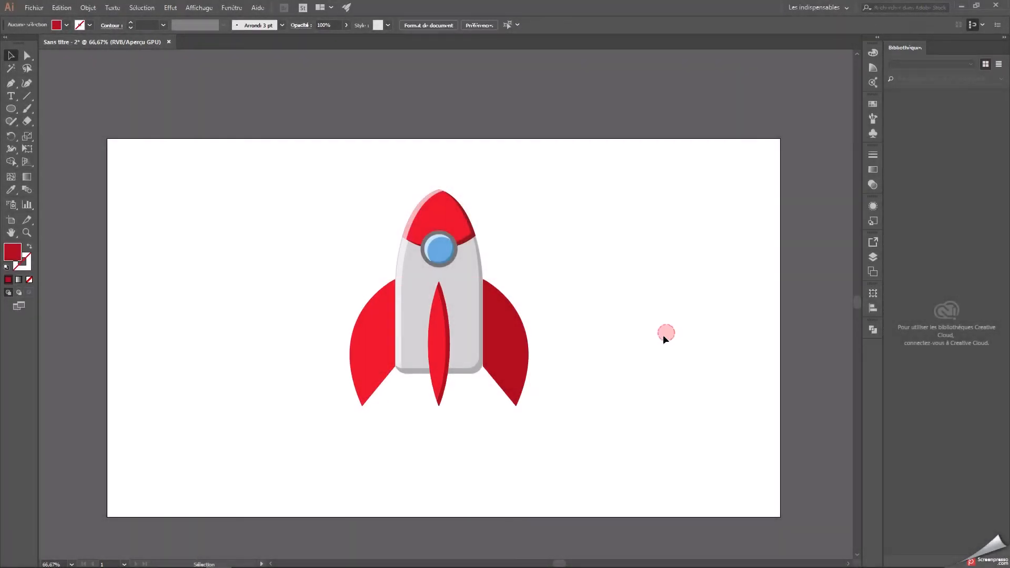
Unlock layer Calque 2 while keeping Calque 1 locked, and select all the fins with the centre fin's shadow.
click(875, 257)
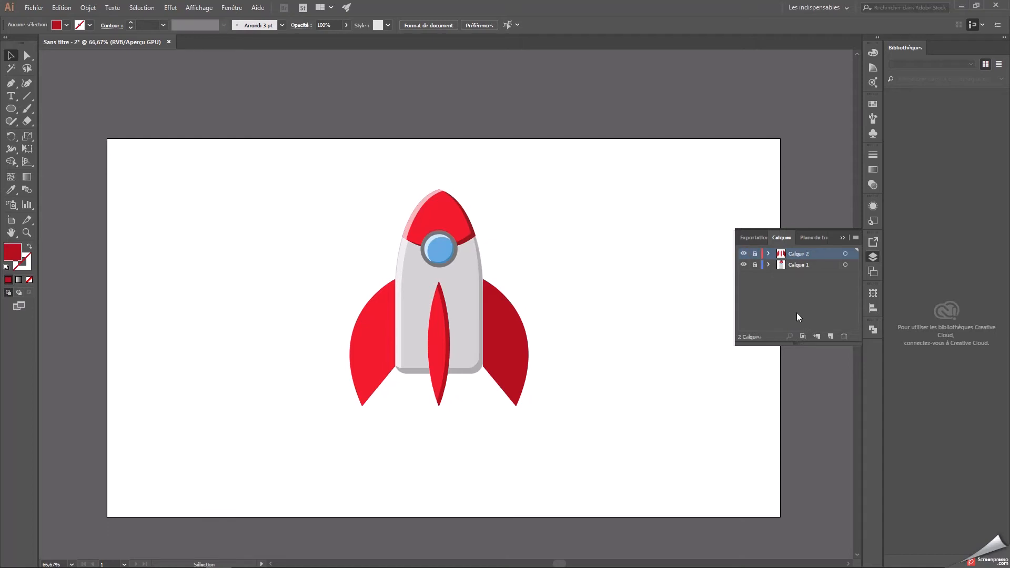
click(755, 253)
click(756, 265)
drag(639, 395, 324, 295)
click(755, 265)
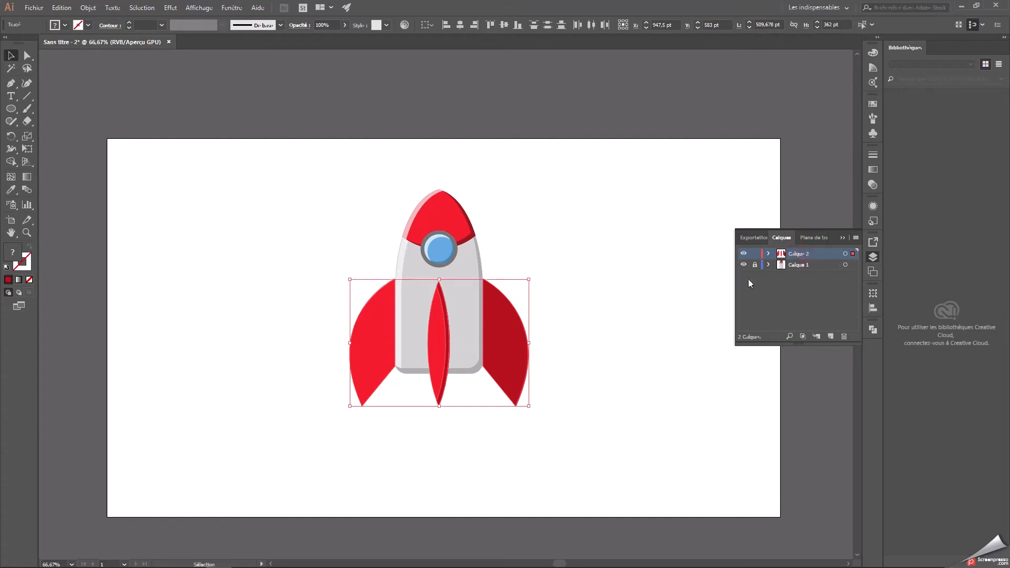
click(555, 429)
drag(632, 424, 303, 277)
Cut the fins from Calque 2, lock that layer, and paste them in place behind the body on Calque 1.
key(a)
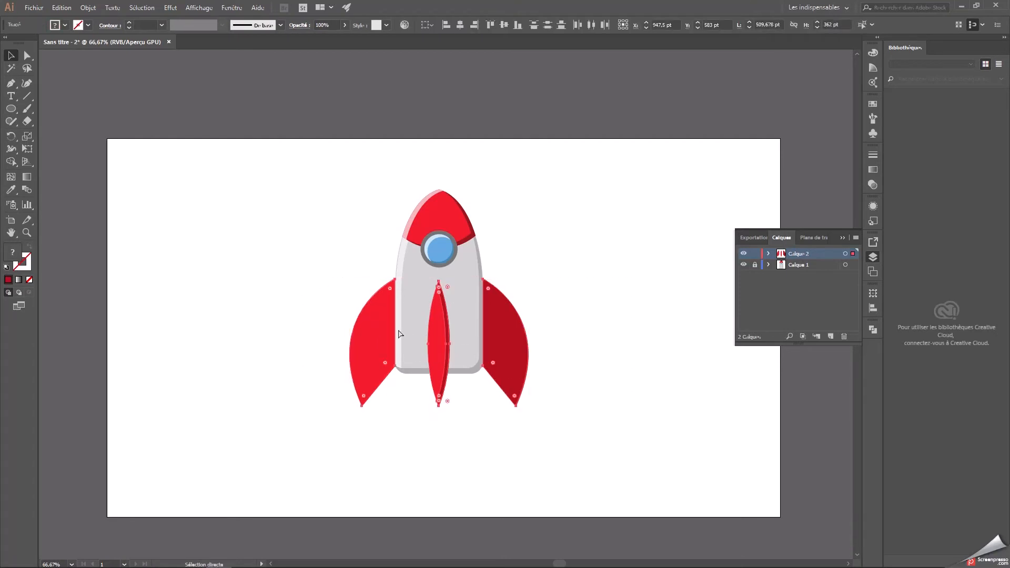
key(Delete)
key(v)
click(755, 255)
click(809, 266)
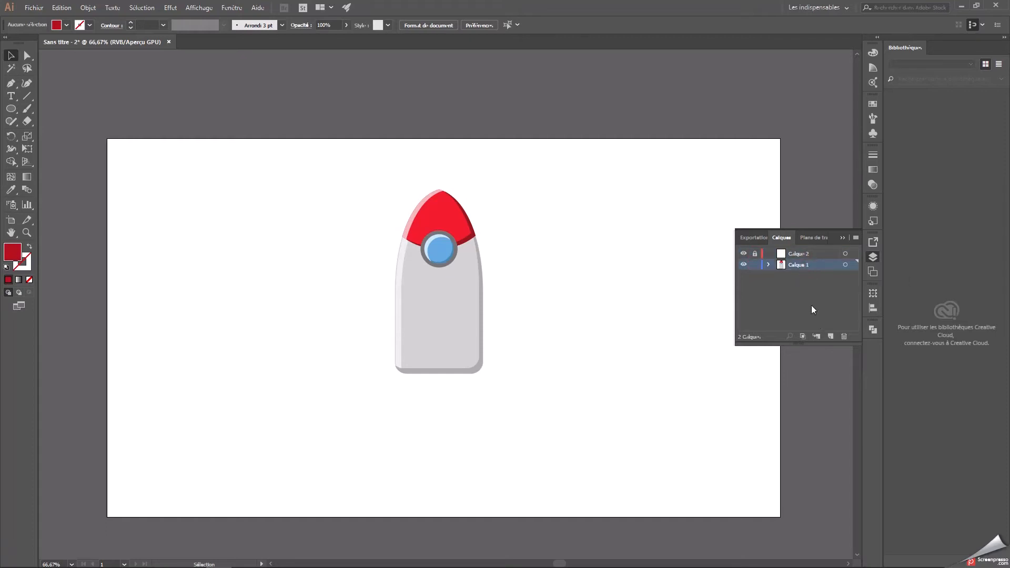
key(ctrl+f)
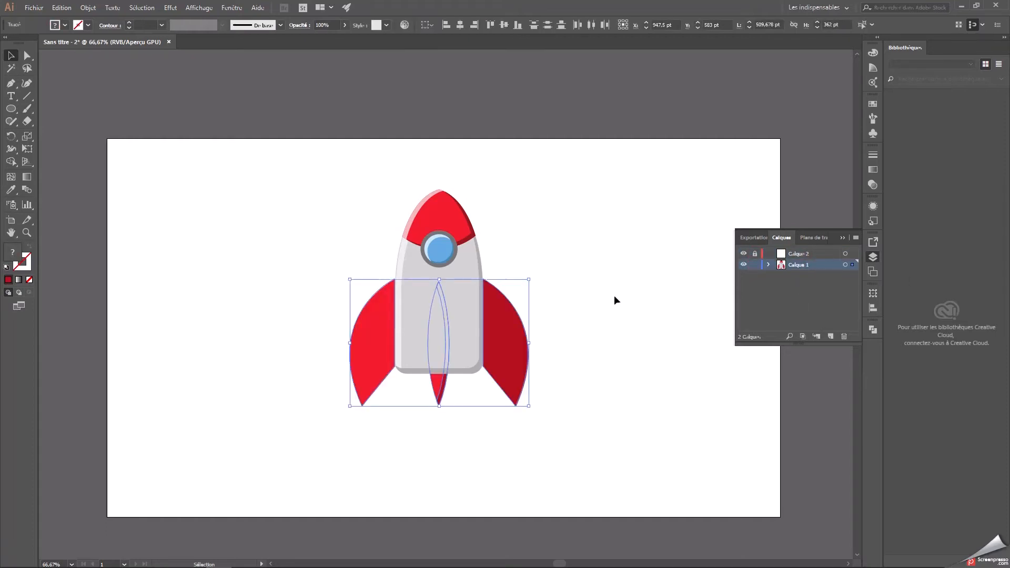
Bring the centre fin and its dark red shadow to the front of the body.
click(613, 292)
click(444, 390)
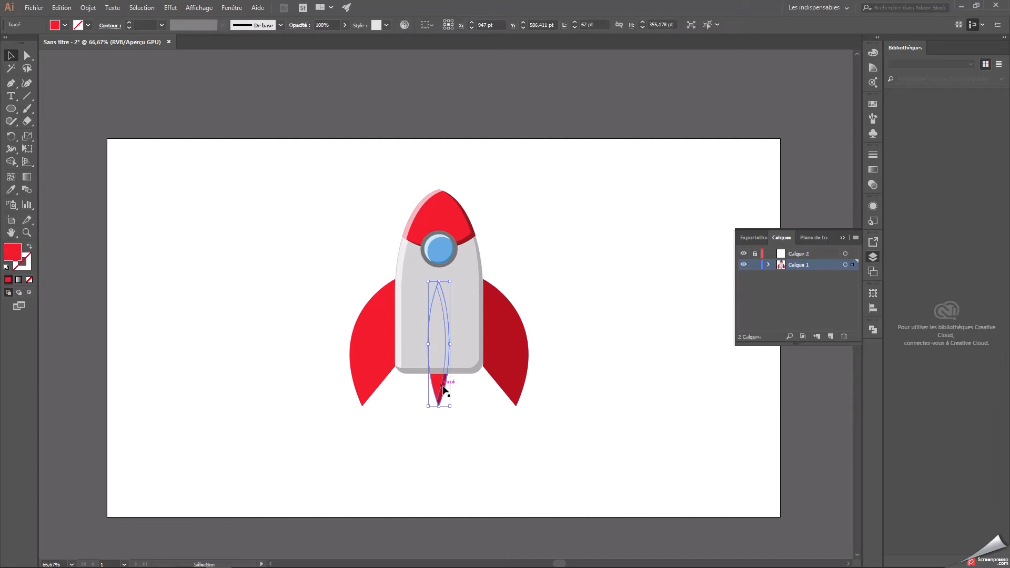
right_click(439, 375)
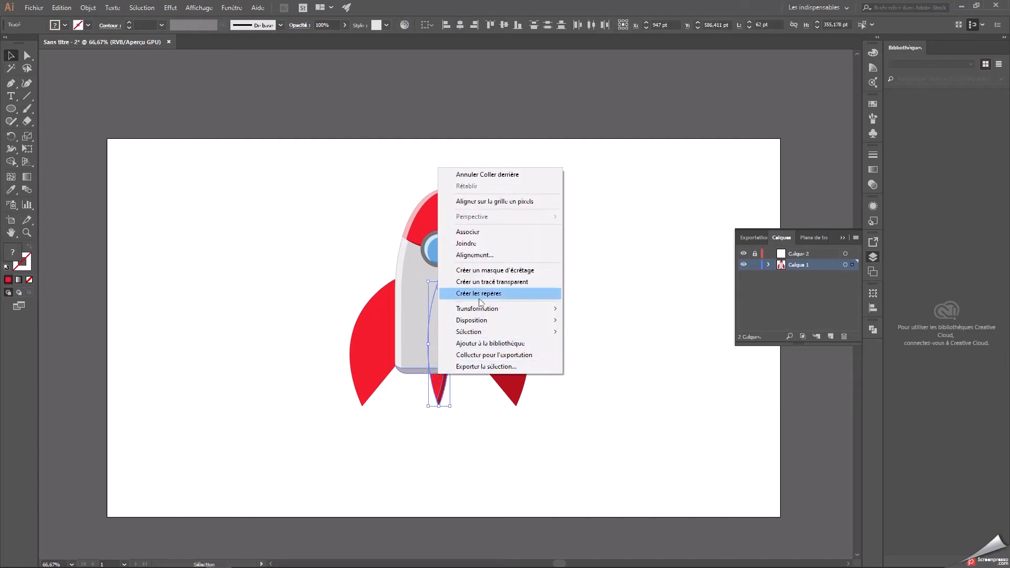
mouse_move(489, 320)
click(587, 318)
click(589, 317)
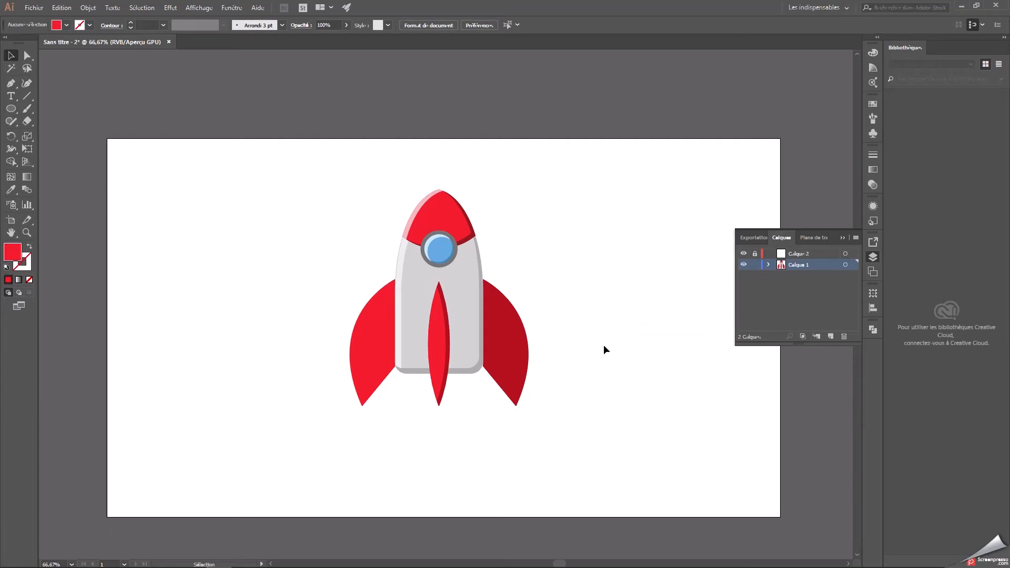
Delete the empty layer Calque 2 and lock Calque 1.
drag(563, 411, 294, 274)
click(798, 253)
click(755, 253)
click(844, 335)
click(755, 254)
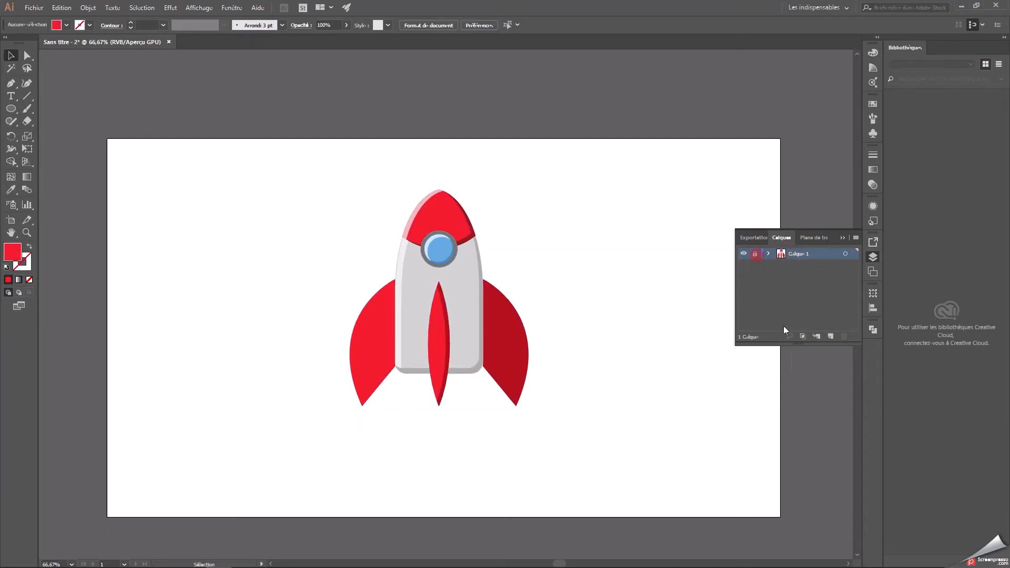
Add one new layer and move it below Calque 1 in the layer stack.
click(845, 238)
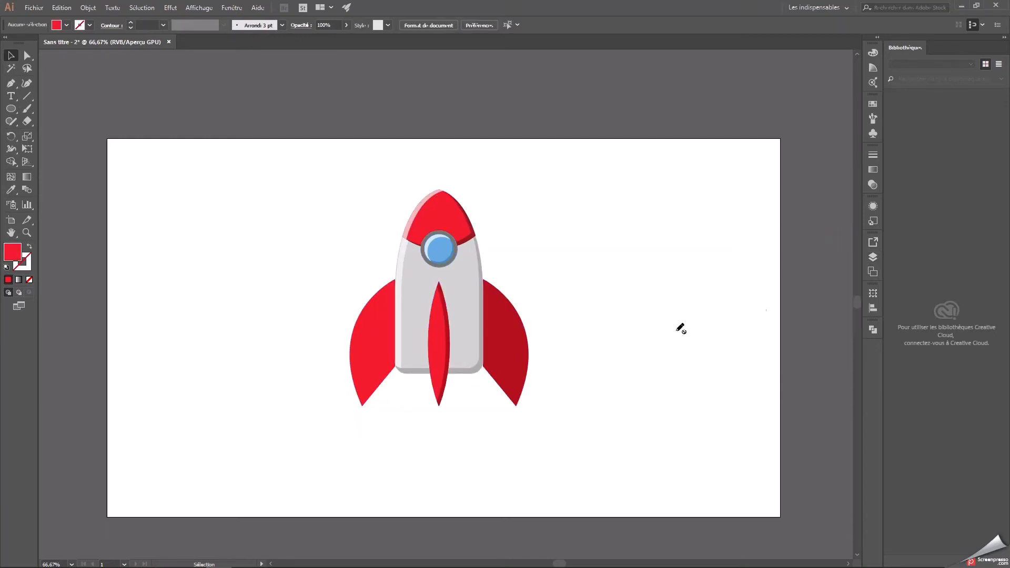
click(873, 257)
click(831, 336)
click(830, 336)
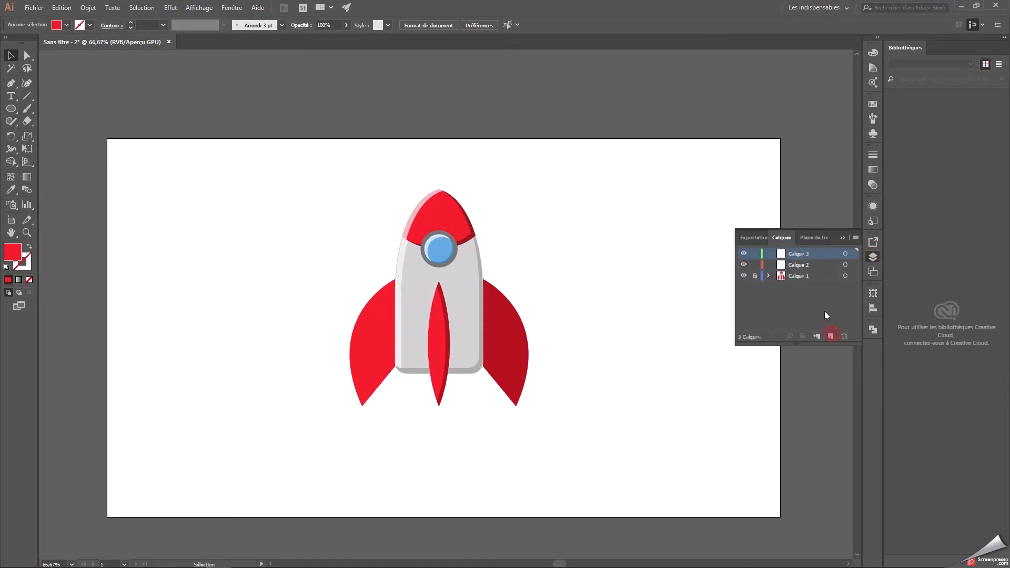
click(844, 337)
drag(799, 250, 794, 269)
Rename the rocket's layer Calque 1 to fusee and the empty layer Calque 2 to feu.
double_click(797, 254)
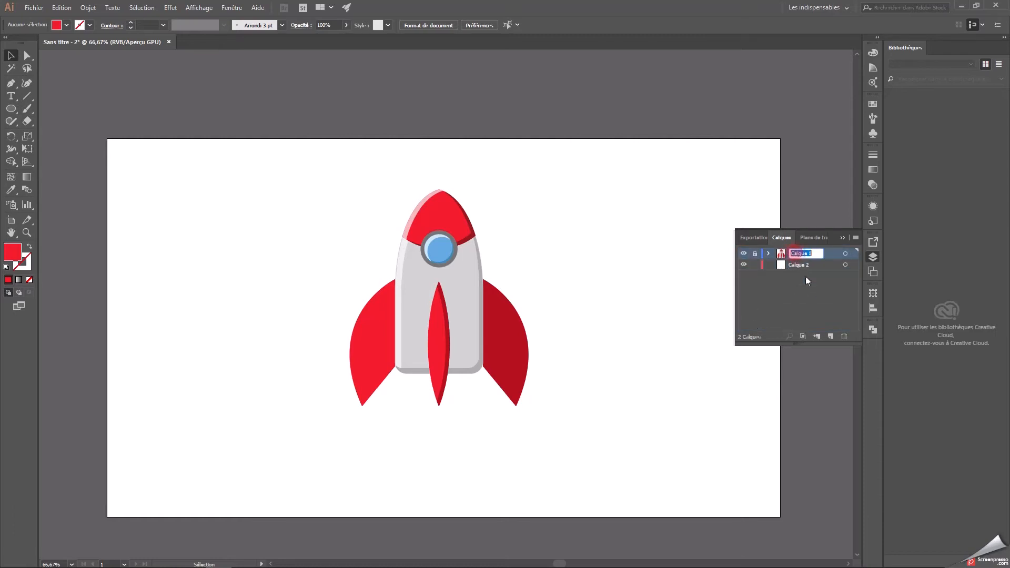
text(fusee)
click(802, 265)
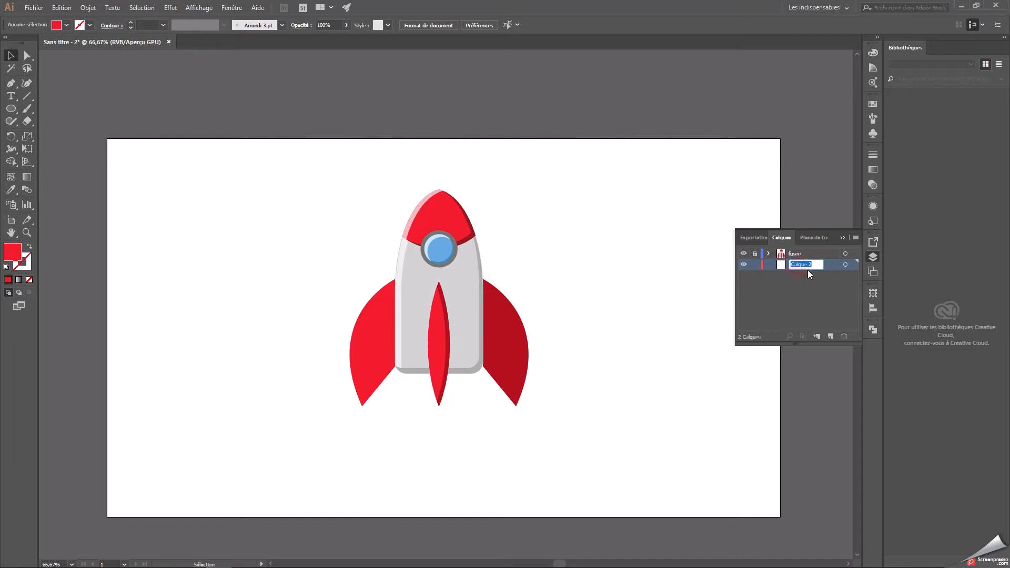
text(flame)
click(818, 277)
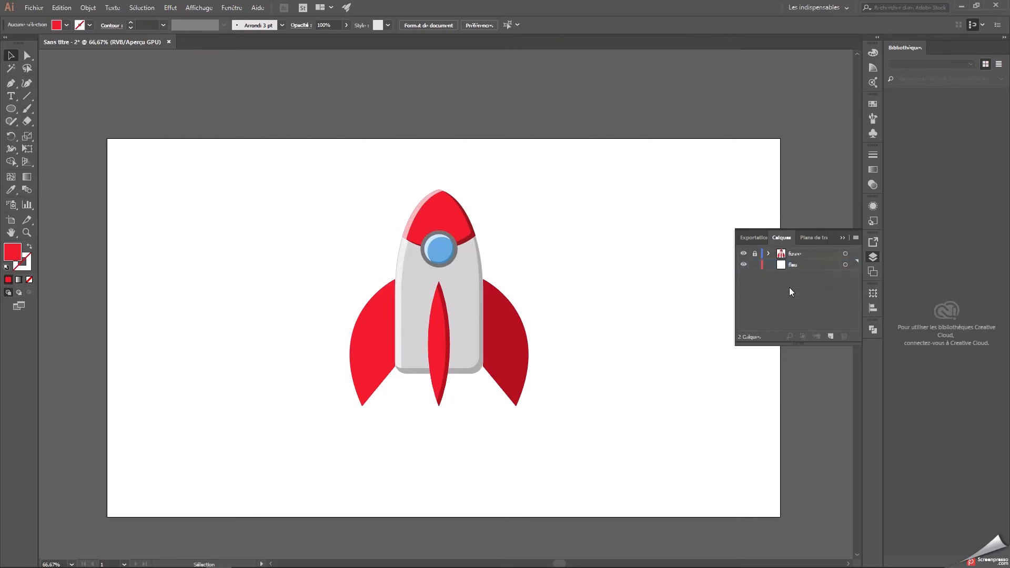
double_click(793, 264)
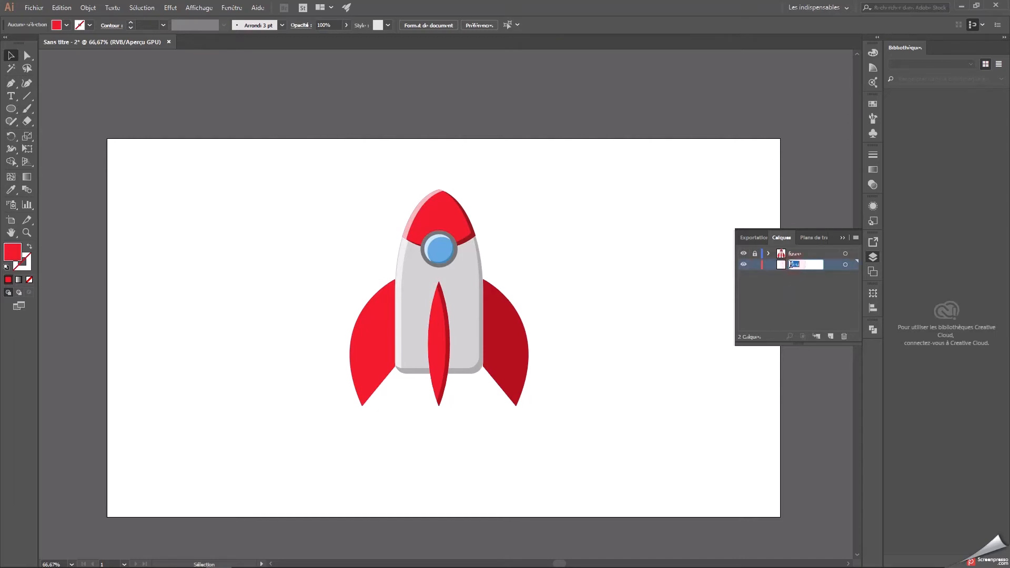
click(814, 290)
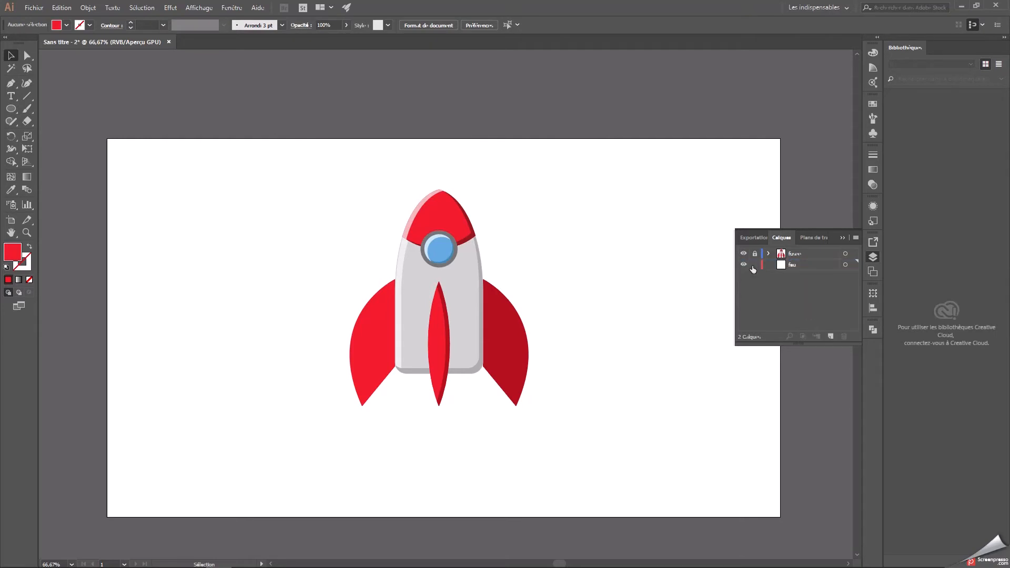
Hide the fusee layer and make feu the active layer for drawing with the Pen tool.
click(11, 83)
click(744, 256)
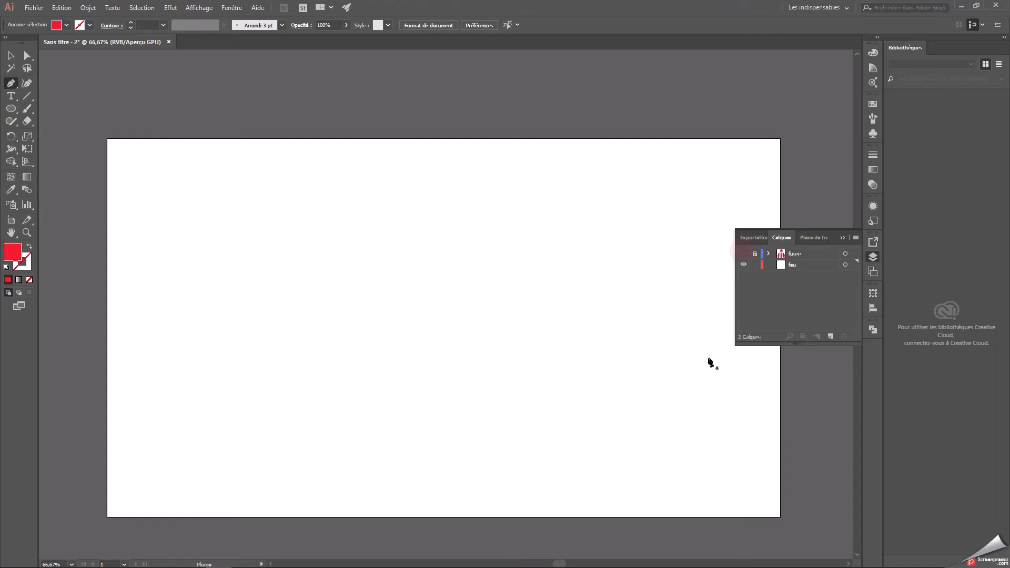
click(743, 254)
click(743, 254)
click(743, 254)
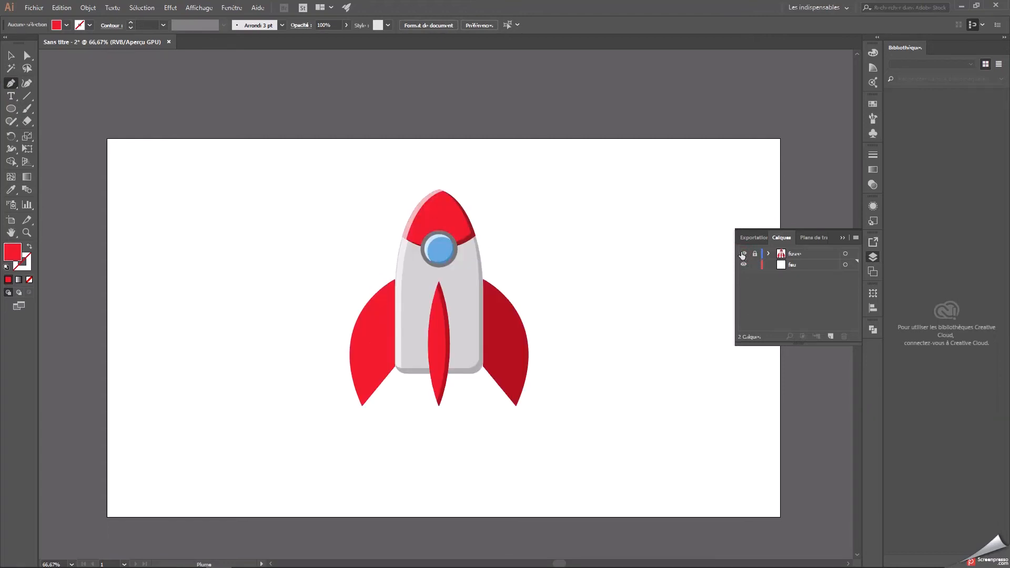
click(743, 253)
click(796, 265)
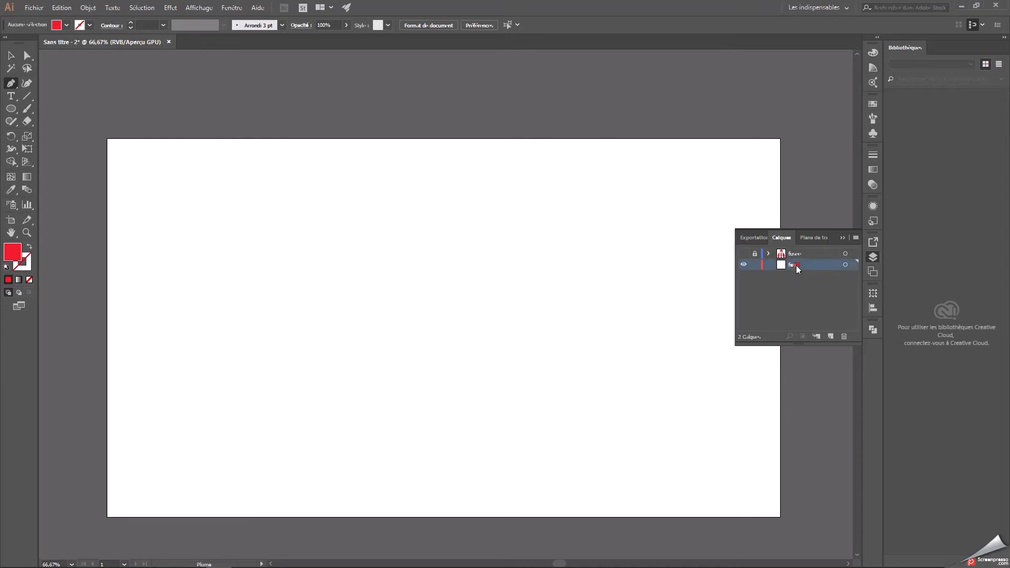
Draw a closed left half of a flame, about 84 by 318 pt, with the Pen tool in orange f29525.
double_click(13, 252)
drag(513, 350, 513, 339)
click(570, 349)
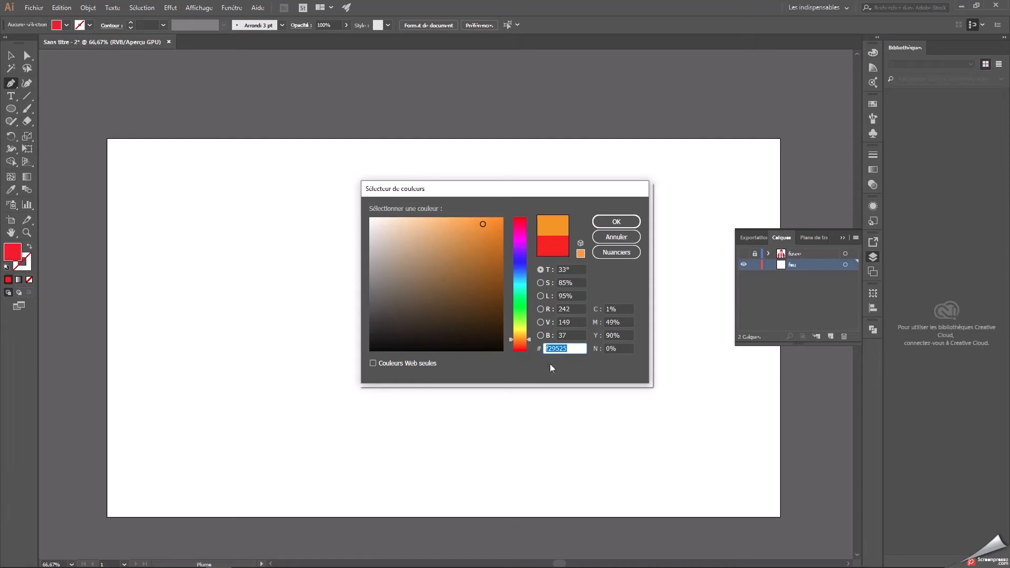
click(616, 222)
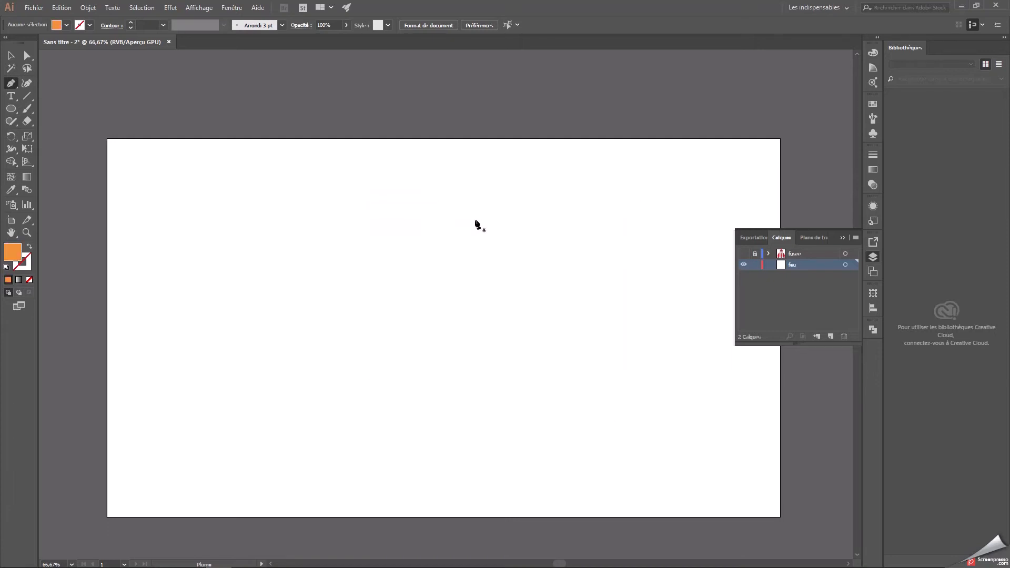
drag(427, 328, 444, 328)
click(439, 216)
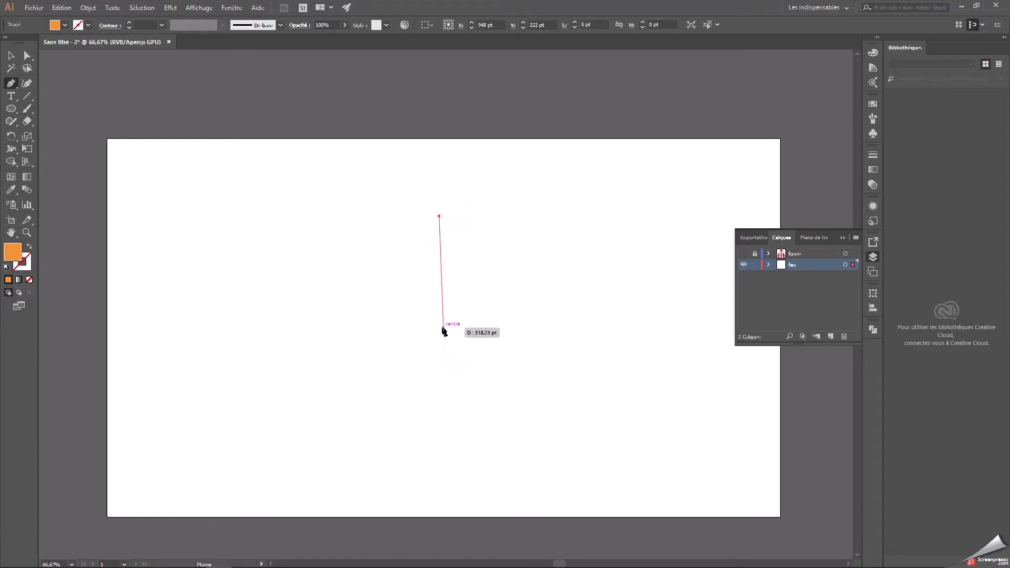
drag(439, 328, 505, 436)
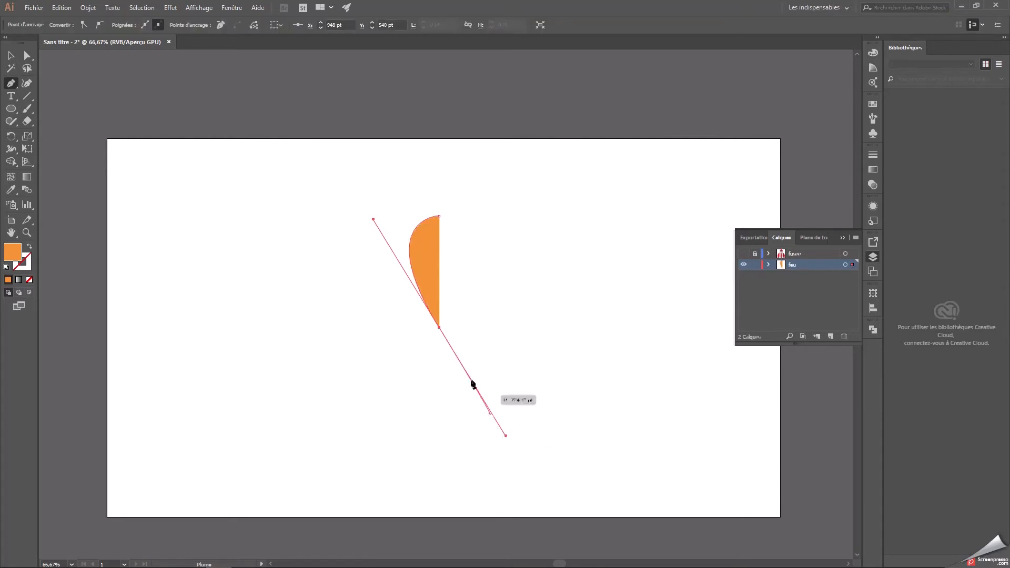
click(440, 328)
click(440, 216)
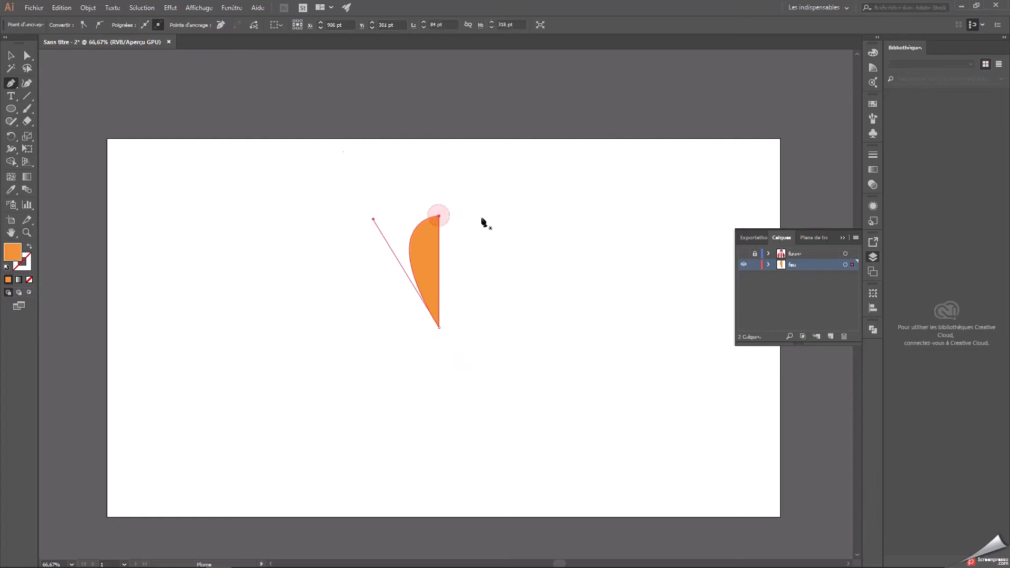
Duplicate the orange half-flame and place the copy to its right, level with the original.
click(10, 58)
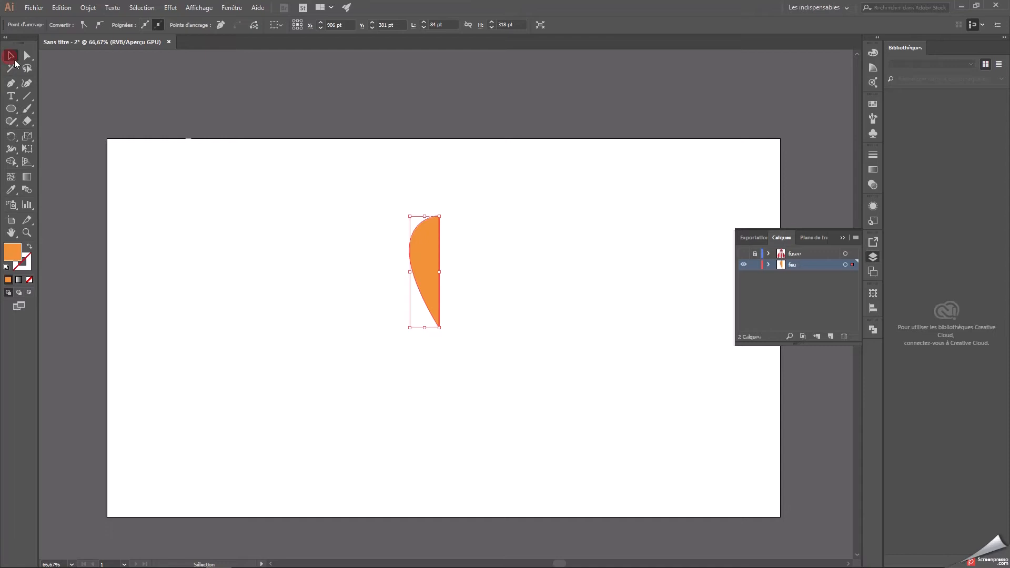
click(510, 266)
click(422, 246)
click(605, 282)
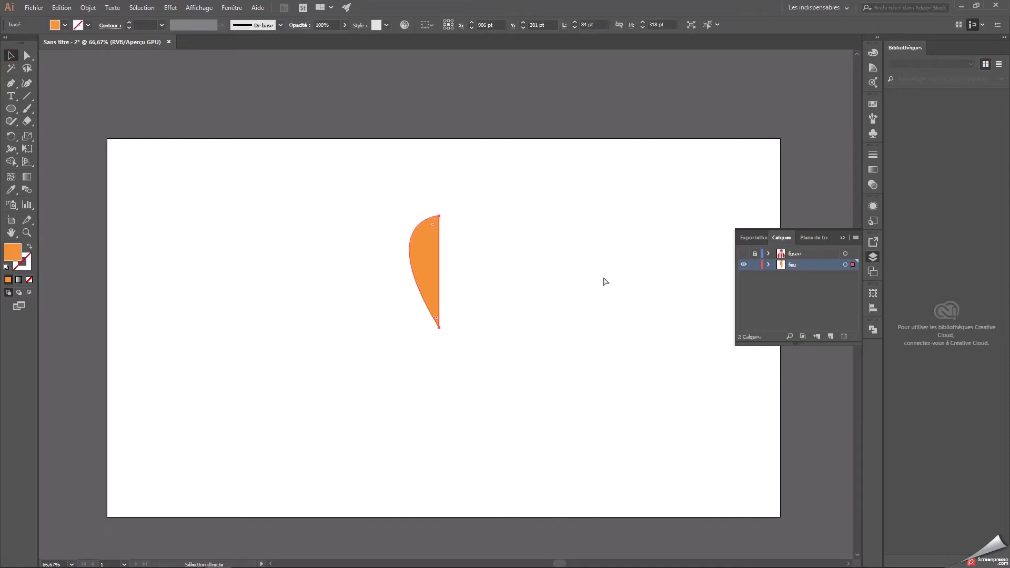
key(ctrl+v)
drag(471, 277, 467, 244)
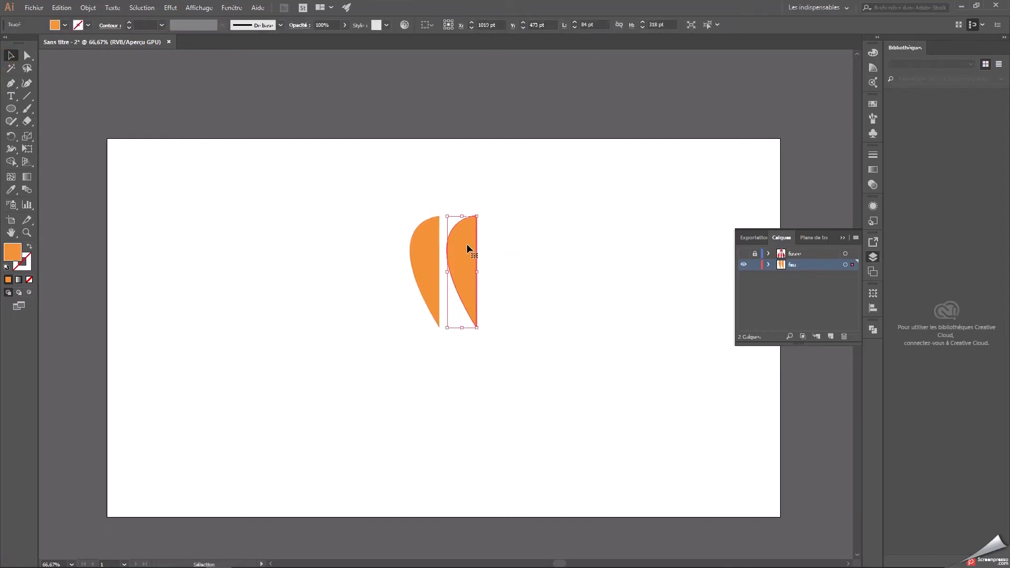
Mirror the copied half about the vertical axis and move it flush against the first half.
right_click(467, 247)
mouse_move(530, 401)
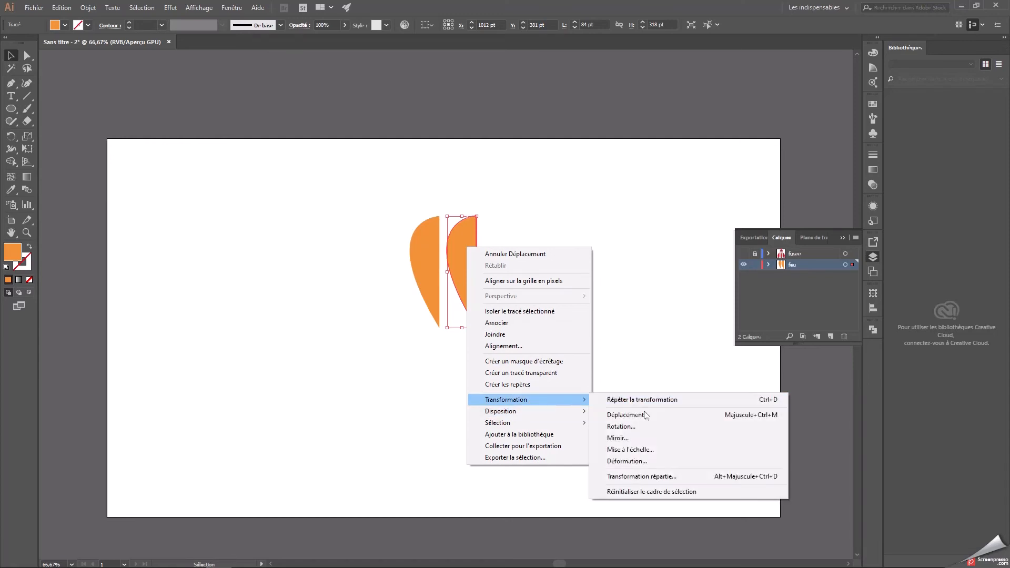
click(638, 435)
click(601, 325)
click(601, 325)
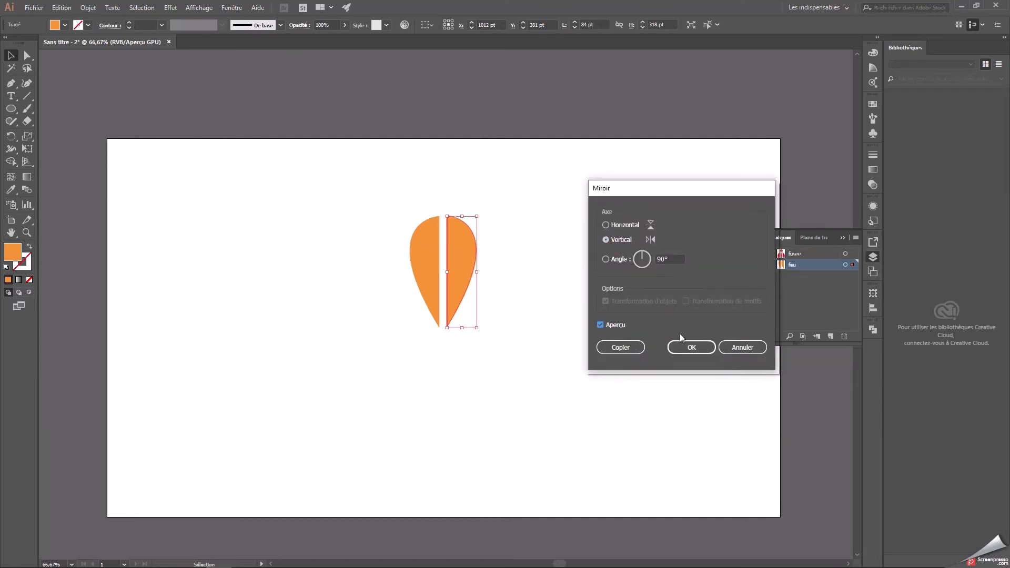
click(691, 347)
drag(469, 263, 463, 254)
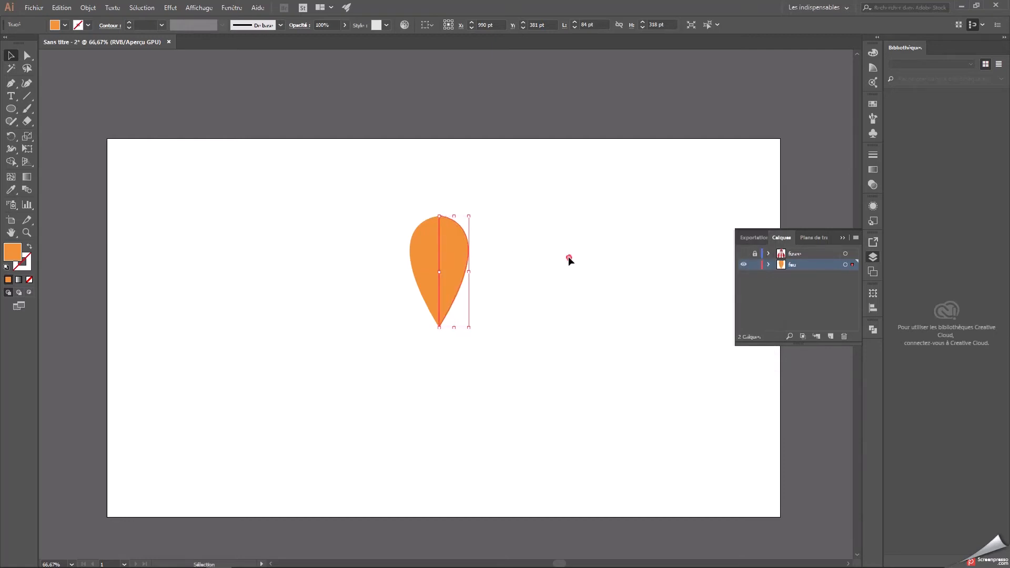
Unite the two orange halves into one flame shape and move it slightly down.
click(569, 256)
drag(390, 205, 514, 343)
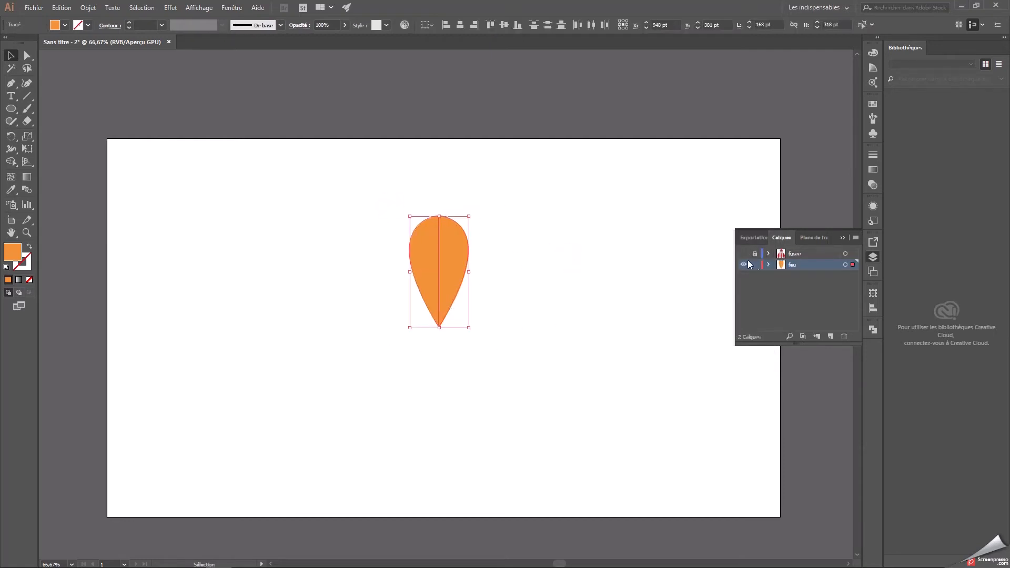
click(875, 258)
click(873, 330)
click(751, 351)
click(568, 337)
drag(380, 217, 489, 318)
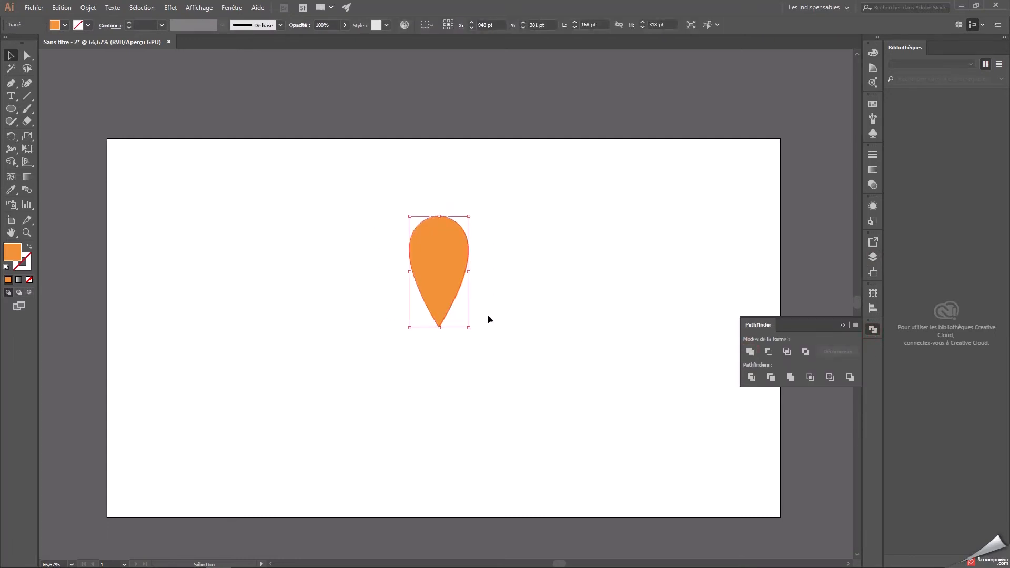
drag(447, 269, 444, 307)
click(547, 342)
Try a bright blue fill on the flame and undo the colour change.
click(437, 306)
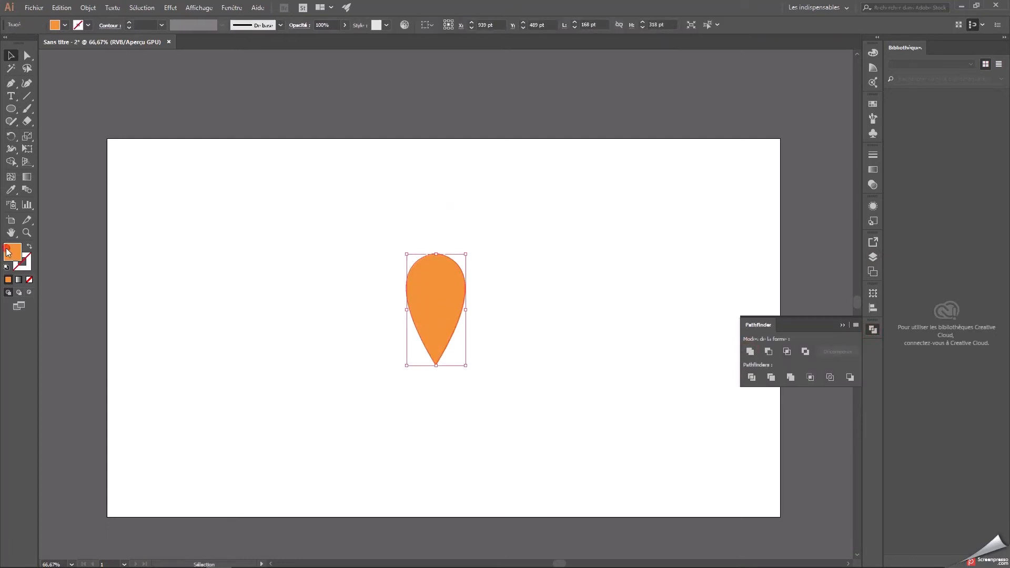
double_click(13, 252)
click(515, 280)
click(483, 223)
click(616, 221)
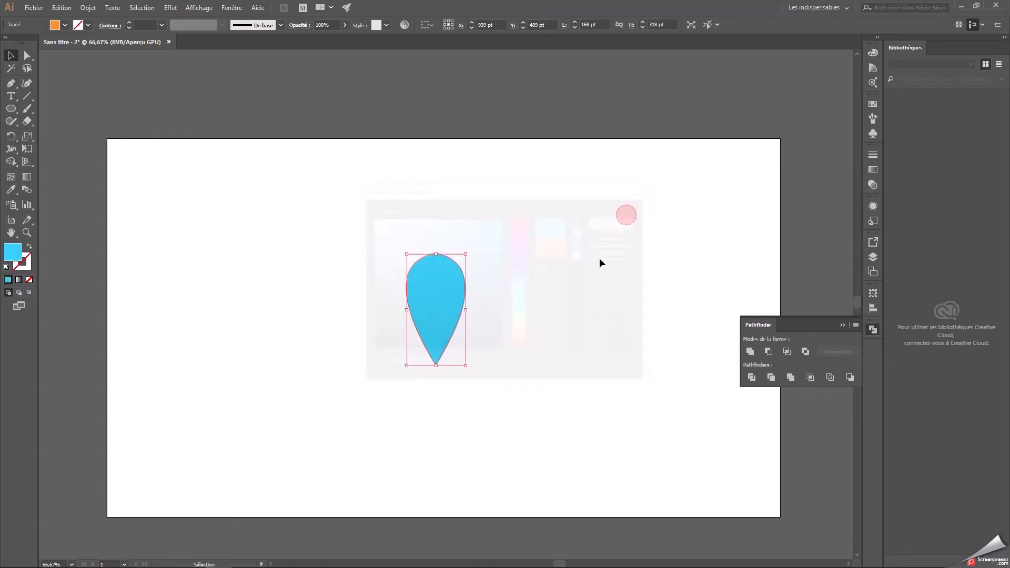
key(ctrl+z)
click(340, 305)
click(445, 291)
double_click(13, 249)
click(619, 239)
click(582, 264)
Duplicate the flame, scale the copy to about 137 by 260 pt, and centre it over the original with tops aligned.
click(436, 283)
drag(461, 299, 550, 278)
drag(554, 233, 543, 255)
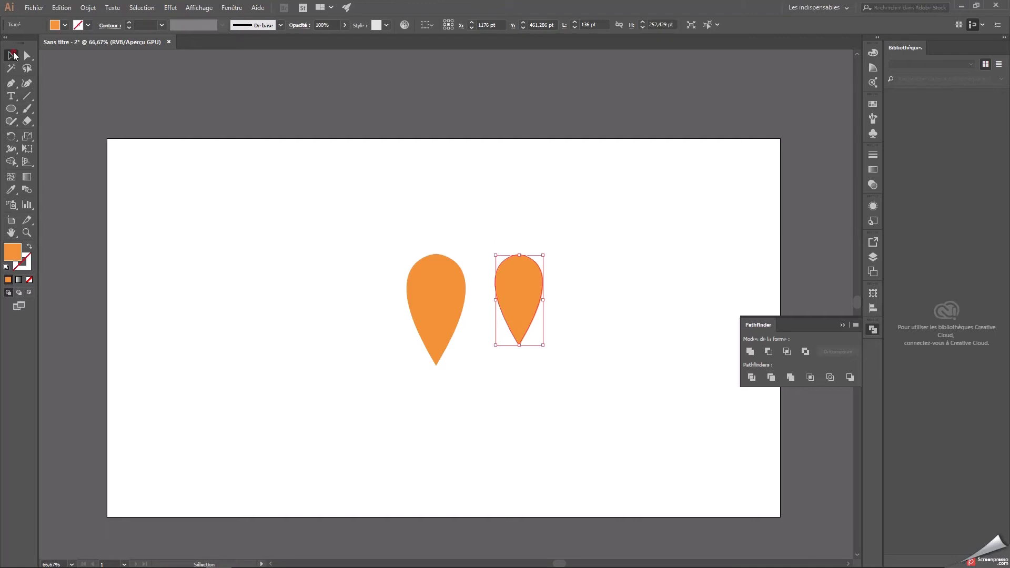
mouse_move(543, 255)
mouse_down()
mouse_move(546, 263)
mouse_move(700, 179)
mouse_move(611, 254)
mouse_move(543, 254)
mouse_up()
drag(493, 279, 437, 281)
Fill the smaller inner flame with red.
double_click(12, 252)
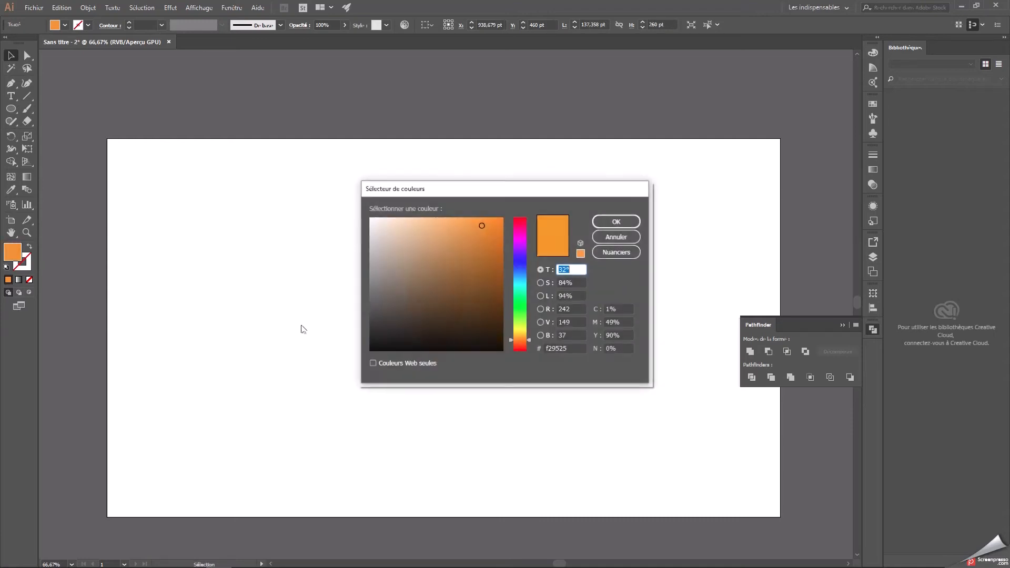
drag(528, 341, 531, 350)
click(615, 222)
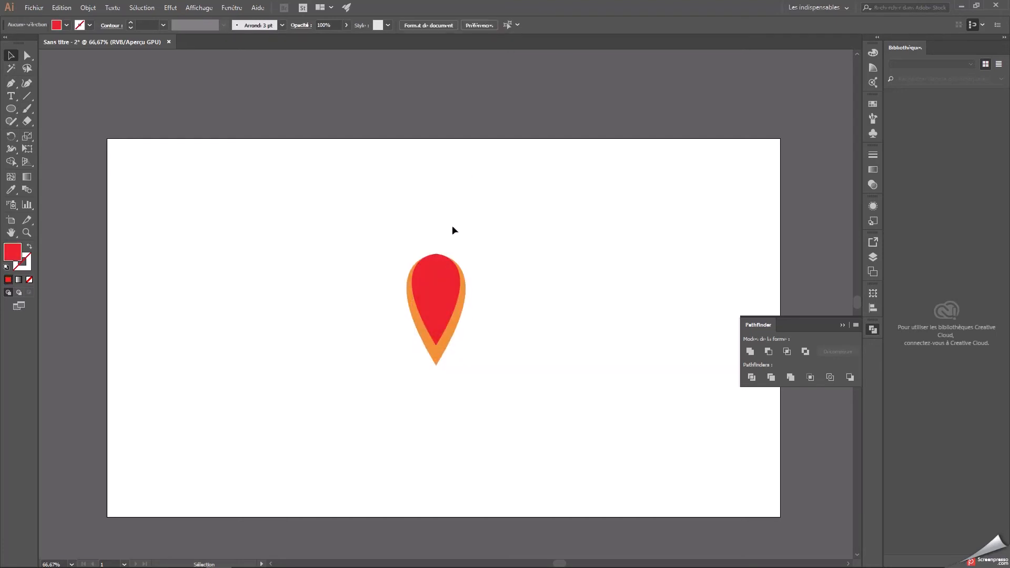
Move both flame shapes down to the rocket's base and show the fusee layer again.
drag(453, 228, 514, 361)
drag(442, 287, 442, 388)
click(508, 315)
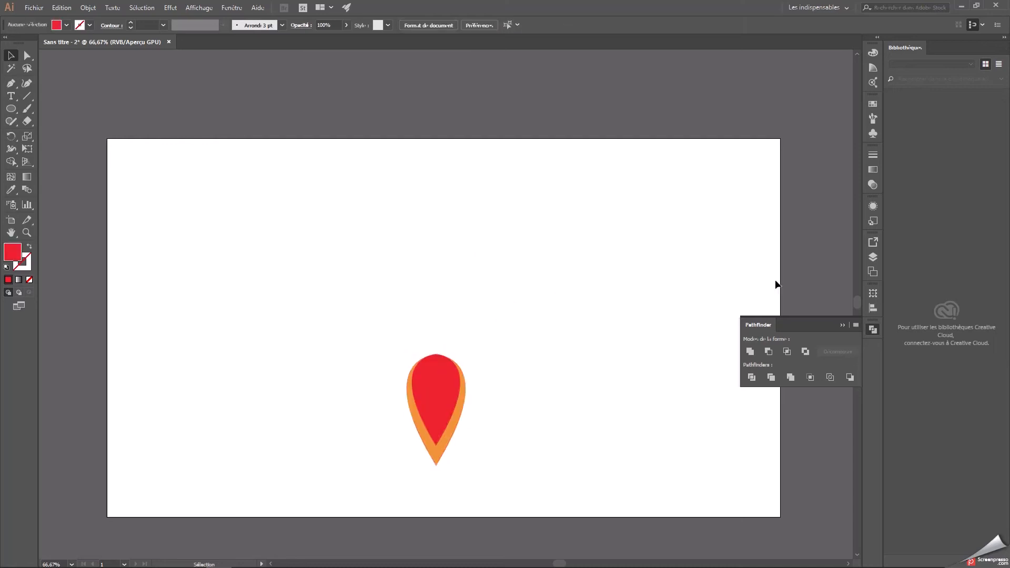
click(871, 330)
click(873, 257)
click(744, 254)
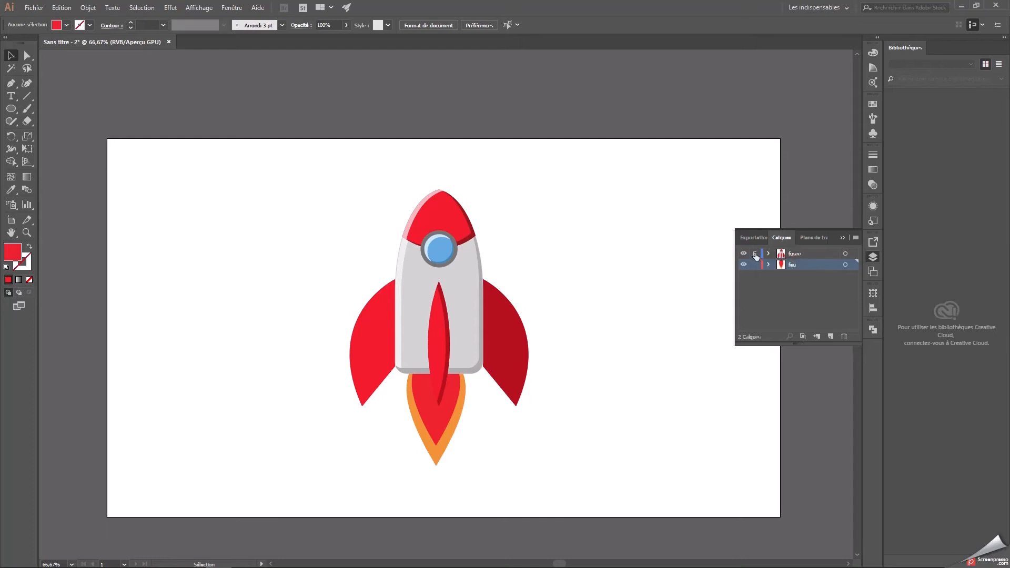
click(842, 238)
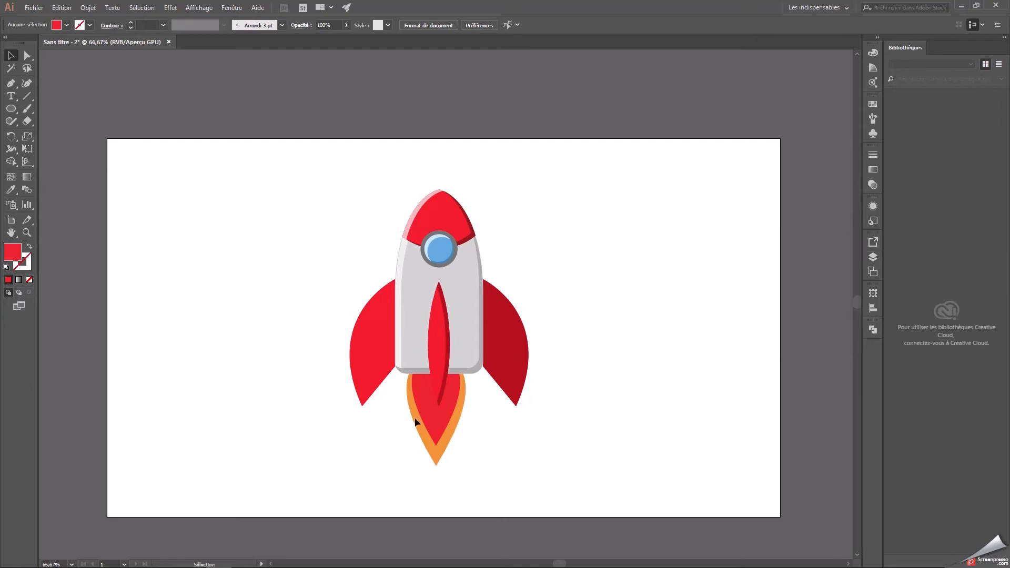
Move both flame shapes about 8 pt to the right to centre them under the rocket body.
click(443, 450)
drag(439, 424, 440, 419)
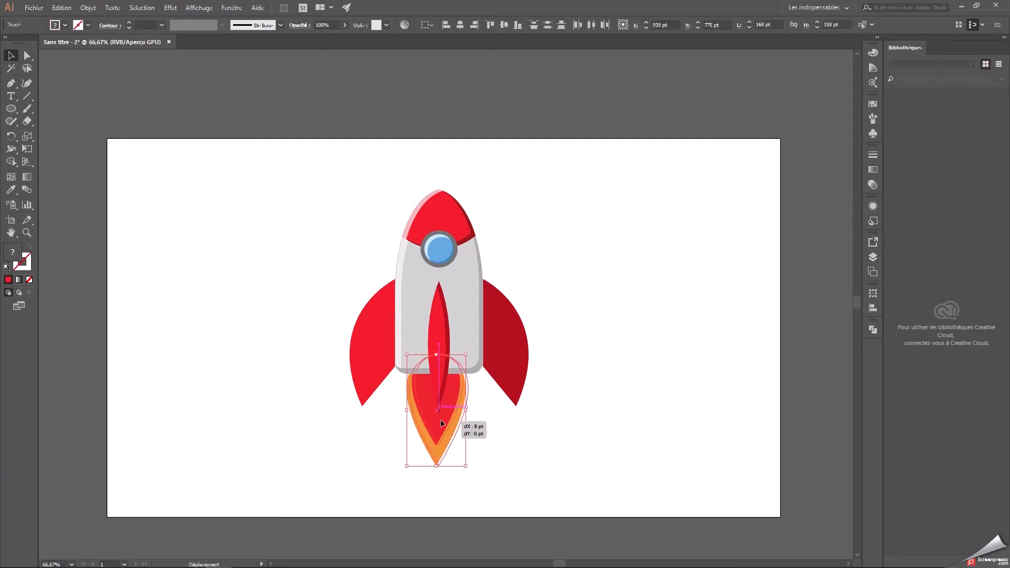
click(587, 394)
Change the inner flame's fill to cyan 29dfed.
click(443, 414)
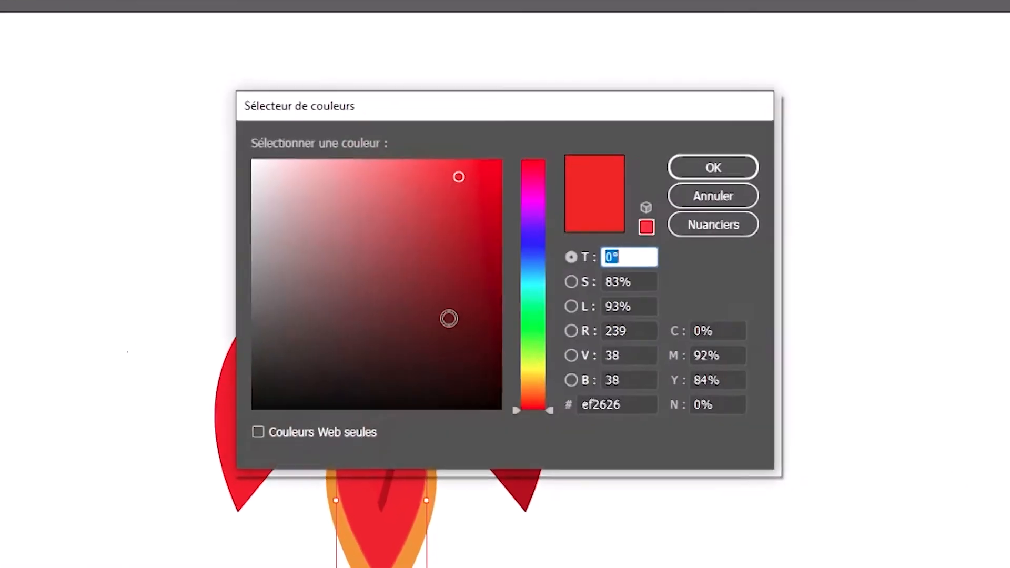
drag(531, 287, 526, 281)
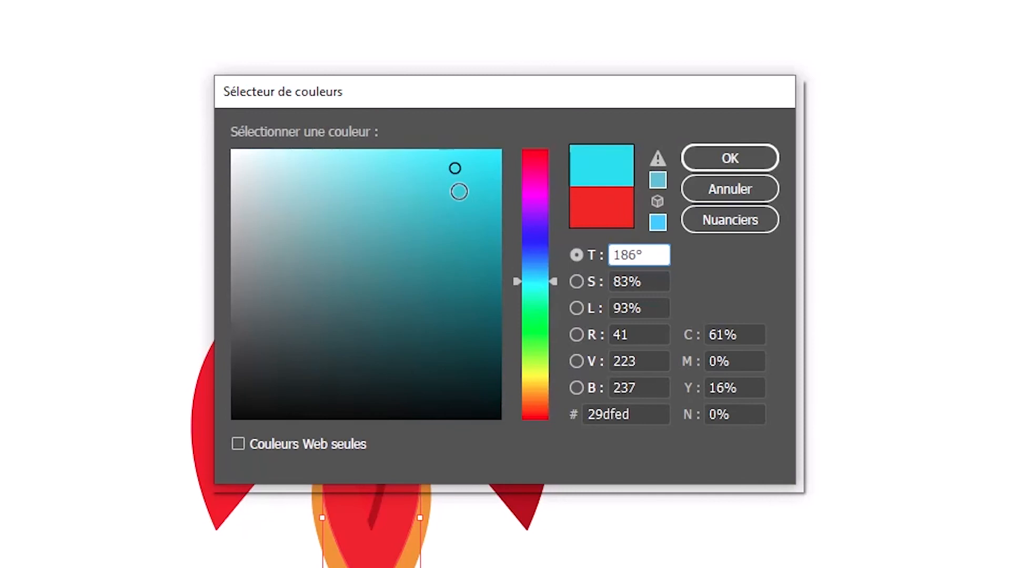
click(643, 414)
click(741, 152)
Change the outer flame's fill to blue 2967c1.
click(329, 565)
double_click(3, 463)
drag(534, 257, 536, 250)
drag(454, 197, 444, 215)
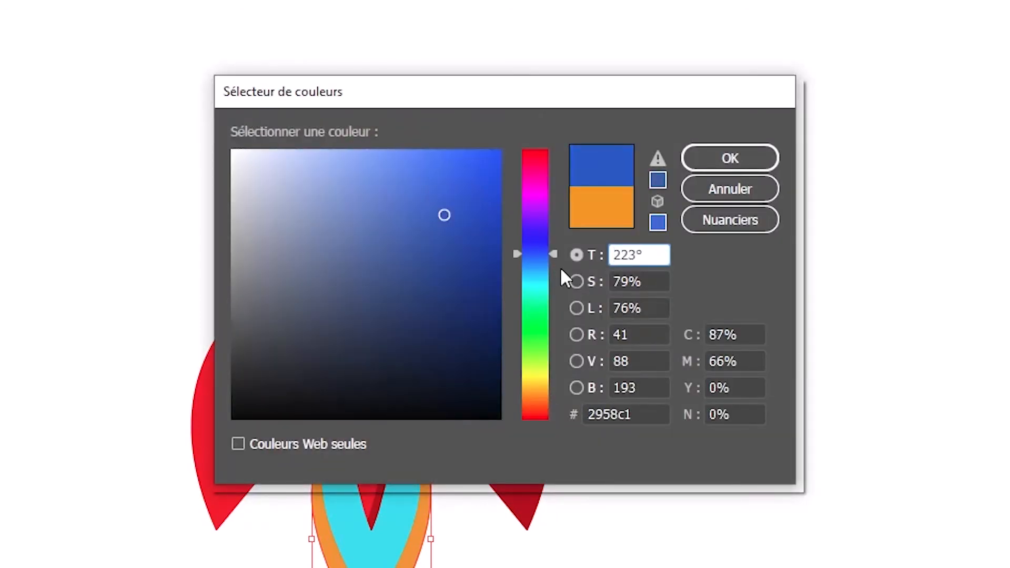
drag(550, 255, 549, 260)
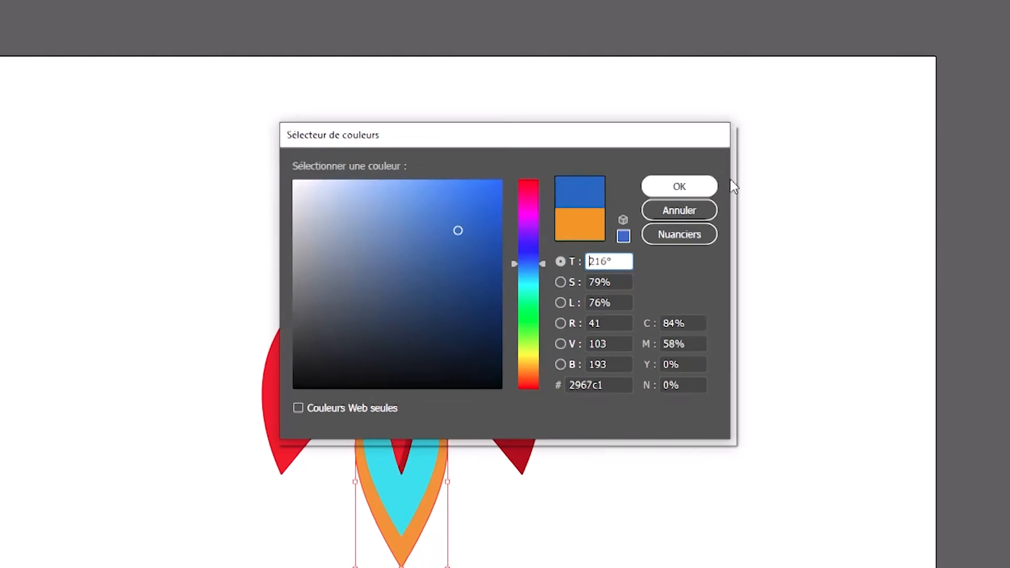
click(683, 187)
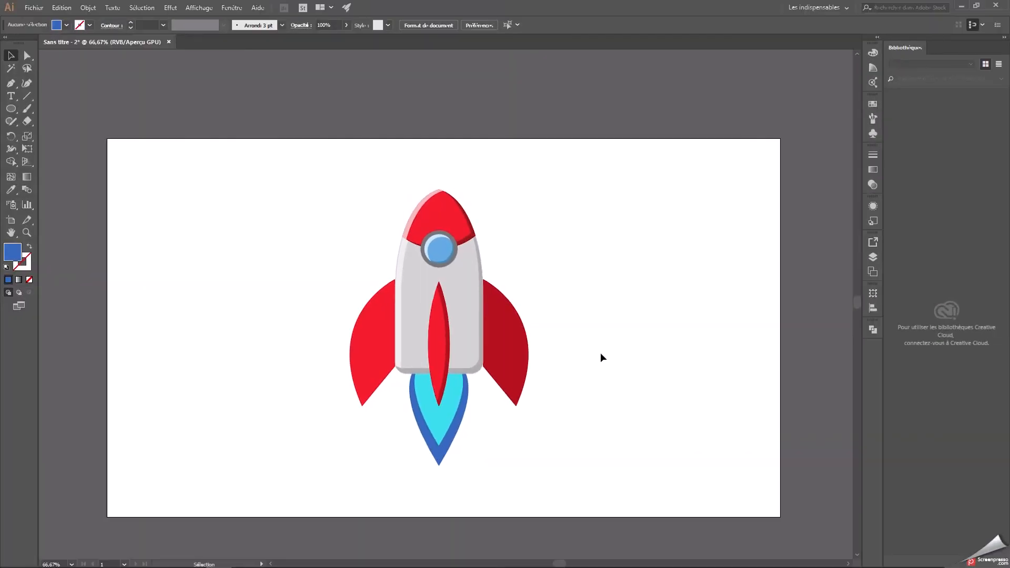
Group the two flame shapes and shift them up slightly under the rocket body.
drag(481, 467, 447, 388)
right_click(451, 416)
click(481, 274)
click(588, 359)
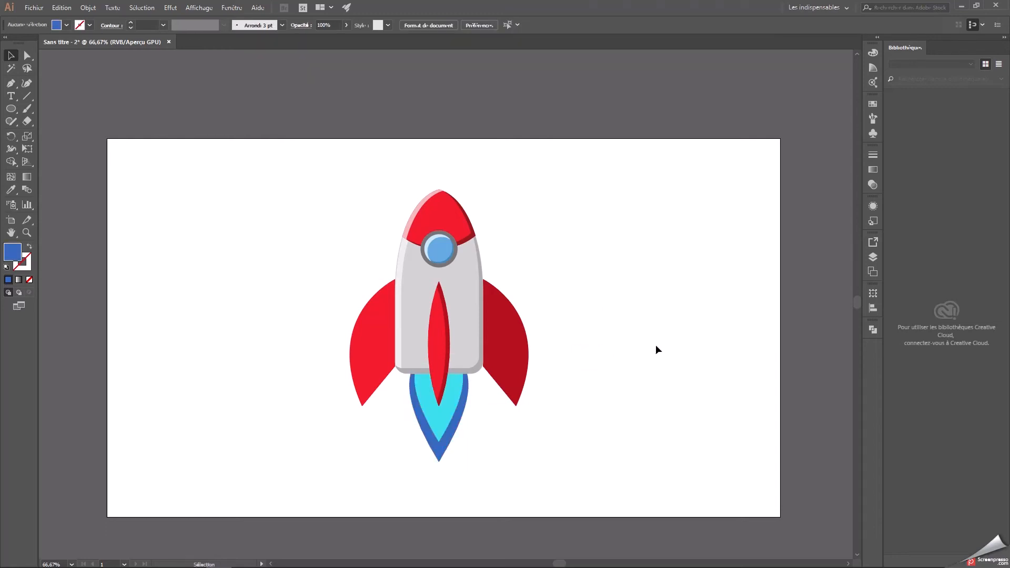
Lock the flame layer and hide both the rocket and flame layers.
drag(876, 255, 873, 254)
click(875, 337)
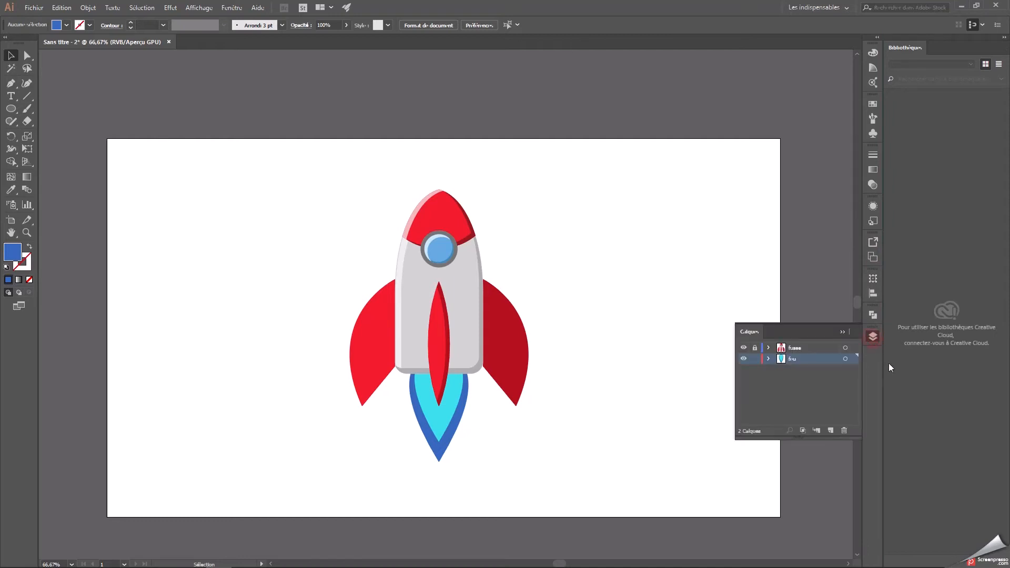
click(795, 349)
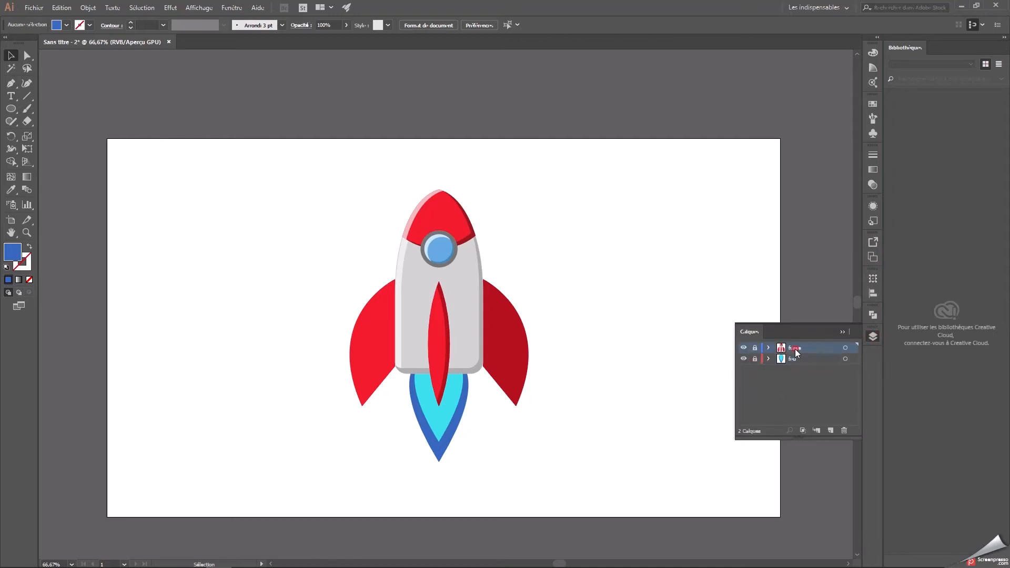
click(744, 348)
click(745, 359)
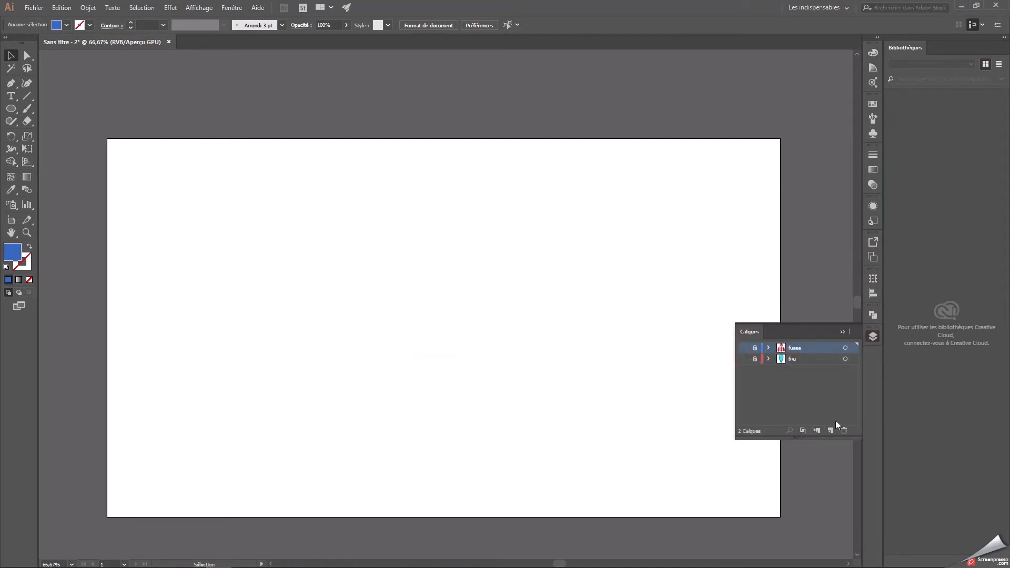
Add a new layer, place it beneath the rocket and flame layers, and rename it.
click(830, 431)
drag(791, 343, 794, 381)
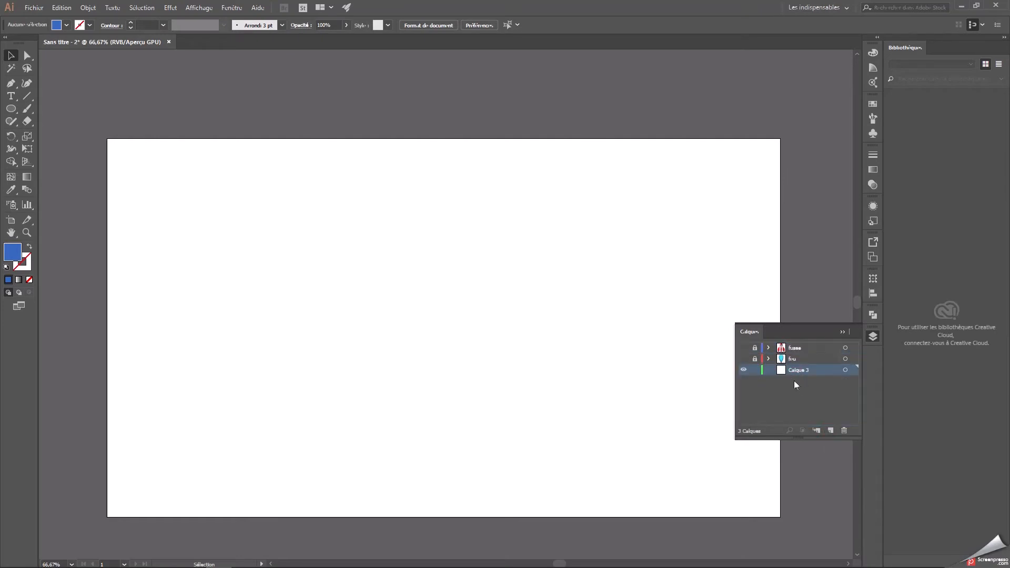
text(d)
click(842, 332)
Choose the Ellipse tool and set the fill colour to pale beige e5e1b5.
key(ctrl+minus)
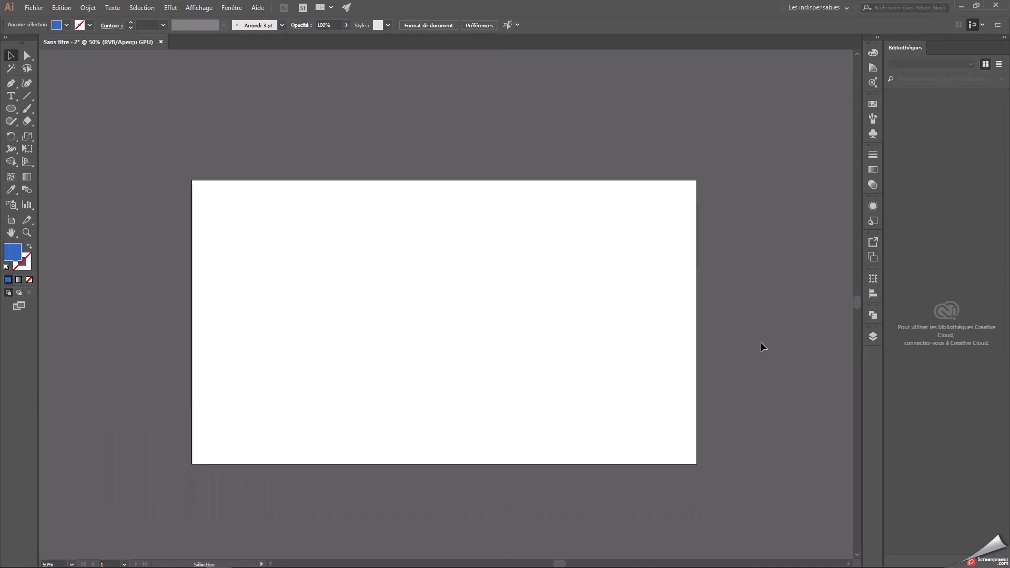
click(11, 109)
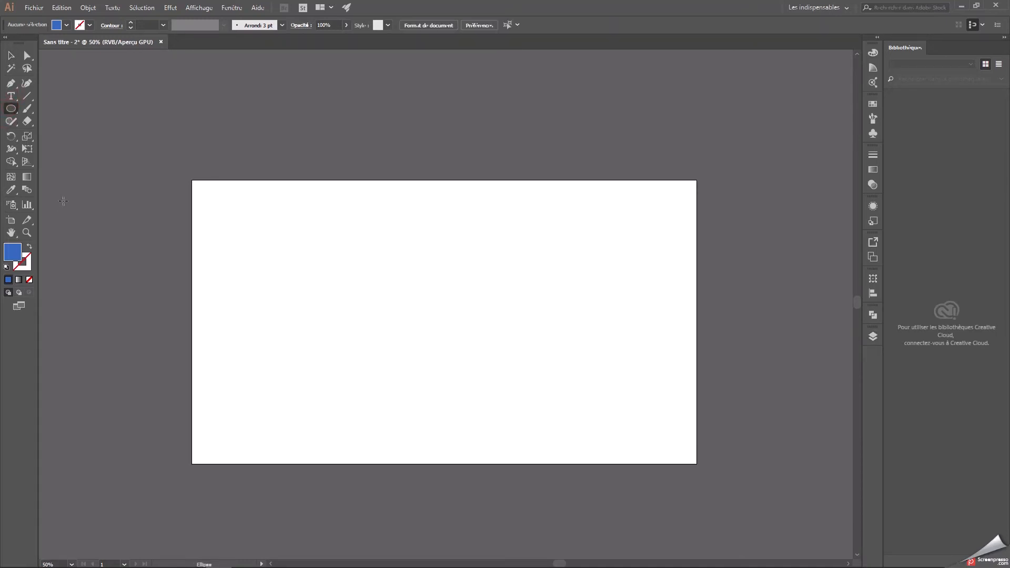
click(10, 109)
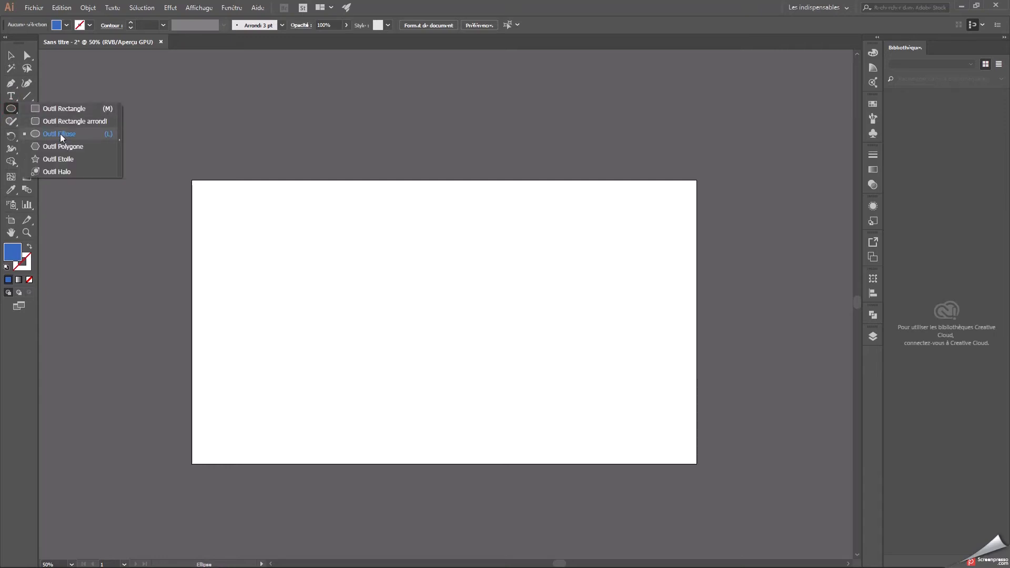
click(66, 133)
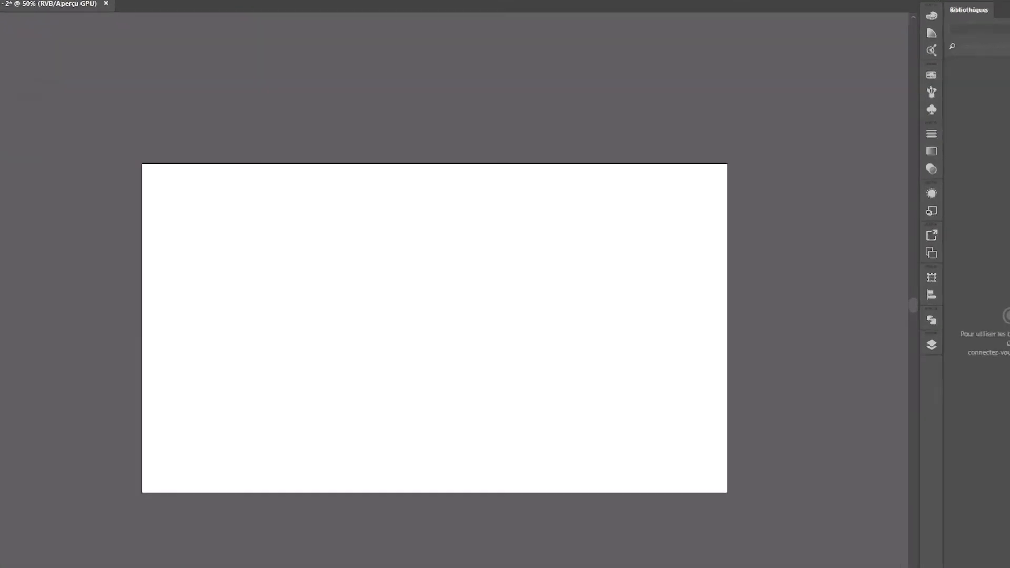
double_click(12, 252)
click(356, 203)
mouse_move(530, 327)
mouse_down()
mouse_move(524, 355)
mouse_move(529, 345)
mouse_up()
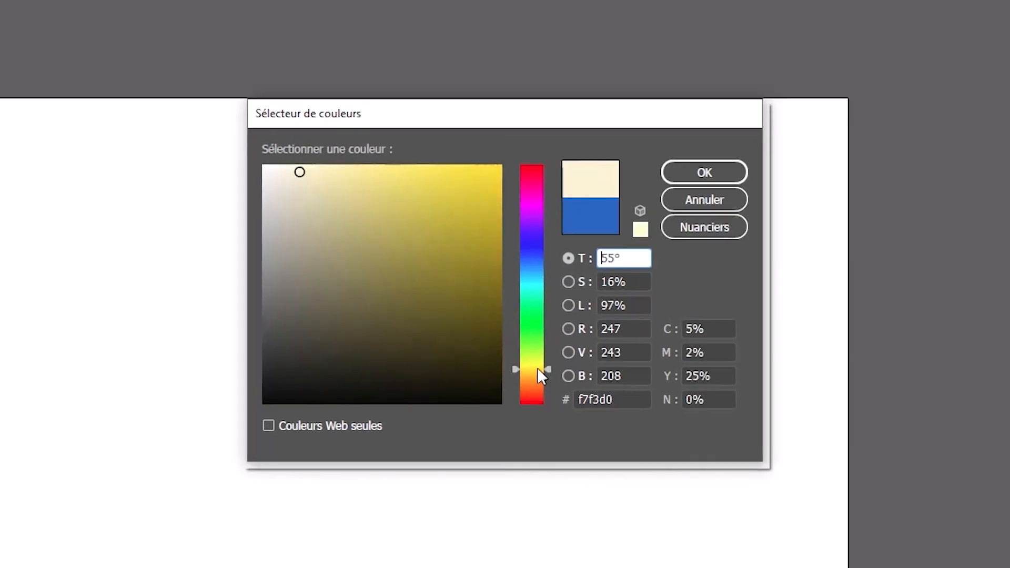
drag(302, 175, 313, 189)
double_click(593, 399)
click(626, 400)
double_click(626, 399)
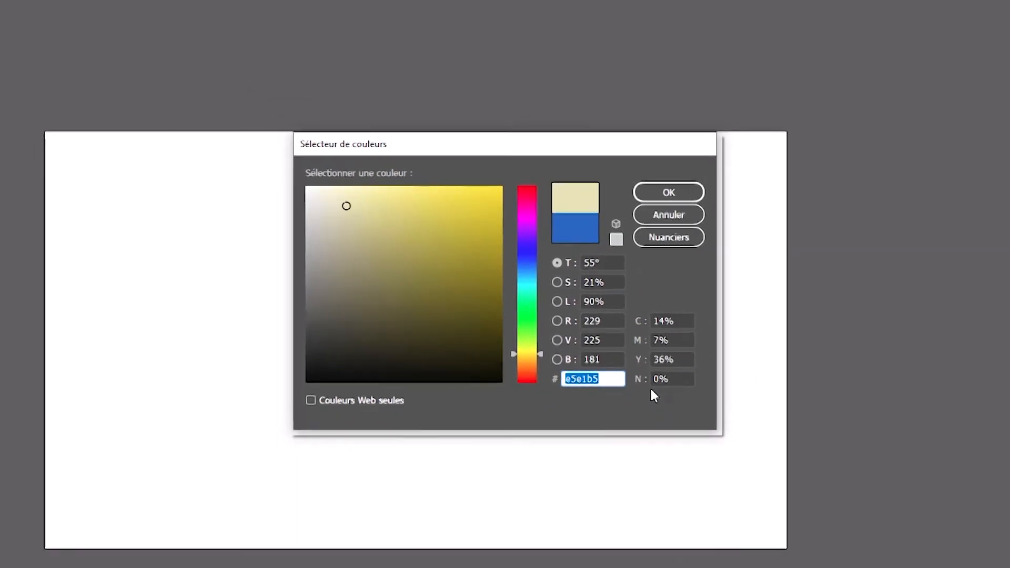
key(Return)
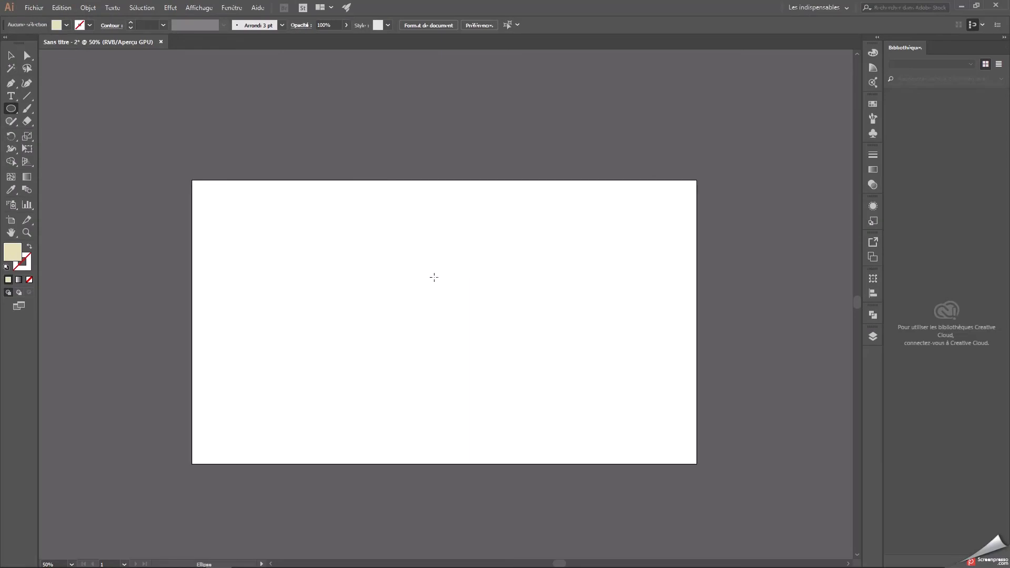
Draw a wide ellipse of about 2586 × 1074 pt overlapping the artboard's lower edge and extending past both sides.
drag(147, 407, 726, 376)
key(ctrl+z)
drag(605, 303, 629, 400)
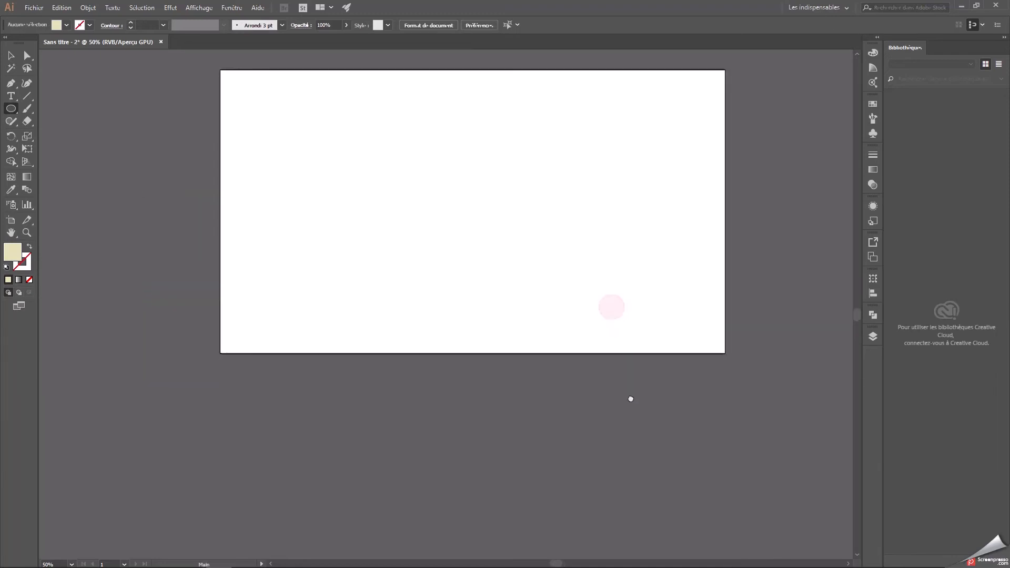
drag(470, 425, 421, 415)
drag(65, 216, 762, 543)
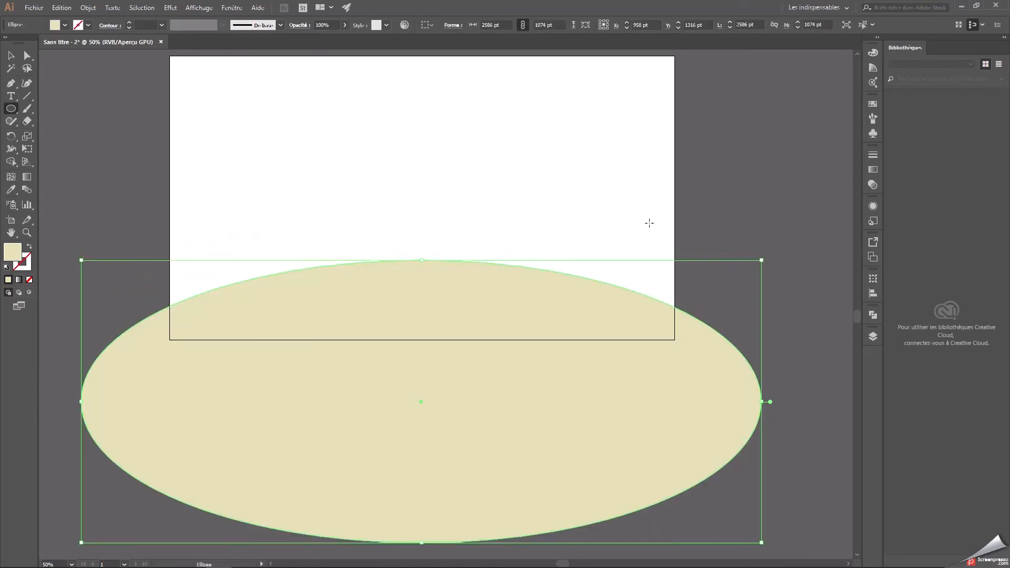
key(v)
click(121, 165)
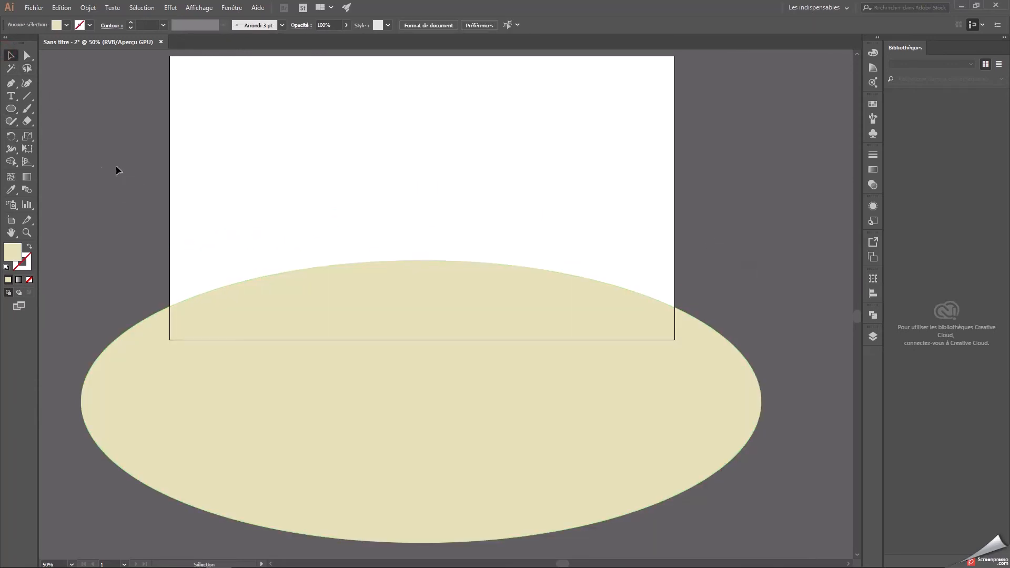
Cover the ellipse outside the artboard with rectangles of about 437 × 1566 pt at left, 2339 × 795 pt below and 527 × 1510 pt at right.
click(11, 109)
click(55, 109)
mouse_move(170, 119)
mouse_down()
mouse_move(118, 480)
mouse_move(54, 532)
mouse_up()
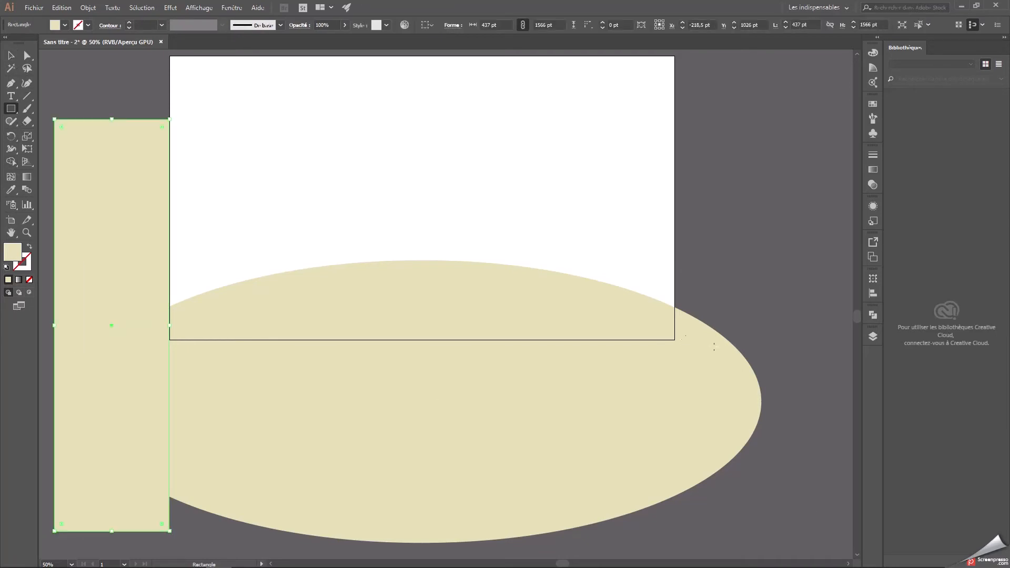
drag(169, 339, 785, 549)
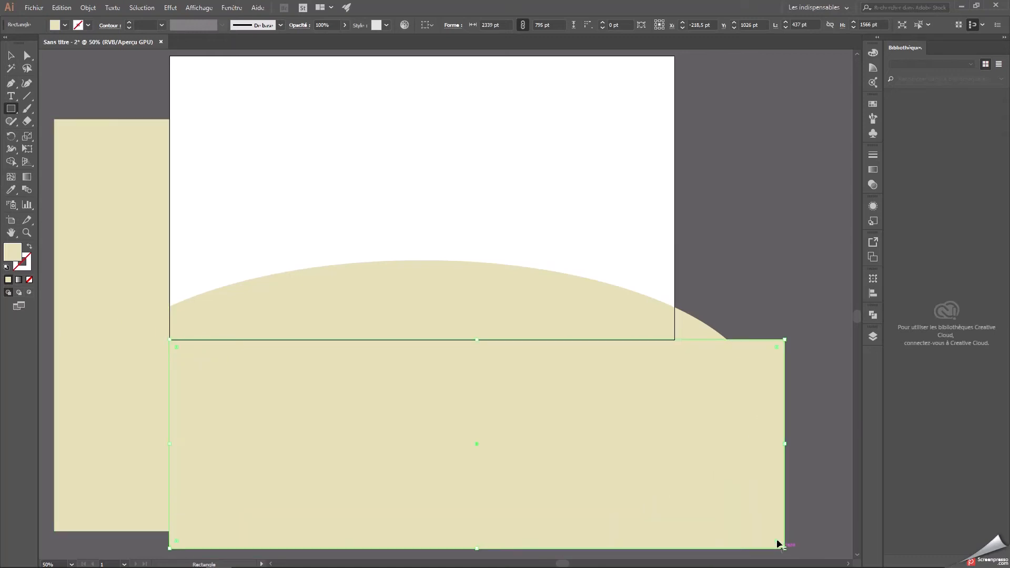
click(675, 123)
key(Escape)
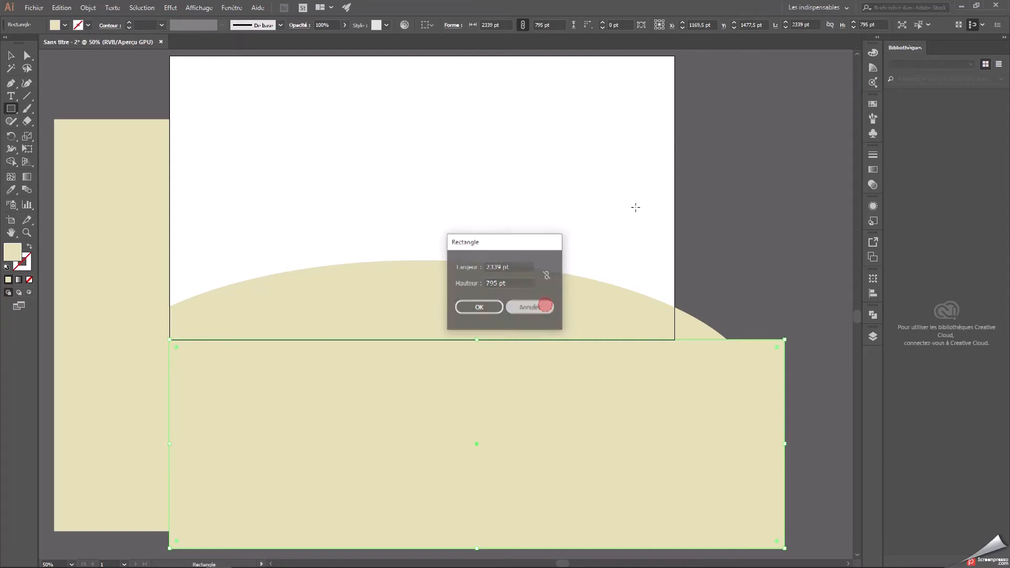
drag(676, 139, 814, 535)
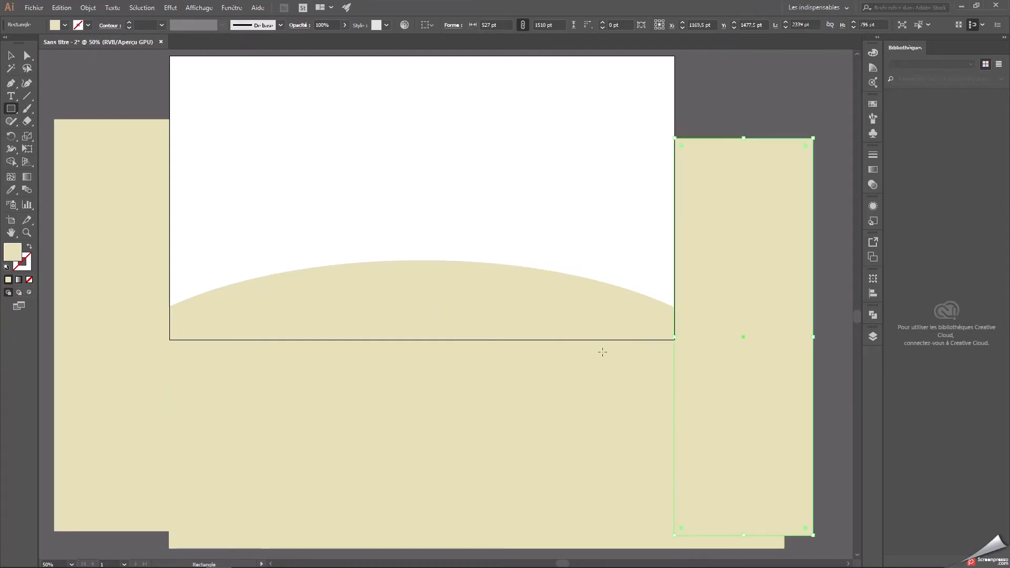
Group the left, lower and right rectangles around the artboard.
click(10, 56)
click(91, 208)
shift+click(337, 417)
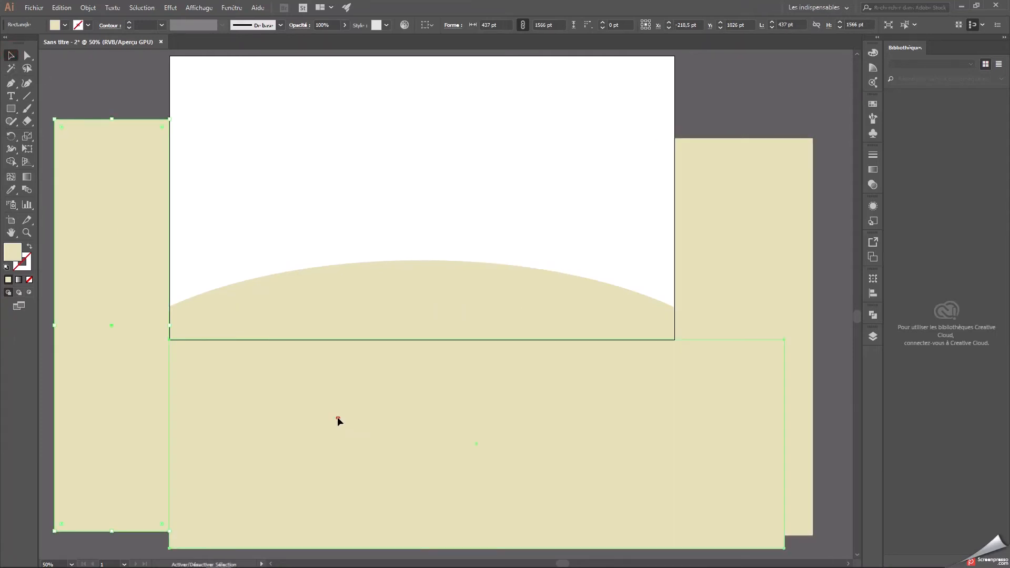
shift+click(772, 255)
right_click(763, 253)
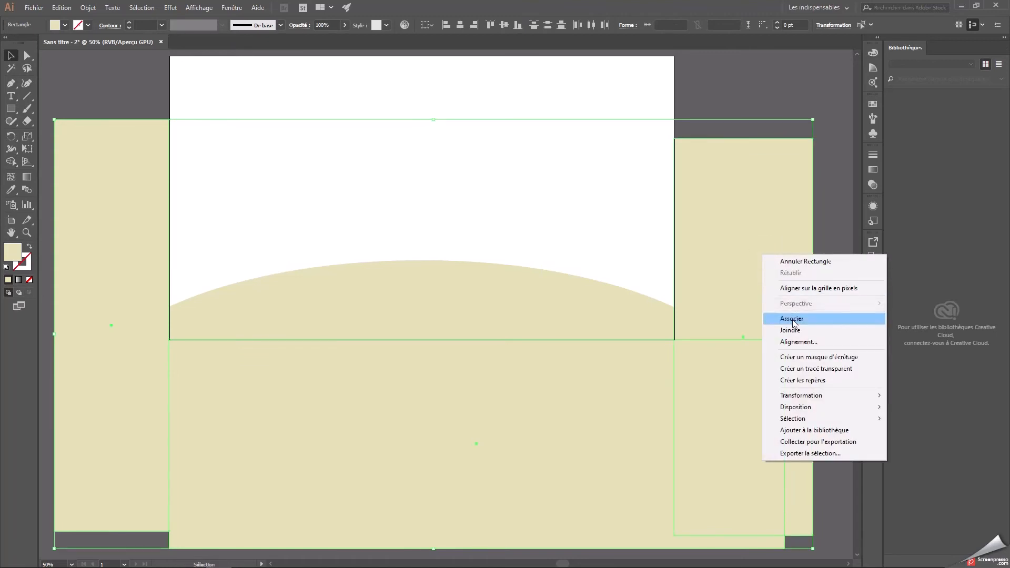
click(771, 319)
Subtract the rectangle group from the ellipse with the Pathfinder's Minus Front mode.
shift+click(428, 301)
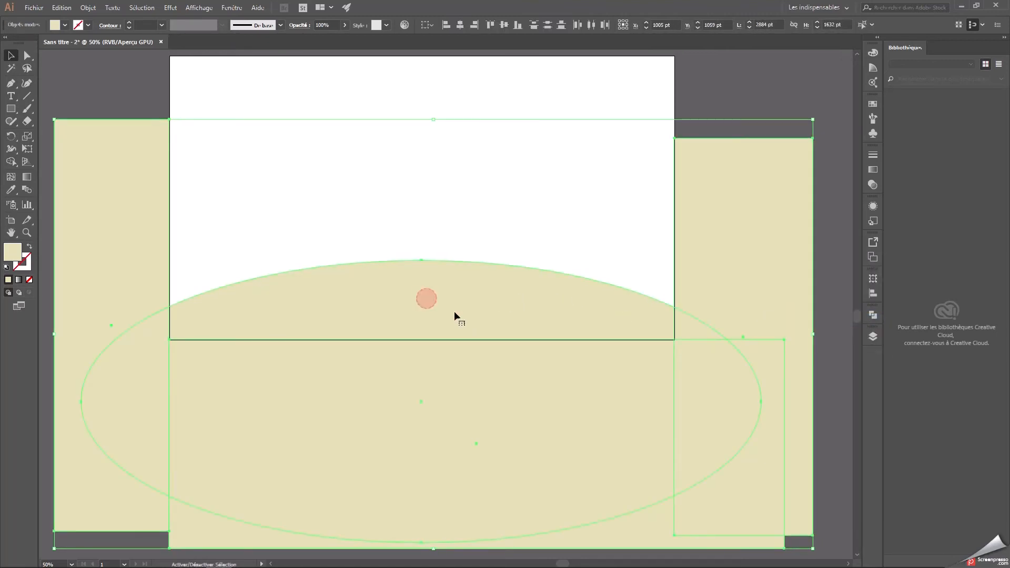
click(875, 316)
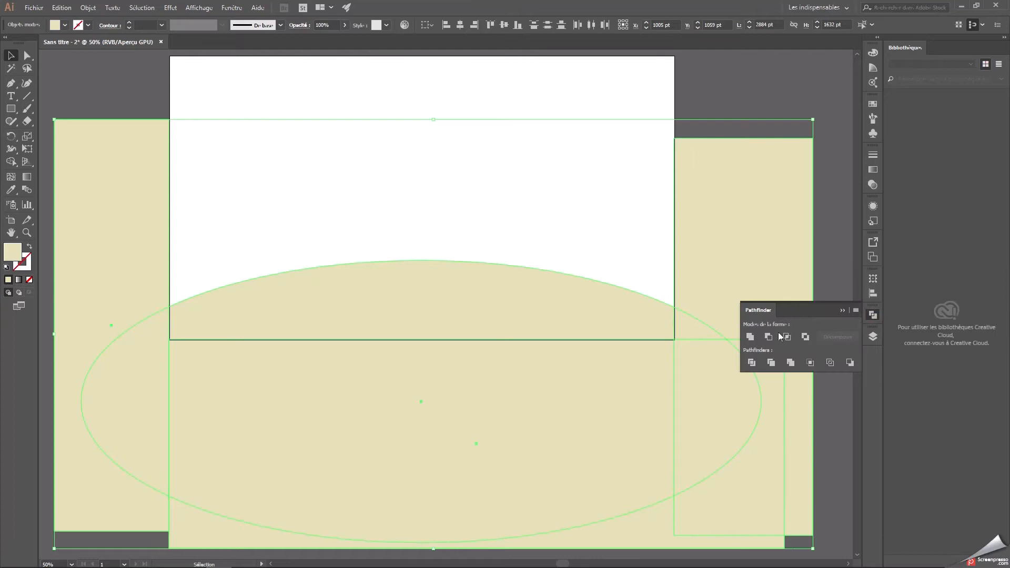
click(769, 337)
click(706, 233)
scroll(733, 280, up, 2)
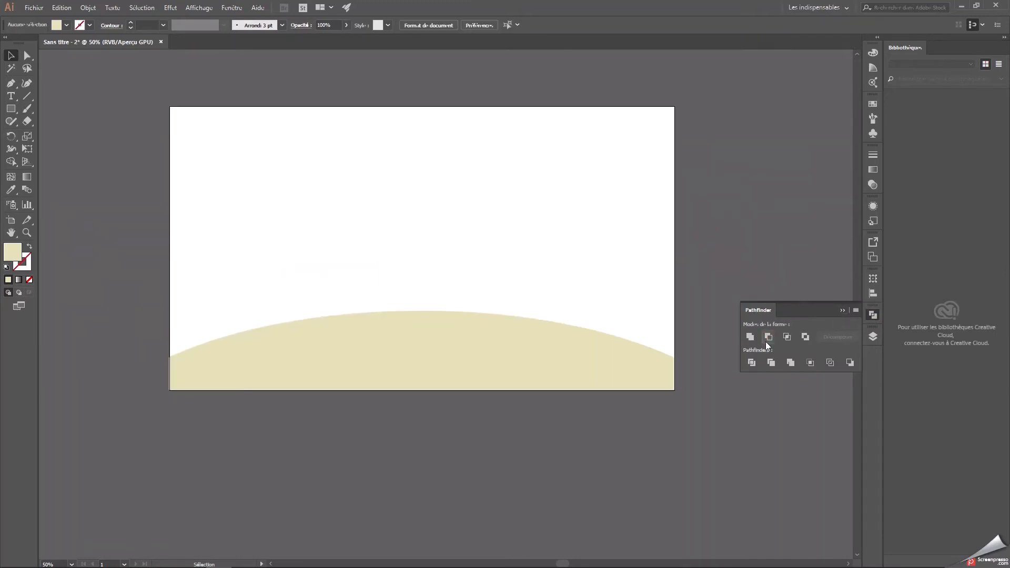
click(842, 311)
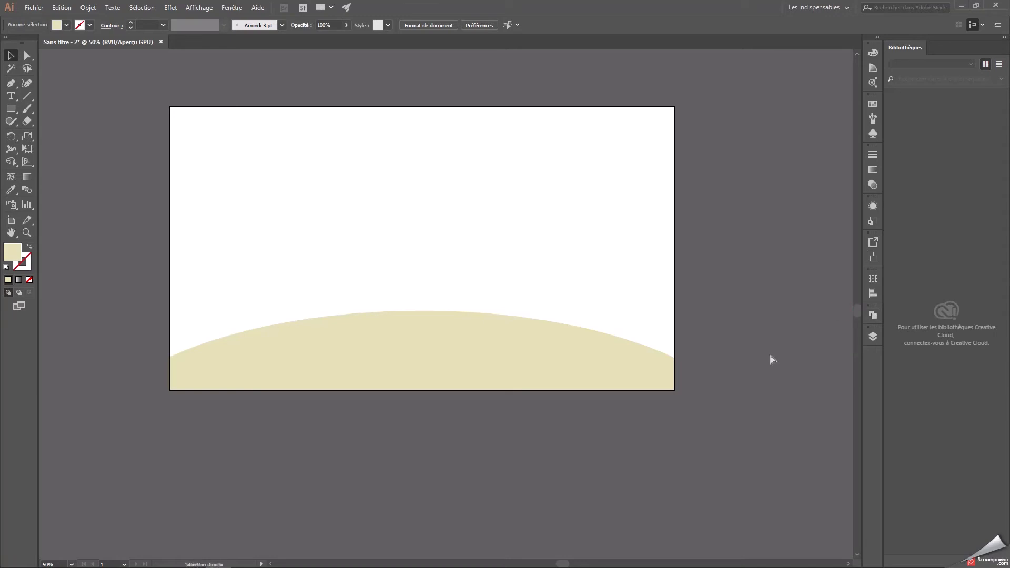
Undo the subtraction and try grouping the selected rectangles again.
key(ctrl+z)
scroll(214, 305, down, 2)
click(146, 287)
click(284, 431)
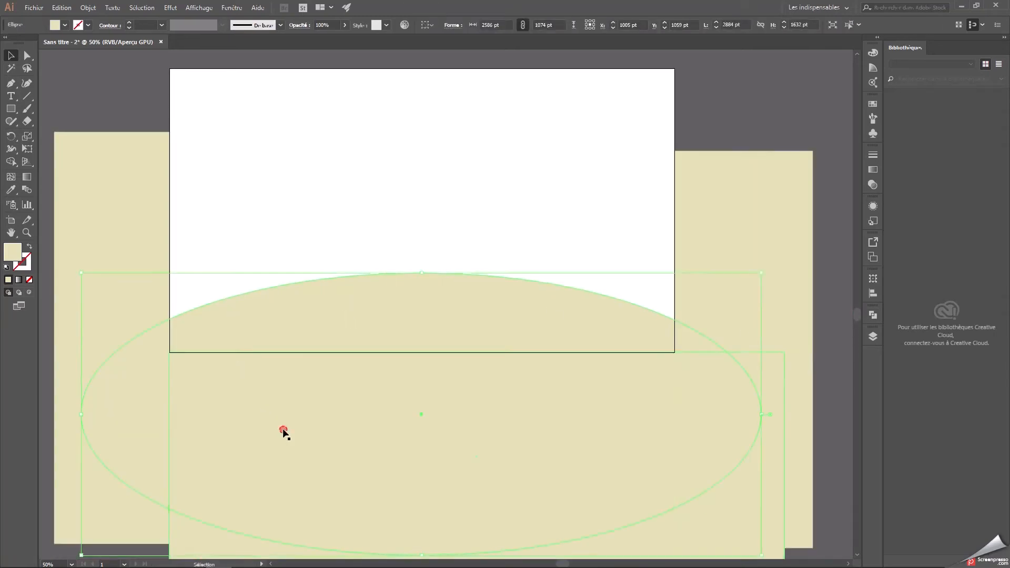
shift+click(740, 248)
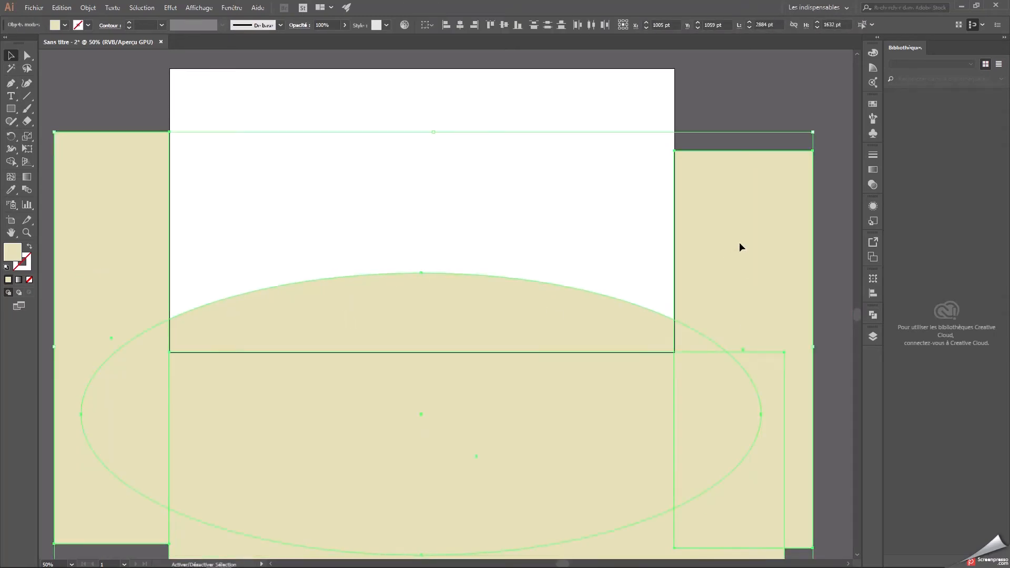
right_click(133, 235)
click(180, 299)
click(399, 307)
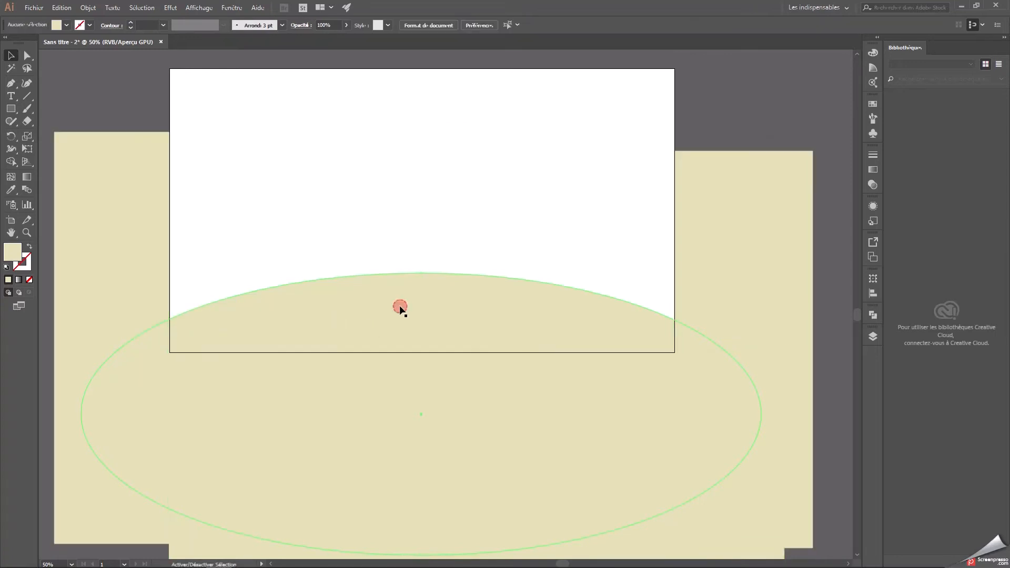
click(444, 295)
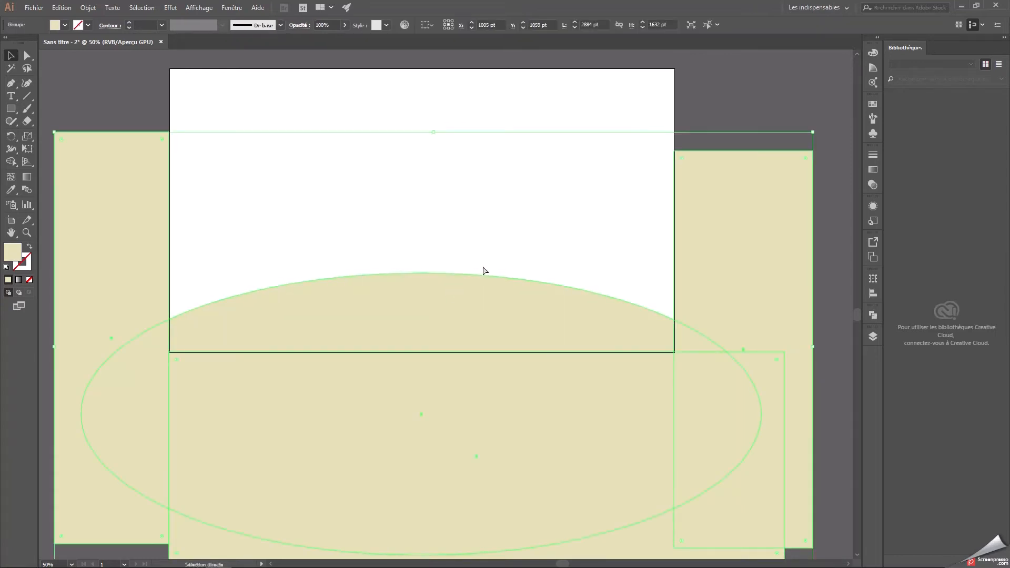
Ungroup the three rectangles surrounding the artboard.
click(174, 88)
click(114, 159)
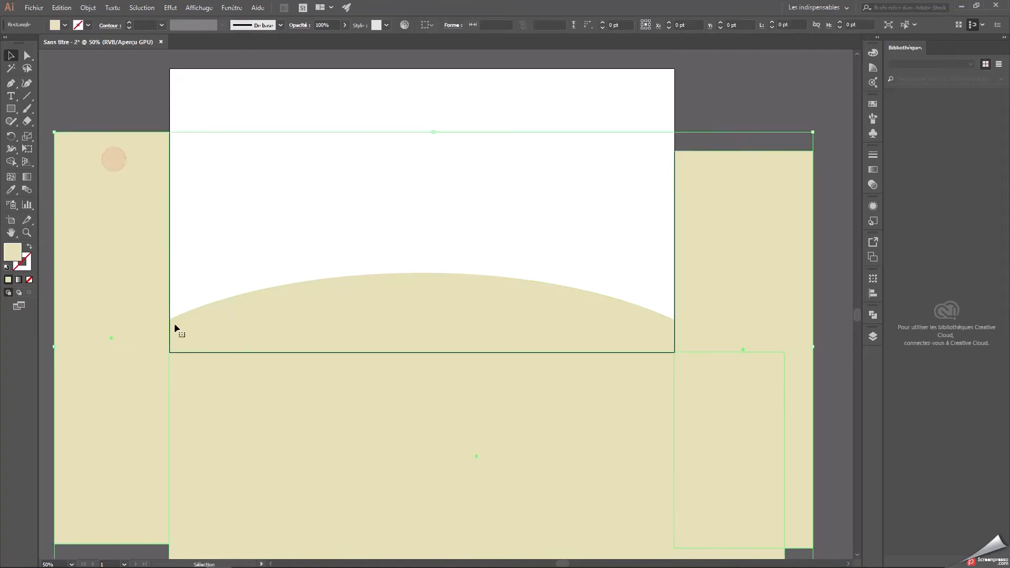
right_click(244, 458)
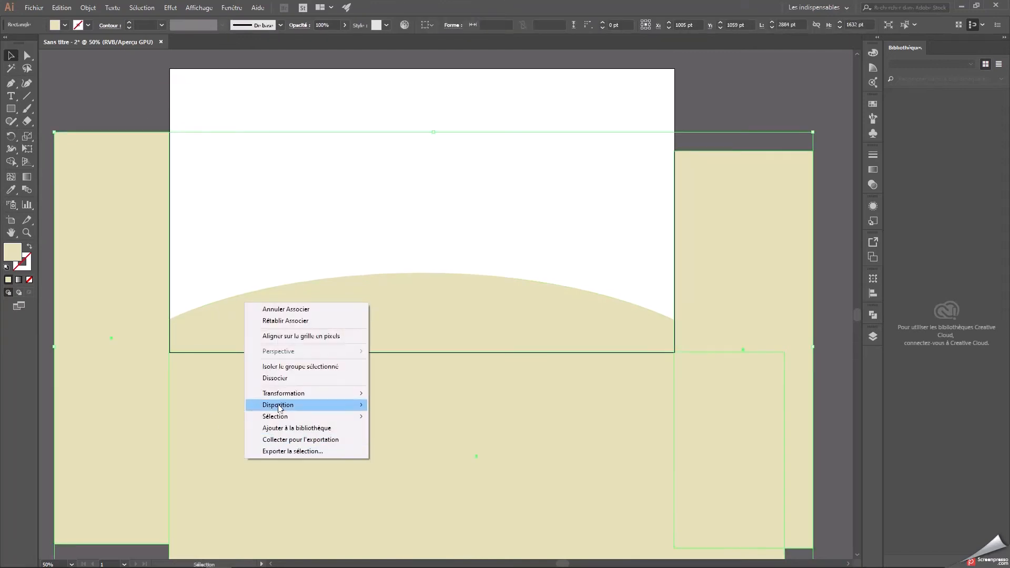
click(278, 378)
Select the right, lower and left rectangles and group them again.
click(763, 196)
shift+click(490, 372)
shift+click(121, 303)
right_click(121, 304)
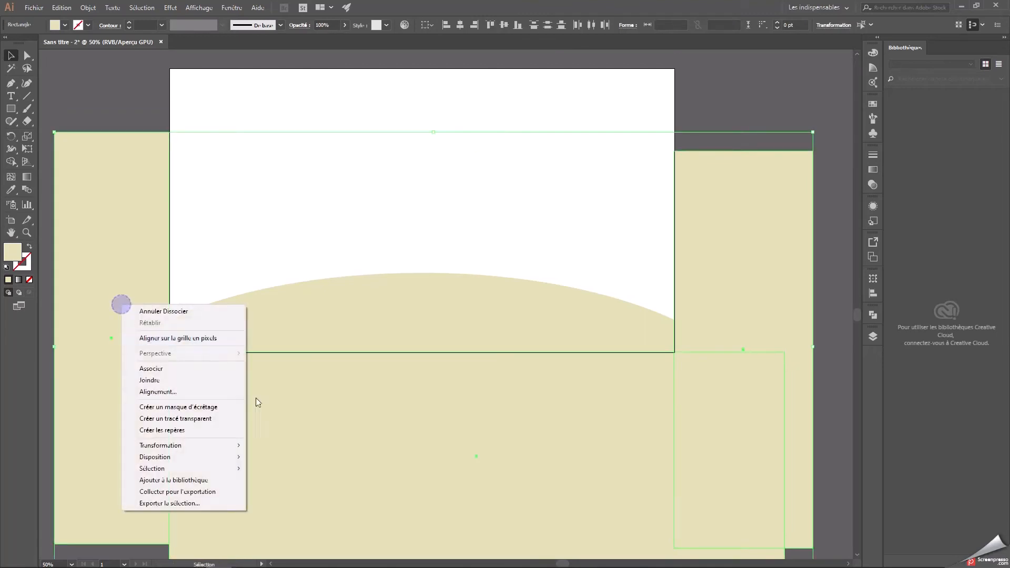
click(152, 369)
Trim the ellipse to the artboard's edges by subtracting the rectangle group with the Pathfinder's Minus Front mode.
shift+click(528, 311)
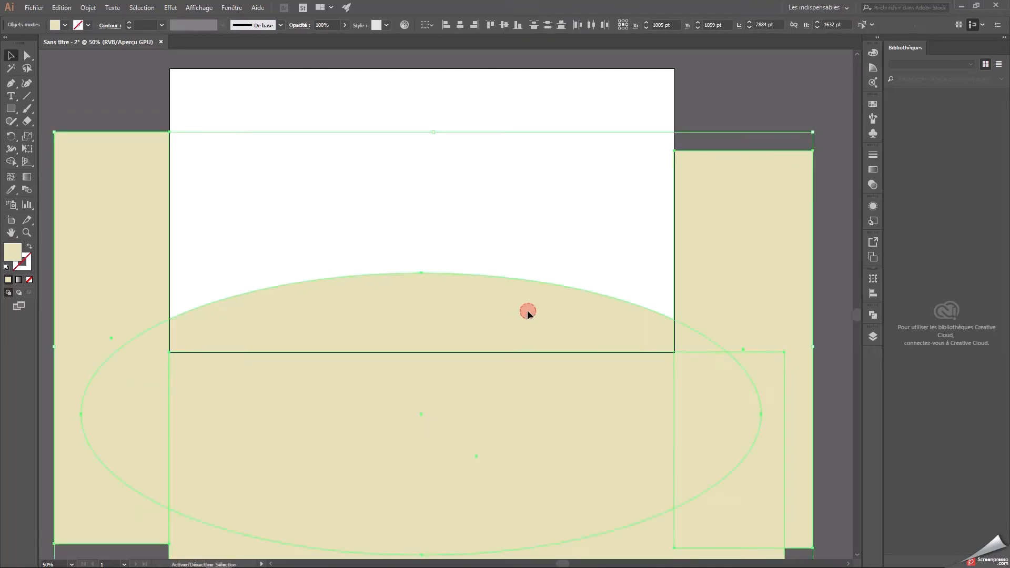
click(874, 316)
click(768, 337)
click(744, 262)
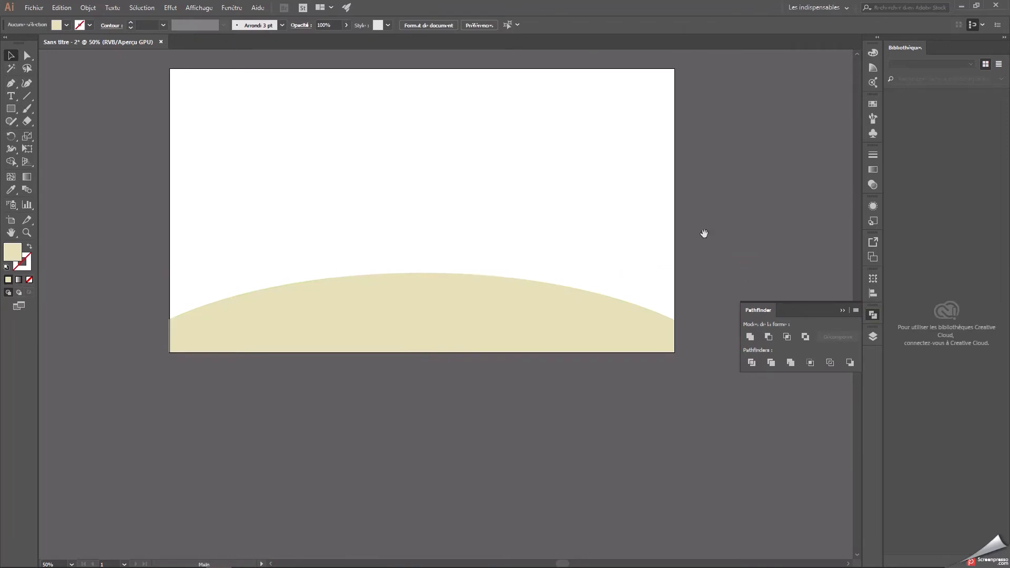
drag(704, 234, 703, 282)
click(845, 313)
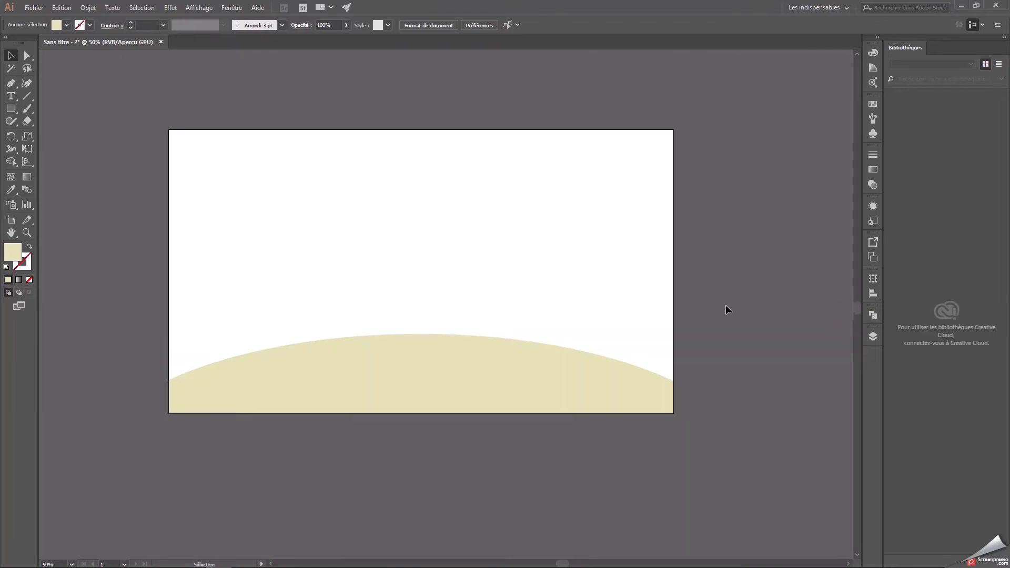
key(ctrl+plus)
drag(706, 298, 745, 320)
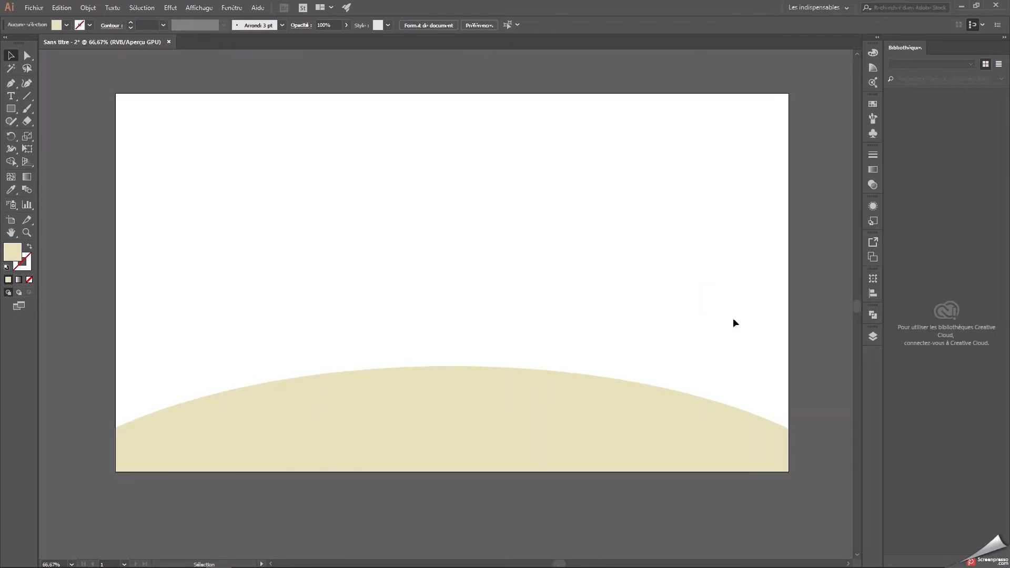
Draw a flat ellipse about 723 × 114 pt with fill #c4be94 on the beige ground as a crater.
drag(15, 105, 61, 134)
double_click(18, 253)
click(402, 248)
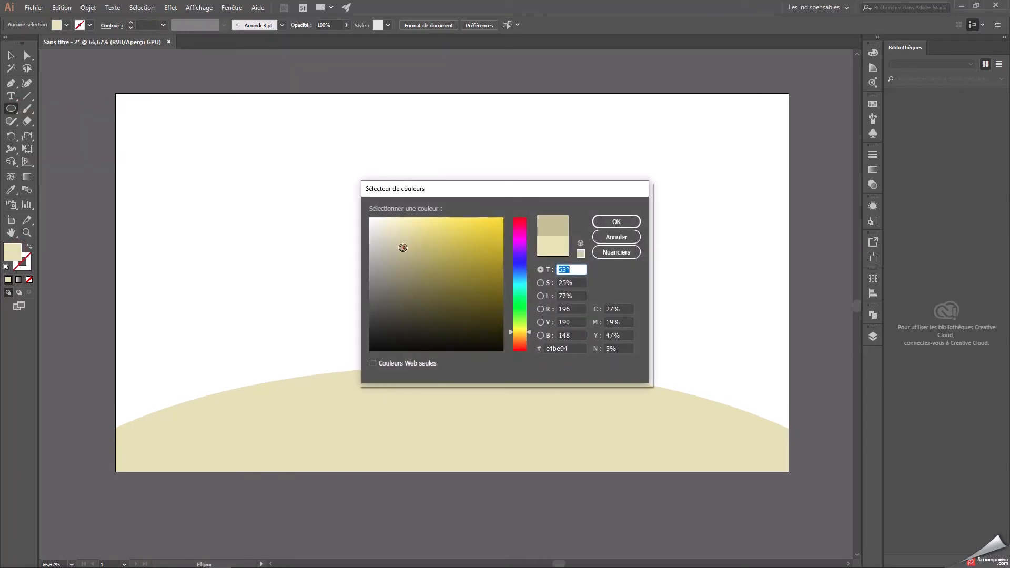
click(601, 225)
drag(371, 398, 625, 437)
click(14, 59)
click(327, 238)
Paste two copies of the crater ellipse over the white area, overlapping each other with a slight offset.
click(500, 424)
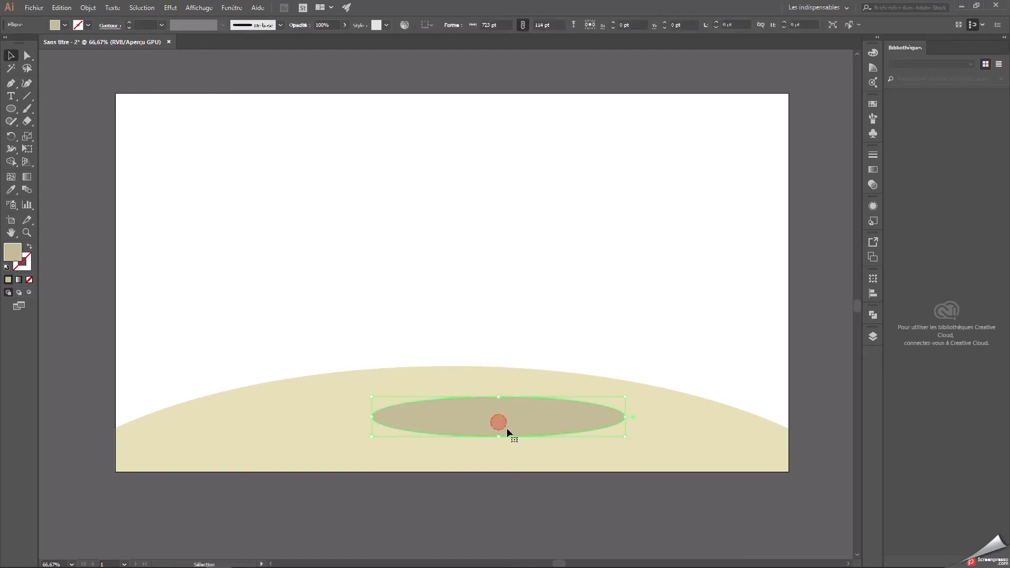
key(ctrl)
key(ctrl+v)
drag(477, 298, 422, 228)
key(ctrl+v)
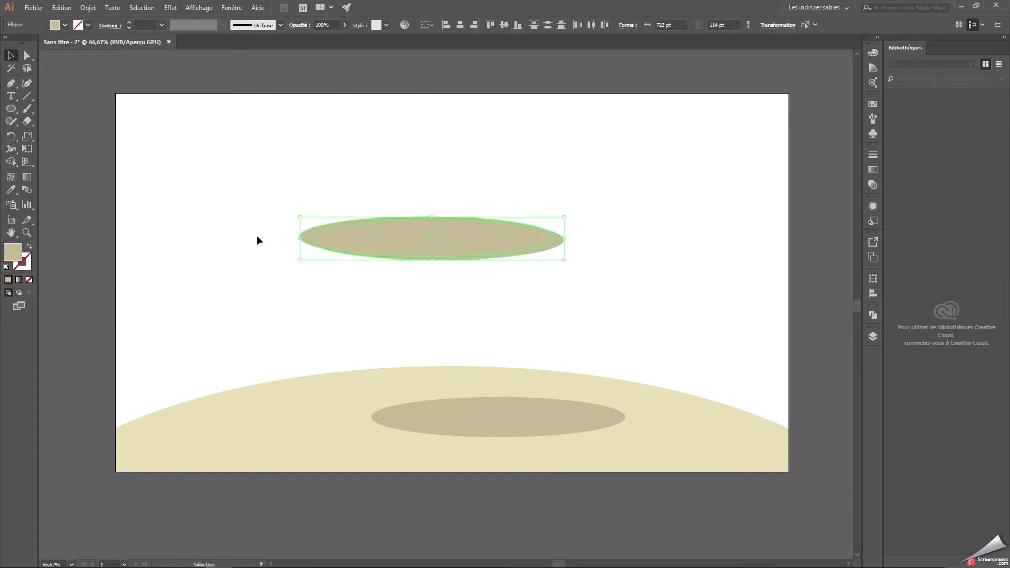
Subtract the front copy from the one behind with the Pathfinder's Minus Front mode, leaving a thin crescent.
click(874, 315)
click(769, 337)
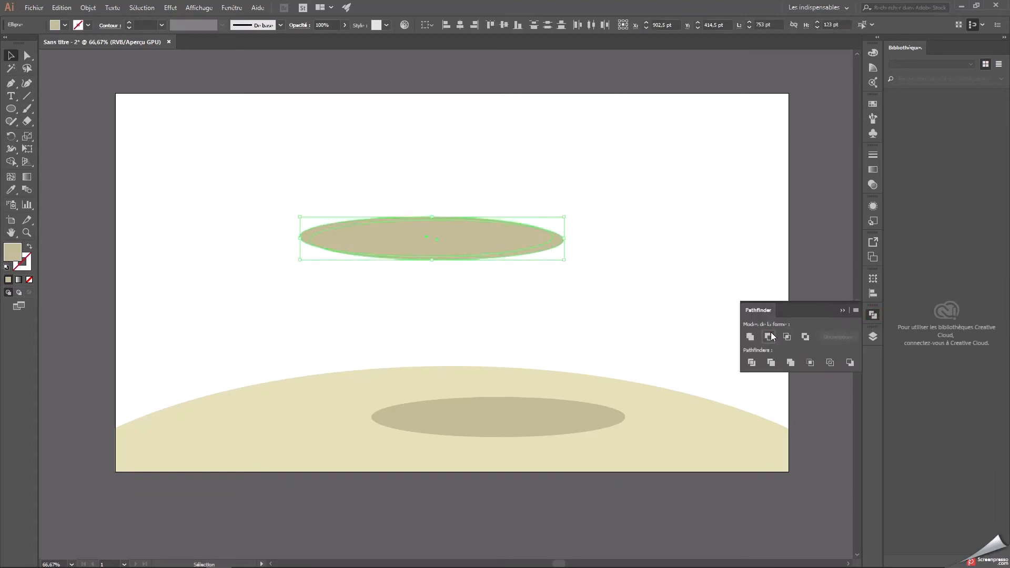
click(652, 255)
Fill the crescent with #9b946f and place it along the lower right rim of the crater ellipse.
click(541, 239)
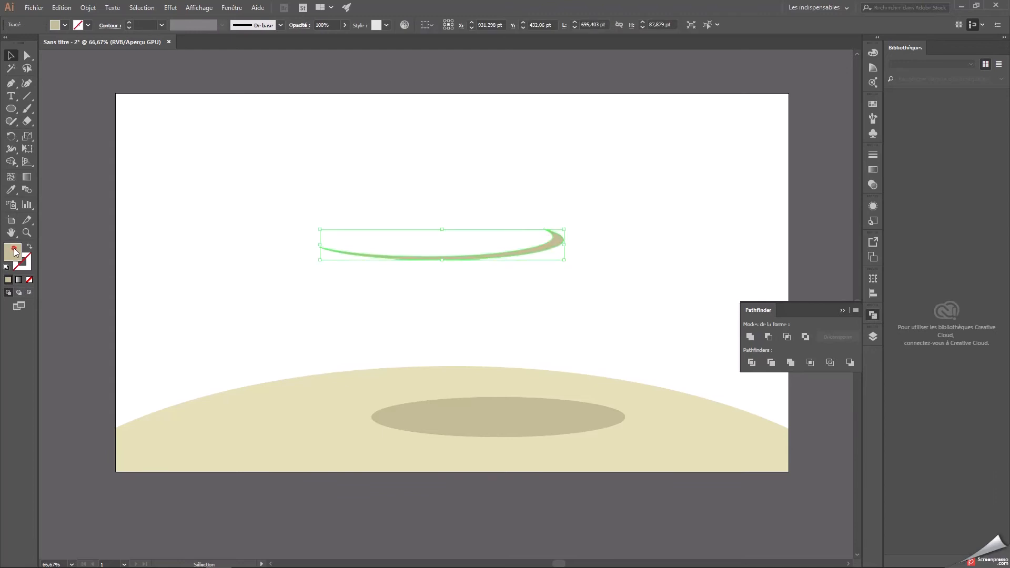
double_click(14, 252)
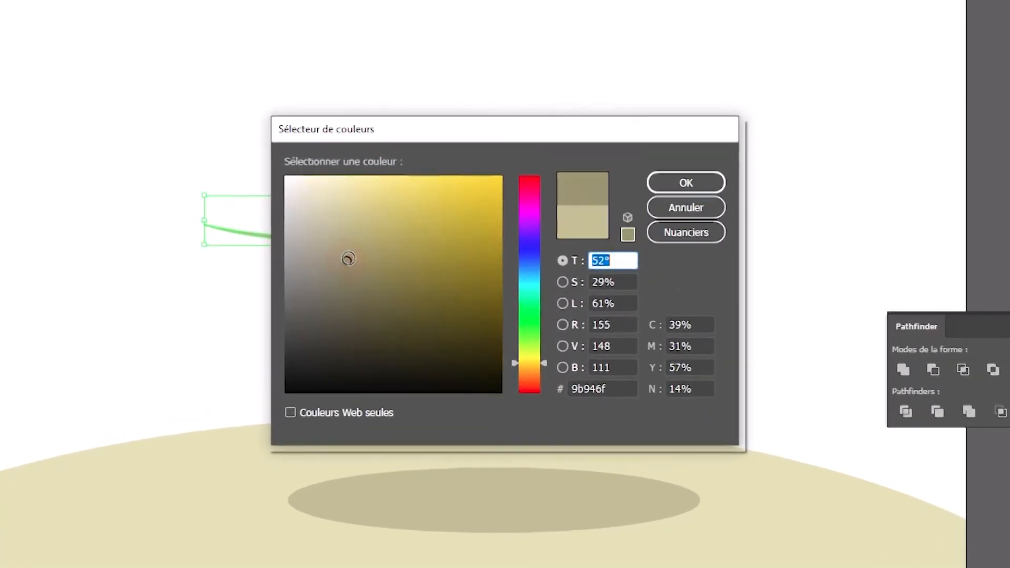
click(610, 390)
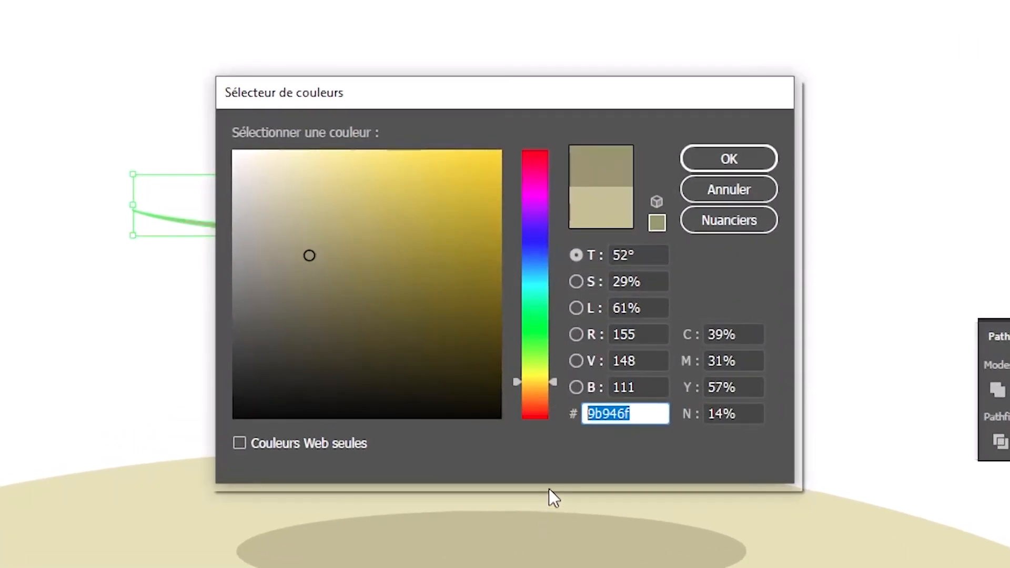
click(732, 158)
drag(595, 219, 700, 560)
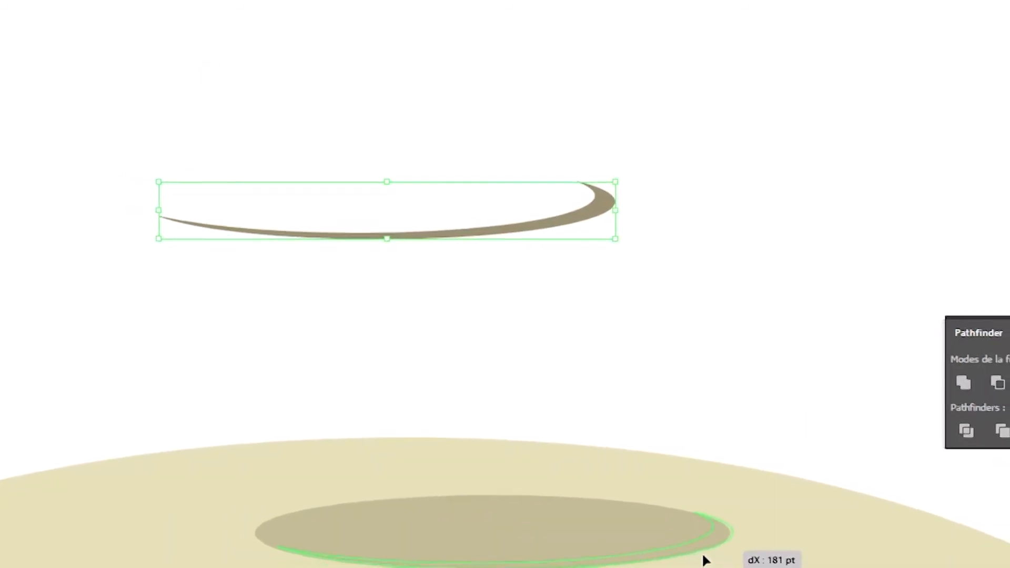
click(731, 309)
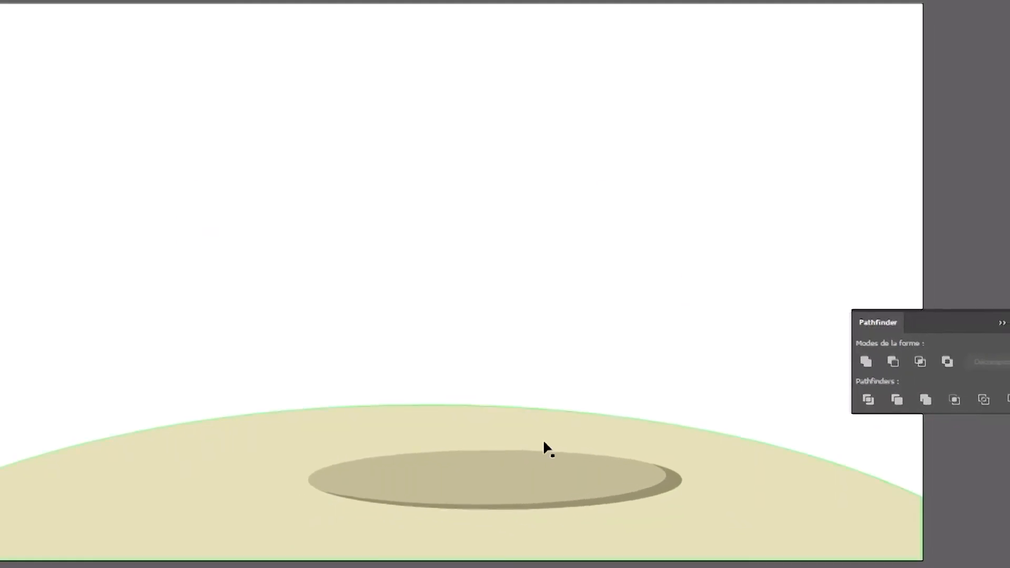
Group the crater ellipse with its crescent shadow and move the group slightly to the right and up on the ground.
click(558, 471)
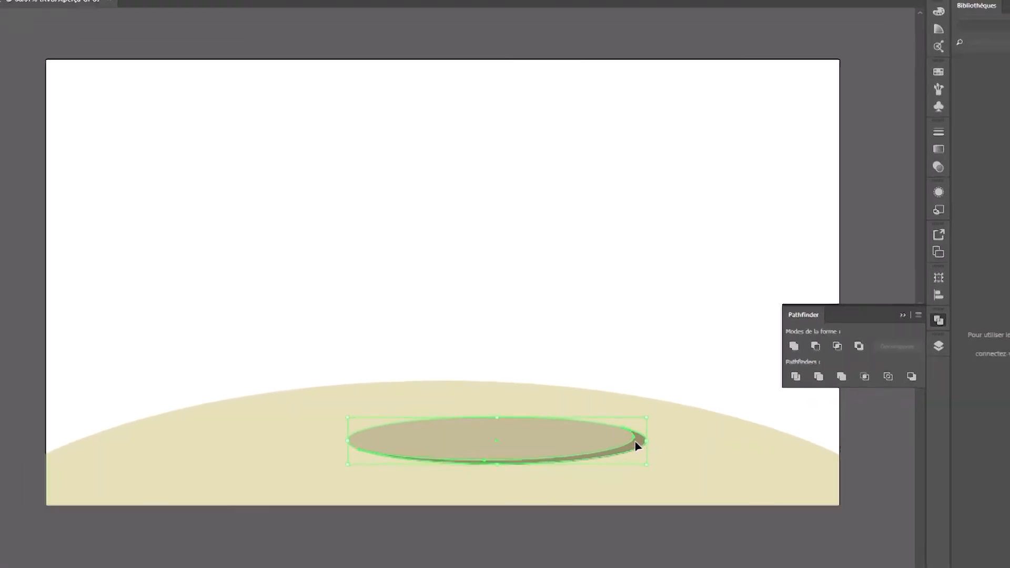
right_click(668, 497)
click(657, 275)
click(630, 279)
click(489, 422)
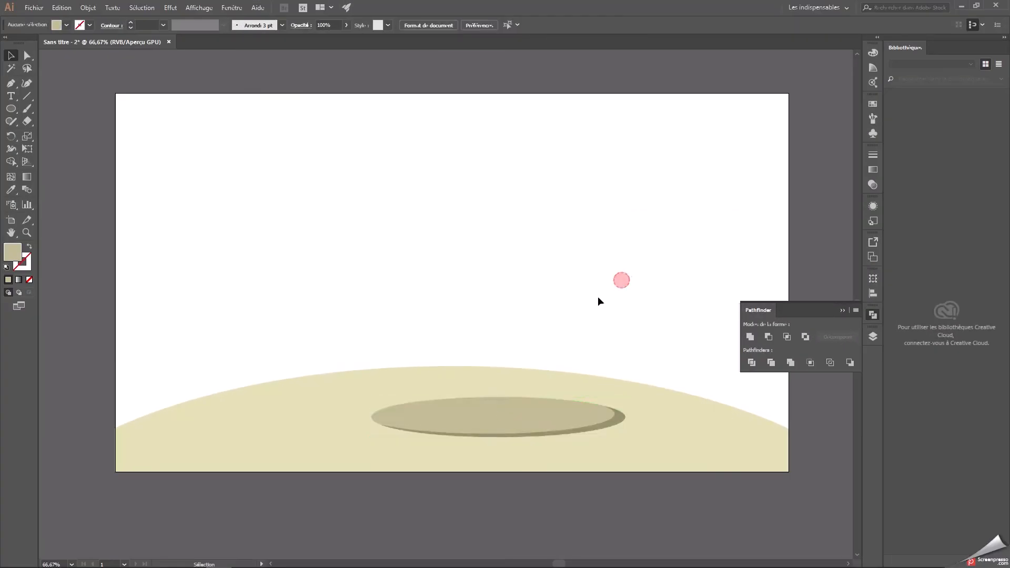
drag(523, 415, 568, 409)
click(591, 315)
Duplicate the crater group, shrink and narrow the copy, and place it at the lower left of the ground.
click(500, 412)
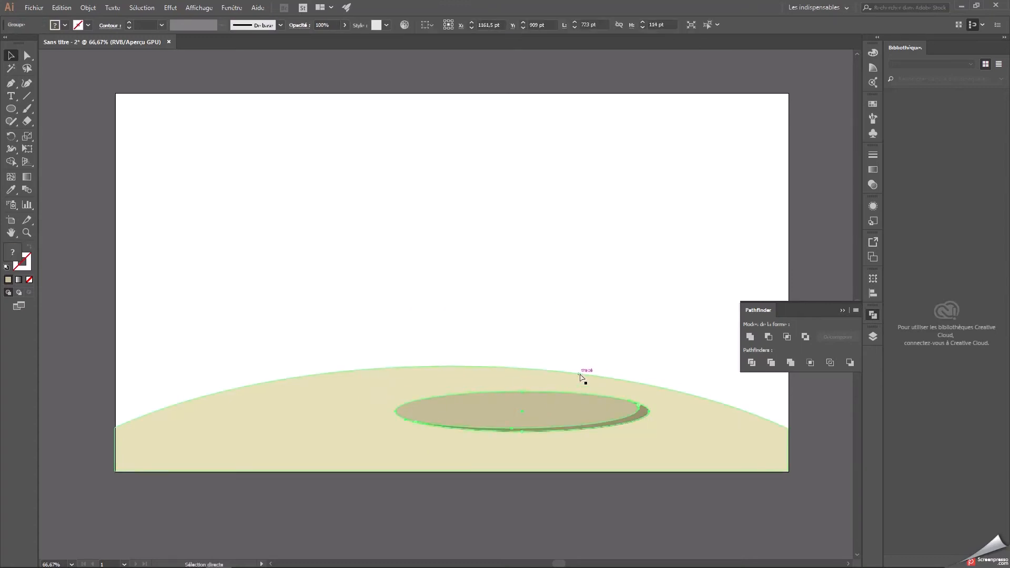
key(ctrl+c)
key(ctrl+v)
drag(475, 294, 302, 412)
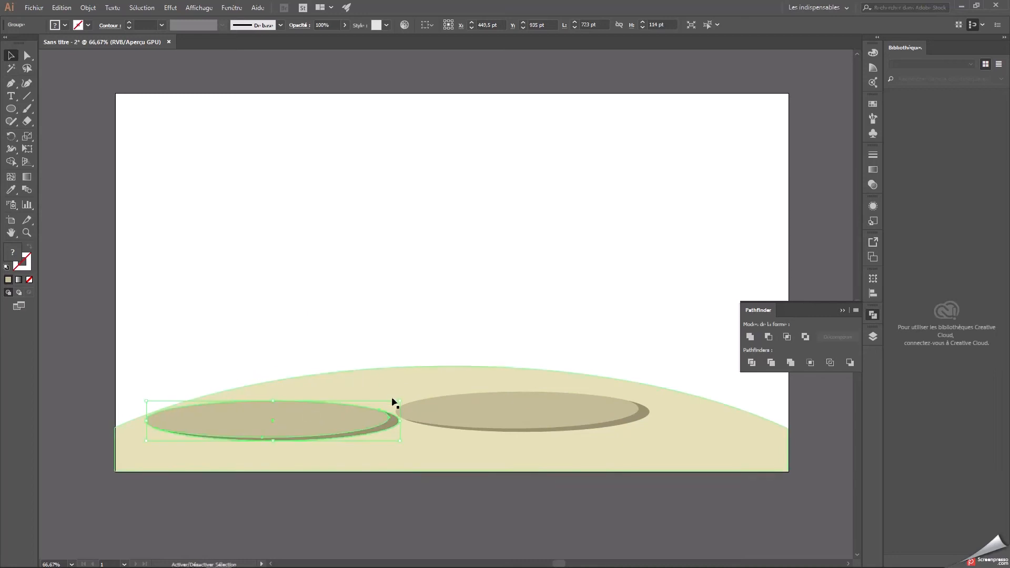
drag(401, 403, 281, 421)
click(637, 235)
drag(278, 422, 277, 429)
click(300, 388)
click(423, 299)
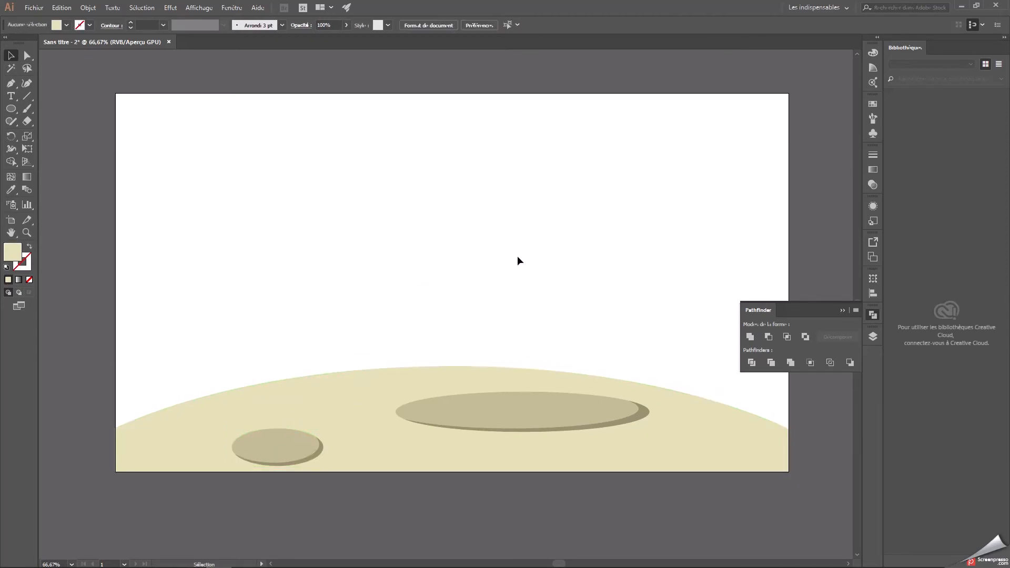
Bring the list of layers back into view and lock the lune layer.
click(842, 311)
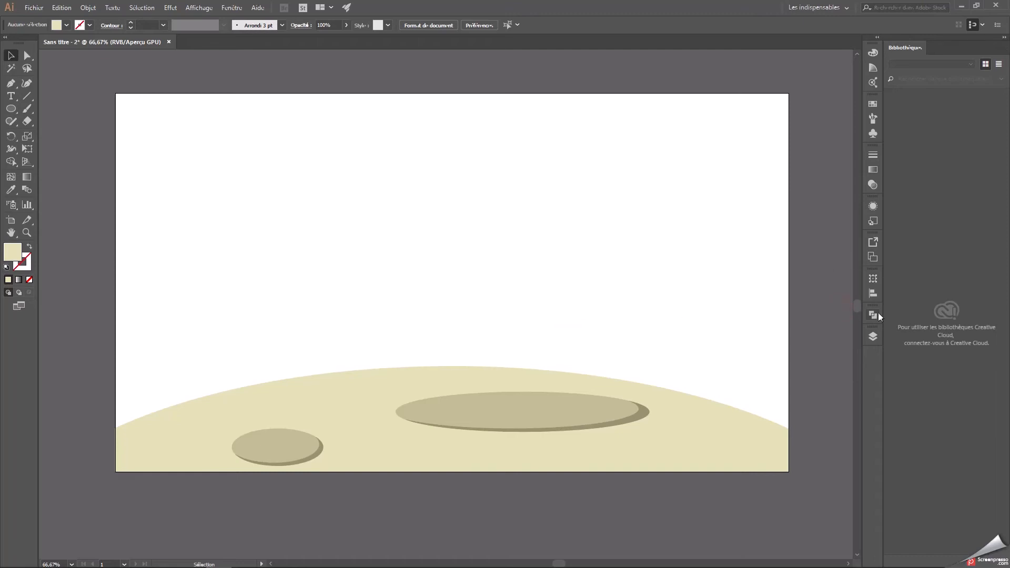
click(874, 333)
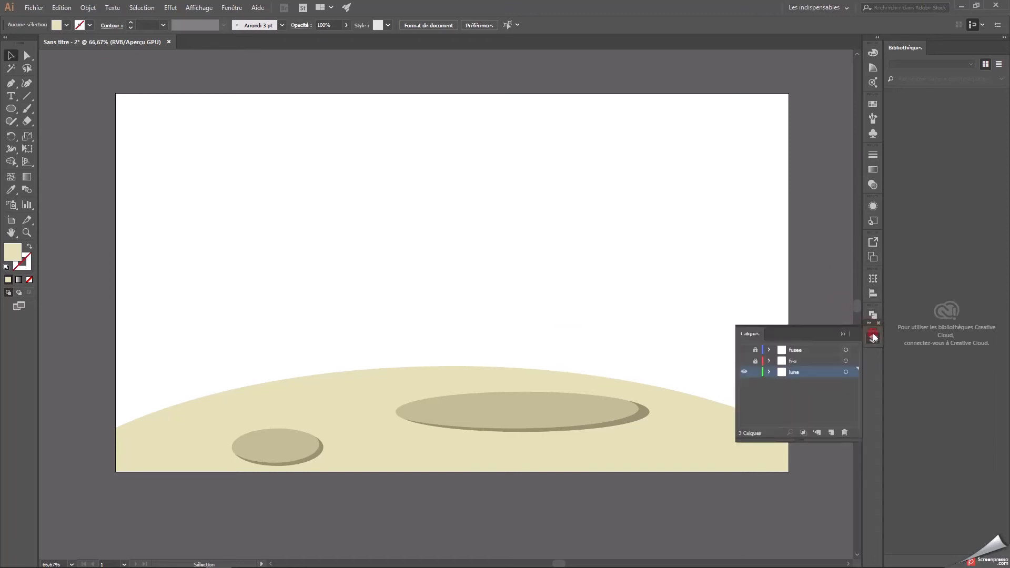
click(874, 333)
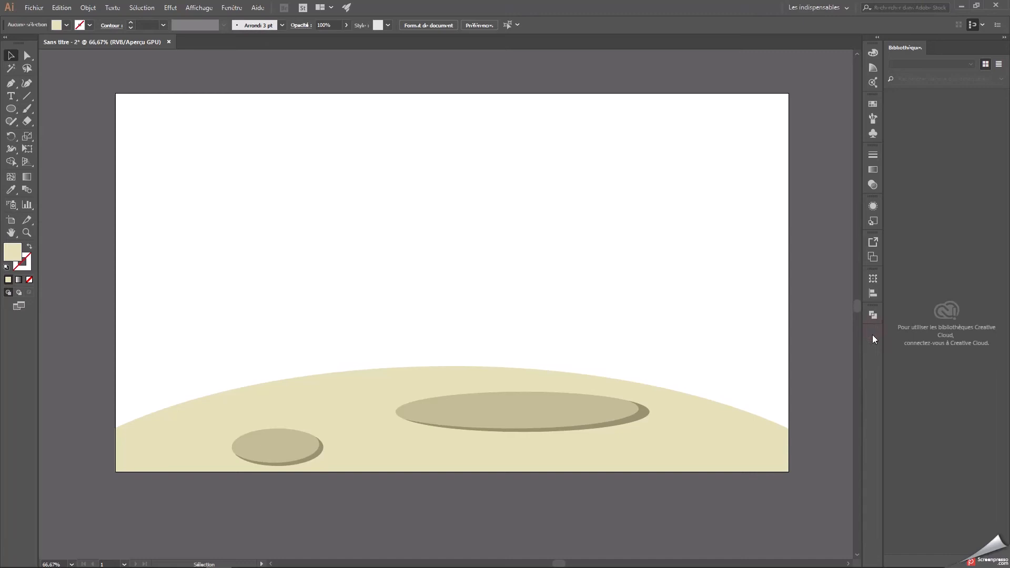
click(241, 12)
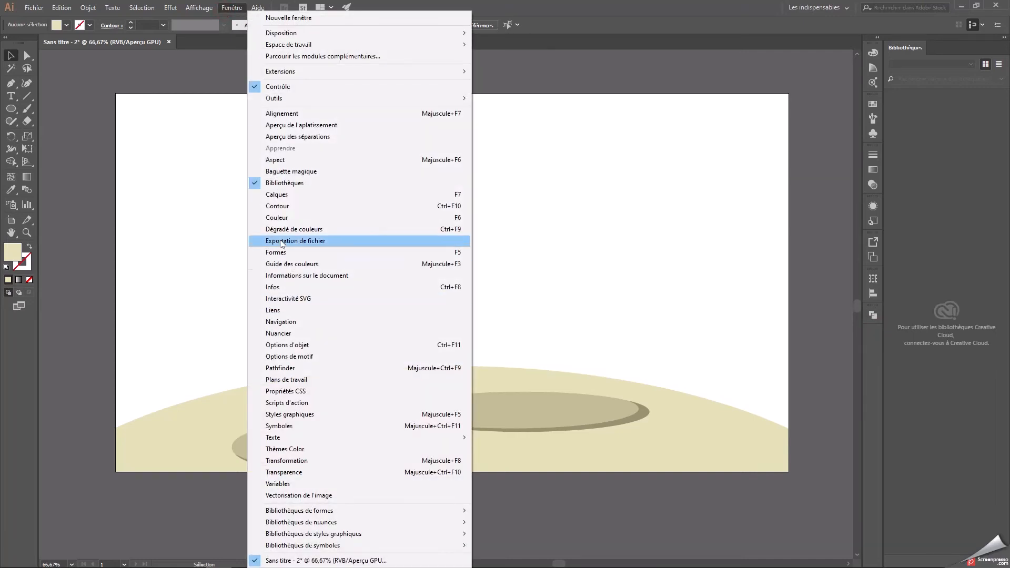
click(283, 195)
click(873, 346)
click(873, 346)
click(756, 380)
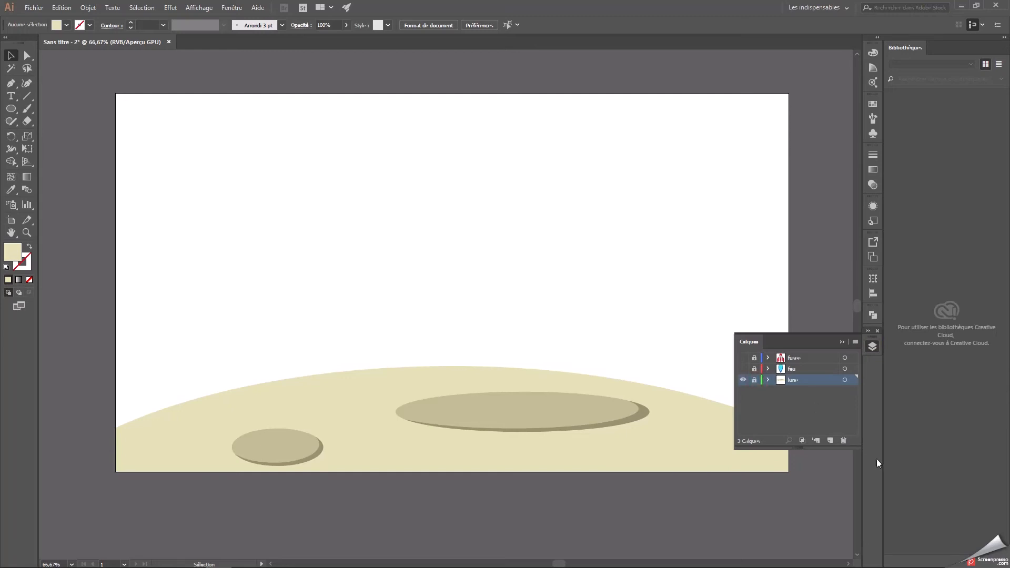
Create a new layer named ciel and place it beneath the lune layer.
click(833, 439)
double_click(800, 382)
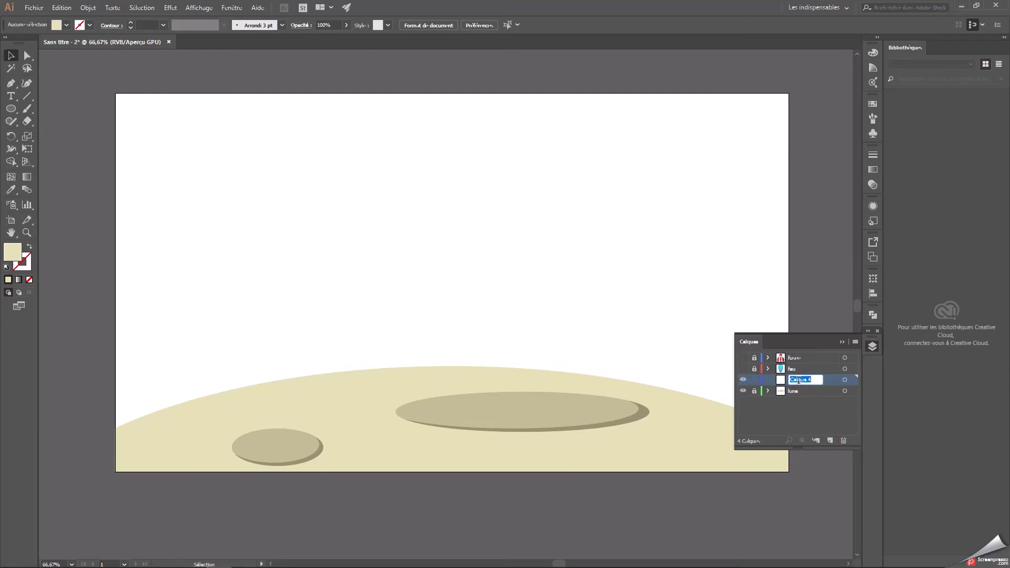
drag(799, 380, 801, 394)
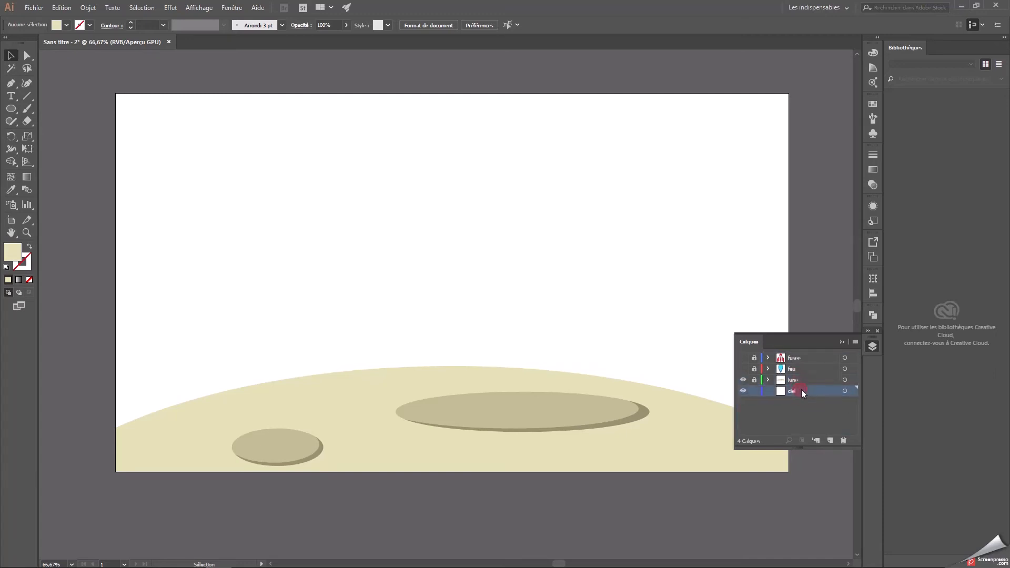
Show the flame and rocket layers to preview them over the moon ground, and hide both again.
click(744, 369)
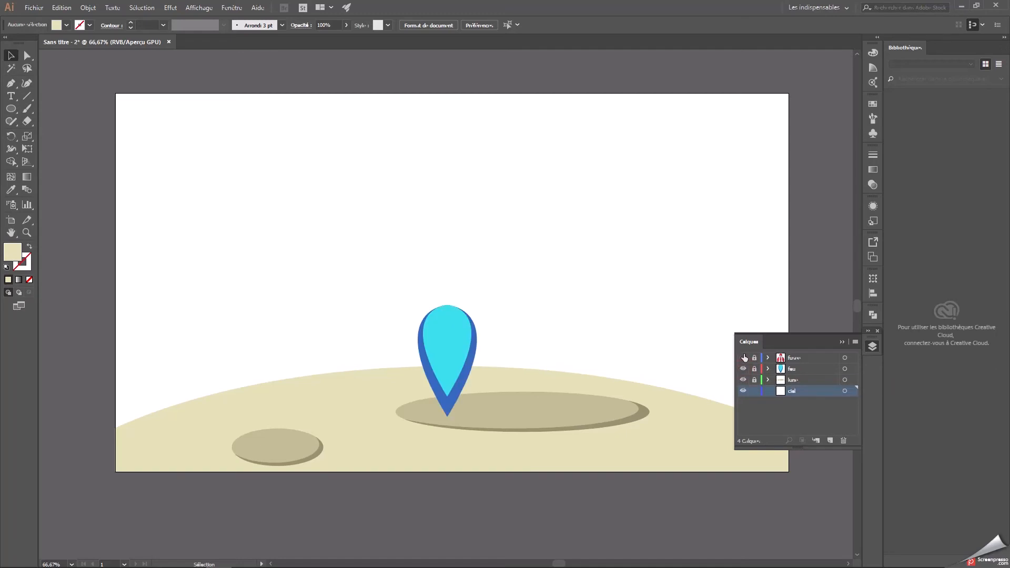
click(744, 358)
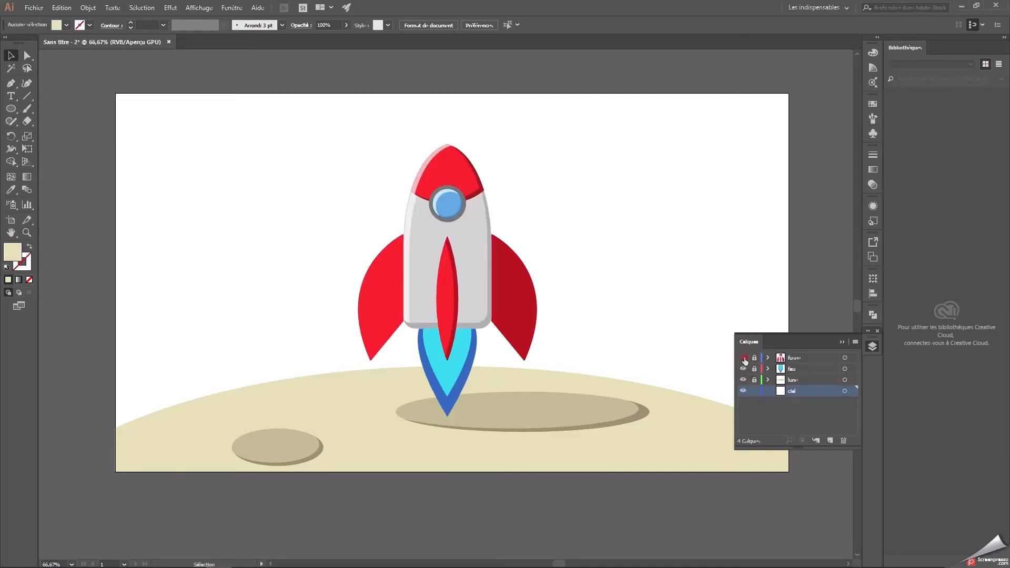
click(744, 358)
click(743, 369)
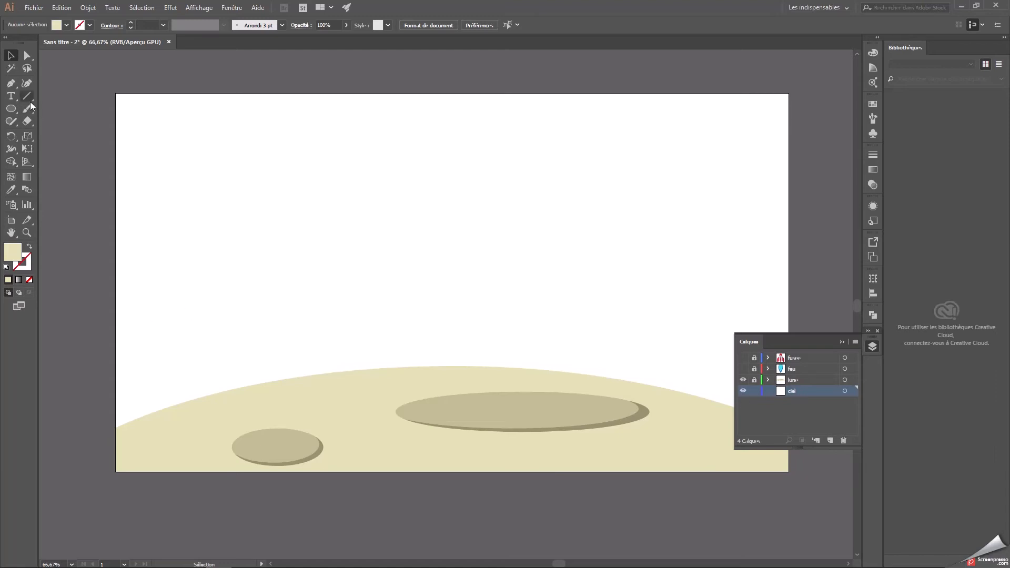
Draw a 1920 × 1080 pt rectangle with purple fill #5f4599 covering the whole artboard on the ciel layer.
click(10, 109)
click(54, 109)
double_click(16, 250)
drag(526, 281, 519, 258)
drag(438, 258, 441, 270)
click(583, 348)
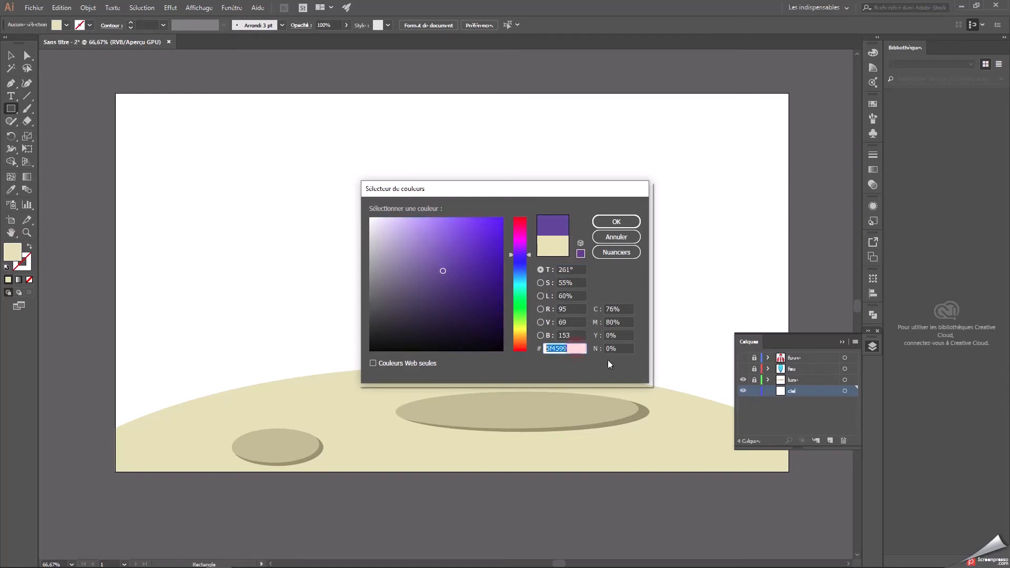
click(611, 225)
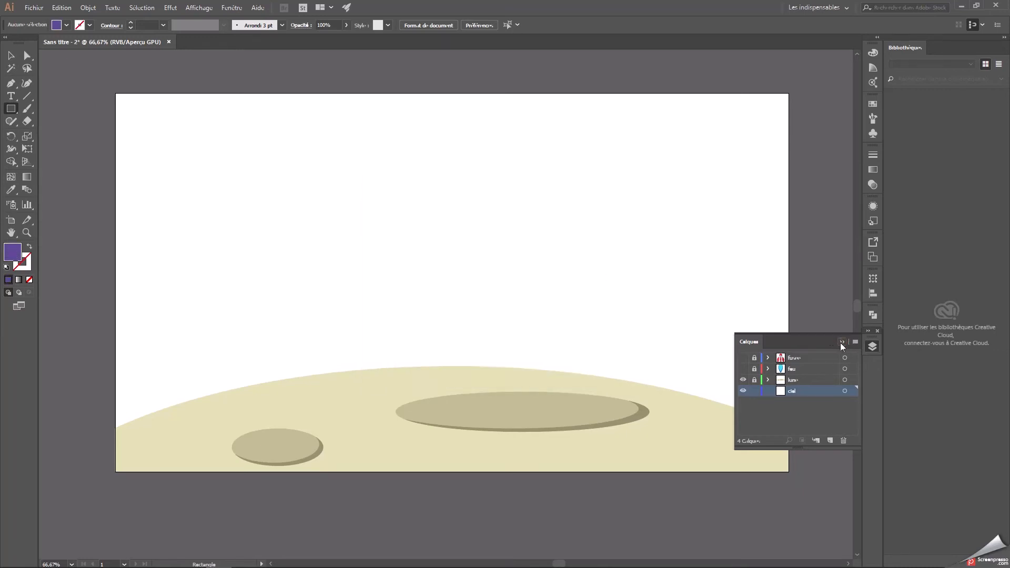
click(842, 342)
drag(116, 94, 788, 472)
click(10, 55)
click(56, 124)
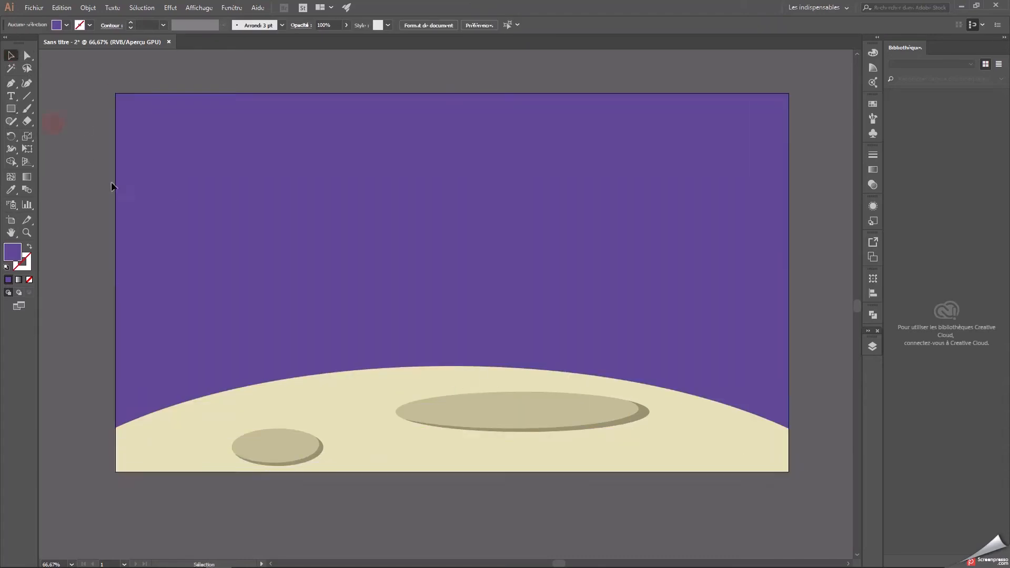
Lock the ciel layer and create a new layer directly above it.
click(366, 232)
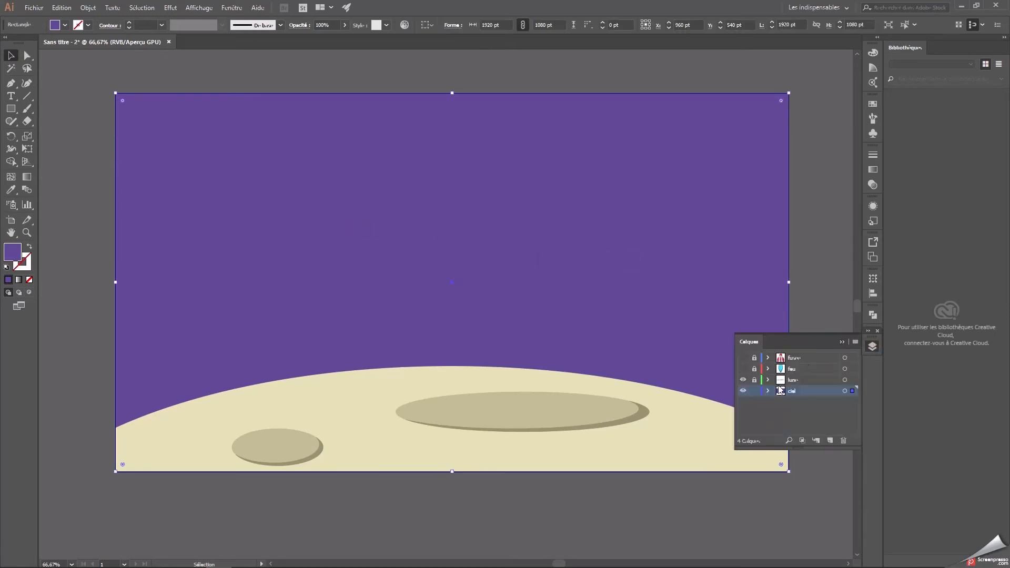
click(755, 393)
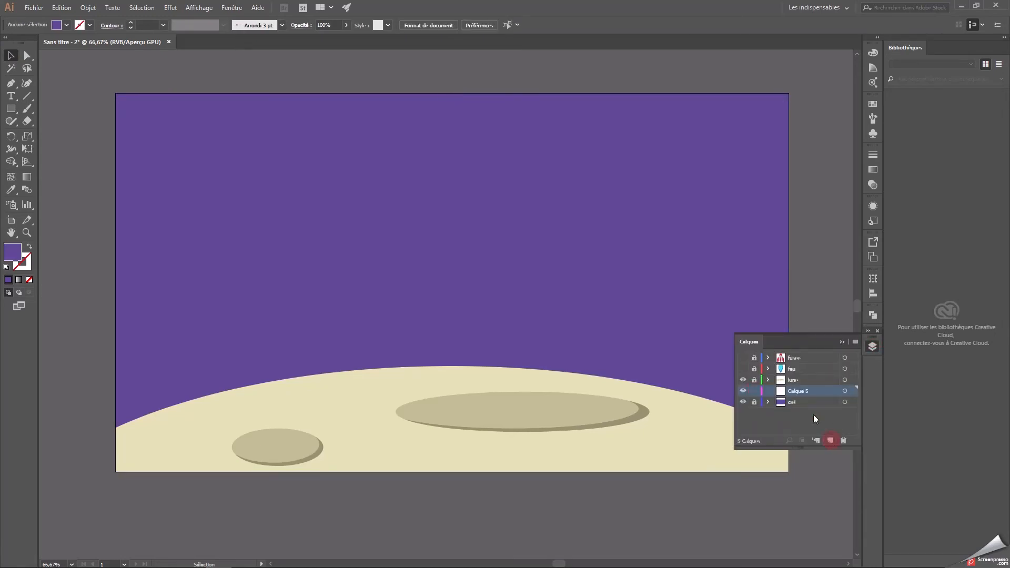
double_click(744, 402)
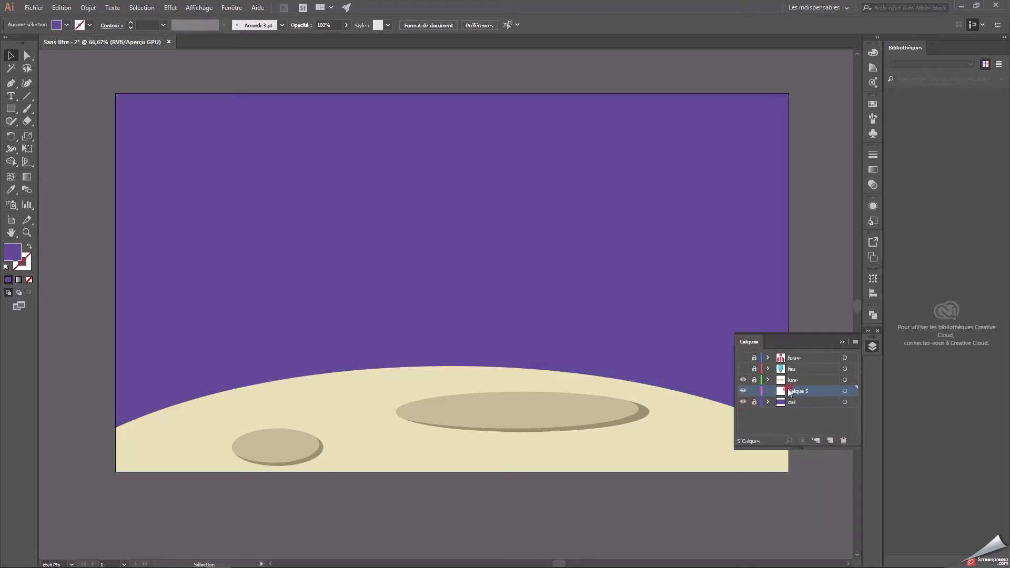
click(842, 342)
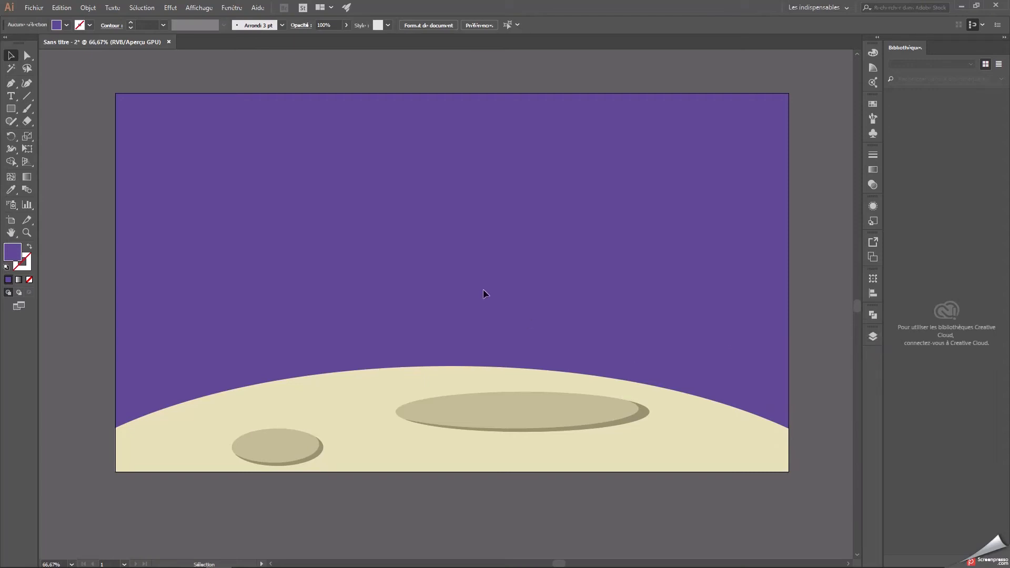
Set the fill color for the Pen tool to the lighter purple #8d76ce.
click(10, 83)
double_click(12, 252)
drag(425, 260, 427, 243)
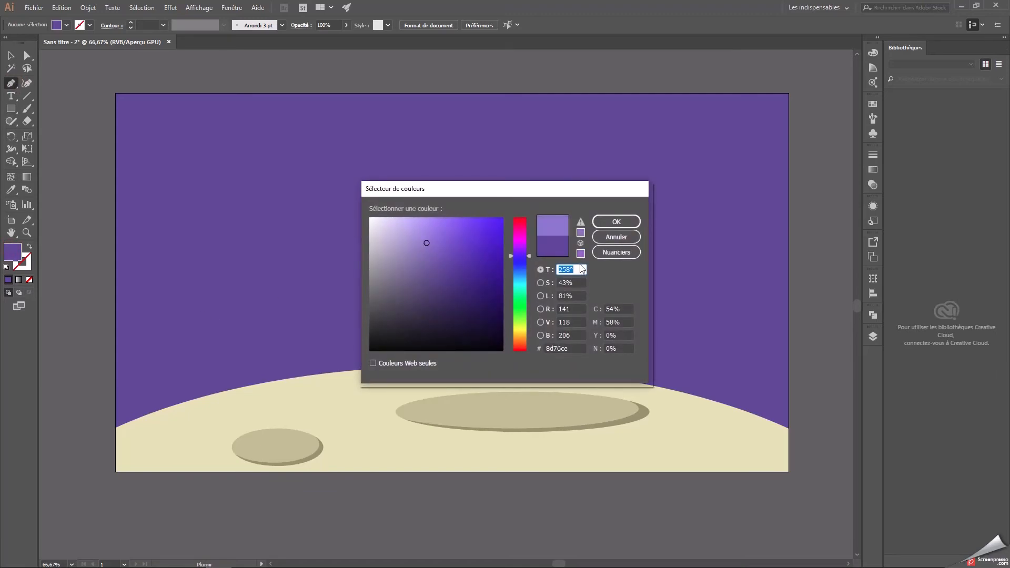
drag(570, 351, 558, 349)
key(Return)
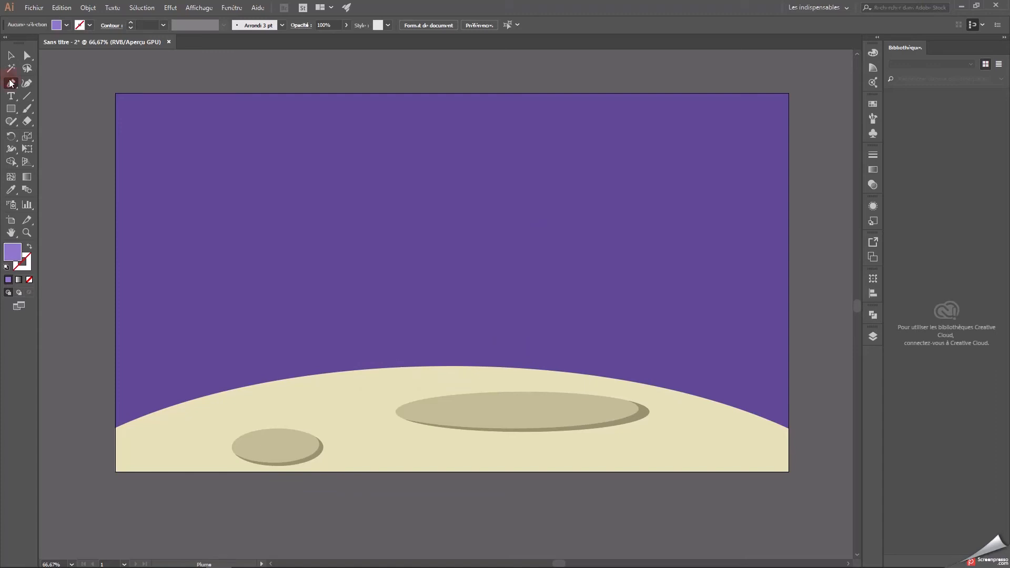
click(10, 84)
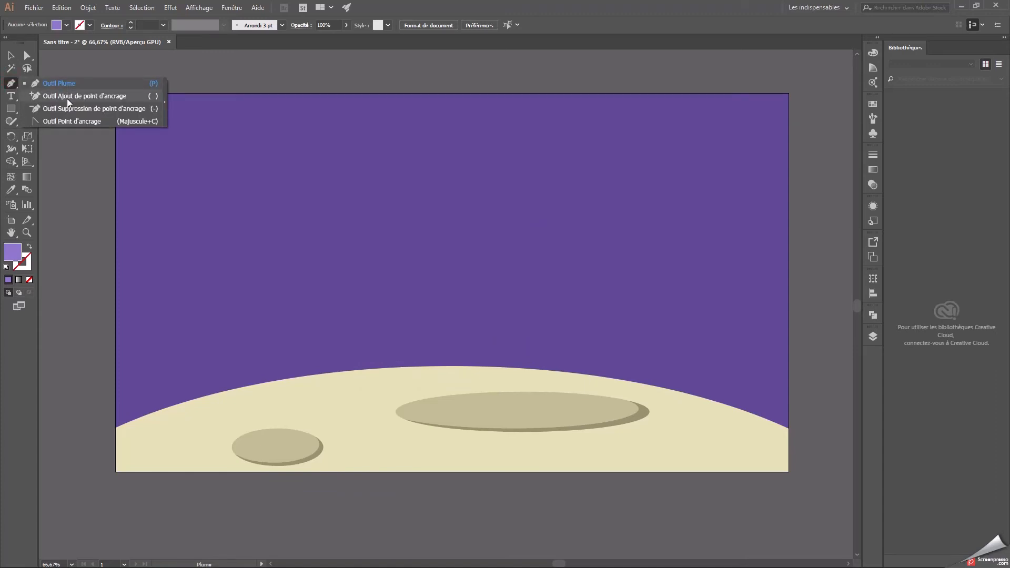
click(66, 82)
click(116, 264)
drag(262, 206, 302, 113)
key(ctrl+z)
key(ctrl+z)
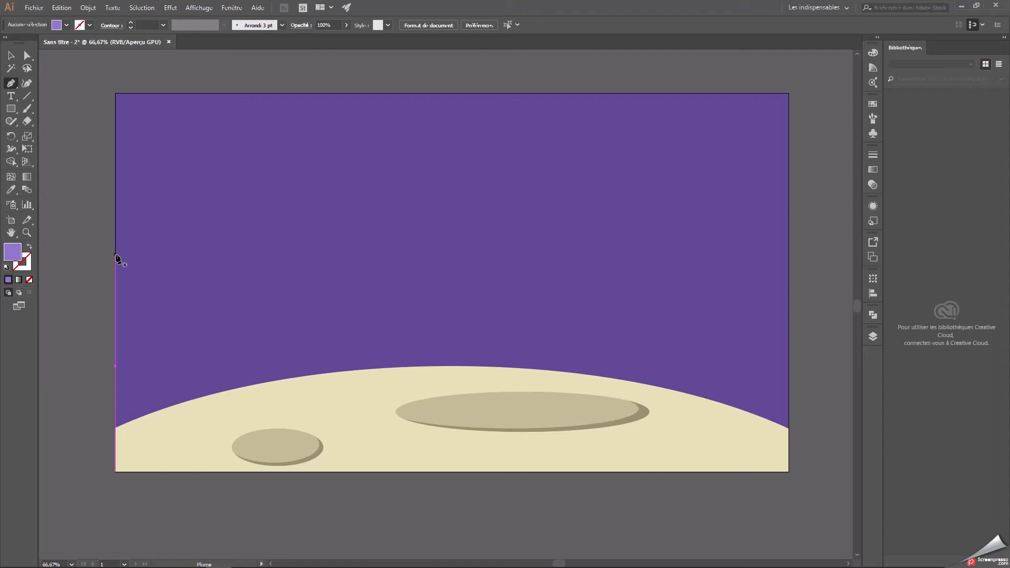
Draw a closed wavy shape with the Pen tool that fills the sky's upper-left corner, about 834 × 477 pt.
click(116, 254)
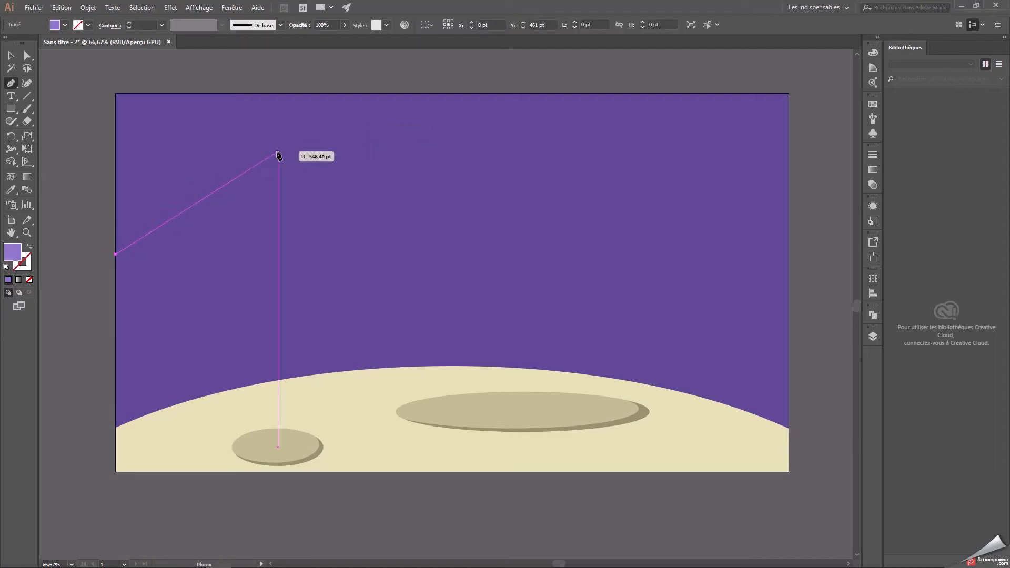
drag(236, 170, 316, 178)
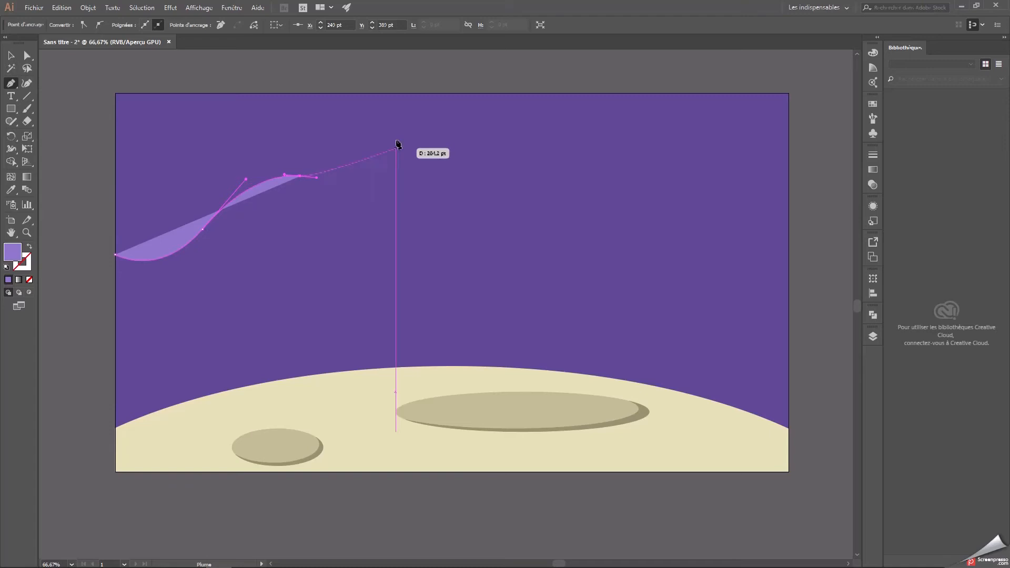
drag(409, 93, 420, 333)
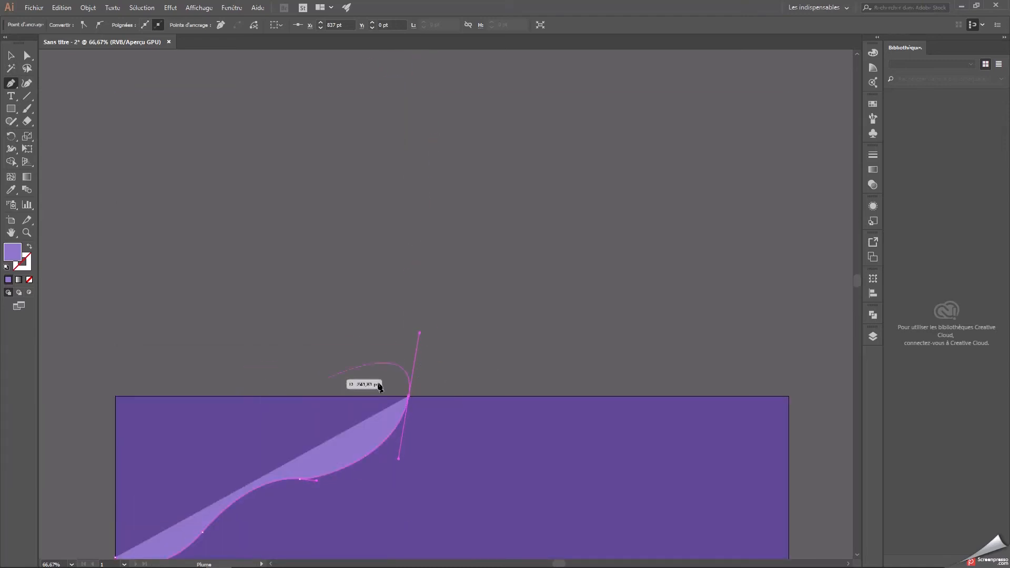
click(410, 398)
drag(357, 413, 373, 275)
click(132, 258)
click(132, 419)
Adjust the wavy shape's corner anchor points so its straight sides line up with the artboard's edges.
key(a)
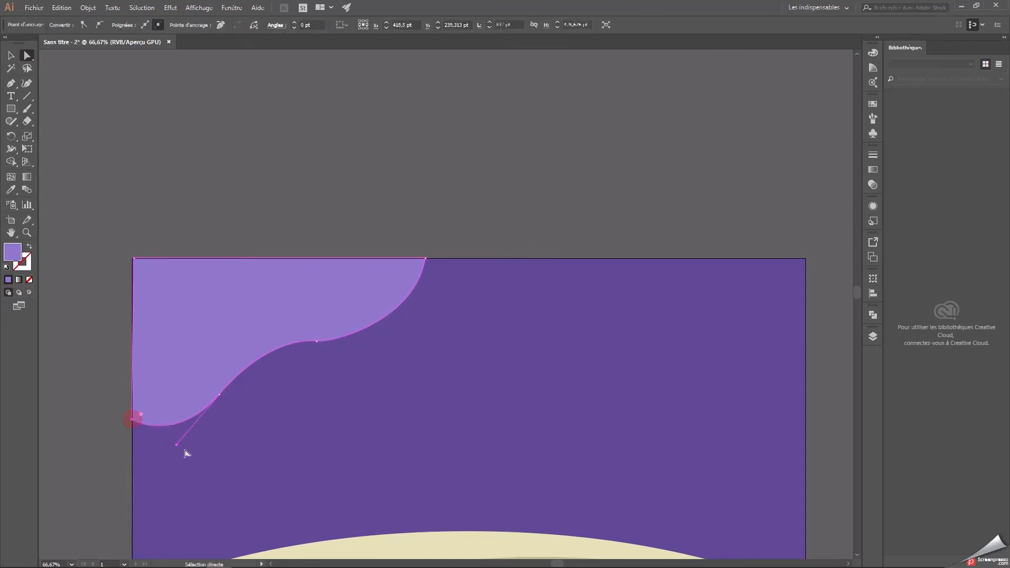
click(134, 259)
drag(427, 259, 428, 258)
click(446, 244)
key(ctrl+minus)
drag(561, 361, 540, 261)
Set the wavy shape's opacity to 60%.
key(ctrl+plus)
click(130, 149)
click(437, 177)
click(216, 173)
click(326, 25)
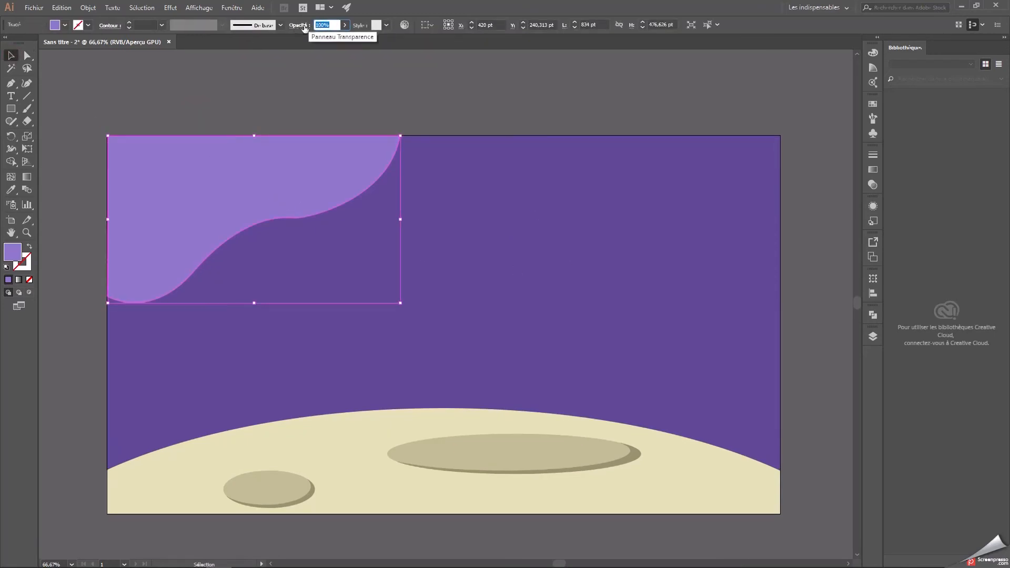
text(80)
key(Return)
click(325, 25)
text(60)
key(Return)
Duplicate the wavy shape, mirror the copy horizontally and fit it at a smaller proportional size into the sky's upper-right corner.
key(ctrl+c)
key(ctrl+v)
right_click(447, 241)
mouse_move(503, 393)
click(589, 433)
click(691, 347)
drag(522, 295, 708, 220)
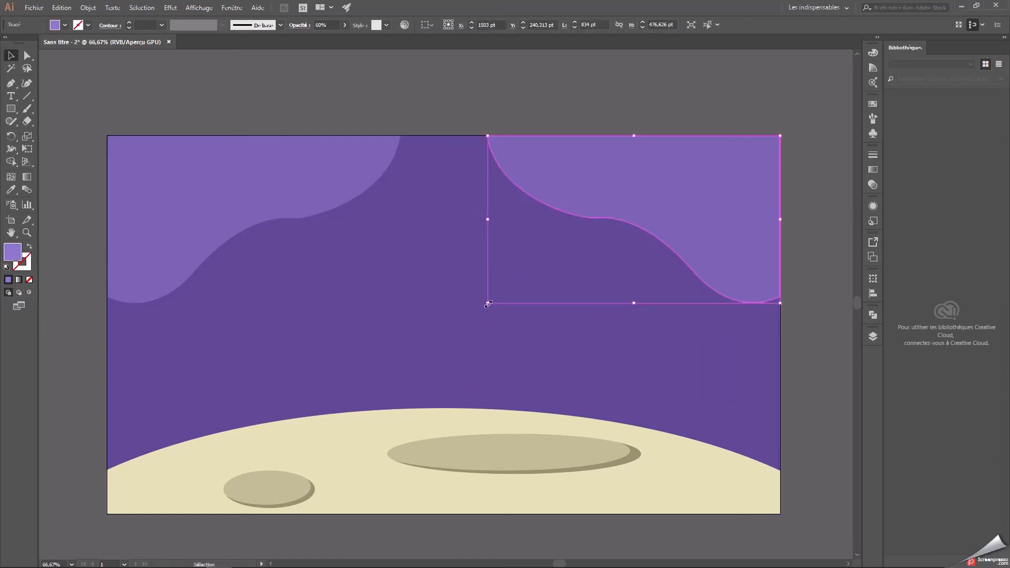
drag(489, 303, 584, 260)
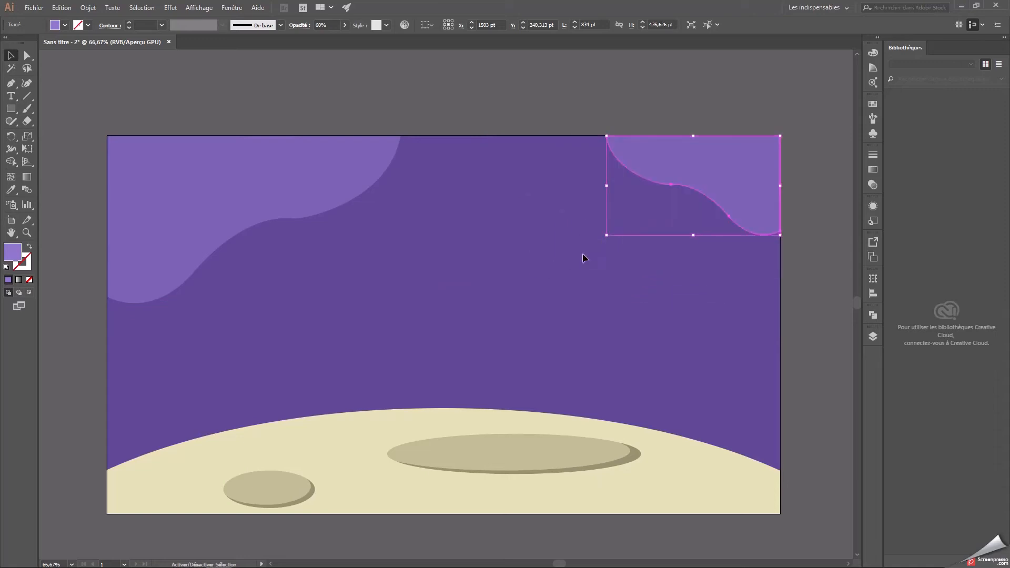
click(530, 231)
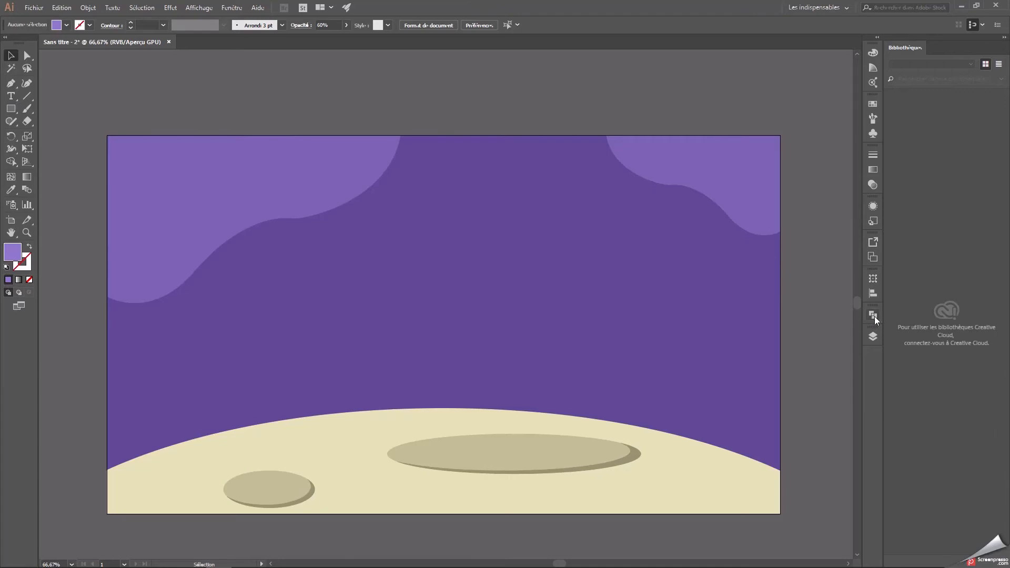
Lock the Calque 5 layer holding the wavy shapes and create a new layer directly above it.
click(873, 336)
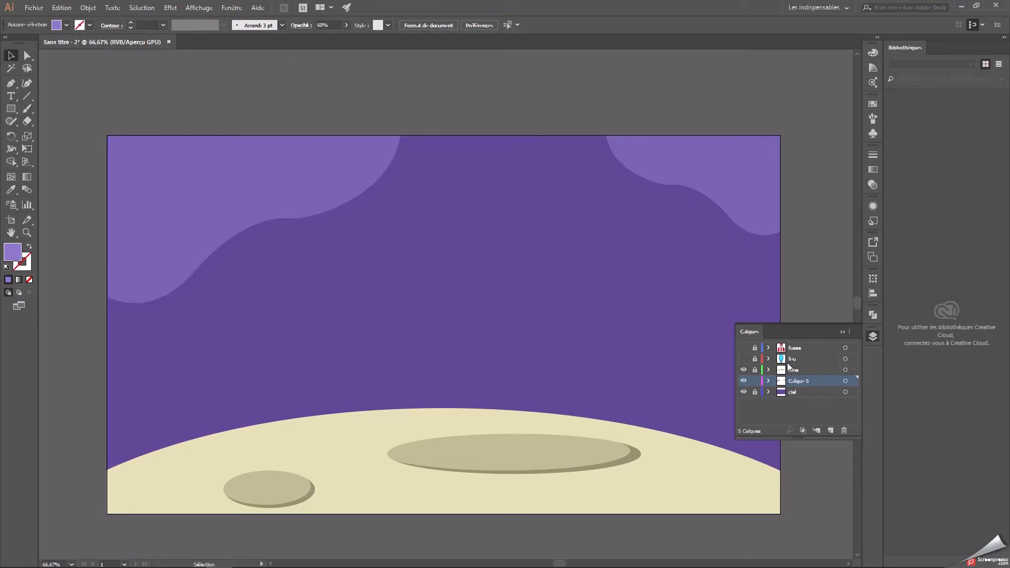
click(755, 381)
click(831, 430)
double_click(800, 381)
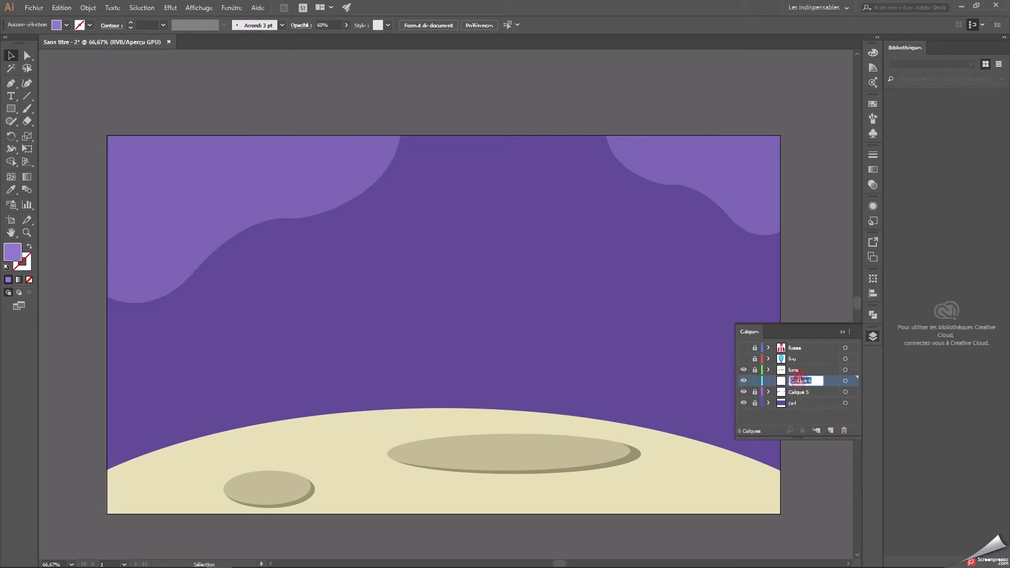
key(Return)
click(842, 332)
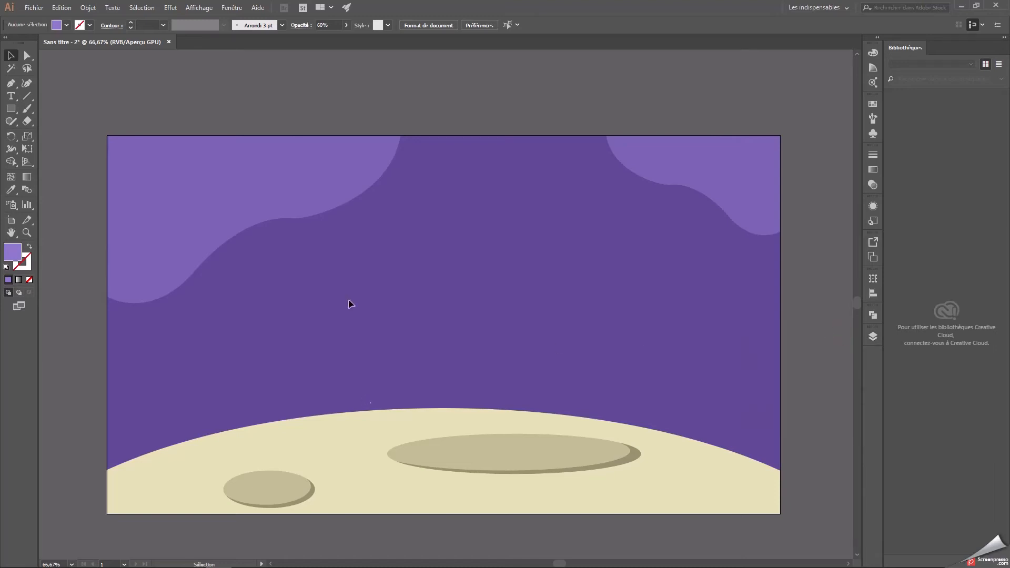
Create a four-pointed star in the middle of the sky with radii of 110.1329 pt and 55.0664 pt.
drag(15, 108, 70, 157)
drag(409, 248, 437, 254)
key(Delete)
click(406, 258)
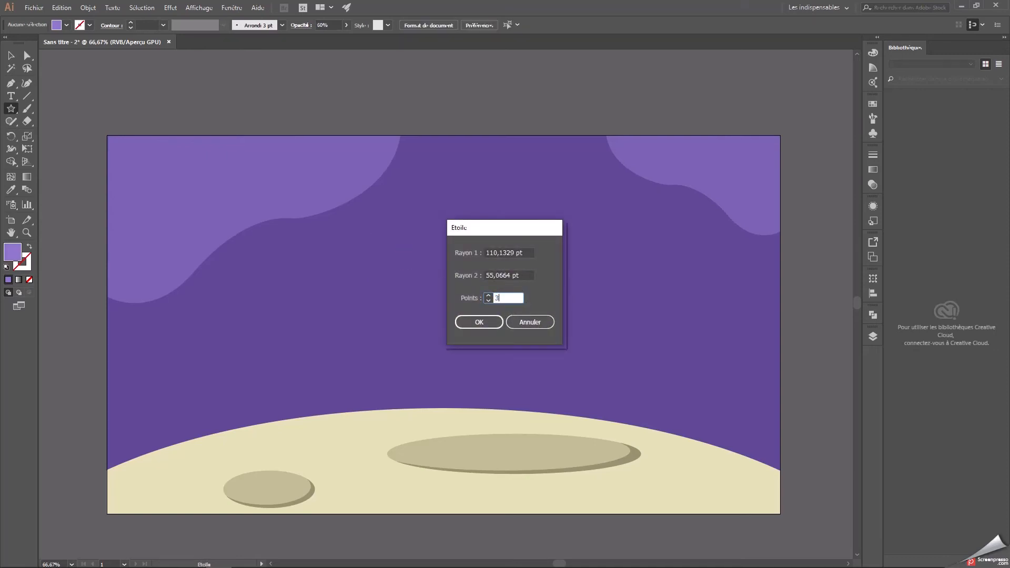
drag(507, 299, 475, 299)
text(4)
click(479, 322)
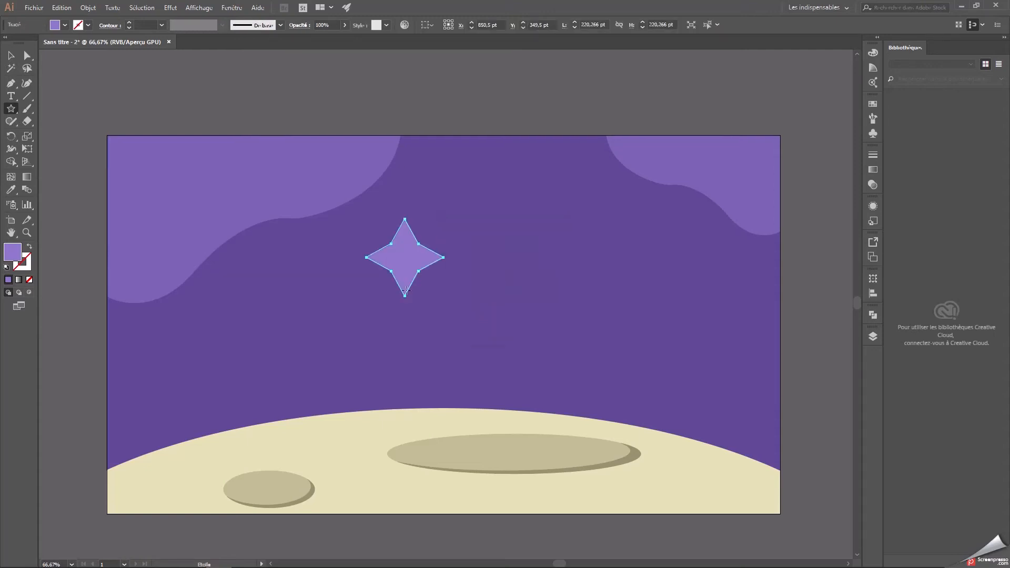
Round all corners of the star with a radius of about 5 pt.
click(29, 58)
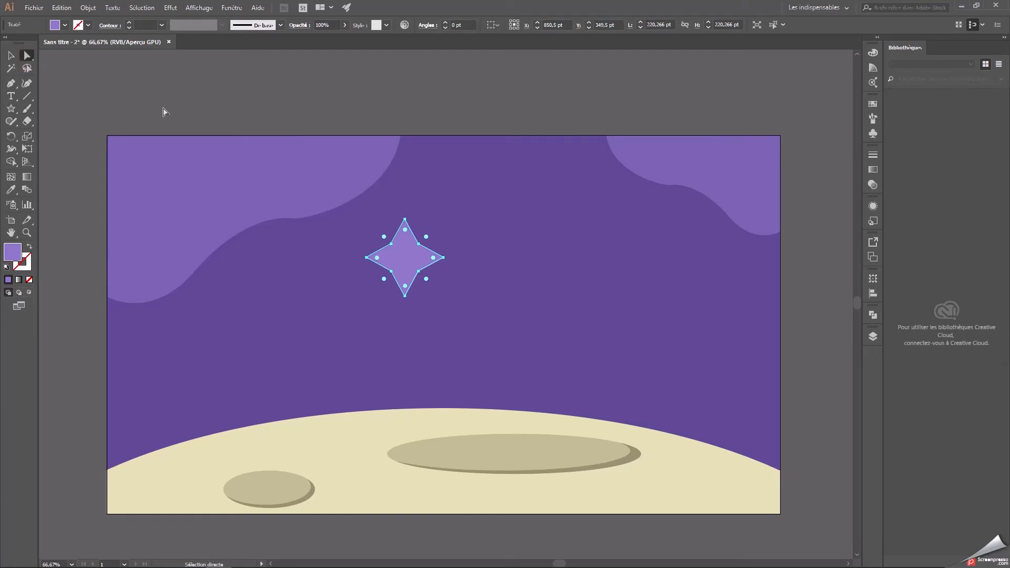
key(ctrl+plus)
key(ctrl+plus)
drag(413, 233, 383, 247)
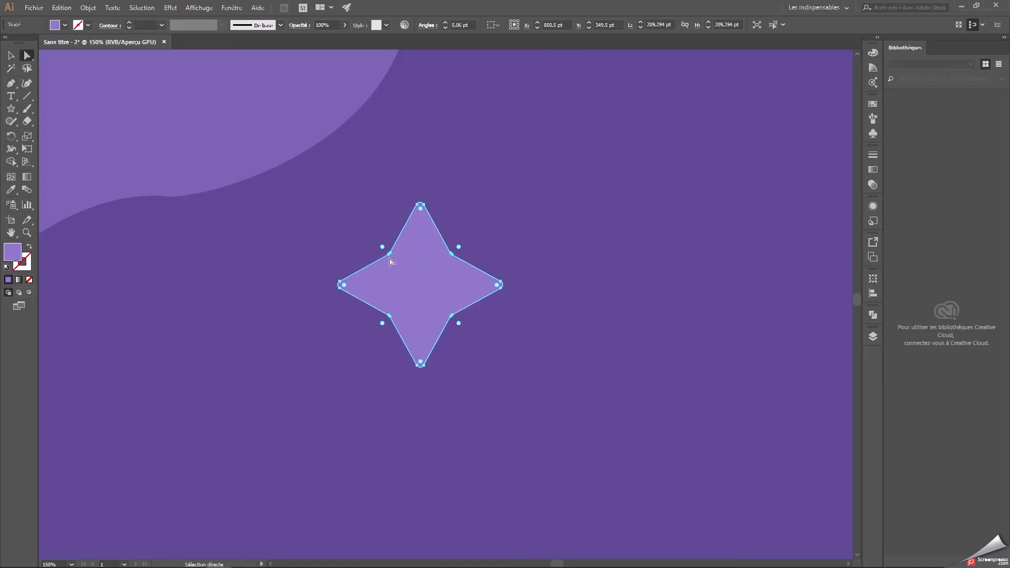
Pull the star's two upper inner corners in toward its center to make the upper arm thin.
click(391, 254)
click(394, 264)
drag(390, 254, 410, 273)
click(450, 246)
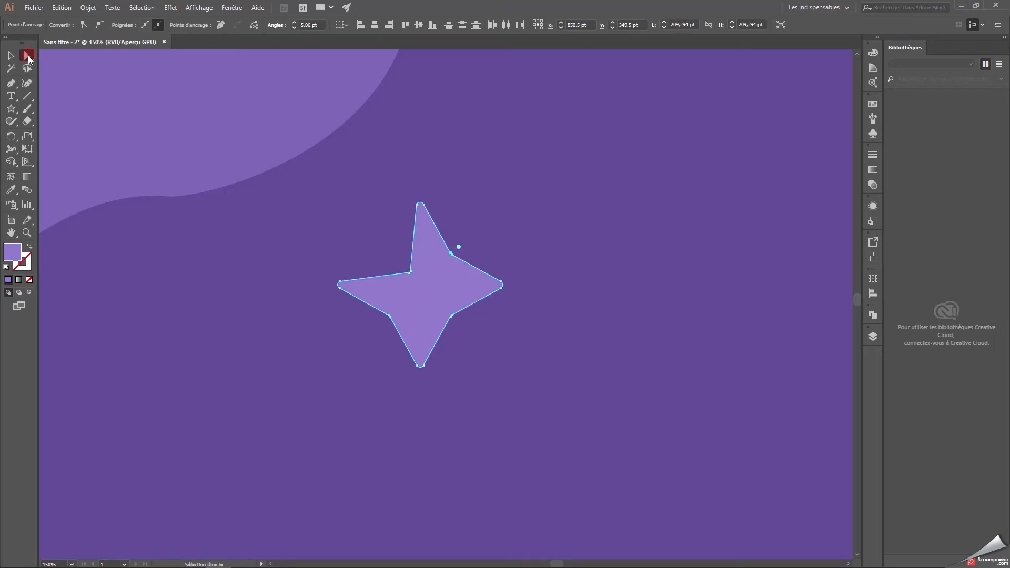
click(453, 245)
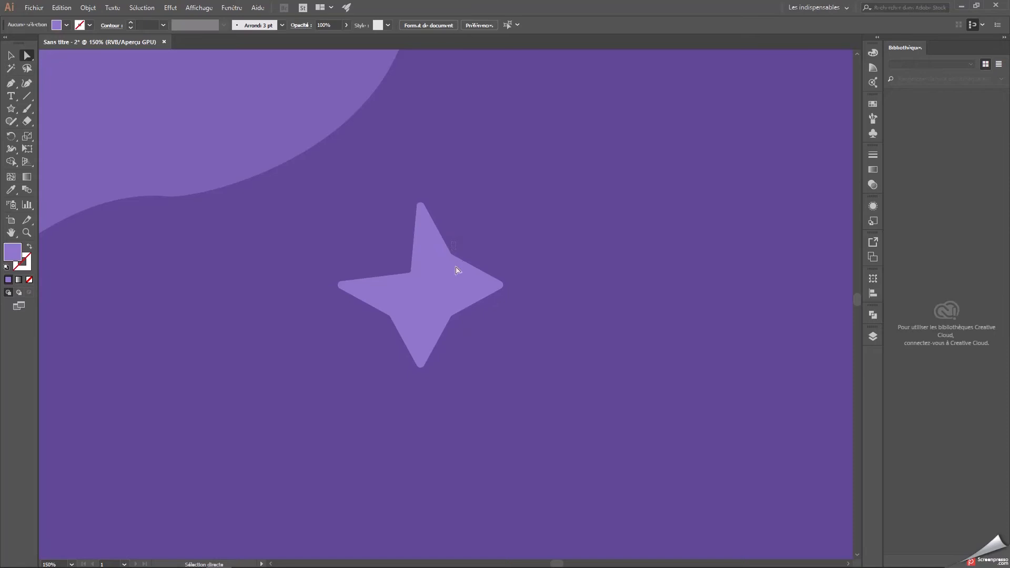
click(450, 272)
drag(454, 255, 430, 272)
key(ctrl+z)
click(470, 241)
click(448, 264)
click(507, 260)
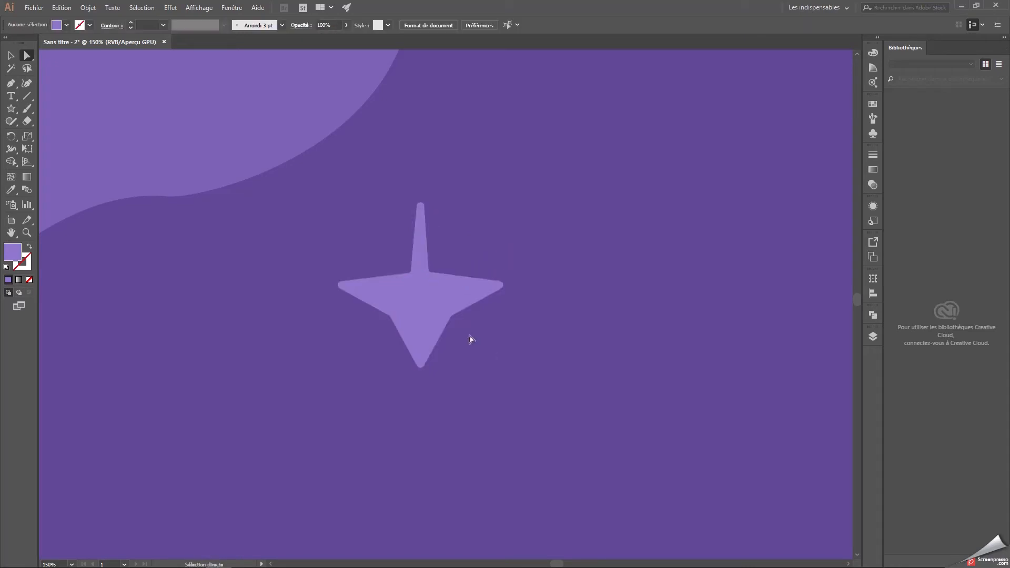
Pull the star's two lower inner corners in toward its center so all four arms match as thin spikes.
drag(446, 310, 431, 296)
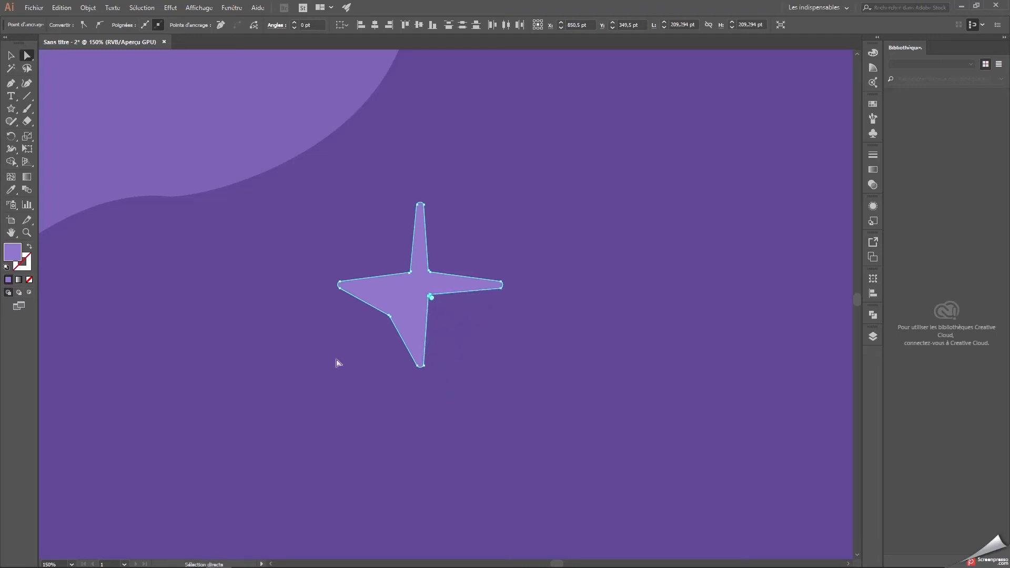
click(372, 328)
drag(403, 331, 409, 293)
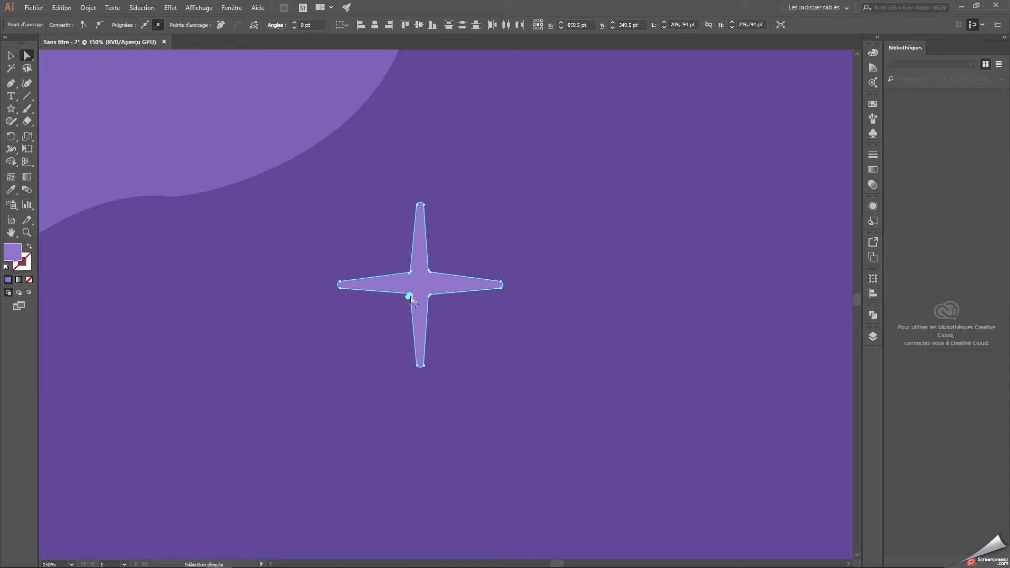
click(531, 324)
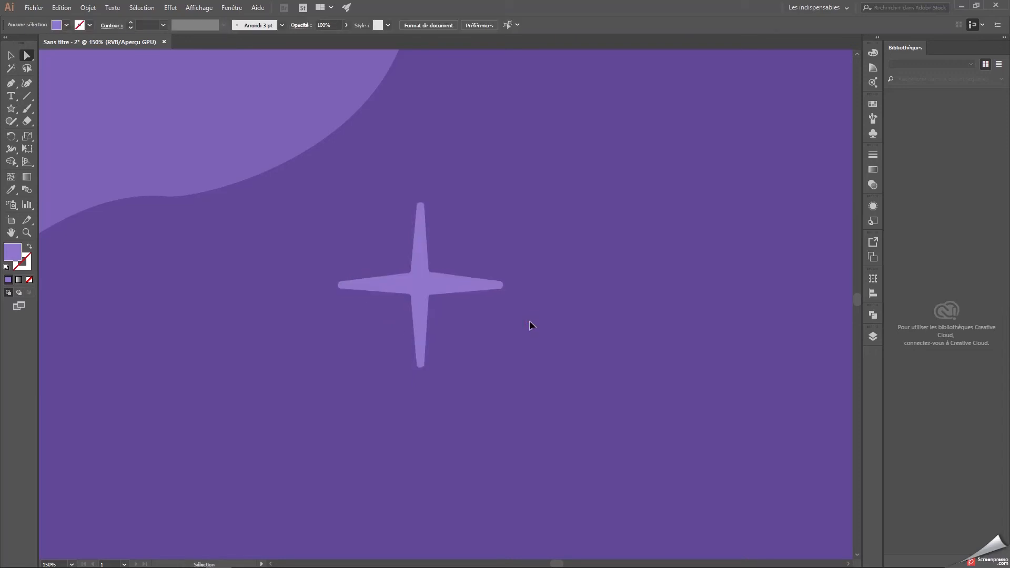
Fill the star with the pale lavender #e9e5f9.
key(ctrl+minus)
key(ctrl+minus)
key(ctrl+minus)
click(12, 55)
click(429, 298)
double_click(18, 257)
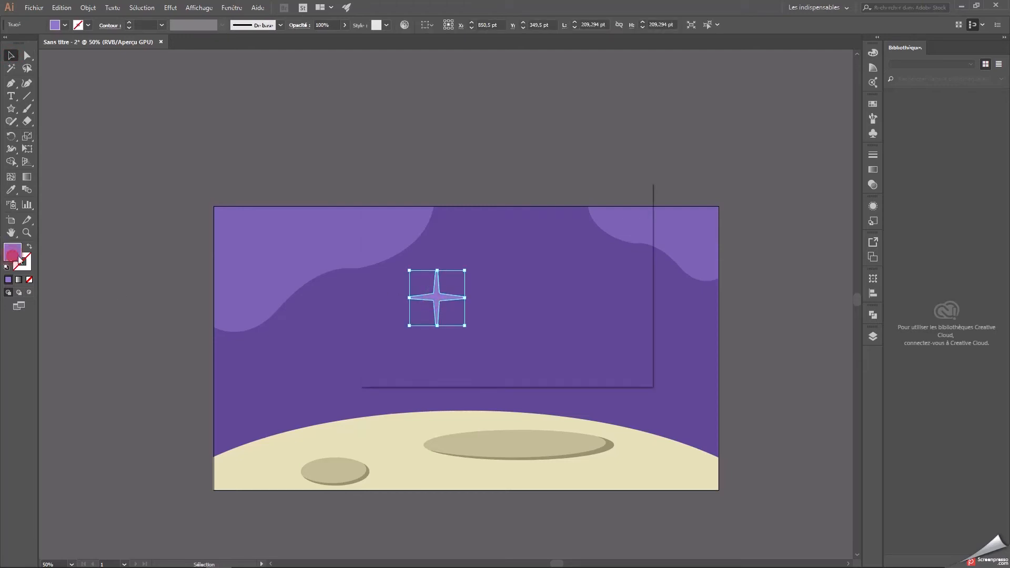
drag(386, 227, 380, 219)
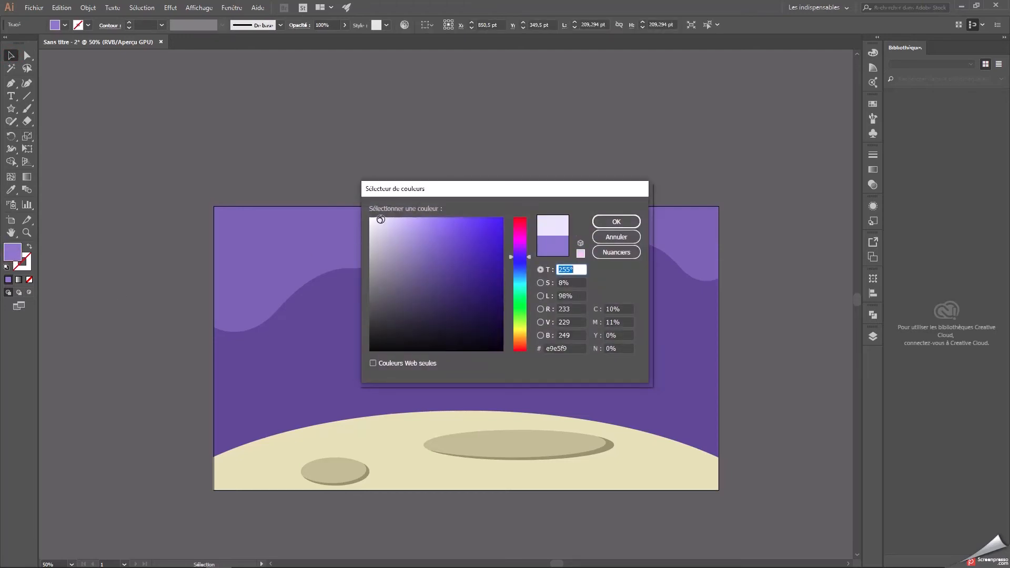
click(606, 222)
click(426, 165)
Change the star's fill to white #ffffff.
click(438, 297)
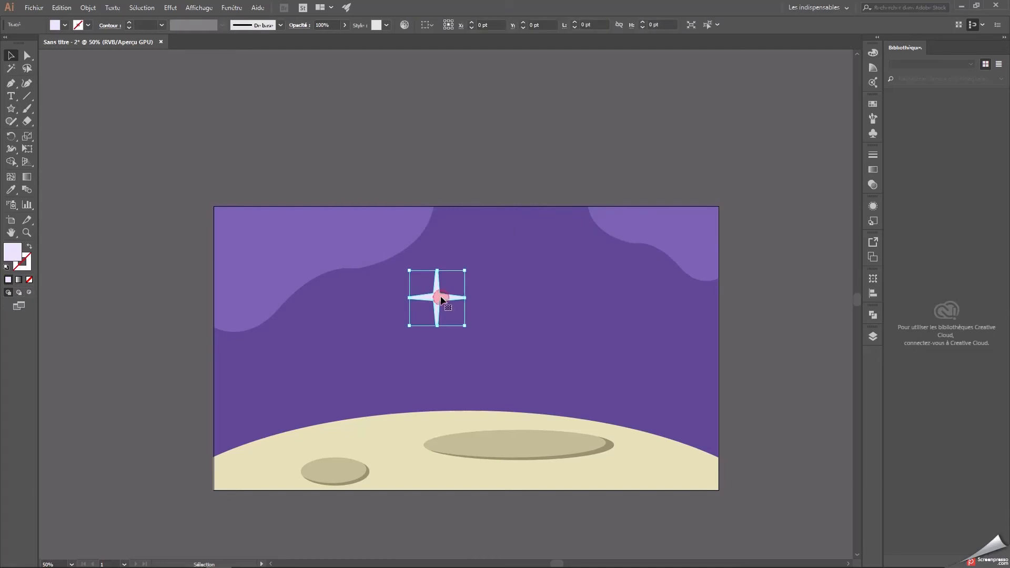
double_click(13, 251)
drag(400, 236, 357, 215)
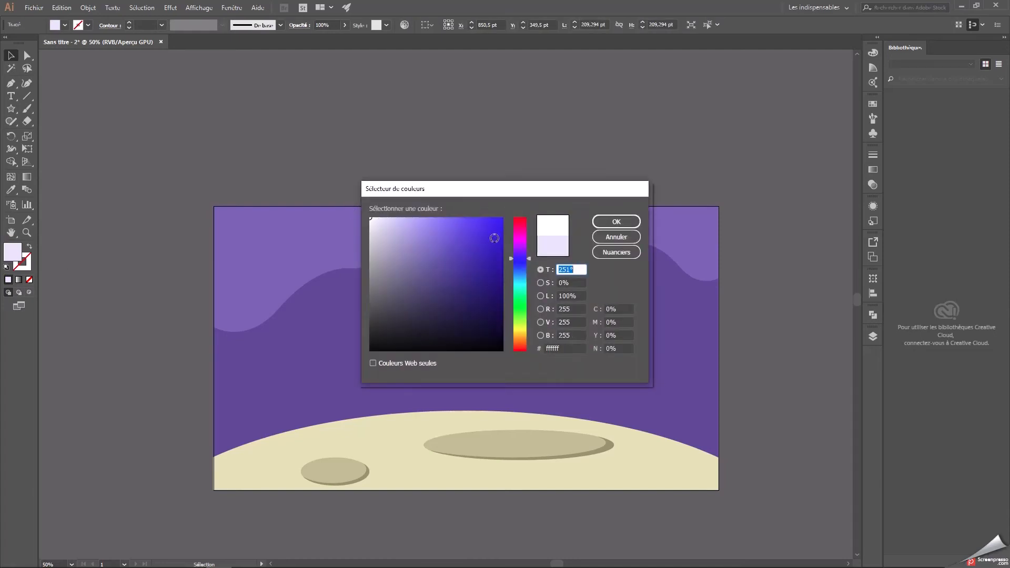
click(566, 348)
click(611, 220)
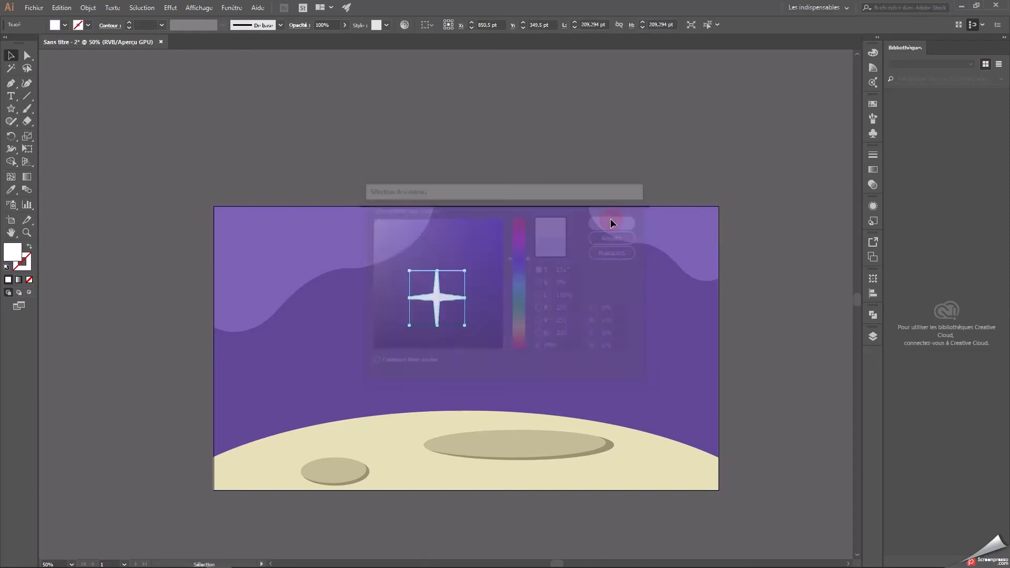
click(416, 184)
Shrink the star to about 50 pt, tilt it slightly and place it high in the sky between the two wavy shapes.
click(438, 309)
key(ctrl+plus)
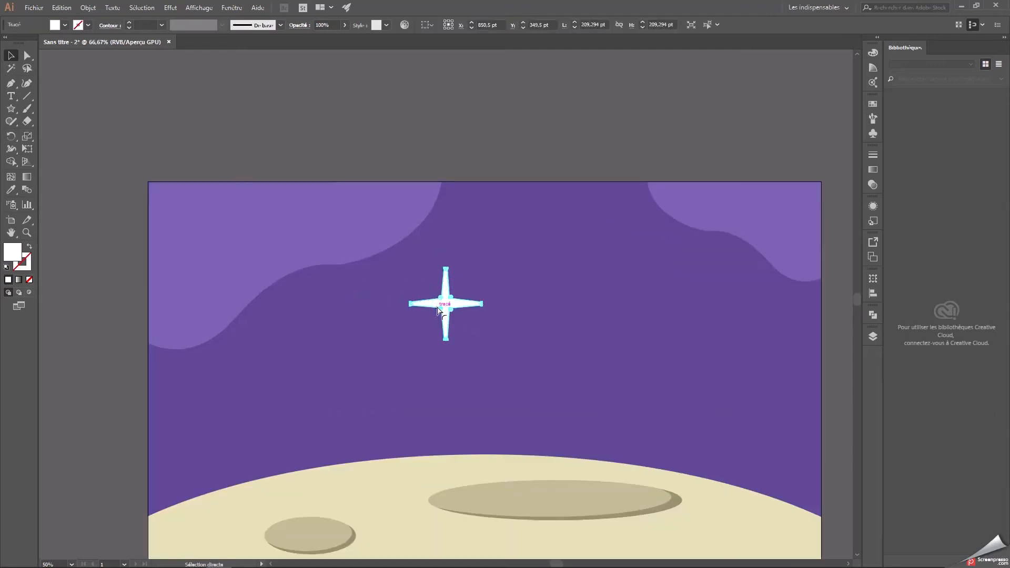
drag(507, 387, 472, 308)
key(ctrl+plus)
drag(551, 408, 486, 314)
key(ctrl+minus)
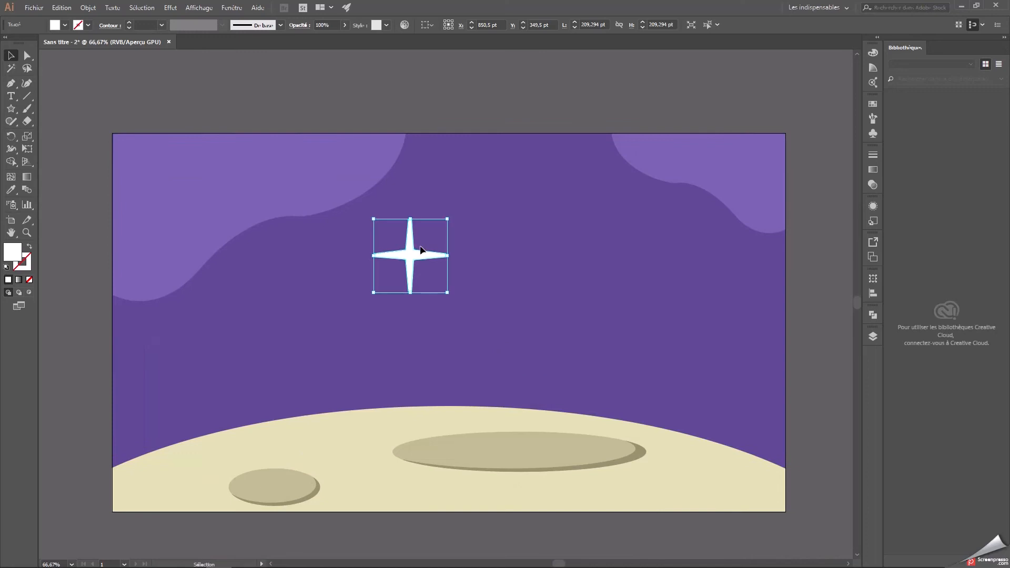
drag(448, 220, 491, 179)
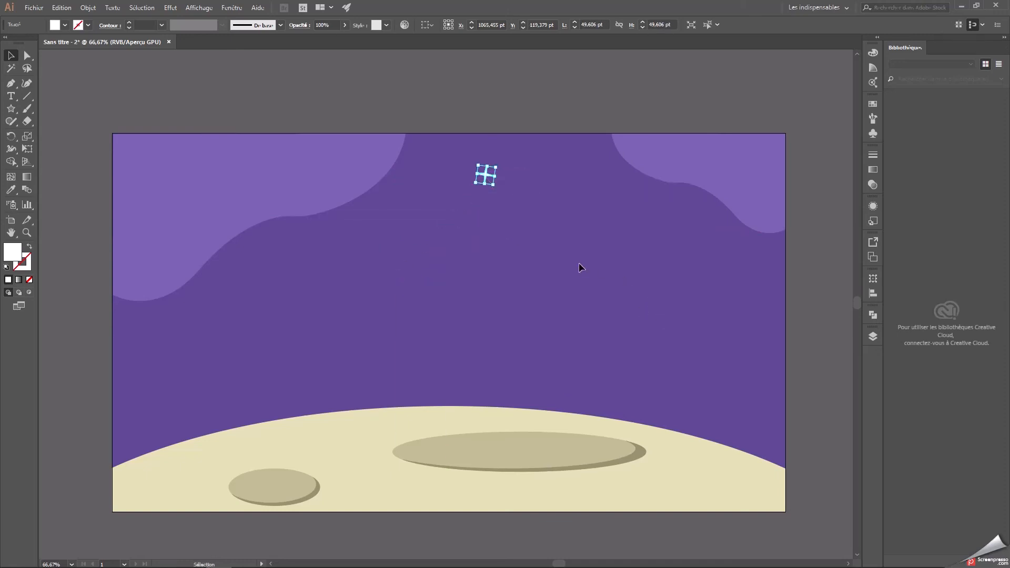
Paste a tilted copy of the star, about 48 pt wide, just below the edge of the larger wavy shape.
key(a)
key(ctrl+v)
key(v)
drag(447, 301, 217, 301)
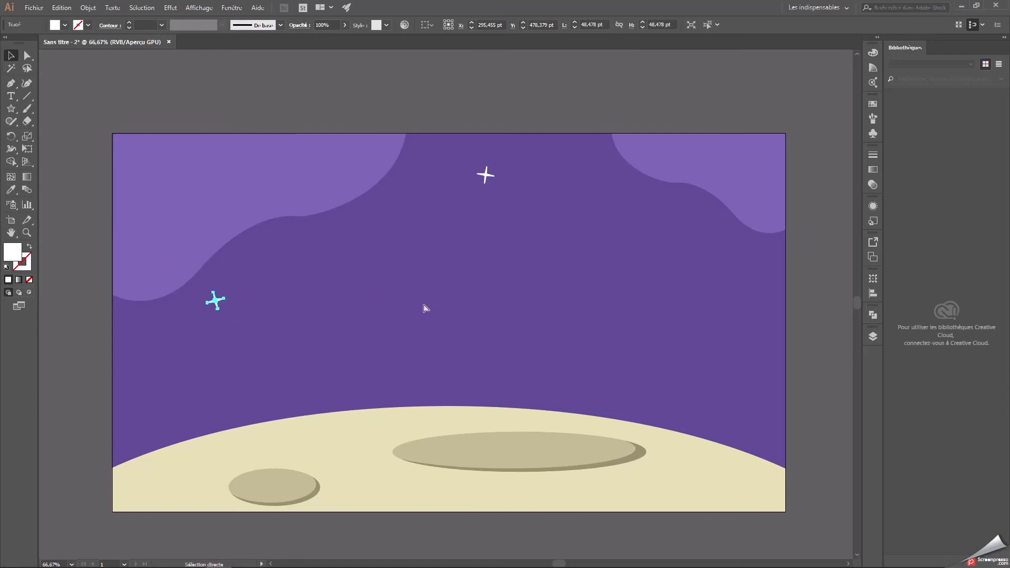
Add two smaller star copies on the right side of the sky, one above the moon's slope and one higher up.
drag(445, 305, 689, 315)
click(763, 296)
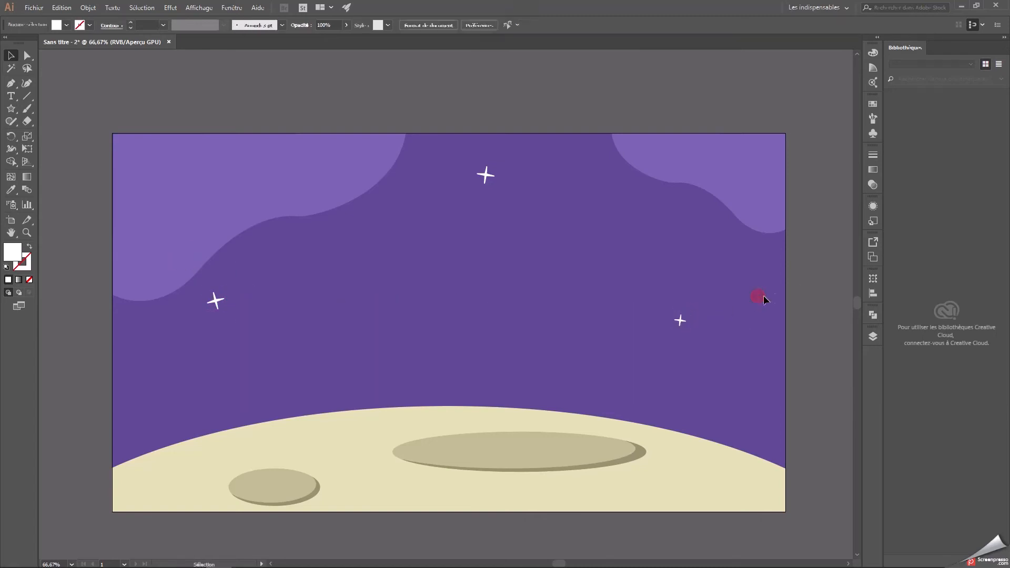
key(ctrl+v)
drag(457, 313, 639, 238)
click(733, 270)
Apply an outer glow effect to all four stars and set its colour to pale lavender #eeebff.
drag(125, 109, 125, 109)
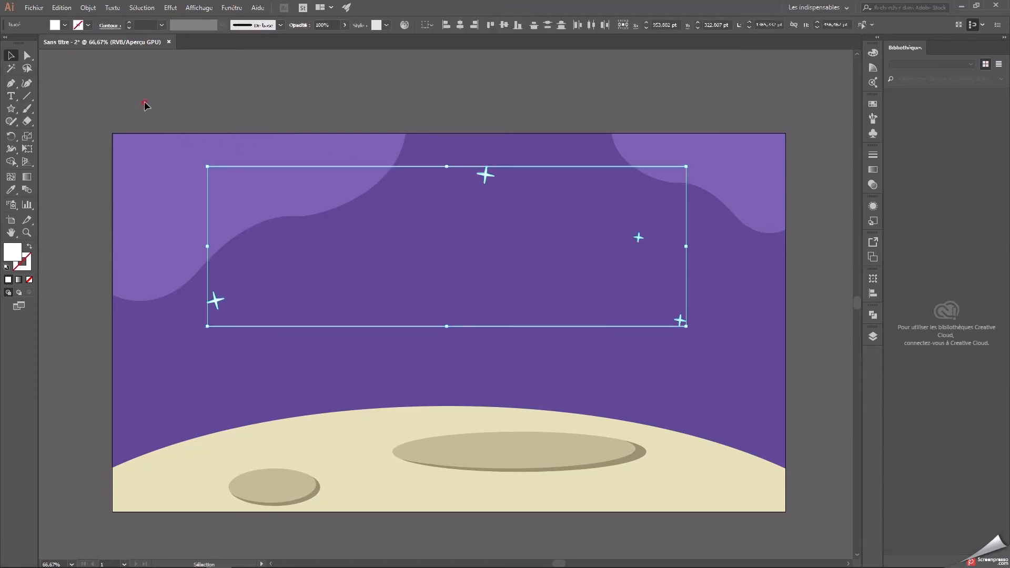
click(141, 104)
drag(772, 360, 771, 359)
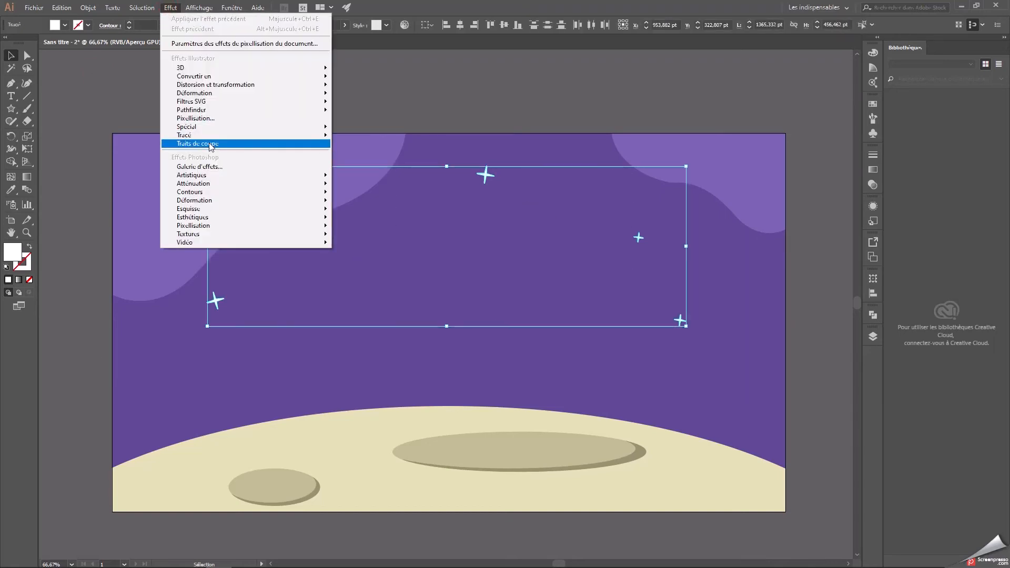
mouse_move(204, 128)
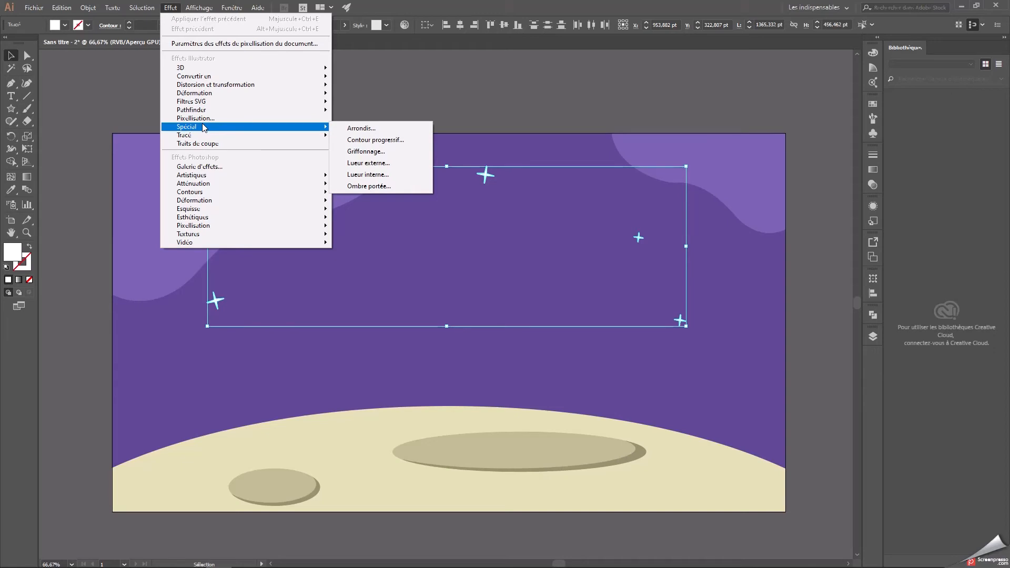
click(378, 165)
drag(540, 233, 805, 206)
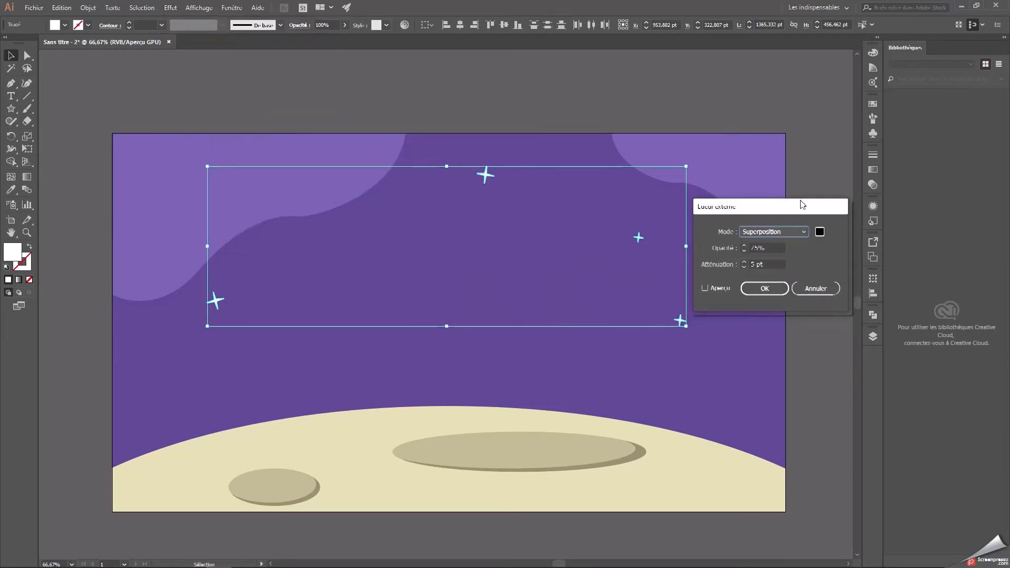
click(821, 232)
drag(399, 226, 380, 216)
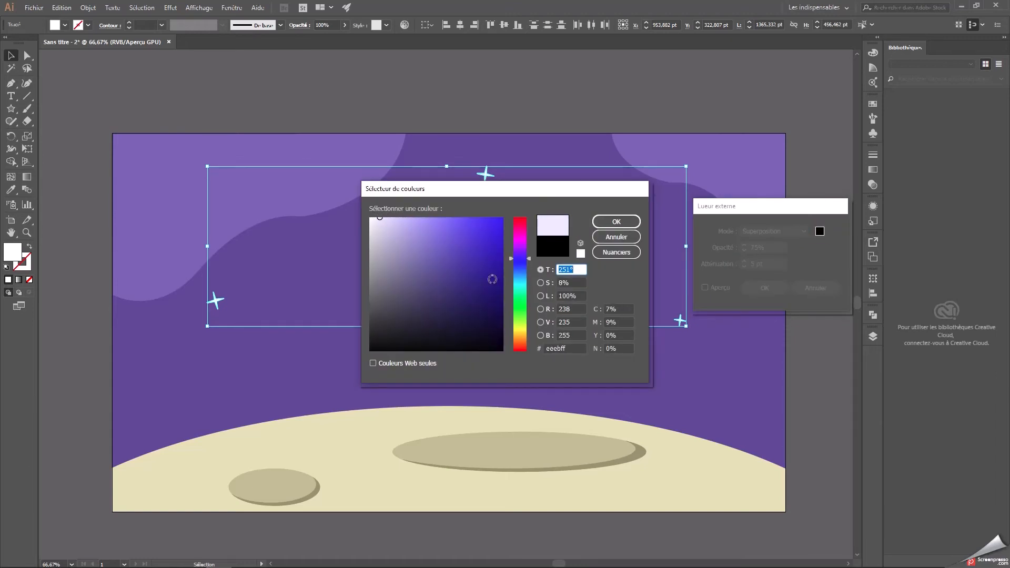
click(566, 348)
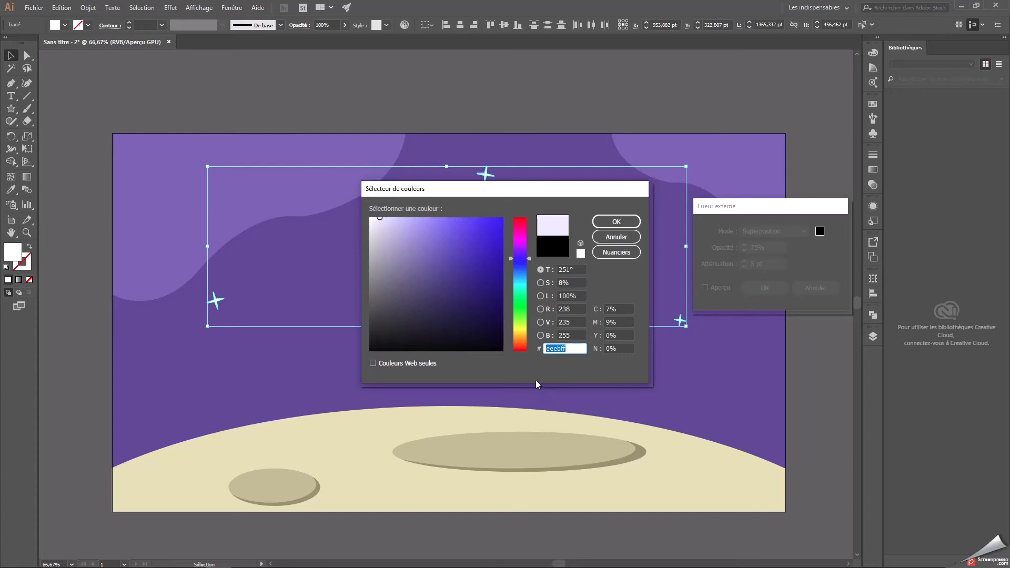
click(617, 223)
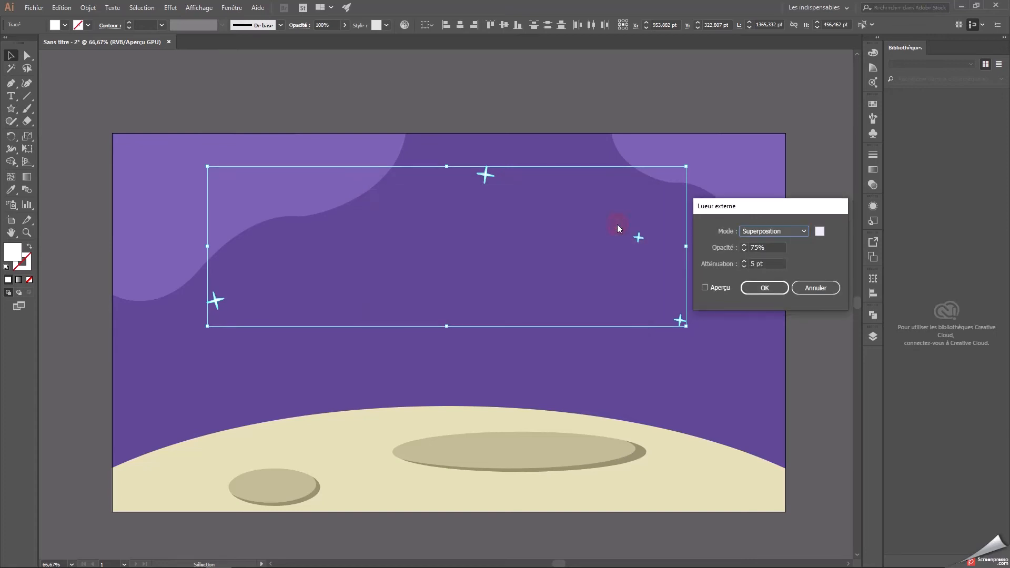
Set the glow's opacity to 100% and its blur to 6 pt with preview on, and apply it.
key(Tab)
text(100)
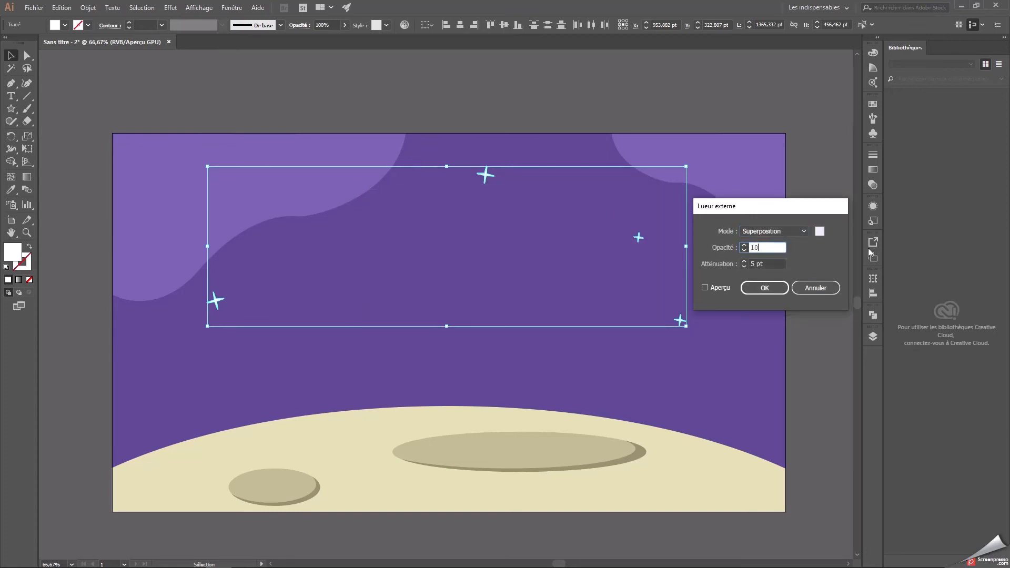
click(705, 288)
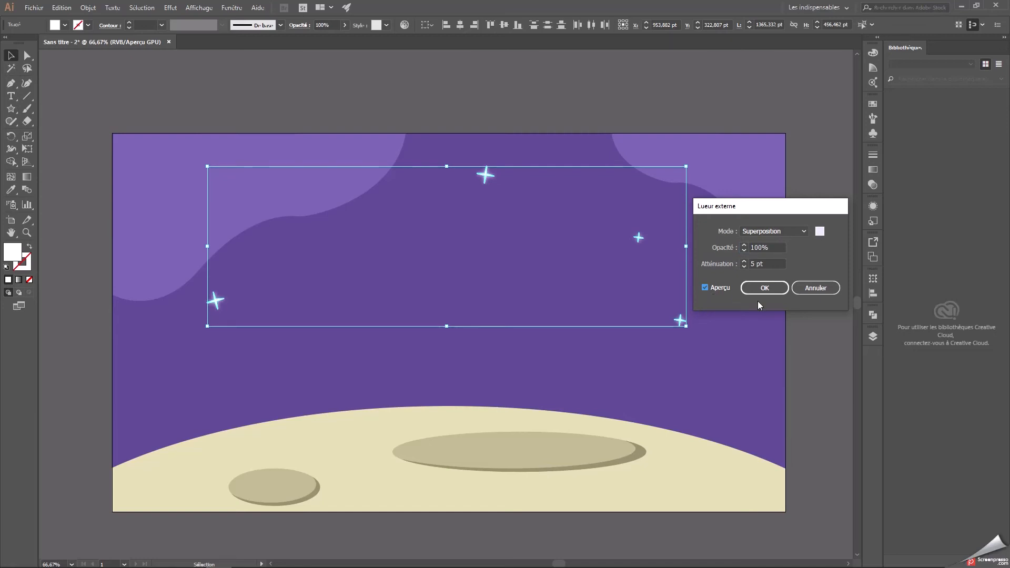
click(781, 264)
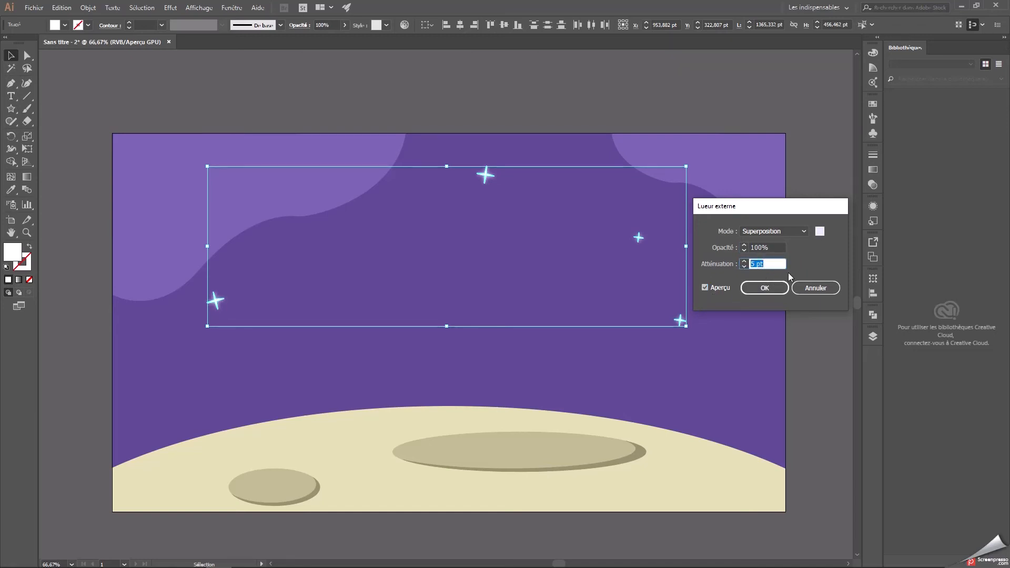
text(6)
click(765, 288)
click(722, 251)
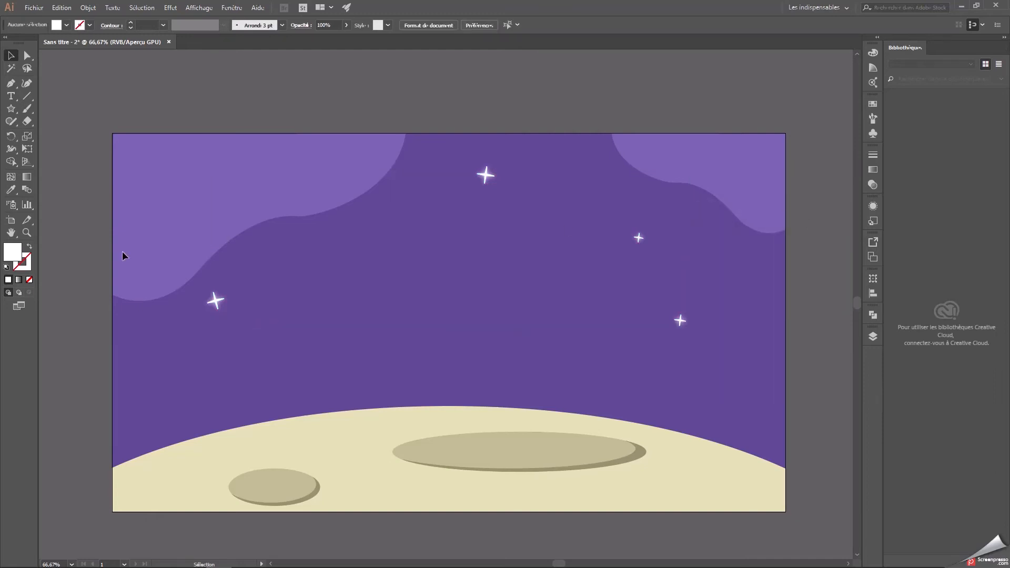
click(12, 110)
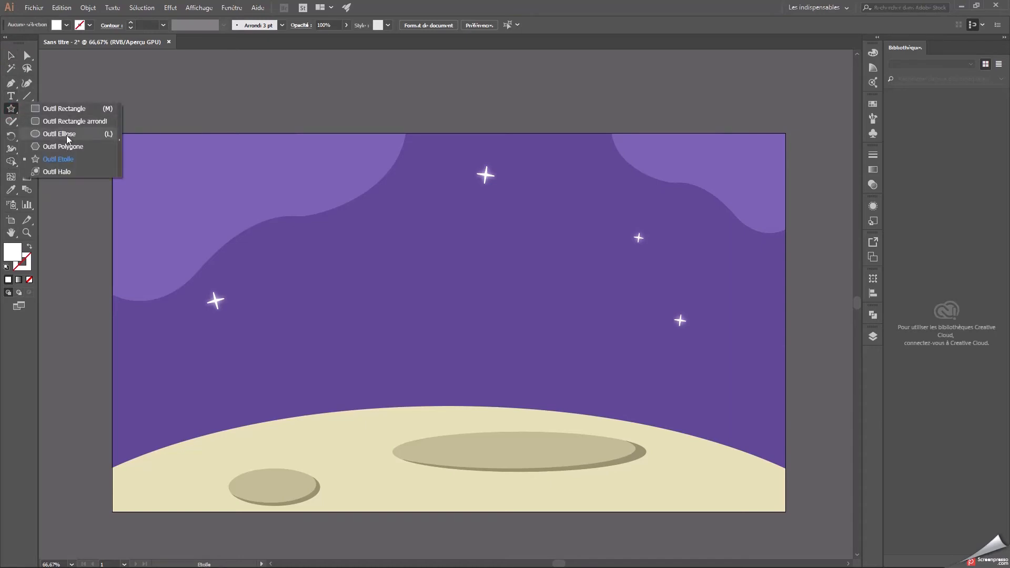
click(67, 134)
drag(410, 242, 464, 297)
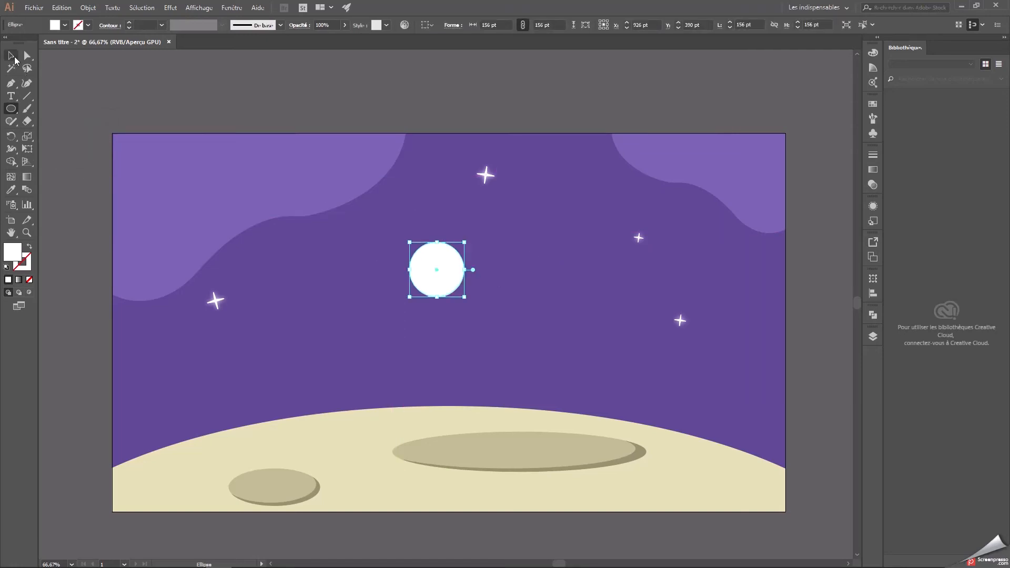
click(13, 56)
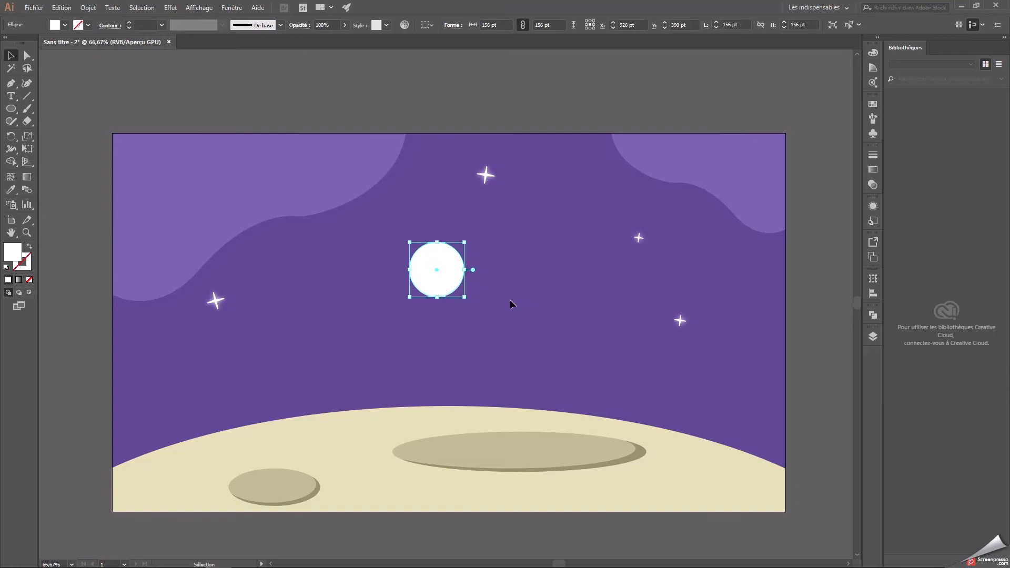
key(Delete)
Draw a small white circle about 18 pt wide high in the sky, between the top star and the smaller wavy shape.
click(11, 108)
drag(506, 274, 558, 160)
click(18, 54)
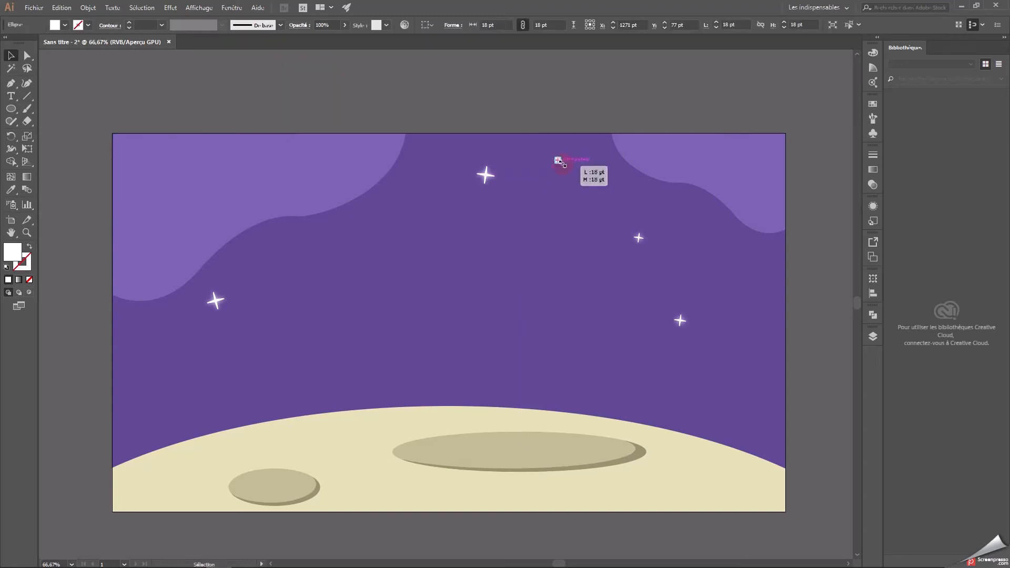
key(a)
Paste four copies of the dot, spreading them below the left star, beside the larger wavy shape and low above the moon.
key(ctrl+v)
drag(446, 303, 241, 347)
key(ctrl+v)
drag(446, 303, 399, 203)
key(ctrl+v)
drag(446, 303, 588, 339)
key(ctrl+v)
drag(446, 304, 420, 356)
Paste four more dot copies across the middle and right of the sky, one just above the moon's right slope.
key(ctrl+v)
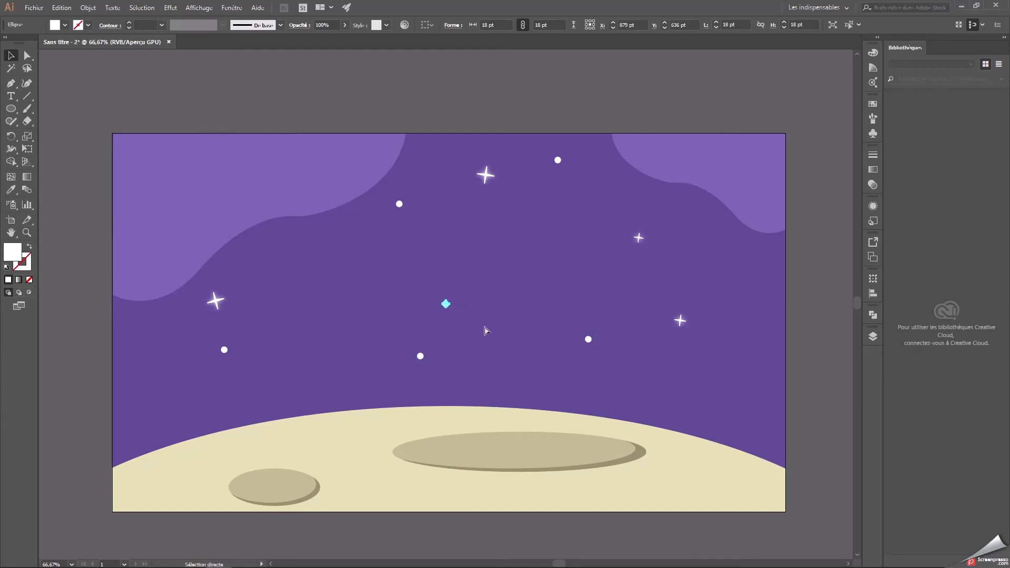
drag(446, 304, 364, 261)
key(ctrl+v)
drag(446, 304, 706, 261)
key(ctrl+v)
drag(450, 307, 519, 238)
key(ctrl+v)
drag(447, 308, 672, 377)
click(490, 329)
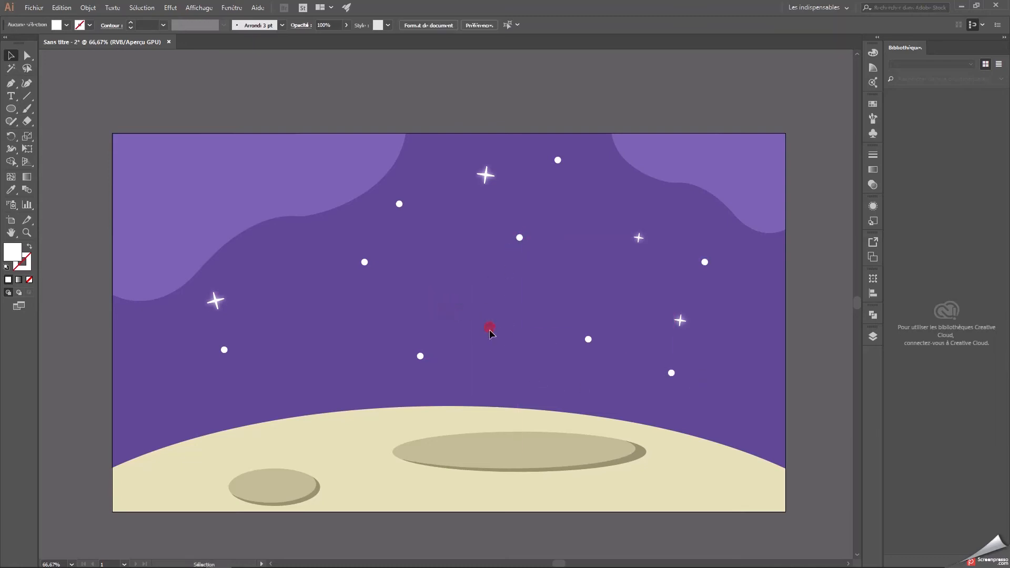
Shrink the four dots nearest the sky's centre and shift them slightly for a more irregular scatter.
drag(340, 217, 400, 249)
drag(612, 387, 612, 387)
drag(590, 236, 522, 273)
click(548, 330)
drag(555, 375, 555, 375)
drag(520, 345, 562, 333)
click(558, 331)
drag(514, 235, 508, 252)
drag(364, 292, 368, 281)
drag(402, 358, 411, 334)
click(408, 387)
Spread three small dot copies over the larger wavy shape.
drag(361, 232, 510, 357)
key(a)
key(v)
drag(509, 253, 312, 164)
click(373, 307)
drag(186, 237, 232, 251)
drag(209, 252, 211, 253)
drag(218, 246, 276, 199)
key(ctrl+z)
click(287, 289)
click(290, 321)
Add small dot copies on and around the smaller wavy shape, including one beside the upper-right star.
key(ctrl+v)
drag(420, 345, 678, 227)
click(824, 331)
Lock the étoile layer and make the fusée and feu layers visible again.
click(873, 337)
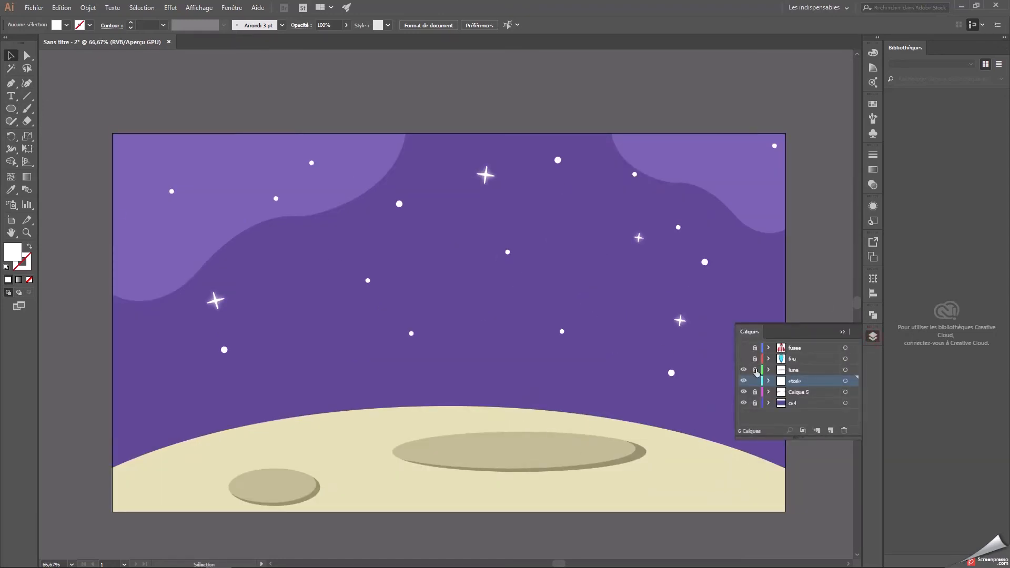
click(755, 381)
click(744, 347)
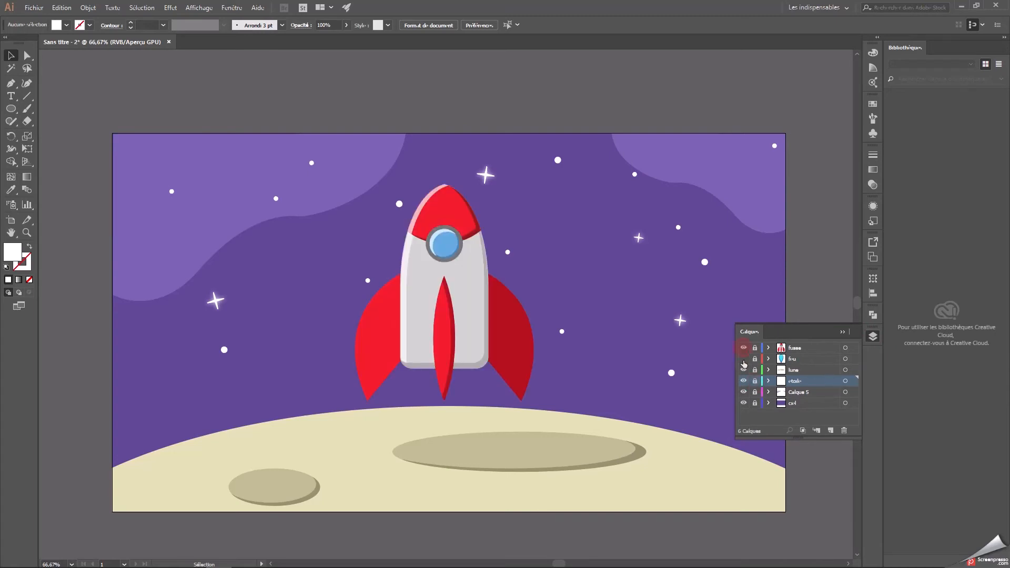
click(743, 359)
click(843, 332)
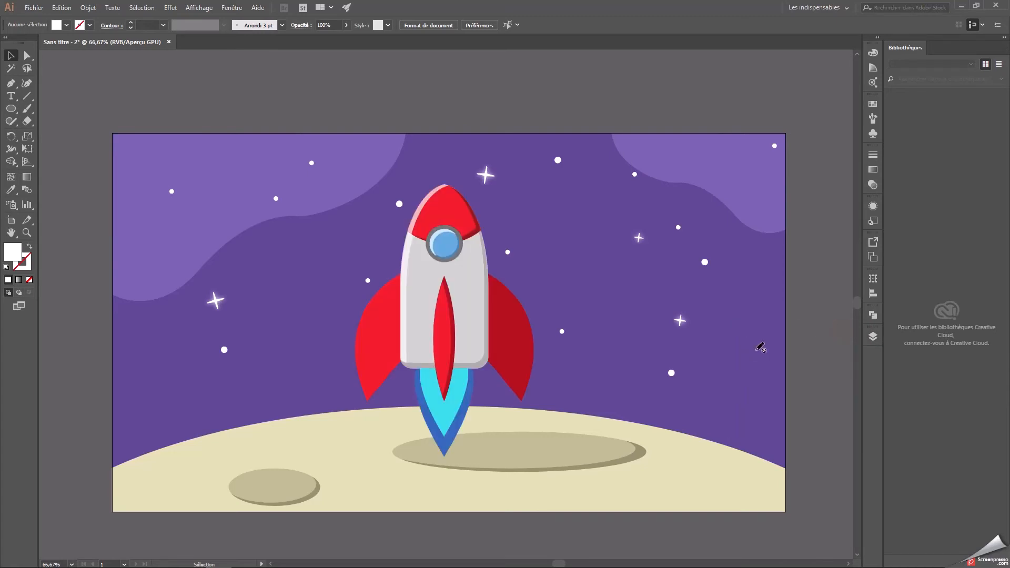
drag(739, 400, 732, 373)
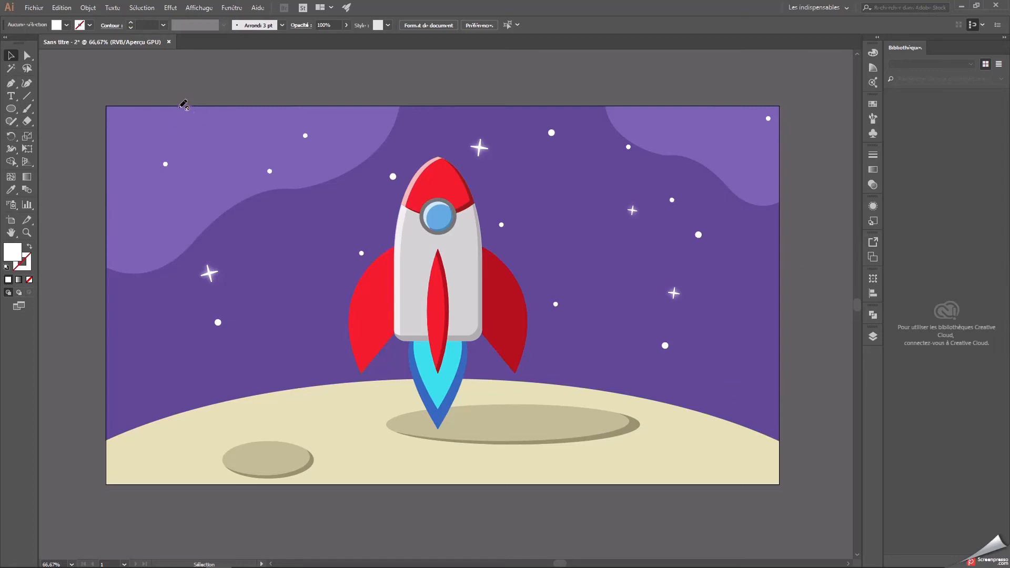
Hide every layer except ciel and add a new layer above the fusée layer.
click(873, 337)
drag(744, 348, 745, 392)
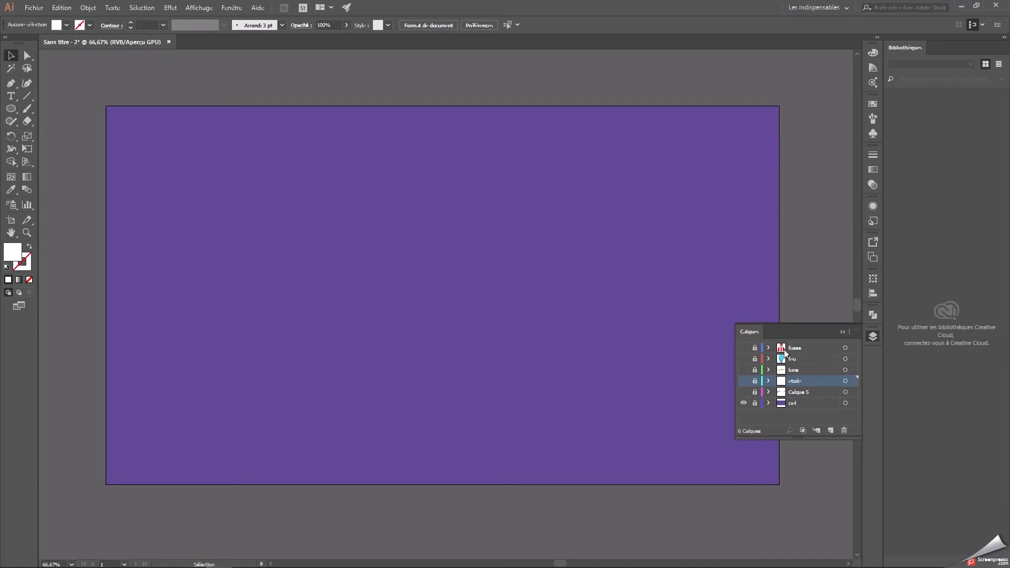
click(837, 348)
click(830, 430)
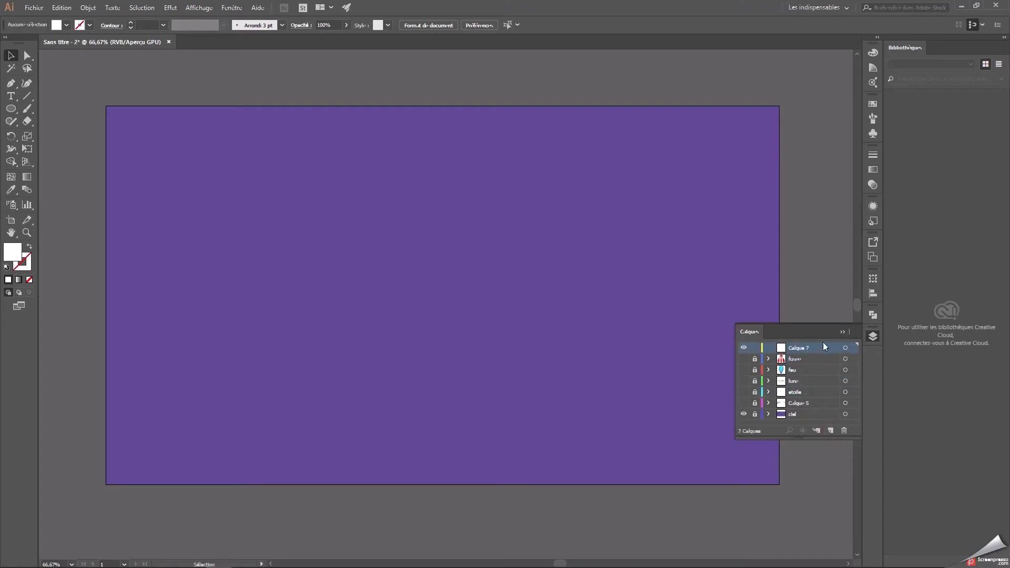
click(842, 332)
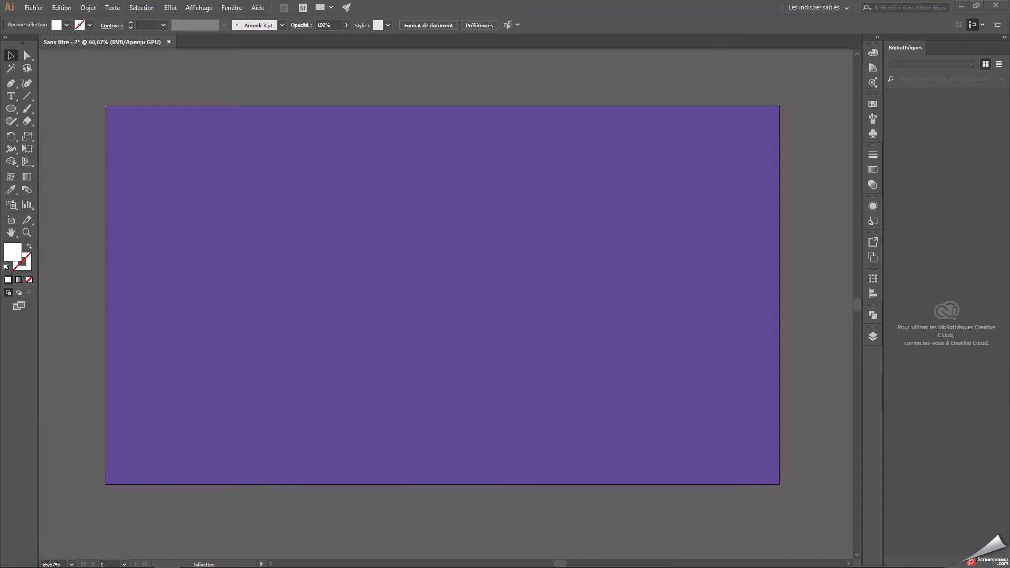
key(super+e)
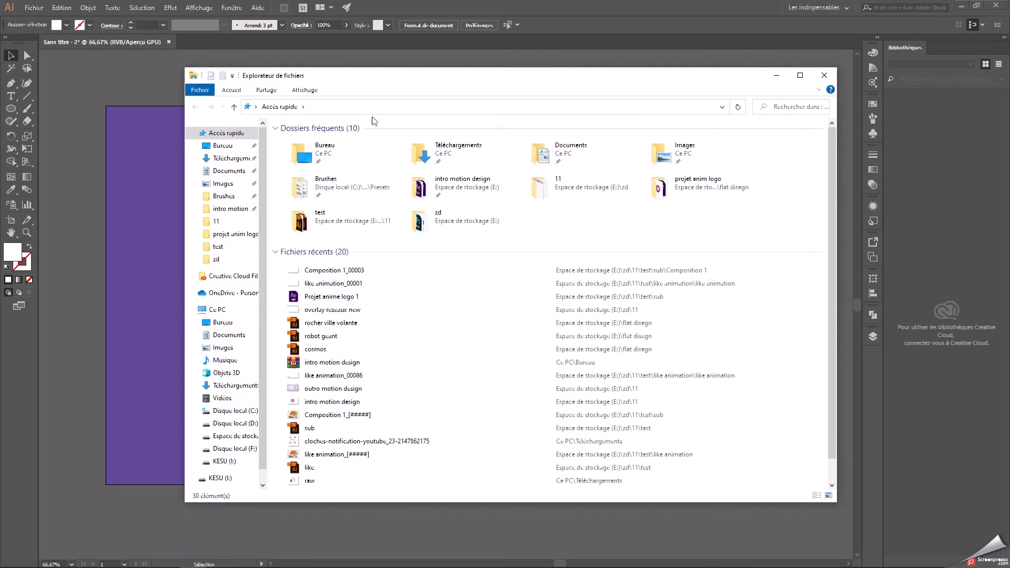
drag(349, 80, 0, 46)
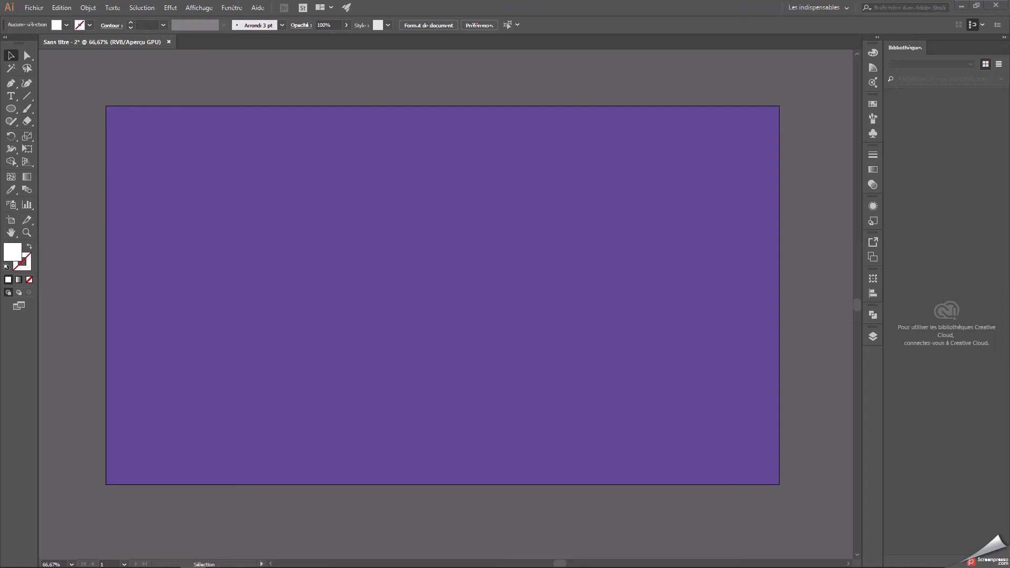
click(377, 205)
Draw a white circle about 150 pt wide on the new layer and move it near the middle of the artboard.
click(11, 109)
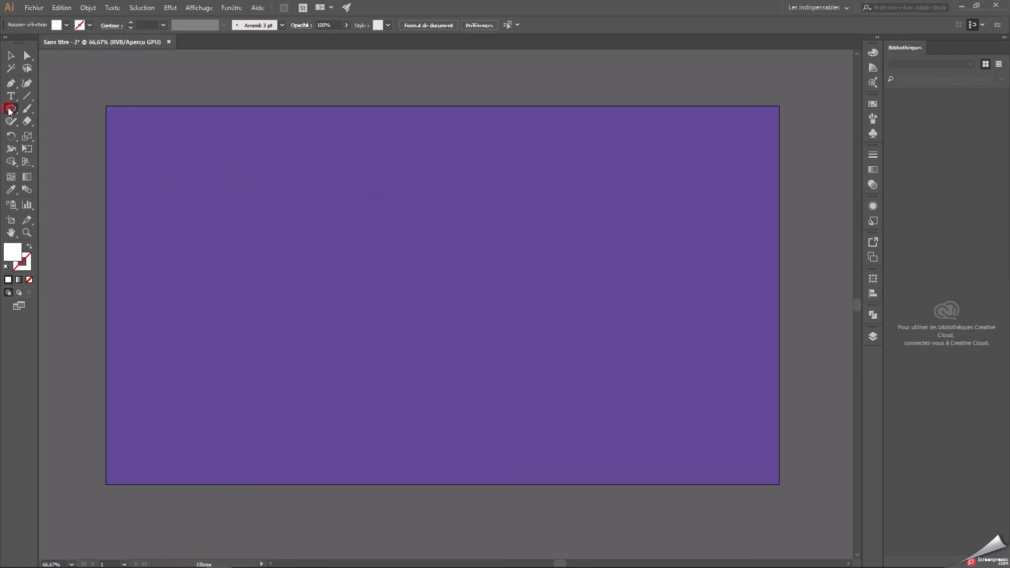
double_click(21, 257)
click(375, 226)
click(616, 221)
click(10, 108)
drag(11, 108, 41, 136)
drag(357, 216, 410, 268)
click(11, 55)
drag(374, 239, 425, 248)
click(475, 208)
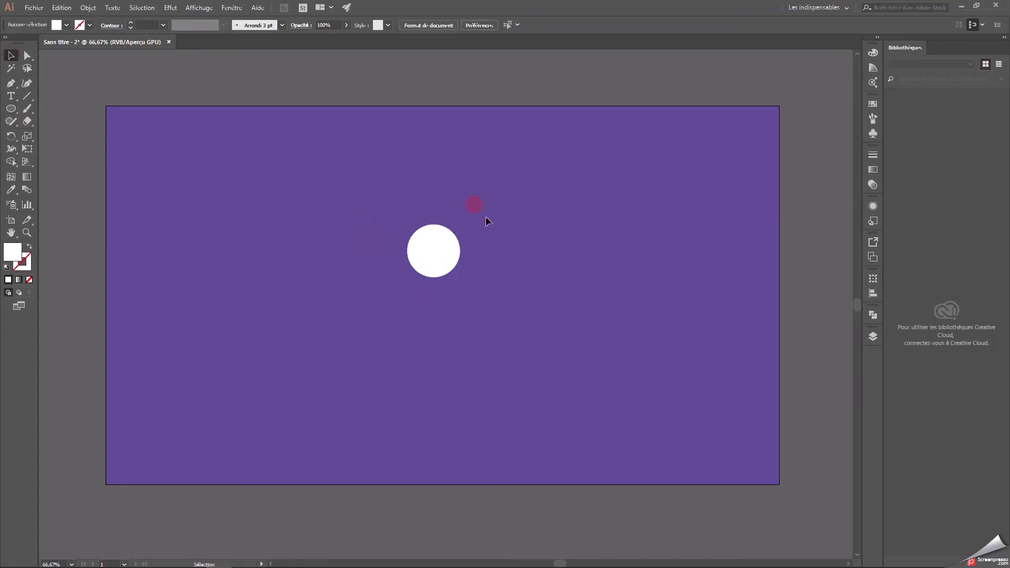
Draw a white rectangle about 237 pt wide that covers the lower half of the circle.
click(11, 109)
drag(11, 110, 50, 109)
click(388, 248)
click(528, 307)
click(384, 255)
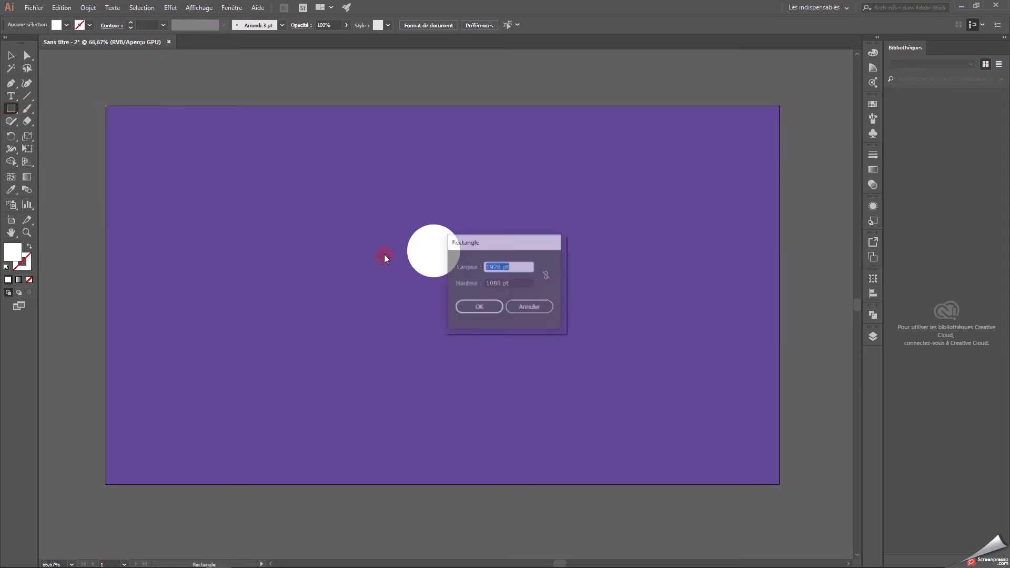
click(520, 308)
drag(397, 251, 479, 295)
Subtract the rectangle from the circle with Pathfinder to leave a half-disc.
click(10, 56)
drag(345, 182, 616, 382)
click(874, 336)
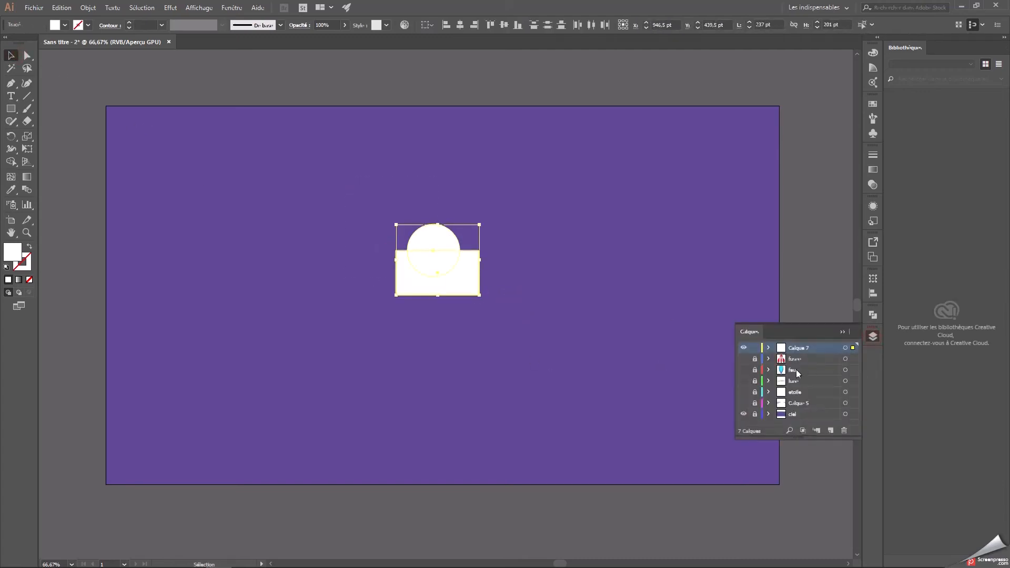
click(874, 336)
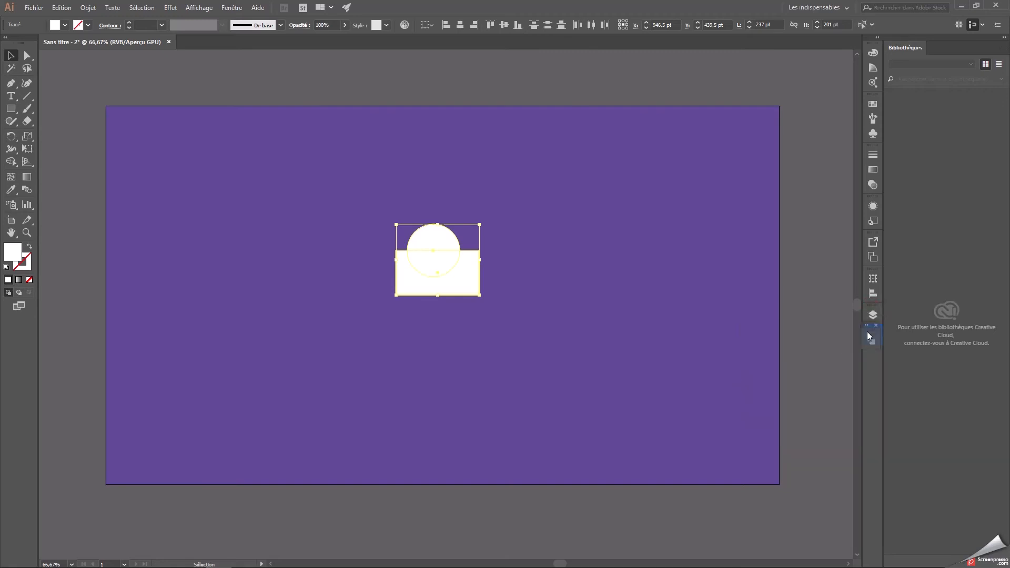
click(874, 336)
click(768, 358)
click(595, 283)
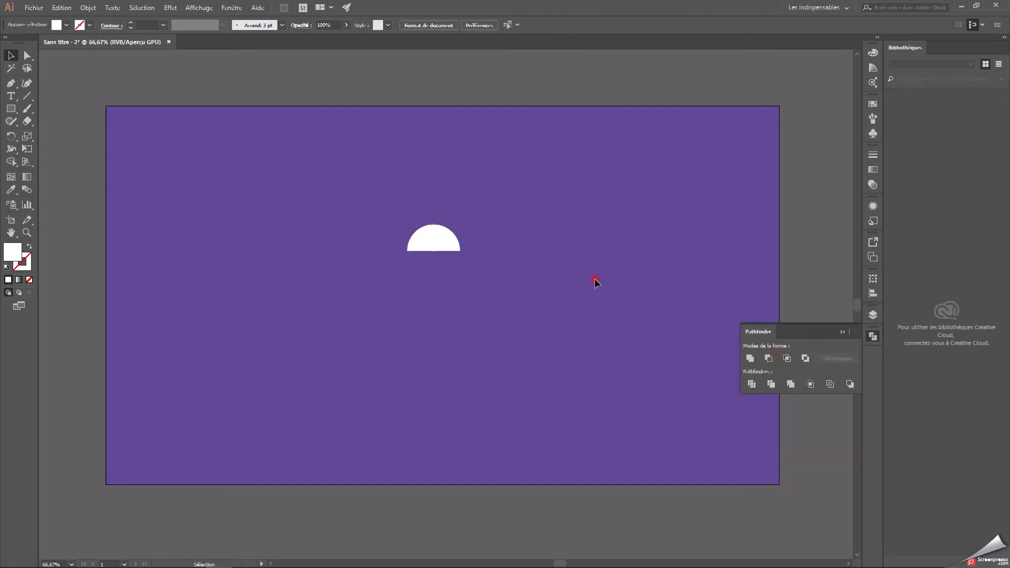
Move the half-disc slightly upward and stretch it to about 94 pt tall.
click(437, 234)
click(533, 272)
click(430, 220)
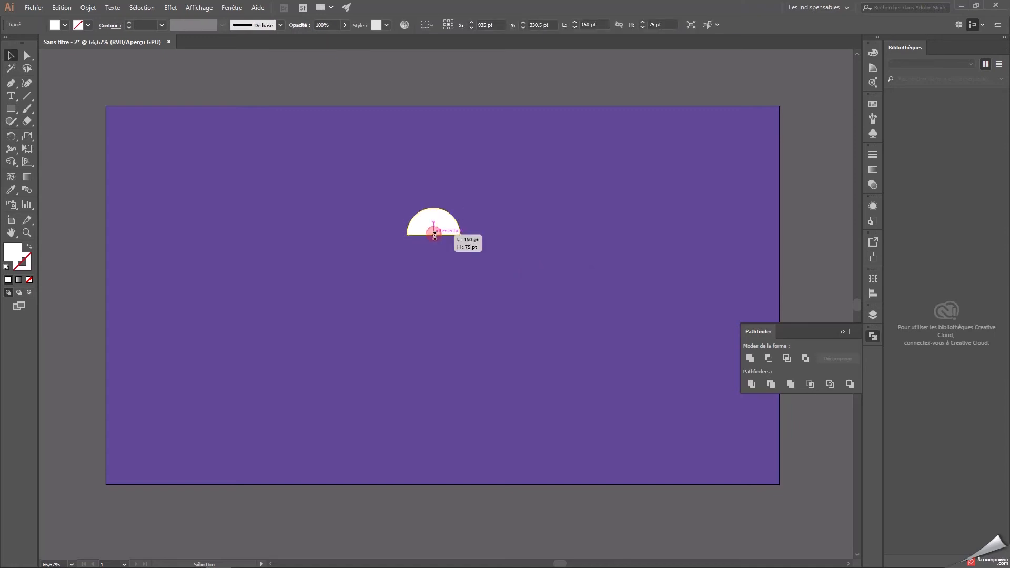
click(530, 261)
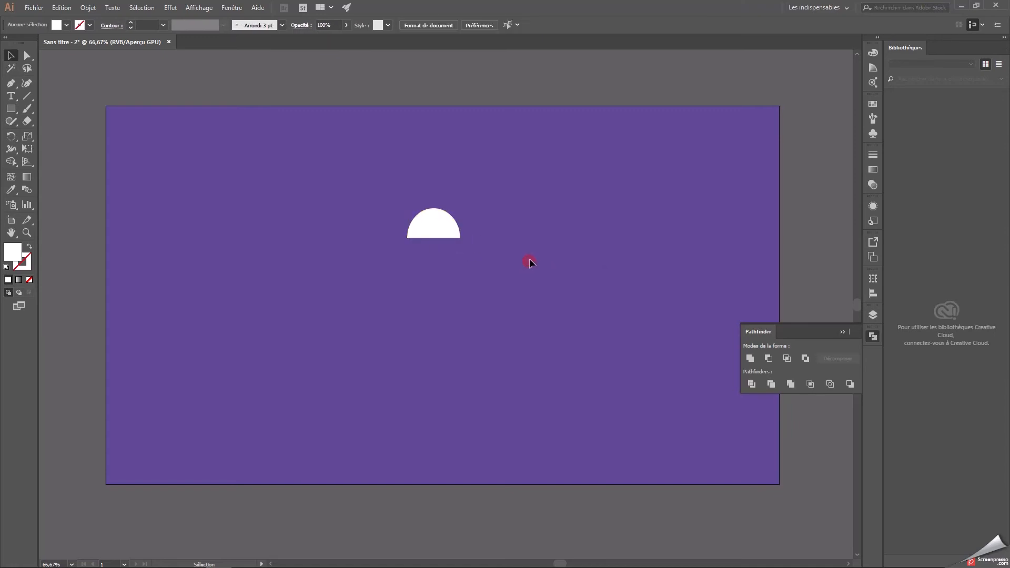
click(445, 223)
click(569, 225)
key(ctrl+plus)
key(space)
drag(505, 222, 484, 328)
click(400, 289)
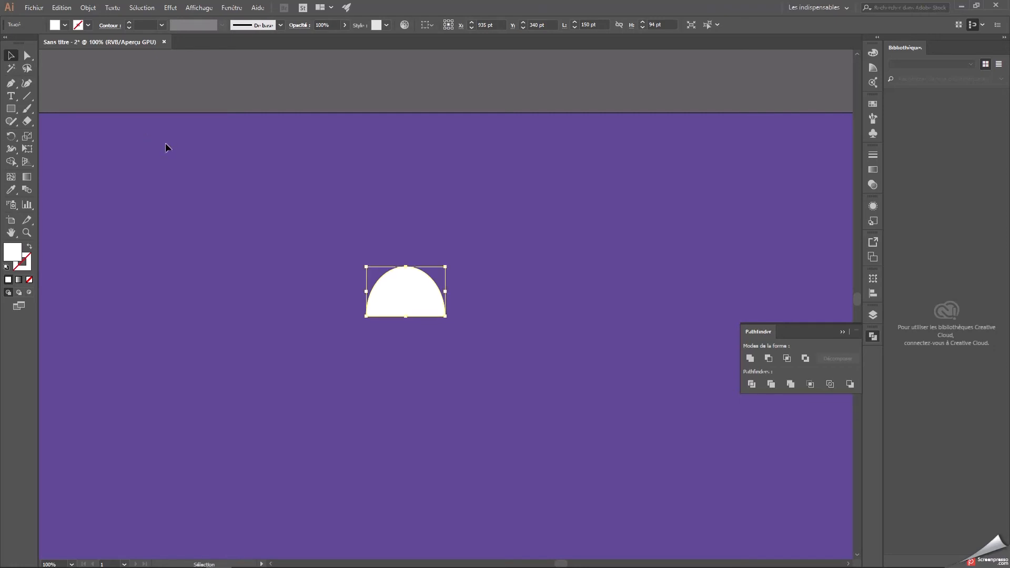
Stretch the white half-disc vertically to a dome about 108 pt tall.
drag(409, 318, 427, 288)
click(509, 295)
click(423, 279)
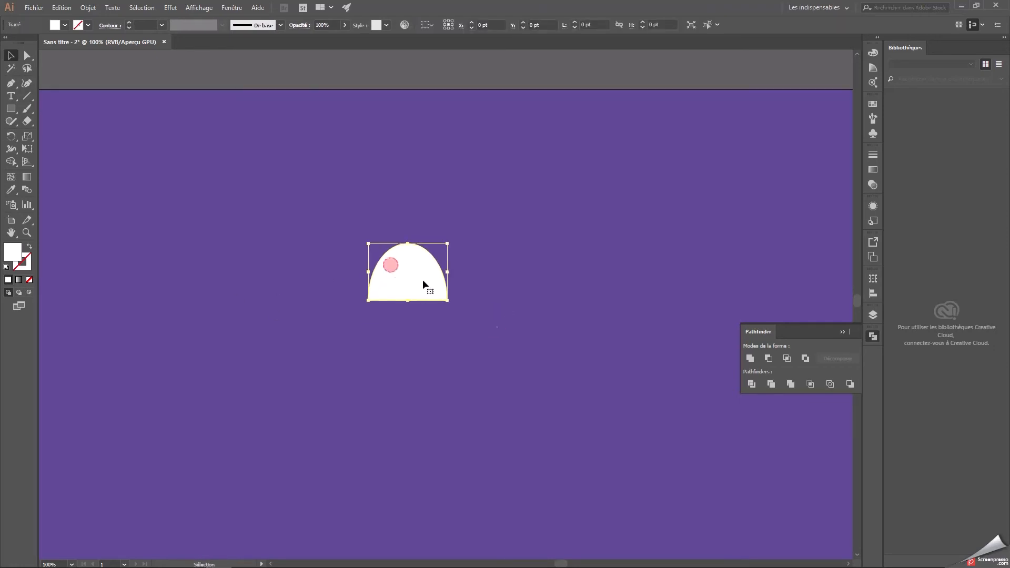
Duplicate the white dome and place the copy beside the original.
click(11, 109)
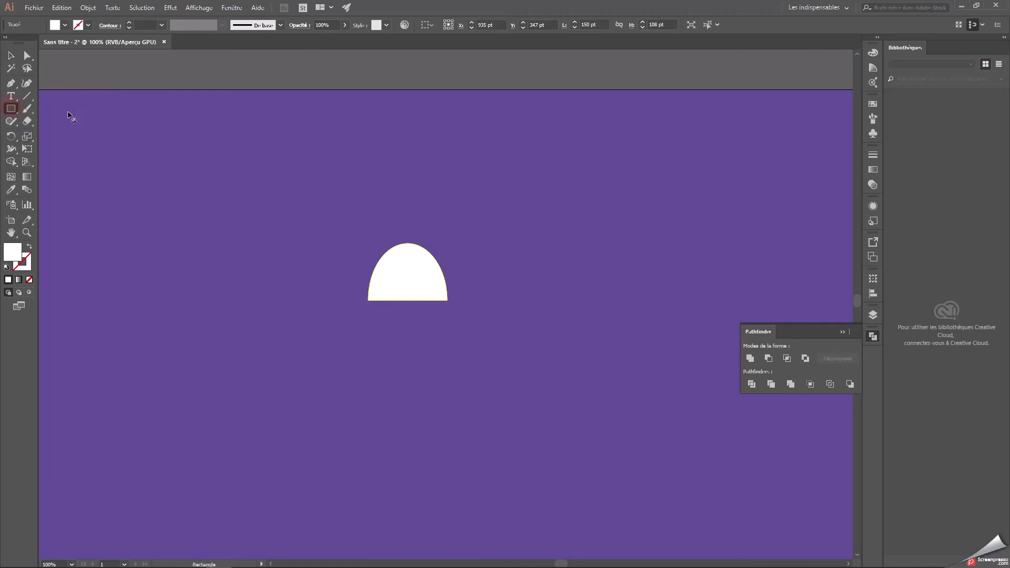
click(13, 109)
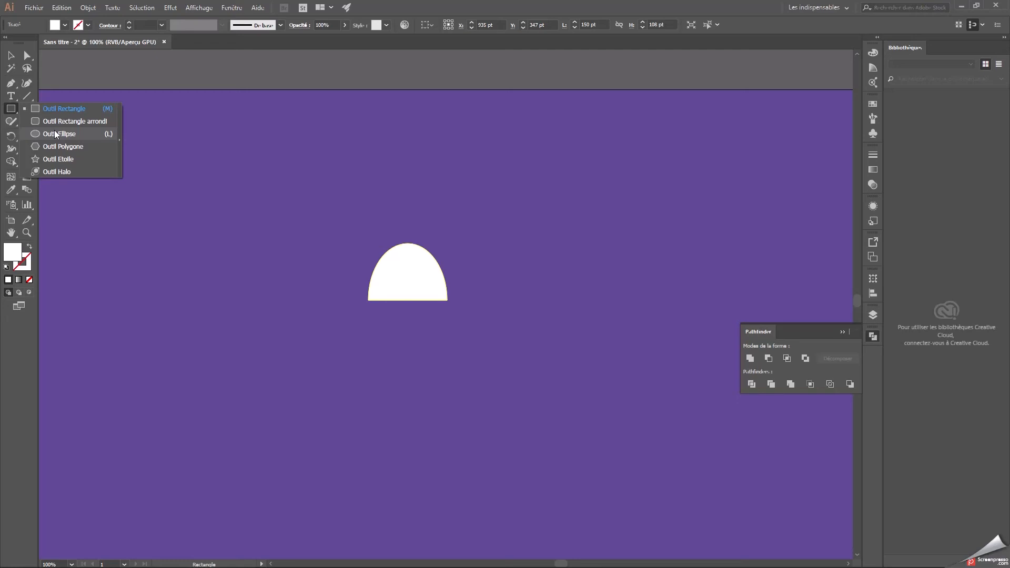
click(13, 110)
click(17, 56)
click(396, 293)
key(ctrl+c)
key(ctrl+v)
drag(430, 301, 533, 287)
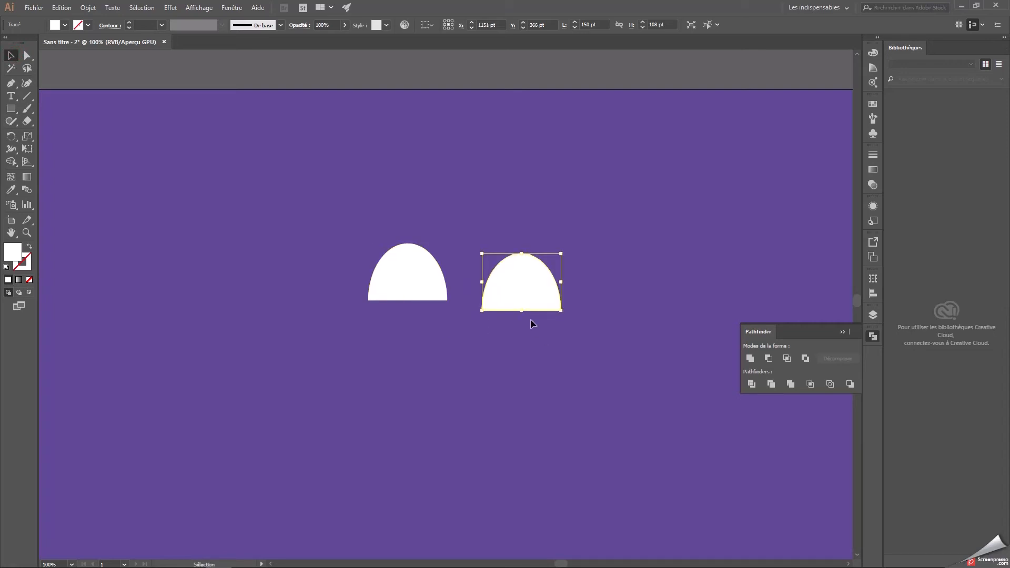
Fill the copied dome with light blue 619fe2.
double_click(19, 256)
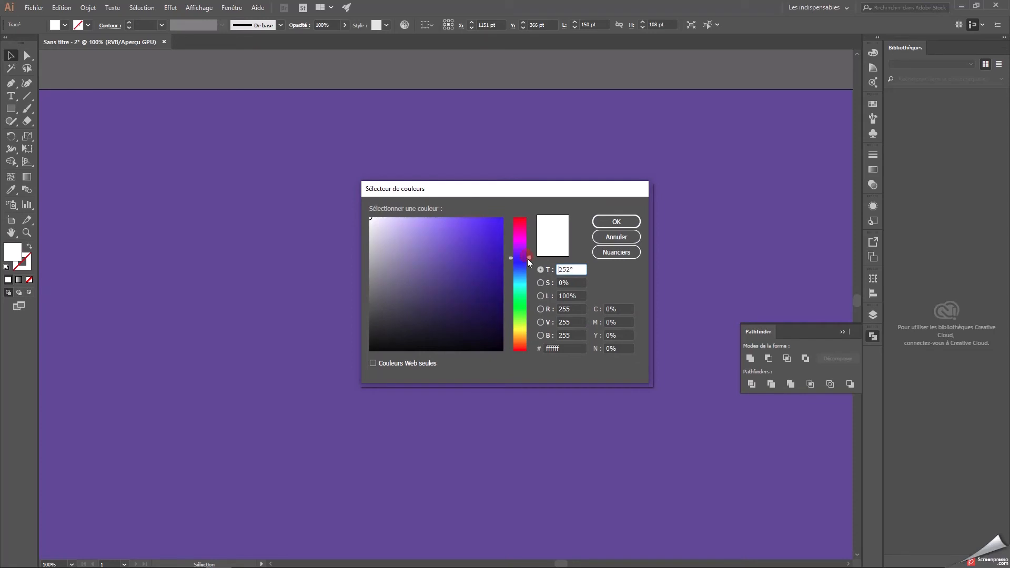
drag(529, 262, 530, 269)
drag(441, 235, 446, 232)
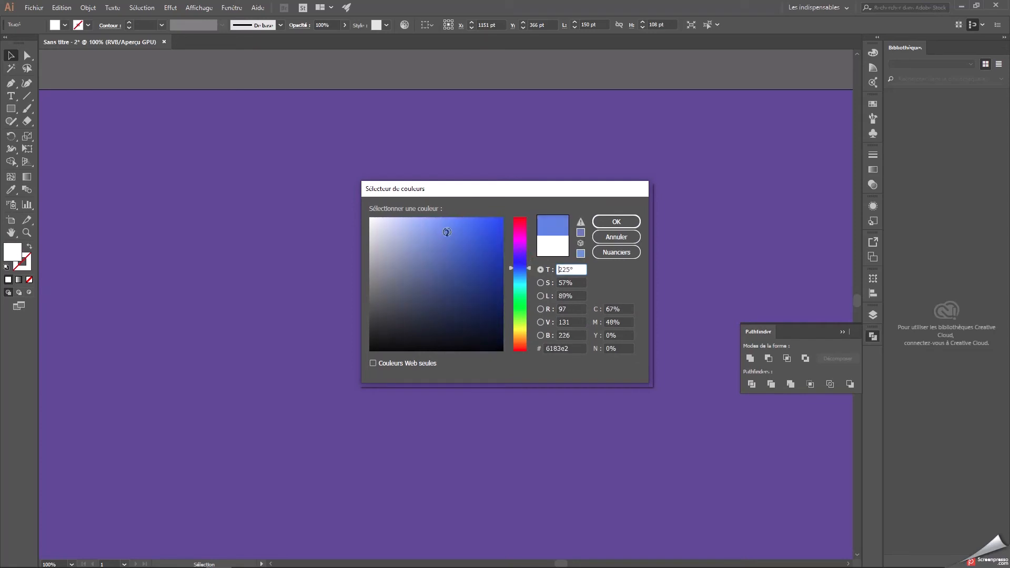
click(529, 273)
click(611, 221)
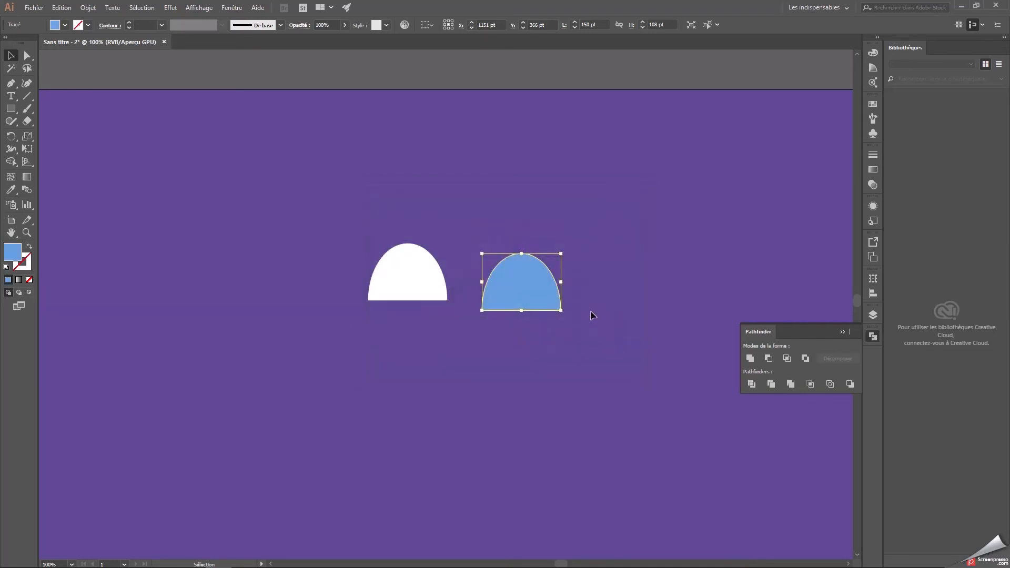
Place the blue dome over the white one and scale it down to about 111 by 80 pt, with their bases flush.
click(590, 311)
click(532, 284)
drag(561, 255, 418, 281)
click(536, 268)
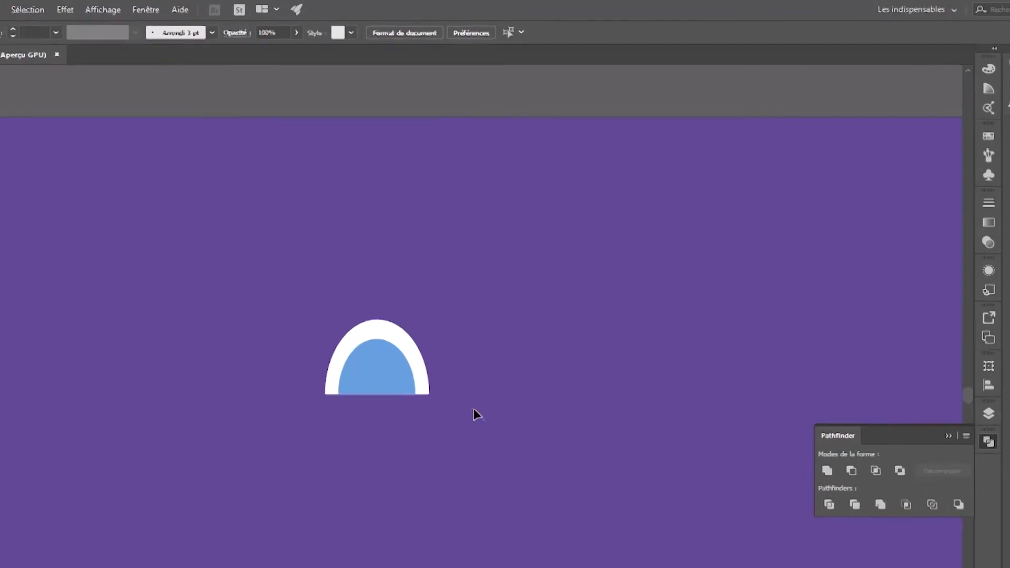
Select both domes and align them horizontally on their centres.
click(349, 331)
click(298, 238)
drag(218, 331, 432, 521)
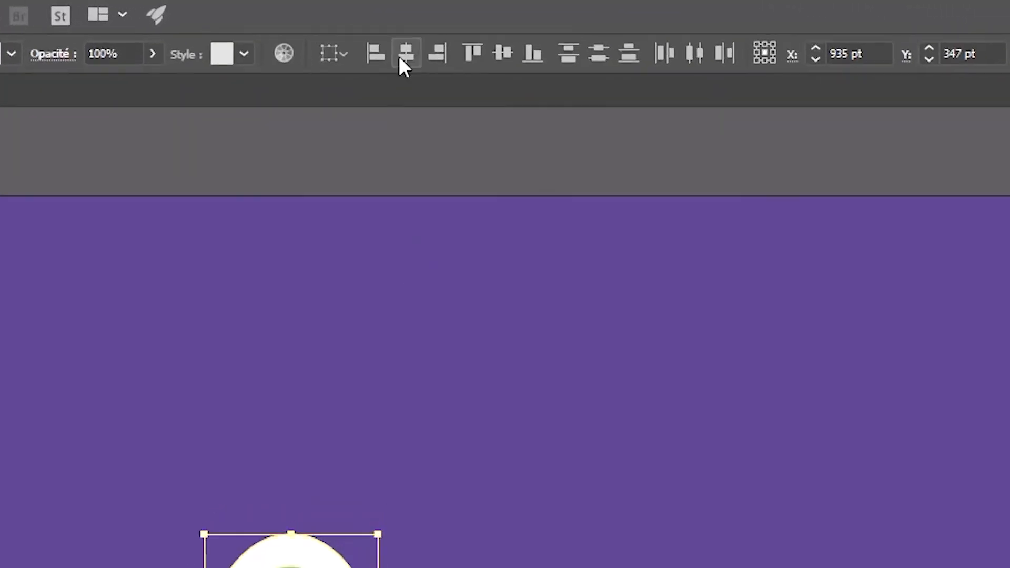
click(403, 55)
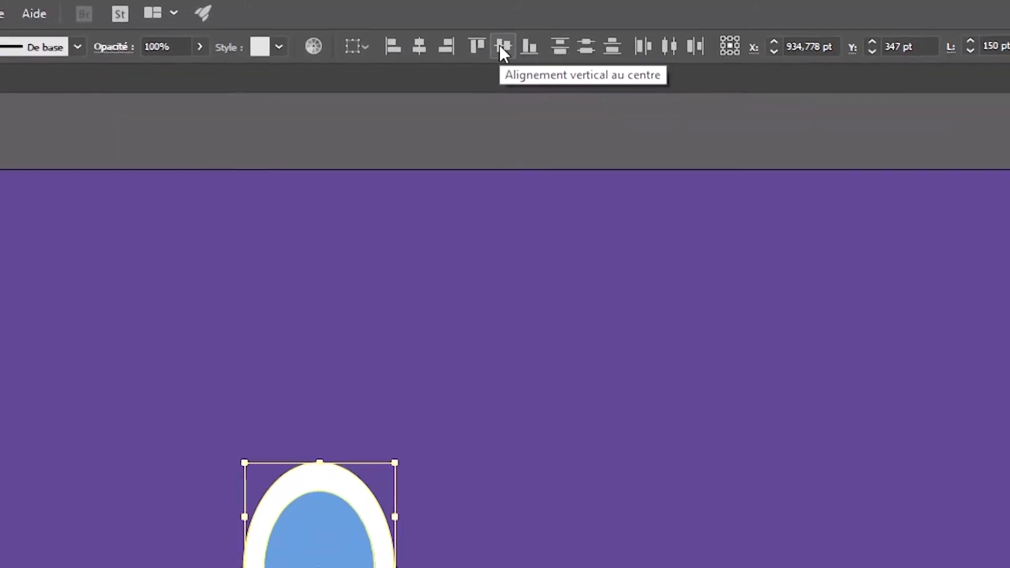
click(494, 566)
drag(275, 366, 485, 512)
click(71, 306)
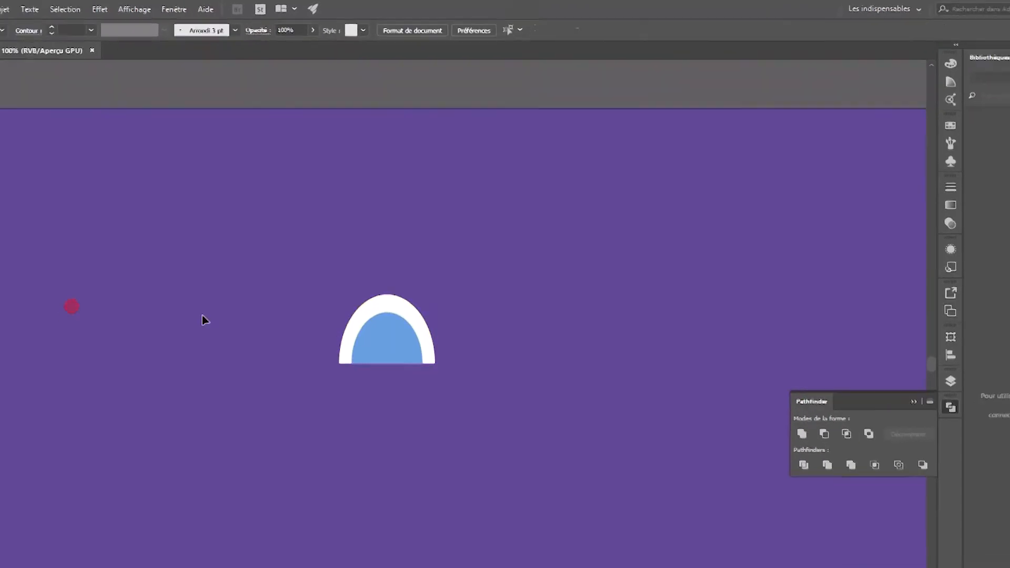
Give the blue dome a dark grey 303030 outline.
click(410, 340)
click(27, 264)
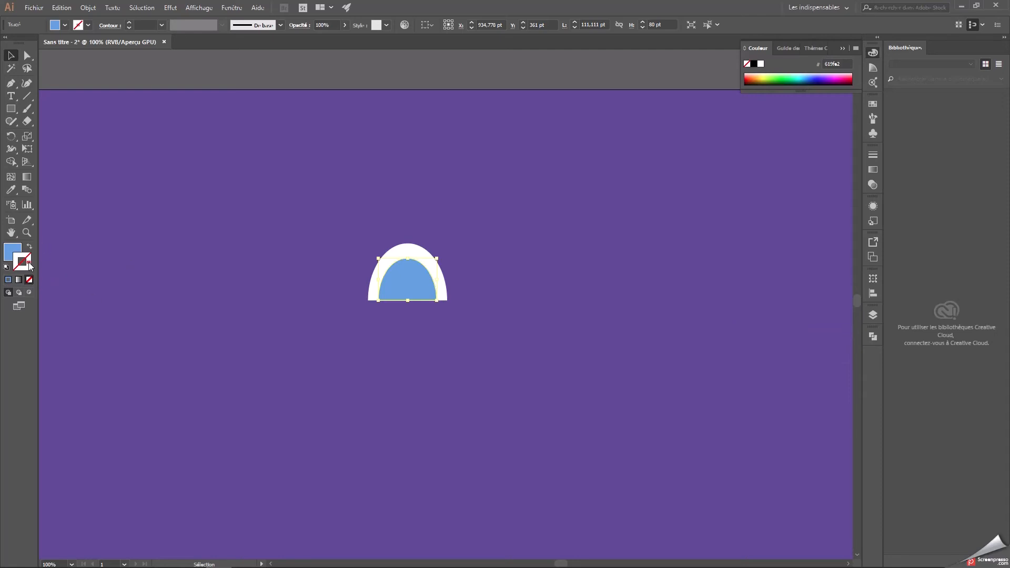
double_click(29, 263)
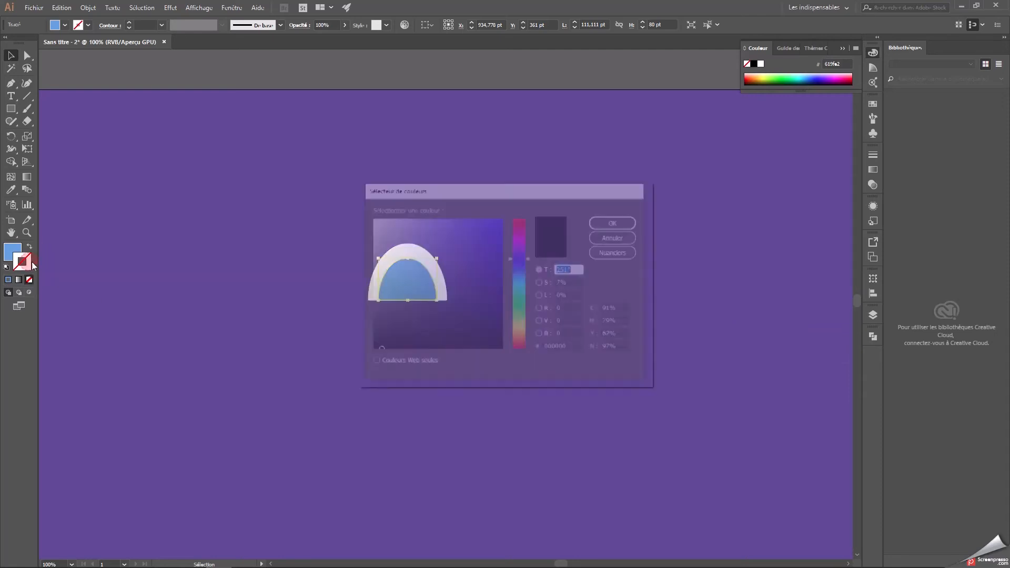
mouse_move(376, 352)
mouse_down()
mouse_move(362, 359)
mouse_move(367, 329)
mouse_up()
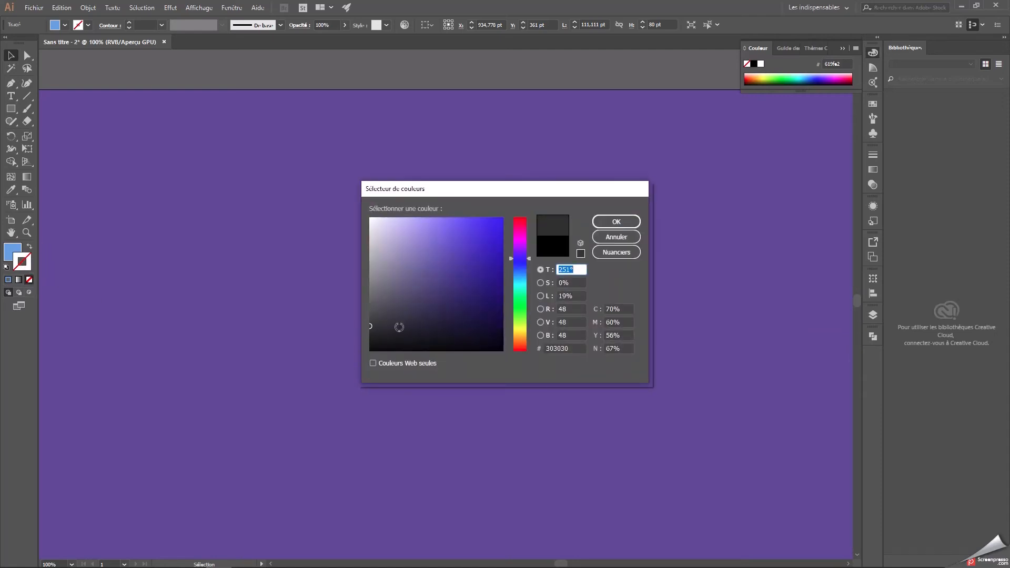
click(552, 349)
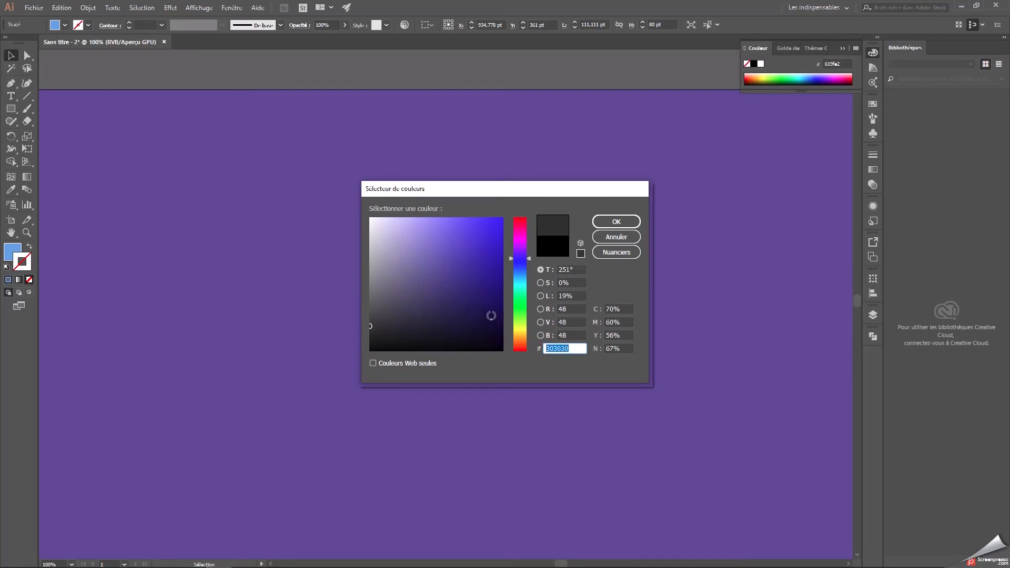
click(616, 223)
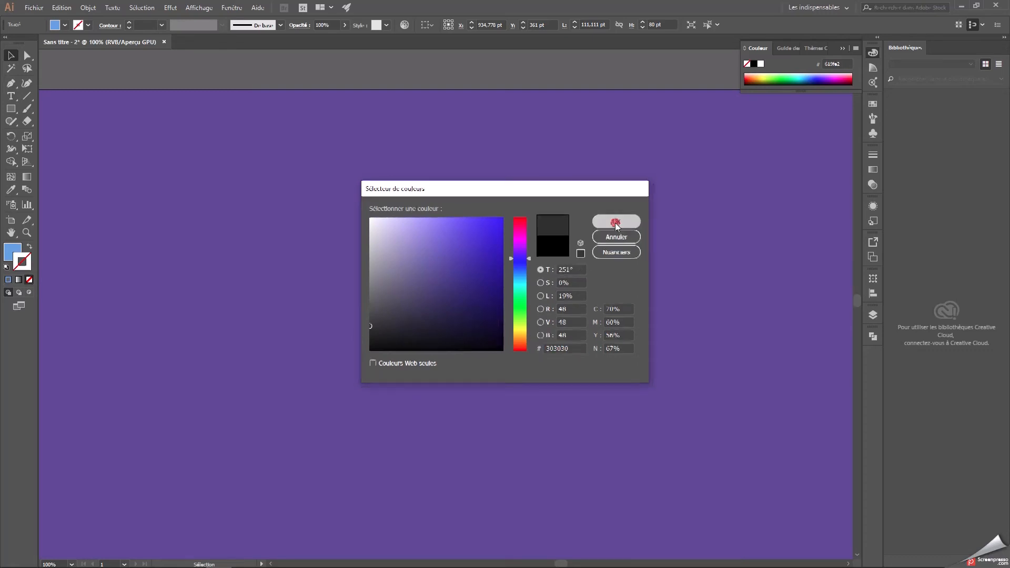
click(496, 211)
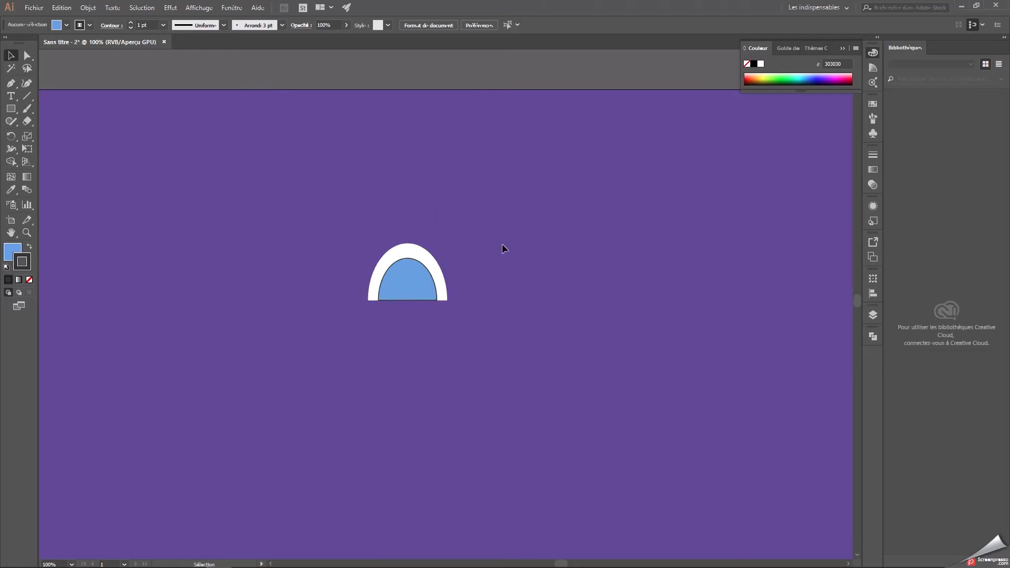
Move the blue dome slightly up so that white surrounds it on all sides.
key(ctrl+minus)
key(space)
drag(521, 306, 509, 261)
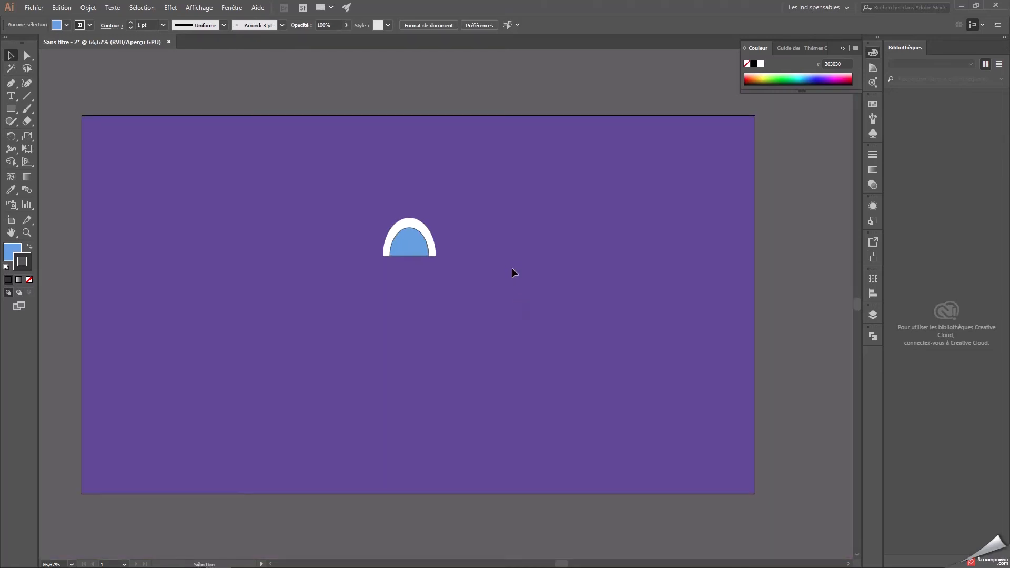
drag(408, 241, 409, 235)
click(457, 245)
key(ctrl+plus)
key(space)
drag(478, 237, 514, 304)
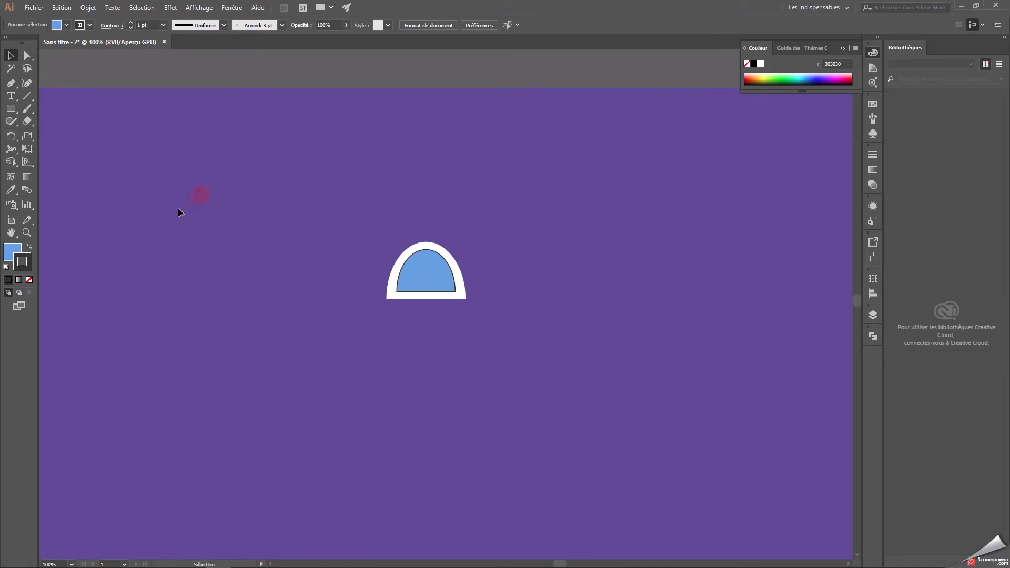
Draw a white rounded rectangle without outline, as wide as the white dome, and set it just below the dome with a small gap.
click(11, 109)
drag(12, 109, 69, 121)
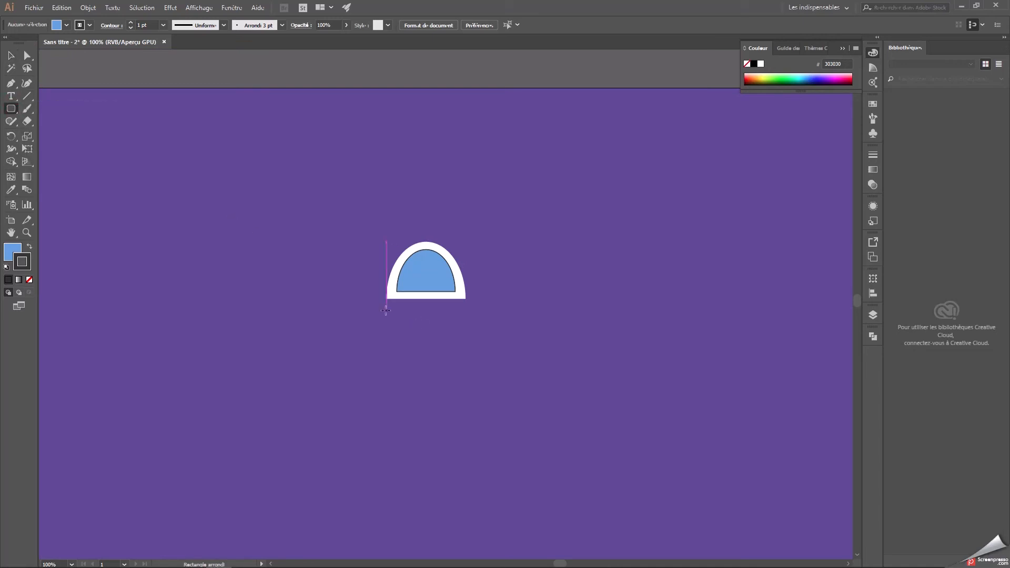
key(i)
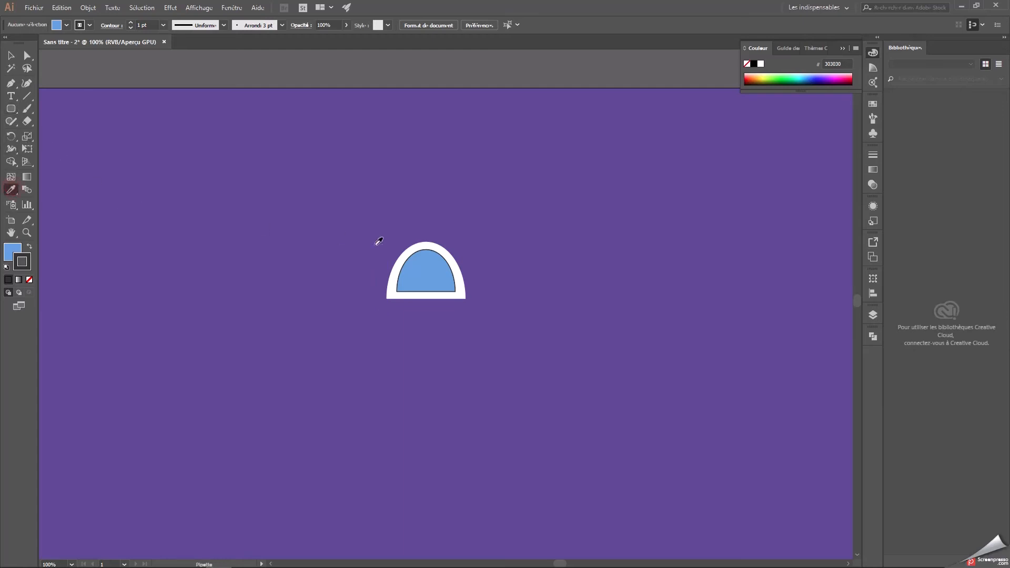
click(419, 245)
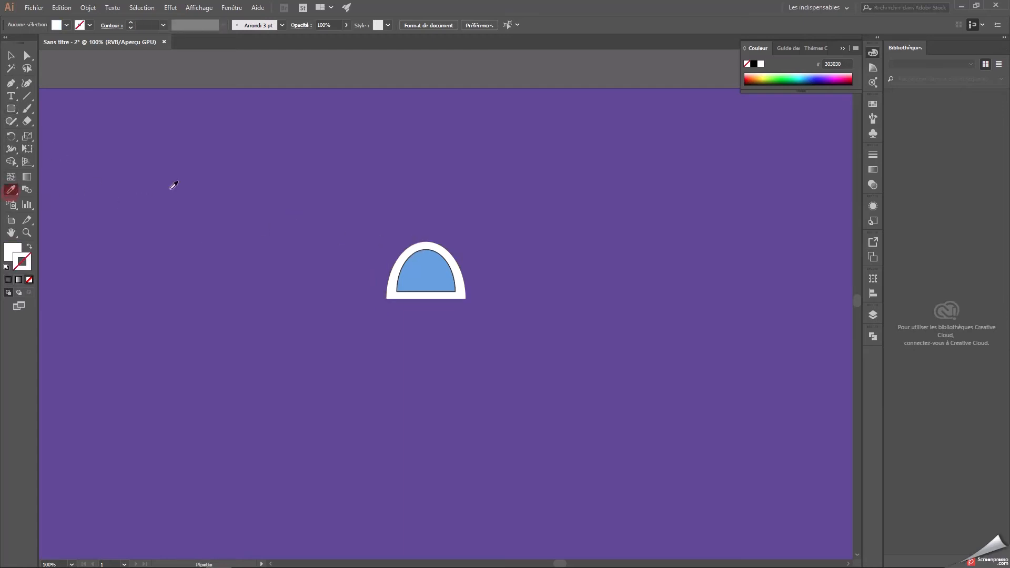
key(m)
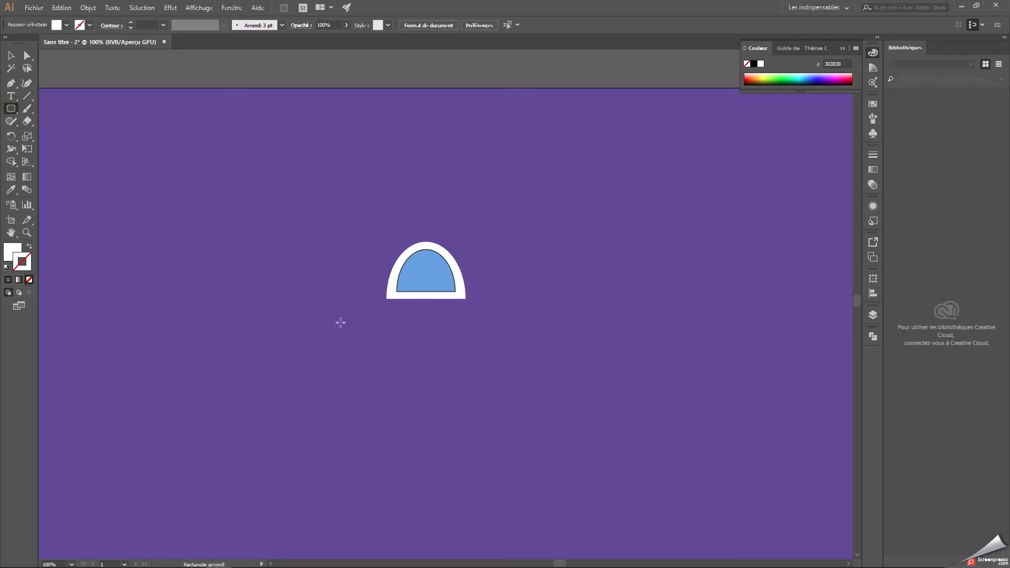
drag(385, 308, 466, 424)
key(v)
click(523, 237)
drag(434, 365, 433, 360)
click(568, 347)
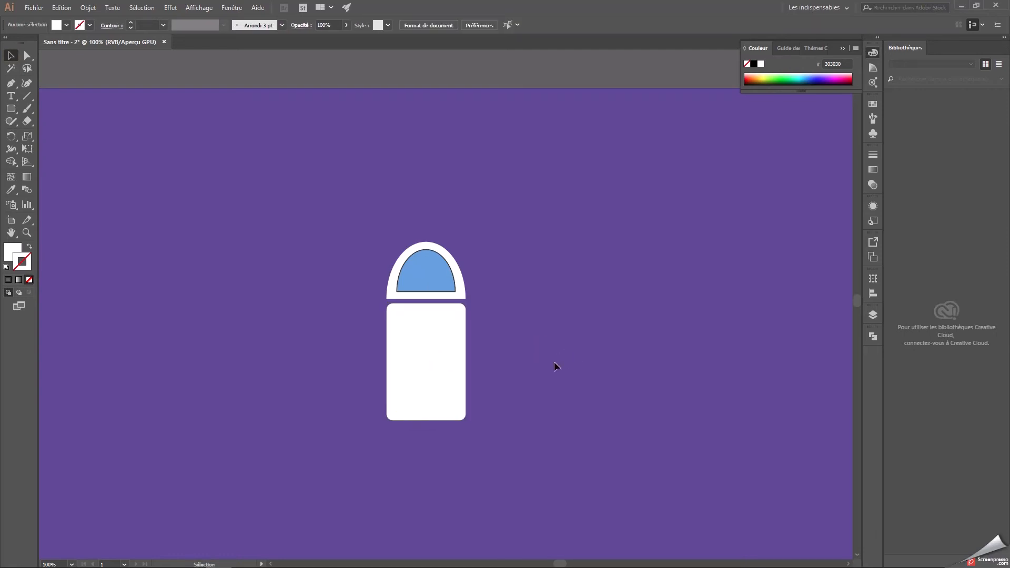
Move the blue dome out to the right of the white dome to expose the white shape.
click(458, 260)
click(27, 55)
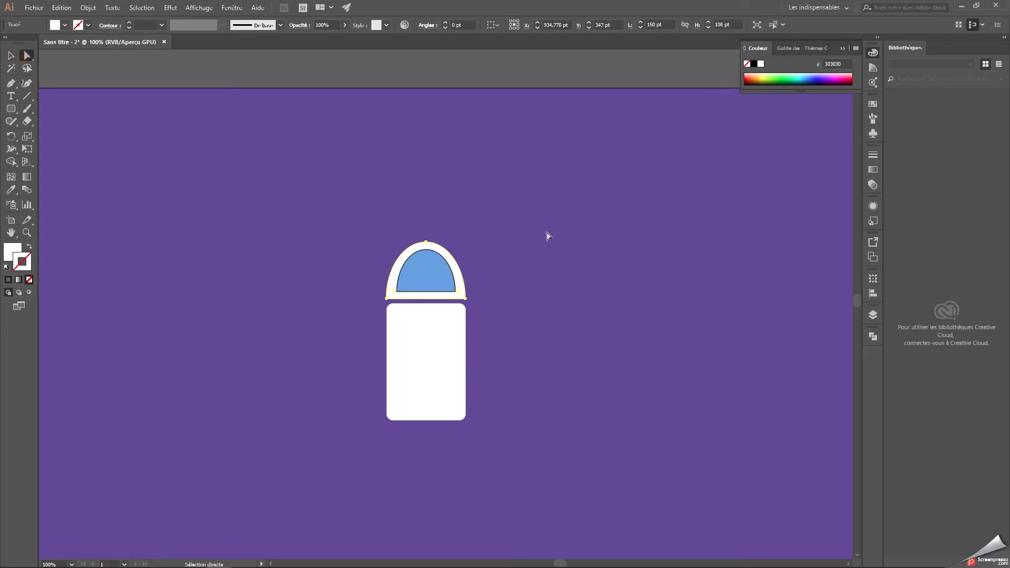
click(11, 55)
drag(427, 278, 525, 256)
click(414, 284)
key(ctrl+plus)
key(ctrl+plus)
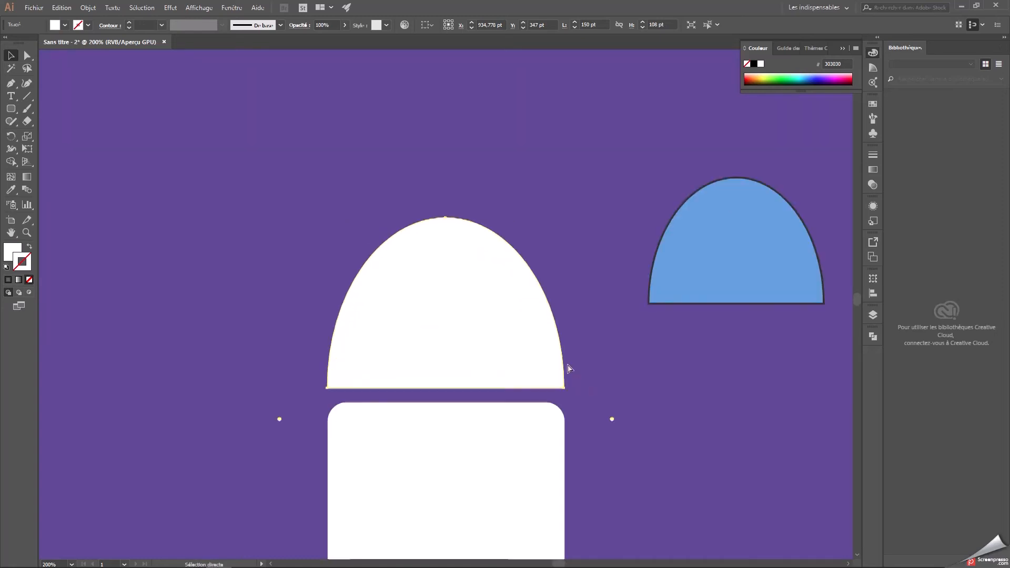
Unlock layer Calque 7 and lock the hidden rocket, feu and lune layers.
click(874, 315)
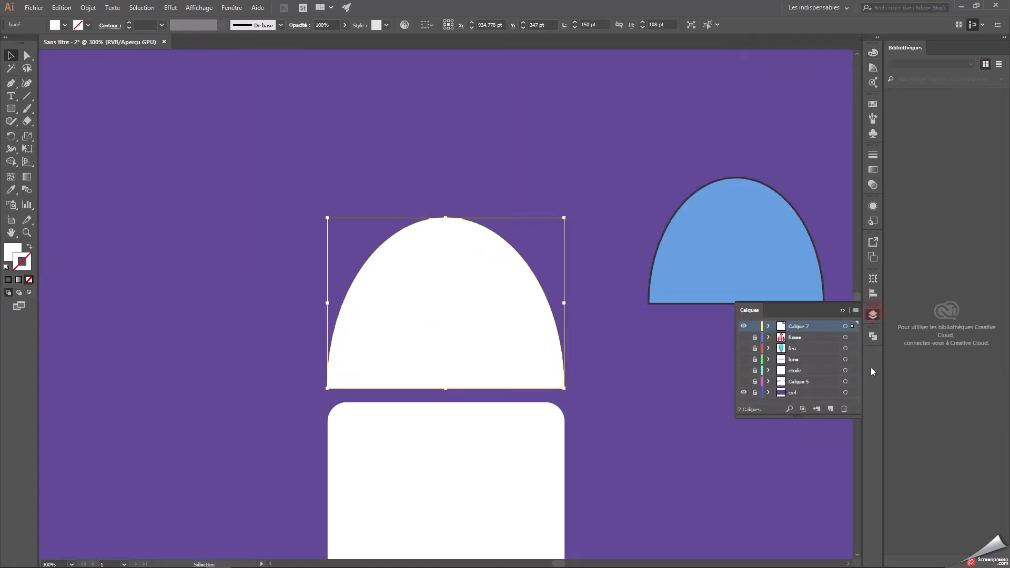
click(744, 338)
click(744, 337)
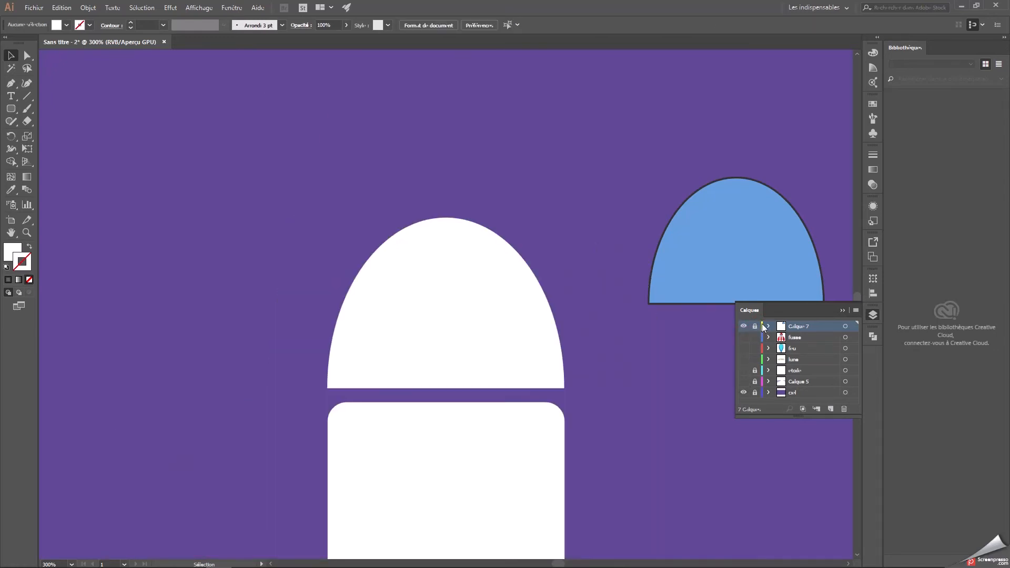
click(769, 327)
click(757, 327)
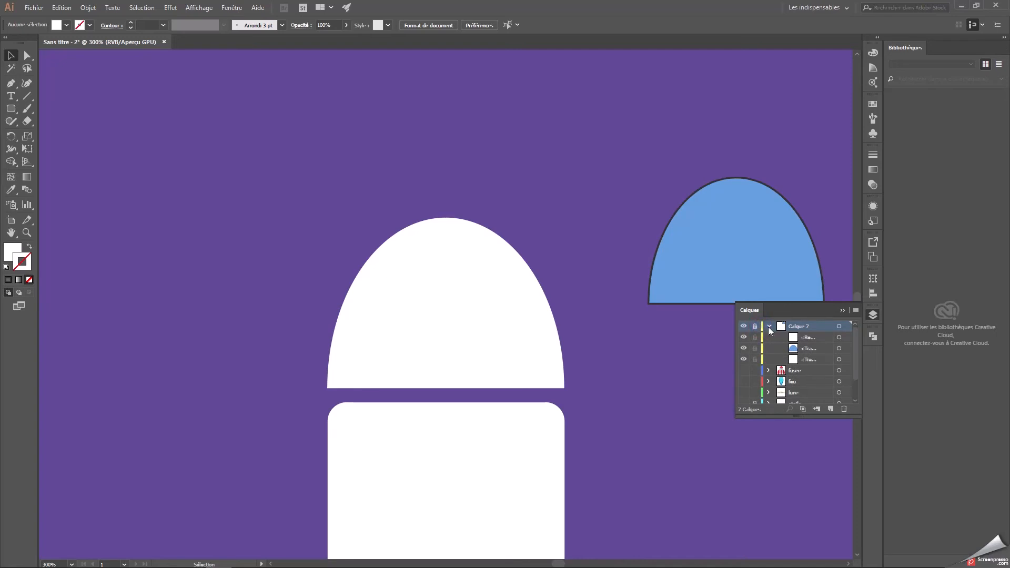
click(749, 325)
click(769, 327)
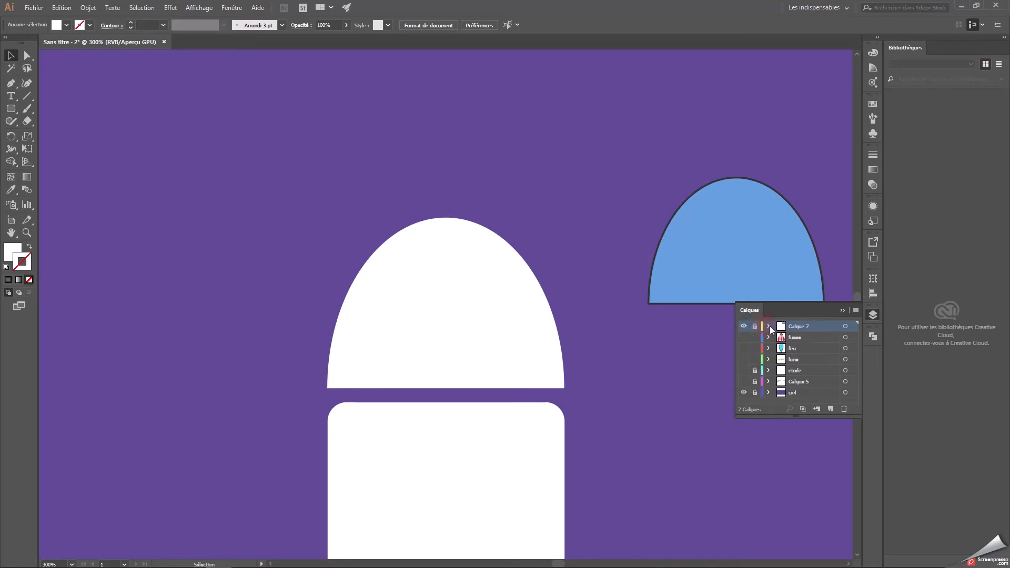
scroll(605, 378, down, 1)
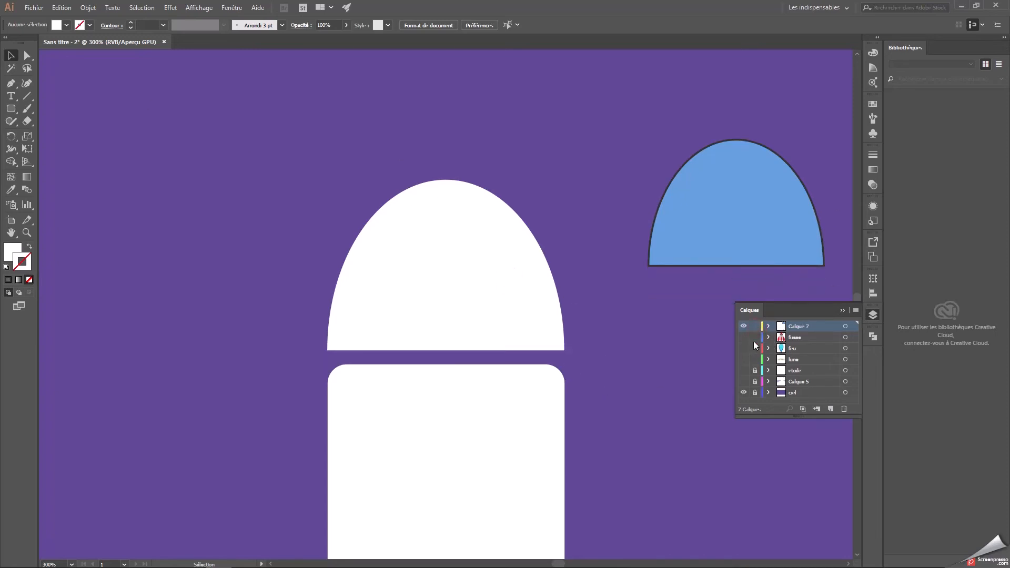
Round the two lower corners of the white dome slightly.
click(469, 272)
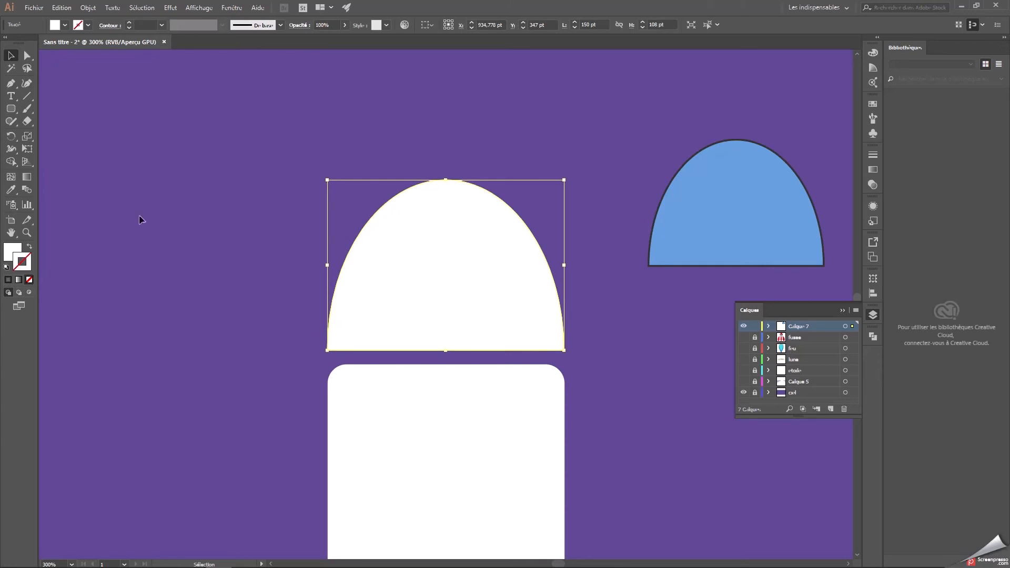
click(28, 56)
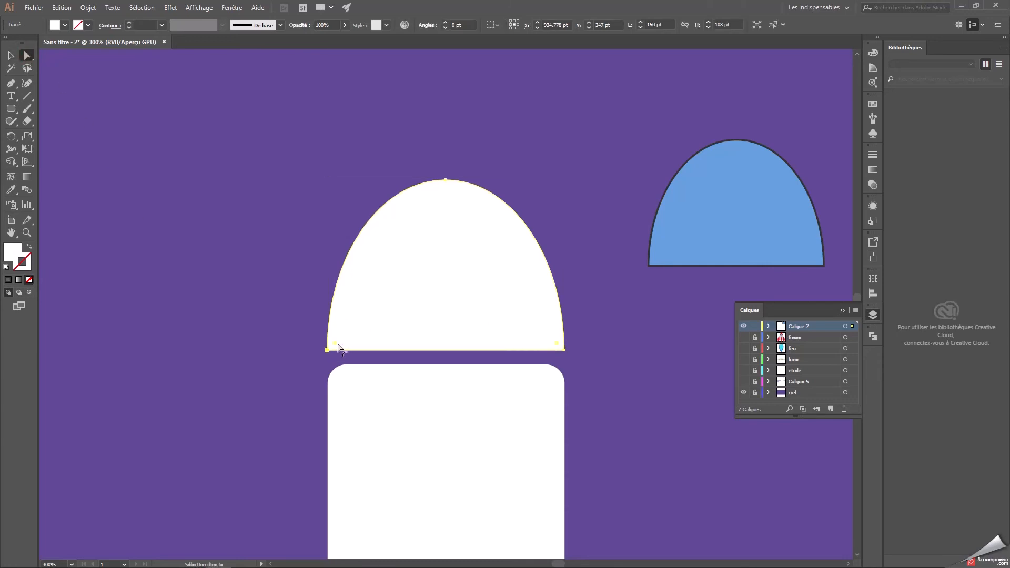
drag(337, 344, 344, 342)
click(11, 55)
click(605, 218)
click(551, 337)
click(618, 286)
Round the two lower corners of the blue dome slightly.
key(a)
key(ctrl+minus)
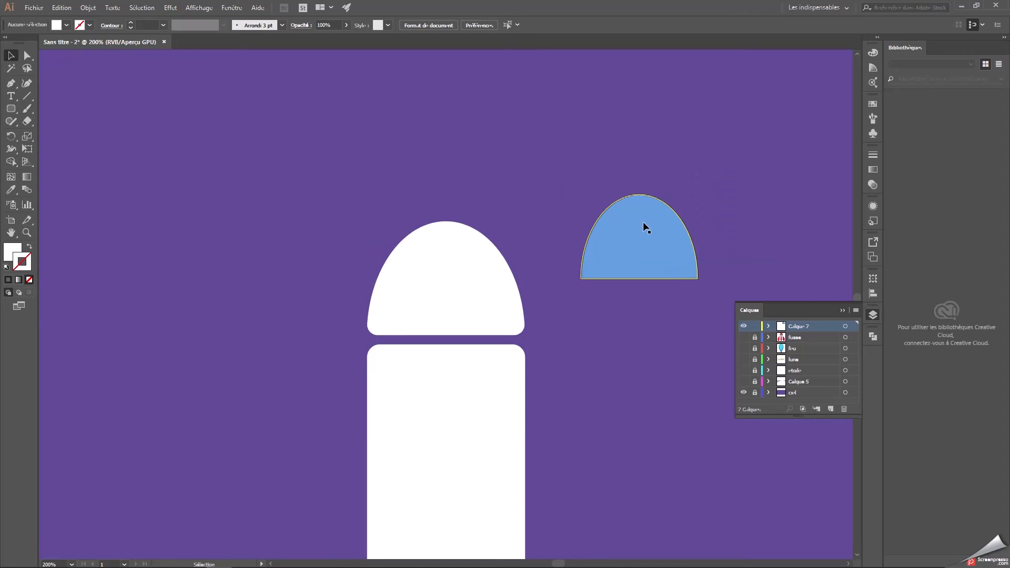
ctrl+click(638, 221)
click(26, 58)
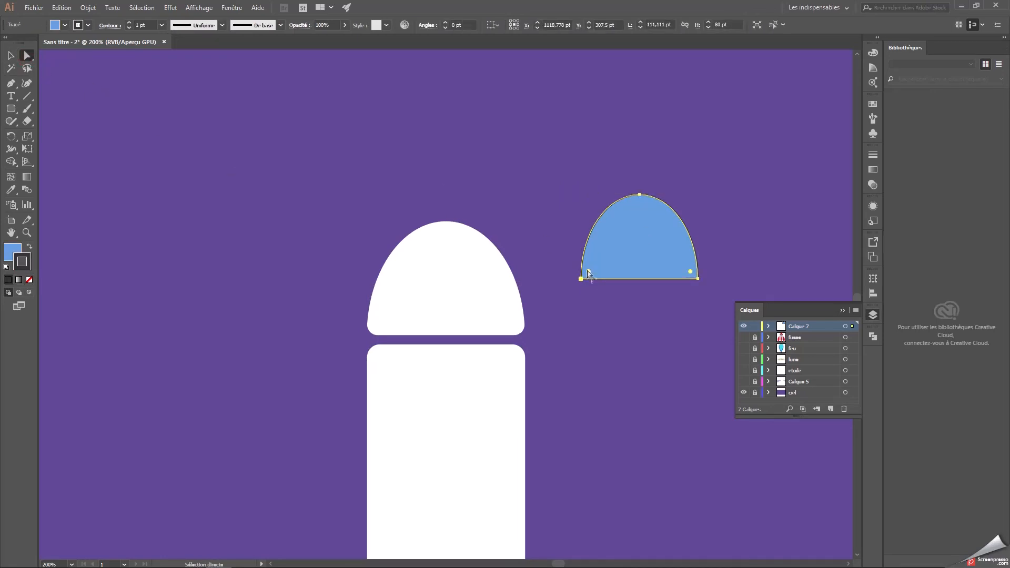
drag(591, 271, 595, 267)
click(763, 218)
Move the blue dome back inside the white dome, centred with an even white border.
drag(674, 243, 480, 288)
click(626, 269)
key(ctrl+minus)
key(ctrl+minus)
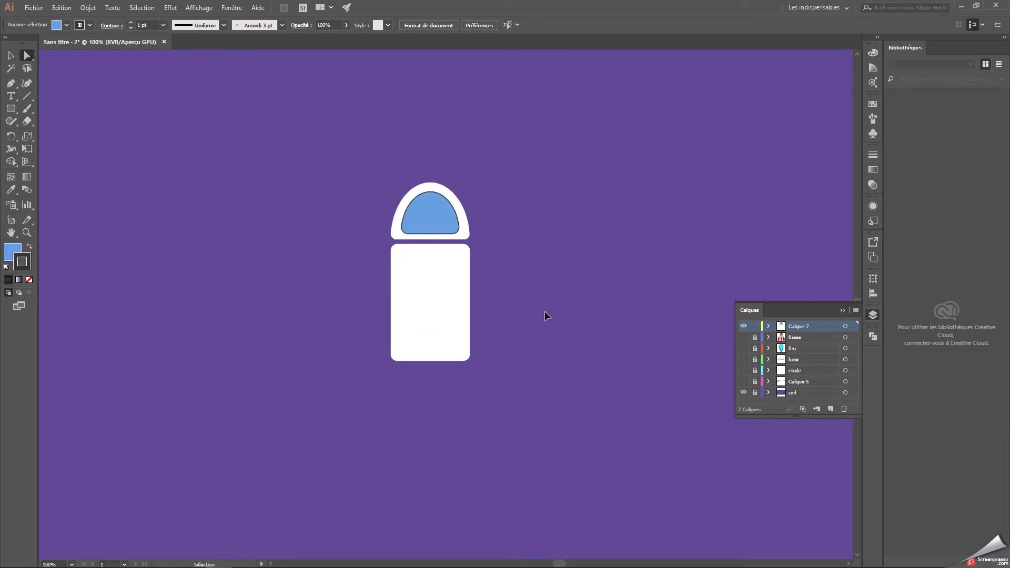
Draw a white rounded-rectangle arm about 32 by 128 pt and place it beside the body's left edge, level with its top.
key(ctrl+plus)
click(12, 109)
drag(16, 112, 63, 123)
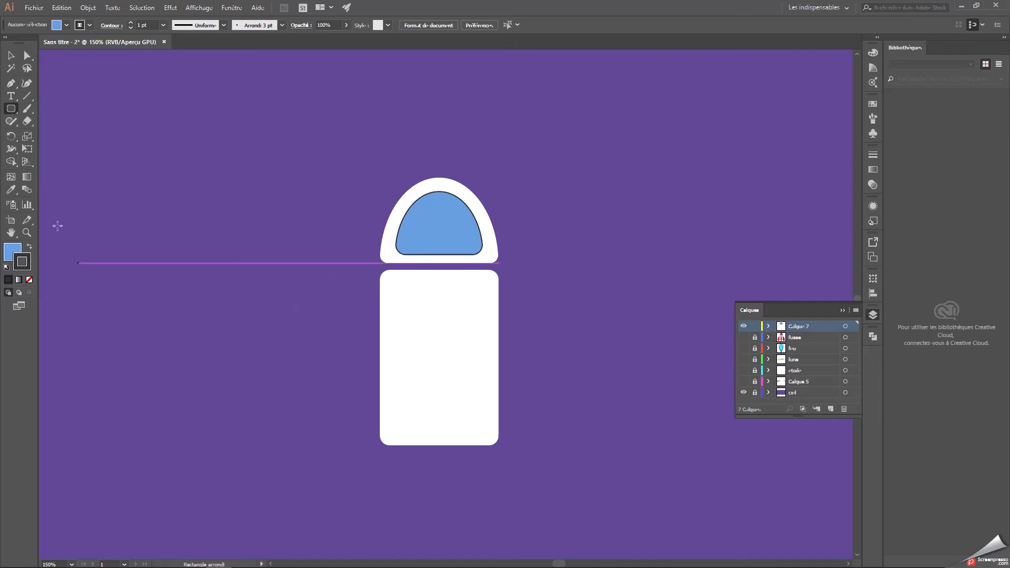
click(11, 190)
click(386, 320)
click(11, 109)
drag(328, 286, 340, 388)
click(11, 55)
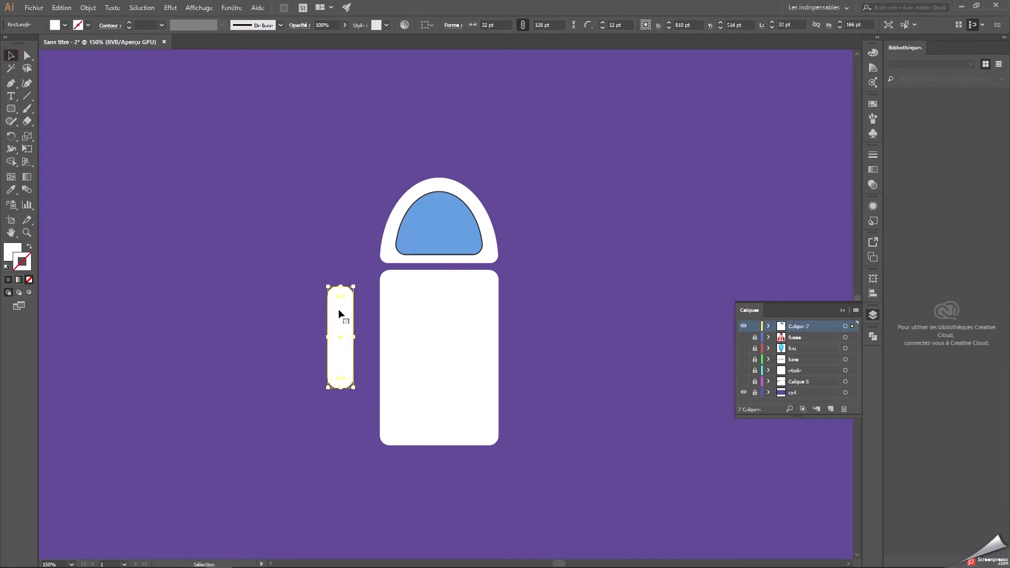
click(535, 315)
drag(333, 316, 357, 292)
click(634, 316)
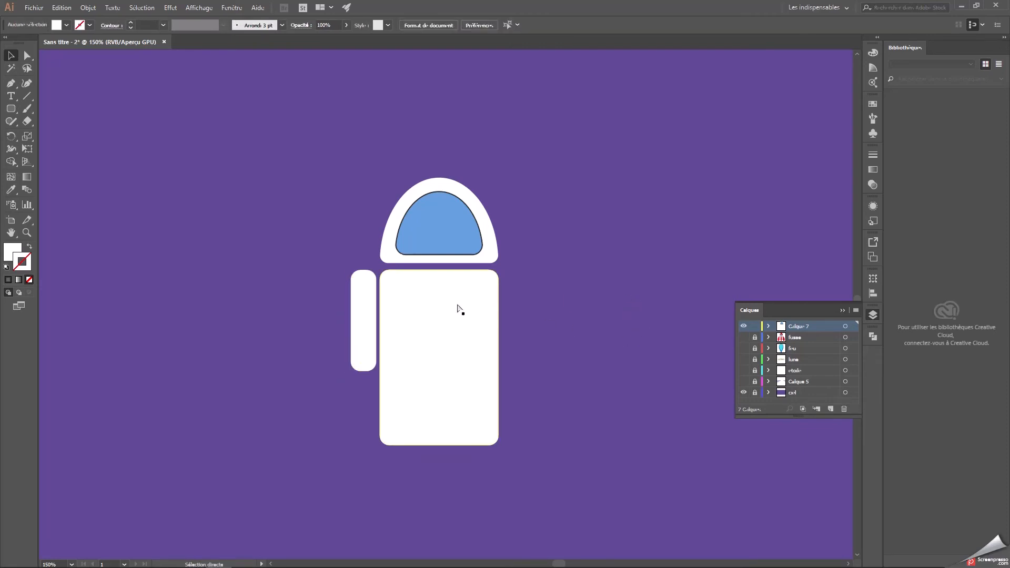
Paste a copy of the arm and place it raised beside the lower right side of the helmet.
key(ctrl+v)
drag(445, 296, 509, 238)
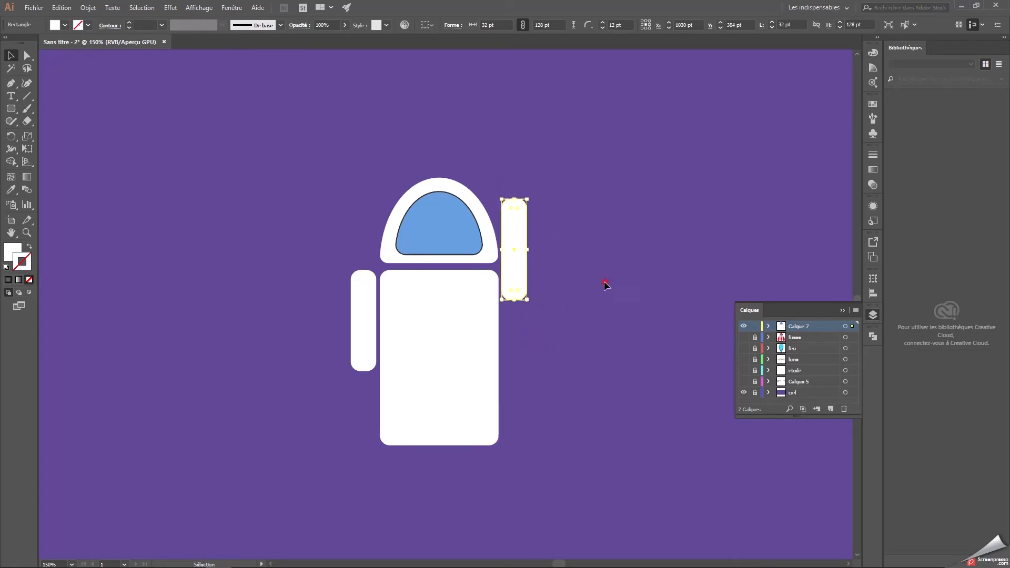
click(609, 319)
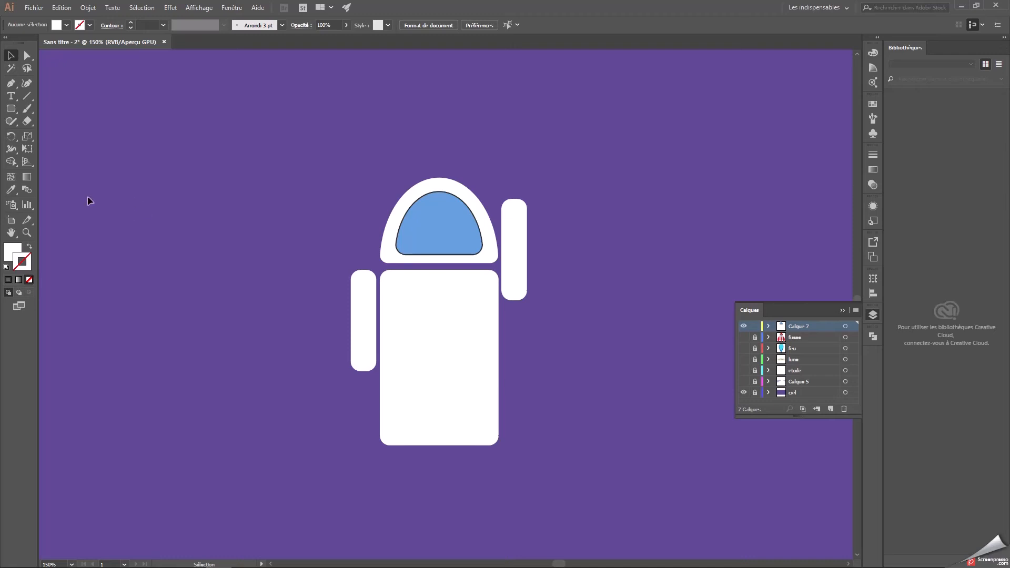
Duplicate the white helmet dome, shrink it to arm width and set it on top of the raised arm as a hand.
click(451, 192)
key(ctrl+c)
click(525, 165)
key(ctrl+v)
drag(445, 296, 316, 206)
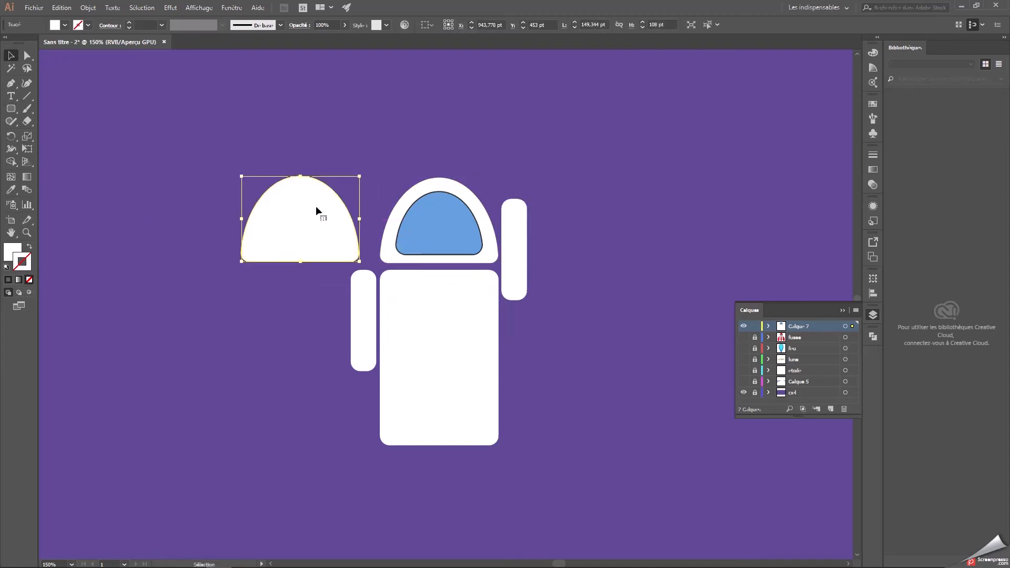
drag(361, 174, 515, 190)
click(586, 158)
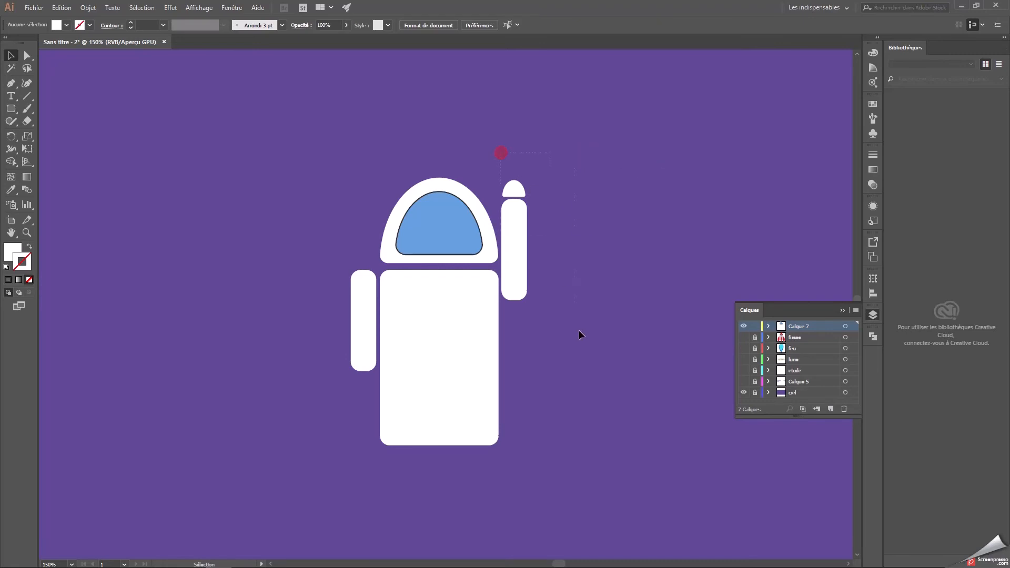
Tilt the raised arm and its hand outward, with the arm's lower end against the body's upper right side.
drag(580, 334, 581, 336)
drag(526, 178, 545, 257)
click(589, 266)
Duplicate the white body and place the copy in the empty area to the right of the character.
click(464, 355)
key(ctrl+c)
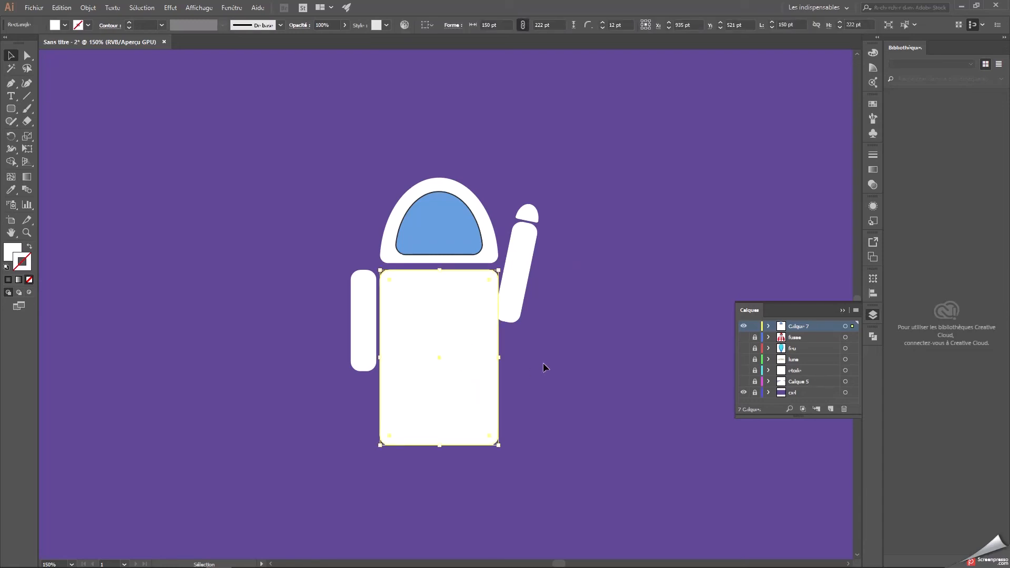
key(ctrl+v)
drag(467, 329, 700, 251)
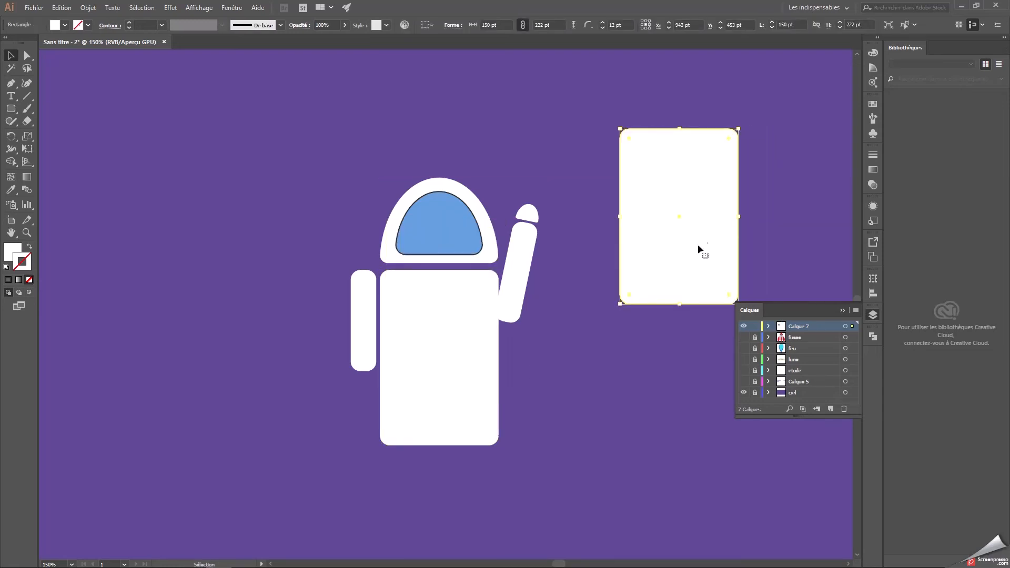
Move the raised arm and hand over the body copy's upper right corner and select all these shapes together.
click(531, 254)
drag(532, 254, 759, 120)
drag(673, 133, 646, 91)
drag(787, 131, 752, 85)
right_click(761, 87)
click(791, 152)
click(705, 98)
drag(792, 207, 792, 207)
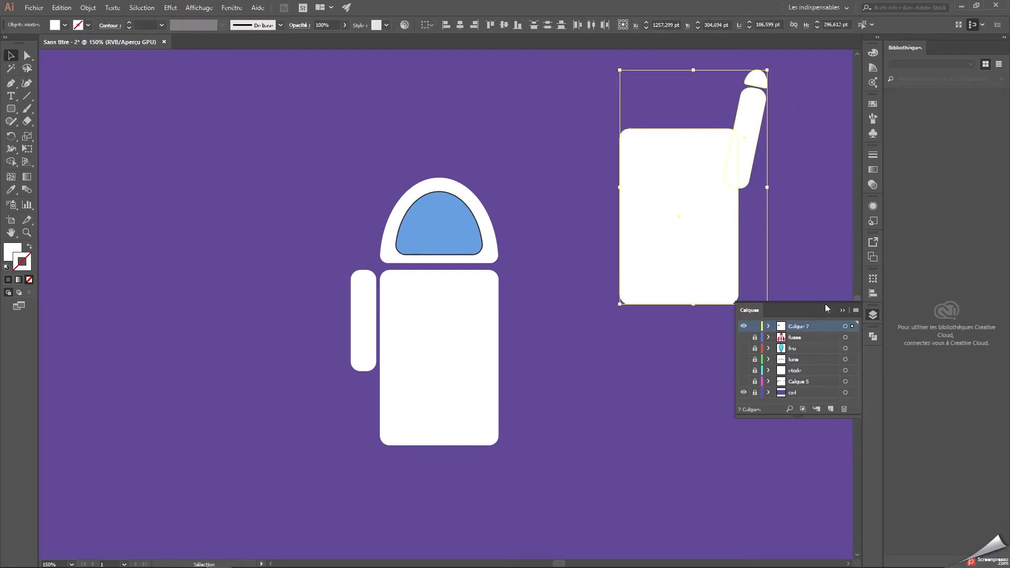
Try subtracting the front shapes from the combined body copy, arm and hand.
click(873, 336)
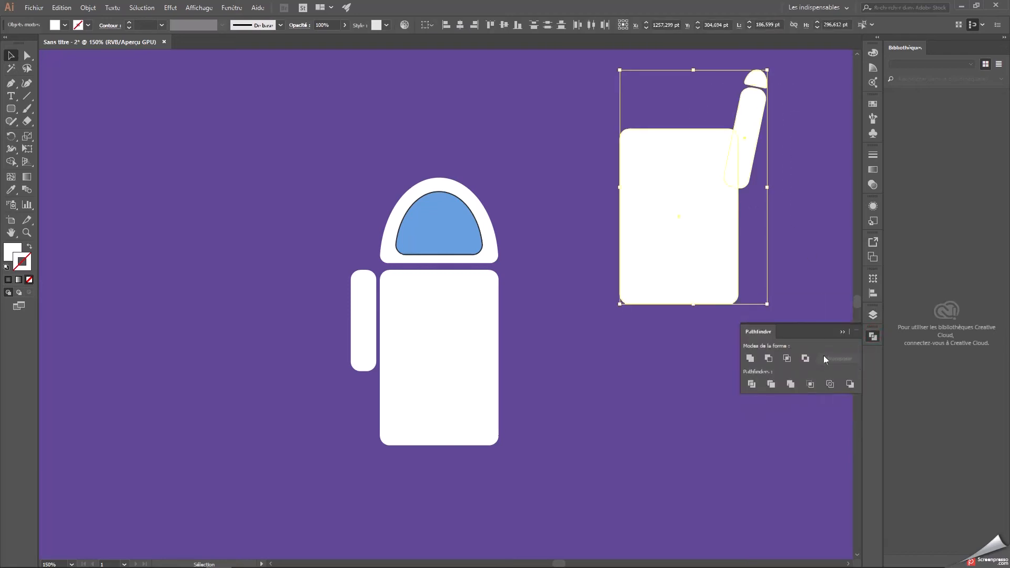
click(769, 358)
key(ctrl+z)
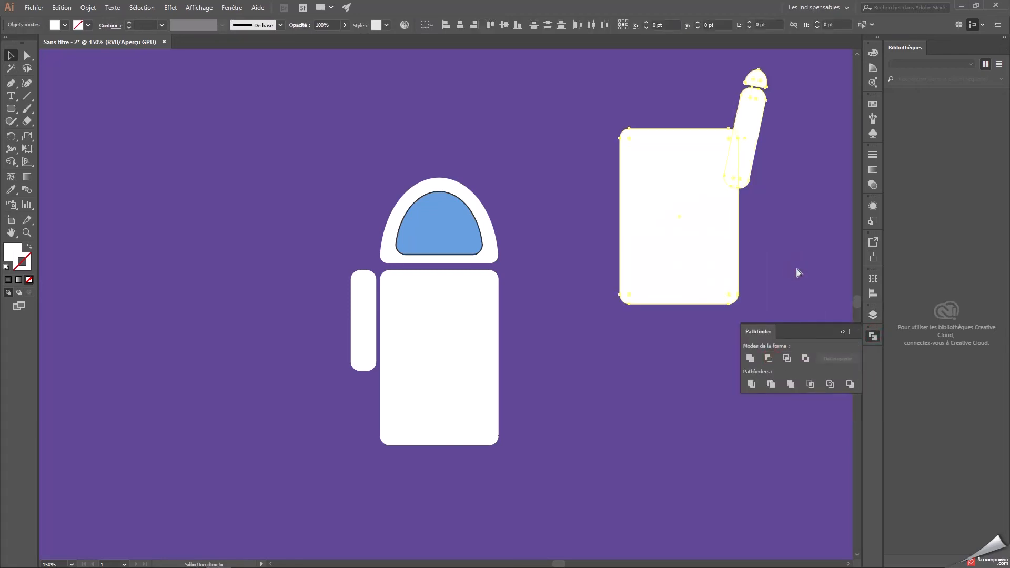
Subtract the body copy from the raised arm only, and move the trimmed arm and hand back beside the body with a narrow gap.
drag(789, 261, 670, 146)
right_click(755, 167)
click(711, 222)
click(754, 105)
click(731, 61)
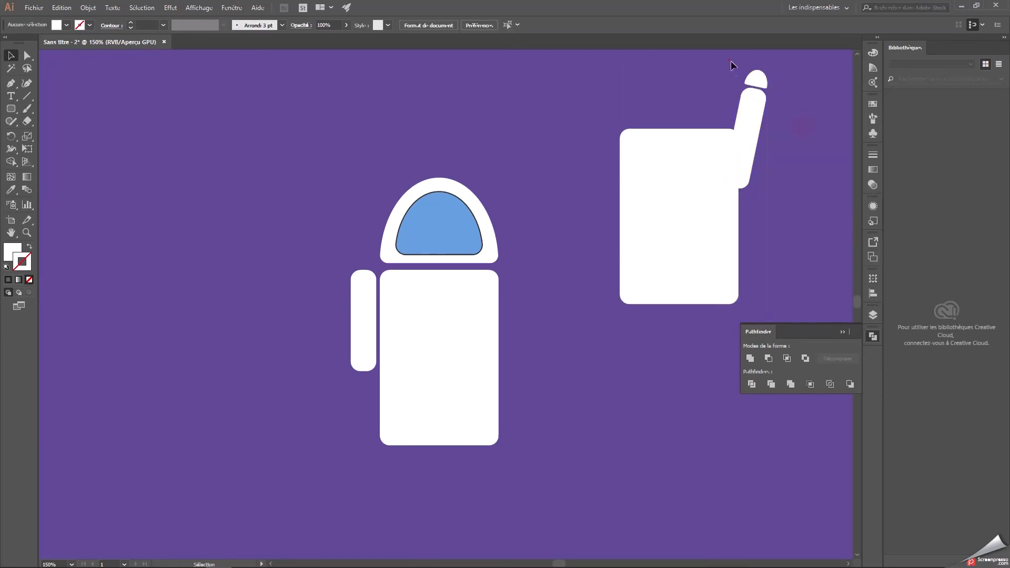
right_click(746, 98)
click(775, 176)
click(784, 147)
drag(659, 109, 739, 210)
click(769, 359)
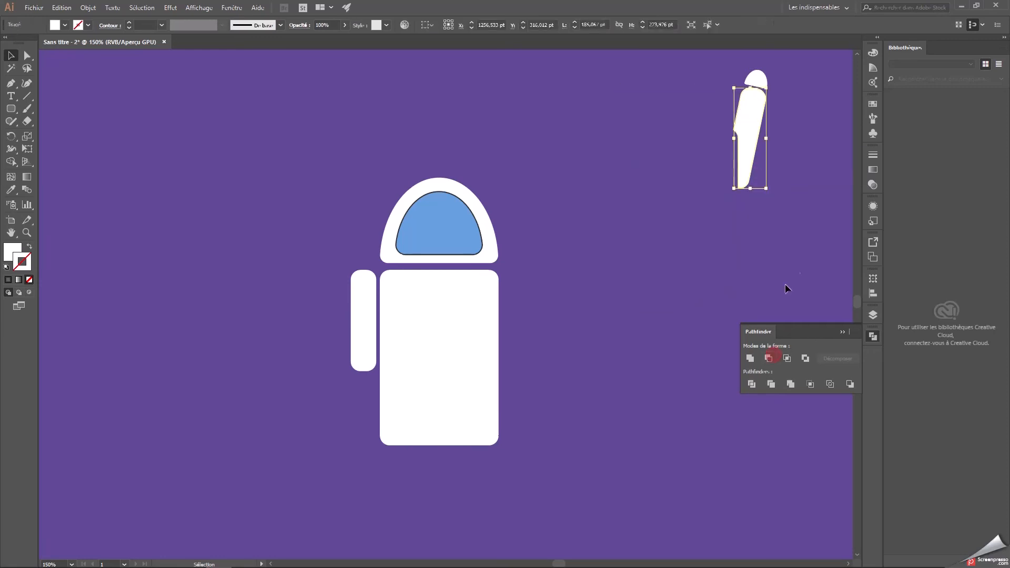
drag(752, 122, 518, 262)
click(601, 257)
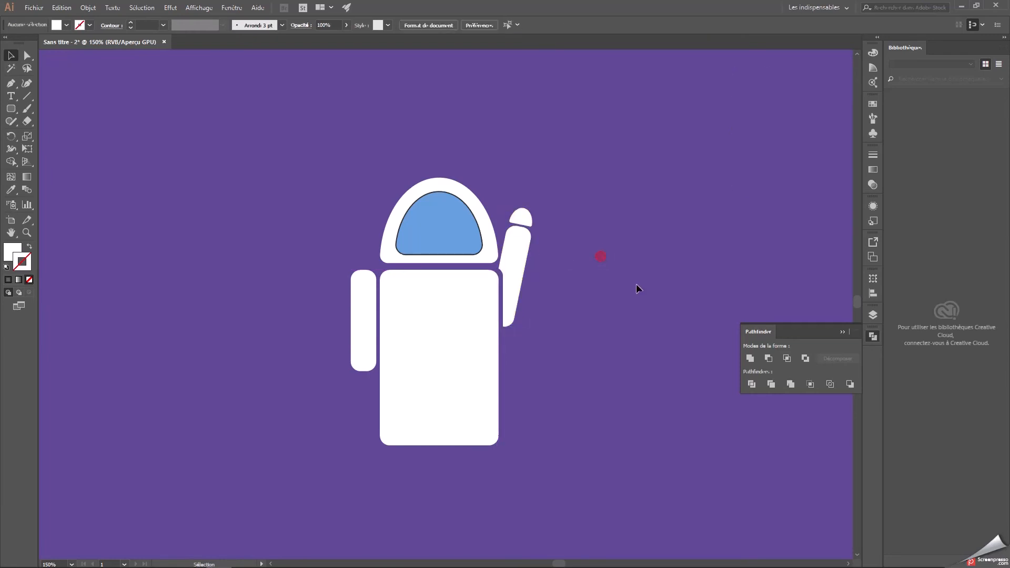
Stretch the raised hand into a taller dome and align it just above the end of the tilted arm.
click(516, 221)
mouse_move(526, 207)
mouse_down()
mouse_move(529, 199)
mouse_move(537, 216)
mouse_up()
click(572, 213)
click(523, 217)
click(595, 242)
click(531, 212)
click(608, 256)
Duplicate the raised hand, turn the copy upside down and place it just below the lowered left arm.
click(533, 211)
key(ctrl+c)
key(ctrl+v)
drag(447, 302, 264, 370)
drag(256, 366, 362, 388)
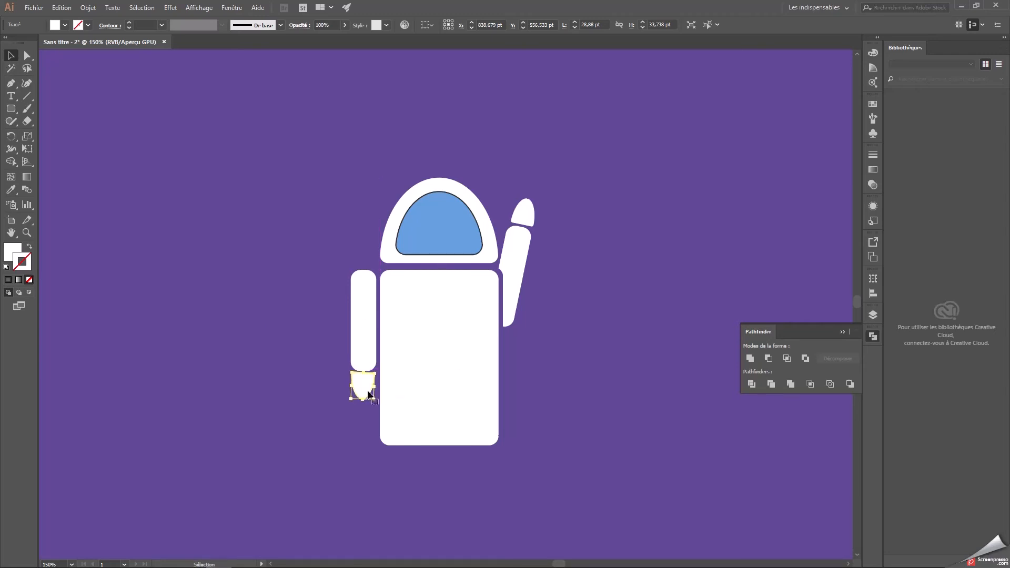
click(574, 351)
Draw a light grey e2e2e2 rounded rectangle about 49 by 153 pt, extending from mid-body past the body's lower edge.
key(ctrl+1)
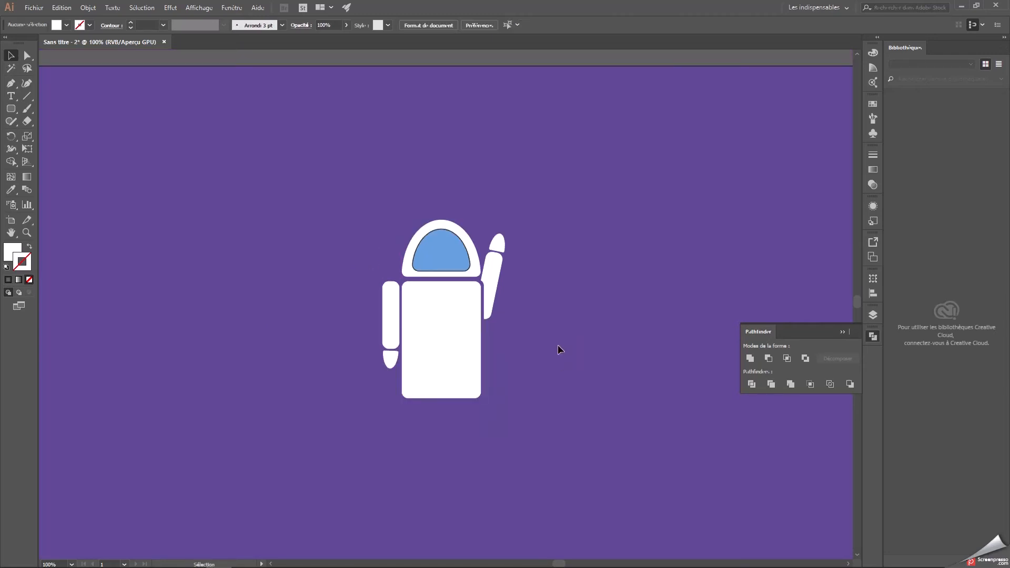
drag(564, 329, 565, 307)
click(10, 108)
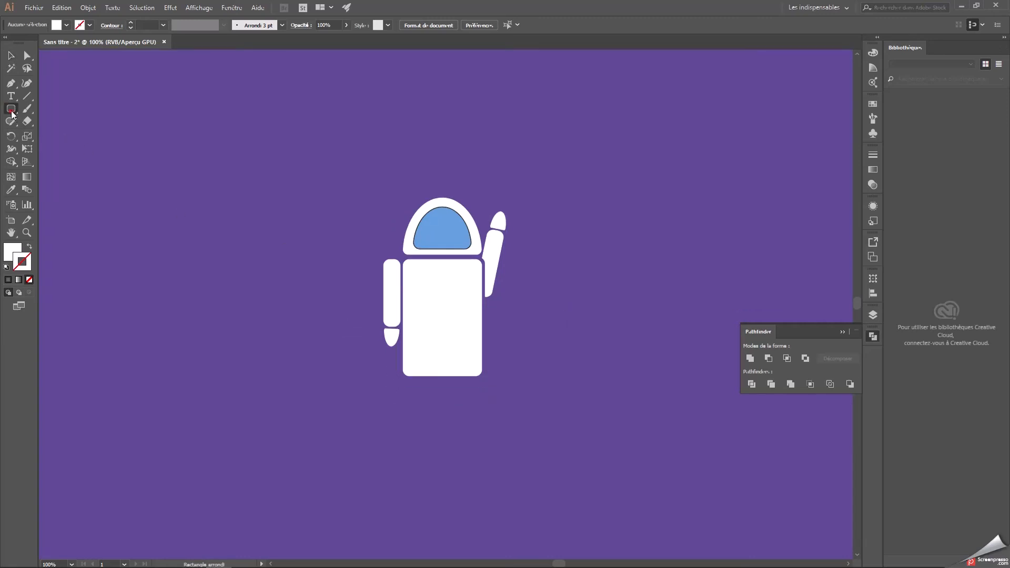
double_click(13, 251)
drag(382, 236, 368, 232)
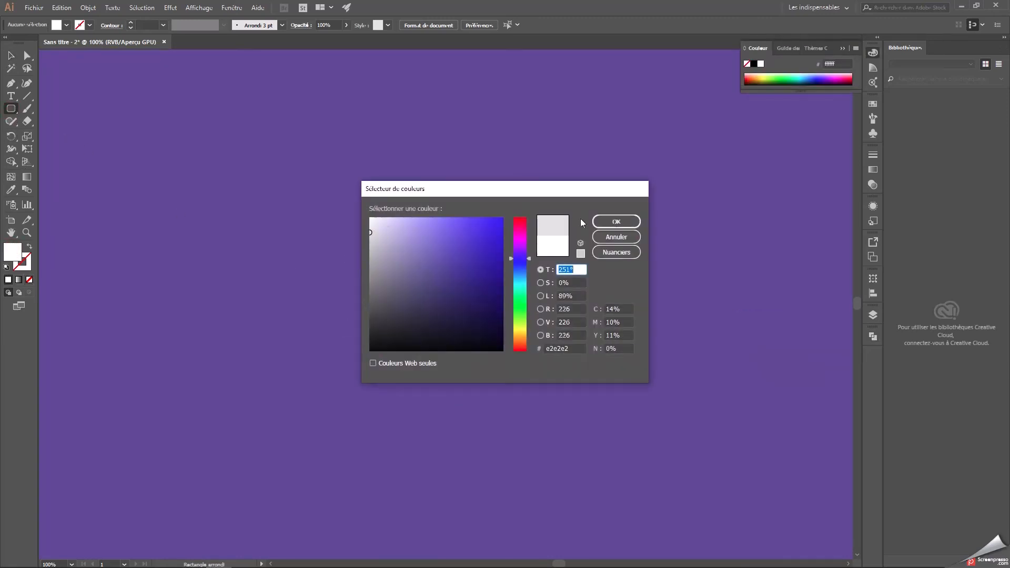
click(606, 223)
drag(455, 399, 430, 317)
key(ctrl+plus)
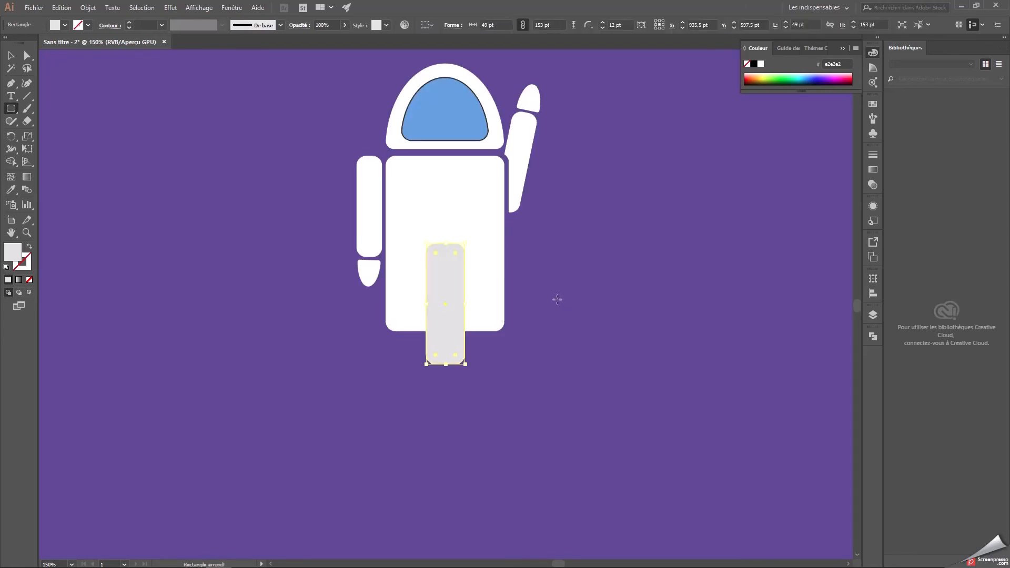
key(v)
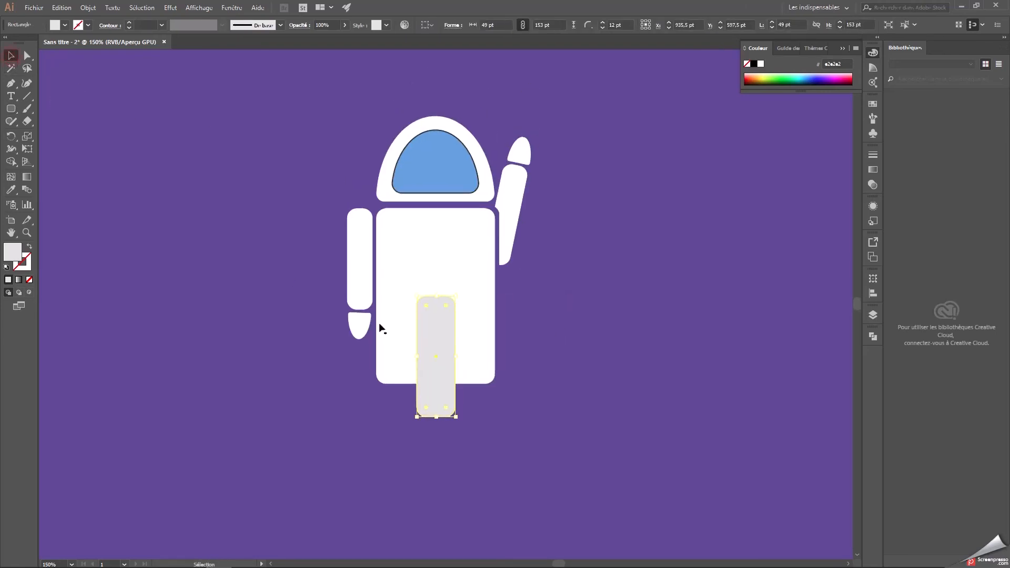
Narrow the light grey rectangle and centre it horizontally with the body.
drag(455, 356, 423, 356)
shift+click(469, 352)
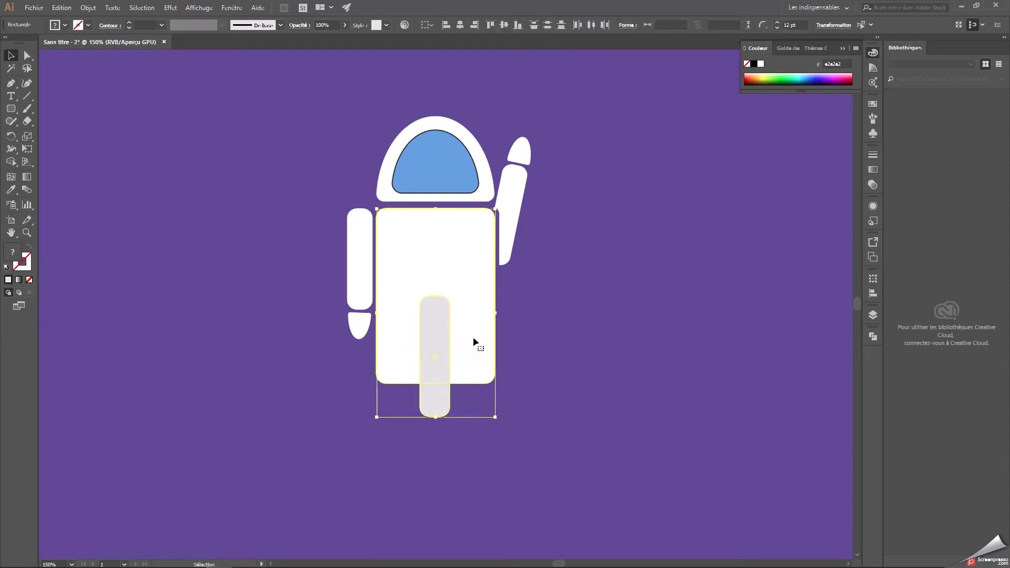
click(459, 27)
click(589, 315)
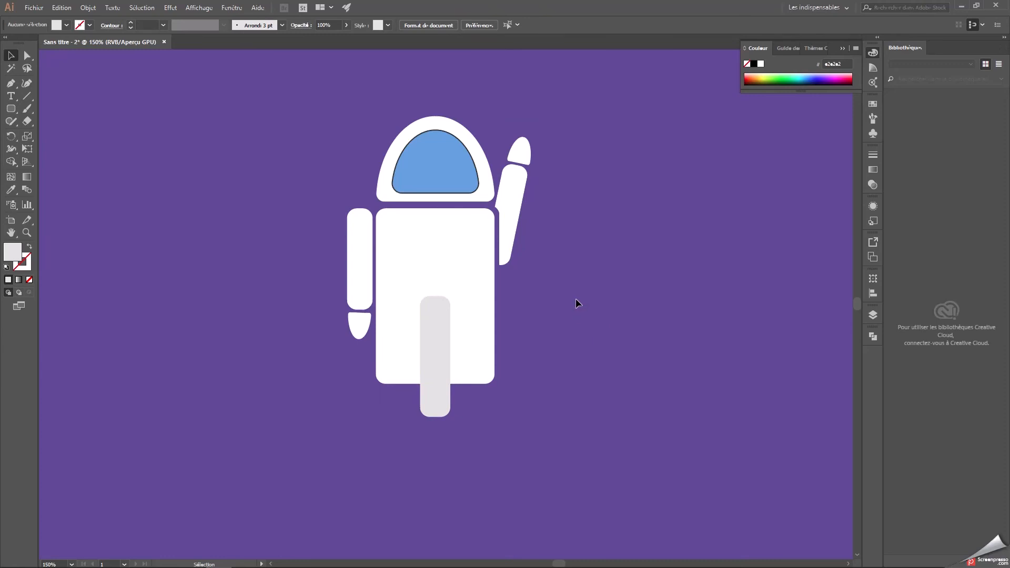
Subtract the light grey rectangle from the body to form two legs, and nudge the body slightly right.
drag(537, 386, 400, 318)
click(874, 336)
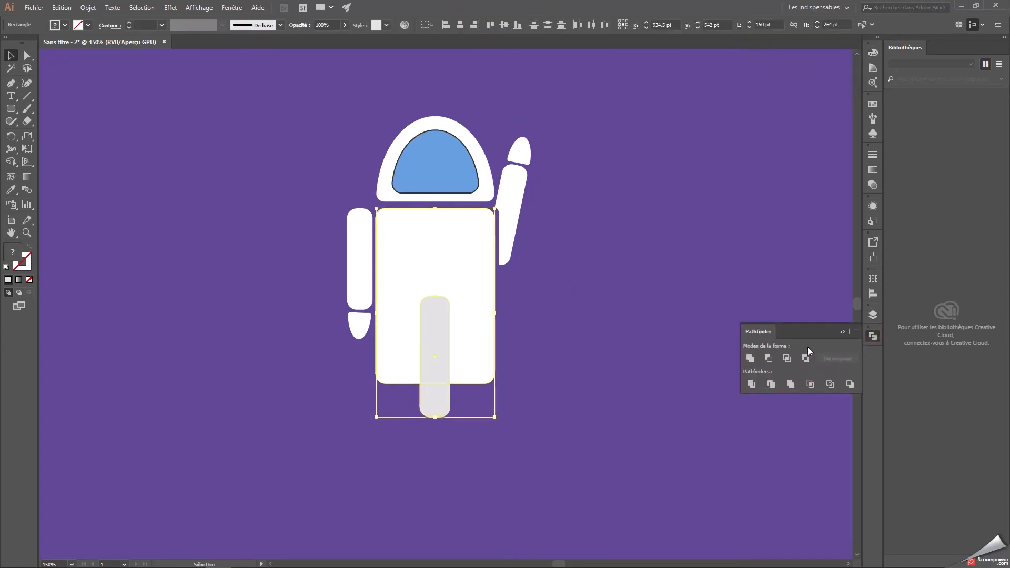
click(769, 359)
click(601, 351)
click(475, 282)
key(Right)
click(602, 291)
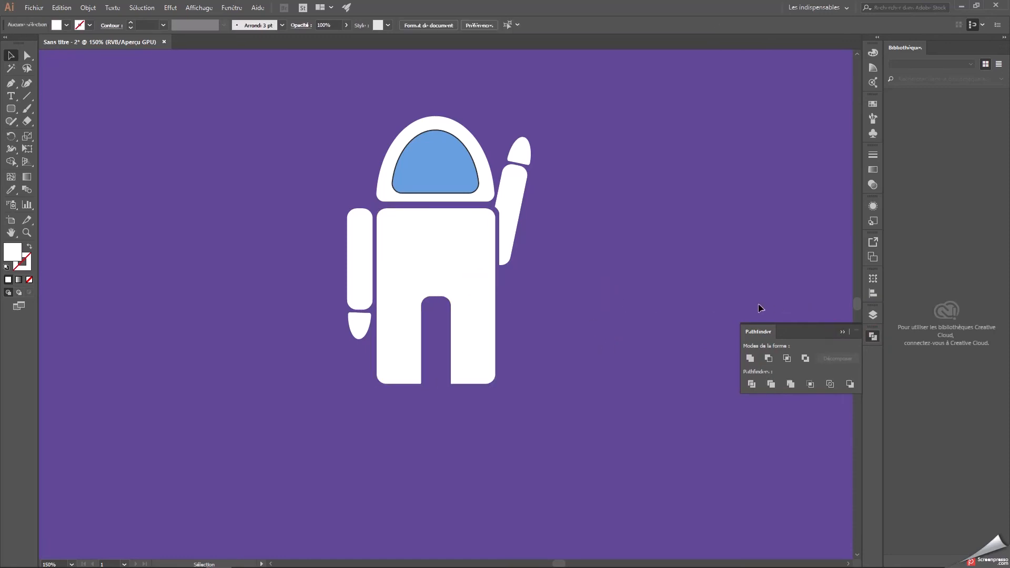
click(843, 332)
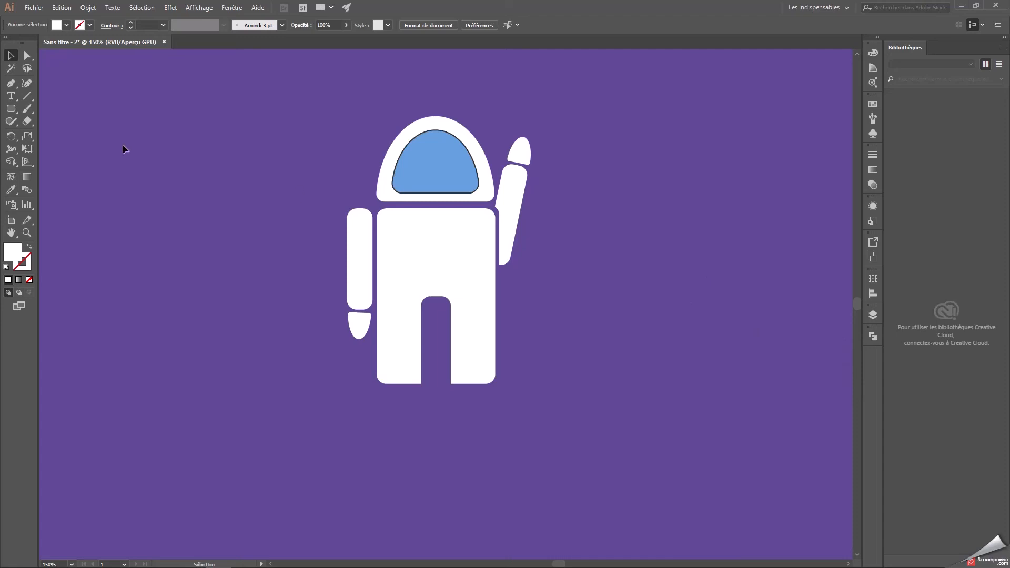
Draw a grey a0a0a0 rounded bar across the upper chest, centred with an even margin inside the body.
click(13, 110)
double_click(12, 251)
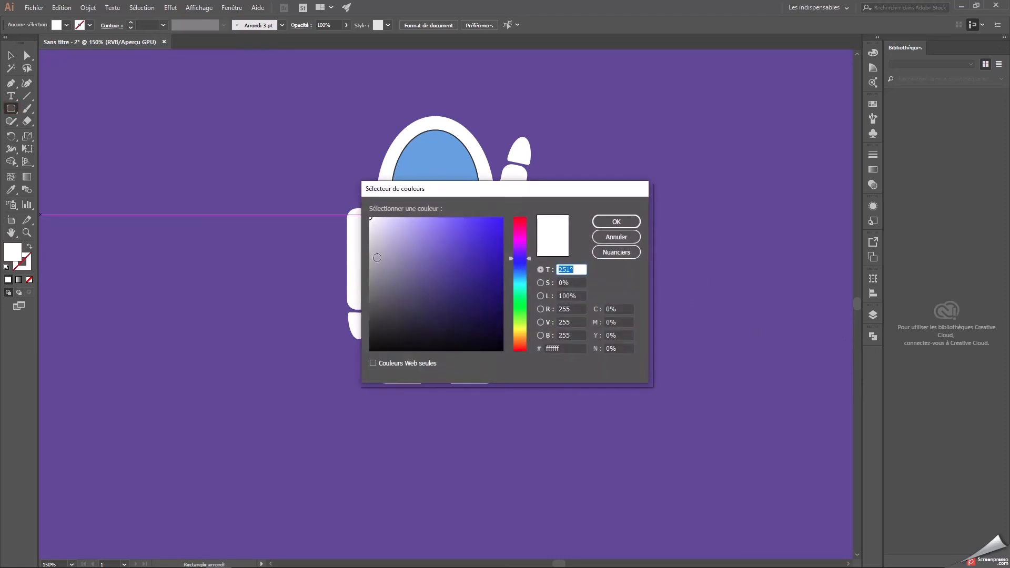
drag(357, 248, 357, 267)
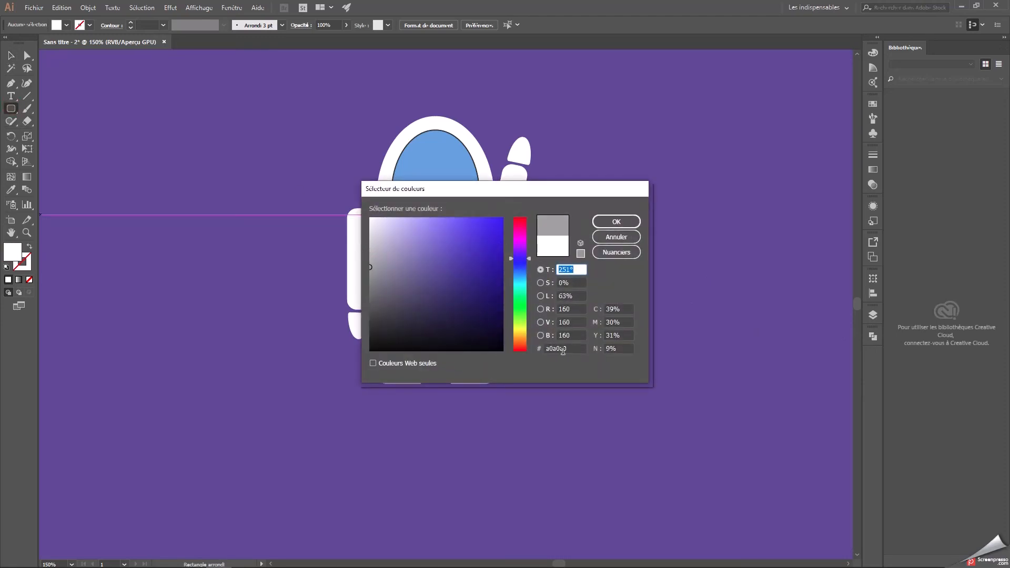
click(564, 349)
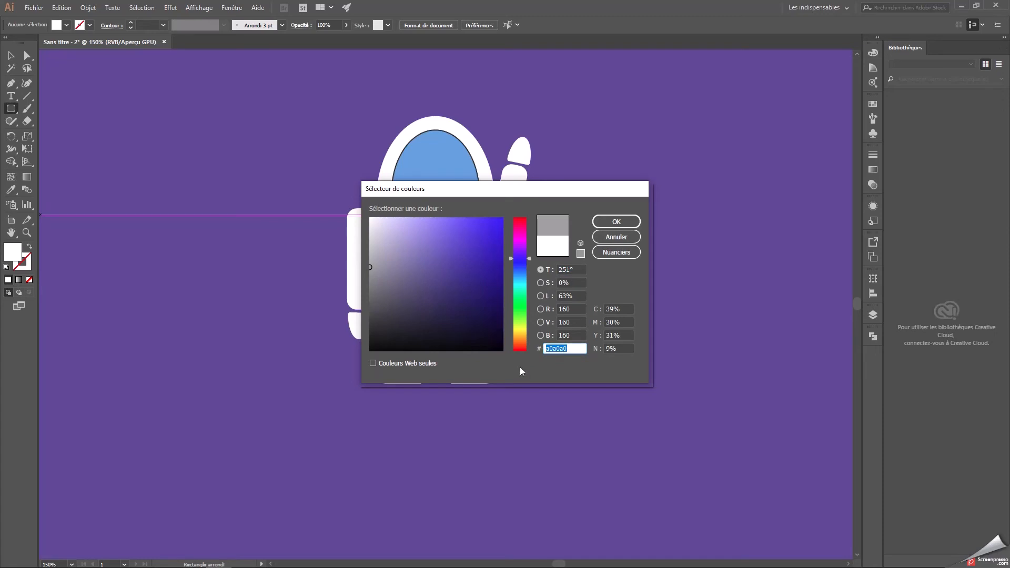
click(615, 222)
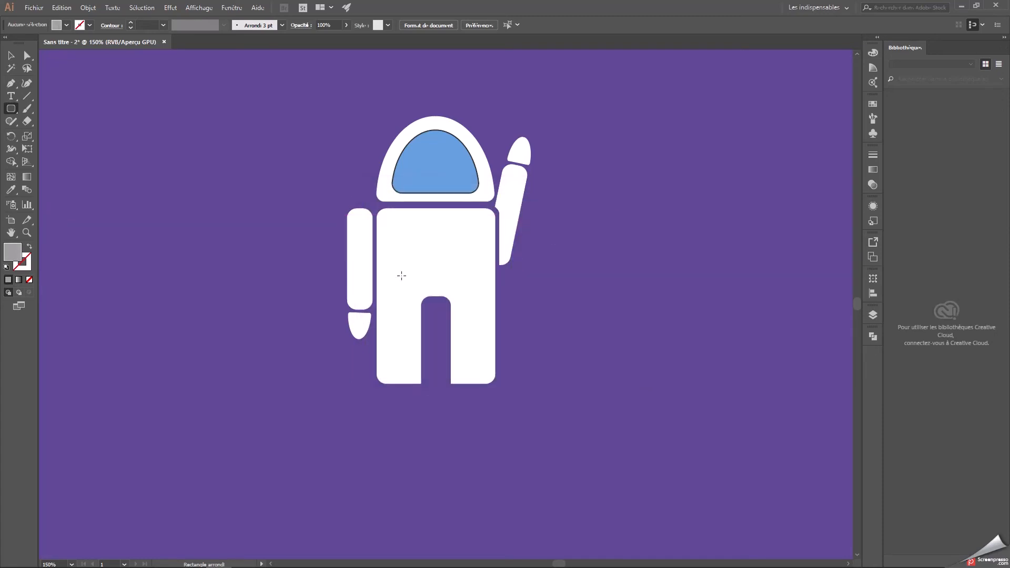
drag(10, 109, 50, 120)
drag(380, 220, 486, 243)
key(v)
click(204, 172)
drag(422, 229, 425, 227)
click(543, 255)
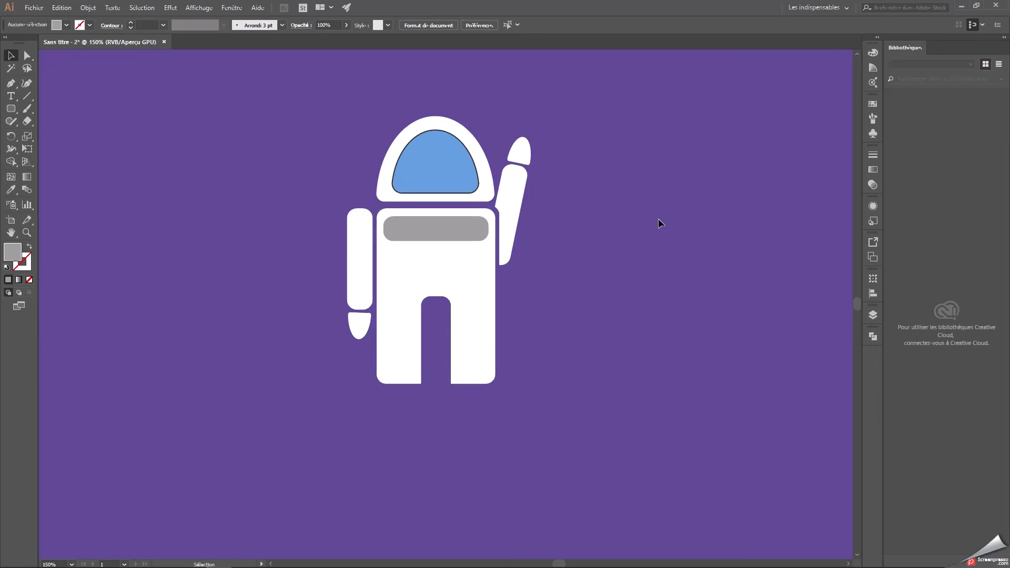
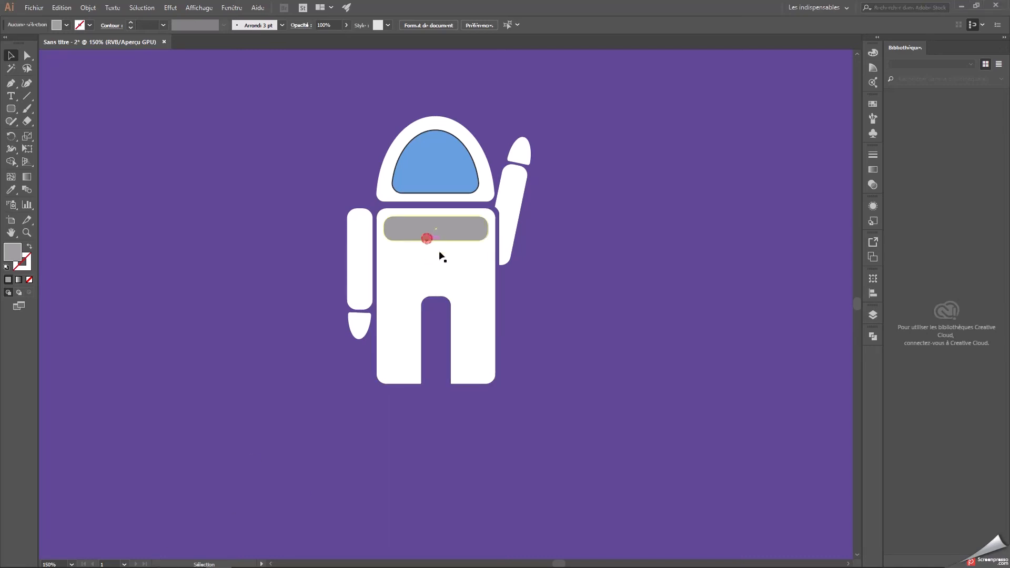
Resize the grey chest bar into a 66 by 58 pt rounded panel, centred horizontally on the torso.
click(455, 229)
drag(490, 229, 462, 230)
click(638, 261)
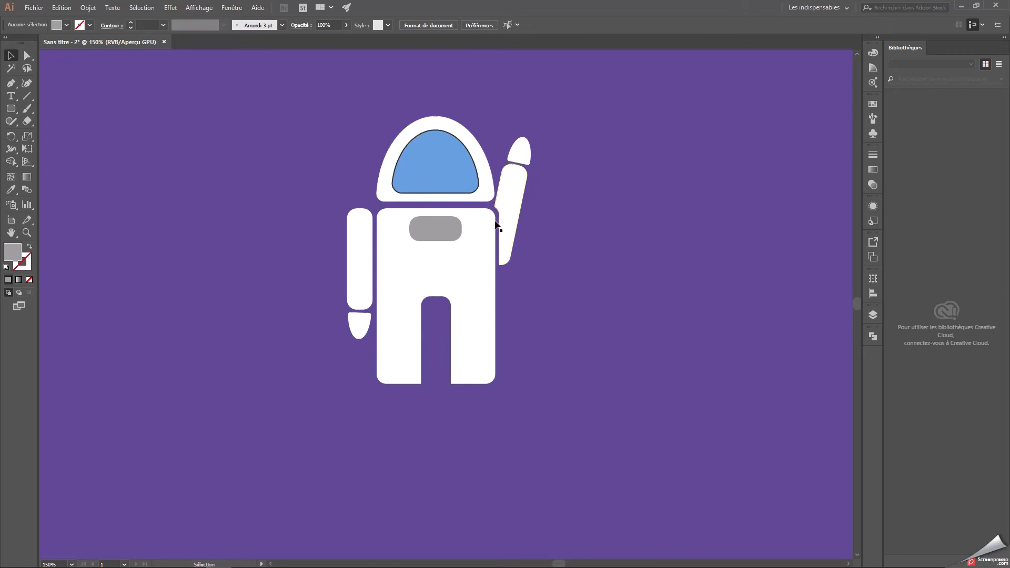
drag(433, 230, 449, 256)
click(633, 253)
click(642, 283)
Fill the chest panel with light grey cccccc.
click(416, 244)
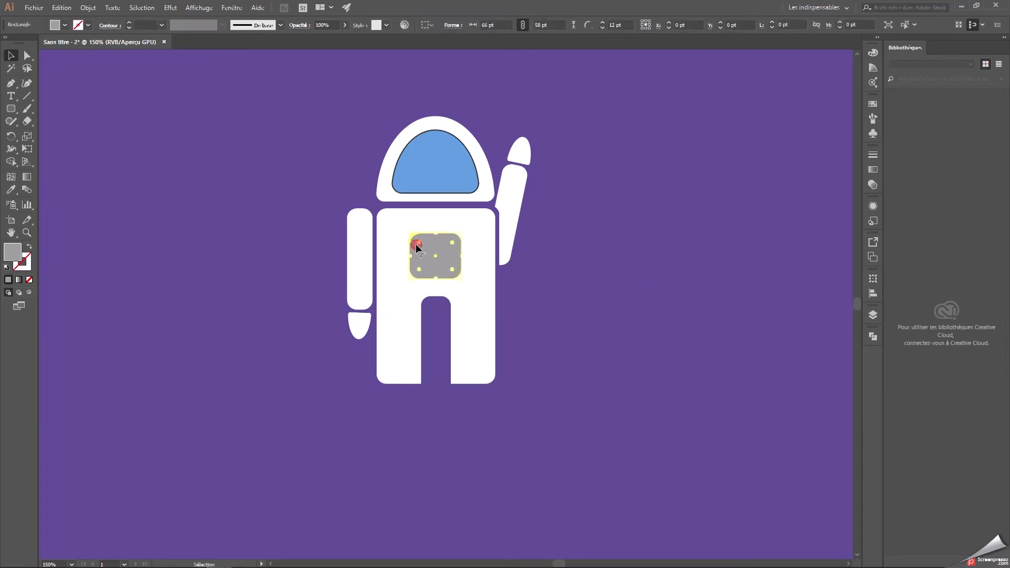
double_click(12, 251)
drag(381, 253, 369, 244)
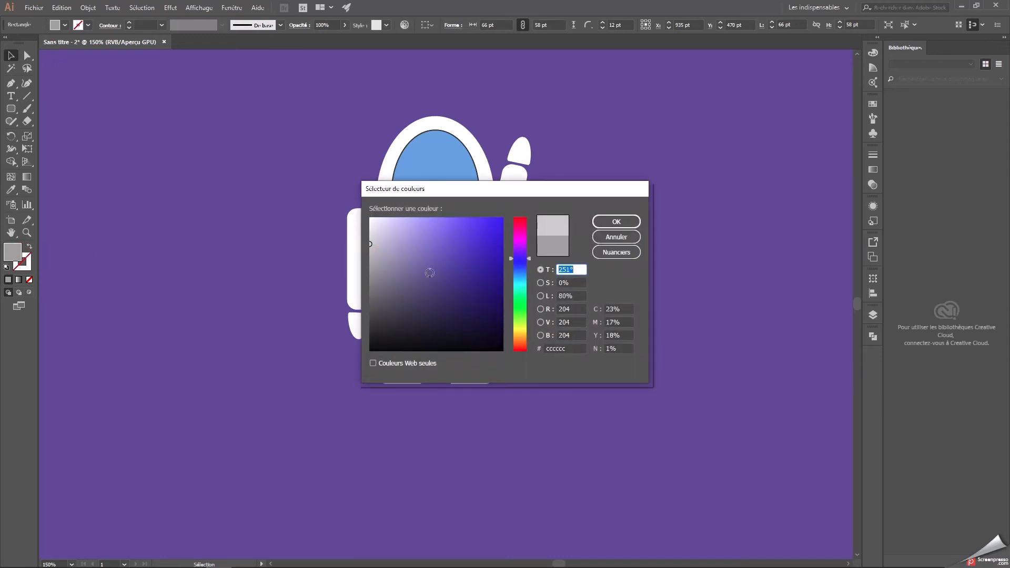
double_click(560, 348)
click(617, 221)
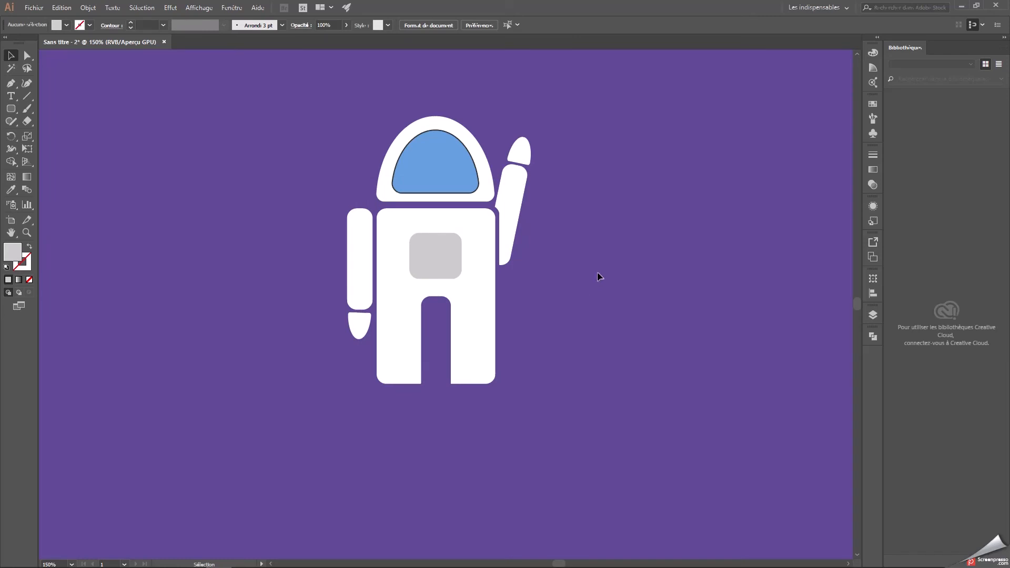
Remove the dark outline from the blue visor.
right_click(451, 161)
click(437, 159)
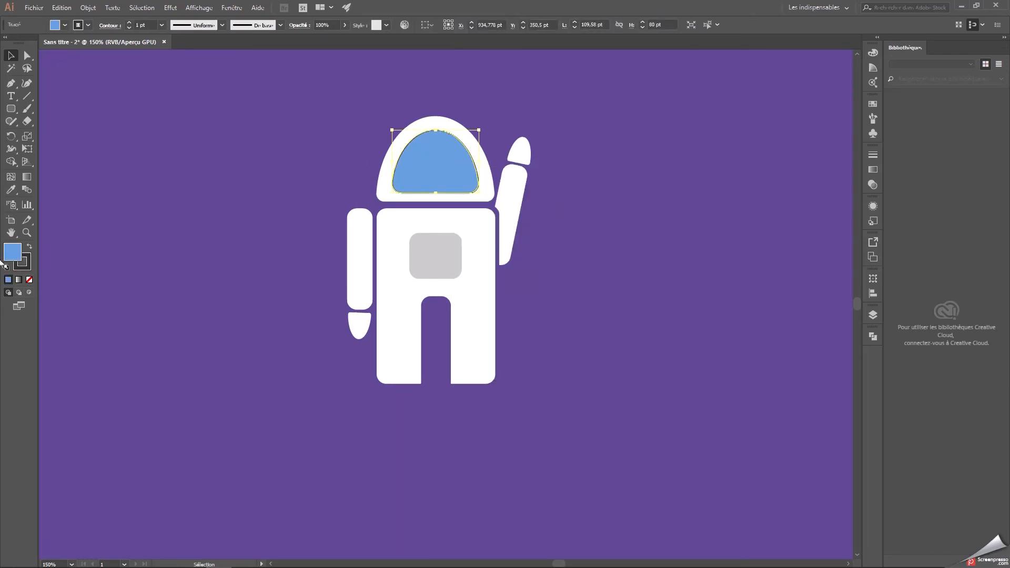
click(23, 263)
click(29, 279)
click(184, 218)
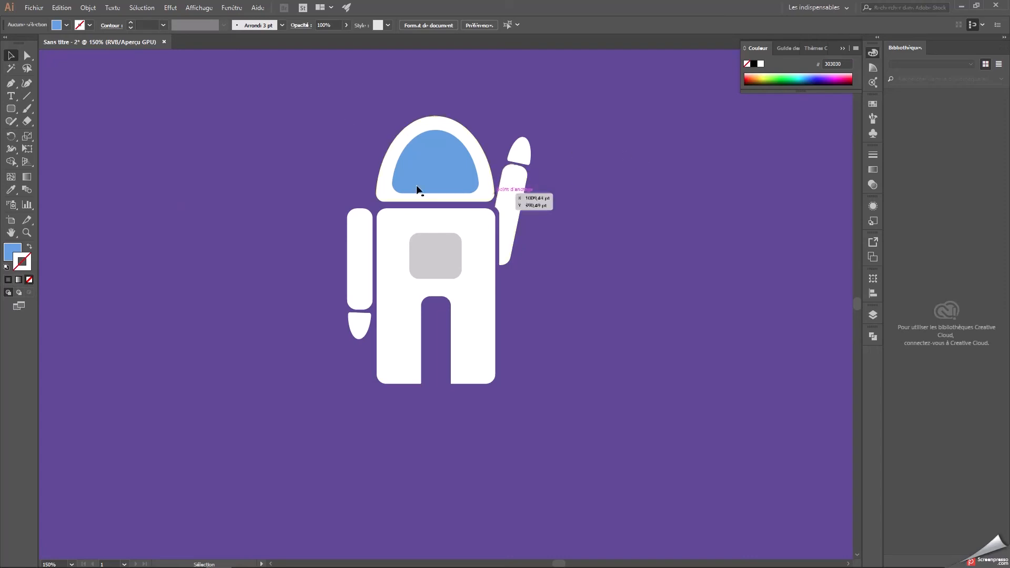
click(433, 167)
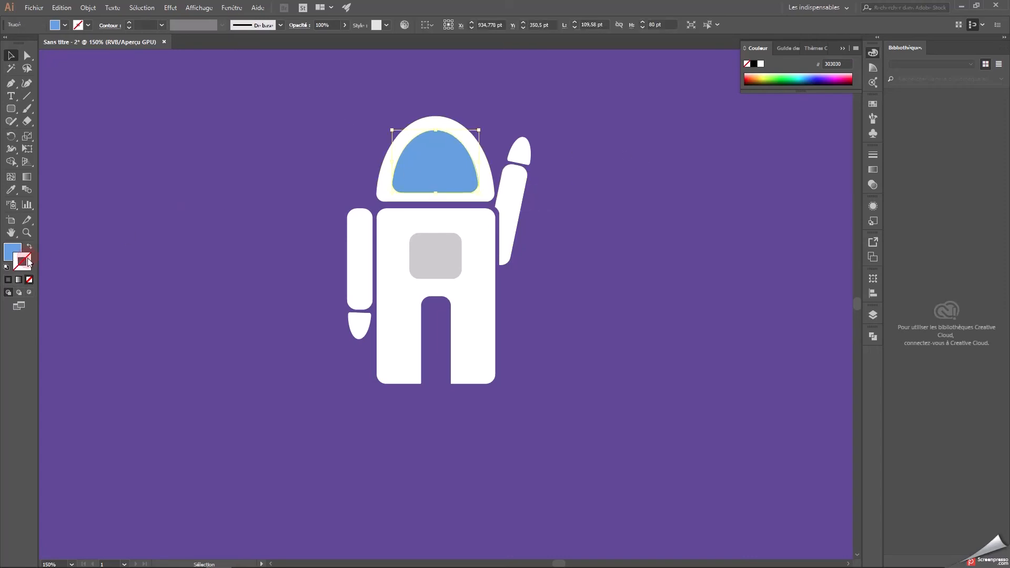
click(232, 224)
Duplicate the chest panel, place the copy well left of the astronaut, and fill it with darker grey b2b2b2.
click(436, 255)
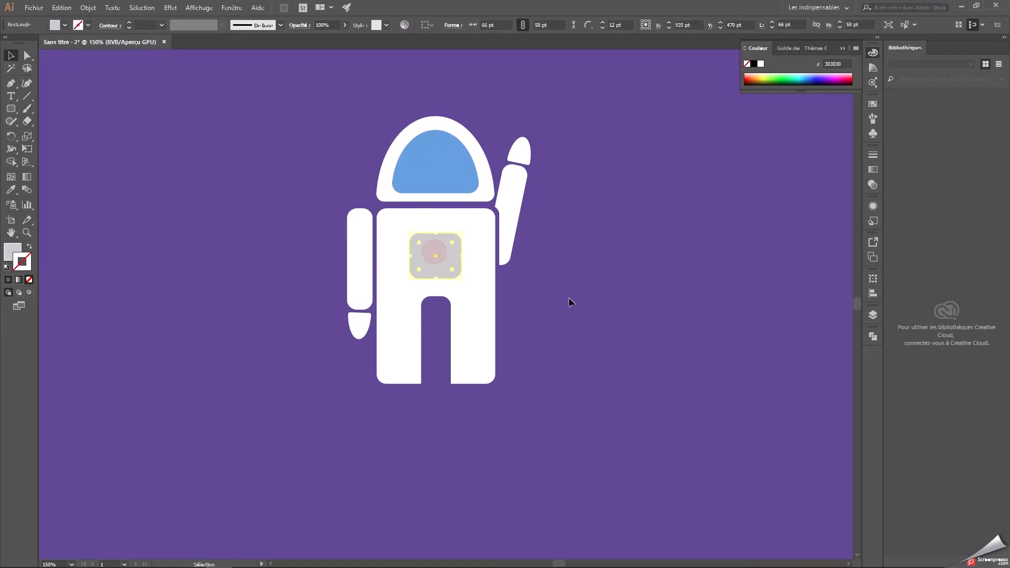
key(ctrl+c)
key(ctrl+v)
drag(440, 300, 243, 258)
double_click(14, 249)
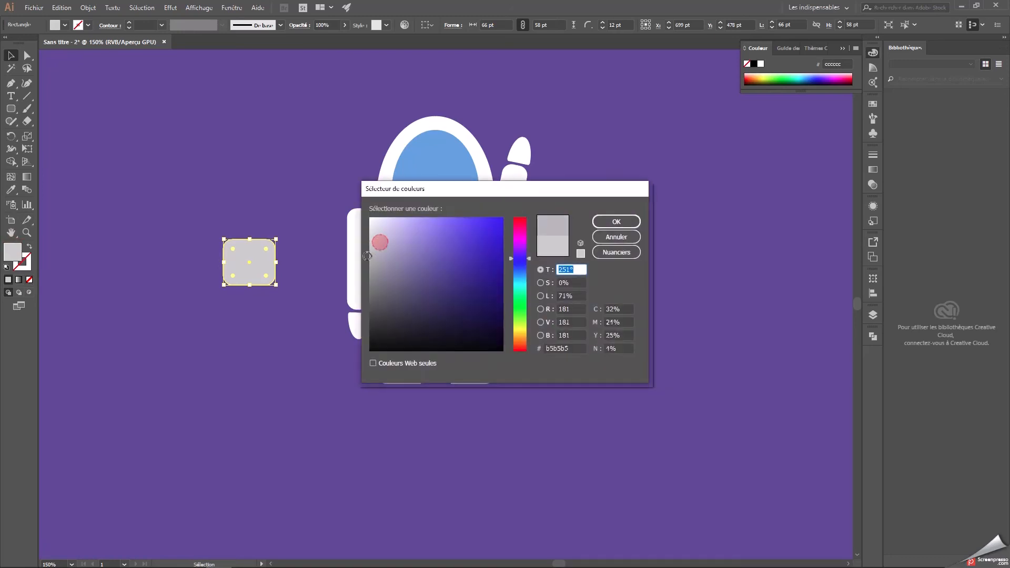
click(606, 223)
Reshape the darker grey copy into a slim upright bar about 11 by 31 pt with 5.5 pt rounded corners.
drag(276, 262, 244, 261)
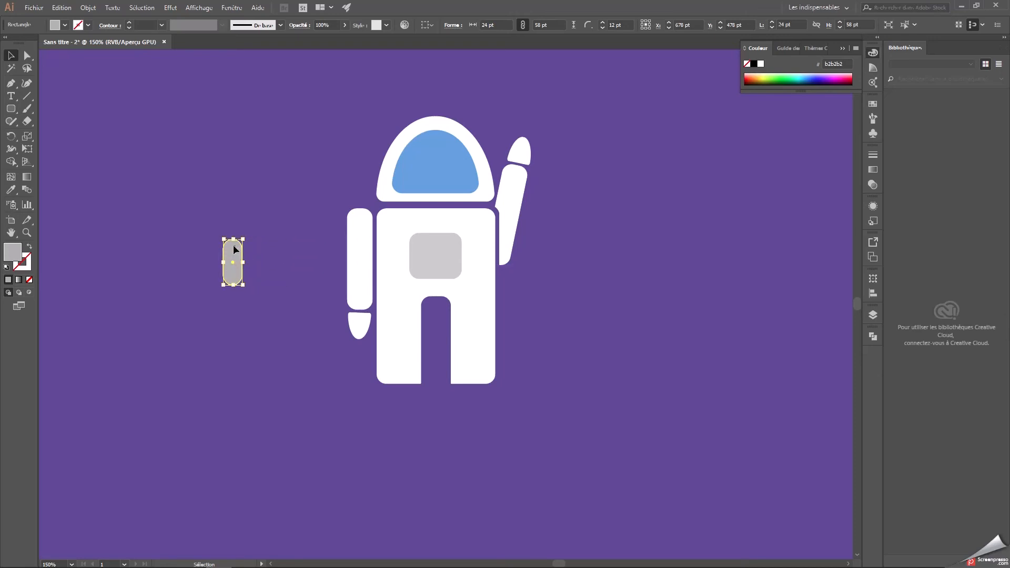
click(27, 56)
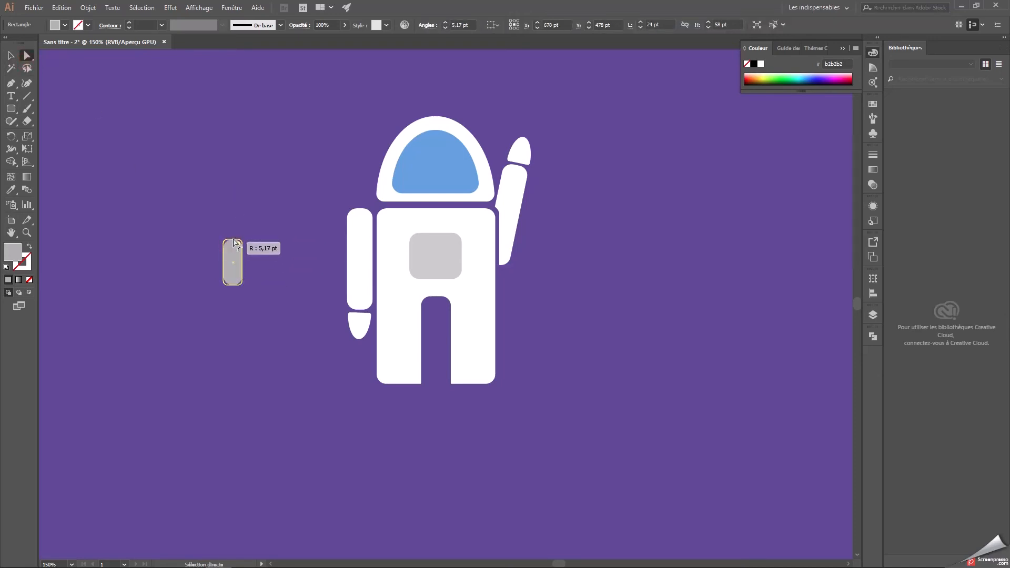
key(v)
drag(242, 260, 233, 262)
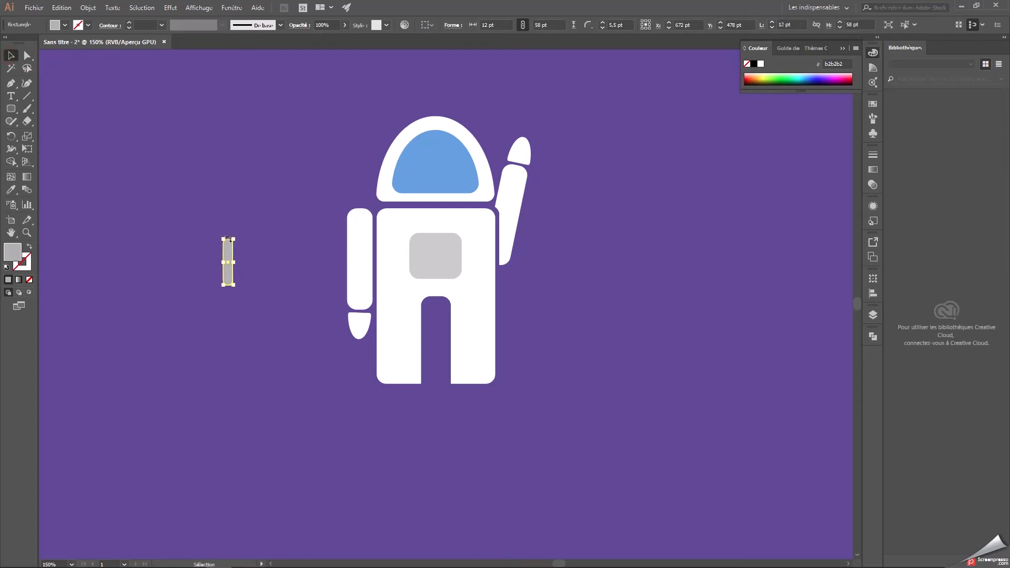
drag(229, 235, 228, 260)
key(ctrl+plus)
drag(458, 257, 292, 267)
drag(384, 238, 324, 230)
Place the slim bar on the upper left of the chest panel and add two copies beside it.
click(8, 55)
drag(194, 300, 448, 267)
click(647, 284)
click(447, 266)
key(ctrl+c)
key(ctrl+v)
drag(457, 283, 464, 260)
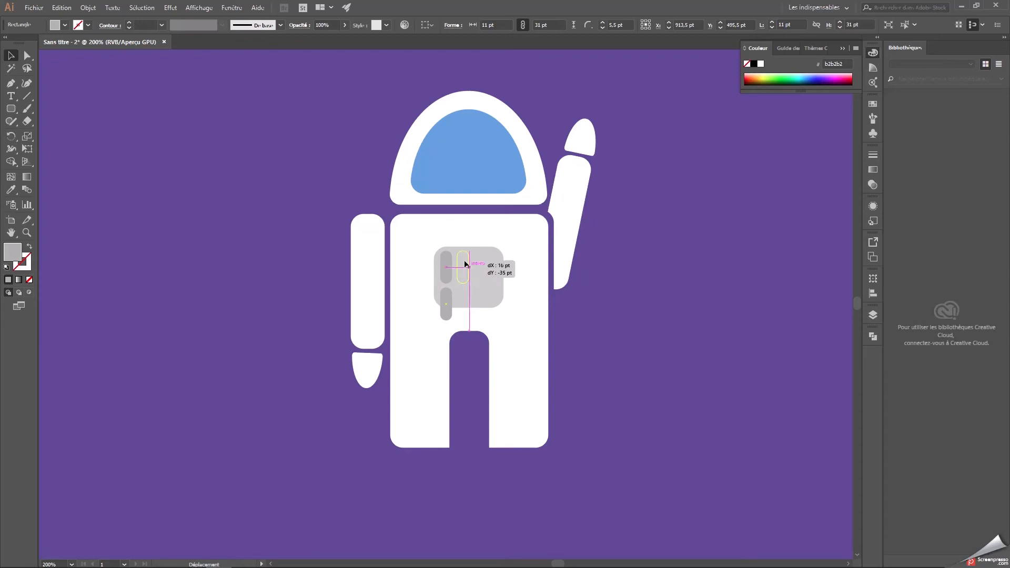
drag(443, 297, 477, 261)
click(638, 301)
Space the three slim bars evenly and centre the row across the top of the chest panel.
click(458, 271)
shift+click(489, 270)
shift+click(528, 273)
click(480, 271)
shift+click(456, 269)
double_click(447, 267)
double_click(677, 282)
click(445, 266)
shift+click(470, 268)
shift+click(484, 271)
drag(463, 265, 469, 266)
click(660, 271)
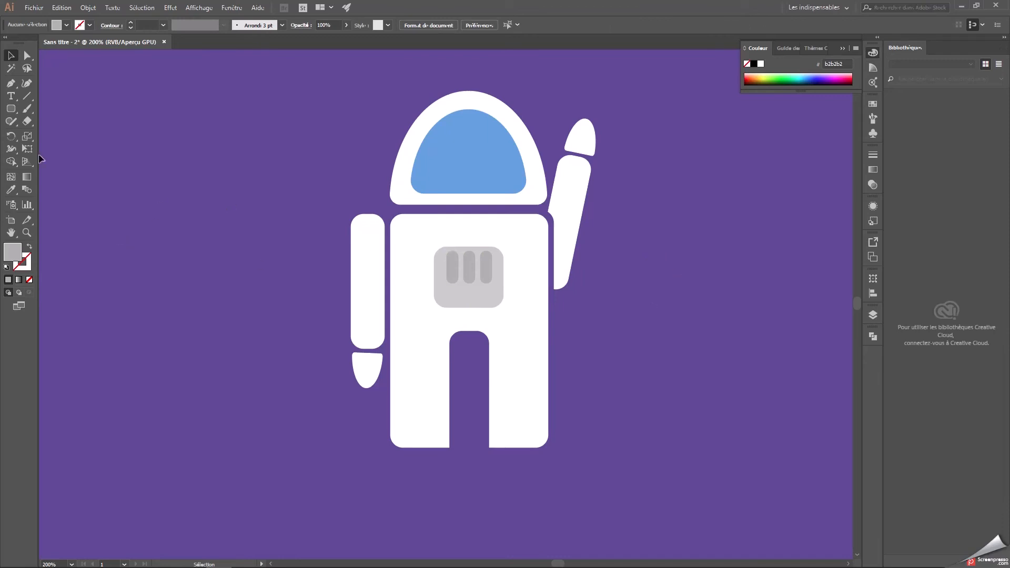
Draw a grey b2b2b2 circle about 14 pt wide on the chest panel beneath the leftmost bar.
drag(11, 108, 33, 136)
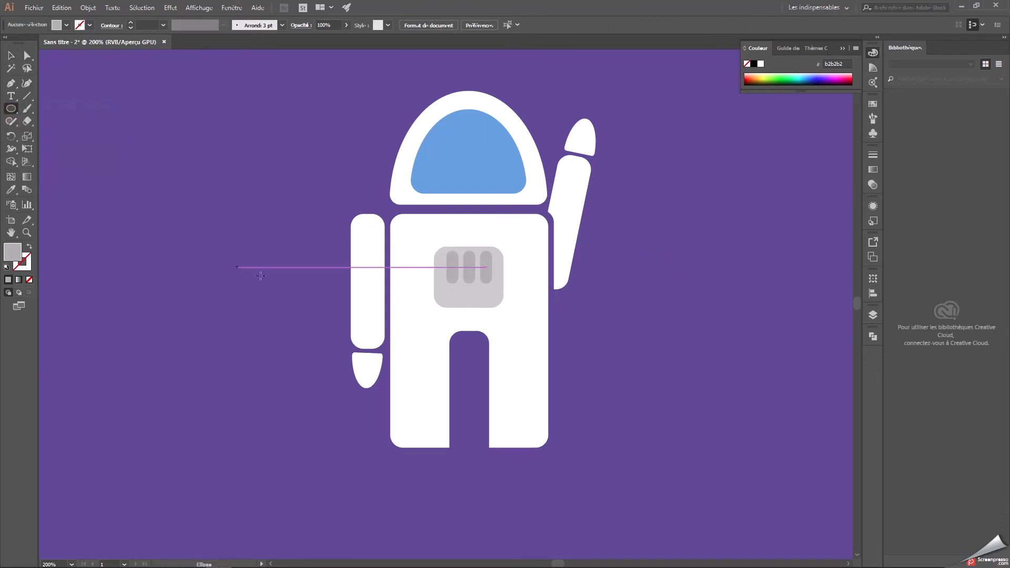
drag(439, 289, 453, 303)
click(10, 56)
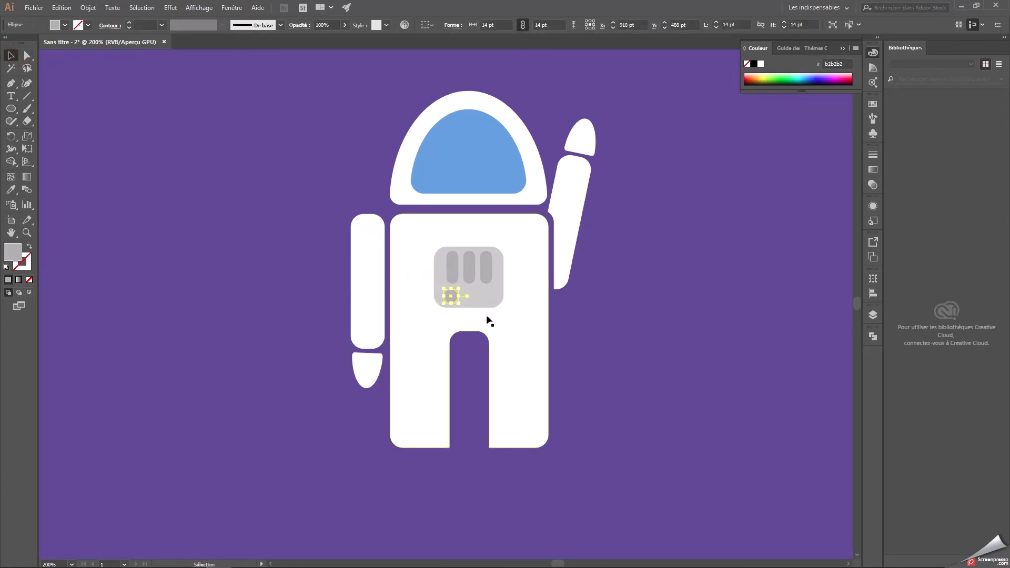
click(647, 306)
drag(452, 298, 453, 297)
click(654, 312)
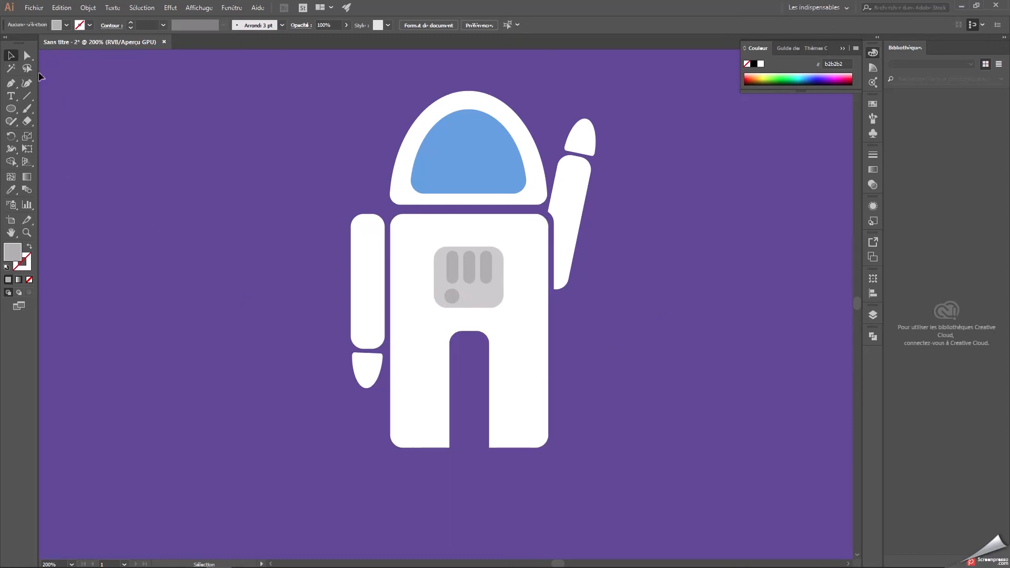
Draw a grey rounded collar about 149 by 21 pt across the neck, aligned with the body's width.
click(11, 110)
drag(11, 112, 53, 122)
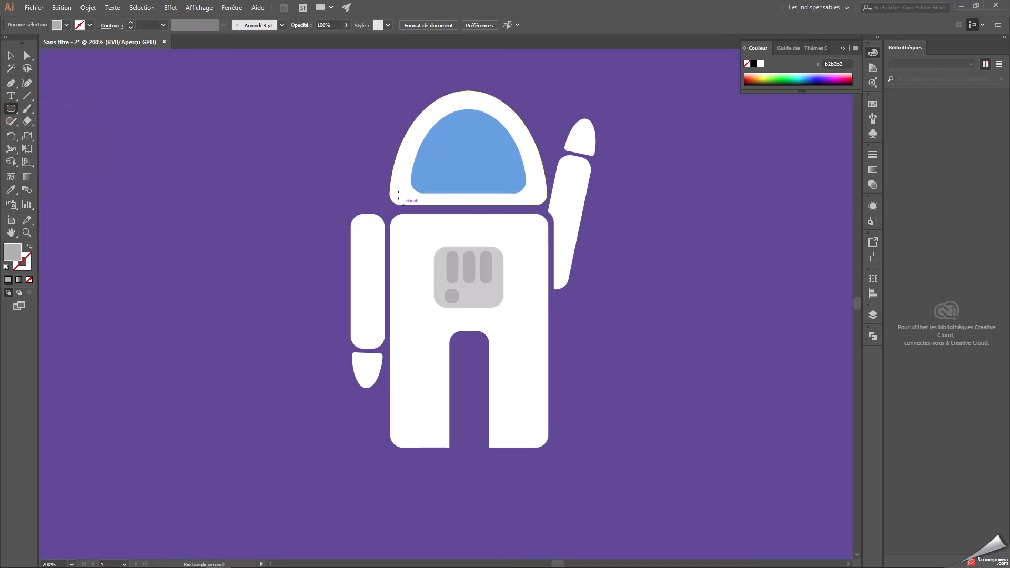
drag(392, 199, 547, 217)
key(v)
click(151, 113)
drag(486, 214, 486, 214)
click(698, 239)
Shift the raised arm and its hand together slightly right and down, away from the collar.
click(570, 201)
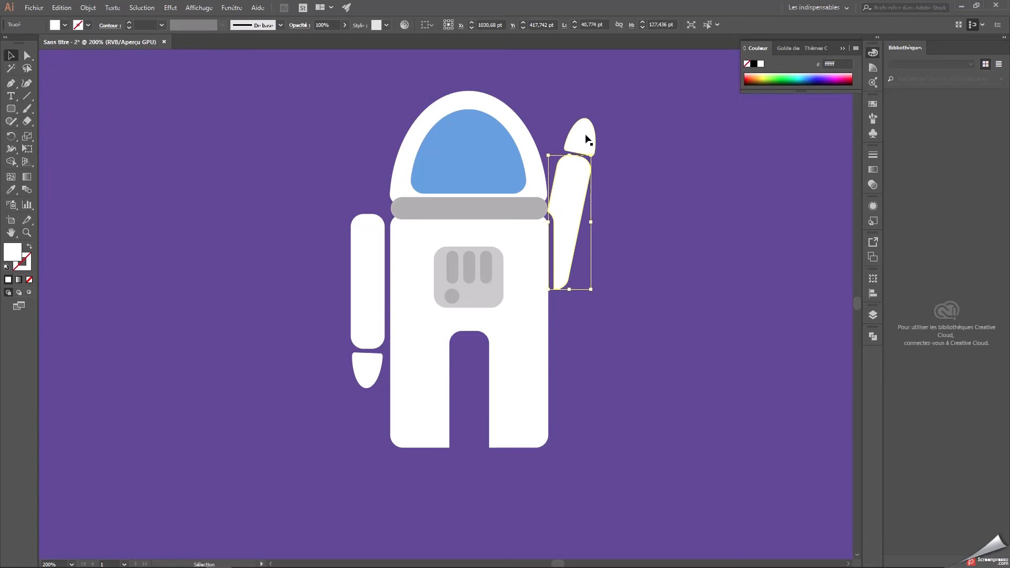
shift+click(585, 138)
mouse_move(574, 207)
mouse_down()
mouse_move(587, 211)
mouse_move(567, 215)
mouse_up()
click(653, 223)
click(577, 202)
click(620, 226)
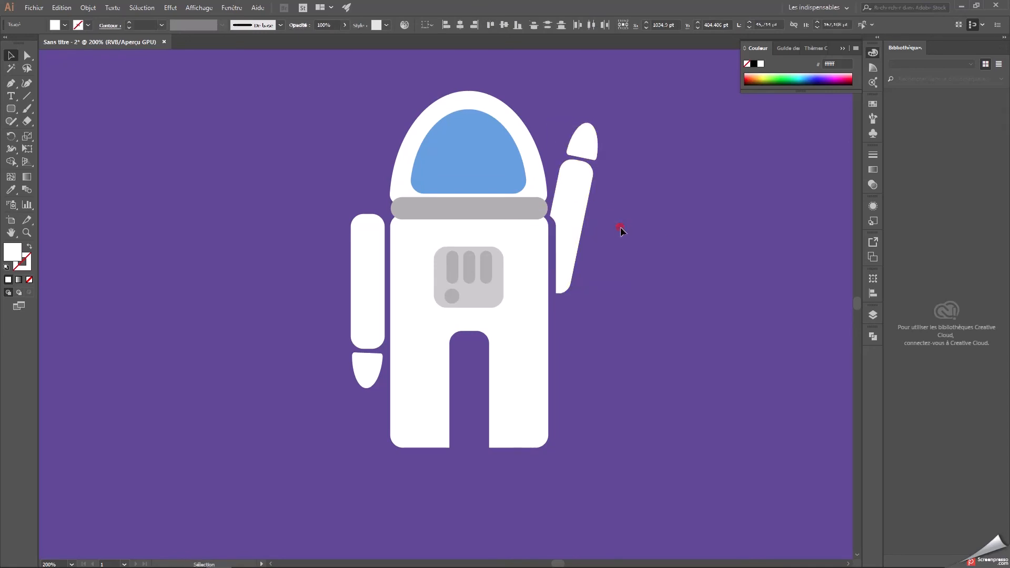
Fill the collar with darker grey 9b9b9b.
key(ctrl+minus)
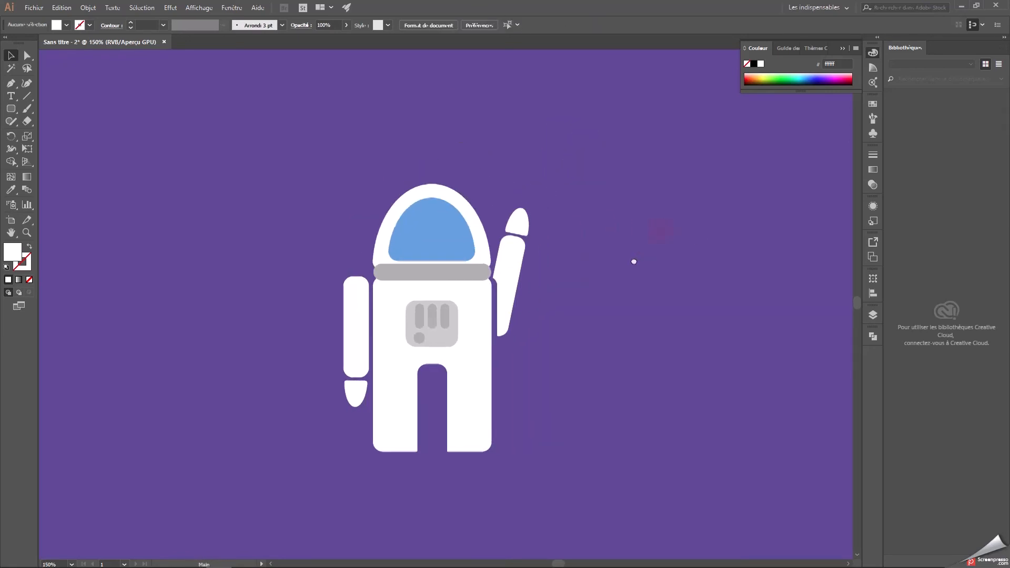
click(413, 275)
double_click(12, 252)
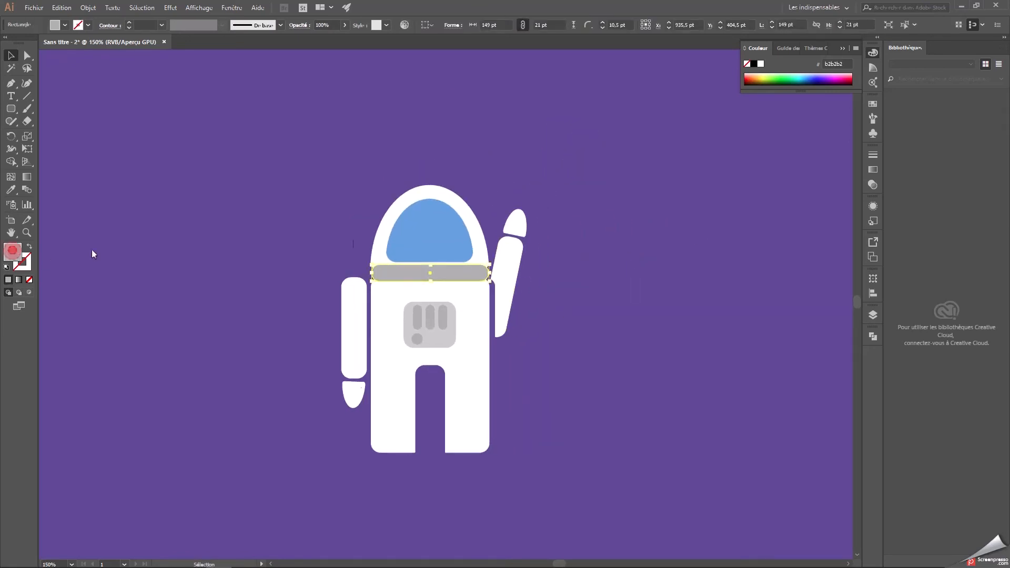
click(370, 269)
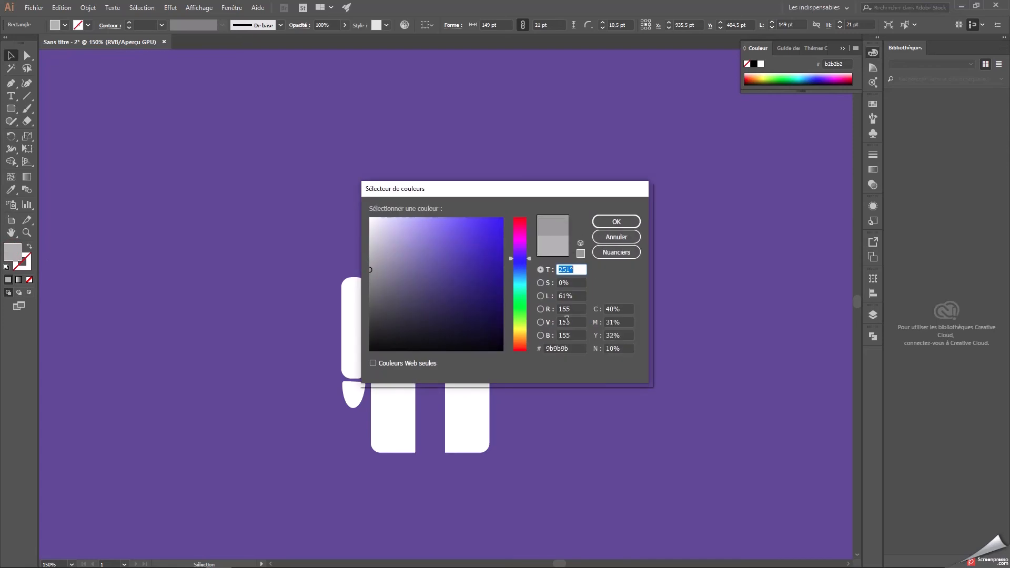
click(577, 349)
key(Return)
click(582, 288)
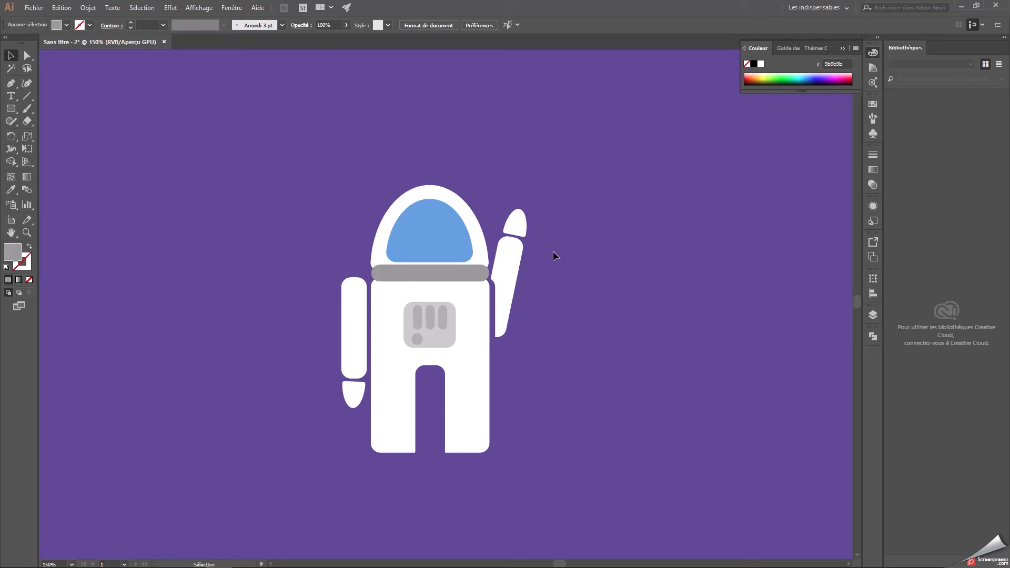
Move the helmet and its visor together off the body to the empty area at the upper left.
click(423, 195)
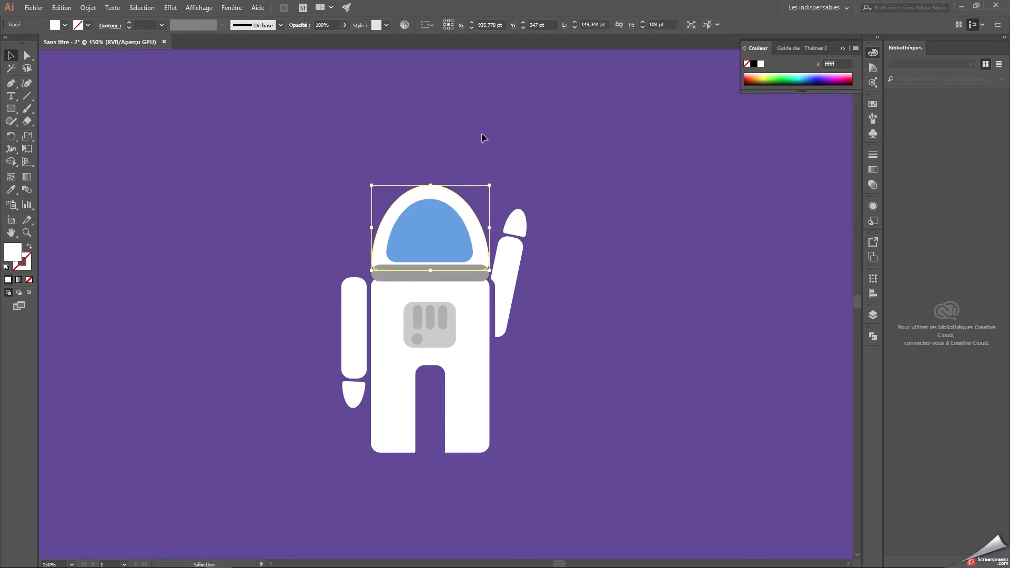
drag(437, 224, 182, 181)
click(338, 163)
Draw a white ellipse about 149 by 143 pt as a new helmet and lower it to overlap the collar.
drag(10, 108, 53, 134)
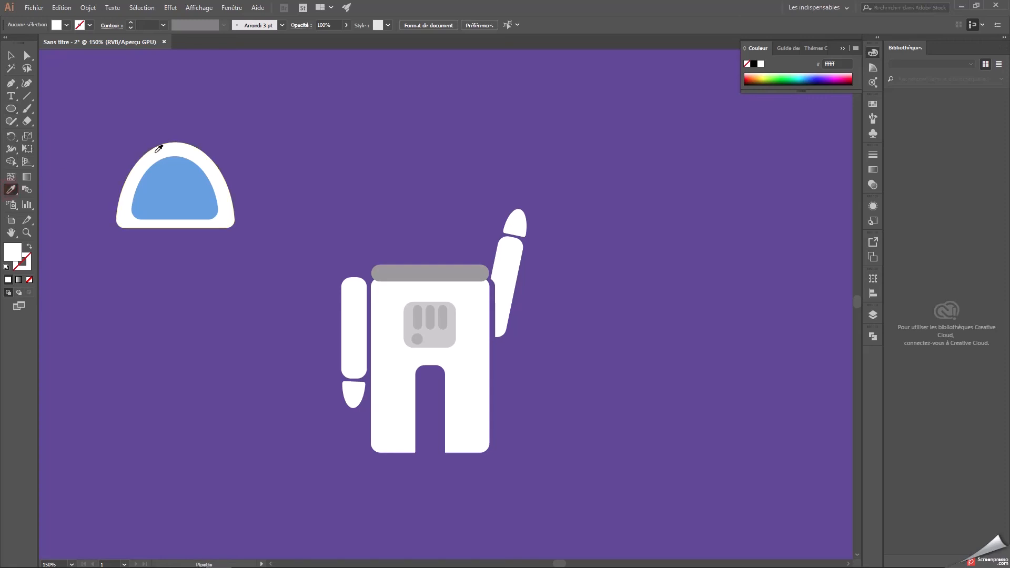
drag(372, 171, 487, 284)
key(v)
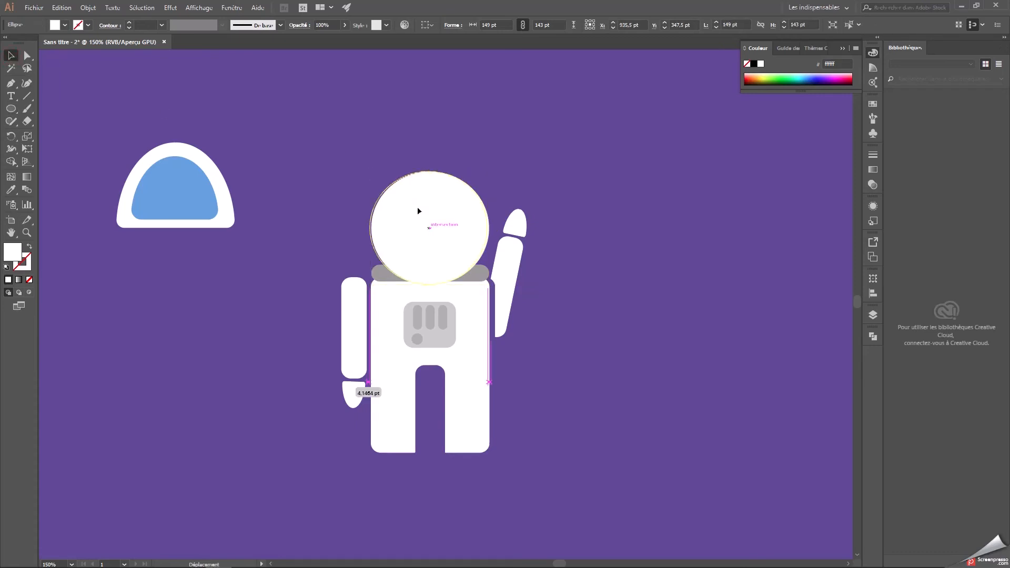
drag(419, 207, 417, 216)
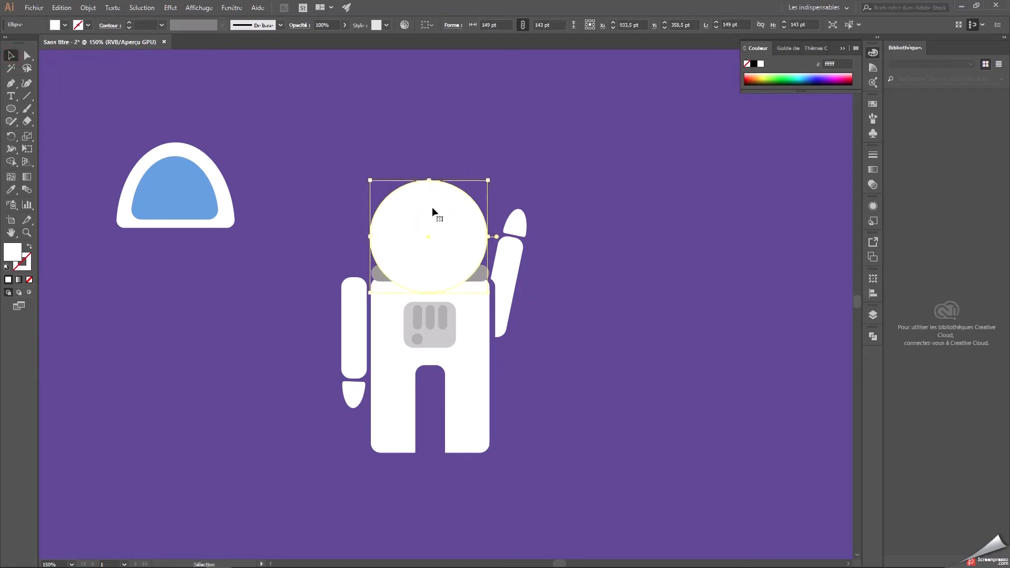
Send the white helmet ellipse to the back so the collar covers its lower edge.
right_click(431, 223)
mouse_move(495, 388)
click(603, 421)
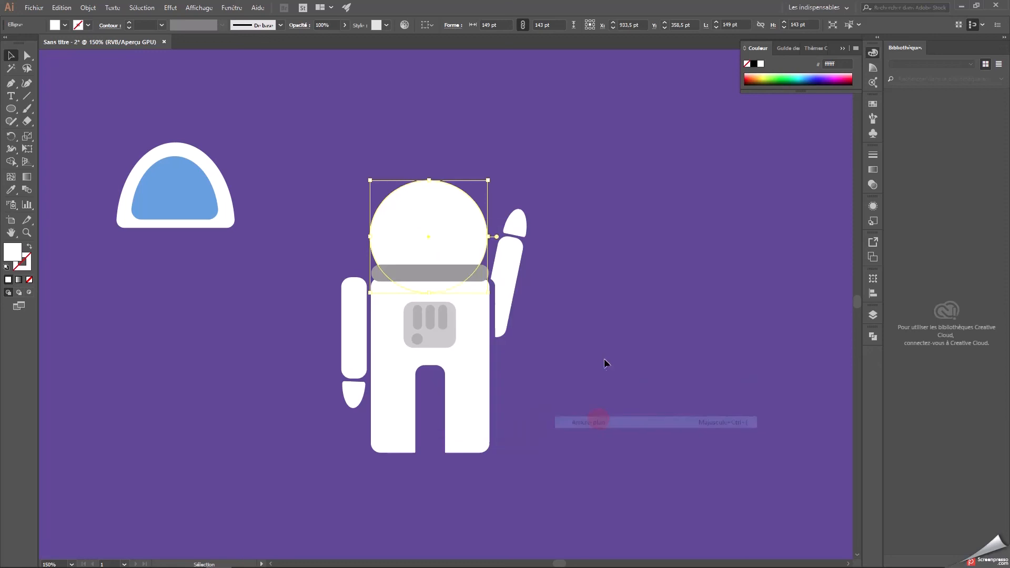
click(584, 266)
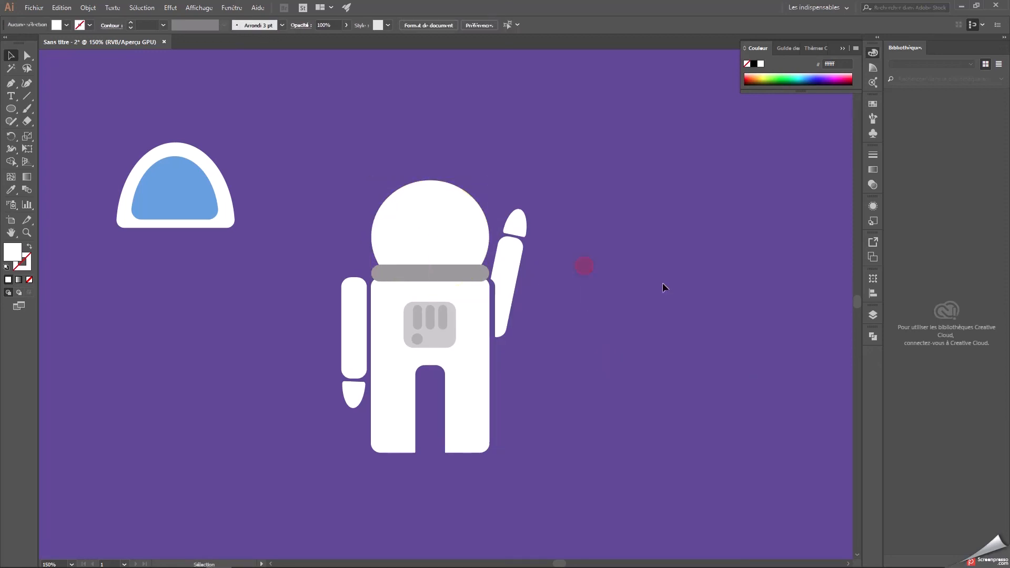
Duplicate the helmet ellipse, scale the copy down, and centre it inside the original as a visor.
drag(473, 226, 687, 247)
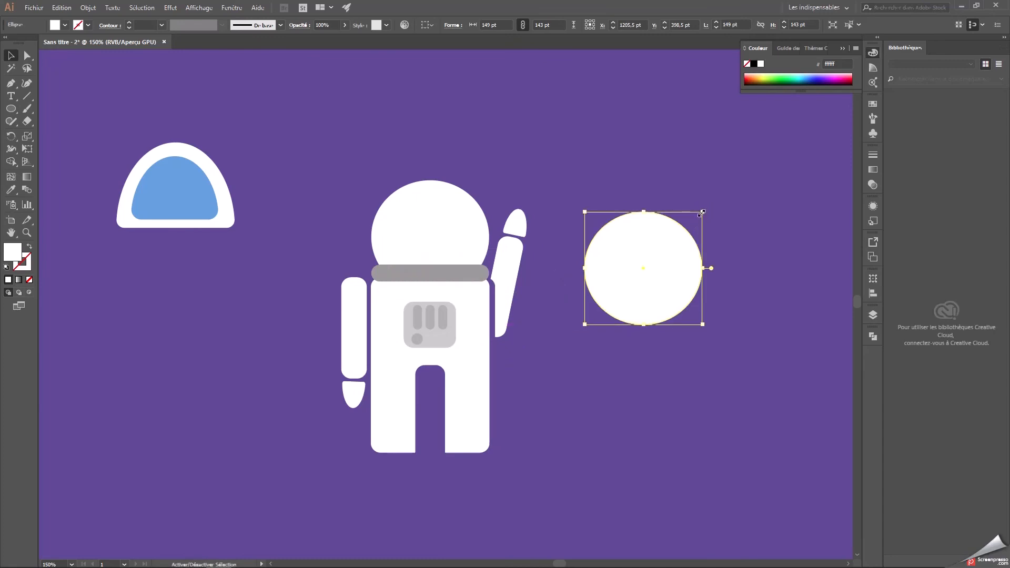
drag(702, 211, 678, 236)
drag(652, 269, 453, 223)
shift+click(467, 210)
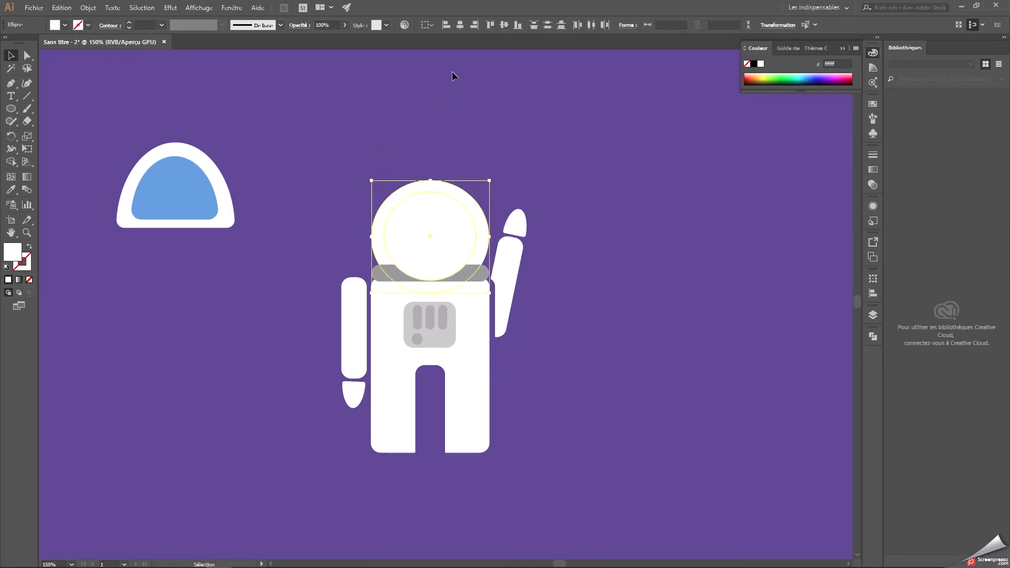
click(459, 30)
click(445, 99)
Fill the inner ellipse with the blue sampled from the old visor.
click(435, 219)
click(13, 190)
click(138, 188)
key(v)
click(238, 91)
Send the helmet ellipse and the blue visor together to the back, behind the collar.
click(435, 219)
right_click(442, 193)
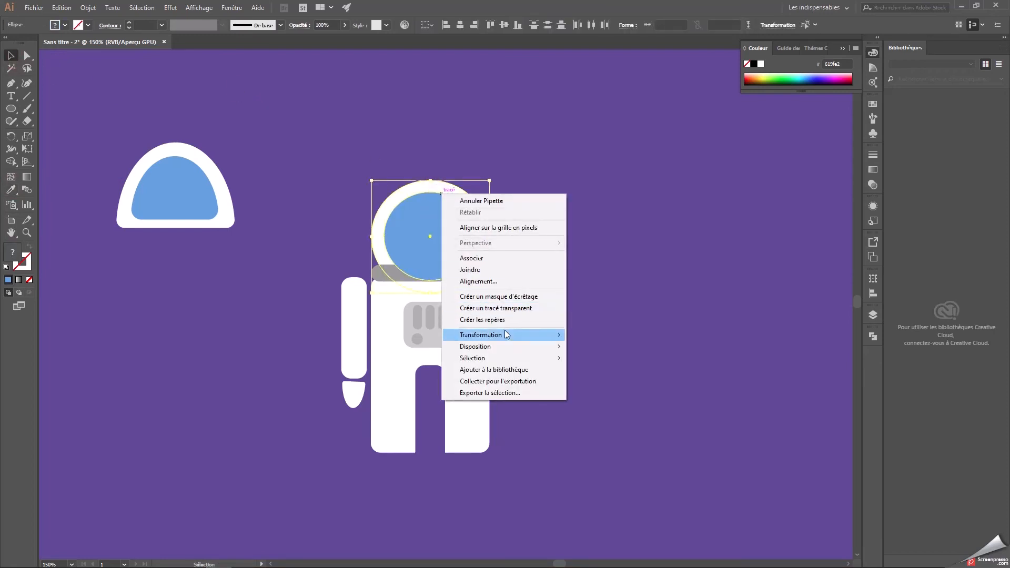
mouse_move(516, 348)
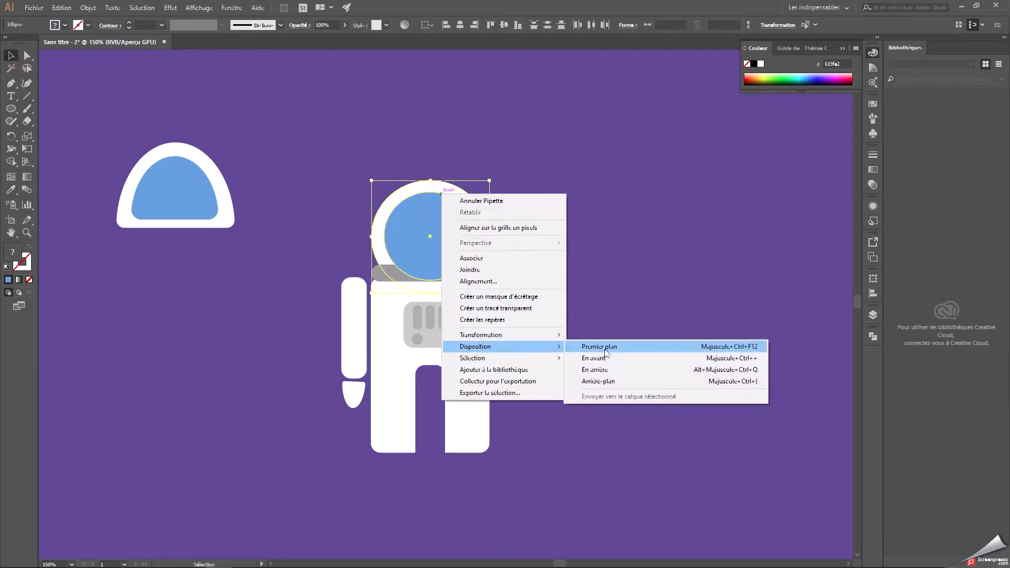
click(599, 381)
click(617, 293)
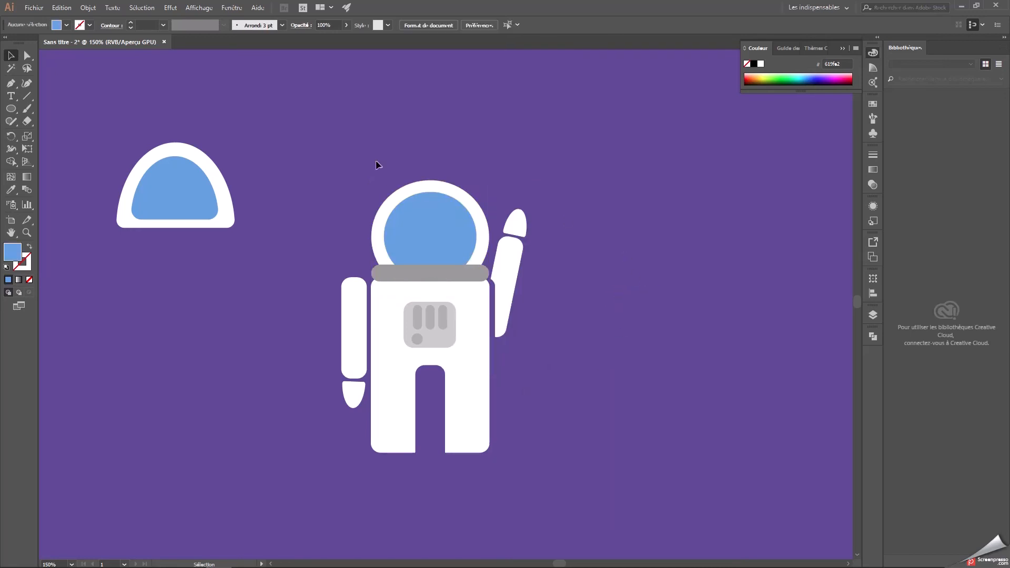
Delete the old dome-shaped helmet and its blue visor lying beside the astronaut.
drag(245, 268, 227, 247)
key(Delete)
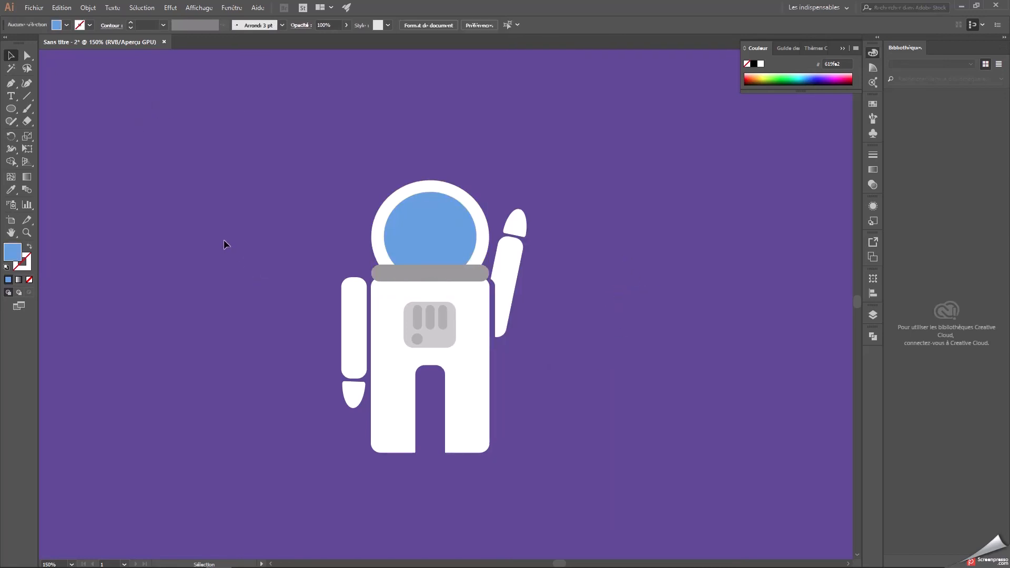
Flatten the white helmet and blue visor slightly together, keeping the visor centred and the lower edge behind the collar.
click(428, 185)
mouse_move(432, 180)
mouse_down()
mouse_move(431, 171)
mouse_move(433, 184)
mouse_up()
click(625, 206)
key(ctrl+z)
drag(435, 235, 435, 229)
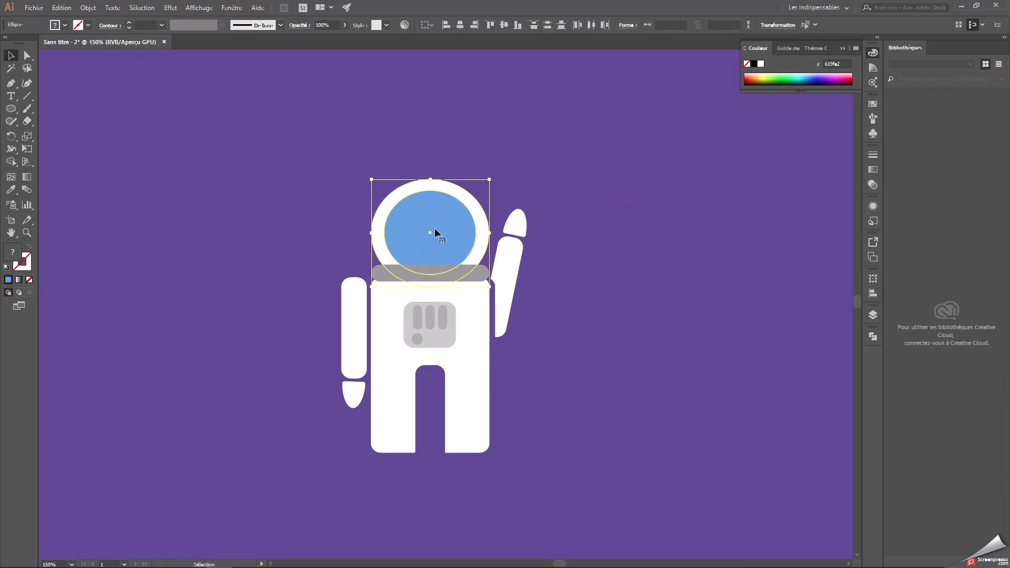
click(606, 205)
Narrow the grey collar from both ends to 132 pt so it is slimmer than the helmet and torso.
click(468, 276)
drag(490, 273, 482, 272)
drag(373, 272, 379, 273)
click(583, 245)
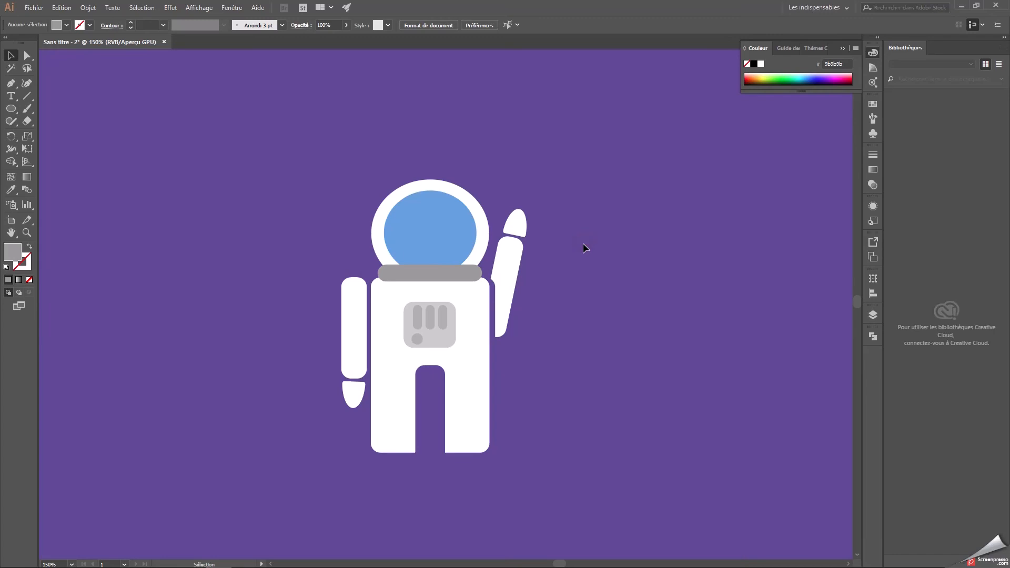
Change the visor's fill from blue to dark grey 606060.
click(435, 272)
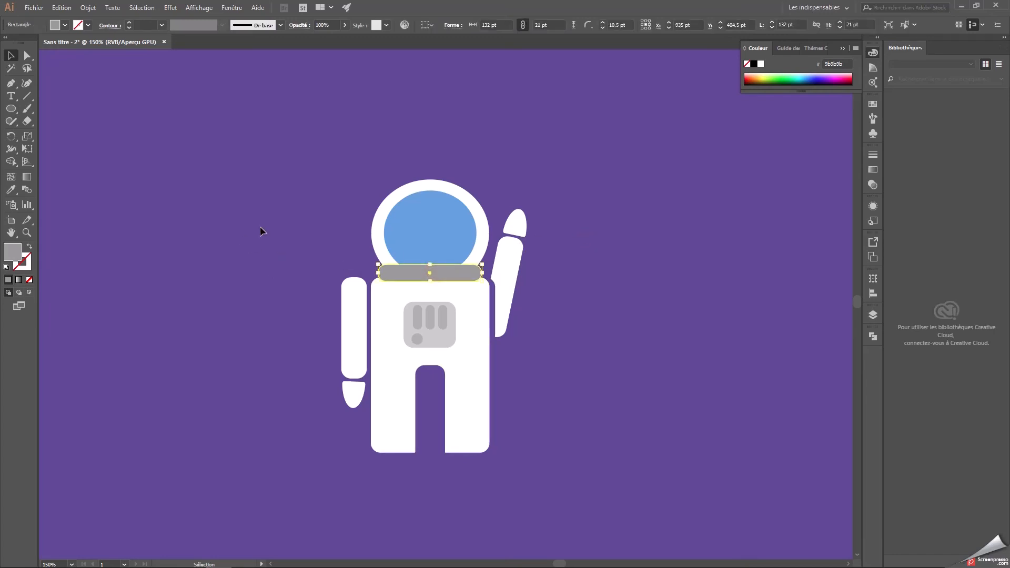
click(466, 252)
double_click(12, 251)
mouse_move(392, 257)
mouse_down()
mouse_move(349, 280)
mouse_move(363, 301)
mouse_up()
click(604, 223)
click(436, 274)
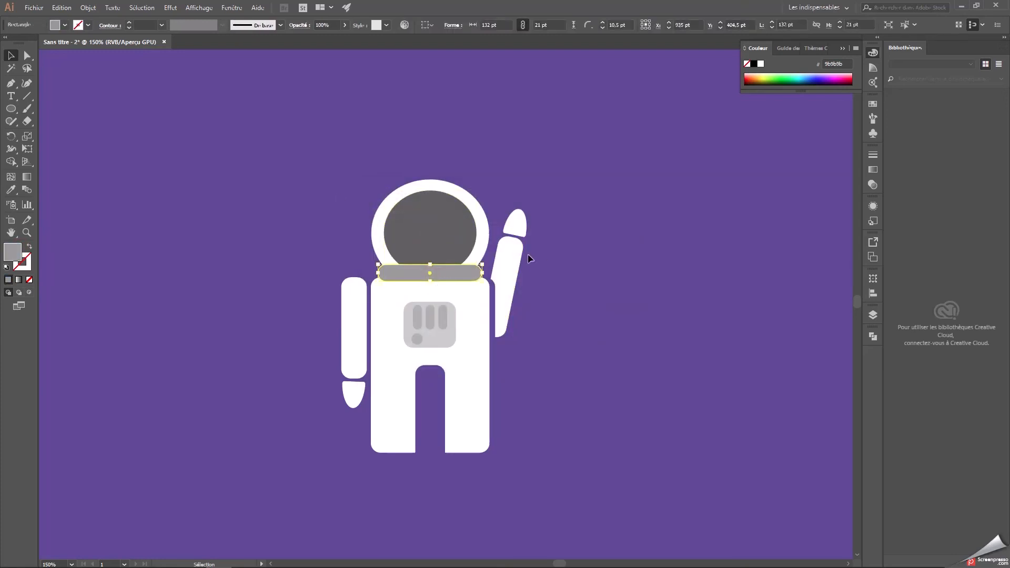
click(140, 261)
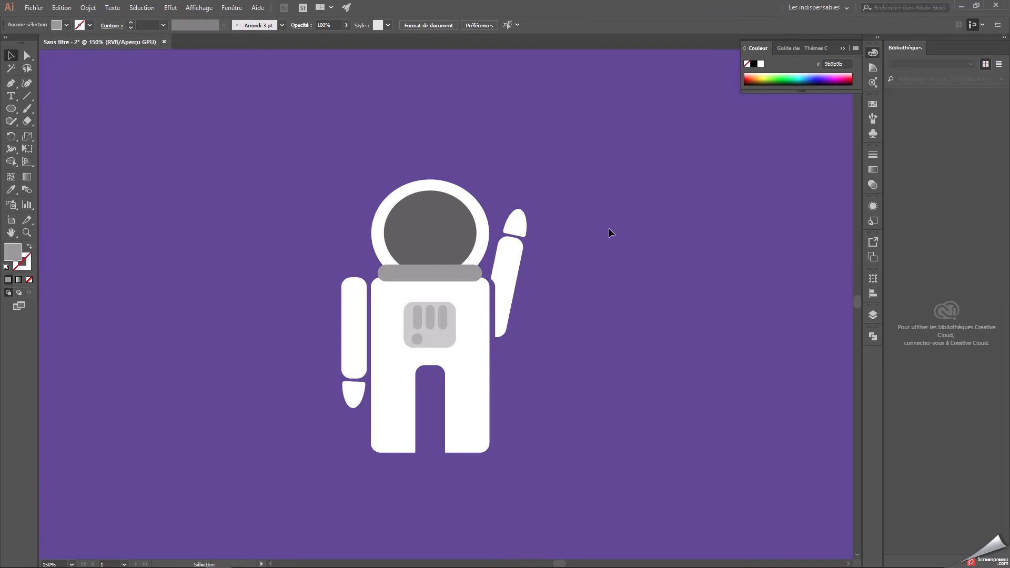
Make two copies of the visor ellipse beside the astronaut, the second overlapping the first with a slight down-right offset.
click(458, 228)
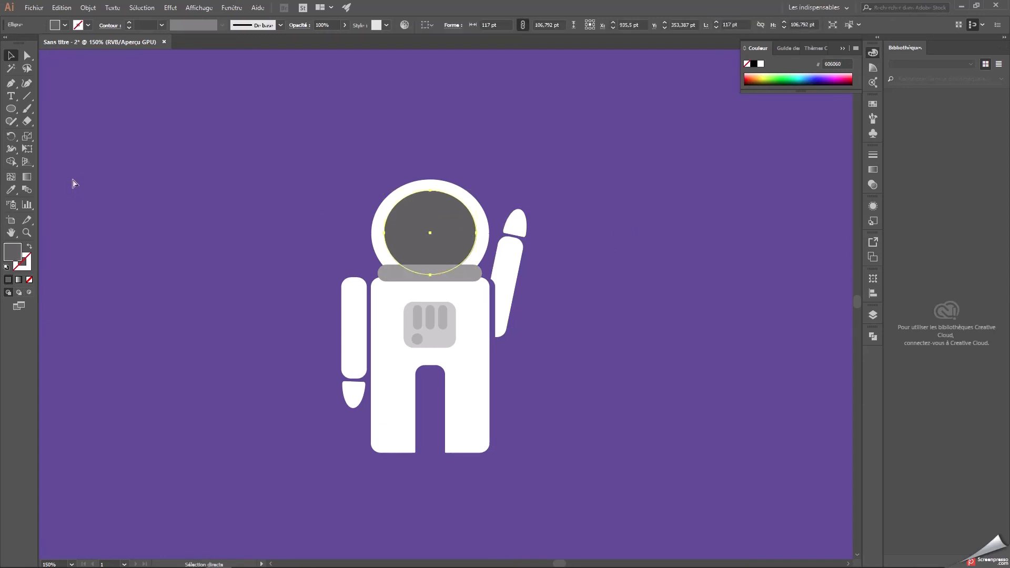
key(ctrl+c)
key(ctrl+v)
drag(417, 306, 184, 210)
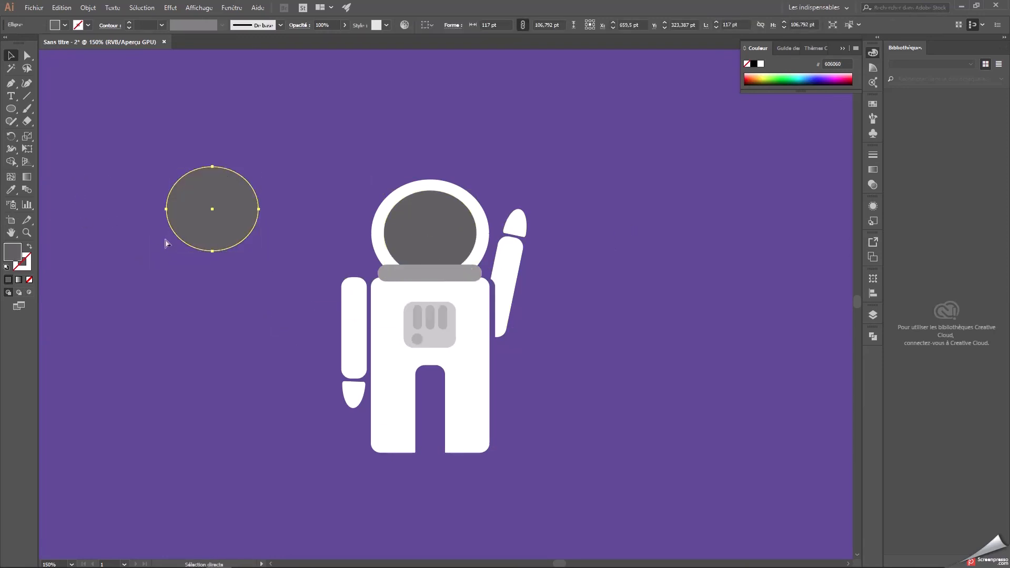
key(ctrl+v)
drag(468, 314, 239, 223)
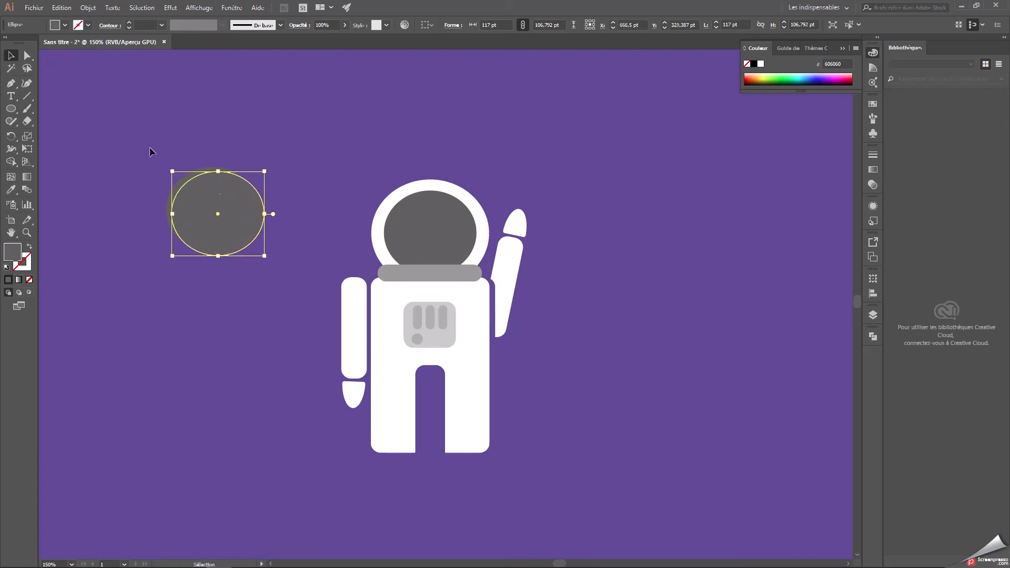
click(873, 315)
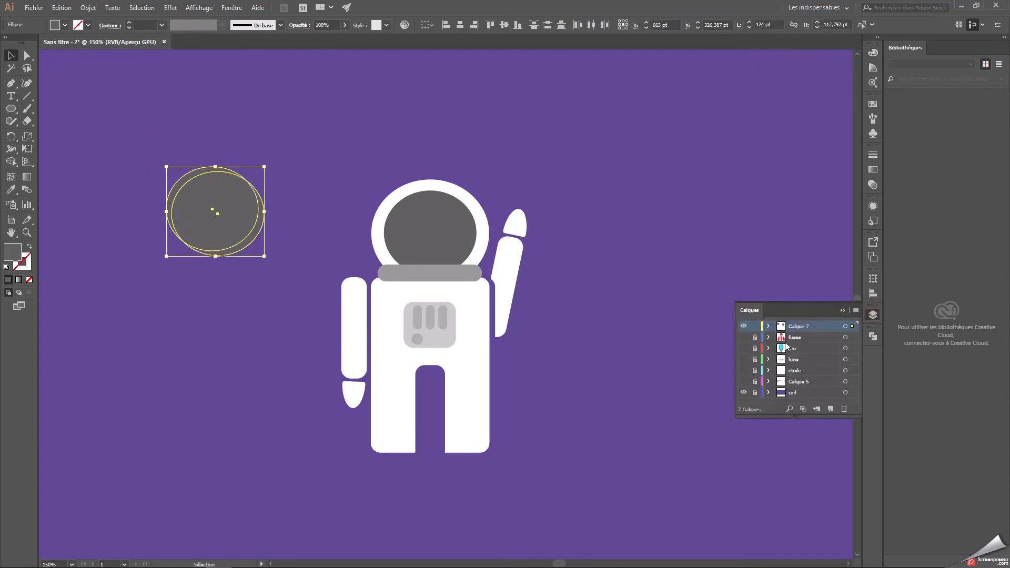
click(744, 339)
click(744, 338)
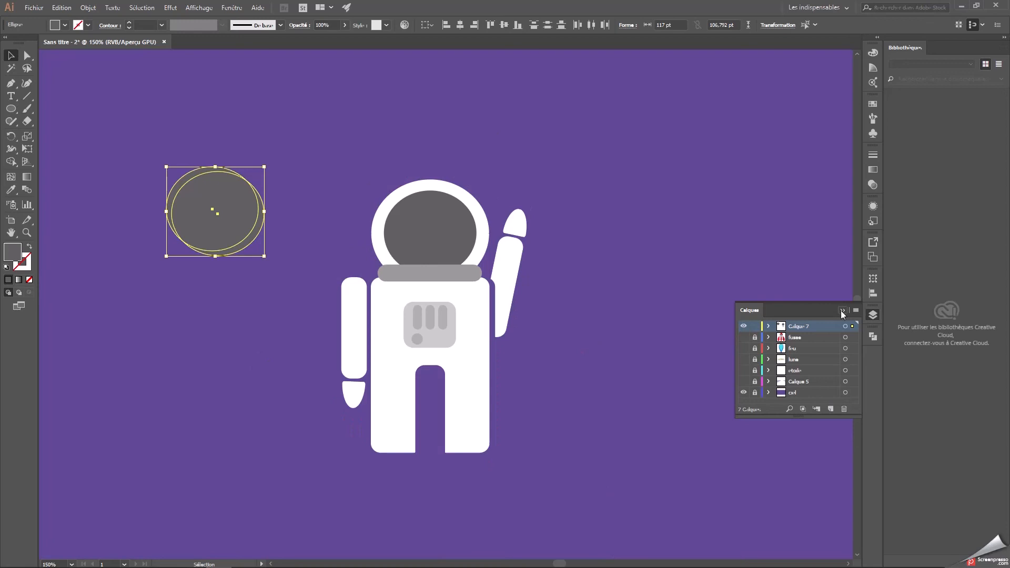
click(842, 312)
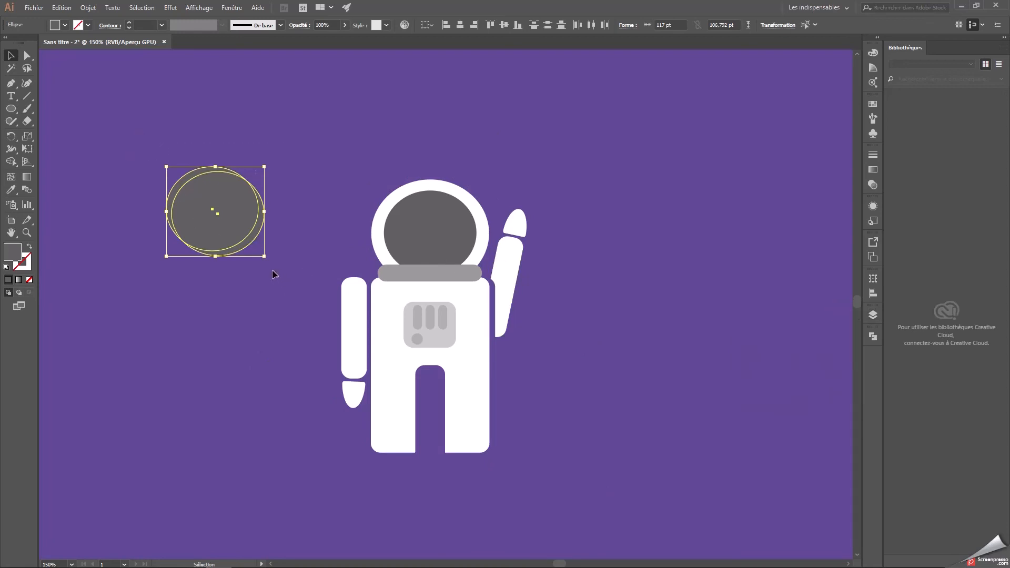
Subtract the front ellipse copy from the back one and fill the remaining crescent with light grey bcbcbc.
click(874, 337)
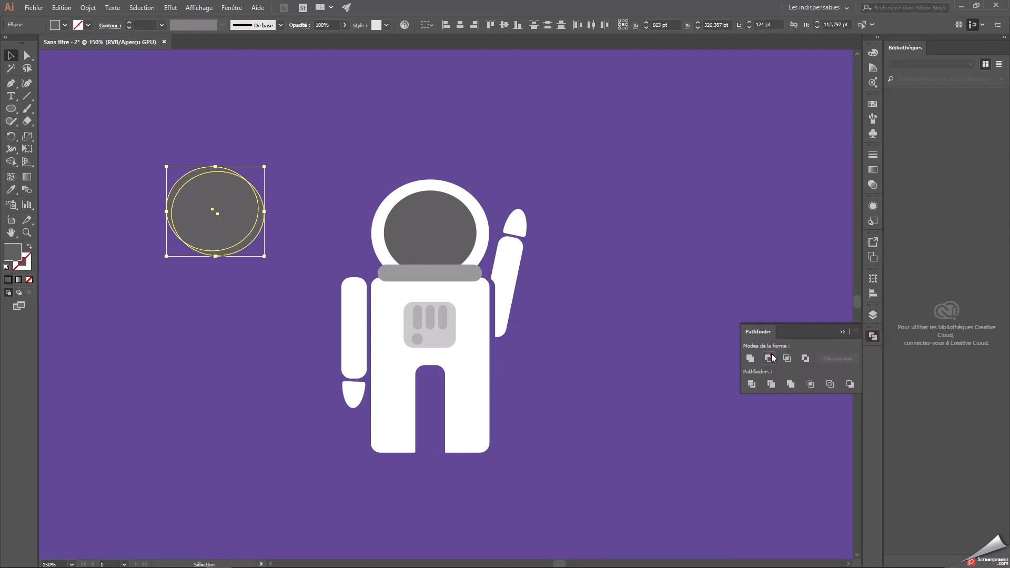
click(769, 358)
double_click(12, 252)
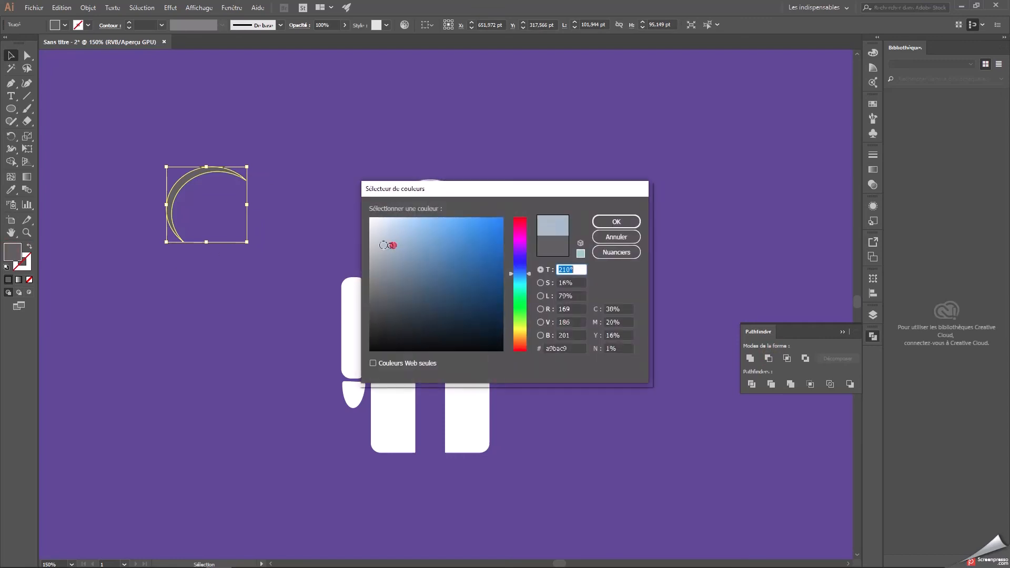
click(609, 221)
Place the light grey crescent along the upper-left inner edge of the visor as a reflection.
drag(187, 181, 405, 203)
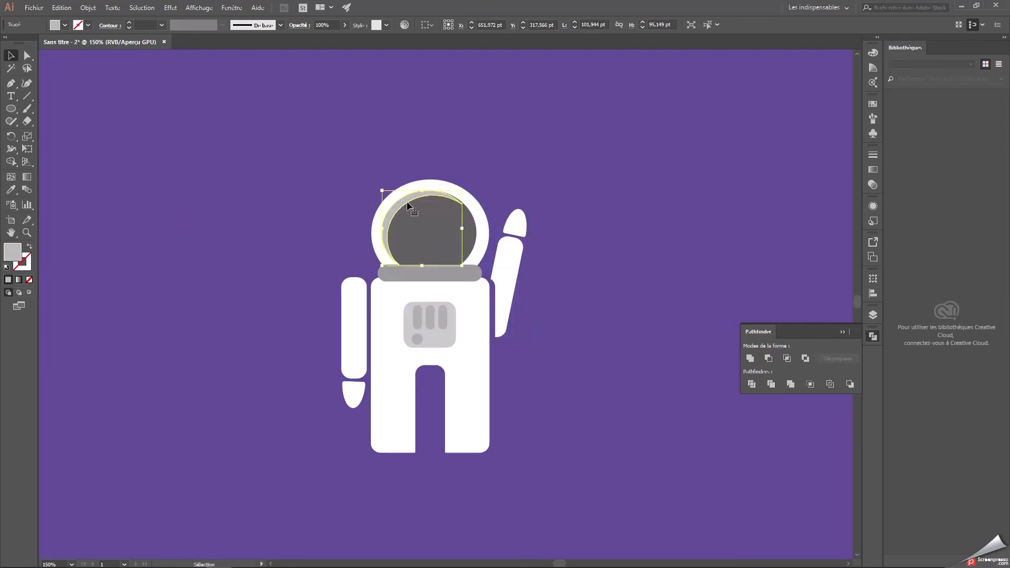
click(595, 149)
click(430, 194)
click(557, 173)
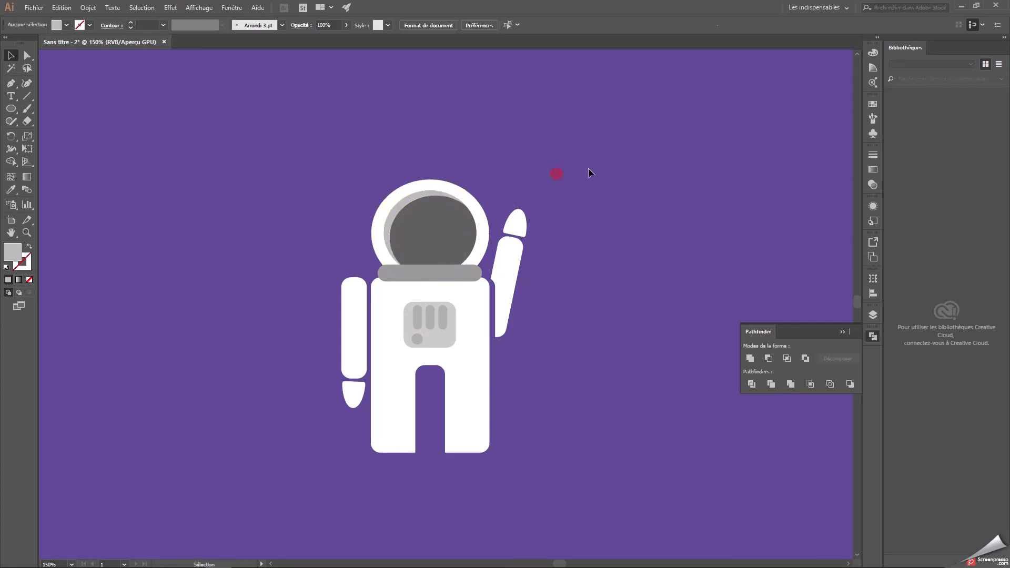
Draw a small horizontal ellipse filled with light grey bcbcbc in the upper part of the visor as a highlight.
double_click(15, 251)
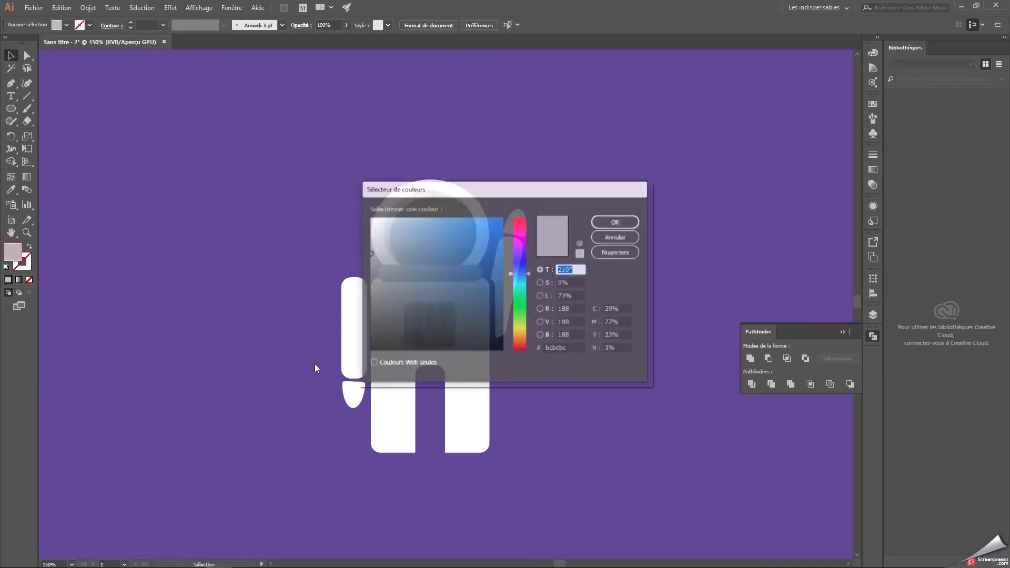
click(616, 221)
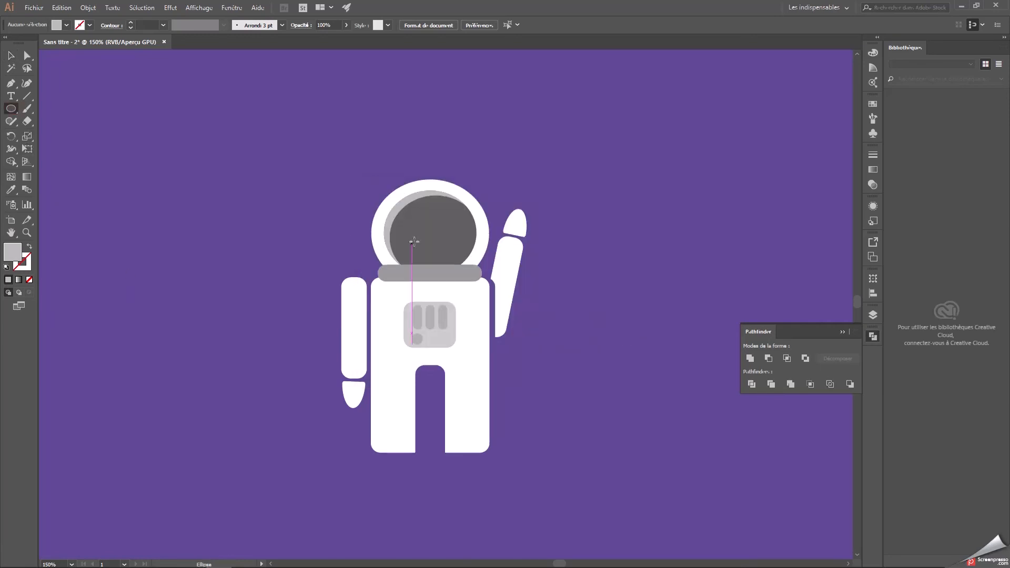
mouse_move(418, 205)
mouse_down()
mouse_move(468, 227)
mouse_move(500, 221)
mouse_move(465, 236)
mouse_move(436, 209)
mouse_up()
click(11, 55)
click(580, 171)
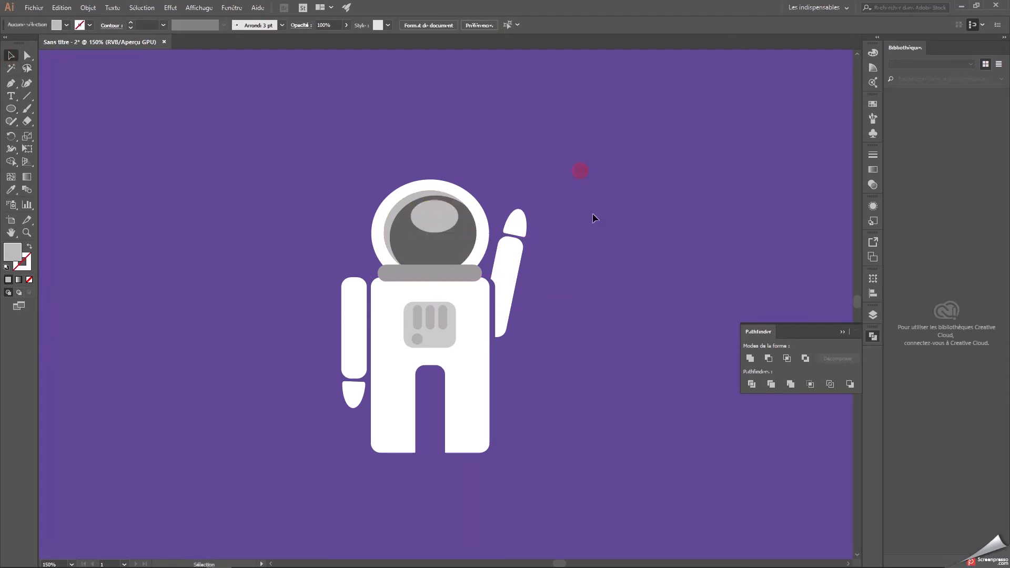
Set the opacity of the visor's highlight ellipse and crescent to 60%.
click(435, 216)
shift+click(403, 203)
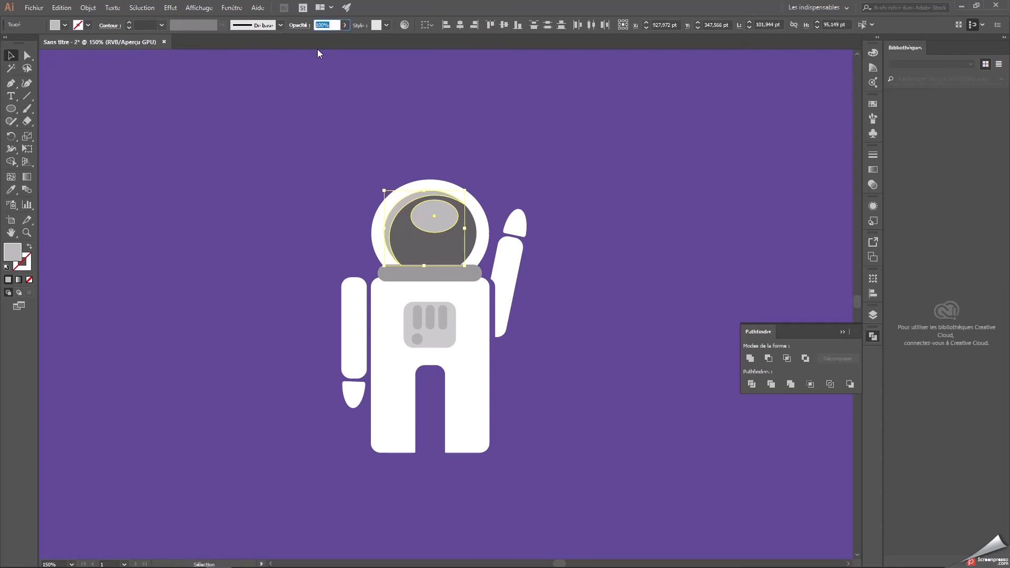
click(354, 173)
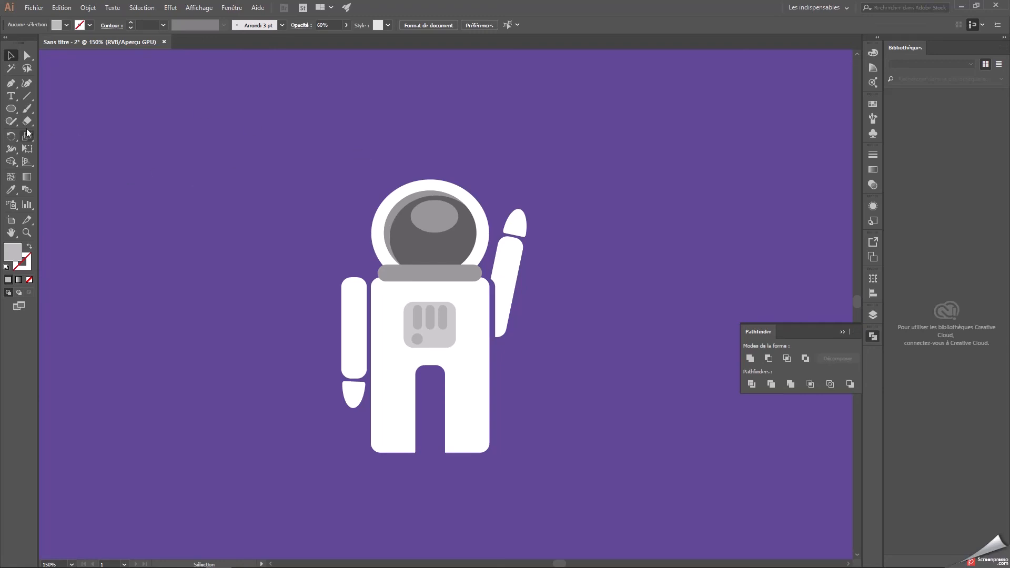
Draw a smaller light grey ellipse inside the upper part of the visor's highlight.
click(12, 109)
drag(425, 207, 450, 217)
key(v)
click(230, 171)
Try to trim the lowered arm by subtracting an offset copy from it and placing the result back beside the torso.
key(ctrl+minus)
key(ctrl+minus)
key(ctrl+minus)
key(ctrl+1)
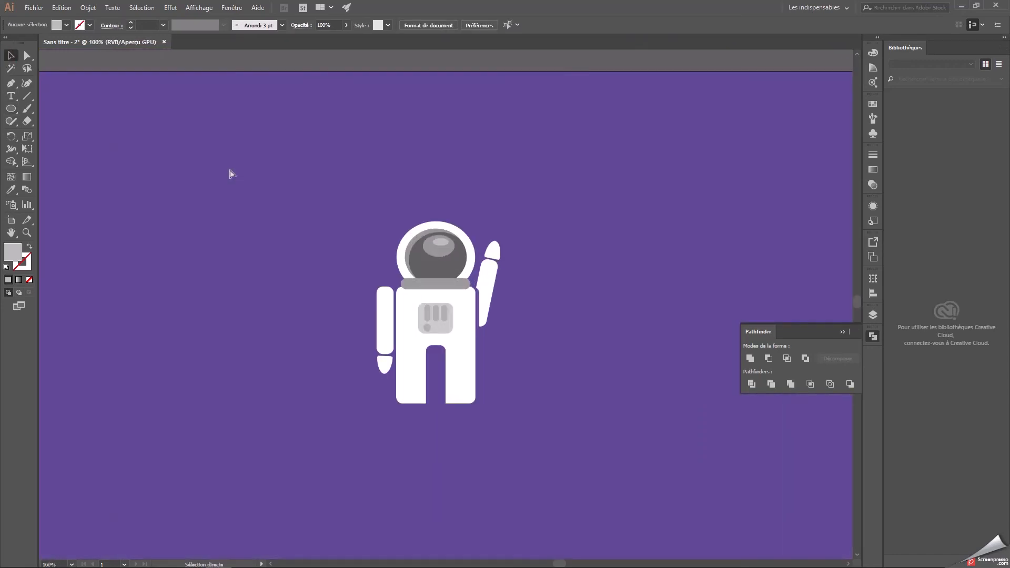
click(353, 307)
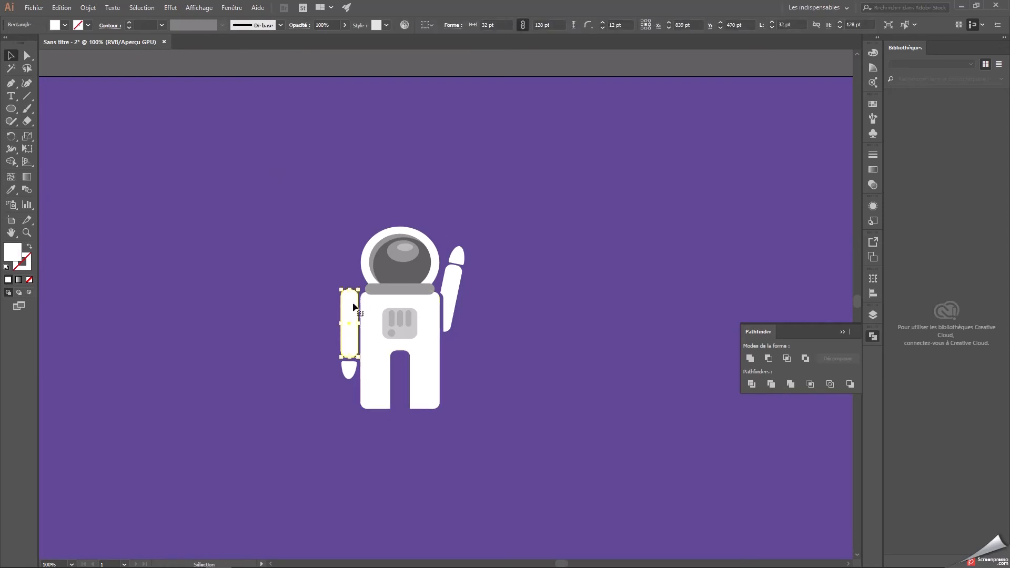
drag(355, 314, 296, 304)
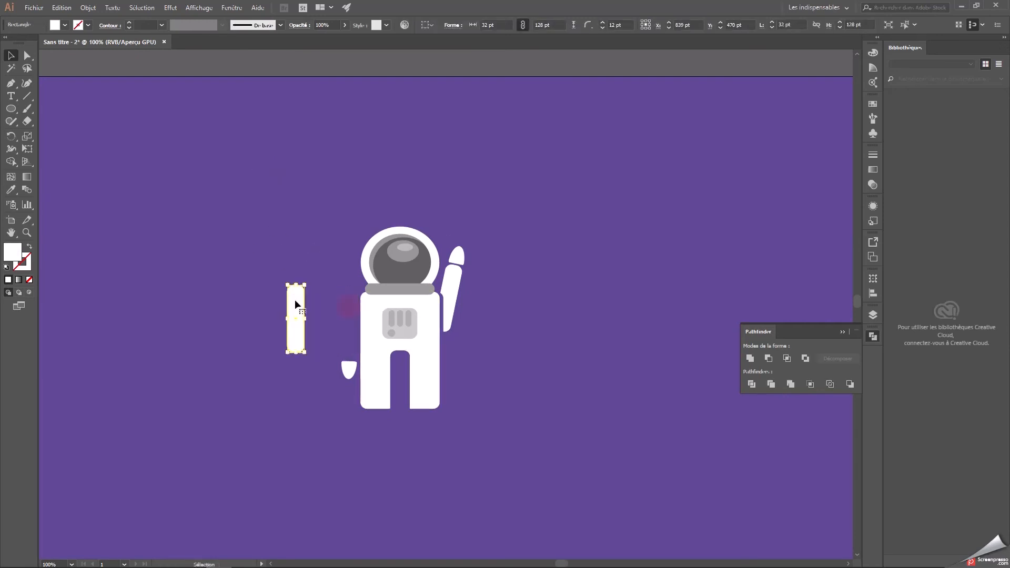
click(259, 343)
drag(451, 311, 315, 332)
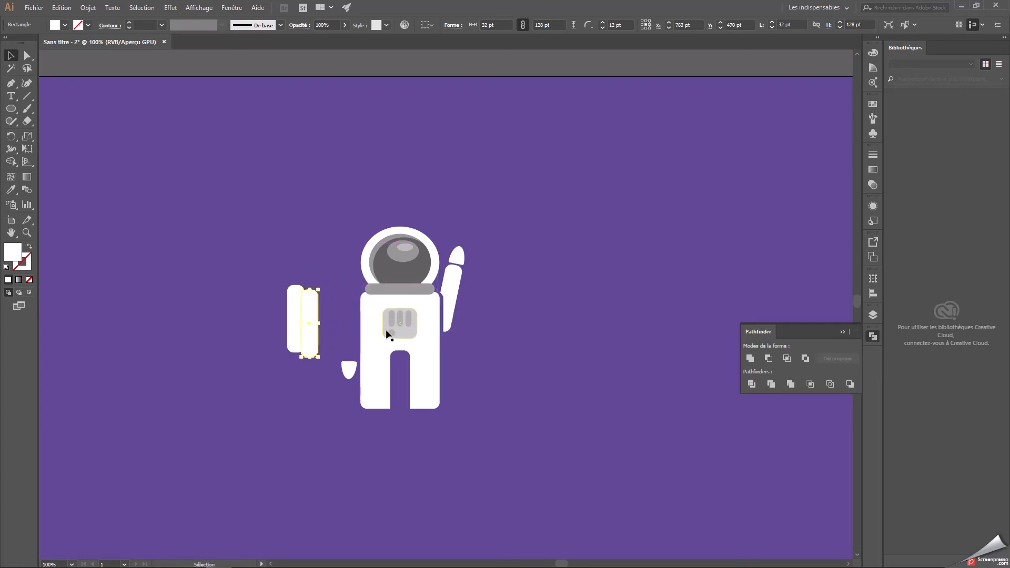
shift+click(295, 321)
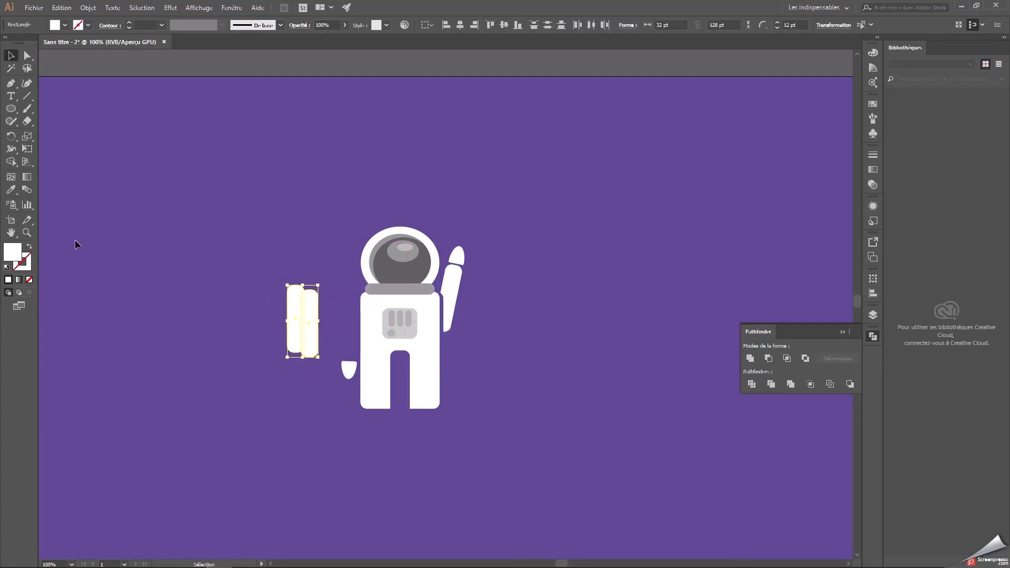
click(769, 359)
click(597, 340)
drag(300, 316, 352, 321)
click(559, 311)
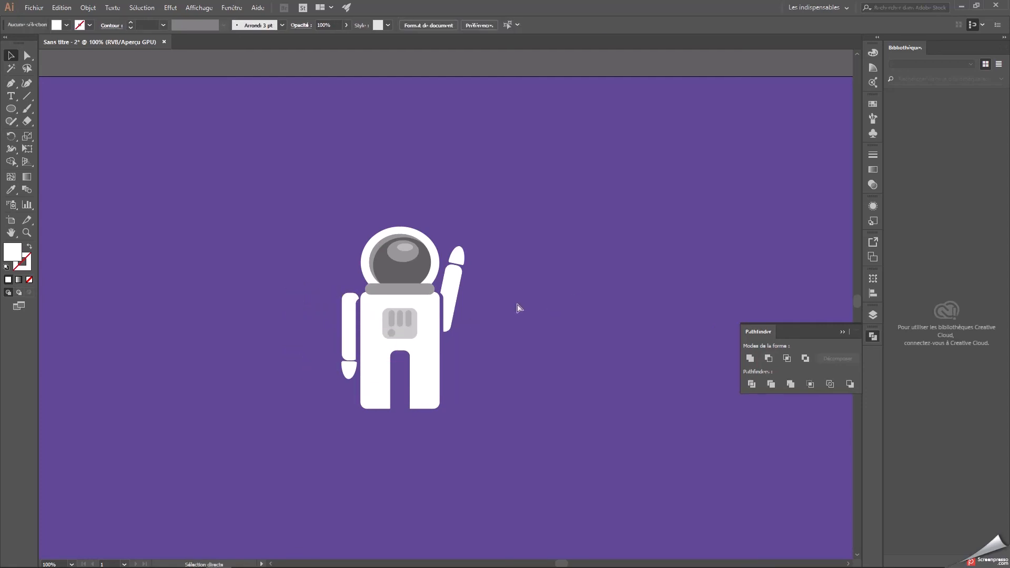
Undo the arm trim and try the subtraction again with a differently placed shape.
key(ctrl+z)
key(ctrl+z)
key(ctrl+z)
click(316, 255)
drag(311, 316, 353, 316)
click(769, 358)
click(583, 305)
click(601, 314)
Undo the second trimming attempt and restore the lowered arm to its original place beside the torso.
key(ctrl+z)
key(ctrl+z)
key(ctrl+z)
key(ctrl+z)
key(ctrl+z)
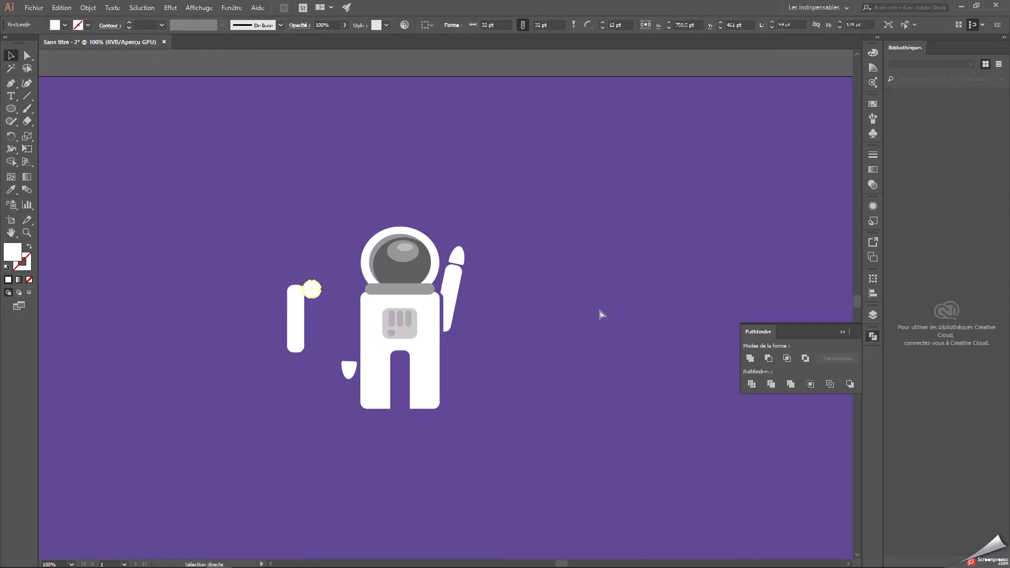
key(ctrl+shift+z)
key(ctrl+shift+z)
key(ctrl+shift+z)
key(ctrl+shift+z)
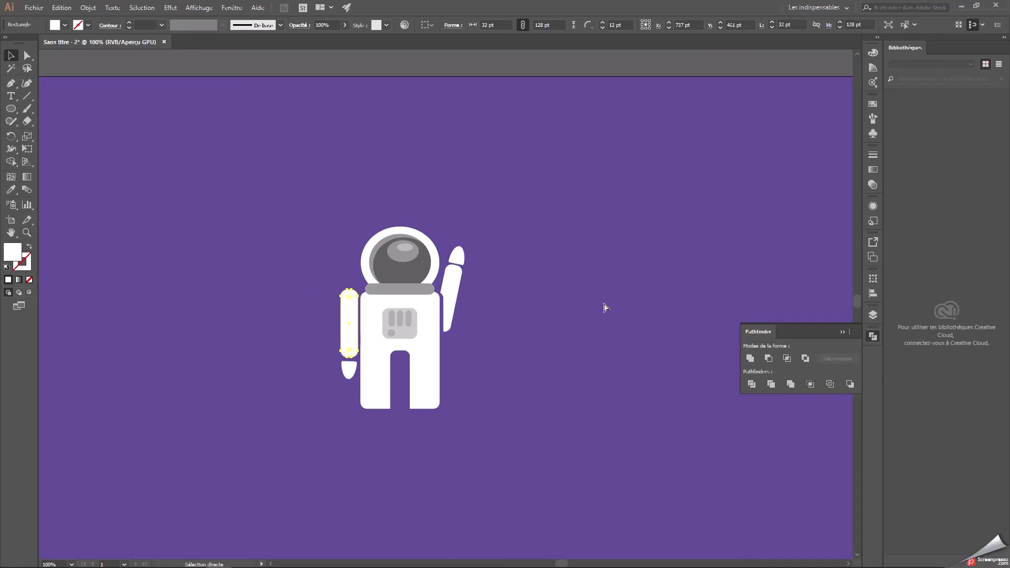
Shorten the lowered arm from its upper end to a height of 119 pt.
click(605, 305)
click(351, 300)
drag(350, 290, 351, 295)
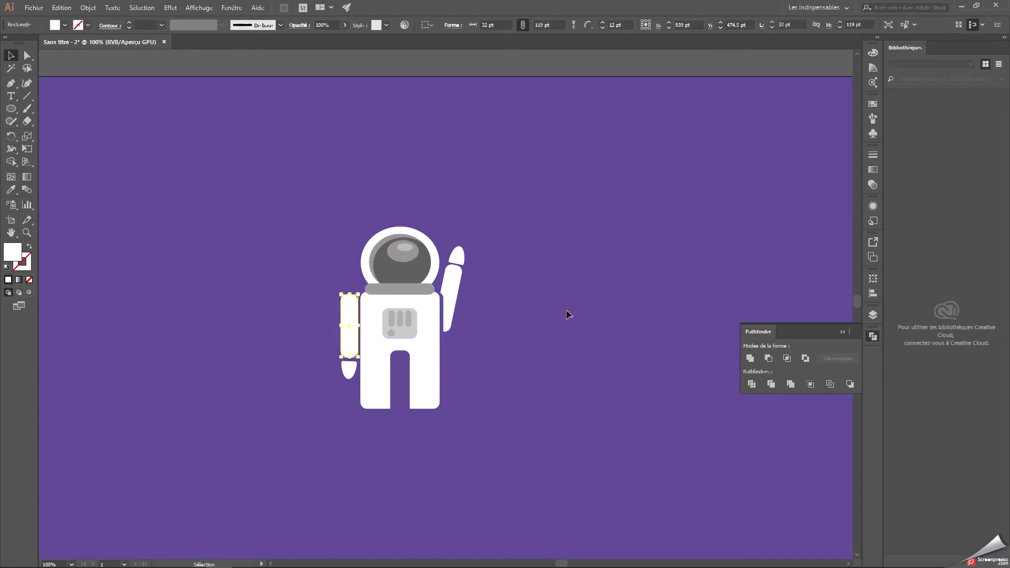
click(566, 315)
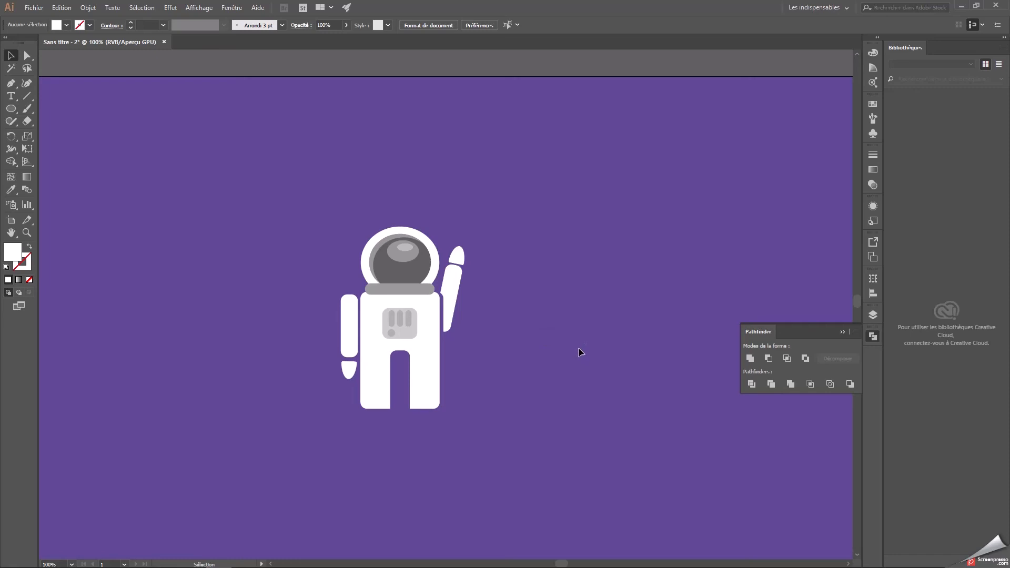
Try to lower the arched top of the gap between the astronaut's legs by moving its anchor points down.
click(400, 349)
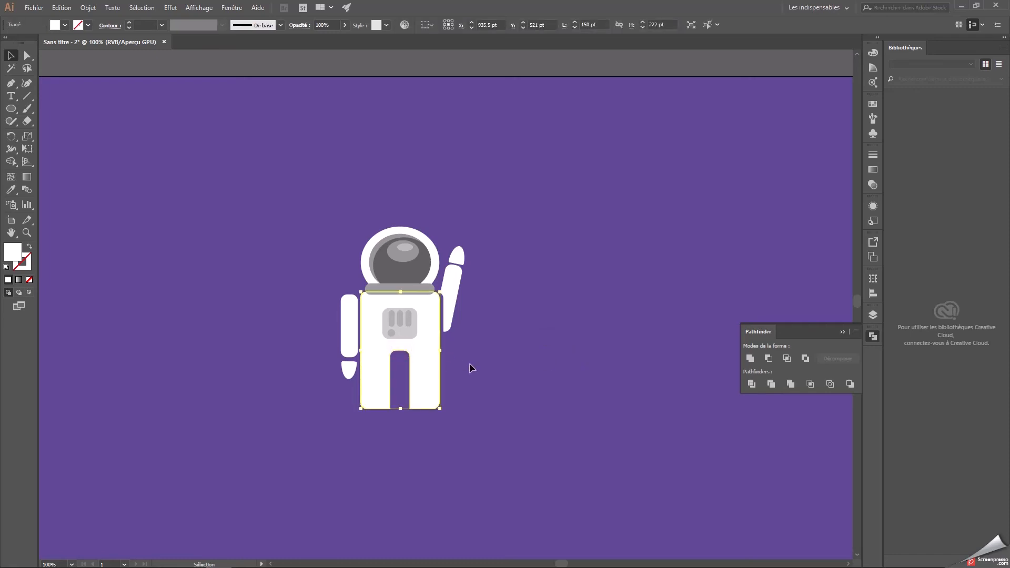
key(ctrl+plus)
key(ctrl+plus)
drag(665, 369, 643, 361)
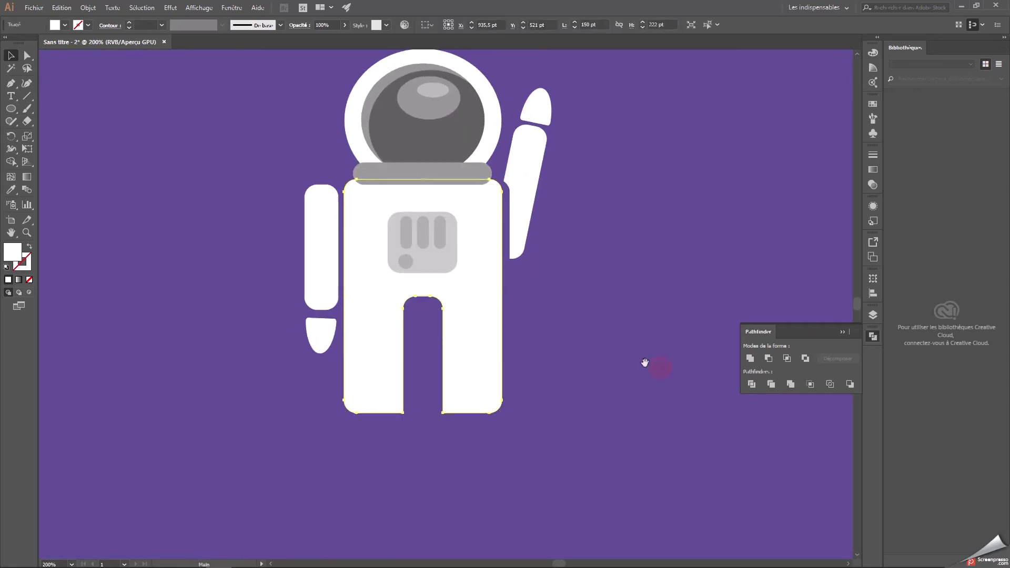
click(27, 55)
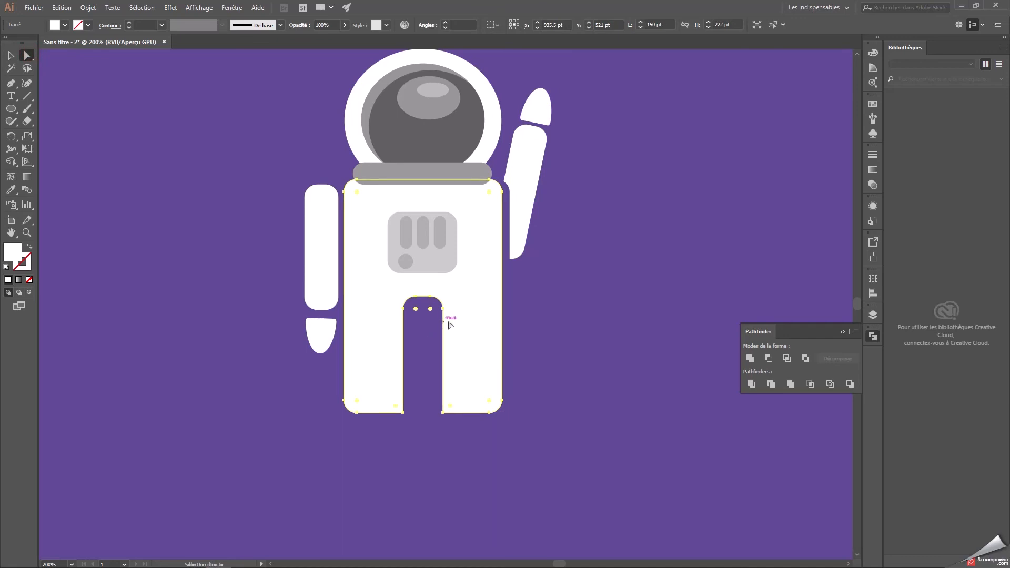
drag(395, 284, 425, 306)
key(ctrl+z)
shift+click(416, 296)
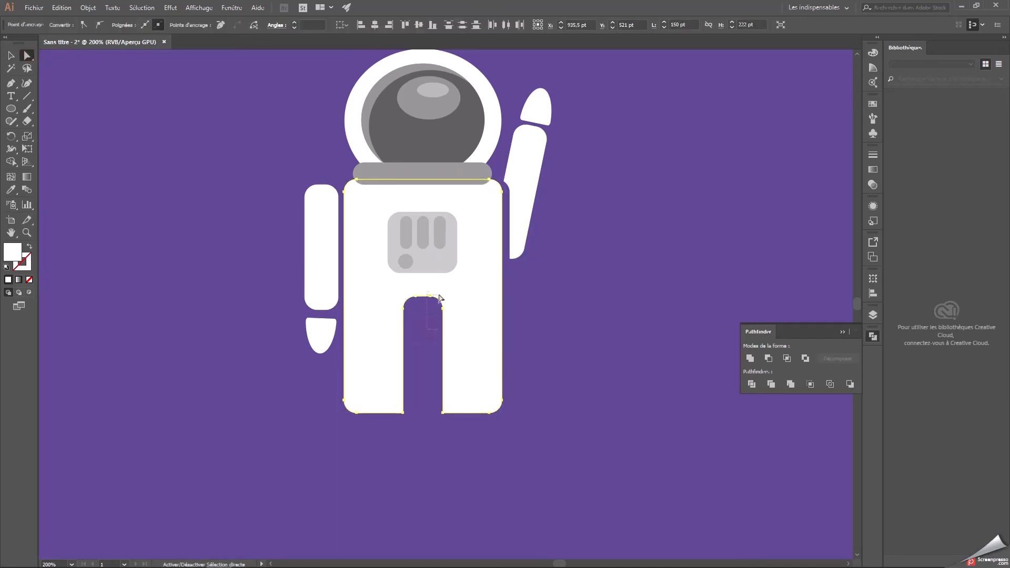
mouse_move(423, 296)
mouse_down()
mouse_move(425, 321)
mouse_move(396, 292)
mouse_move(453, 290)
mouse_move(424, 305)
mouse_move(422, 330)
mouse_up()
key(ctrl+z)
click(614, 321)
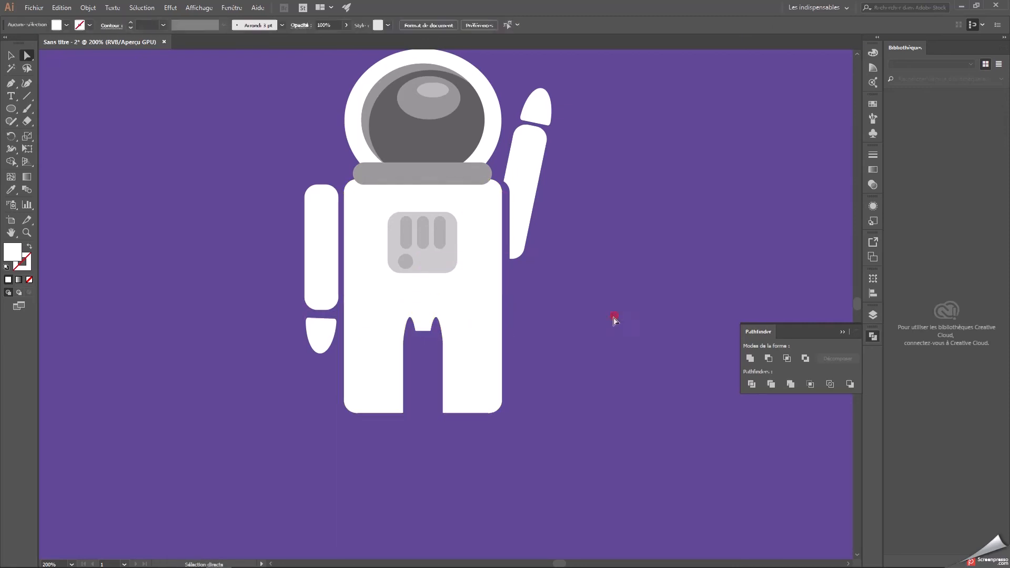
key(ctrl+z)
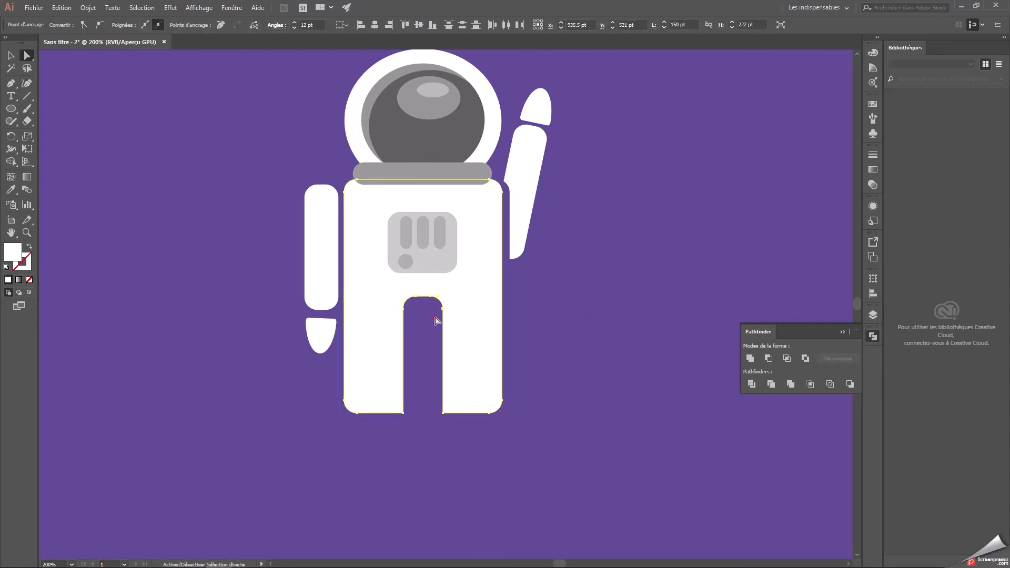
Try again to lower the arch between the legs by shifting its top segment, and undo the change.
click(416, 296)
click(430, 297)
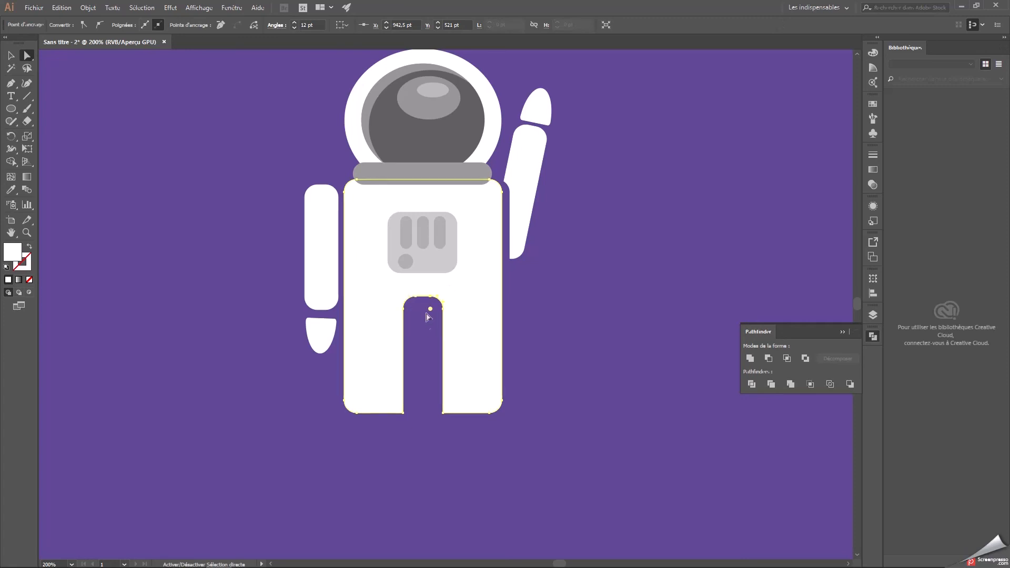
click(422, 298)
drag(424, 298, 427, 321)
click(590, 320)
key(ctrl+z)
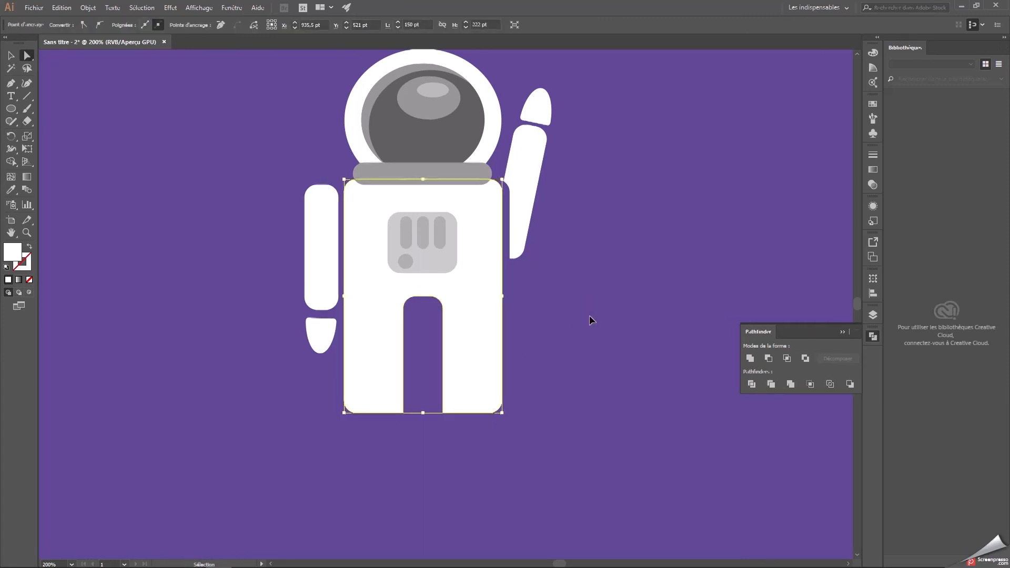
key(ctrl+minus)
click(565, 356)
click(11, 55)
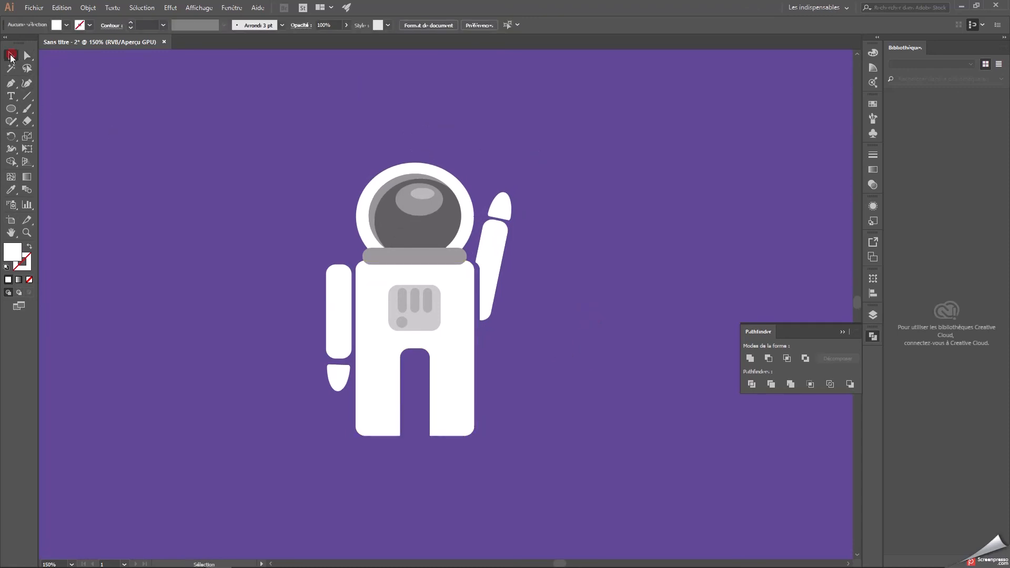
Copy the raised hand, turn it flat side down, and place it as a foot beneath the left leg.
click(504, 200)
key(ctrl+c)
key(ctrl+v)
drag(451, 300, 395, 446)
drag(381, 455, 387, 449)
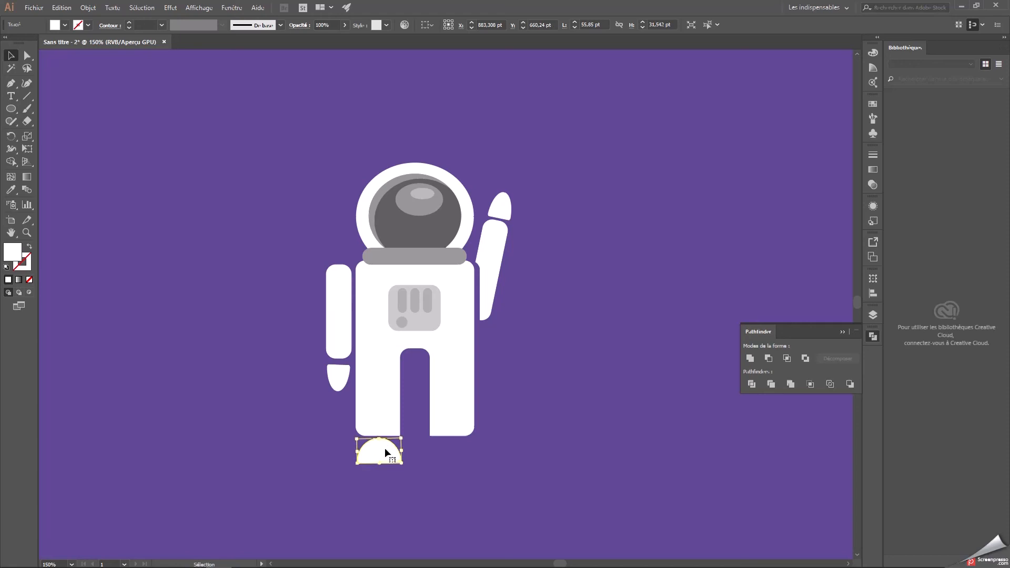
click(451, 461)
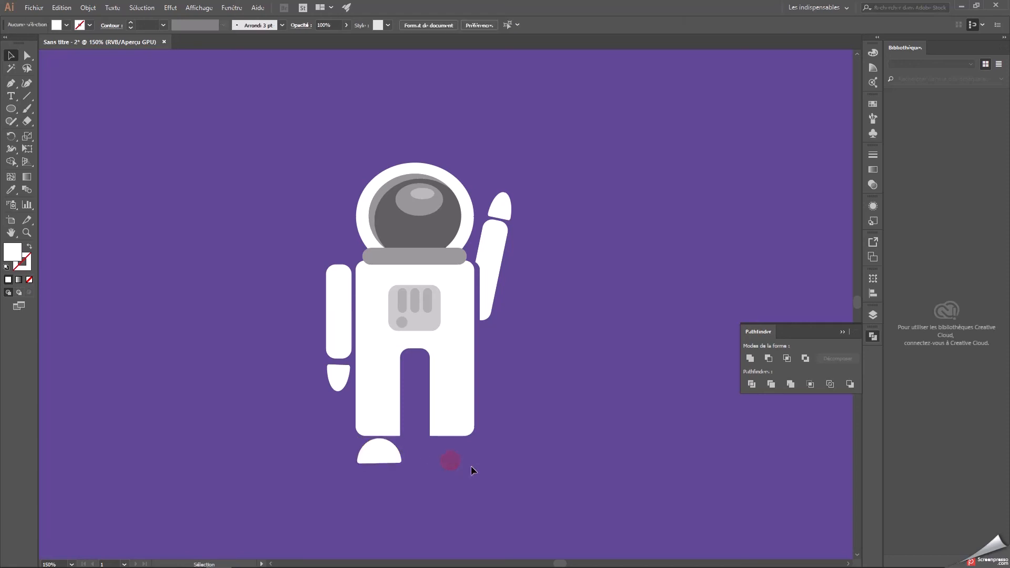
Fine-tune the foot's placement so that it sits just beneath the left leg, nudging it slightly upward.
click(383, 453)
drag(405, 434, 445, 164)
click(428, 467)
key(ctrl+plus)
click(368, 403)
drag(414, 372, 416, 369)
click(448, 416)
click(345, 421)
click(416, 371)
click(379, 395)
click(451, 422)
click(386, 406)
key(Up)
click(498, 433)
Duplicate the foot and place the copy beneath the right leg, level with the first.
click(390, 407)
key(ctrl+c)
key(ctrl+v)
drag(584, 416, 536, 398)
click(643, 390)
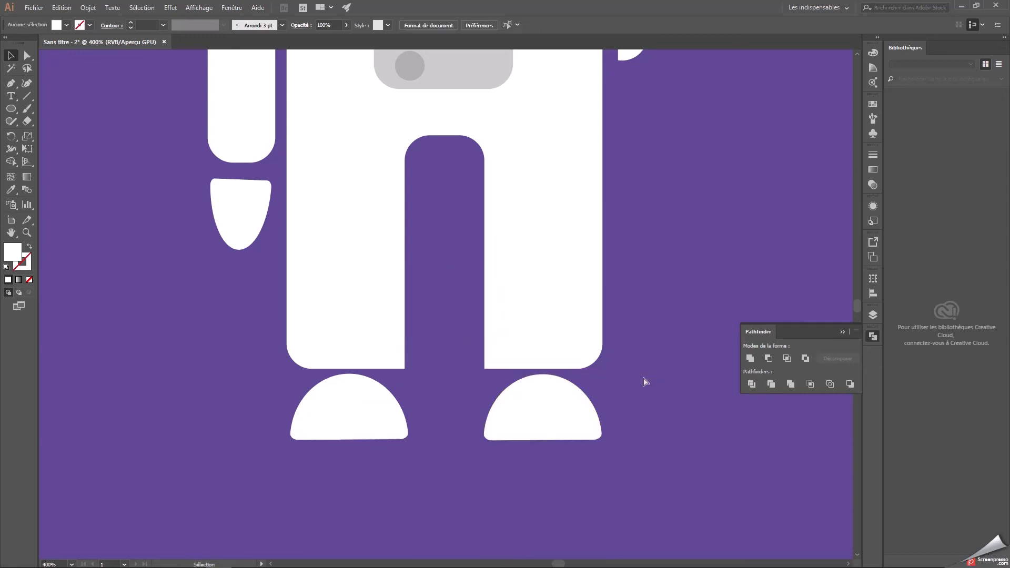
Draw a white rounded rectangle over the top of the gap between the legs and unite it with the body.
key(ctrl+minus)
key(ctrl+minus)
key(ctrl+minus)
key(ctrl+plus)
key(ctrl+minus)
click(474, 351)
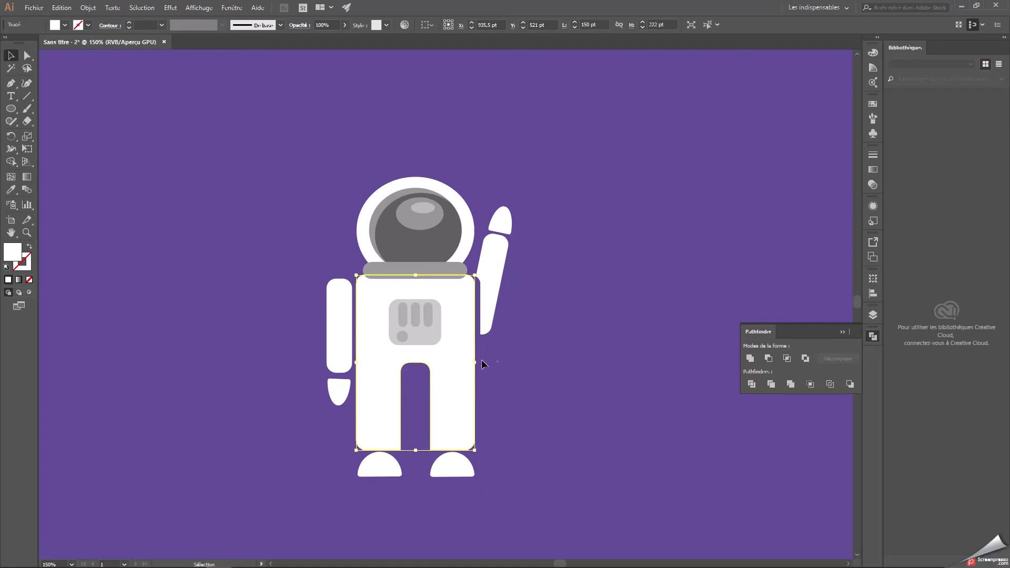
drag(11, 109, 55, 121)
drag(436, 392, 397, 354)
key(v)
shift+click(456, 361)
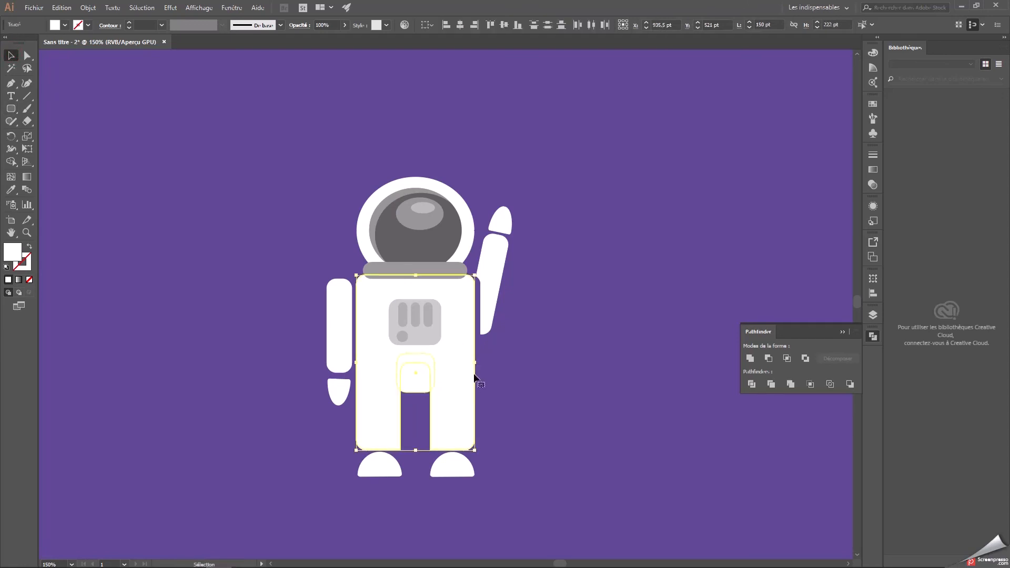
click(747, 359)
Send the united body behind the chest panel and the grey collar.
right_click(394, 354)
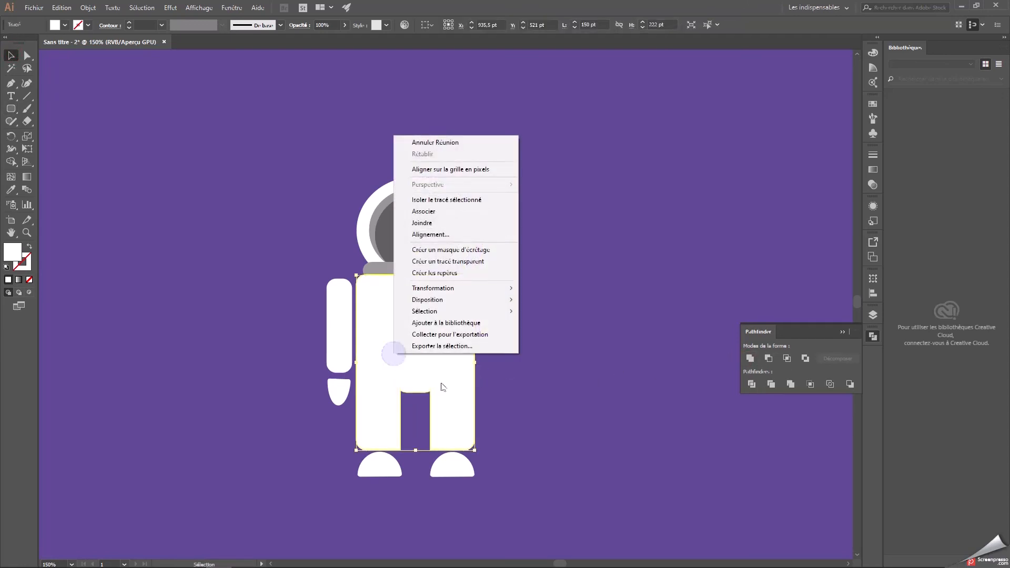
mouse_move(434, 301)
click(542, 340)
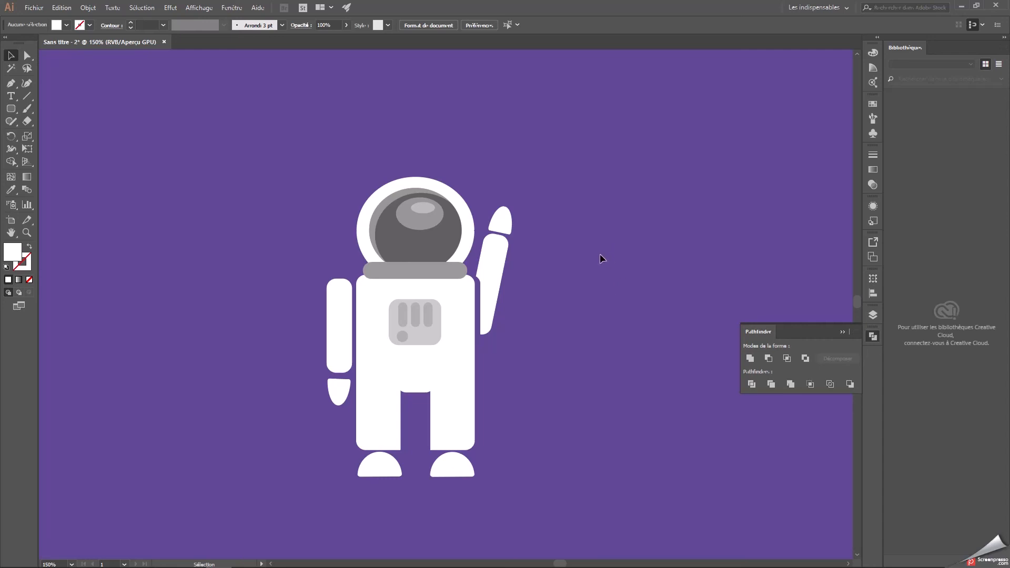
Draw a rounded rectangle about 22 by 54 pt on the helmet's left side, filled with the visor's dark grey.
click(11, 108)
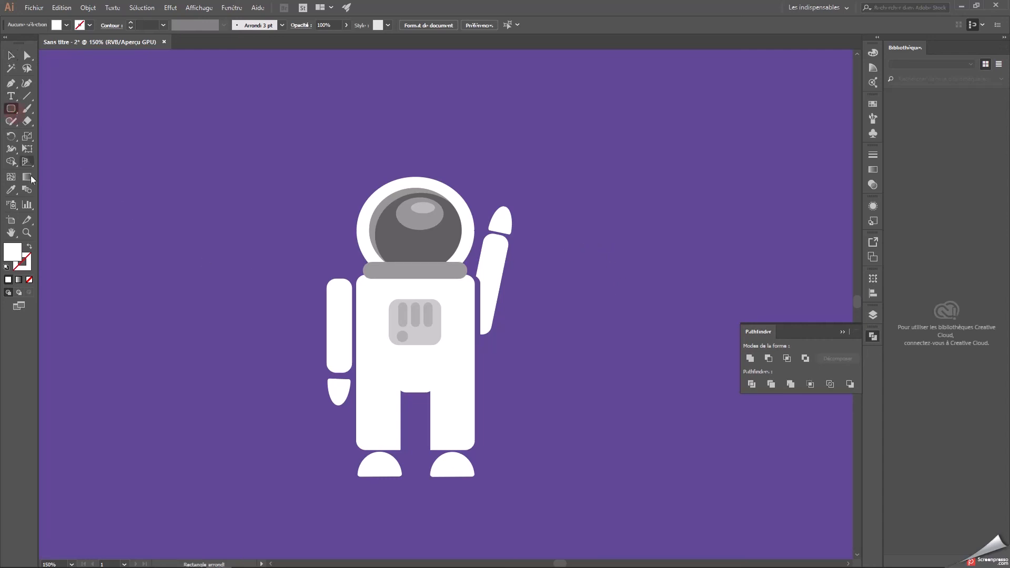
click(10, 190)
click(390, 236)
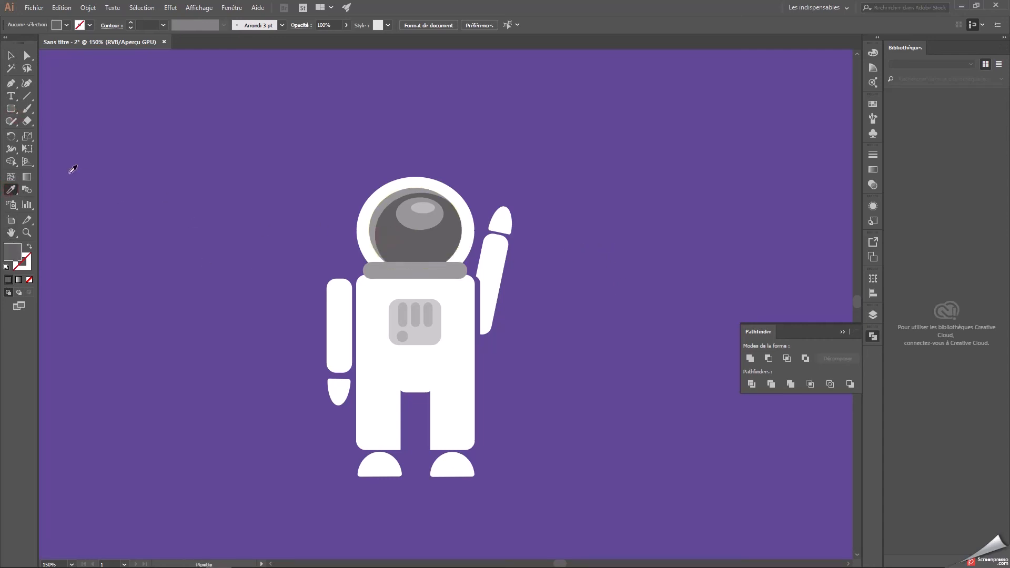
click(12, 109)
mouse_move(352, 206)
mouse_down()
mouse_move(370, 249)
mouse_move(356, 222)
mouse_up()
click(11, 59)
click(356, 254)
Duplicate the dark grey earpiece and place the copy on the opposite side of the helmet.
click(358, 239)
key(ctrl+c)
key(ctrl+v)
drag(444, 299, 469, 218)
click(561, 209)
Centre both earpieces on the helmet and send them behind it.
click(480, 219)
shift+click(349, 221)
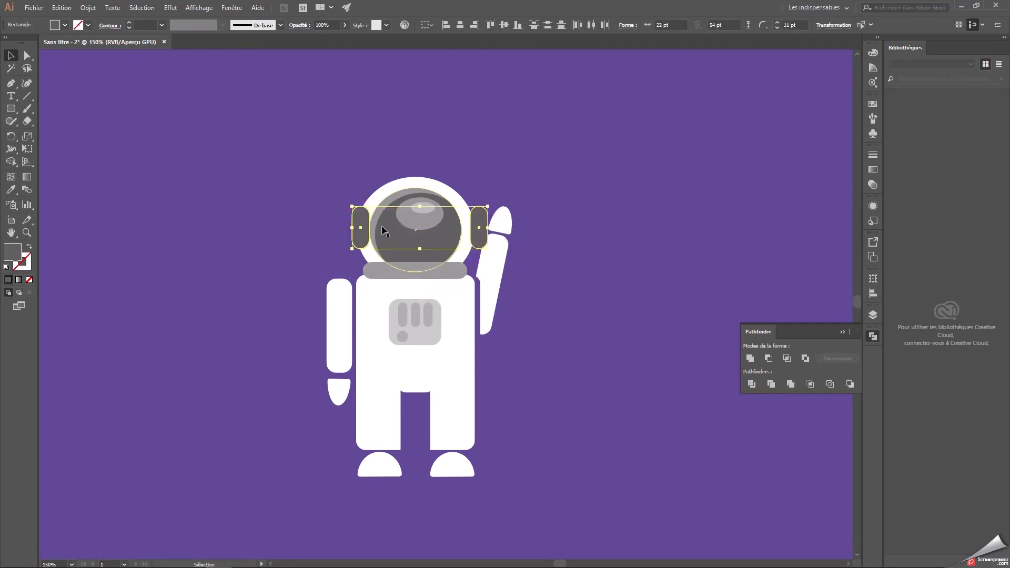
right_click(358, 219)
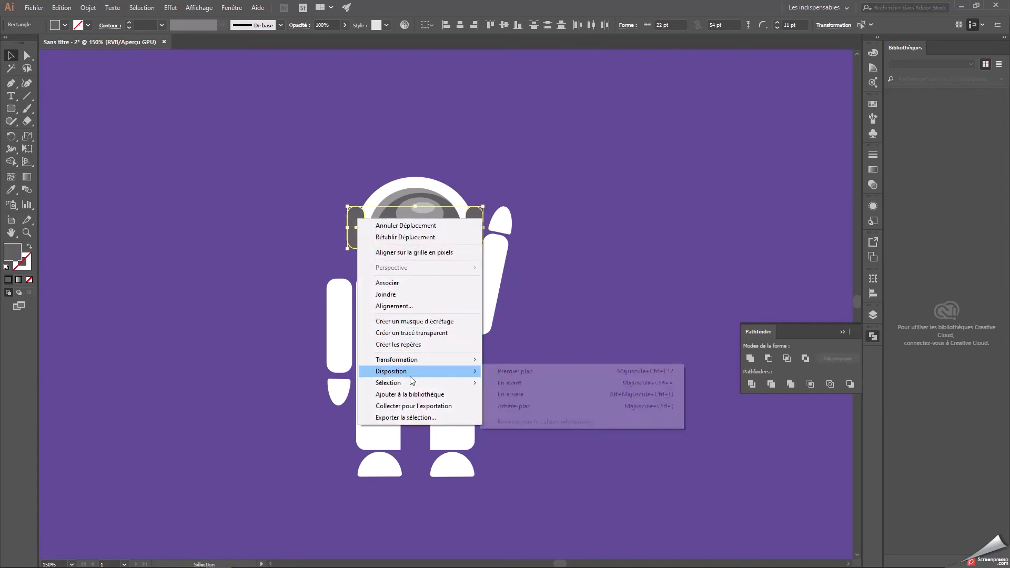
click(525, 393)
click(564, 314)
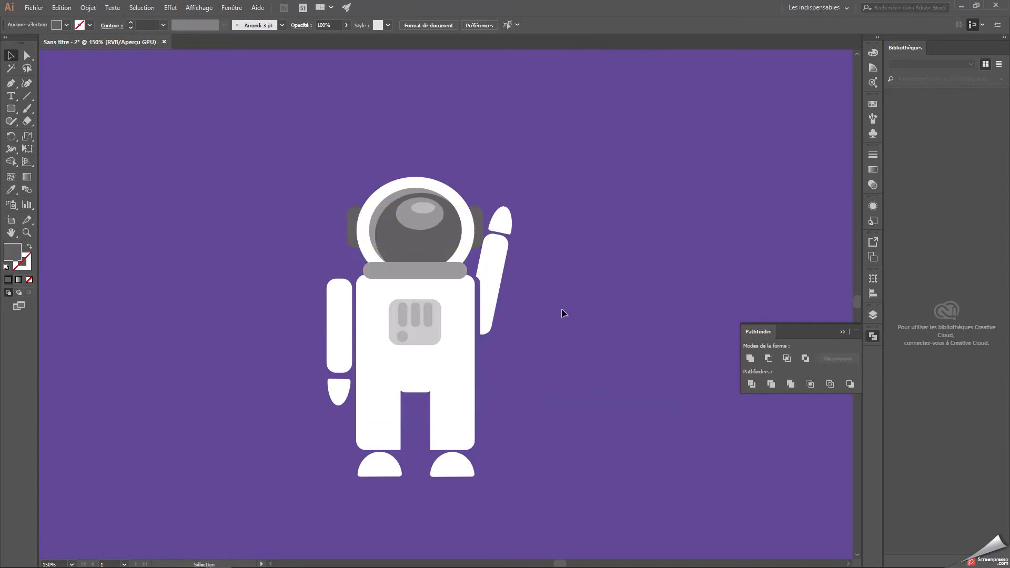
Copy the left earpiece and set the duplicate aside in the empty sky left of the astronaut.
click(354, 221)
key(ctrl+c)
key(ctrl+v)
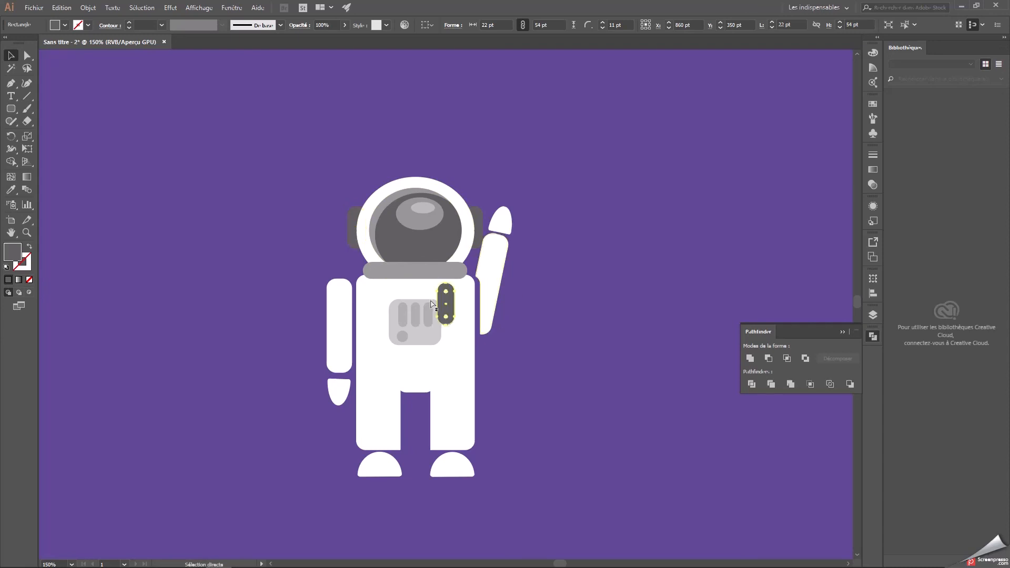
drag(444, 291, 243, 247)
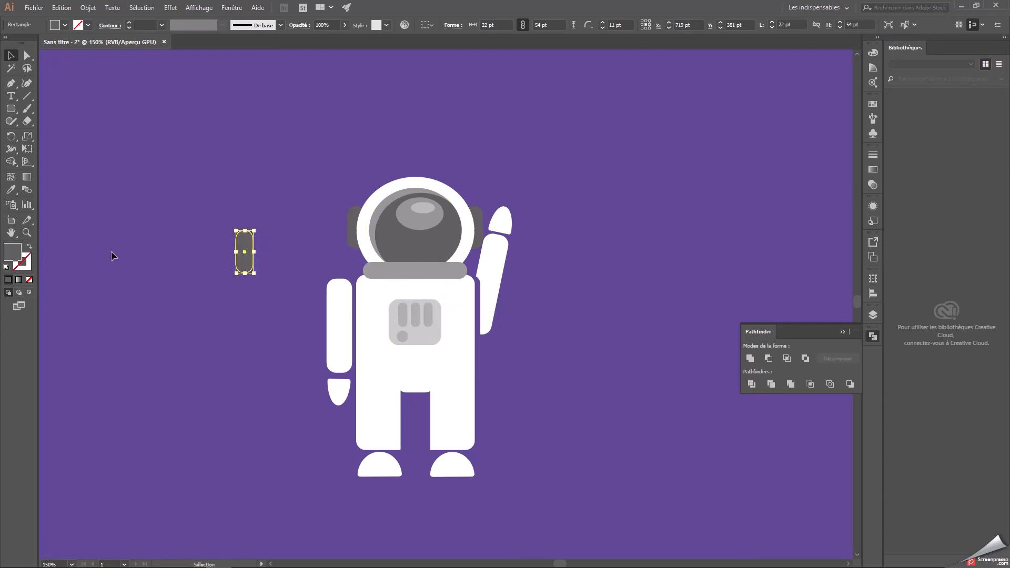
Adjust the earpieces beside the helmet, nudging the left one inward so both protrude evenly.
click(478, 229)
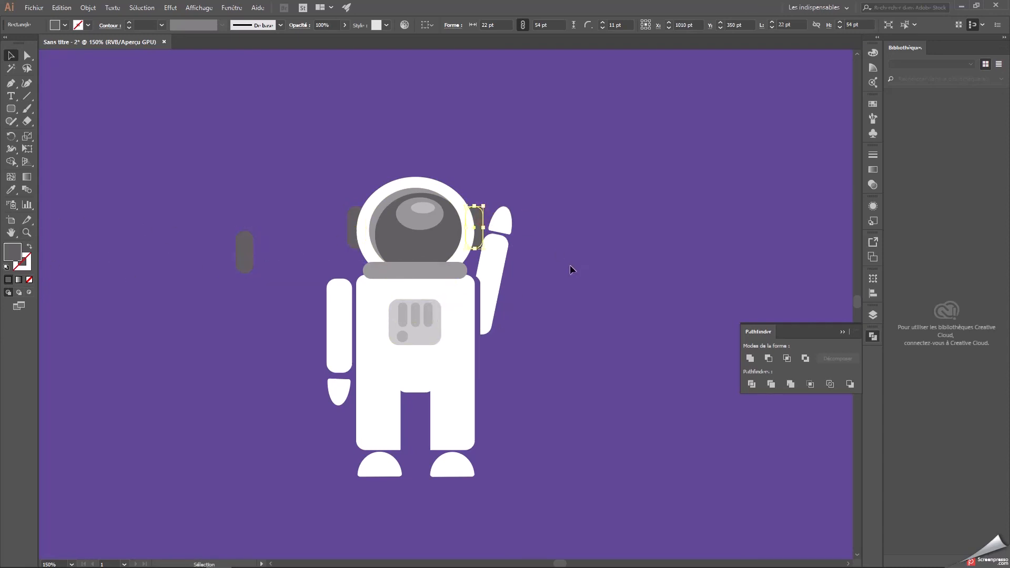
click(565, 264)
click(352, 226)
click(480, 235)
click(542, 301)
click(364, 228)
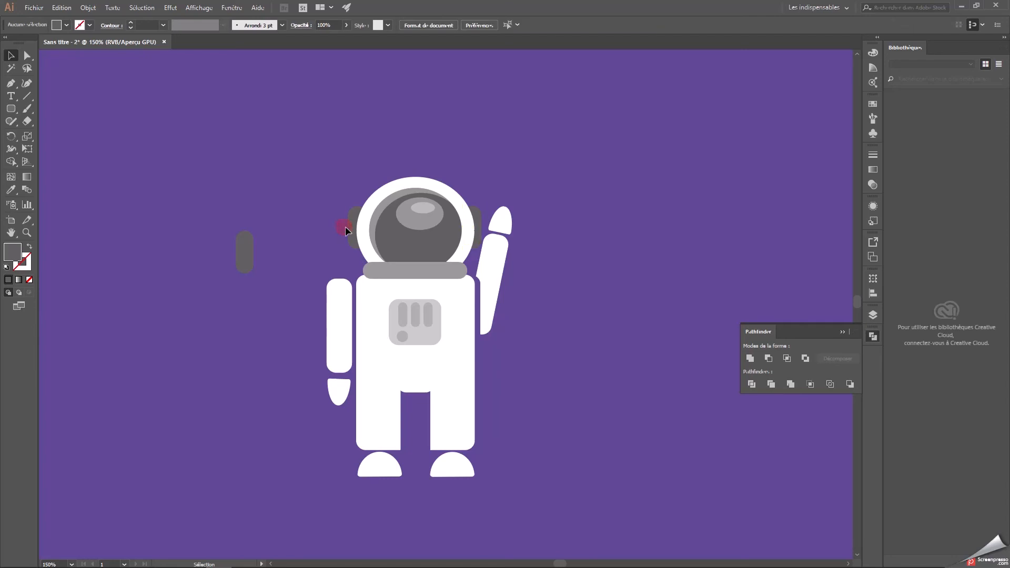
key(ctrl+z)
click(308, 193)
click(354, 228)
key(Right)
key(Right)
click(601, 213)
Subtract an offset duplicate from the spare earpiece to leave a thin curved highlight, and fill it with lighter grey.
click(252, 240)
key(ctrl+c)
key(ctrl+v)
drag(446, 305, 264, 292)
click(769, 358)
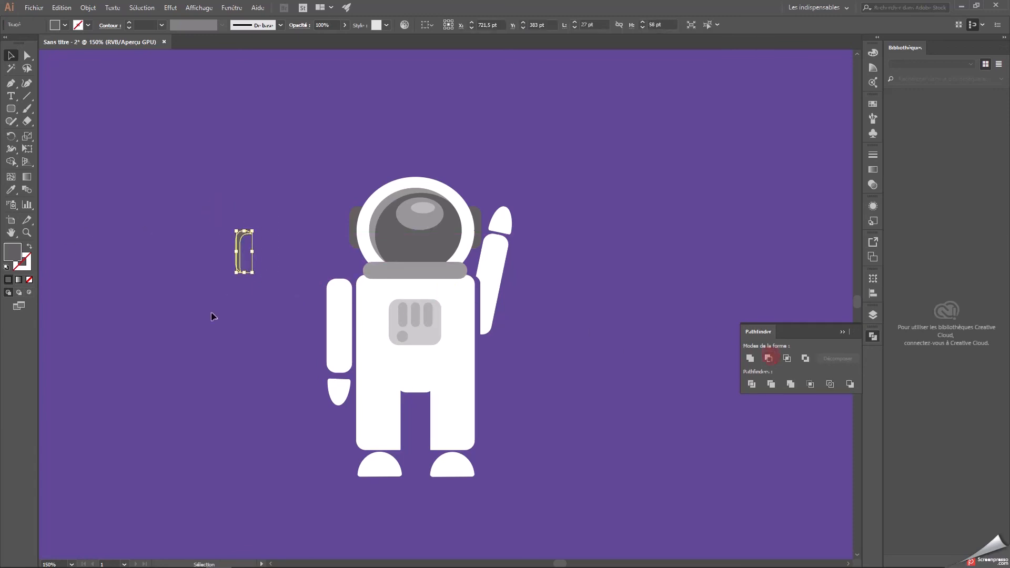
double_click(10, 253)
click(616, 223)
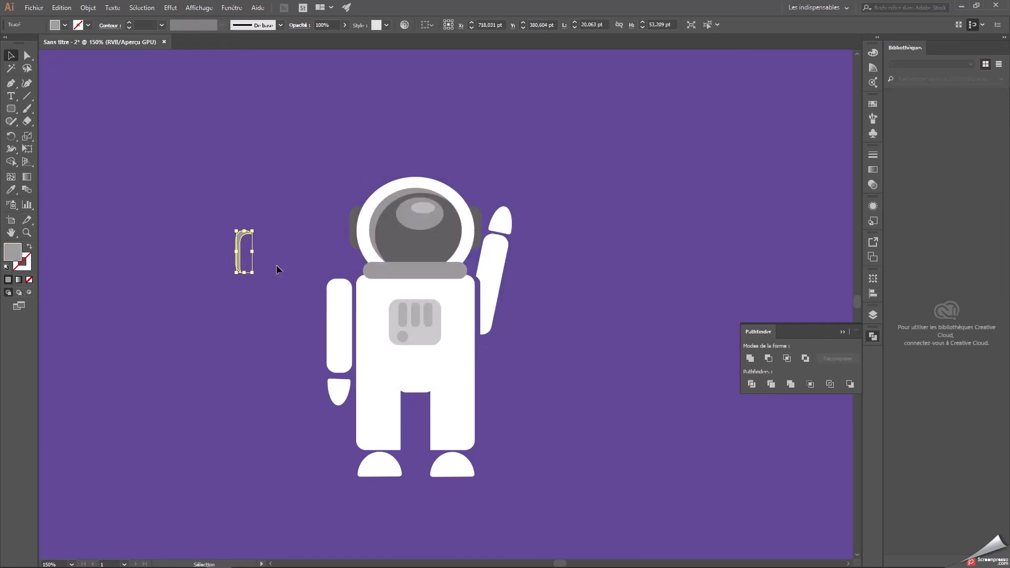
click(594, 329)
Hide the sky layer briefly to examine the astronaut's shapes, and show it again.
click(873, 315)
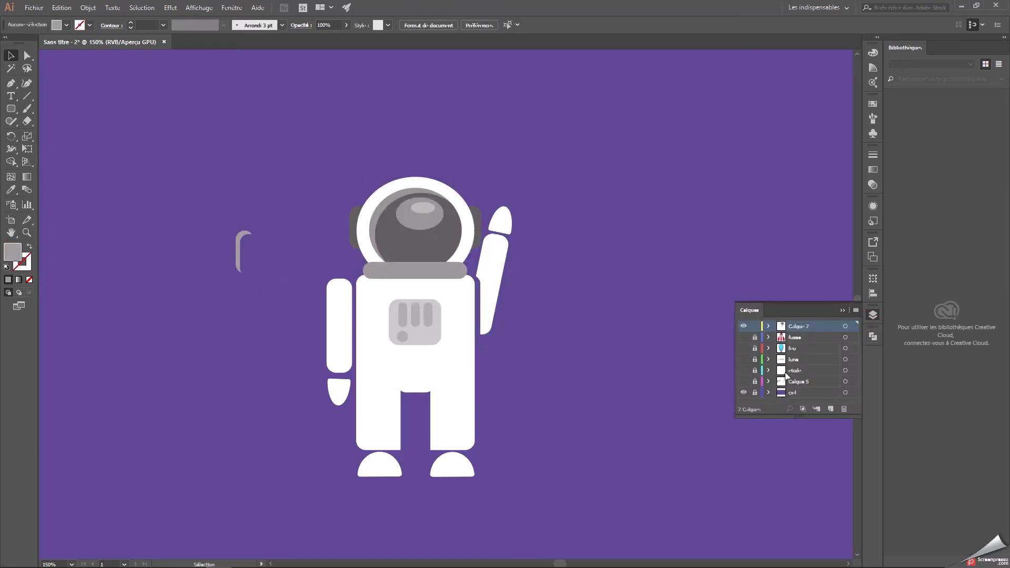
click(744, 393)
click(743, 393)
click(843, 311)
Place the light grey highlight on the left earpiece and nudge it down to match the earpiece's outer edge.
drag(241, 243, 355, 215)
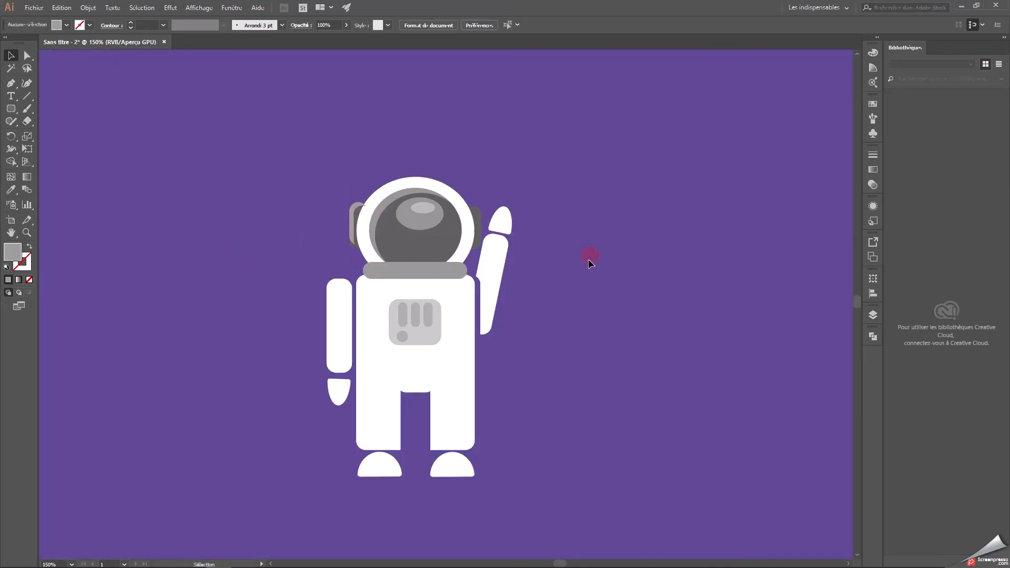
key(Down)
key(Down)
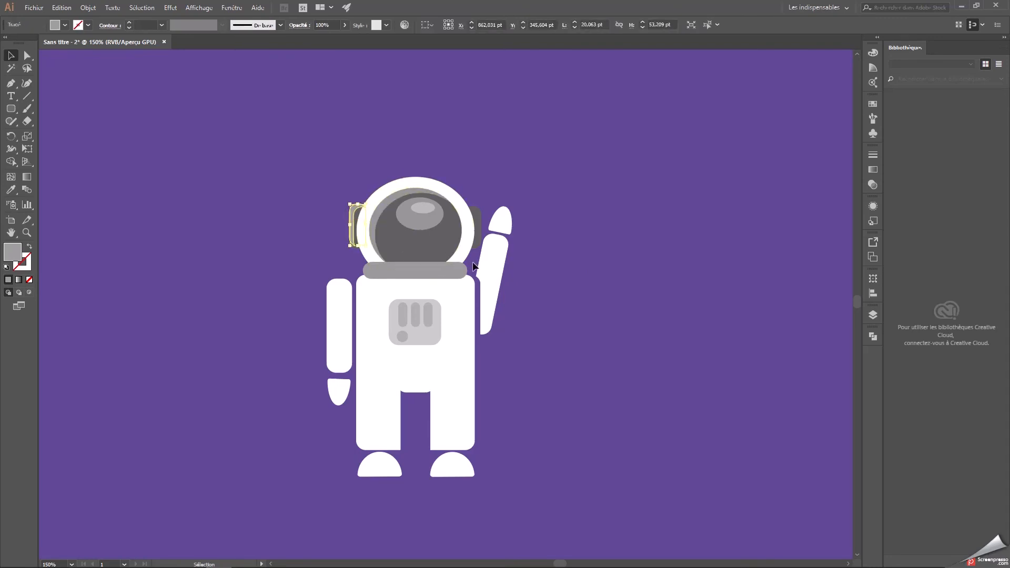
click(527, 239)
click(356, 224)
click(604, 223)
key(ctrl+plus)
key(ctrl+plus)
key(ctrl+plus)
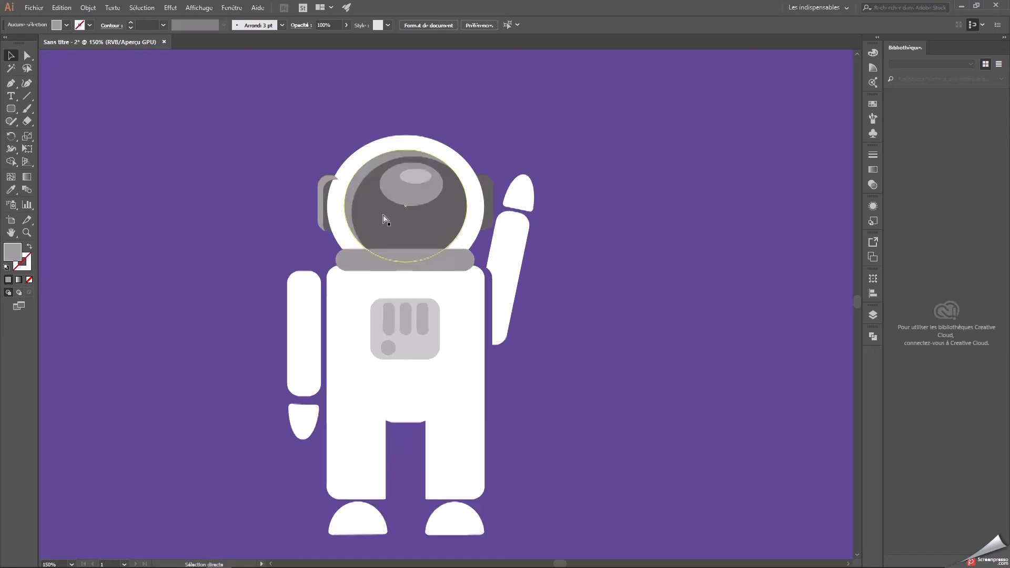
Select the left earpiece together with its highlight and send both behind the helmet.
drag(373, 207, 526, 427)
click(357, 293)
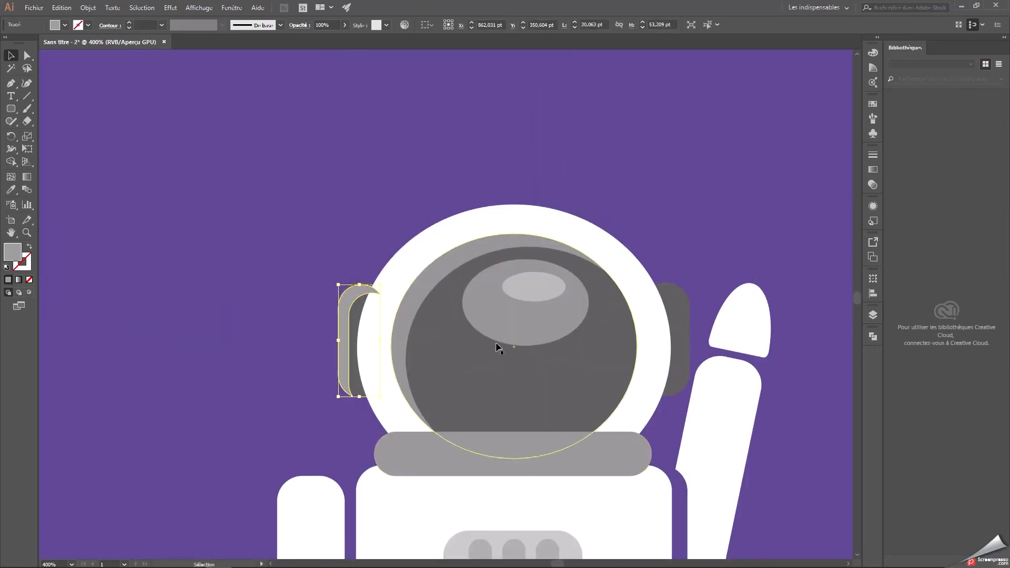
click(384, 237)
click(347, 321)
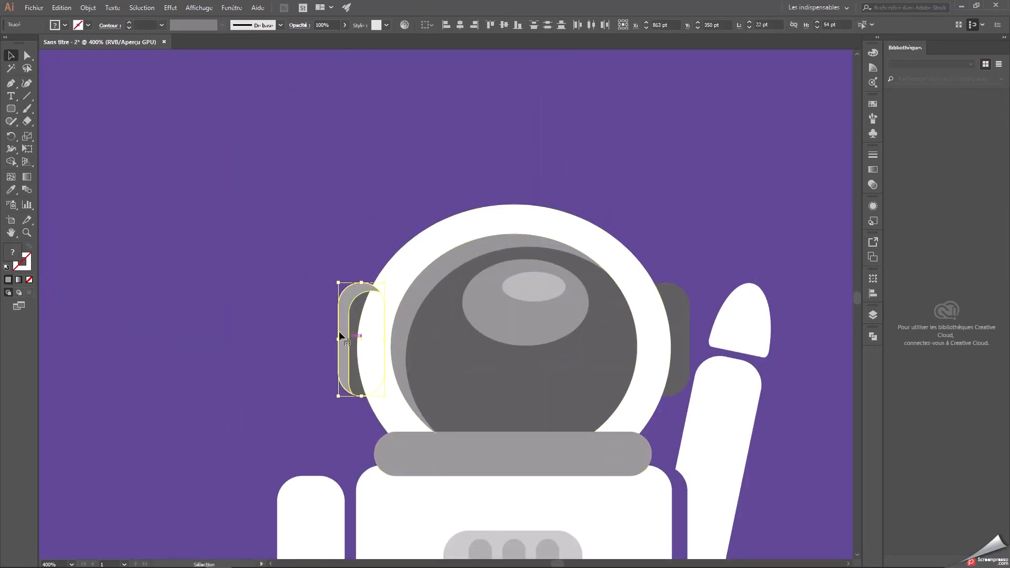
right_click(348, 308)
mouse_move(421, 461)
click(504, 495)
click(248, 247)
key(ctrl+1)
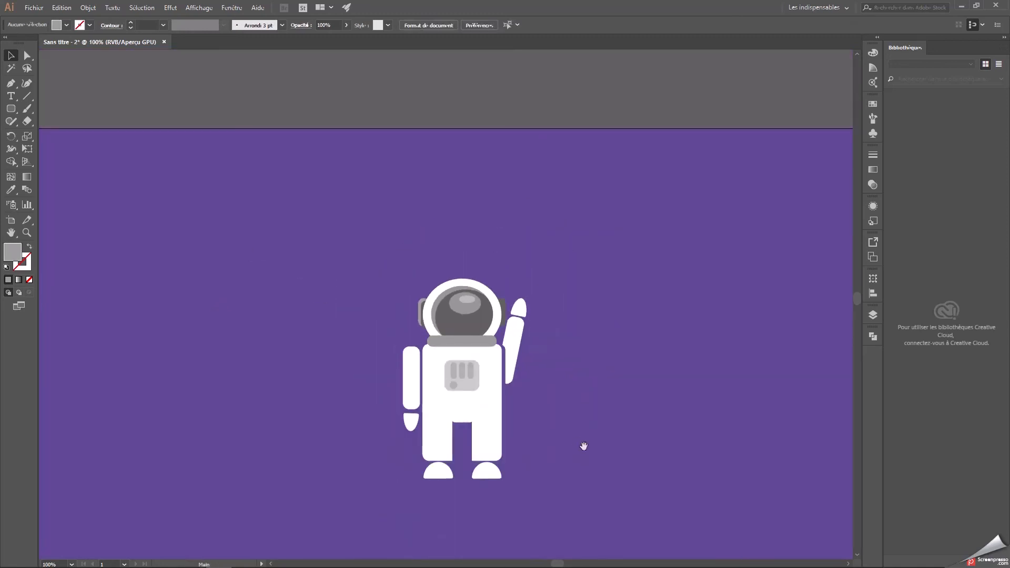
drag(584, 446, 532, 398)
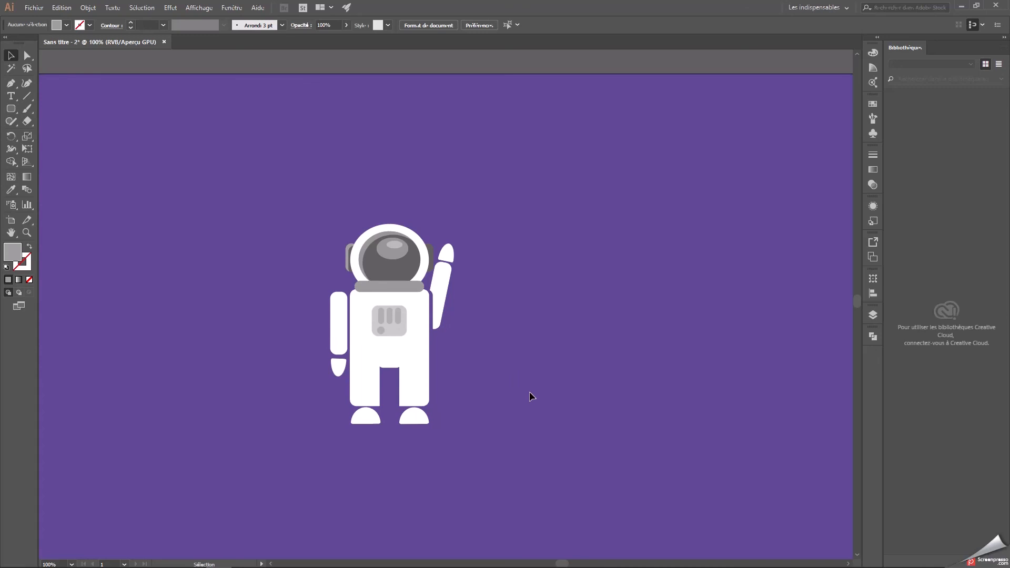
click(349, 251)
click(532, 270)
key(ctrl+plus)
drag(505, 364, 535, 357)
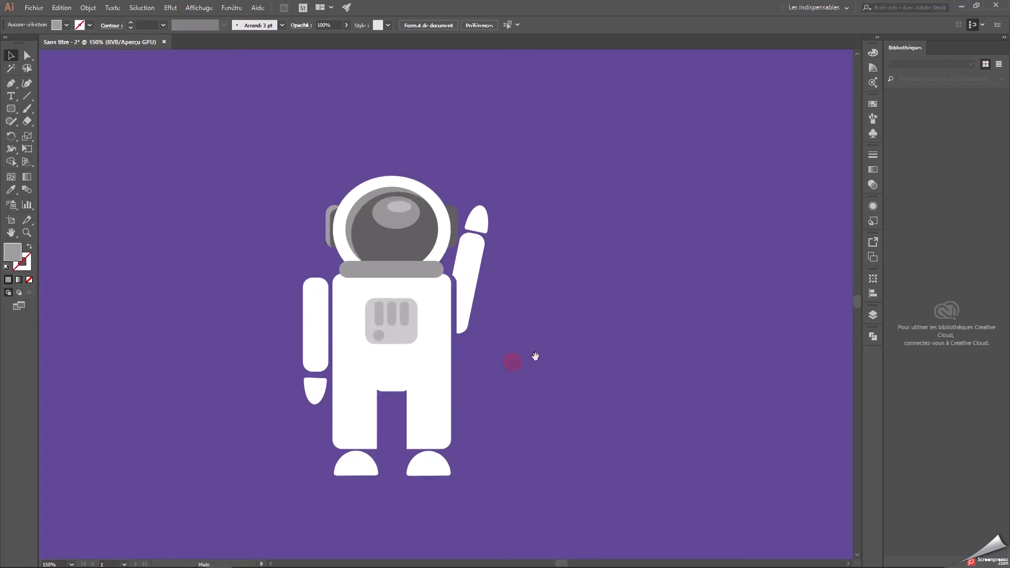
Draw a light grey strap, about 45 by 18 pt, from the chest panel to the suit's left edge, using the panel's sampled colour.
click(10, 108)
drag(11, 108, 50, 109)
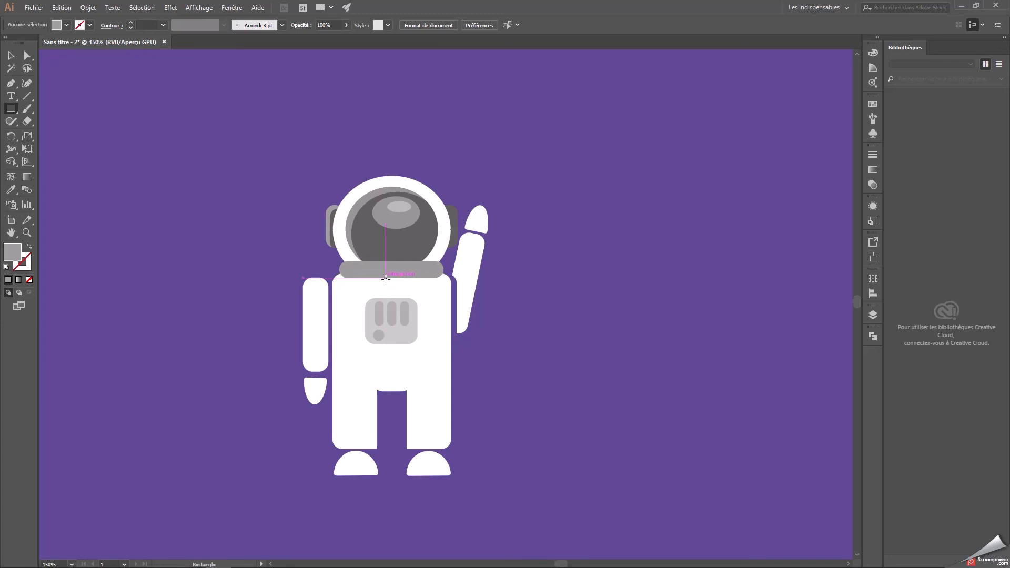
click(10, 189)
click(398, 331)
click(11, 108)
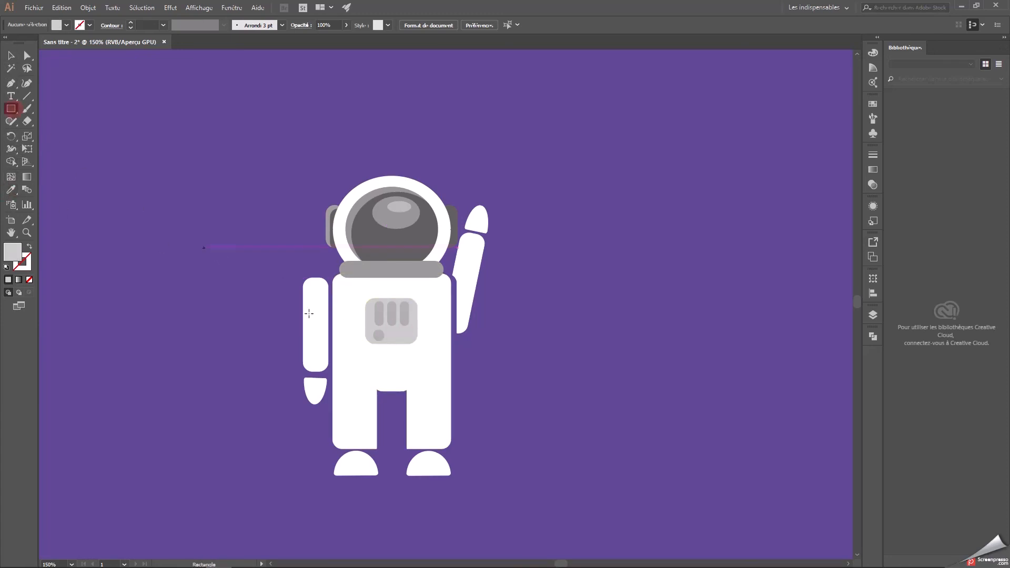
click(362, 324)
click(525, 309)
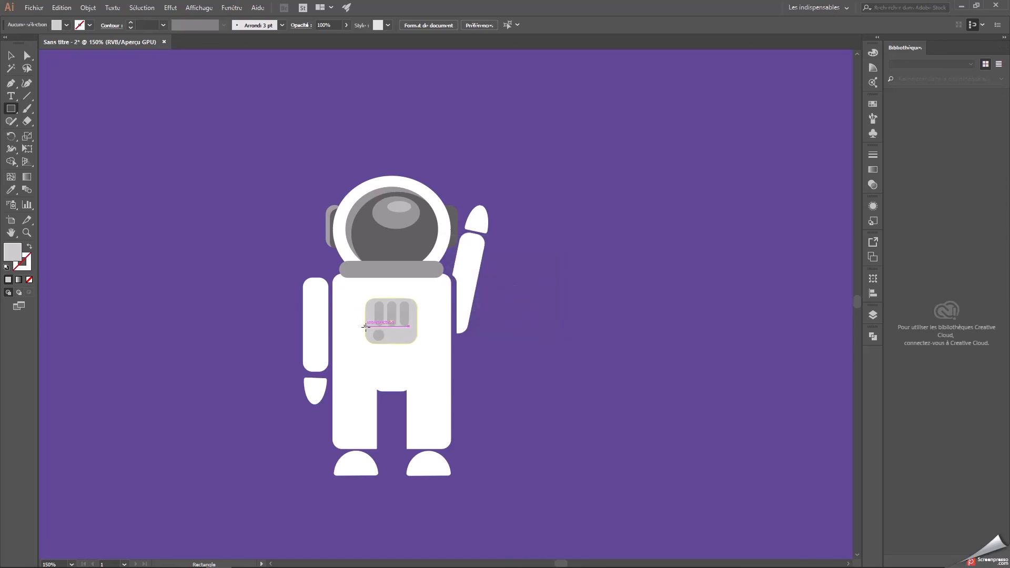
mouse_move(366, 326)
mouse_down()
mouse_move(331, 311)
mouse_move(368, 319)
mouse_move(348, 323)
mouse_up()
key(v)
click(635, 318)
click(356, 317)
click(552, 341)
click(622, 334)
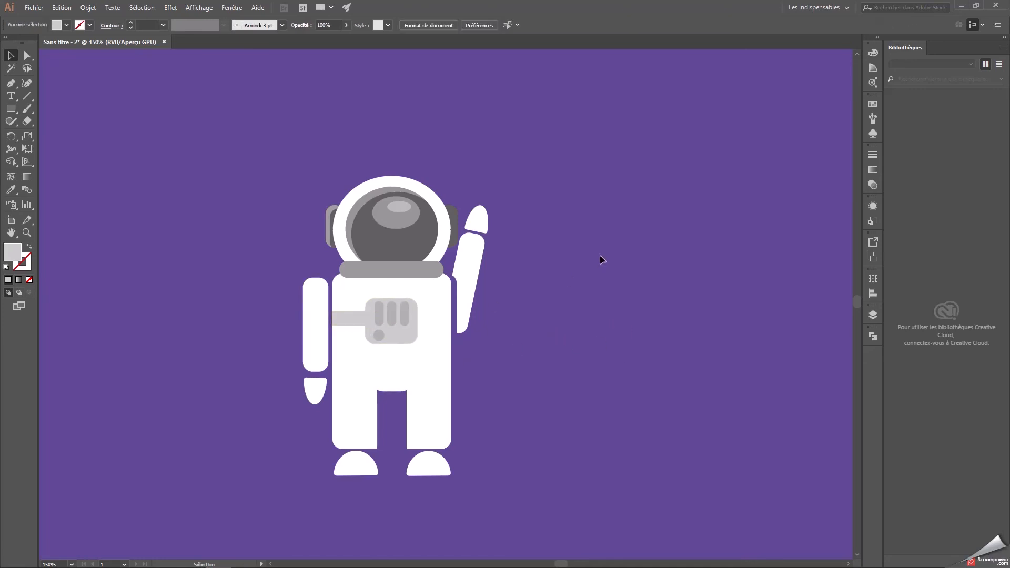
Duplicate the chest strap horizontally and place the copy between the chest panel and the suit's right edge.
click(343, 317)
click(557, 298)
click(338, 323)
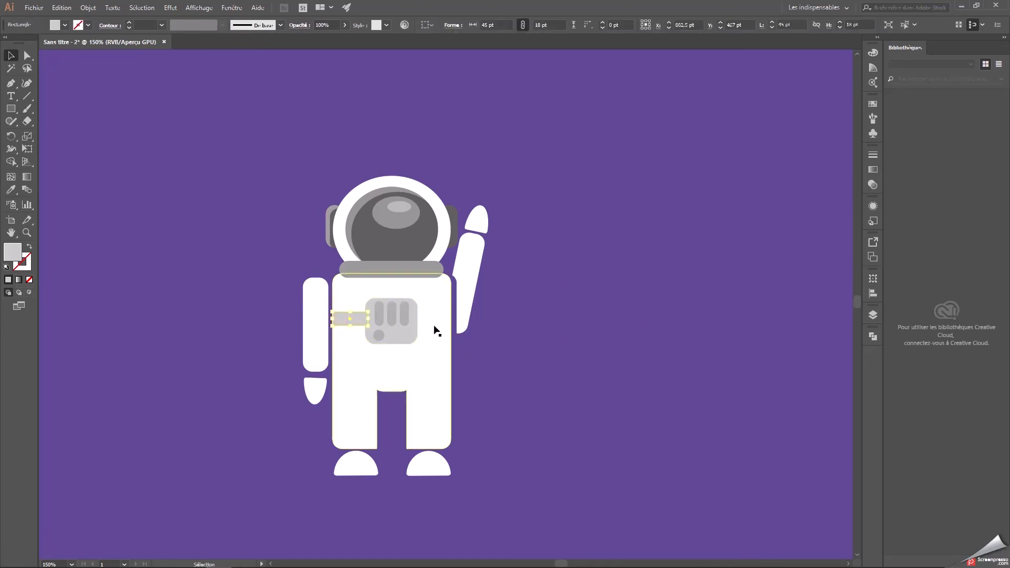
key(ctrl+plus)
key(ctrl+plus)
key(ctrl+plus)
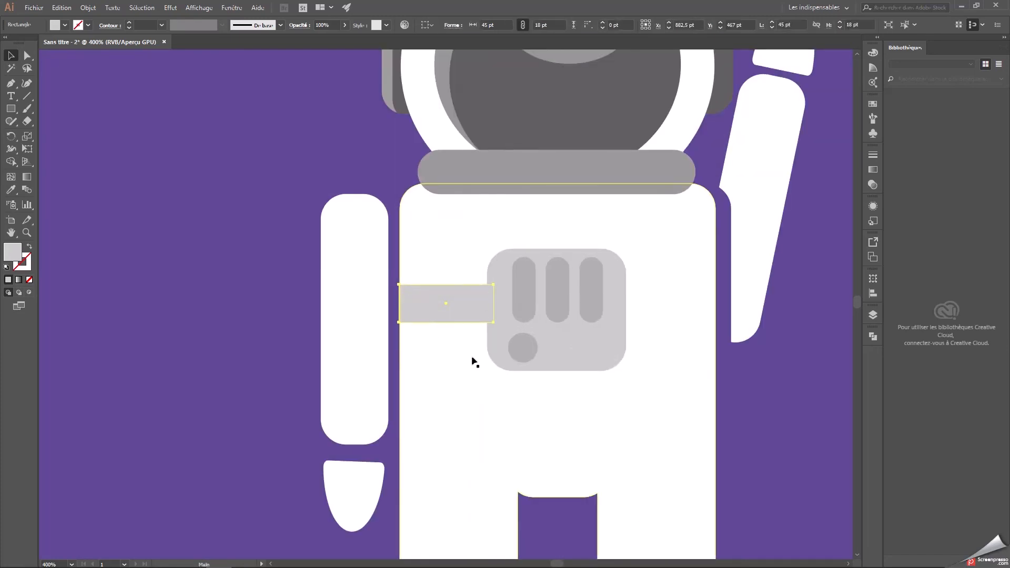
click(747, 365)
click(445, 296)
click(729, 376)
click(453, 298)
drag(447, 303, 665, 300)
click(776, 412)
key(ctrl+minus)
key(ctrl+minus)
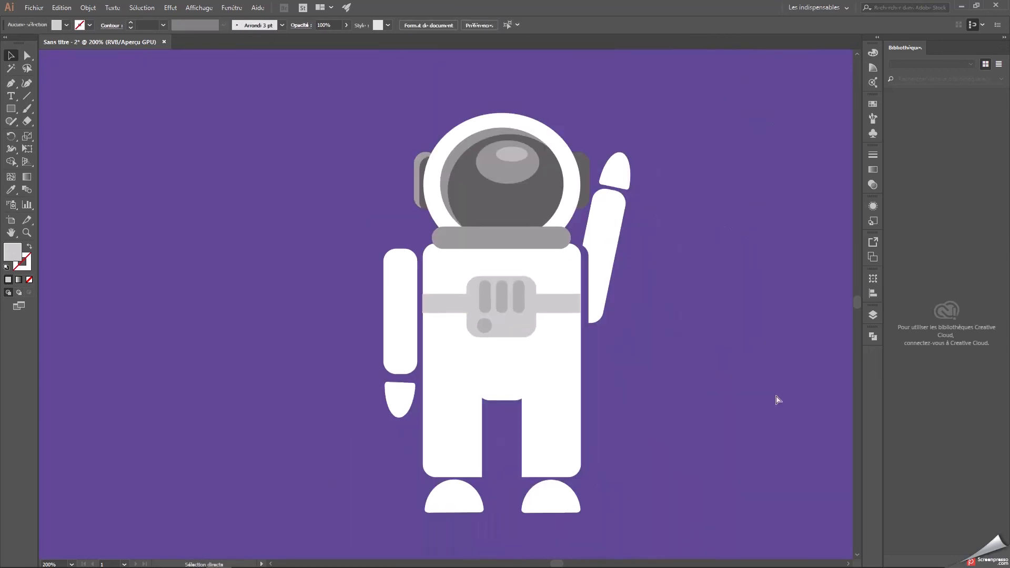
Copy both side straps rotated 90° to form vertical straps above and below the chest panel.
drag(709, 426, 655, 428)
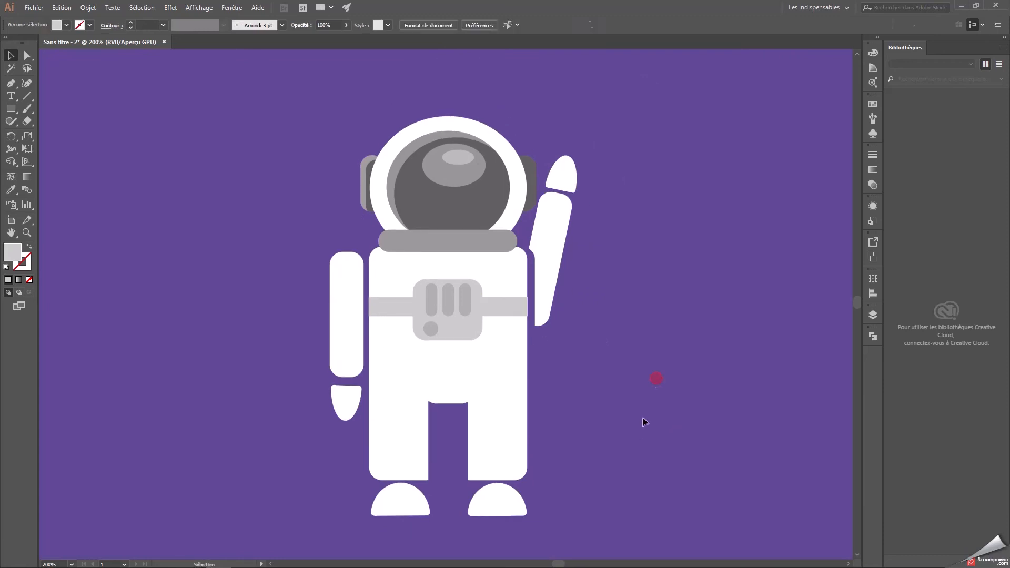
click(492, 313)
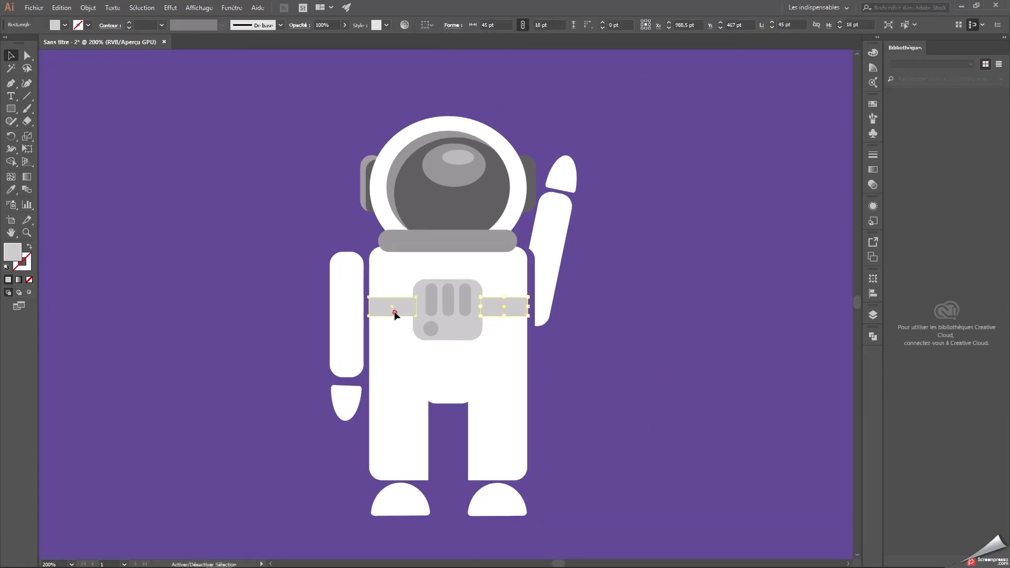
key(a)
key(v)
drag(507, 315, 448, 262)
click(804, 223)
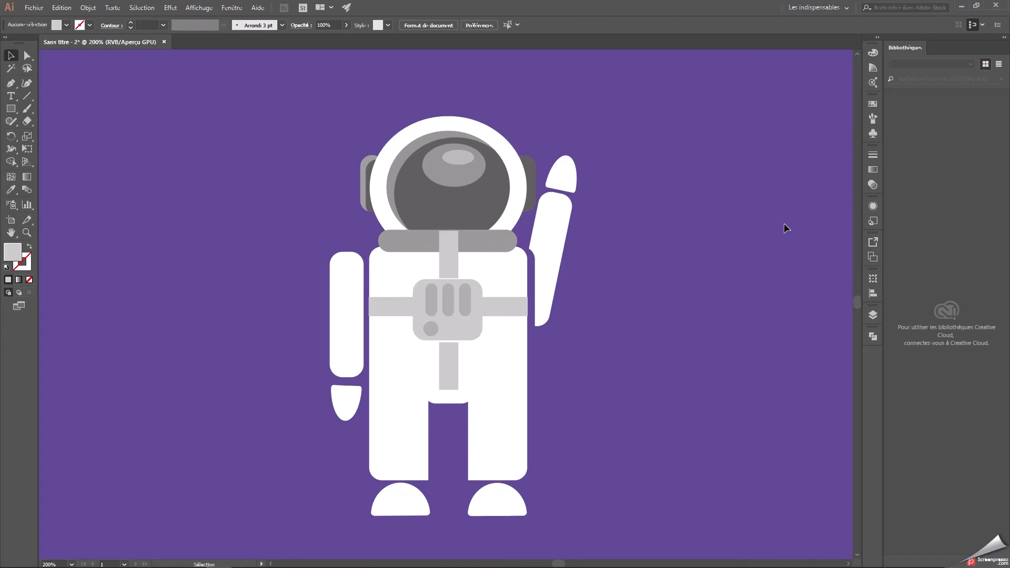
Lengthen the lower vertical strap so it runs from the chest panel down to the suit's crotch edge.
drag(444, 370, 446, 371)
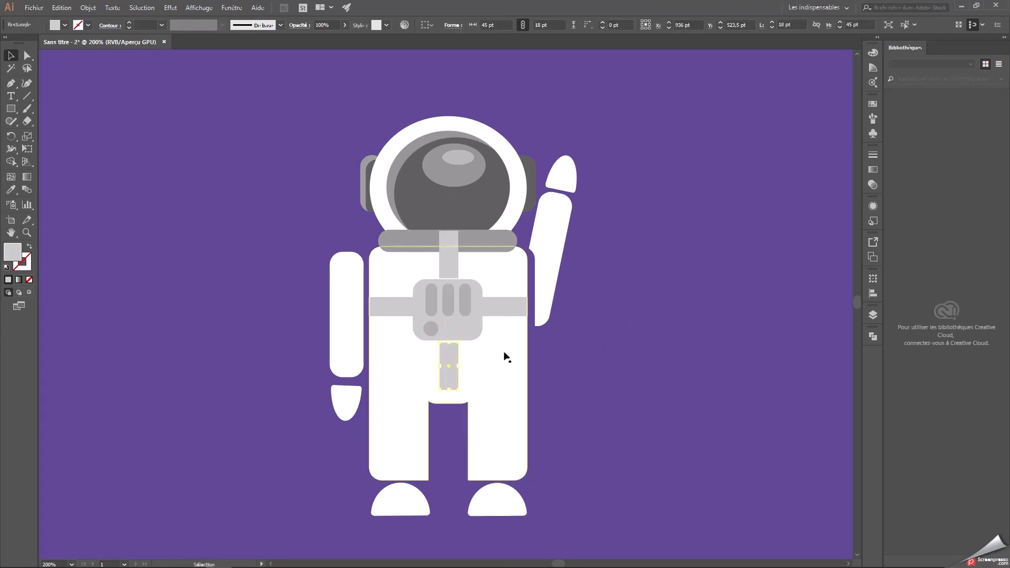
click(581, 341)
click(450, 379)
drag(450, 379, 451, 404)
click(629, 375)
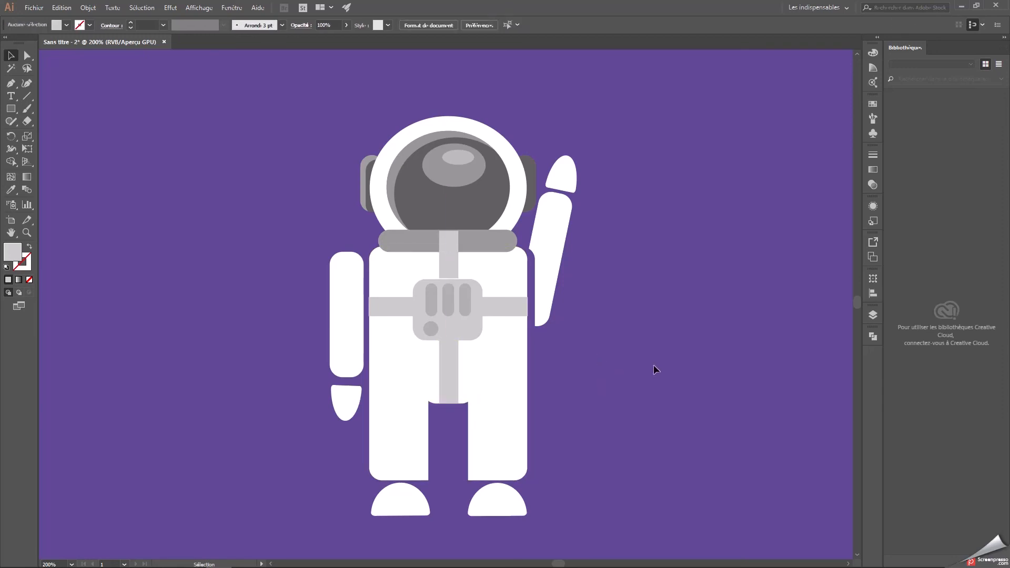
Shorten the upper vertical strap so its top ends at the lower edge of the collar.
click(452, 270)
drag(452, 232, 453, 253)
click(699, 248)
click(450, 266)
click(634, 256)
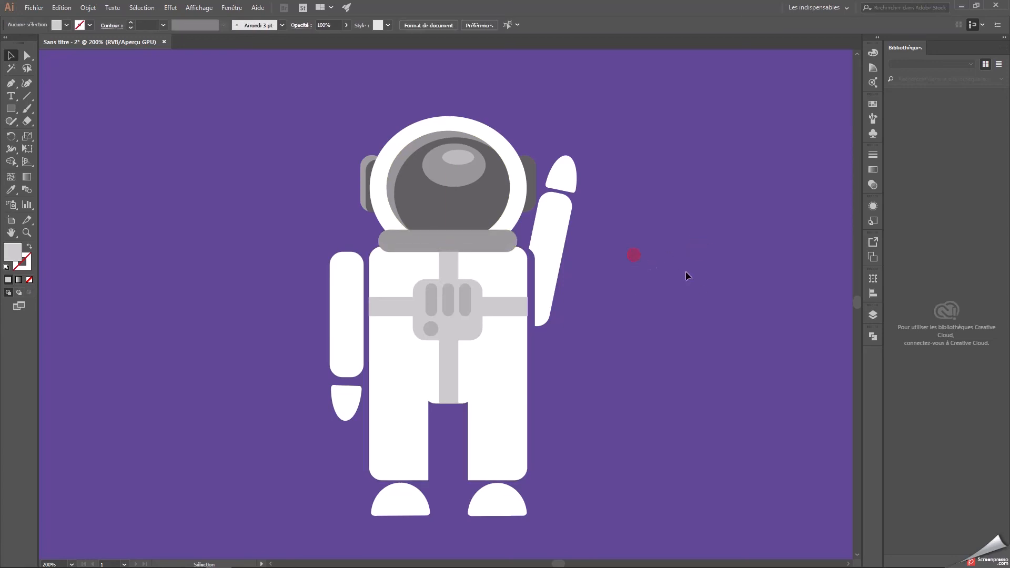
key(ctrl+1)
drag(693, 283, 584, 335)
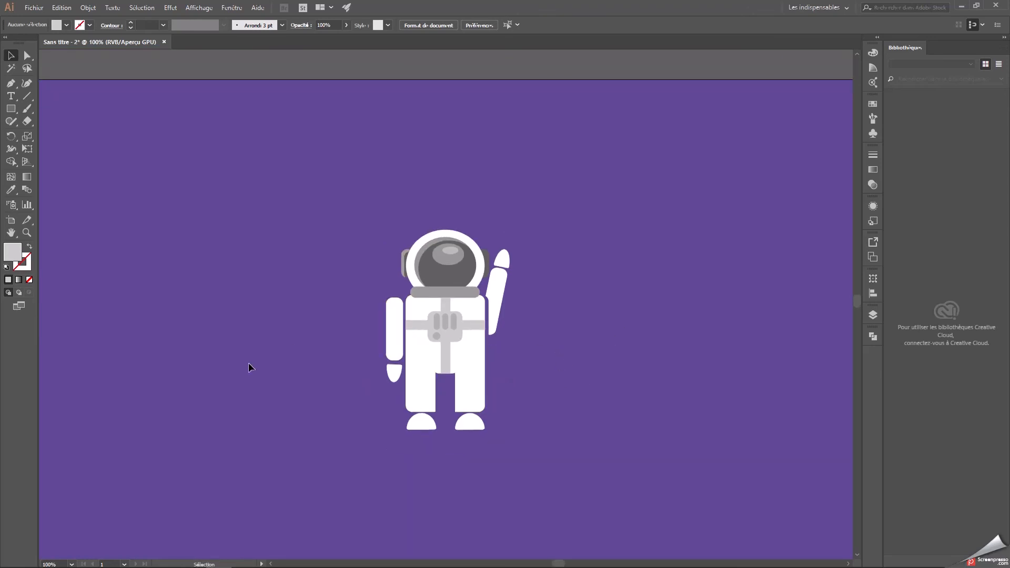
Draw a thin dark grey (#383838) flagpole and angle it diagonally across the astronaut's raised hand.
click(10, 109)
double_click(23, 253)
mouse_move(404, 262)
mouse_down()
mouse_move(338, 309)
mouse_move(361, 311)
mouse_move(357, 322)
mouse_up()
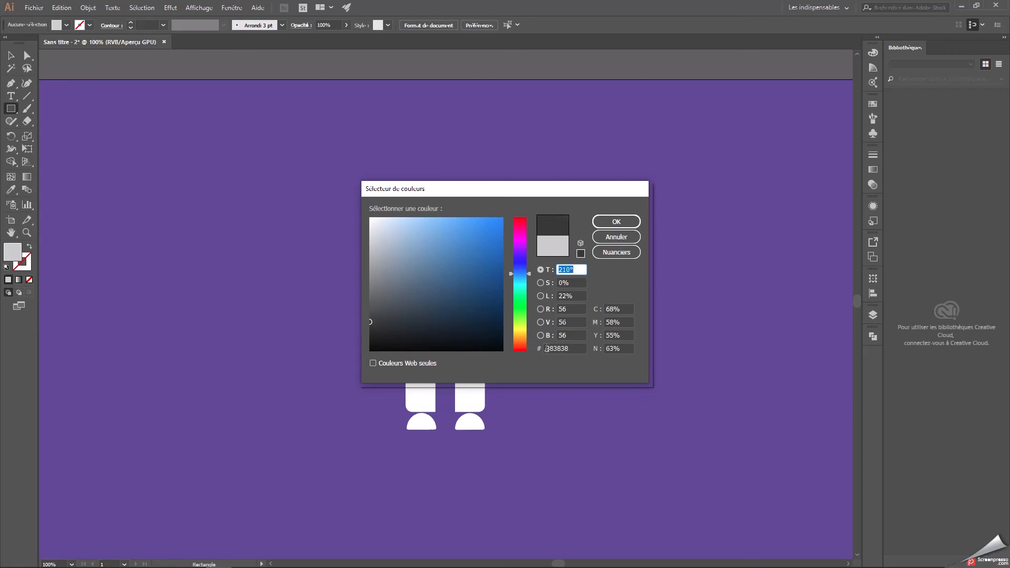
click(559, 348)
click(617, 222)
drag(402, 184, 548, 255)
key(v)
click(587, 251)
click(504, 259)
click(648, 219)
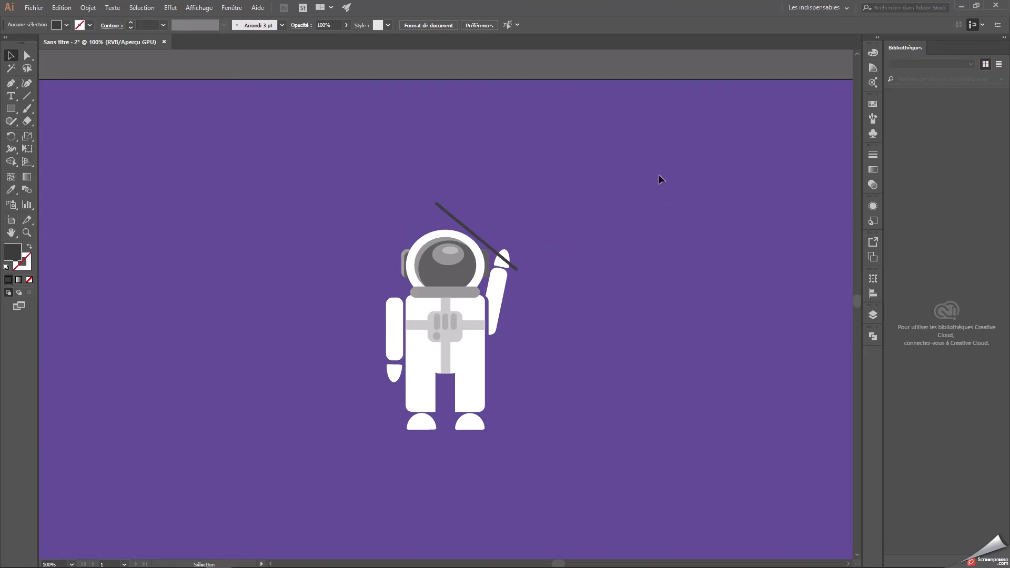
Create a three-point star shape as a dark grey triangle and rotate it 90° clockwise.
click(11, 110)
drag(13, 109, 51, 159)
click(200, 180)
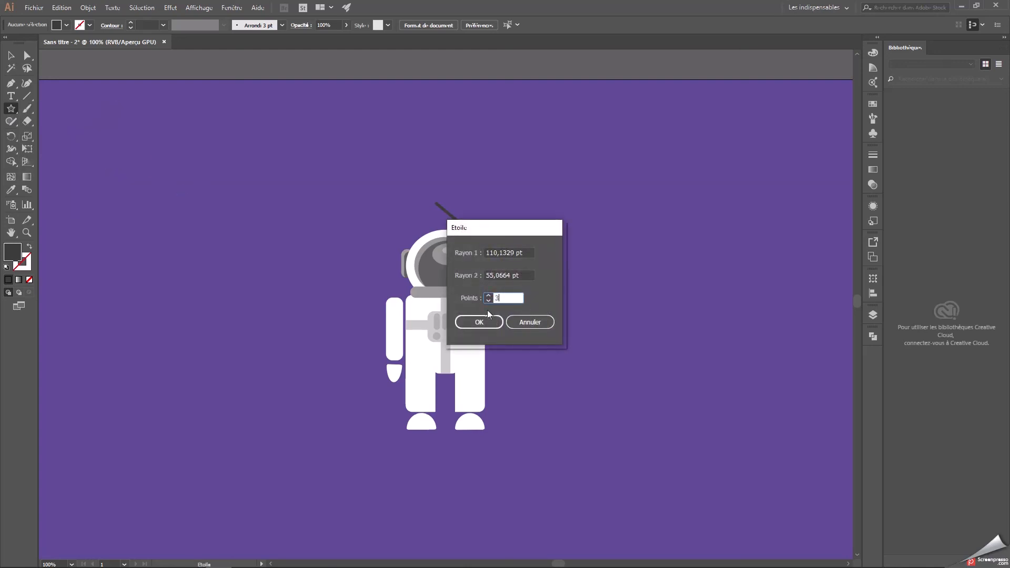
text(3)
key(Return)
key(v)
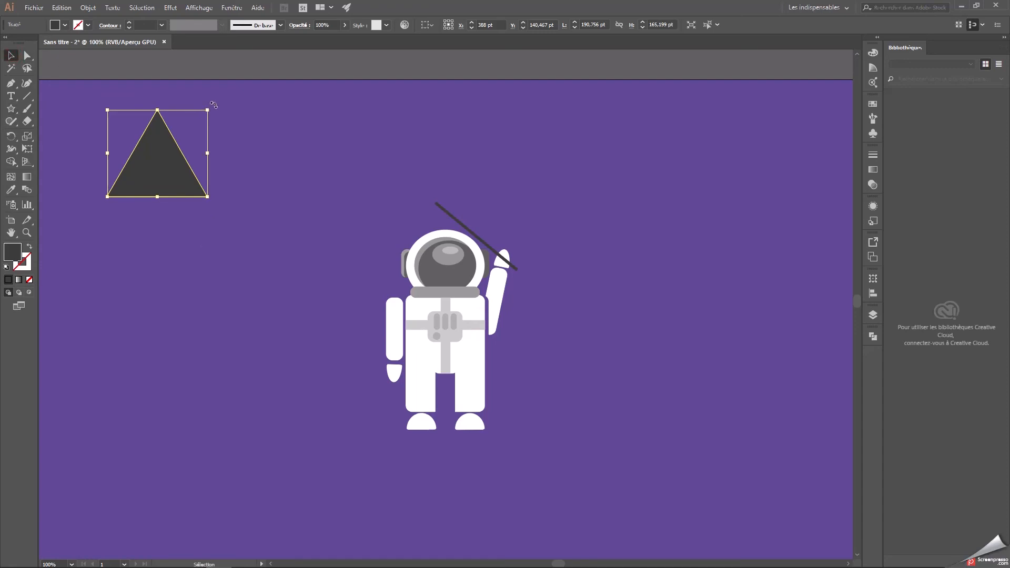
drag(213, 105, 216, 210)
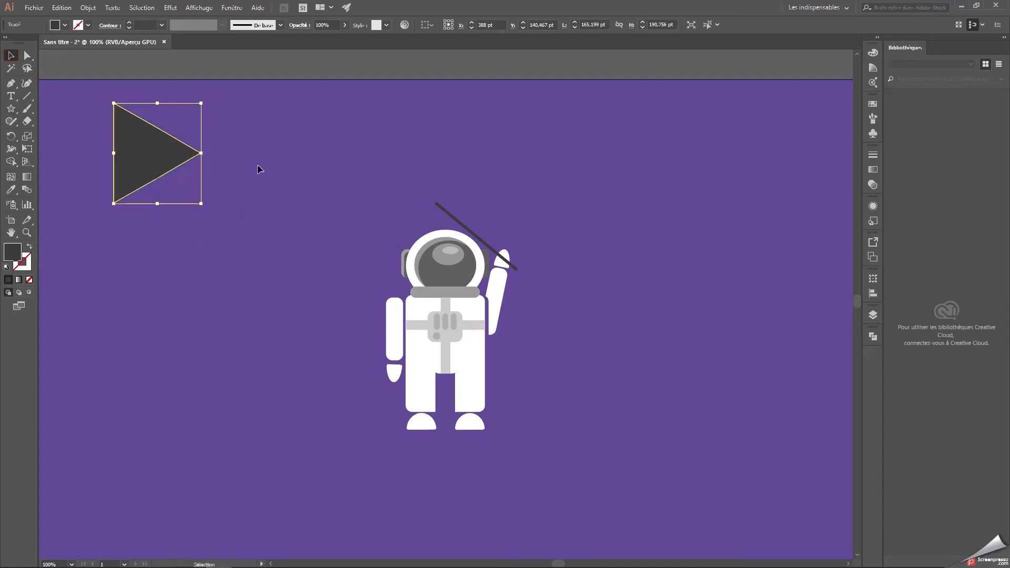
Move the triangle to the flagpole's upper end, rotating and narrowing it so its base lies along the pole as a pennant.
drag(136, 156, 508, 164)
drag(529, 112, 569, 138)
drag(497, 196, 480, 187)
drag(519, 148, 515, 148)
drag(479, 190, 473, 184)
click(558, 151)
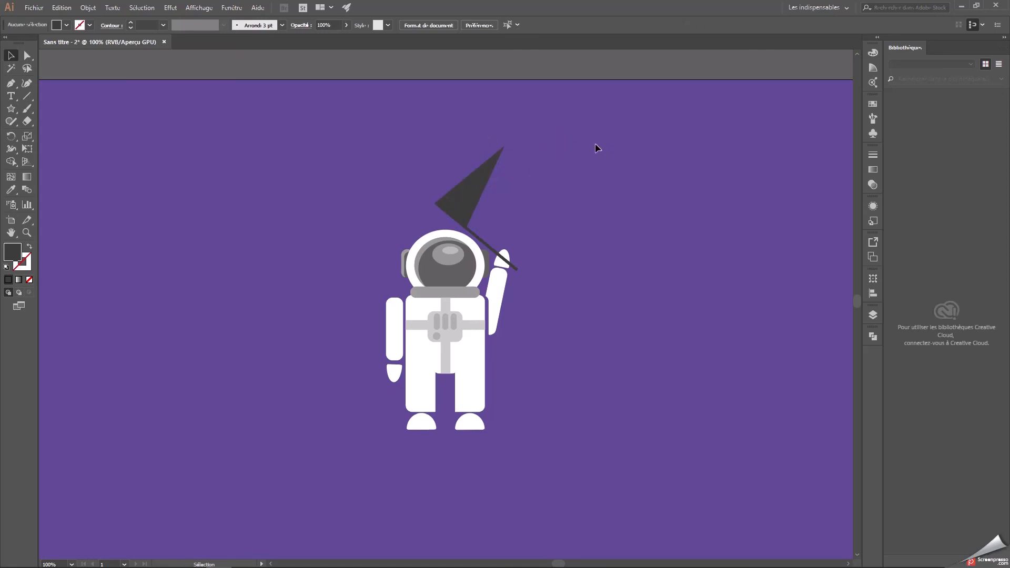
Round the corners of the triangular flag.
key(ctrl+plus)
drag(599, 125, 552, 172)
click(422, 177)
drag(494, 124, 468, 136)
click(26, 56)
click(529, 150)
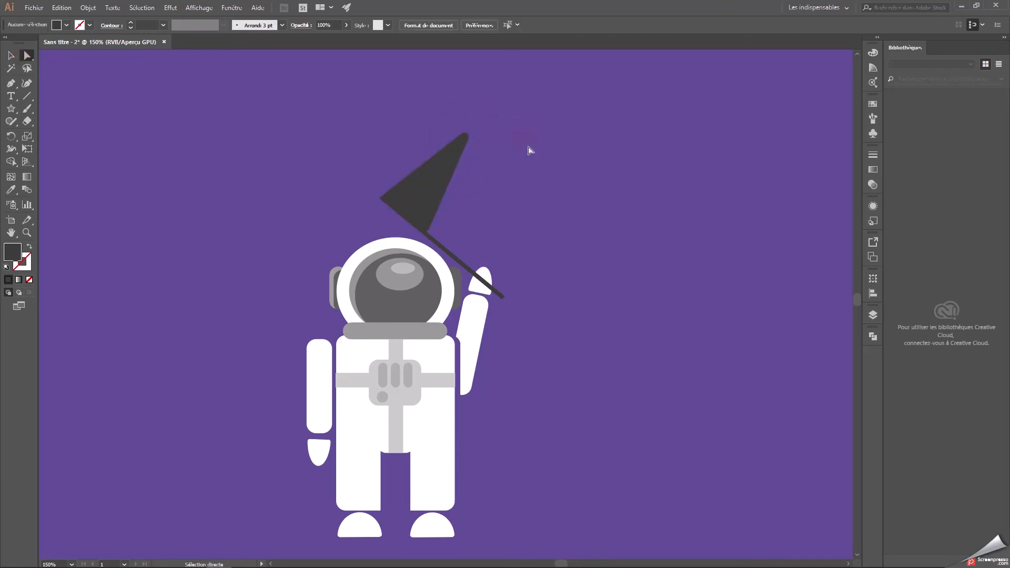
Nudge the flag slightly down and right to line up with the pole.
key(v)
click(403, 187)
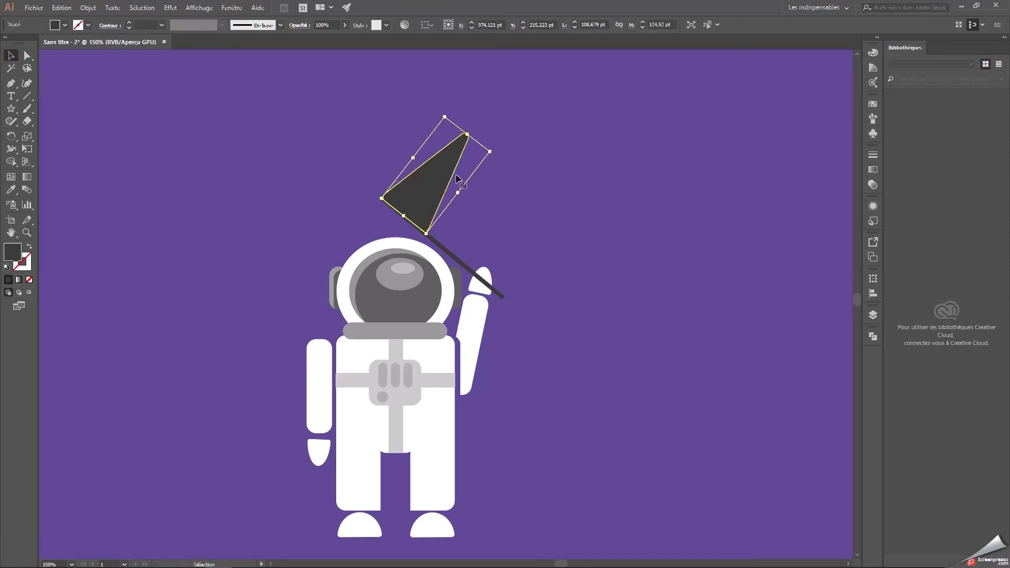
click(550, 141)
click(451, 162)
key(Down)
key(Down)
key(Right)
Fill the flag with white (#ffffff).
double_click(15, 252)
drag(379, 242, 354, 211)
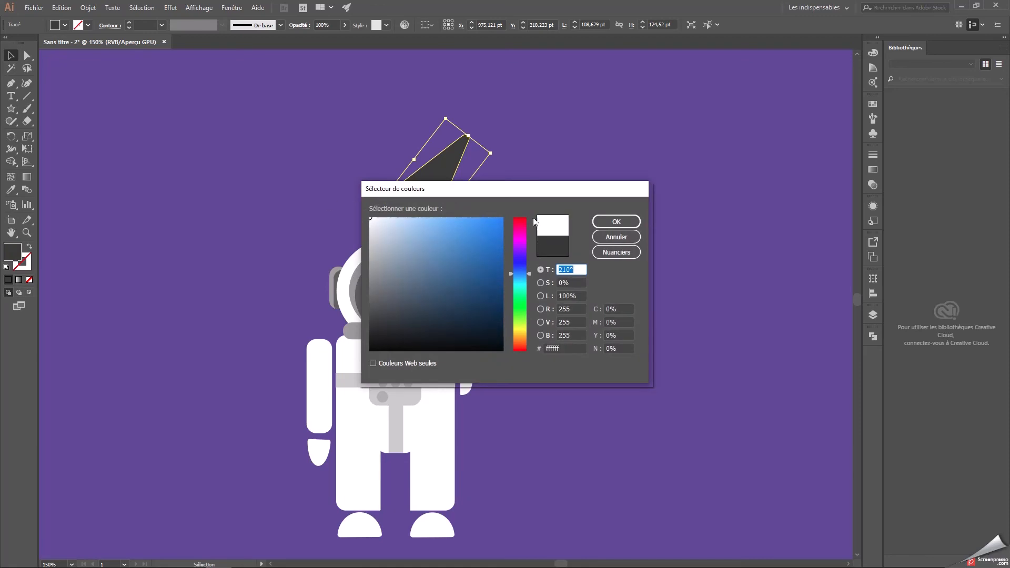
click(616, 222)
click(598, 215)
Add the point text "ZEN" in Myriad Pro on the empty sky beside the astronaut.
key(ctrl+minus)
key(ctrl+minus)
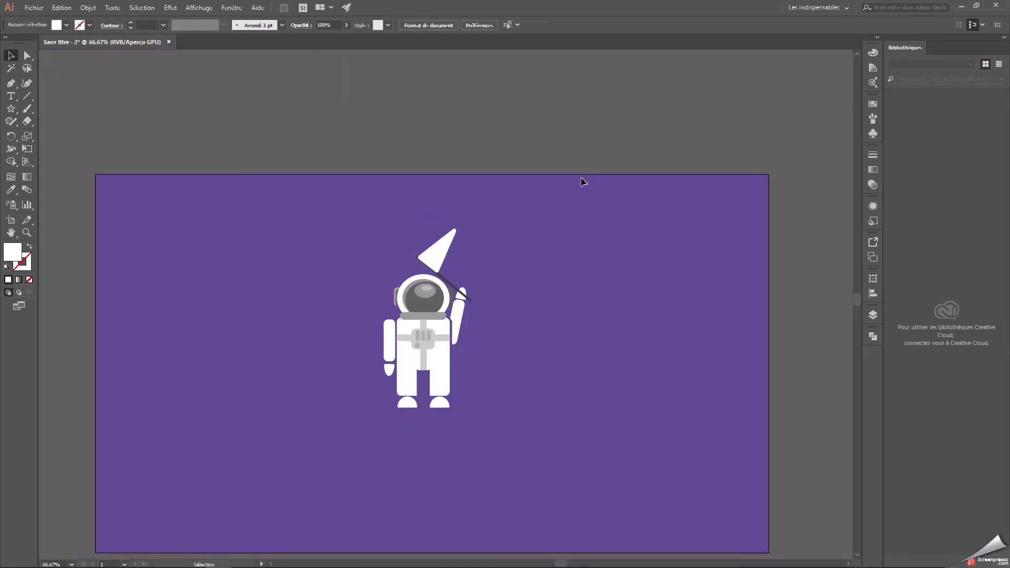
key(space)
drag(570, 388, 557, 342)
key(ctrl+plus)
key(ctrl+plus)
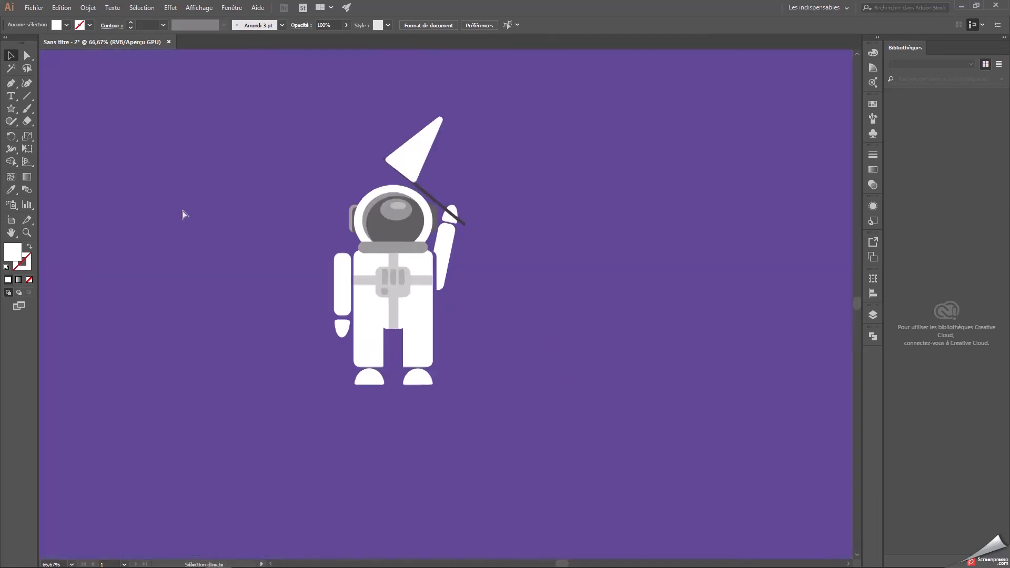
scroll(462, 287, up, 3)
click(10, 96)
click(123, 155)
text(ZEN)
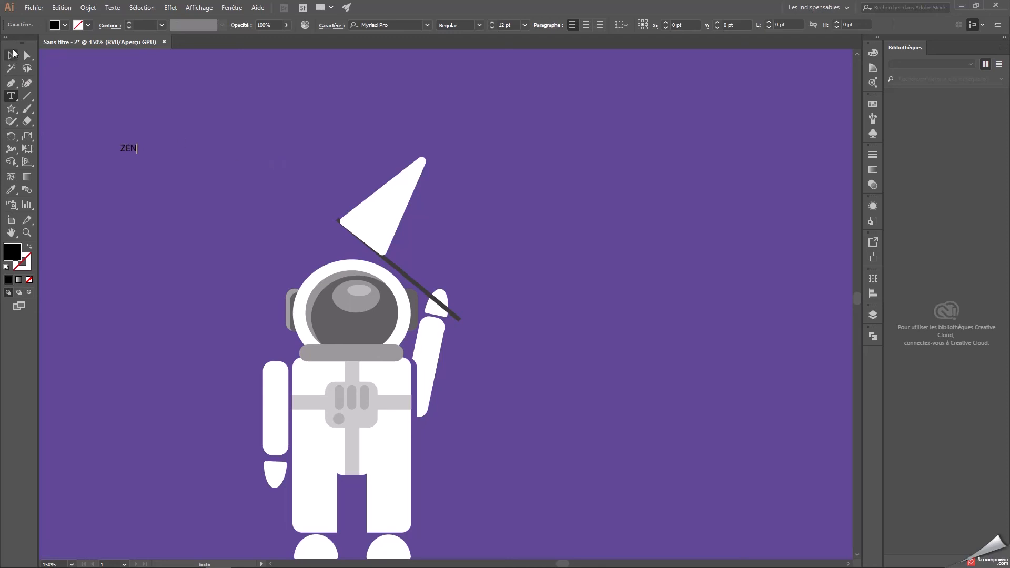
key(Escape)
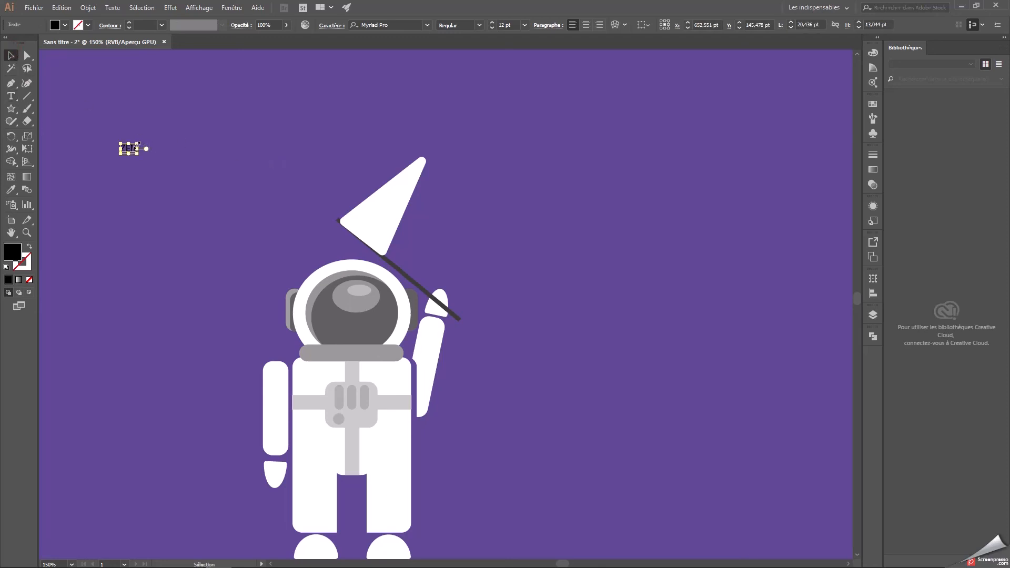
Place the ZEN text on the white flag, enlarge it to 26.25 pt and rotate it to follow the flag's slope.
drag(132, 149, 379, 212)
click(479, 209)
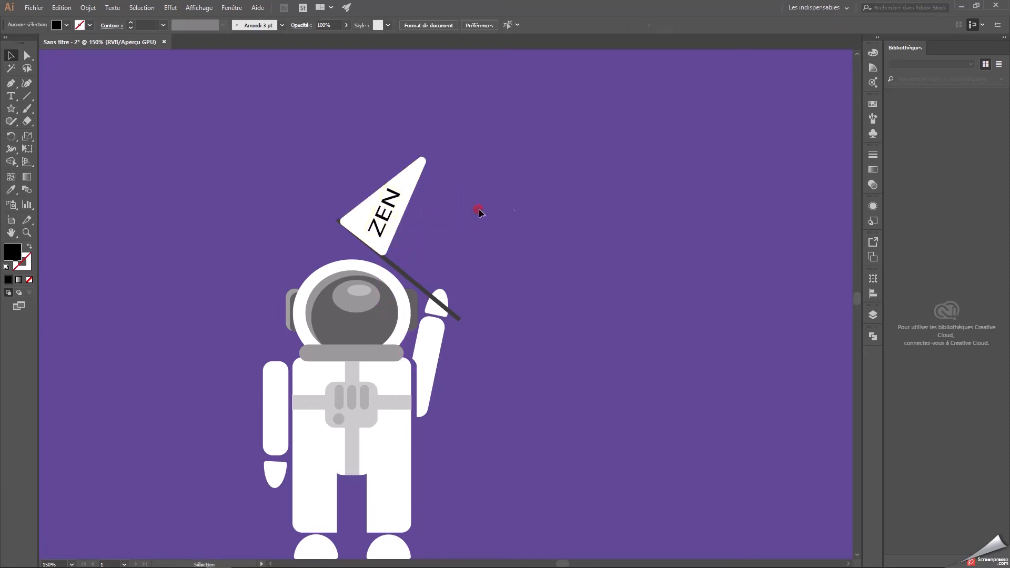
click(383, 218)
click(385, 180)
click(390, 195)
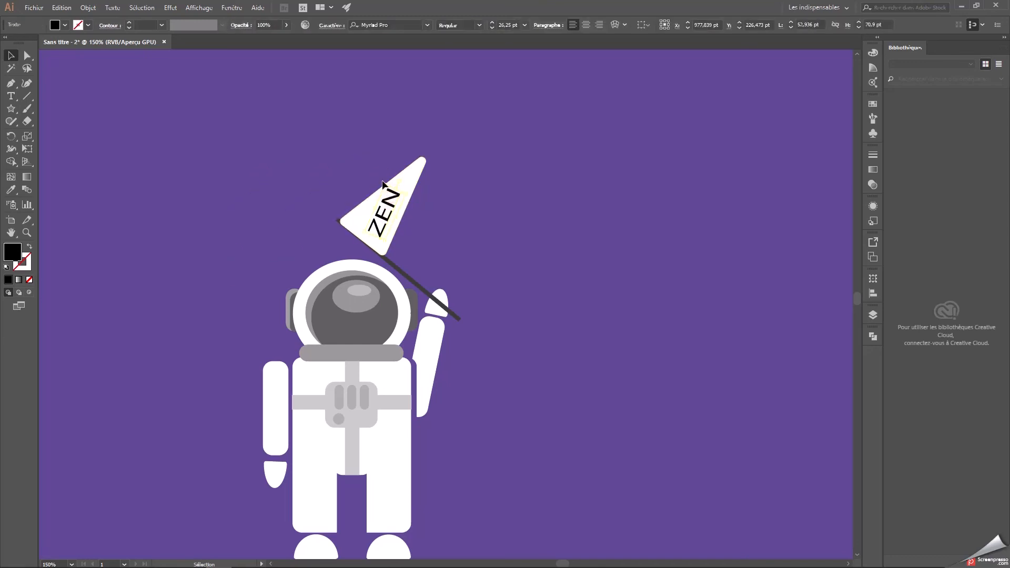
drag(381, 185, 389, 197)
Nudge the ZEN text right and down to centre it within the flag.
click(468, 207)
click(383, 210)
key(Right)
key(Down)
key(Down)
click(473, 215)
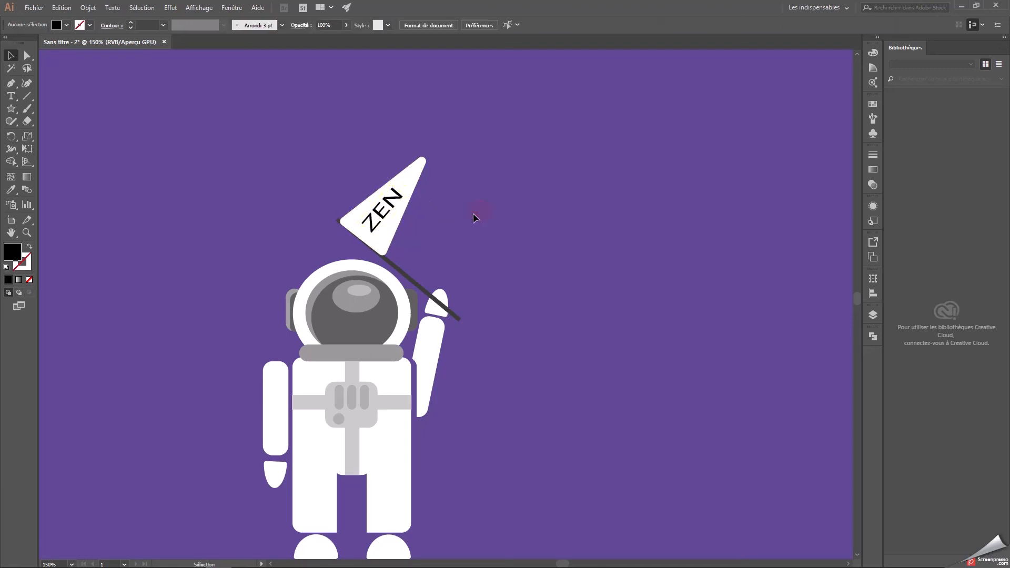
Select the complete astronaut with its flag and group all the shapes.
key(ctrl+minus)
key(ctrl+minus)
key(ctrl+minus)
drag(468, 361, 487, 314)
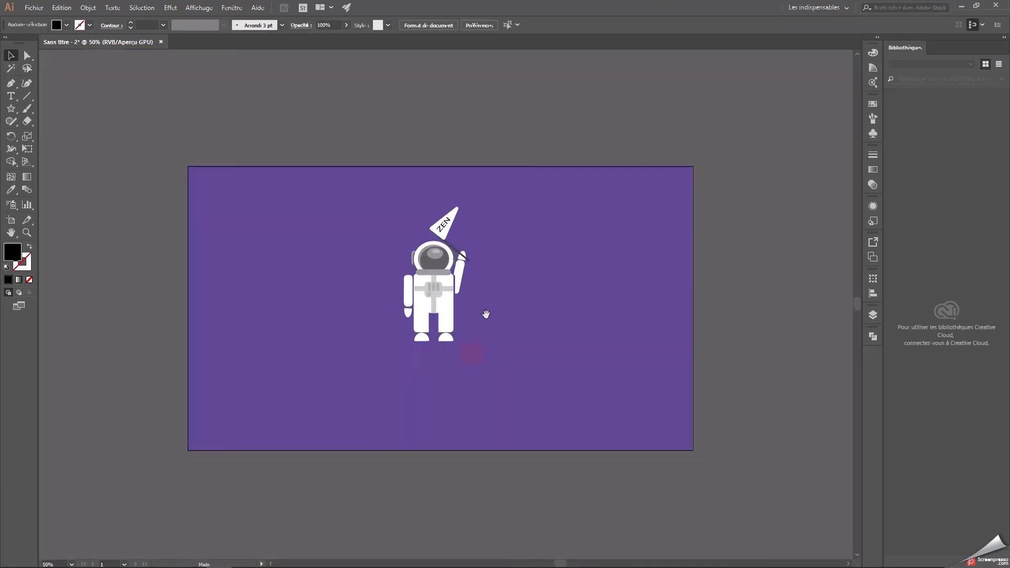
drag(387, 190, 515, 380)
click(495, 361)
key(ctrl+plus)
key(ctrl+plus)
scroll(309, 203, up, 1)
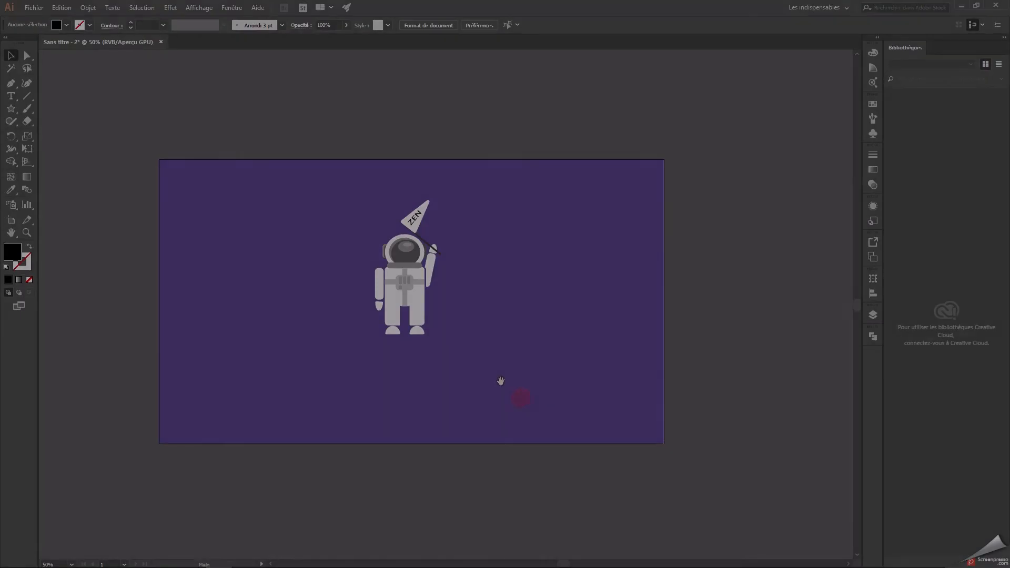
drag(349, 191, 476, 345)
right_click(391, 278)
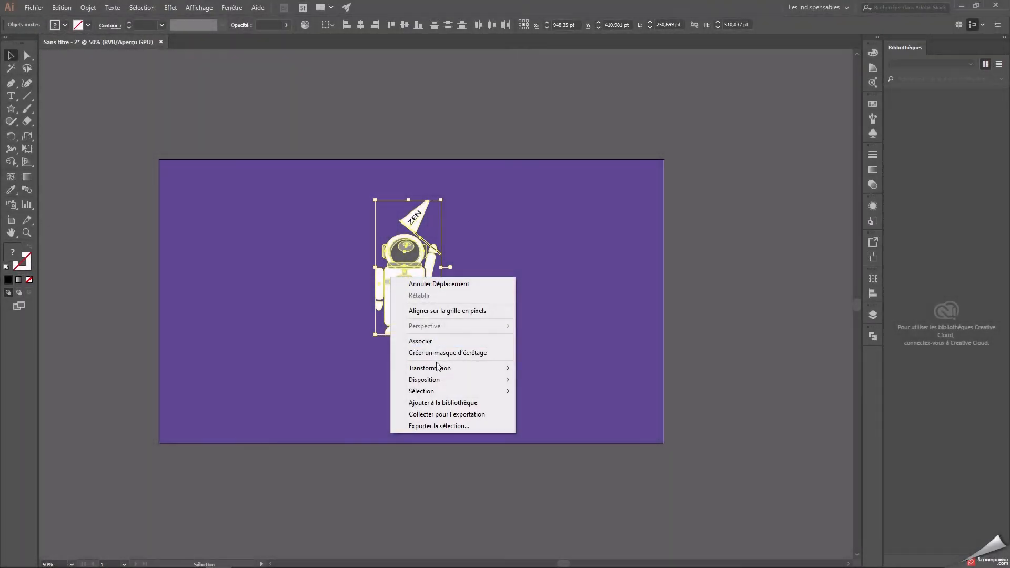
click(425, 343)
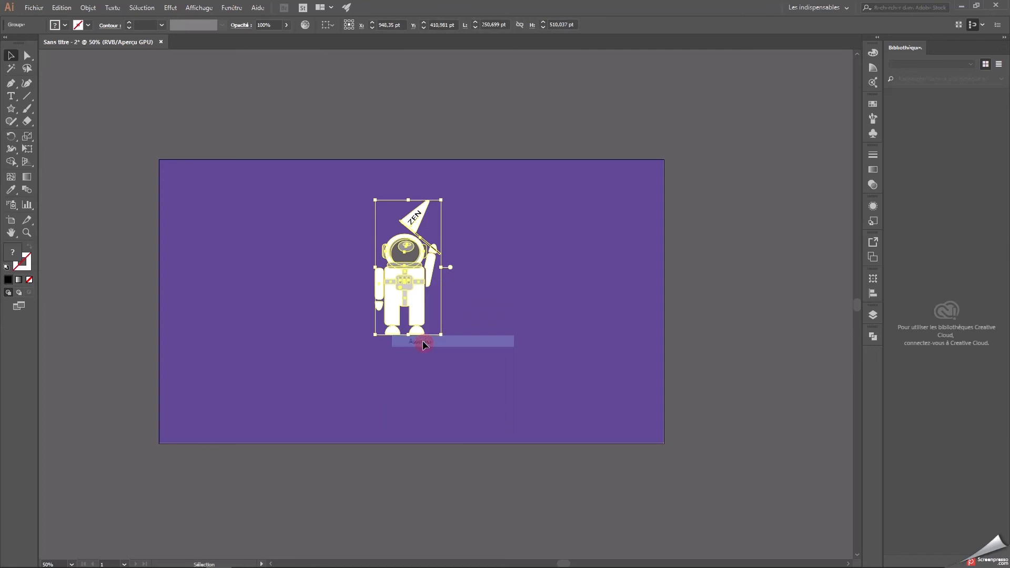
Show all the hidden scene layers and move the astronaut group onto the moon's surface, left of the rocket.
drag(414, 289, 308, 276)
click(512, 300)
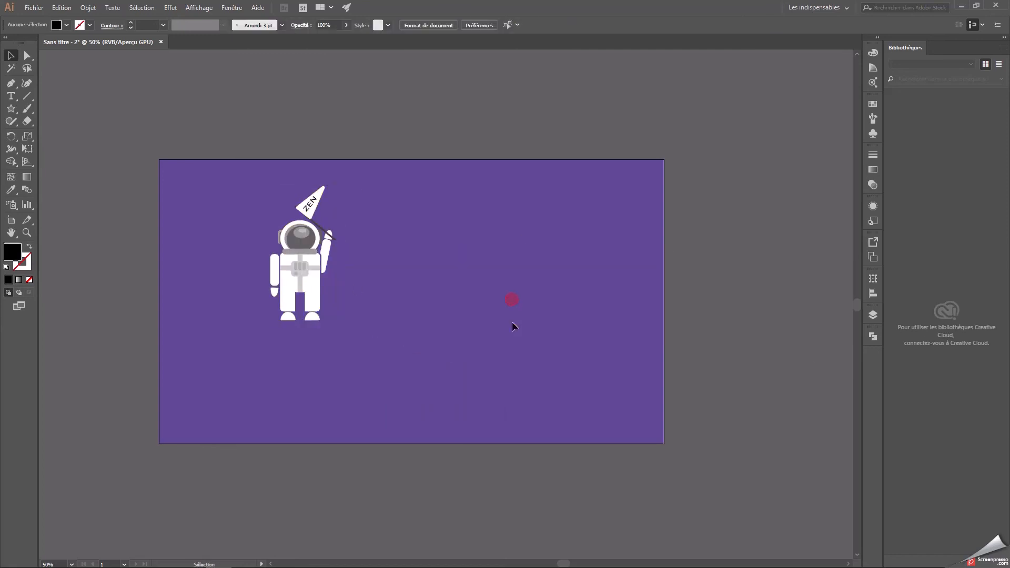
click(873, 314)
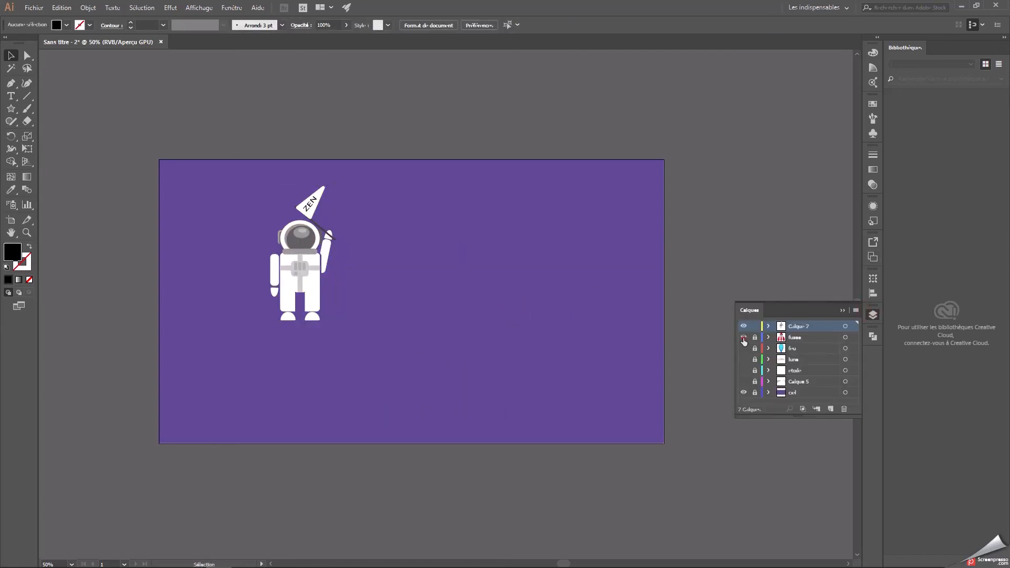
drag(744, 337, 744, 393)
drag(324, 253, 324, 324)
click(562, 288)
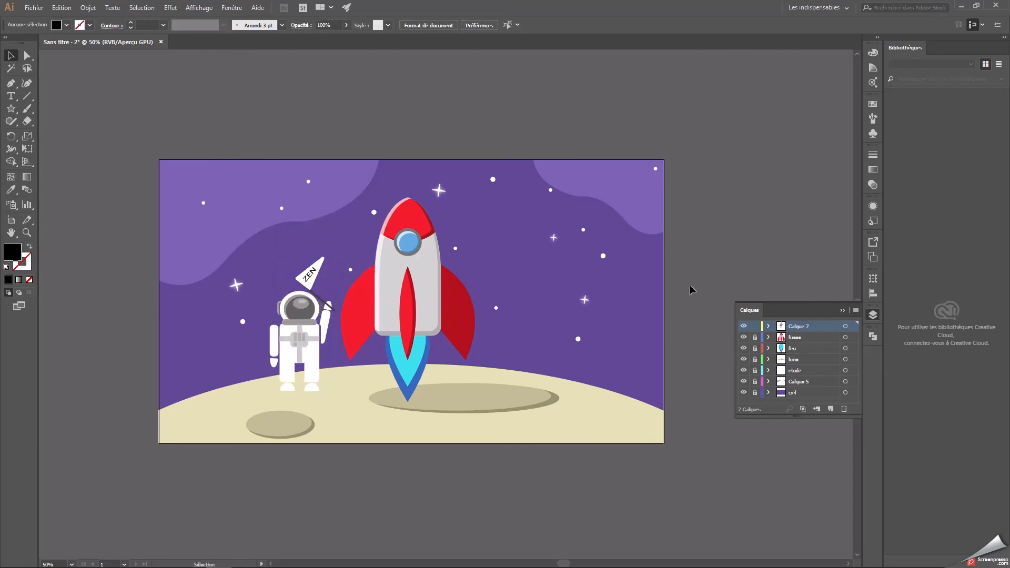
Move the grouped astronaut slightly left and down so it stands lower on the moon's surface.
click(315, 282)
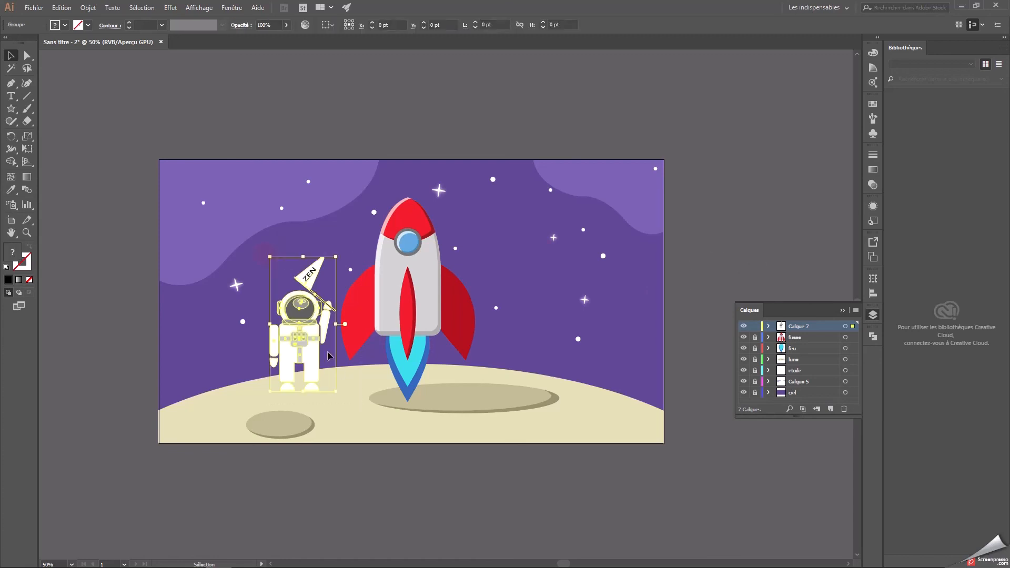
drag(311, 337, 296, 343)
click(634, 281)
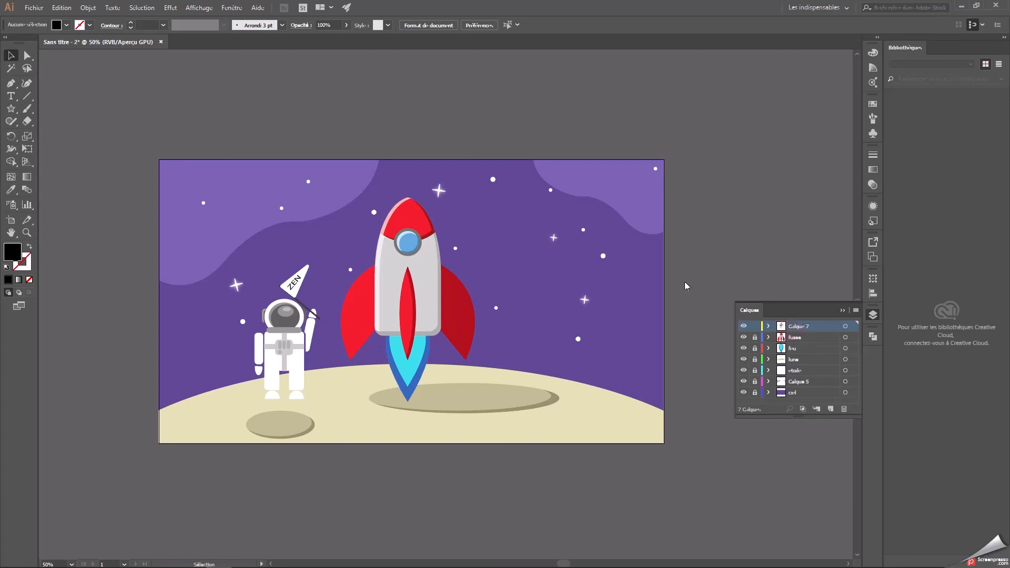
Draw a flat grey #9b9b9b ellipse about 194 × 33 pt across the astronaut's feet as a ground shadow.
click(12, 110)
drag(23, 112, 48, 136)
double_click(13, 251)
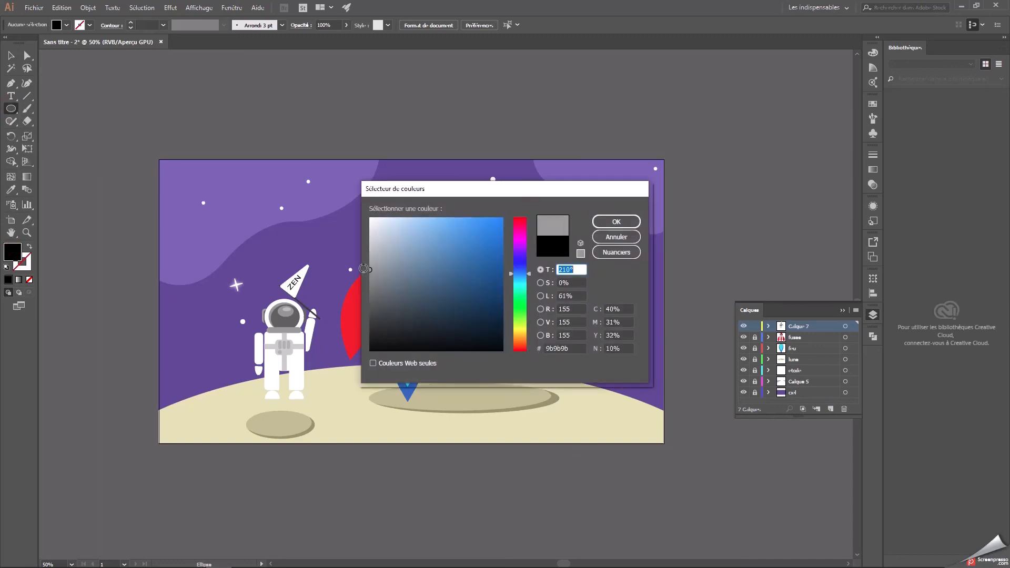
click(567, 348)
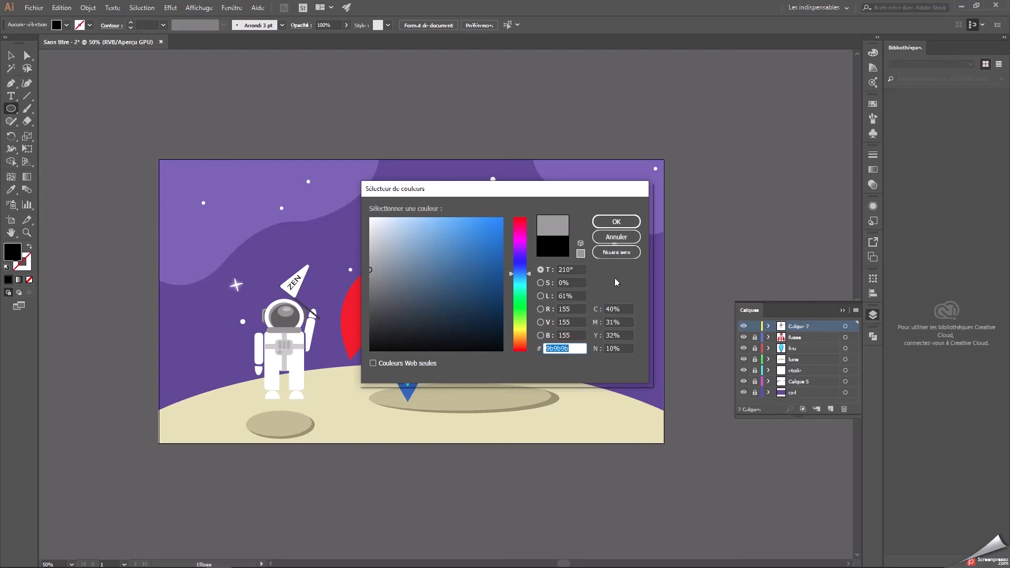
click(616, 221)
drag(259, 395, 308, 403)
Send the grey shadow ellipse to the back, behind the astronaut's feet.
key(v)
right_click(283, 404)
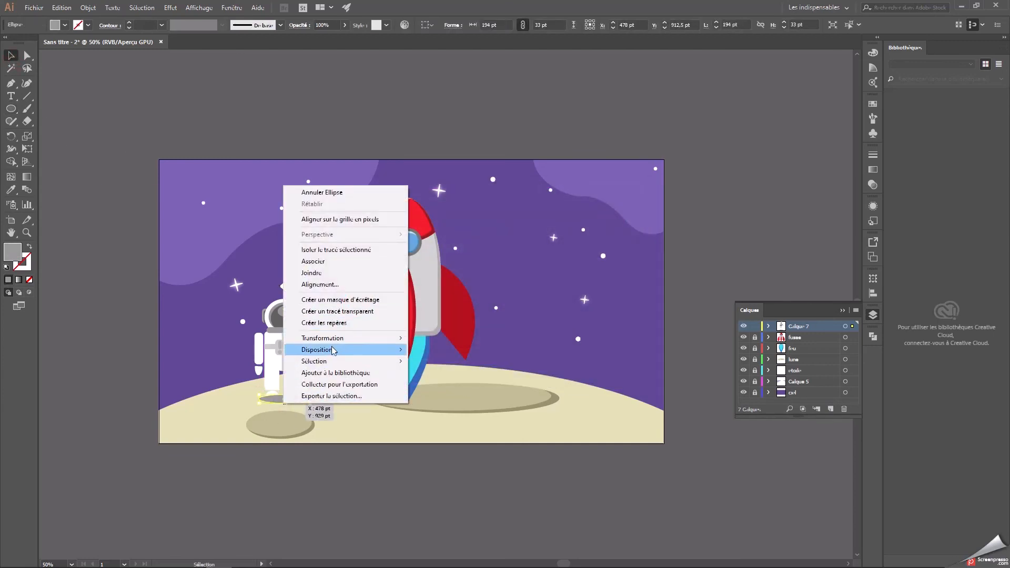
mouse_move(333, 350)
click(456, 385)
click(677, 325)
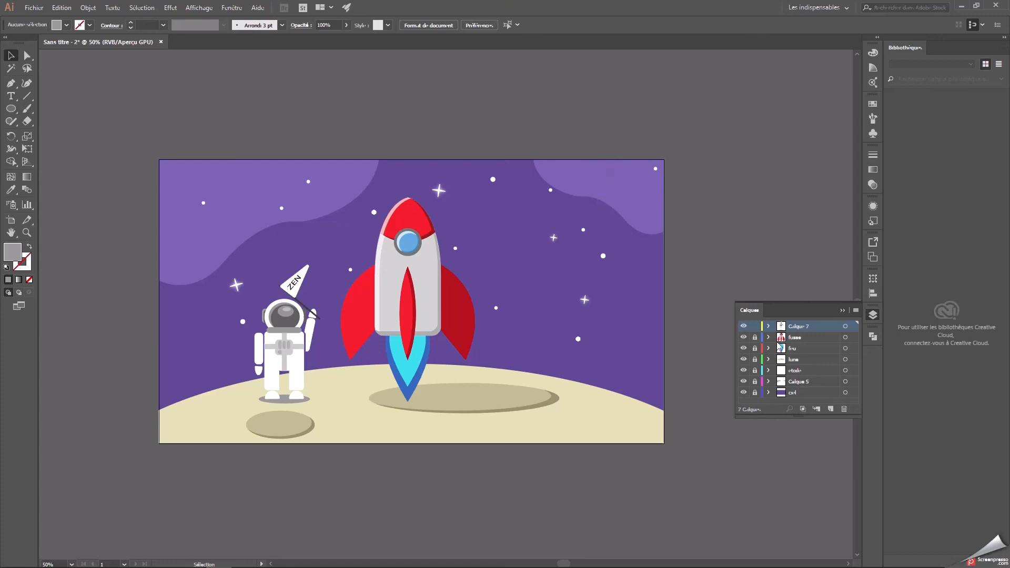
Hide the Calque 5 layer and unlock the ciel layer for editing the sky.
click(816, 381)
click(744, 382)
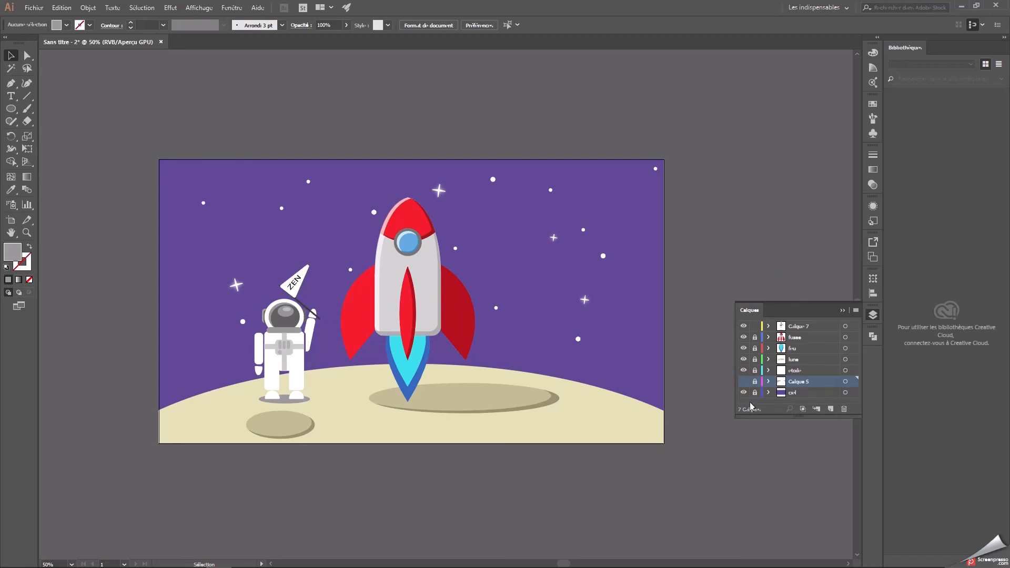
click(794, 393)
click(754, 393)
click(797, 391)
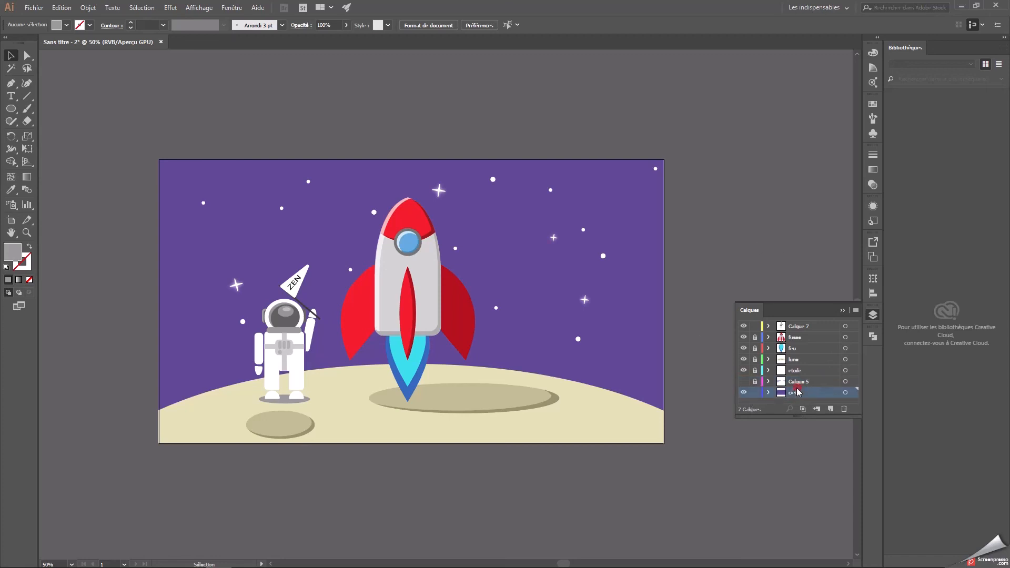
Sample the sky's purple, select the sky rectangle and fill it with a linear gradient at 90°.
click(10, 189)
click(187, 239)
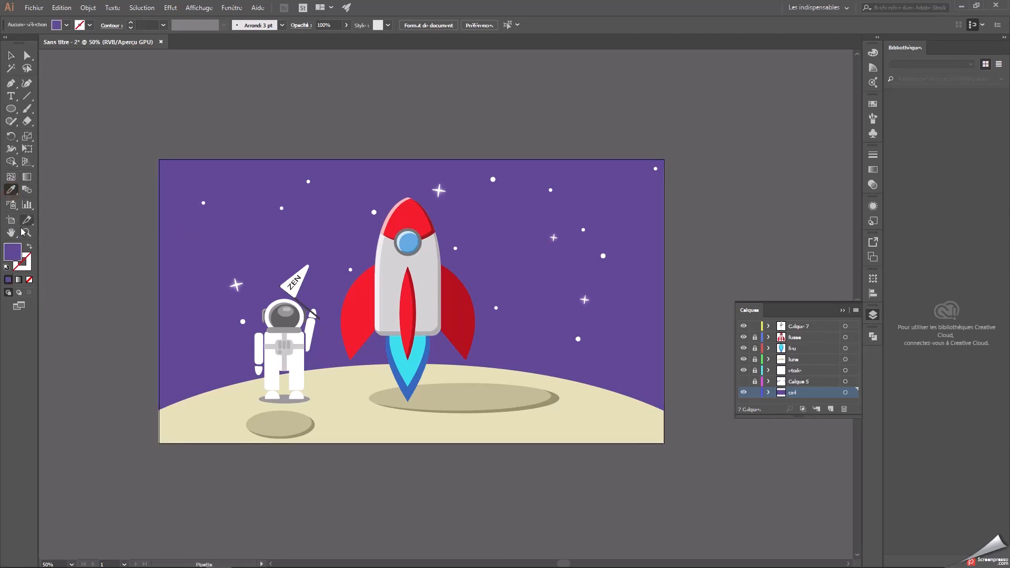
click(18, 279)
key(v)
click(873, 315)
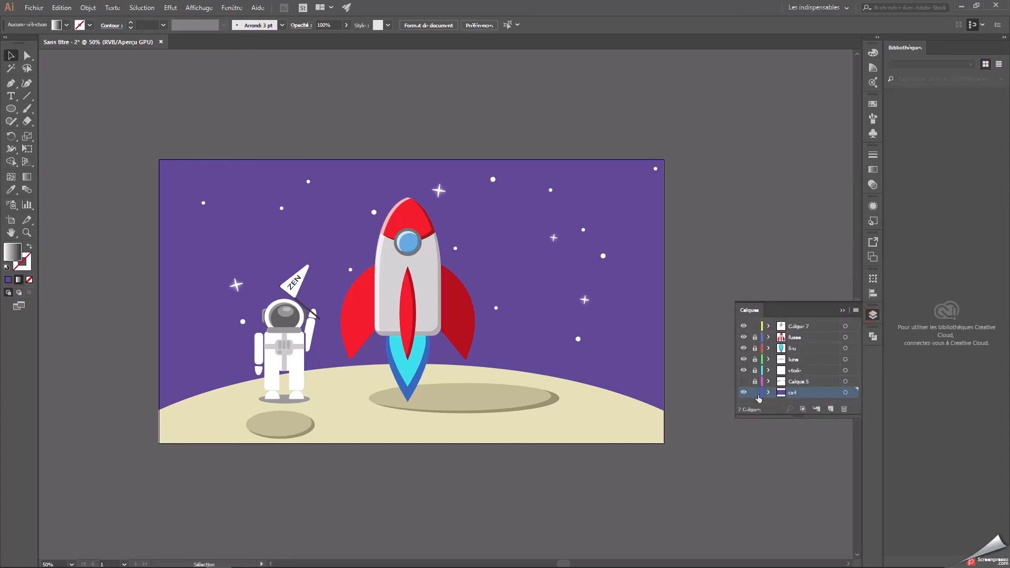
click(360, 189)
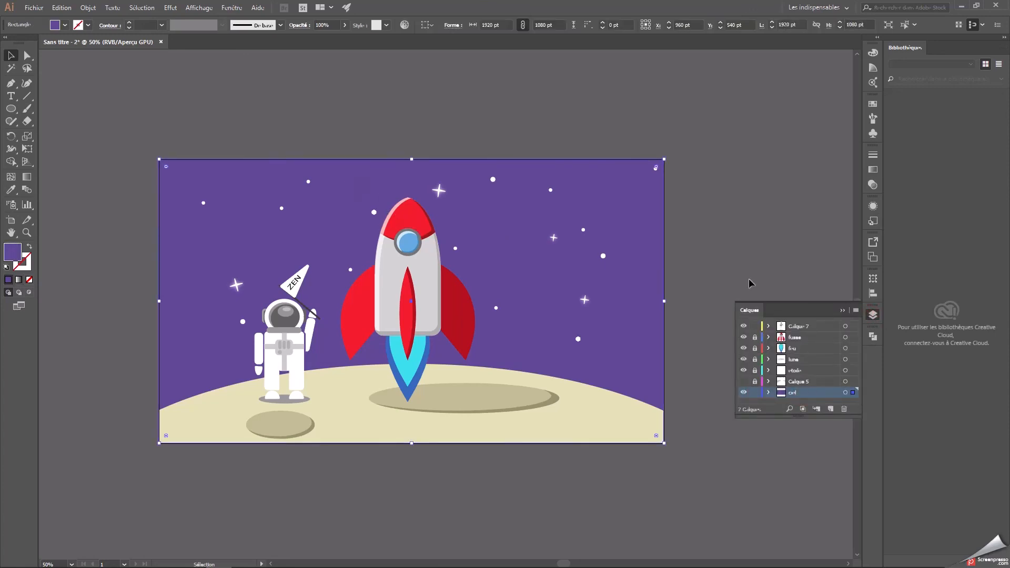
click(18, 280)
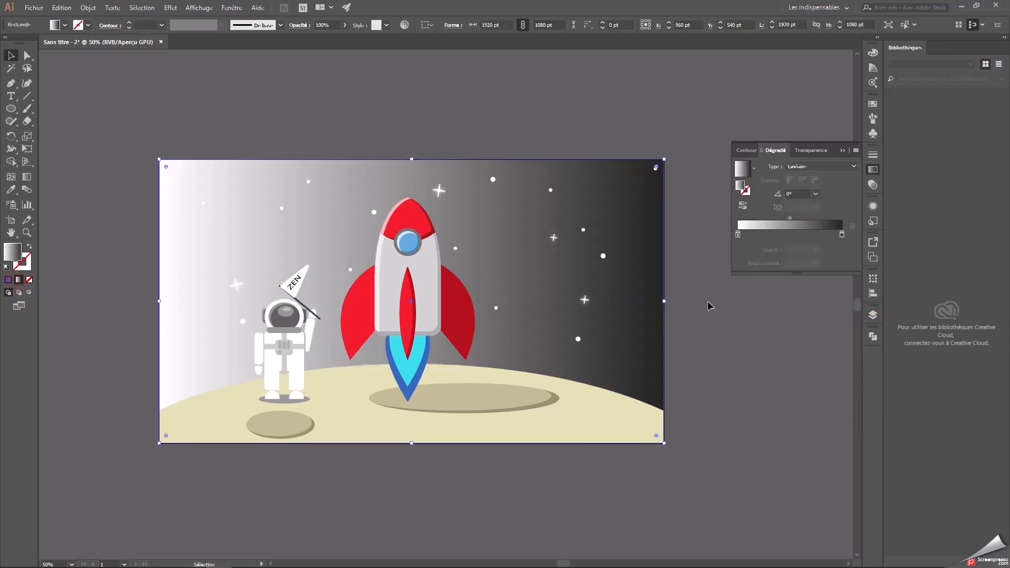
click(794, 193)
key(Return)
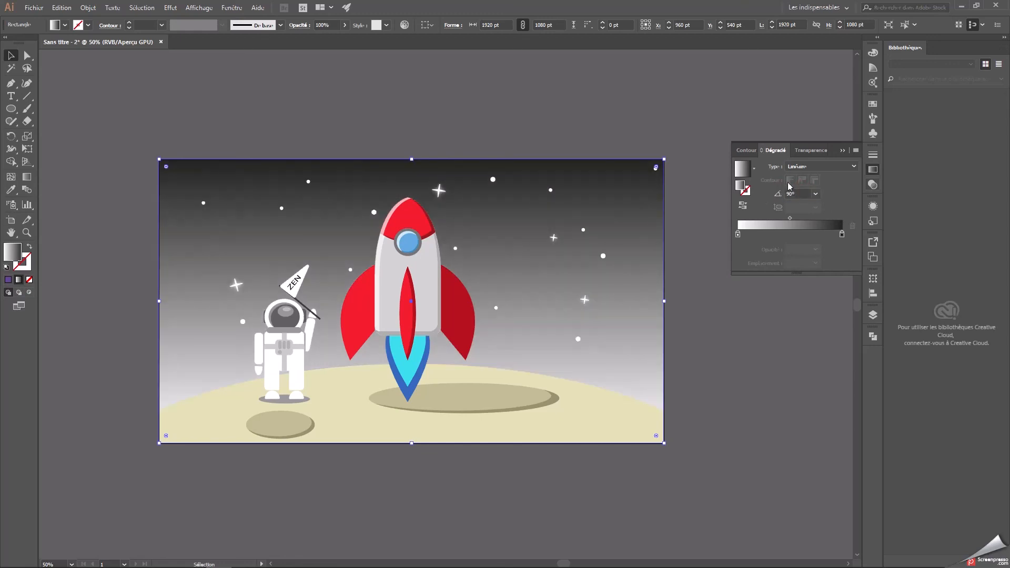
Switch the gradient's white stop to RGB and colour it bright purple, #ad55ff.
double_click(738, 233)
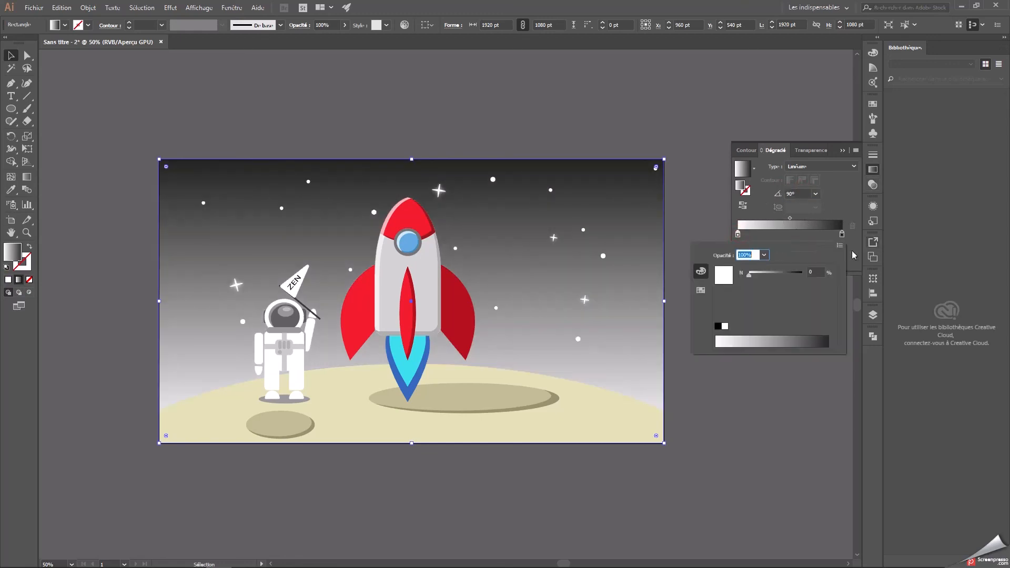
click(840, 246)
click(866, 258)
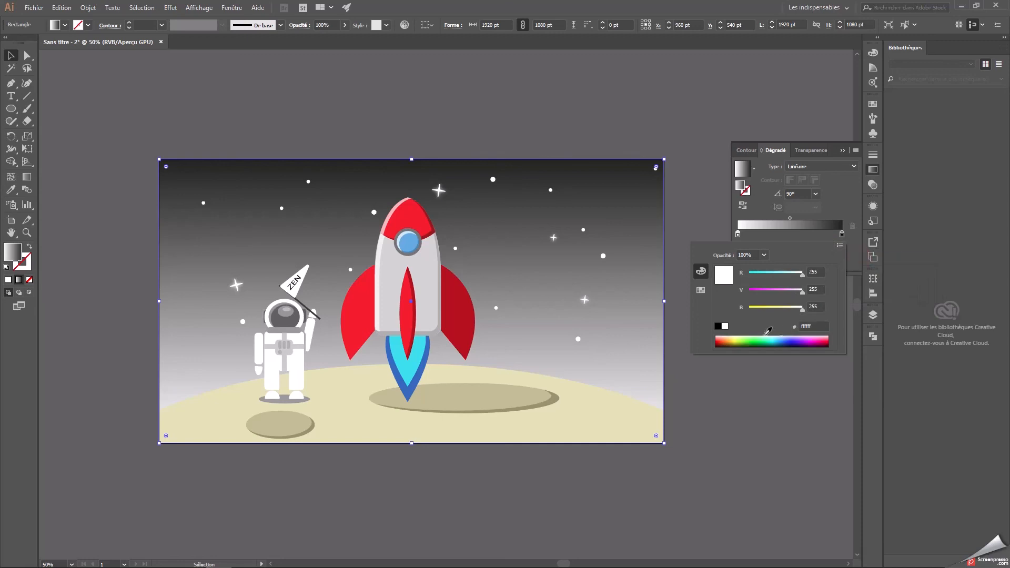
drag(798, 337, 803, 336)
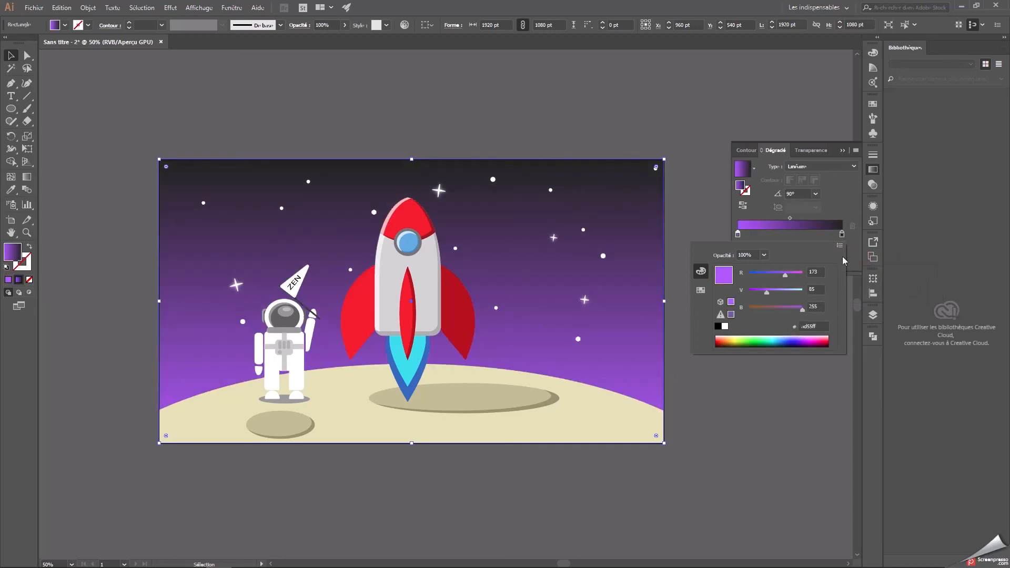
click(850, 194)
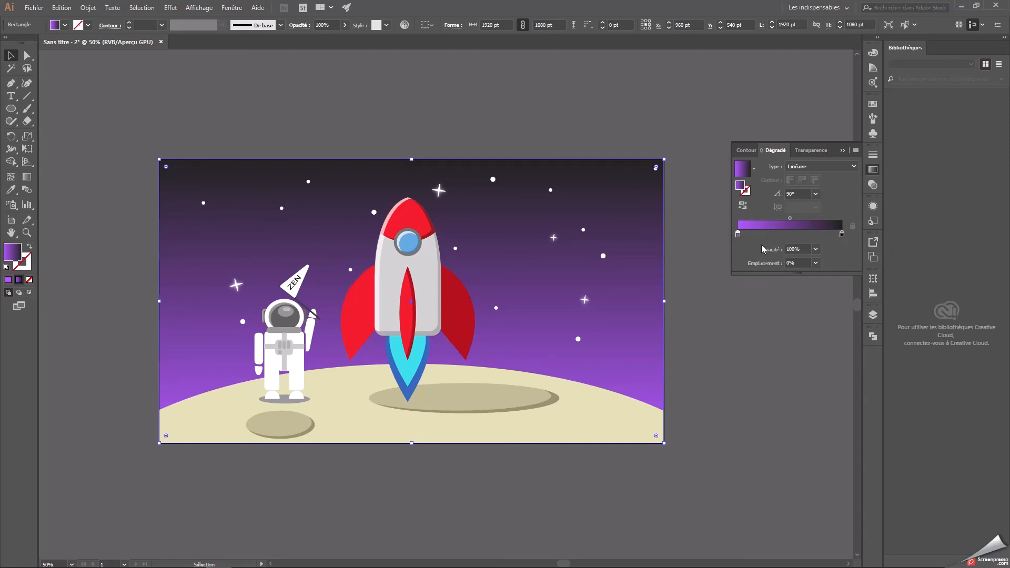
Undo the sky gradient changes back to the flat purple fill.
key(ctrl+z)
key(ctrl+z)
key(ctrl+z)
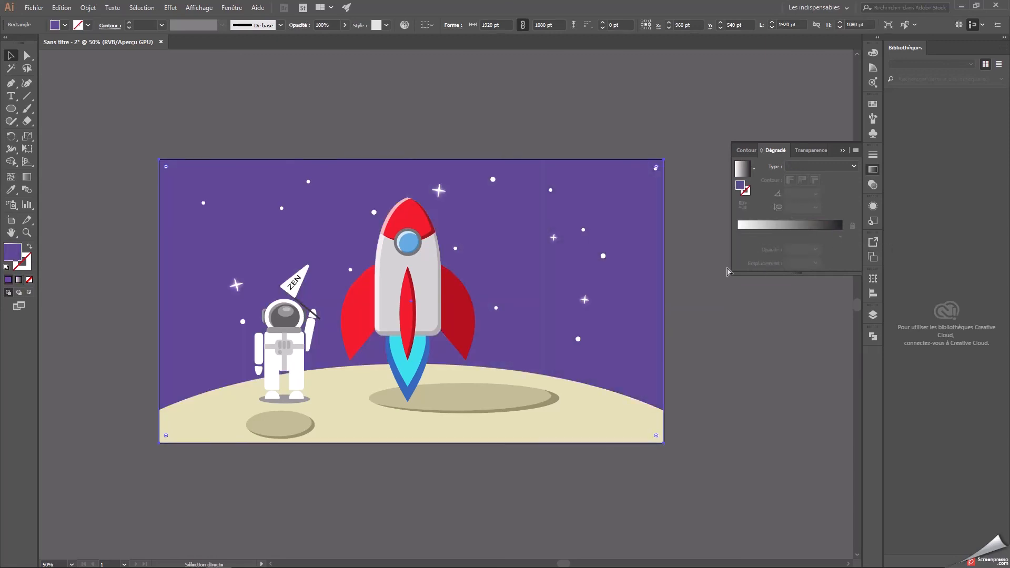
click(721, 261)
click(843, 151)
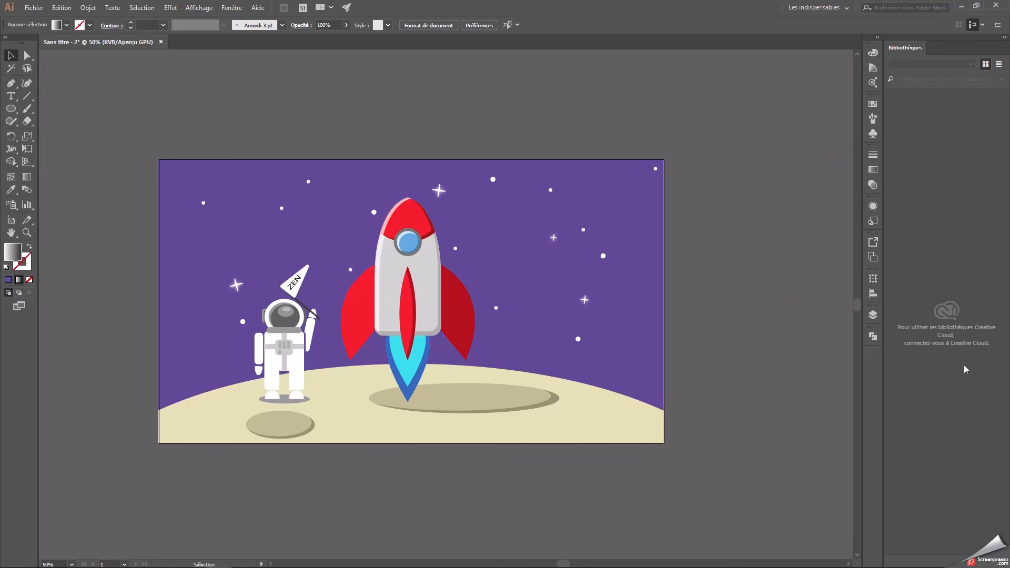
Show the Calque 5 layer again and delete its two wavy light-purple shapes from the sky's corners.
click(874, 315)
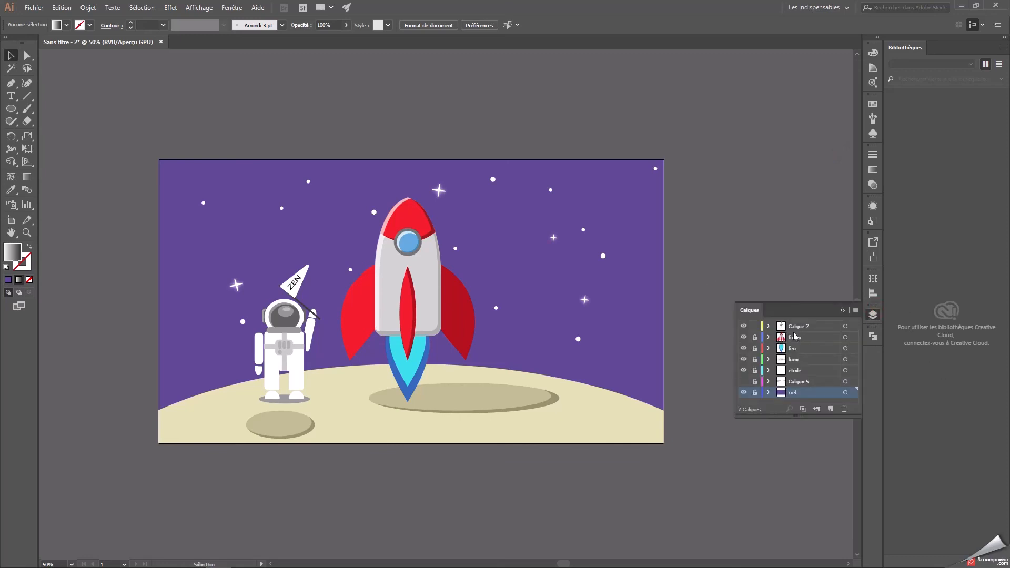
click(796, 385)
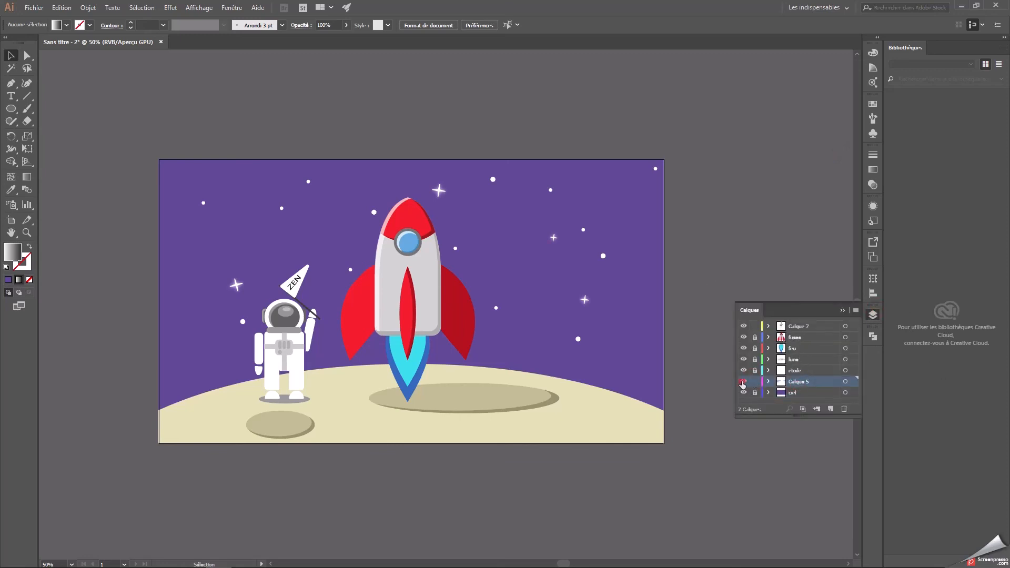
click(743, 383)
click(613, 193)
key(Delete)
click(318, 193)
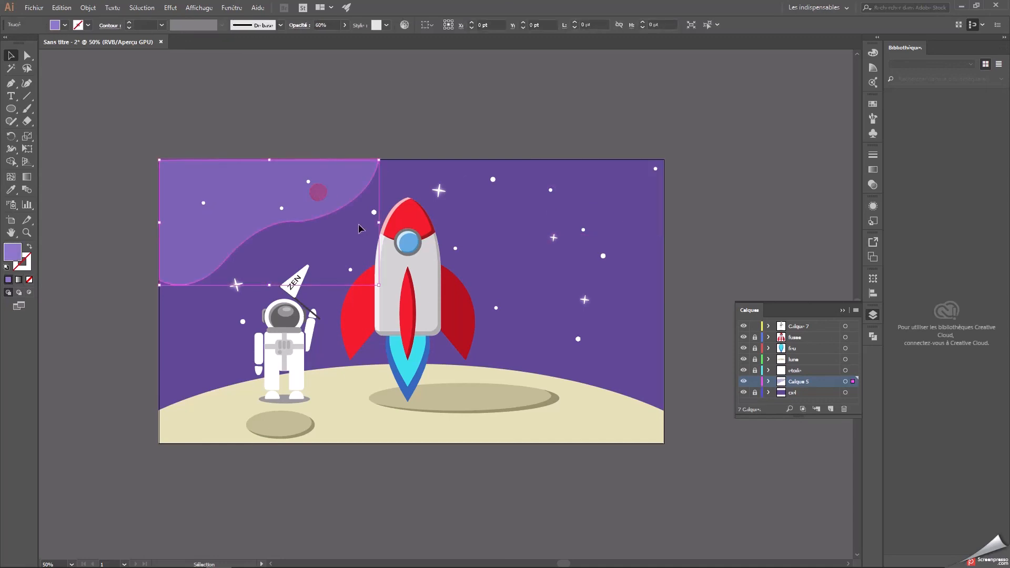
key(Delete)
Draw three overlapping light-purple ellipses across the artboard's left edge as a cloud, the lowest about 144 × 289 pt.
click(11, 111)
mouse_move(139, 205)
mouse_down()
mouse_move(180, 290)
mouse_move(187, 279)
mouse_move(212, 324)
mouse_up()
drag(139, 299, 177, 374)
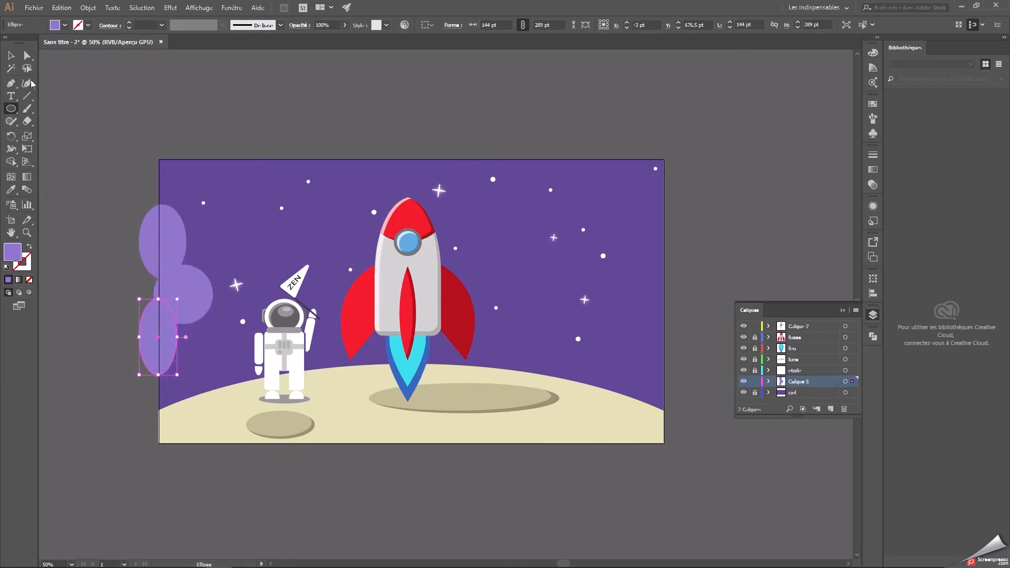
Select the three cloud ellipses and try to group them.
click(11, 55)
key(ctrl+a)
right_click(181, 262)
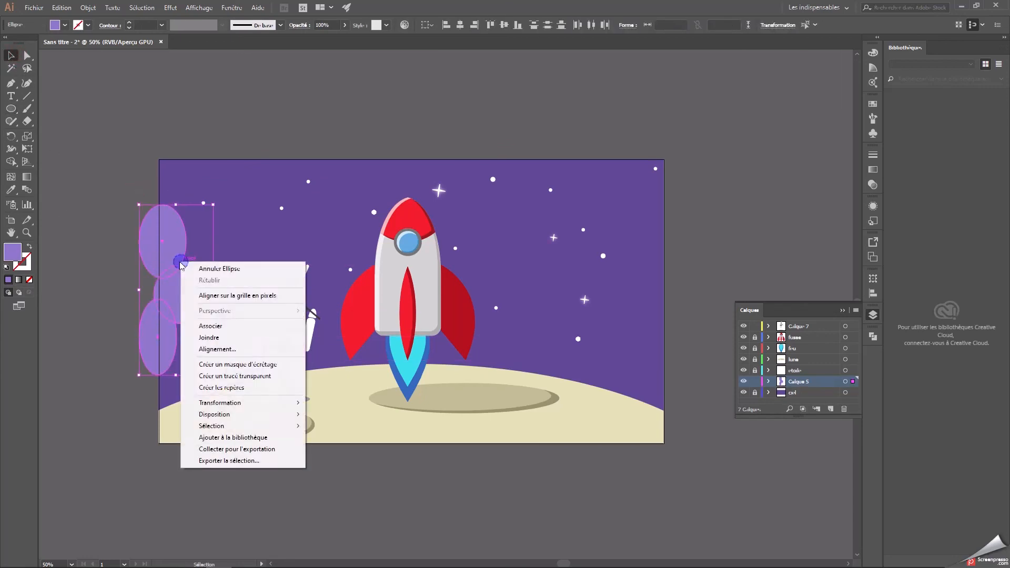
mouse_move(222, 416)
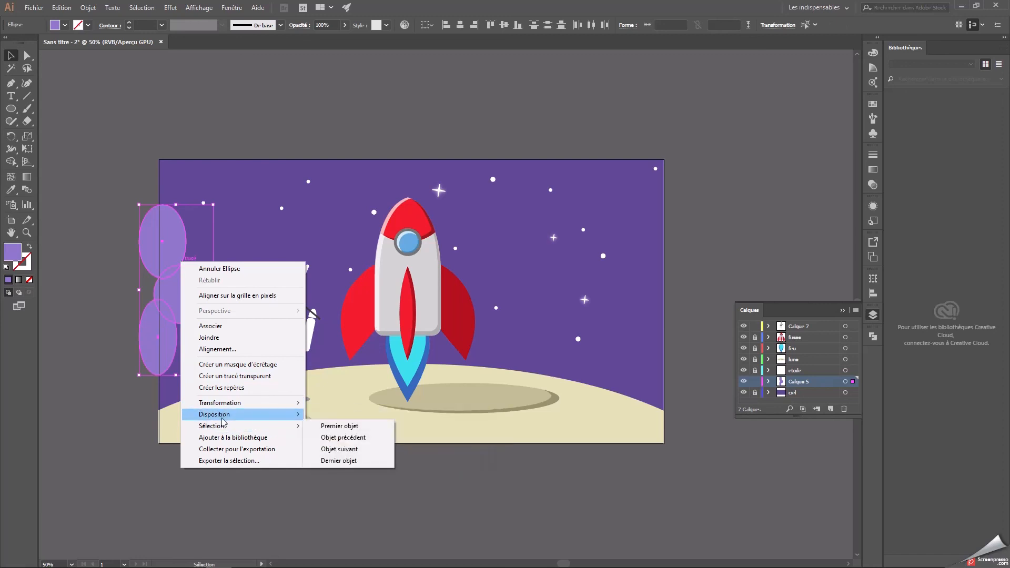
click(210, 326)
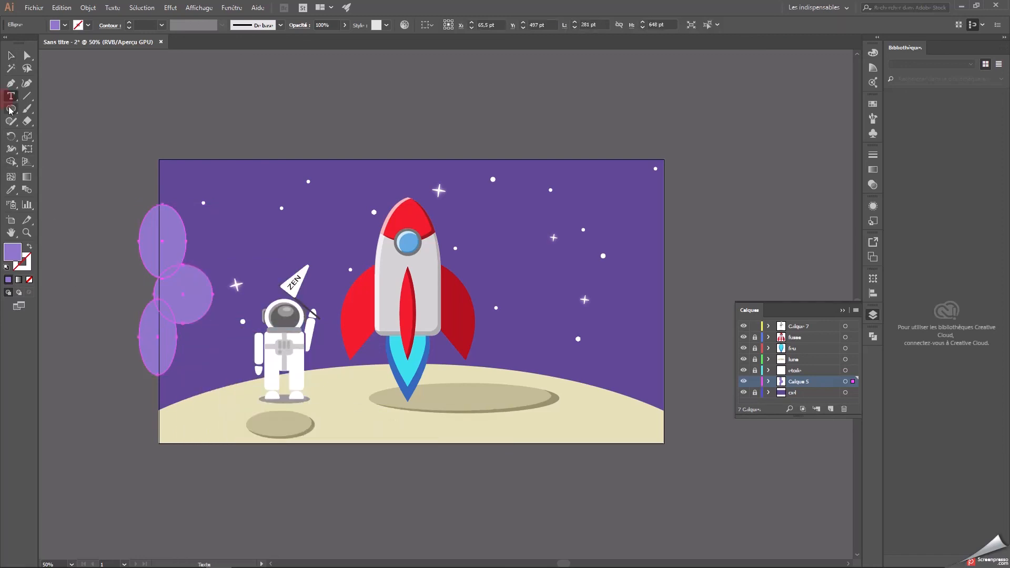
Draw a rectangle about 255 × 1013 pt outside the artboard, covering the ellipses' overhang up to its left edge.
click(11, 108)
click(58, 100)
mouse_move(92, 147)
mouse_down()
mouse_move(153, 322)
mouse_move(159, 413)
mouse_up()
click(11, 55)
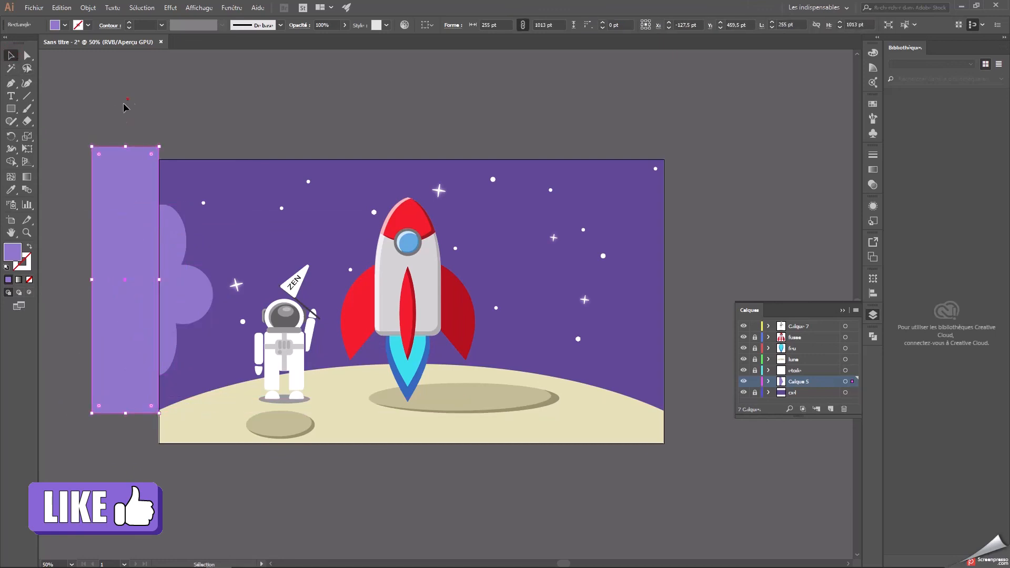
Try to subtract the rectangle from the three ellipses with Pathfinder's Minus Front, and undo it.
drag(123, 102, 187, 351)
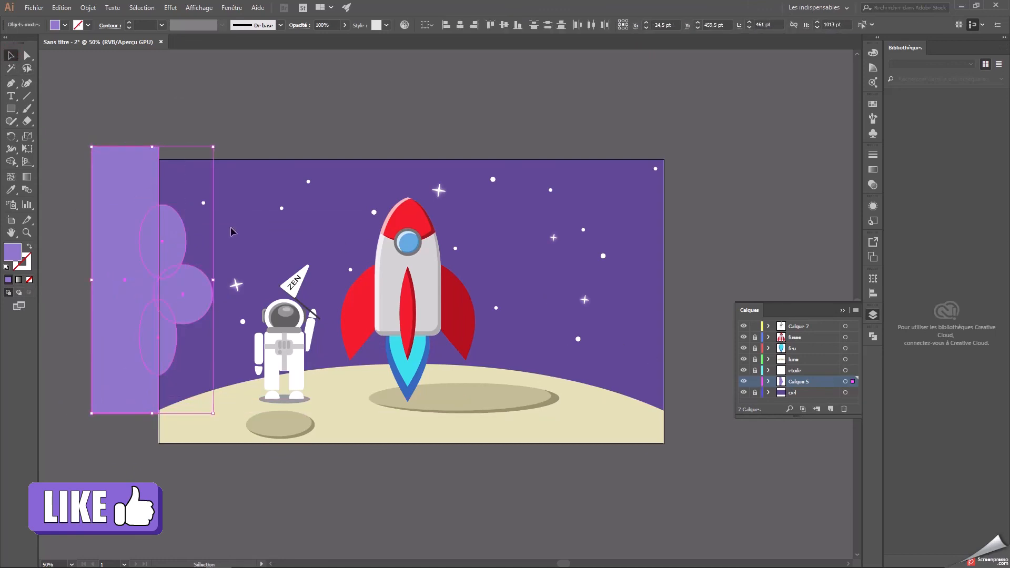
click(873, 336)
click(768, 358)
click(745, 212)
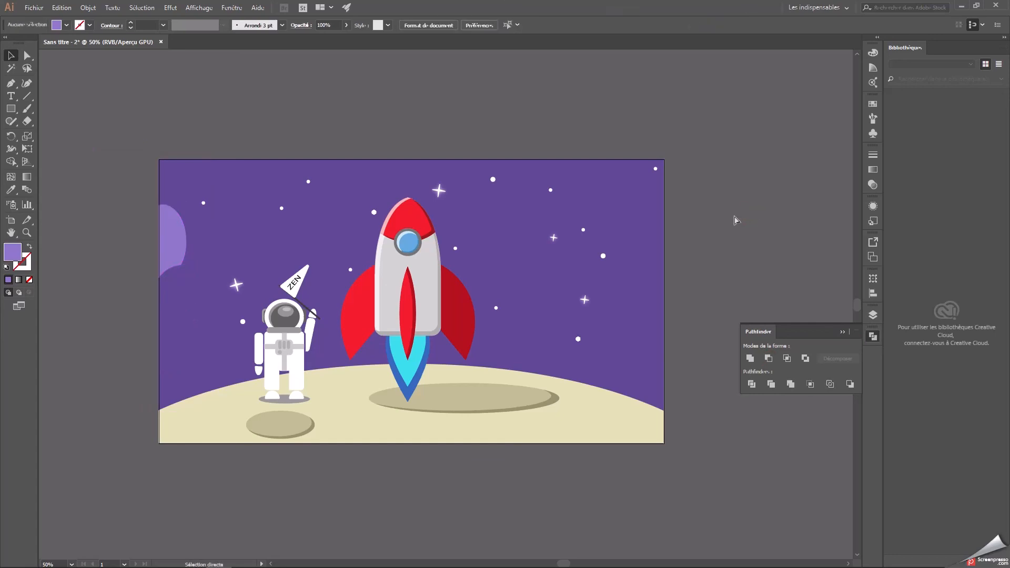
key(ctrl+z)
Retry the Minus Front subtraction on the ellipses and rectangle, and undo back to the three bare ellipses.
click(242, 131)
click(182, 227)
right_click(195, 290)
click(462, 123)
click(169, 244)
shift+click(109, 276)
click(769, 359)
click(734, 235)
key(ctrl+z)
key(ctrl+z)
Select the three overlapping ellipses and unite them into a single cloud shape.
click(679, 227)
drag(119, 223, 188, 343)
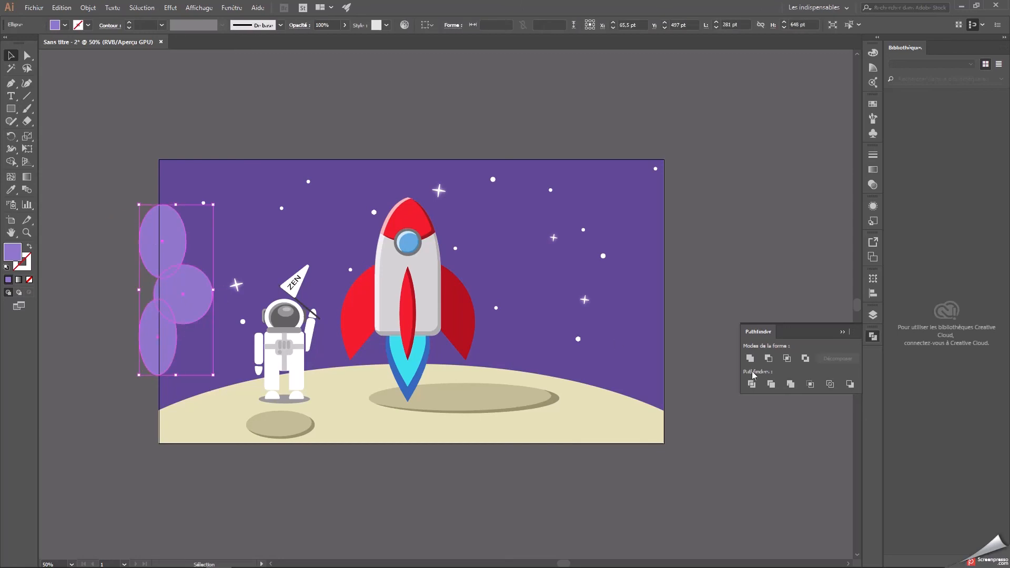
click(660, 222)
Draw a rectangle about 191 × 1025 pt against the artboard's left edge, over the cloud's outer part.
click(11, 108)
mouse_move(108, 143)
mouse_down()
mouse_move(159, 340)
mouse_move(159, 413)
mouse_up()
click(11, 57)
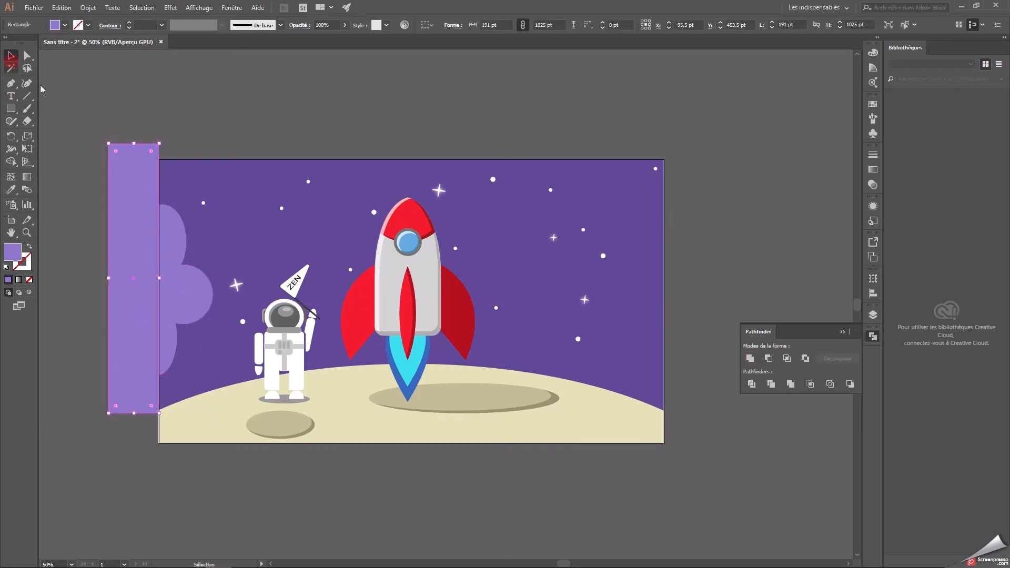
Subtract the rectangle from the cloud with Minus Front and move the trimmed cloud up along the artboard's left edge.
shift+click(151, 228)
drag(145, 256, 143, 257)
click(769, 358)
click(732, 266)
drag(188, 292, 188, 265)
click(737, 190)
Duplicate the cloud to the artboard's right edge, turn it to face left, shrink it and place it in the upper sky.
click(188, 251)
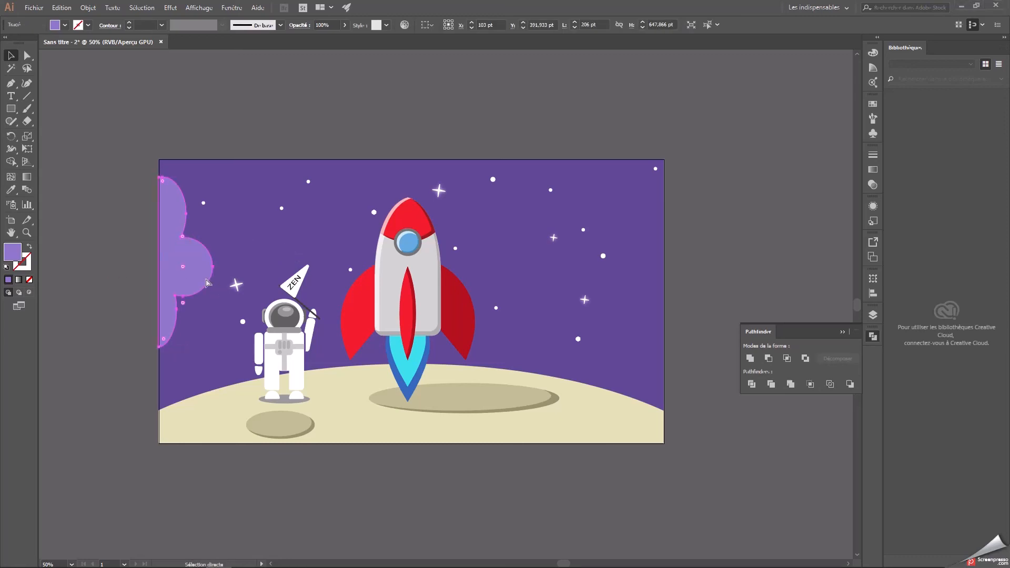
drag(207, 282, 651, 311)
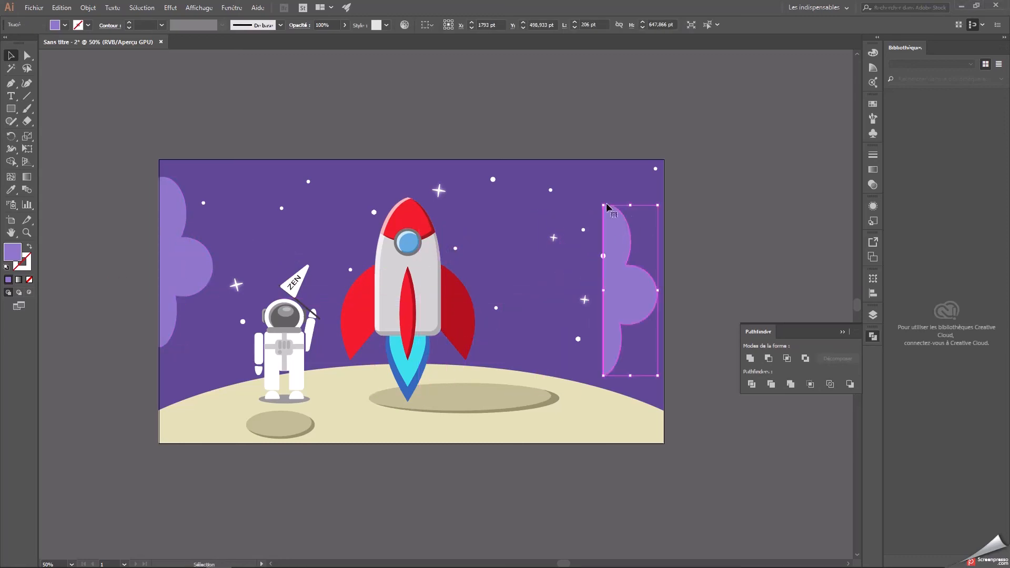
drag(605, 201, 649, 268)
click(746, 273)
click(662, 263)
drag(610, 345, 649, 309)
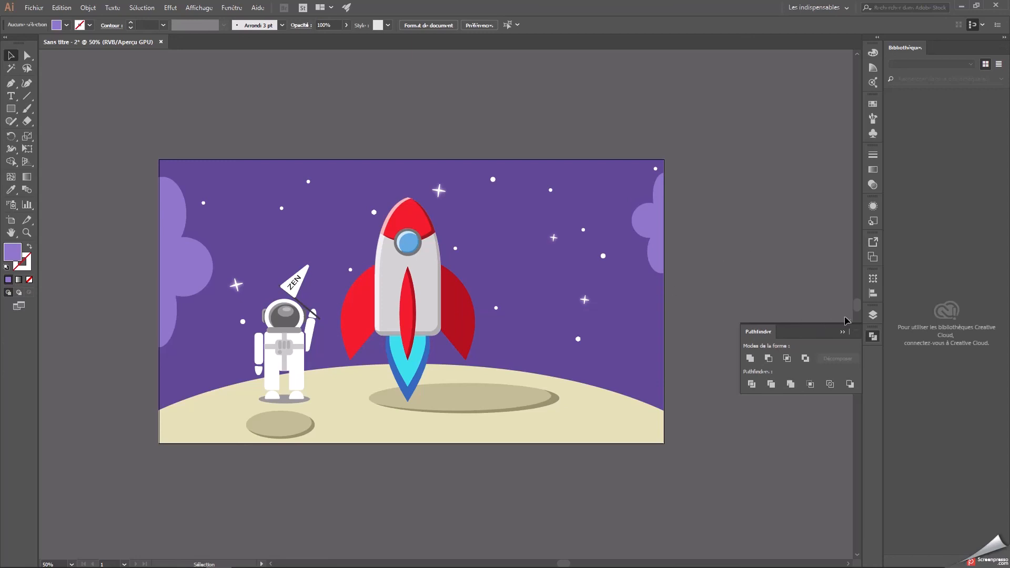
click(876, 315)
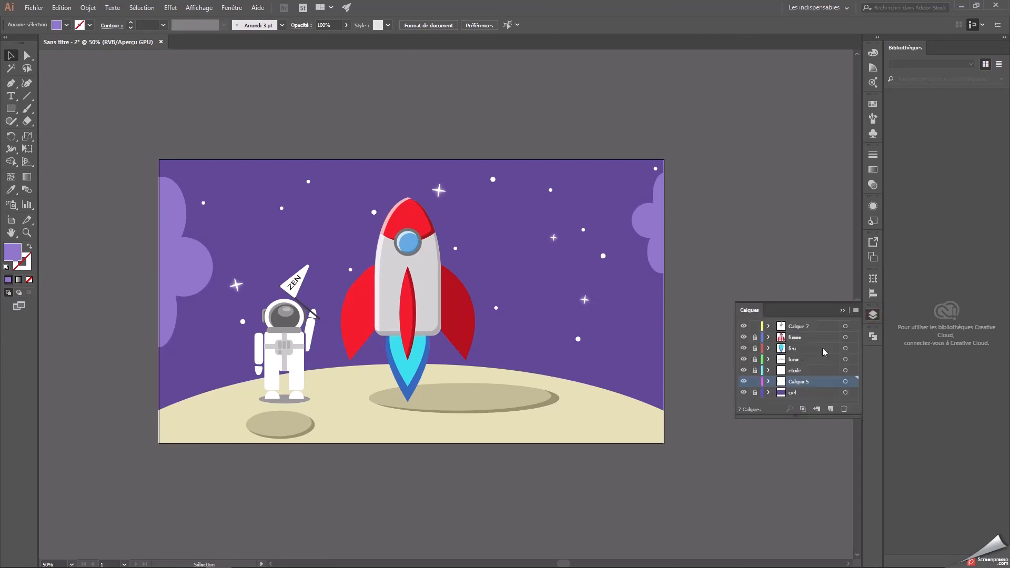
Hide and show the top layer Calque 7 to check its content, and collapse the layer list.
click(744, 326)
click(744, 326)
click(843, 313)
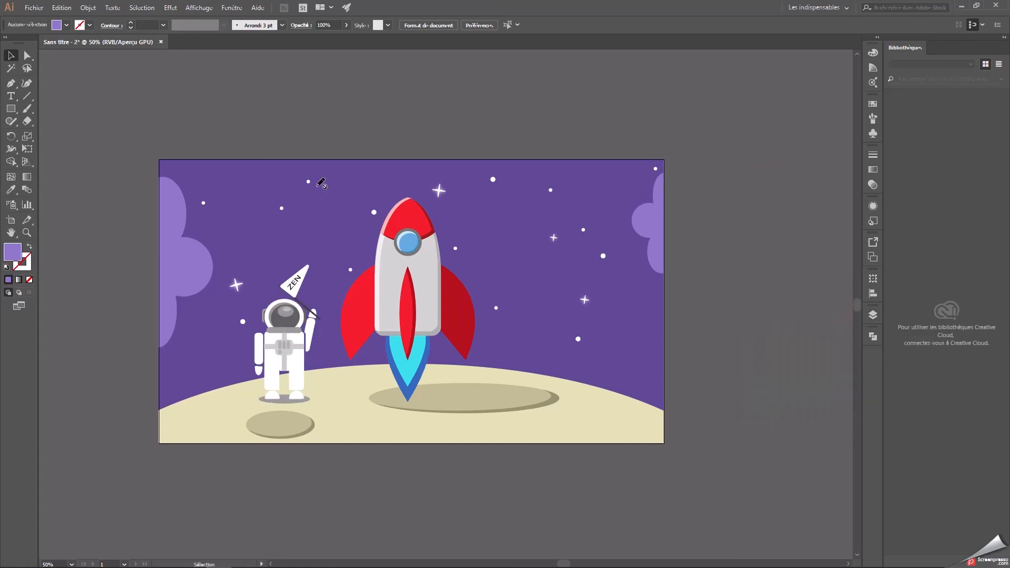
Save the document as an Adobe Illustrator (*.AI) file named "fuss" in the "flat disegn" folder on drive E:.
click(33, 7)
click(64, 105)
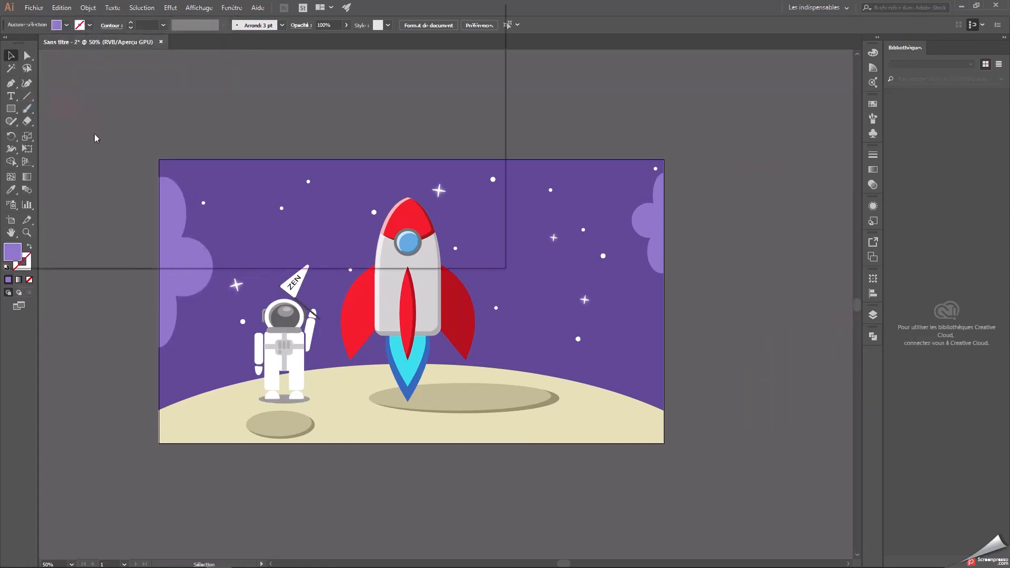
scroll(48, 139, down, 5)
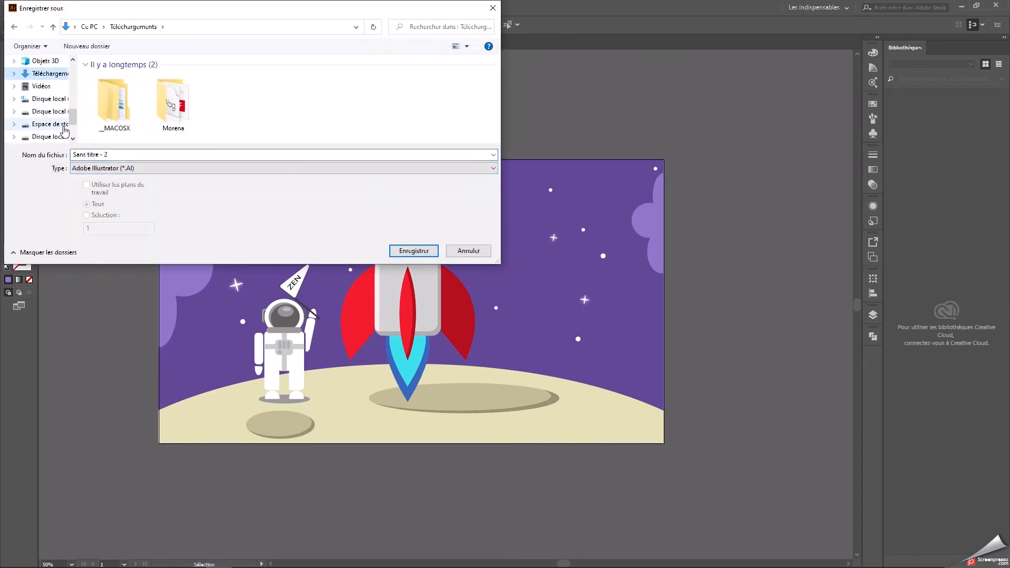
click(53, 74)
scroll(128, 128, down, 10)
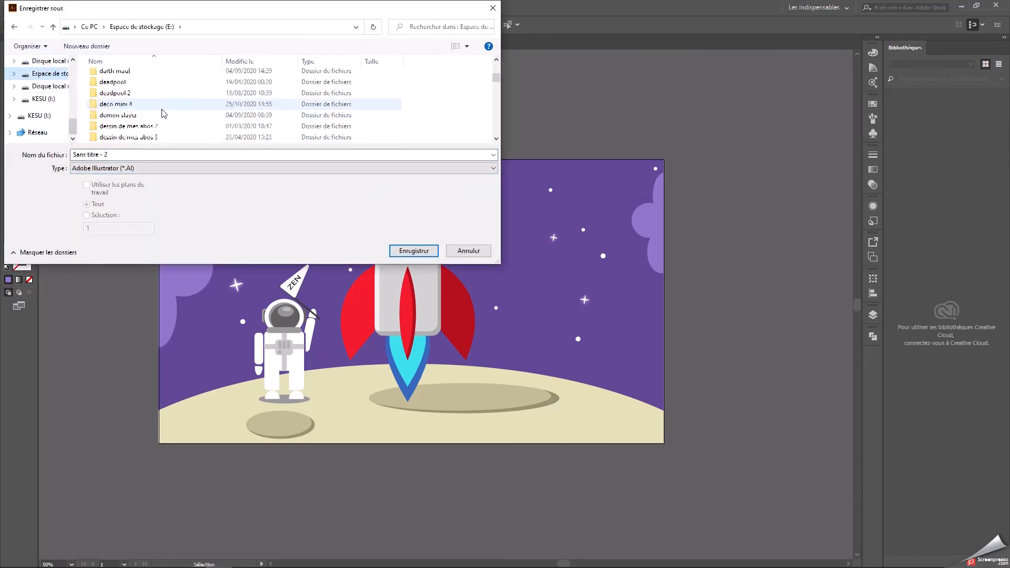
scroll(123, 111, up, 6)
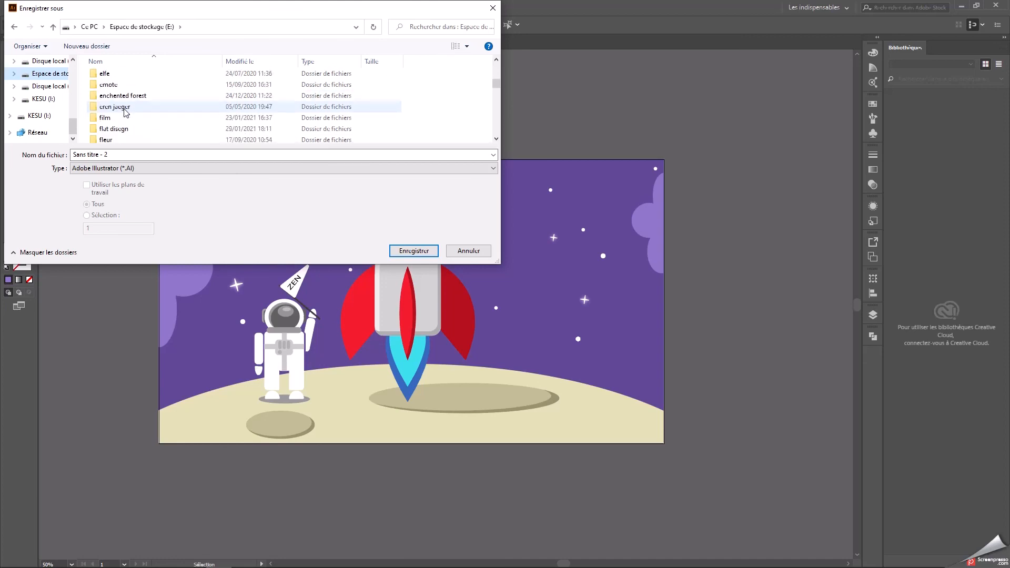
double_click(113, 128)
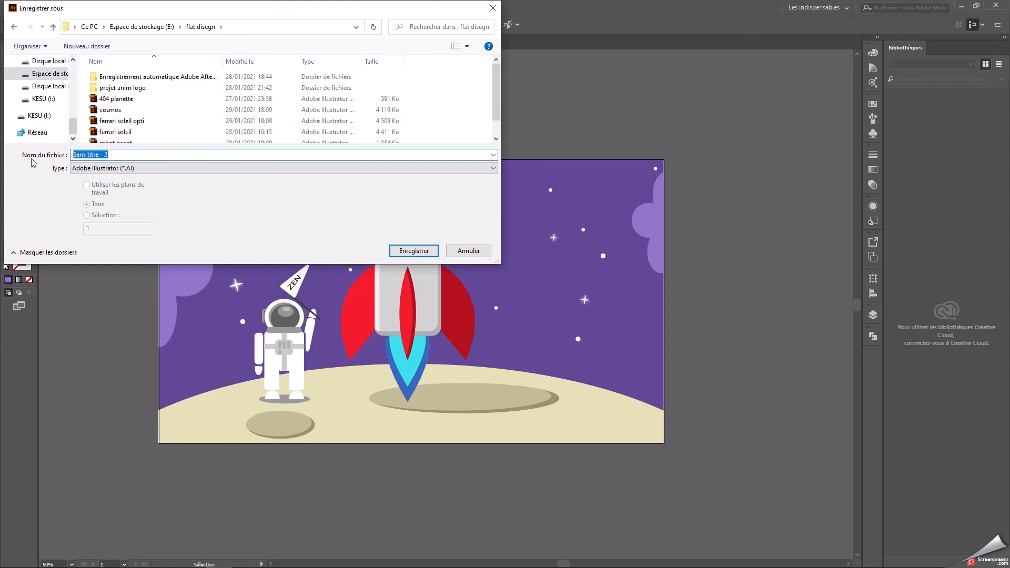
text(fuss)
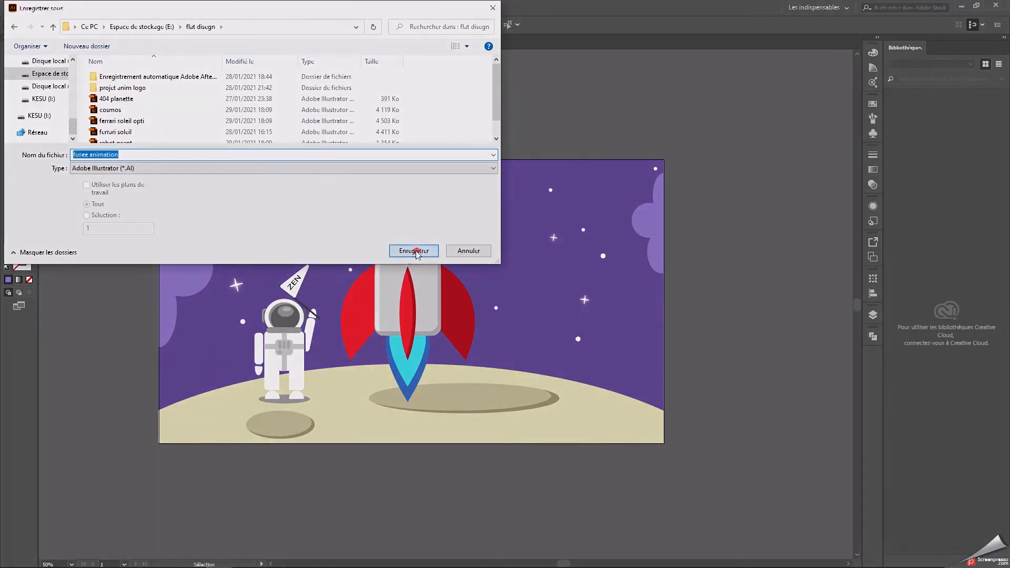
click(416, 250)
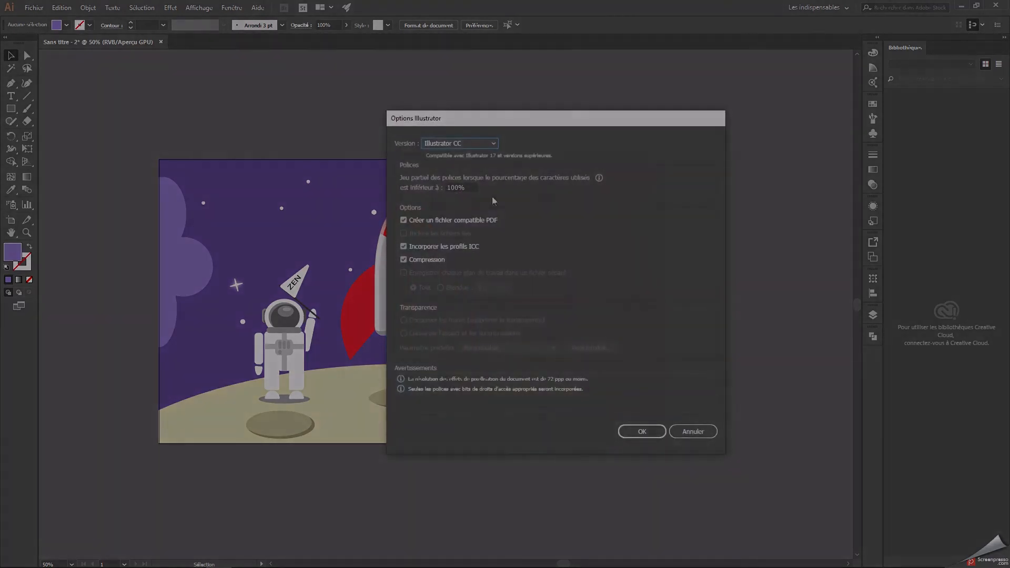